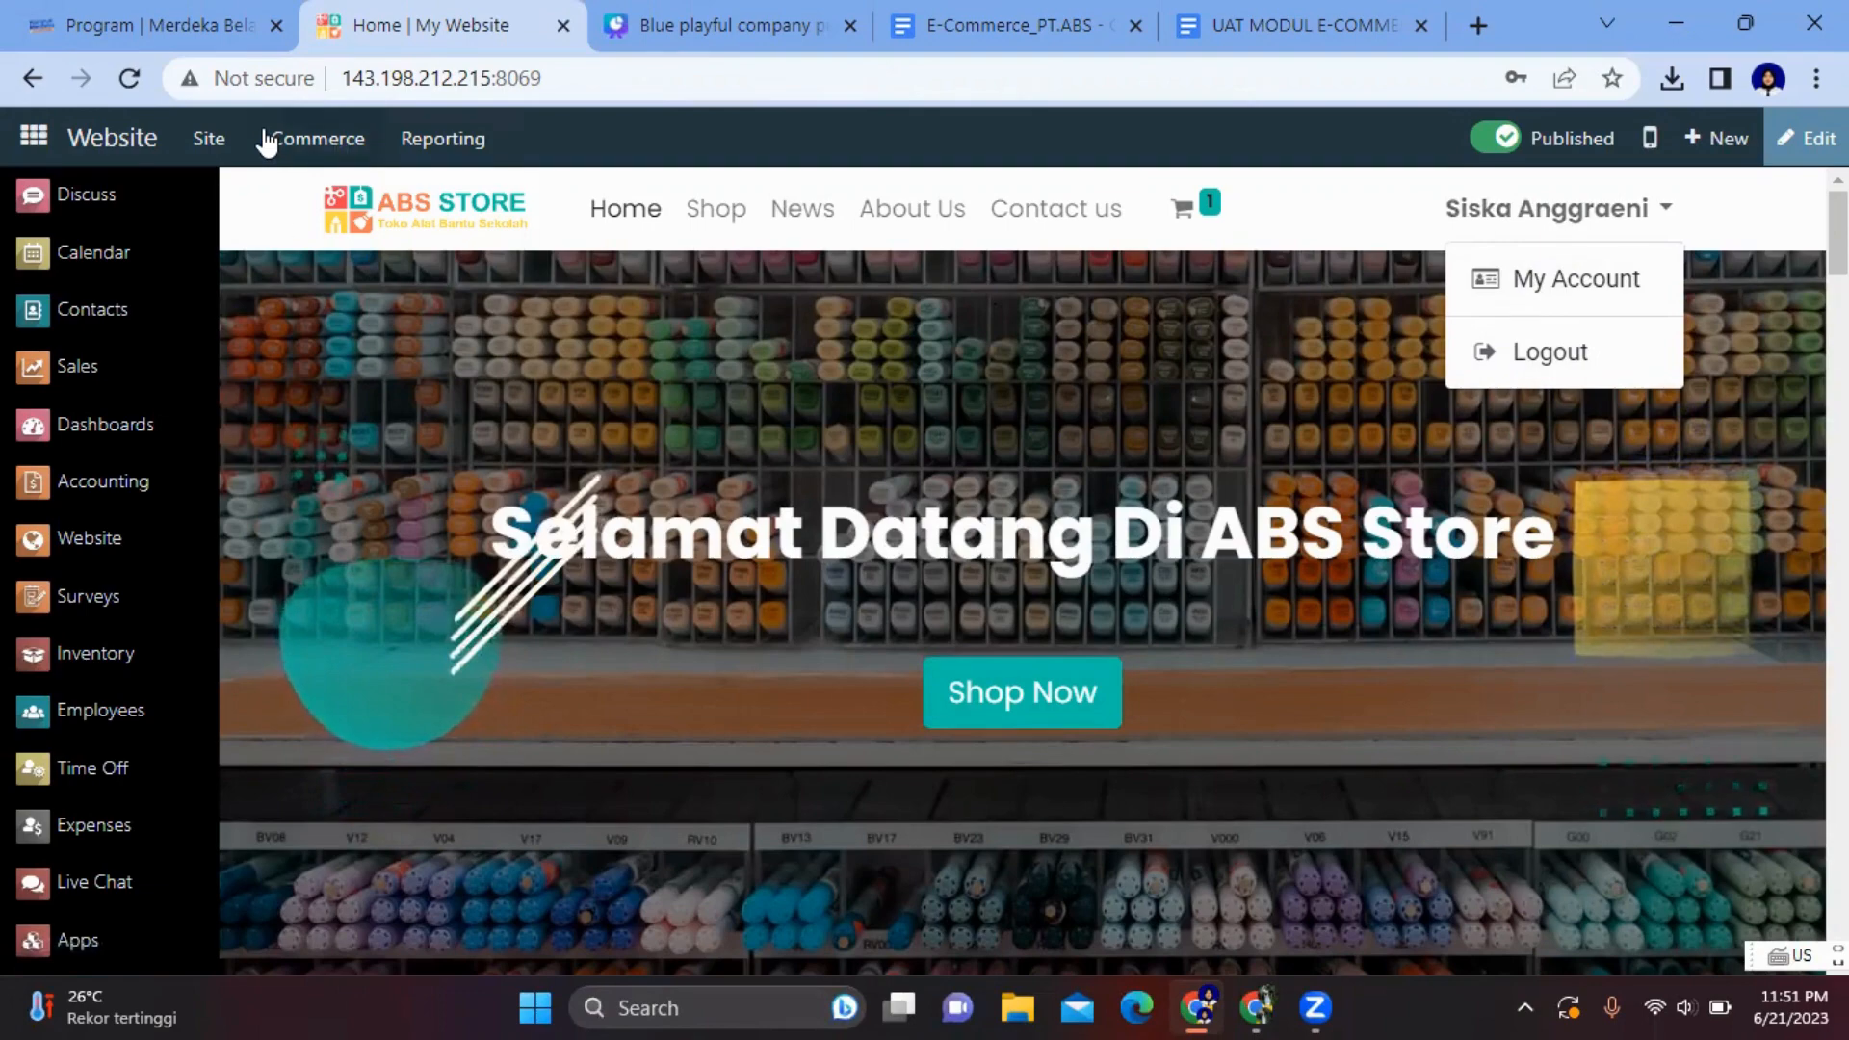
- Open eCommerce's Discount & Loyalty programs list, briefly checking the Canva slide
{"action": "left_click", "coordinate": [268, 141]}
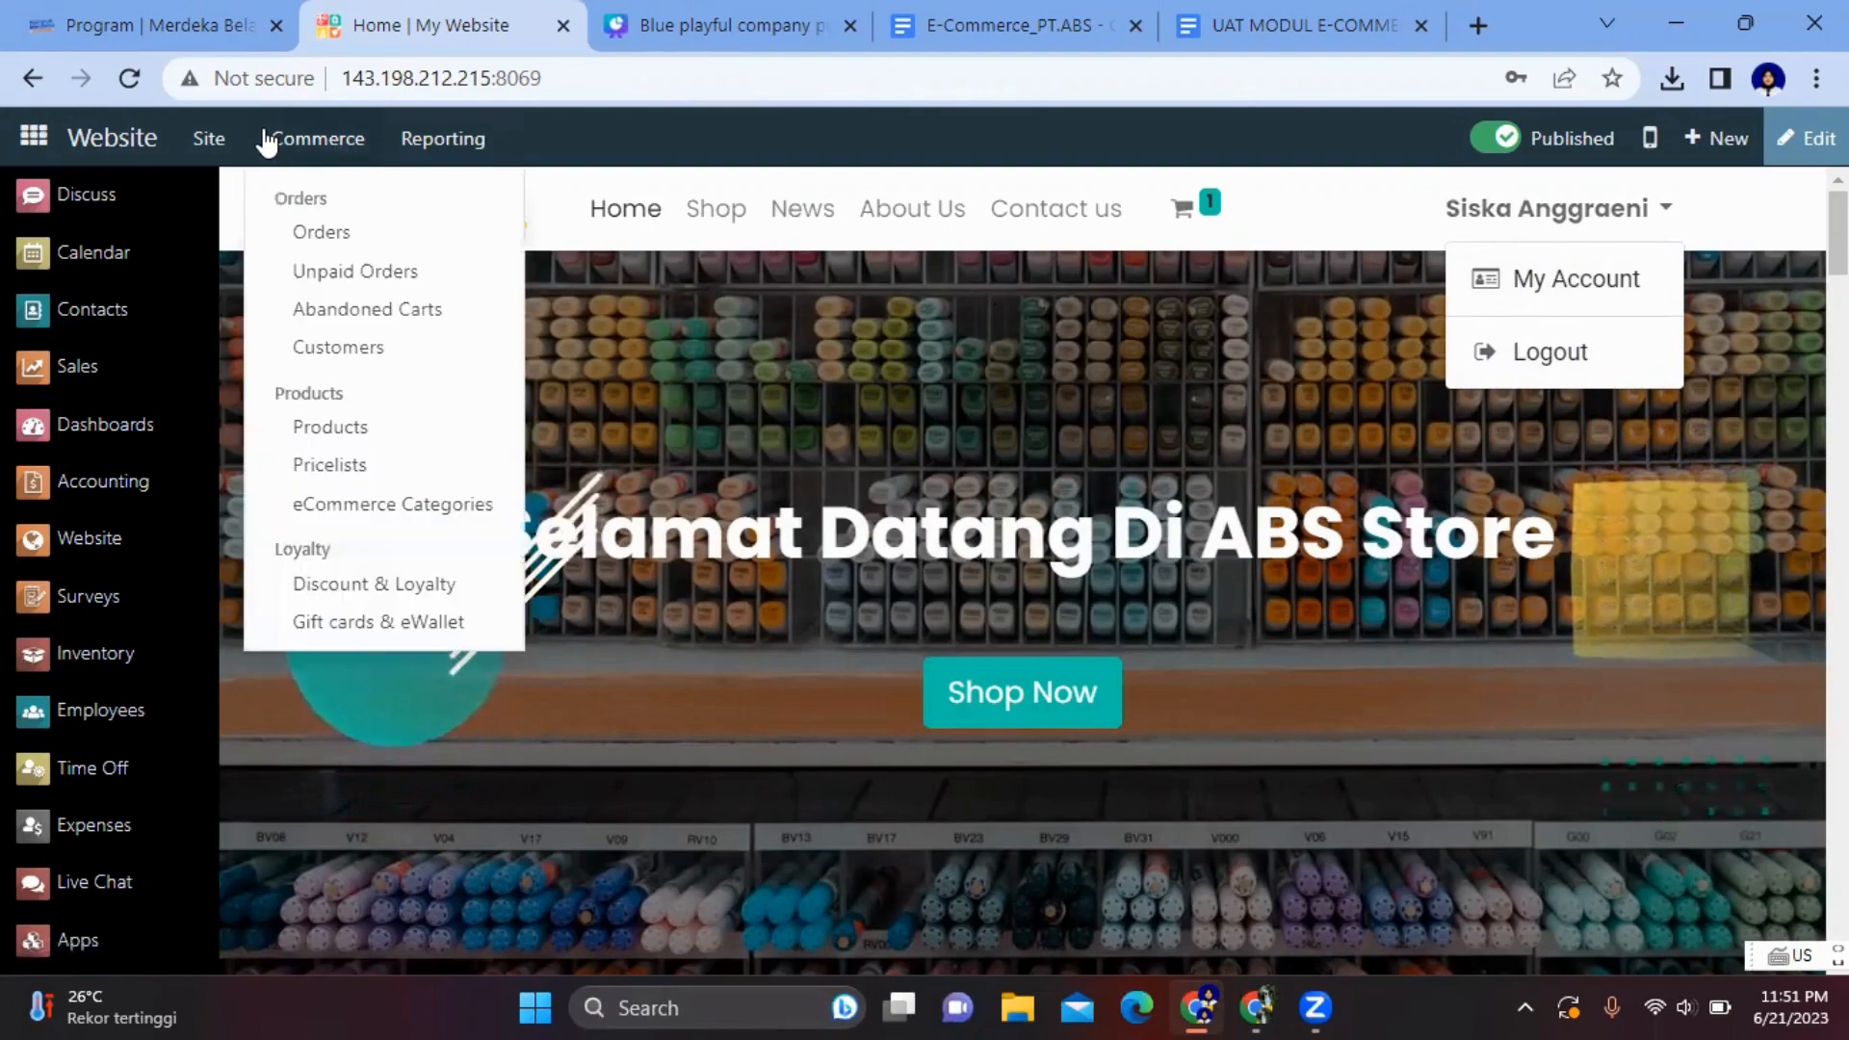
{"action": "left_click", "coordinate": [399, 597]}
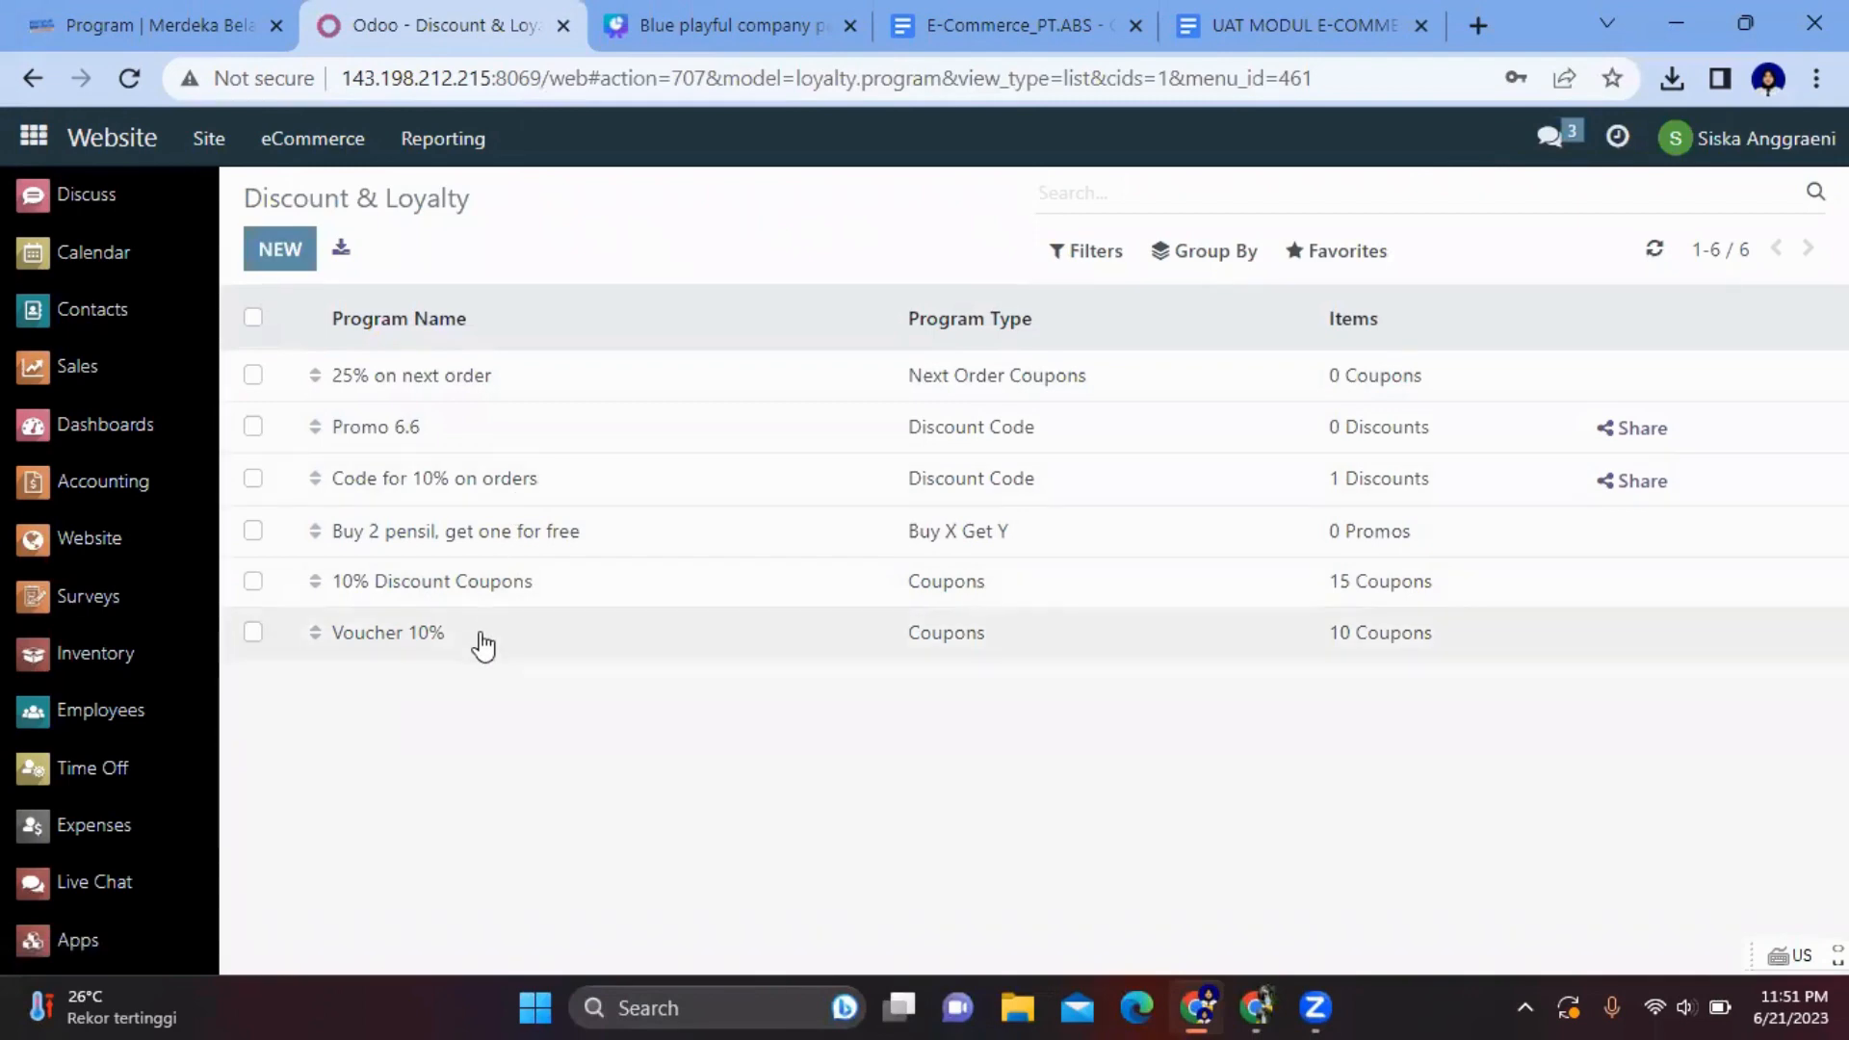
{"action": "left_click", "coordinate": [756, 25]}
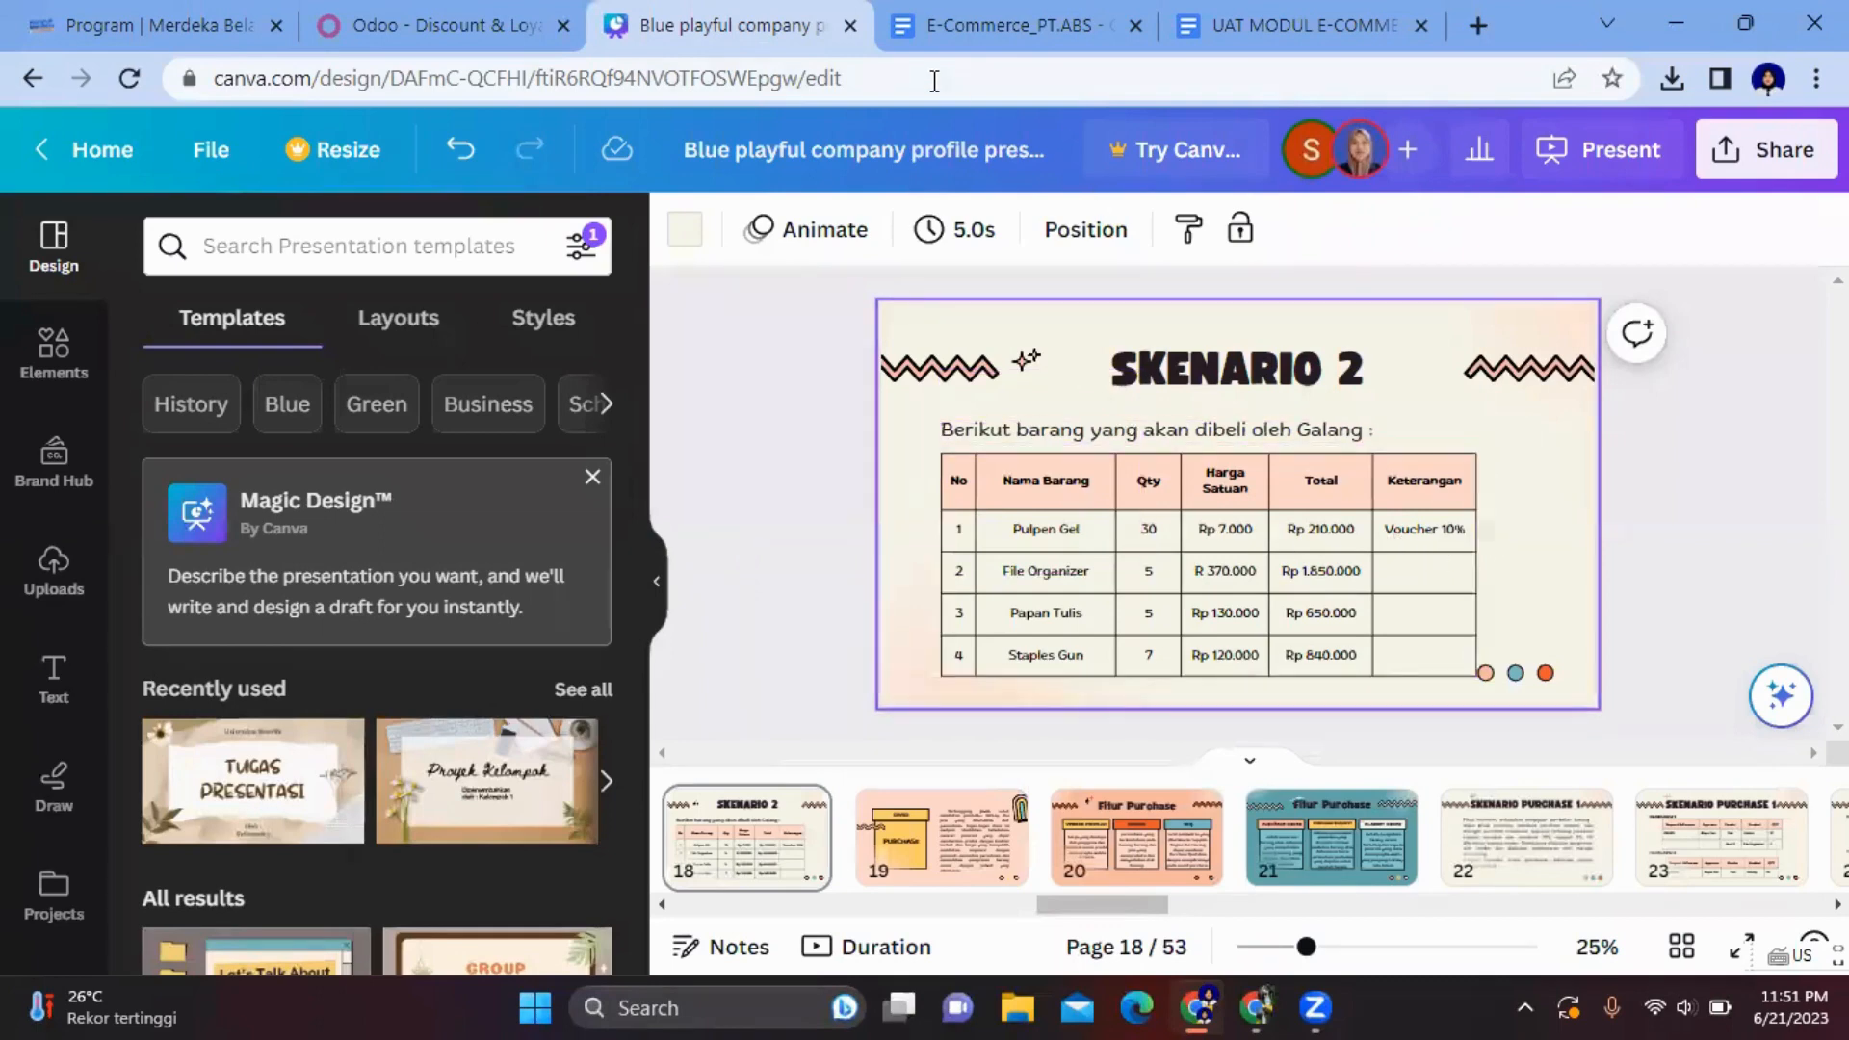
{"action": "left_click", "coordinate": [443, 25]}
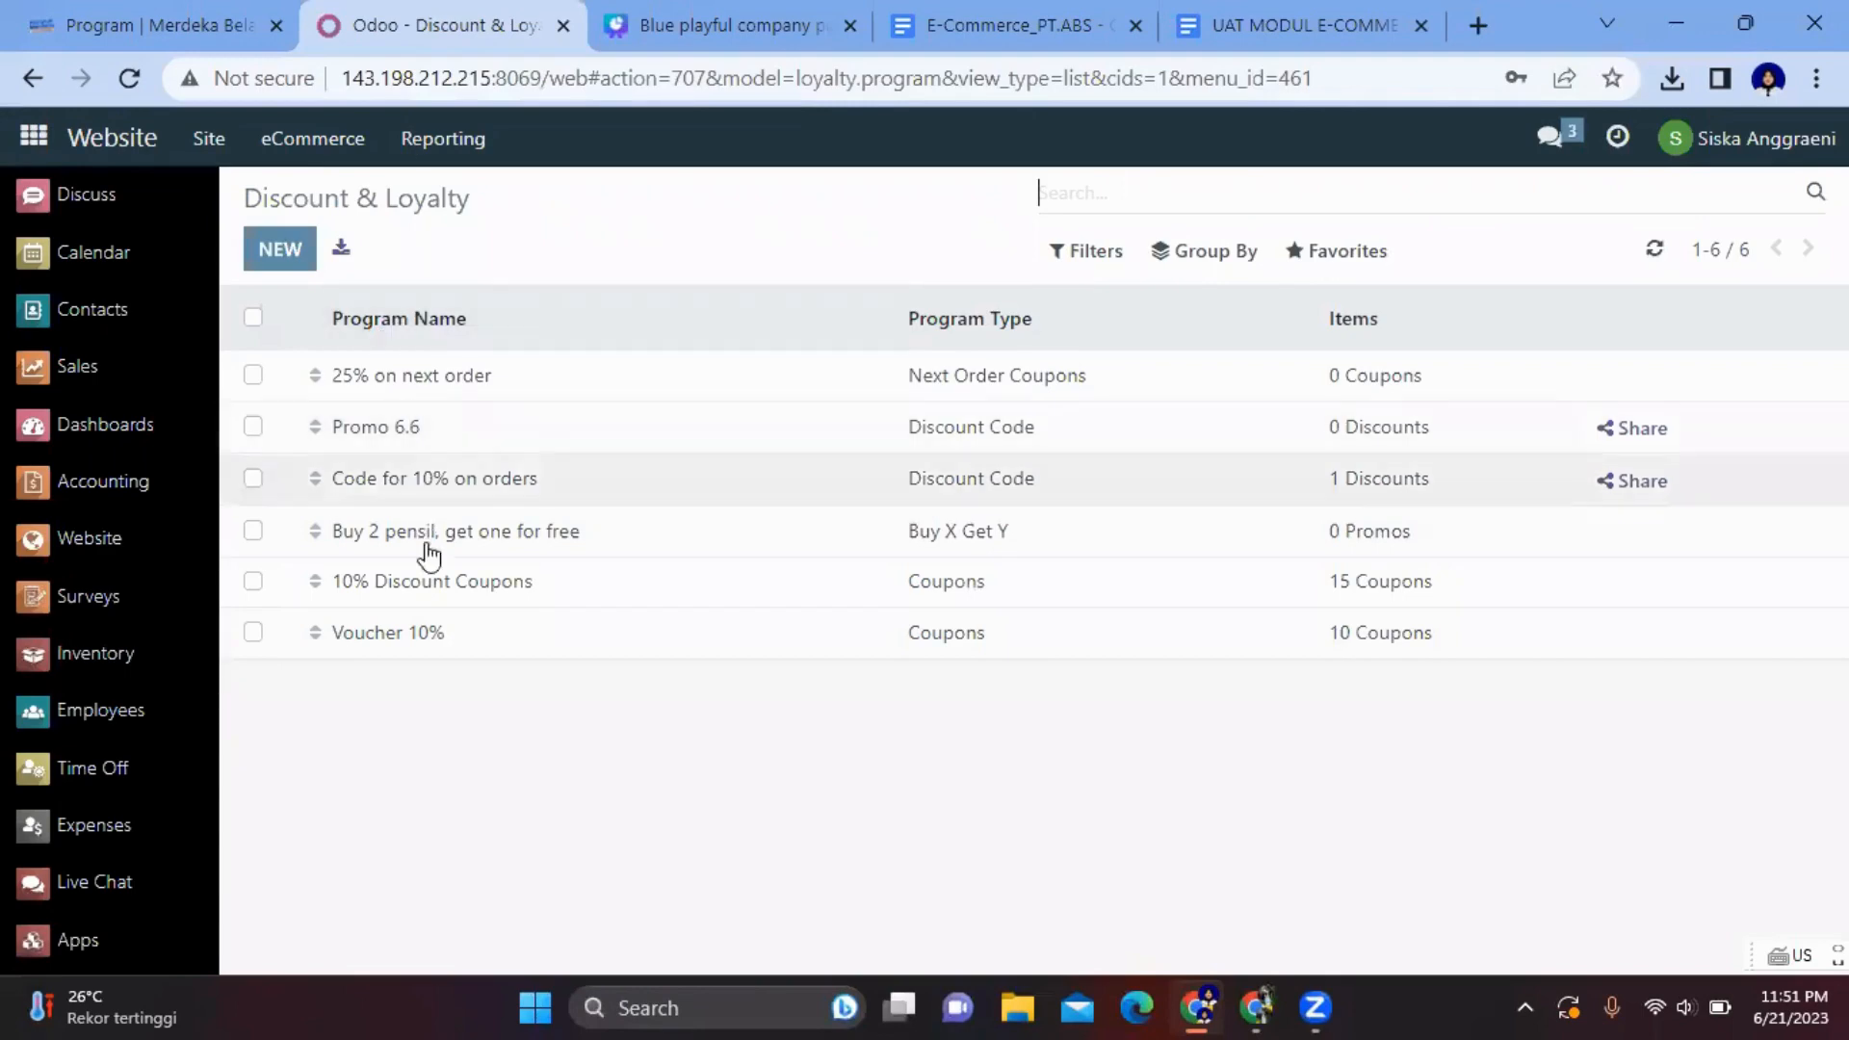
{"action": "left_click", "coordinate": [447, 634]}
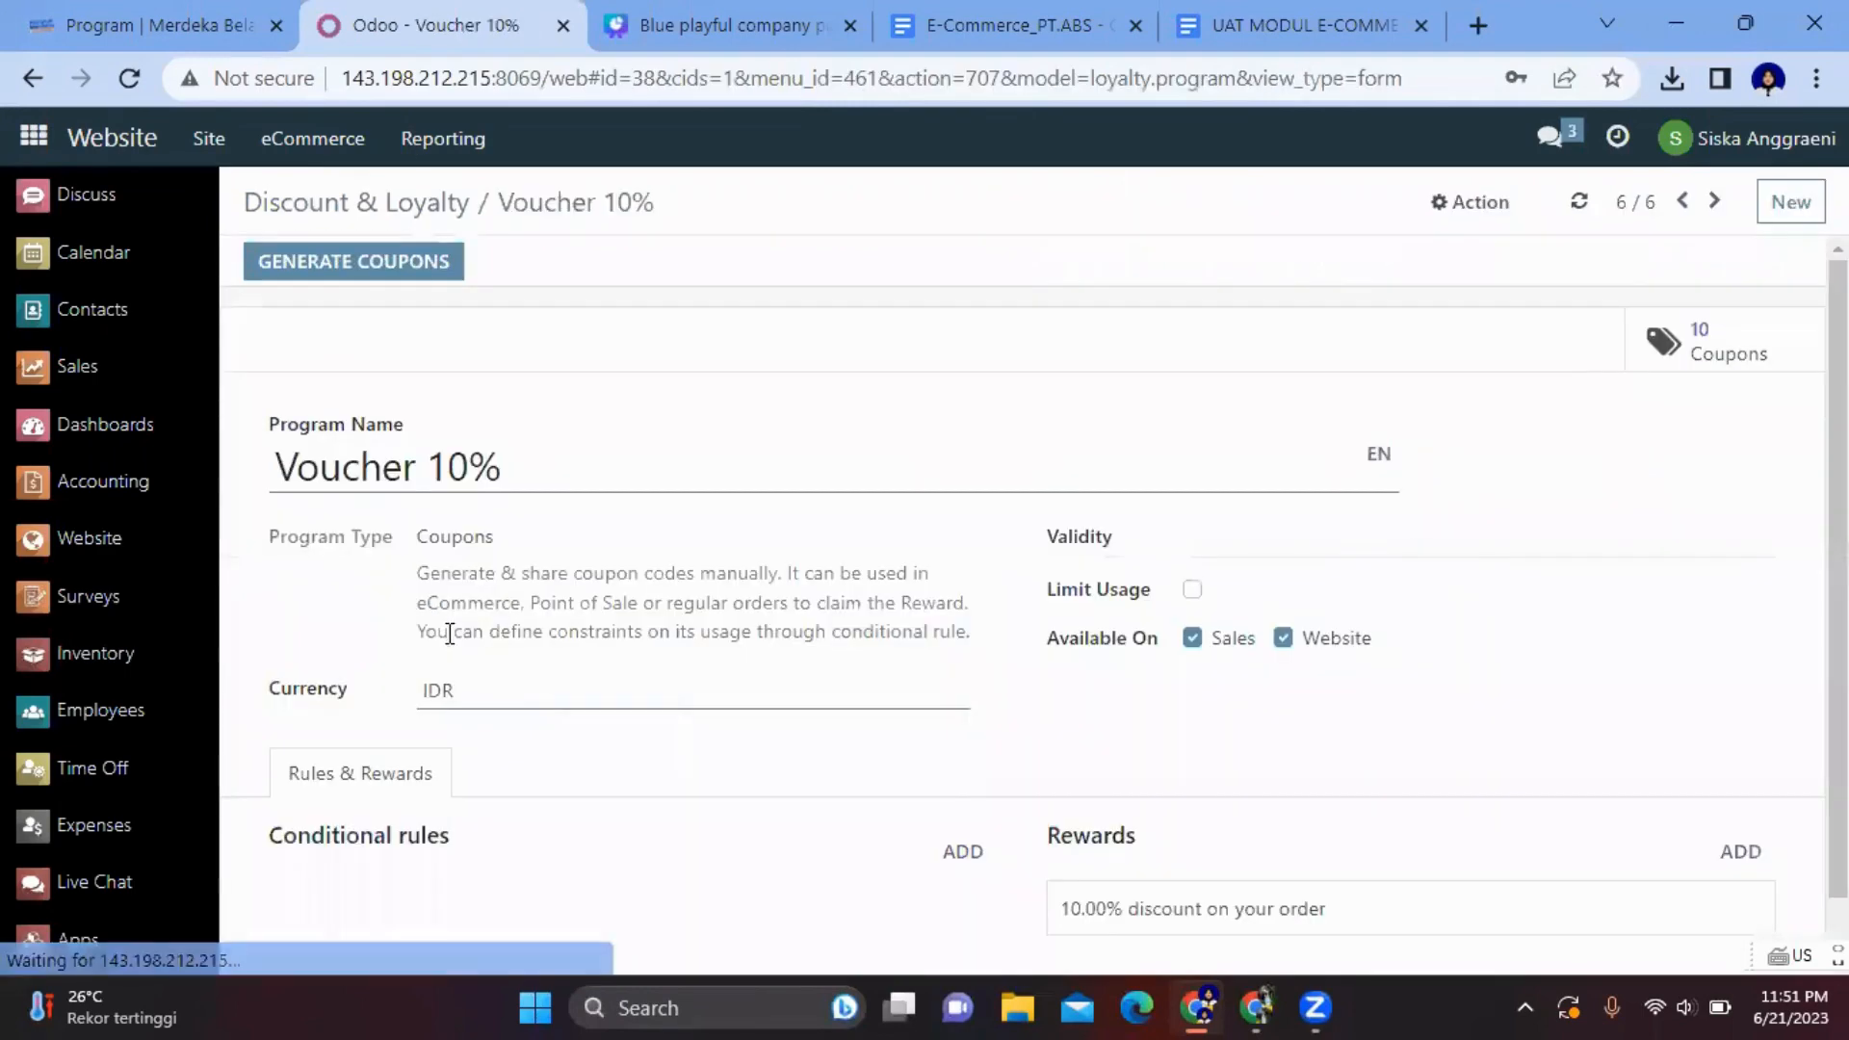
{"action": "left_click", "coordinate": [1772, 361]}
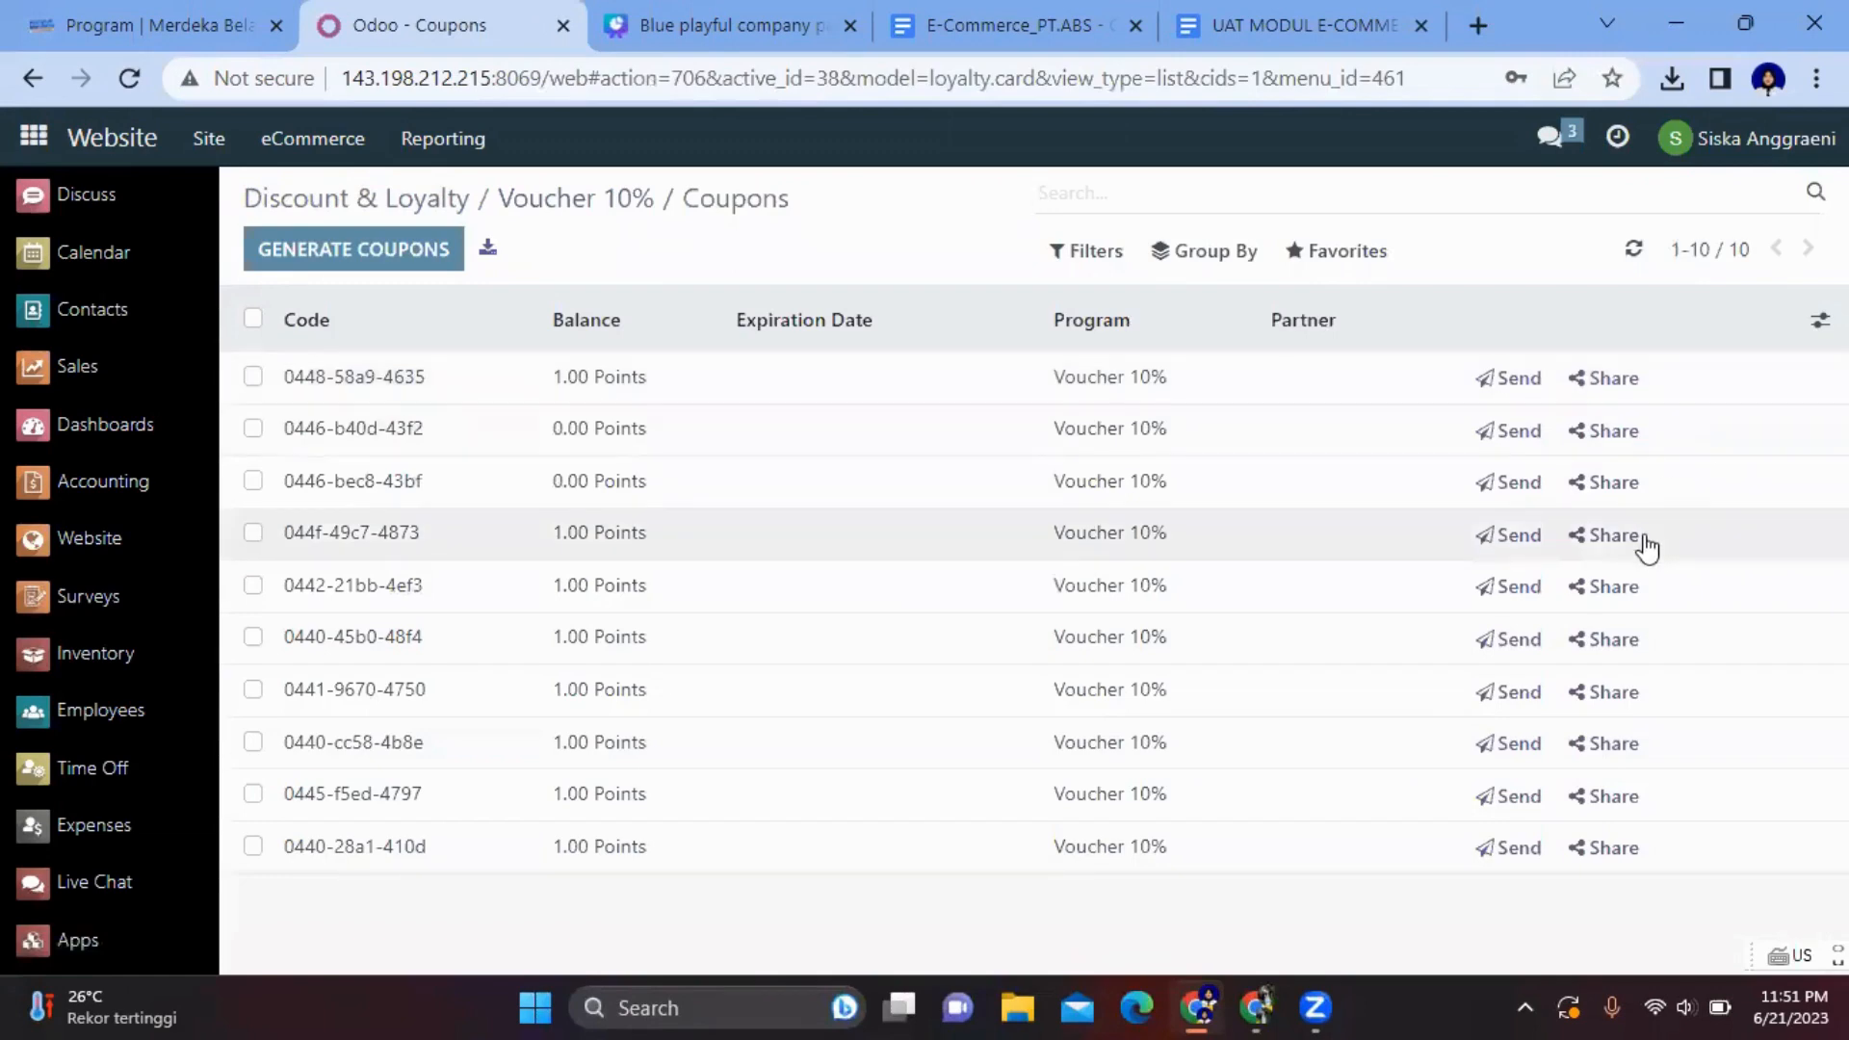
{"action": "left_click", "coordinate": [1624, 639]}
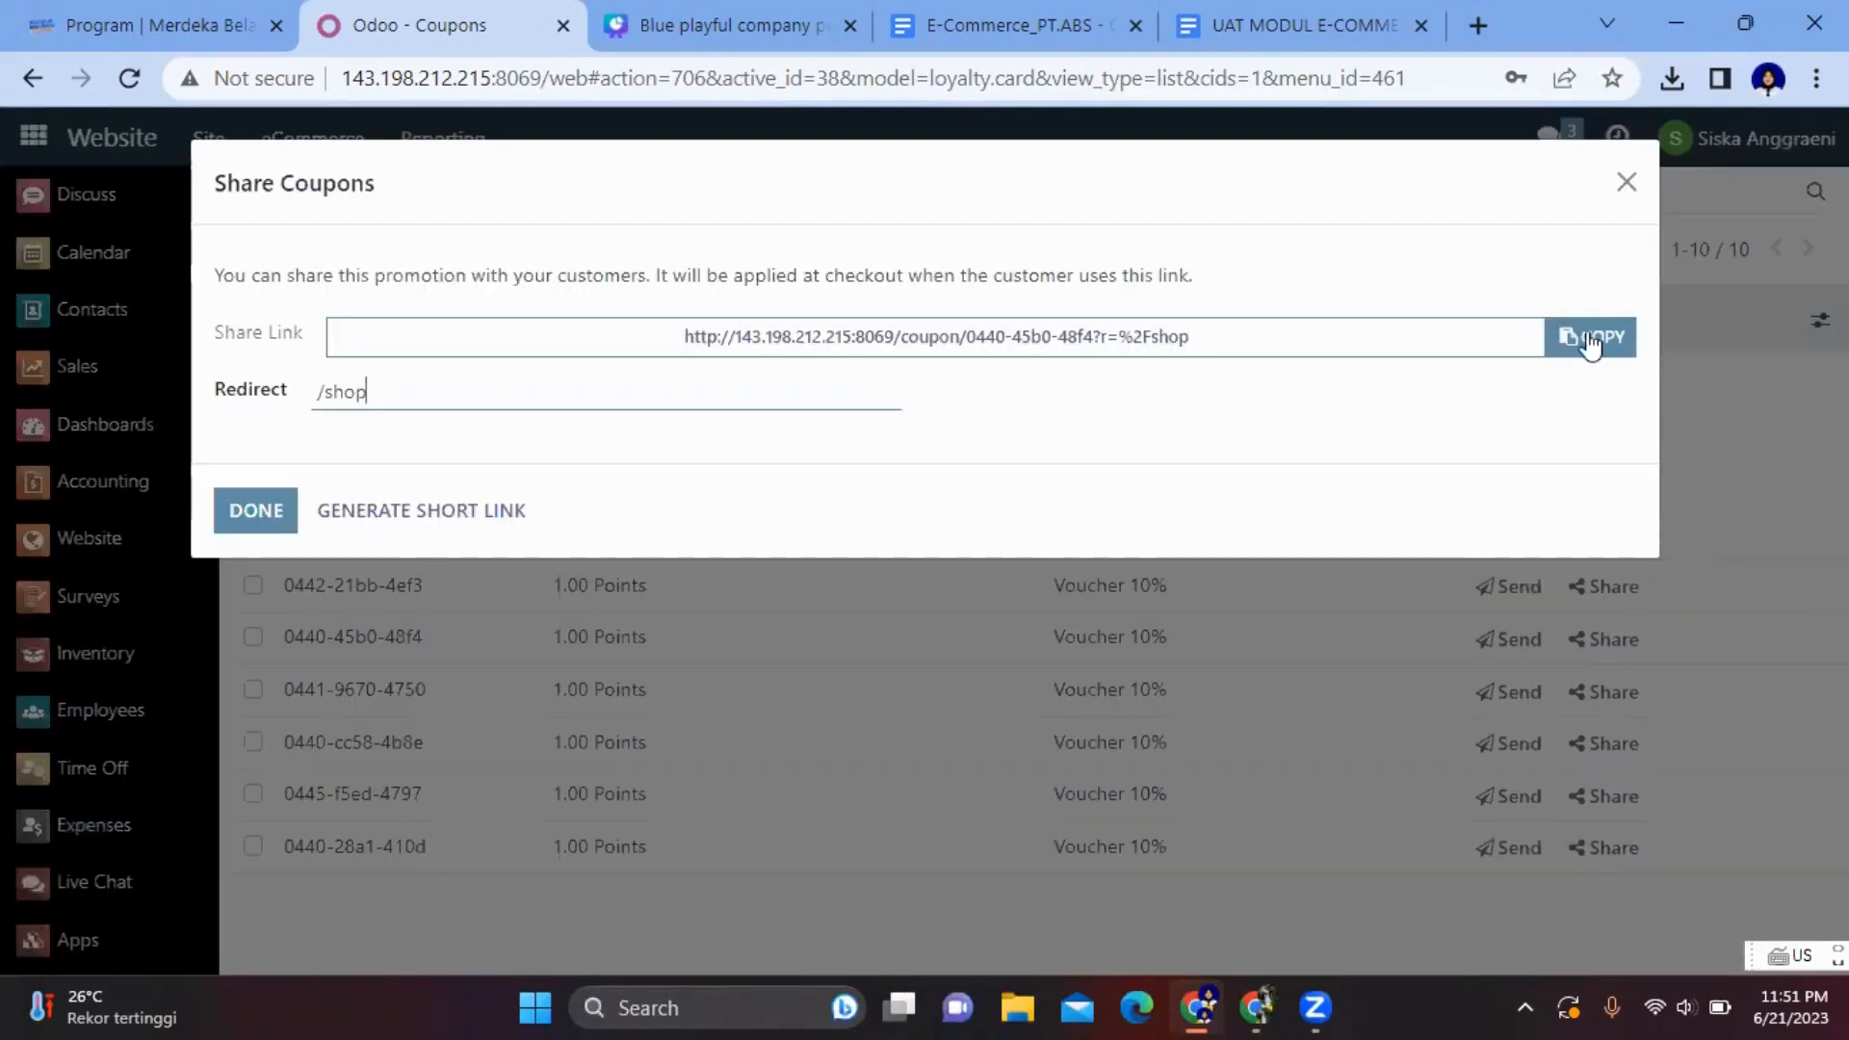
- Copy the coupon's share link address and open a new browser tab
{"action": "right_click", "coordinate": [1338, 320]}
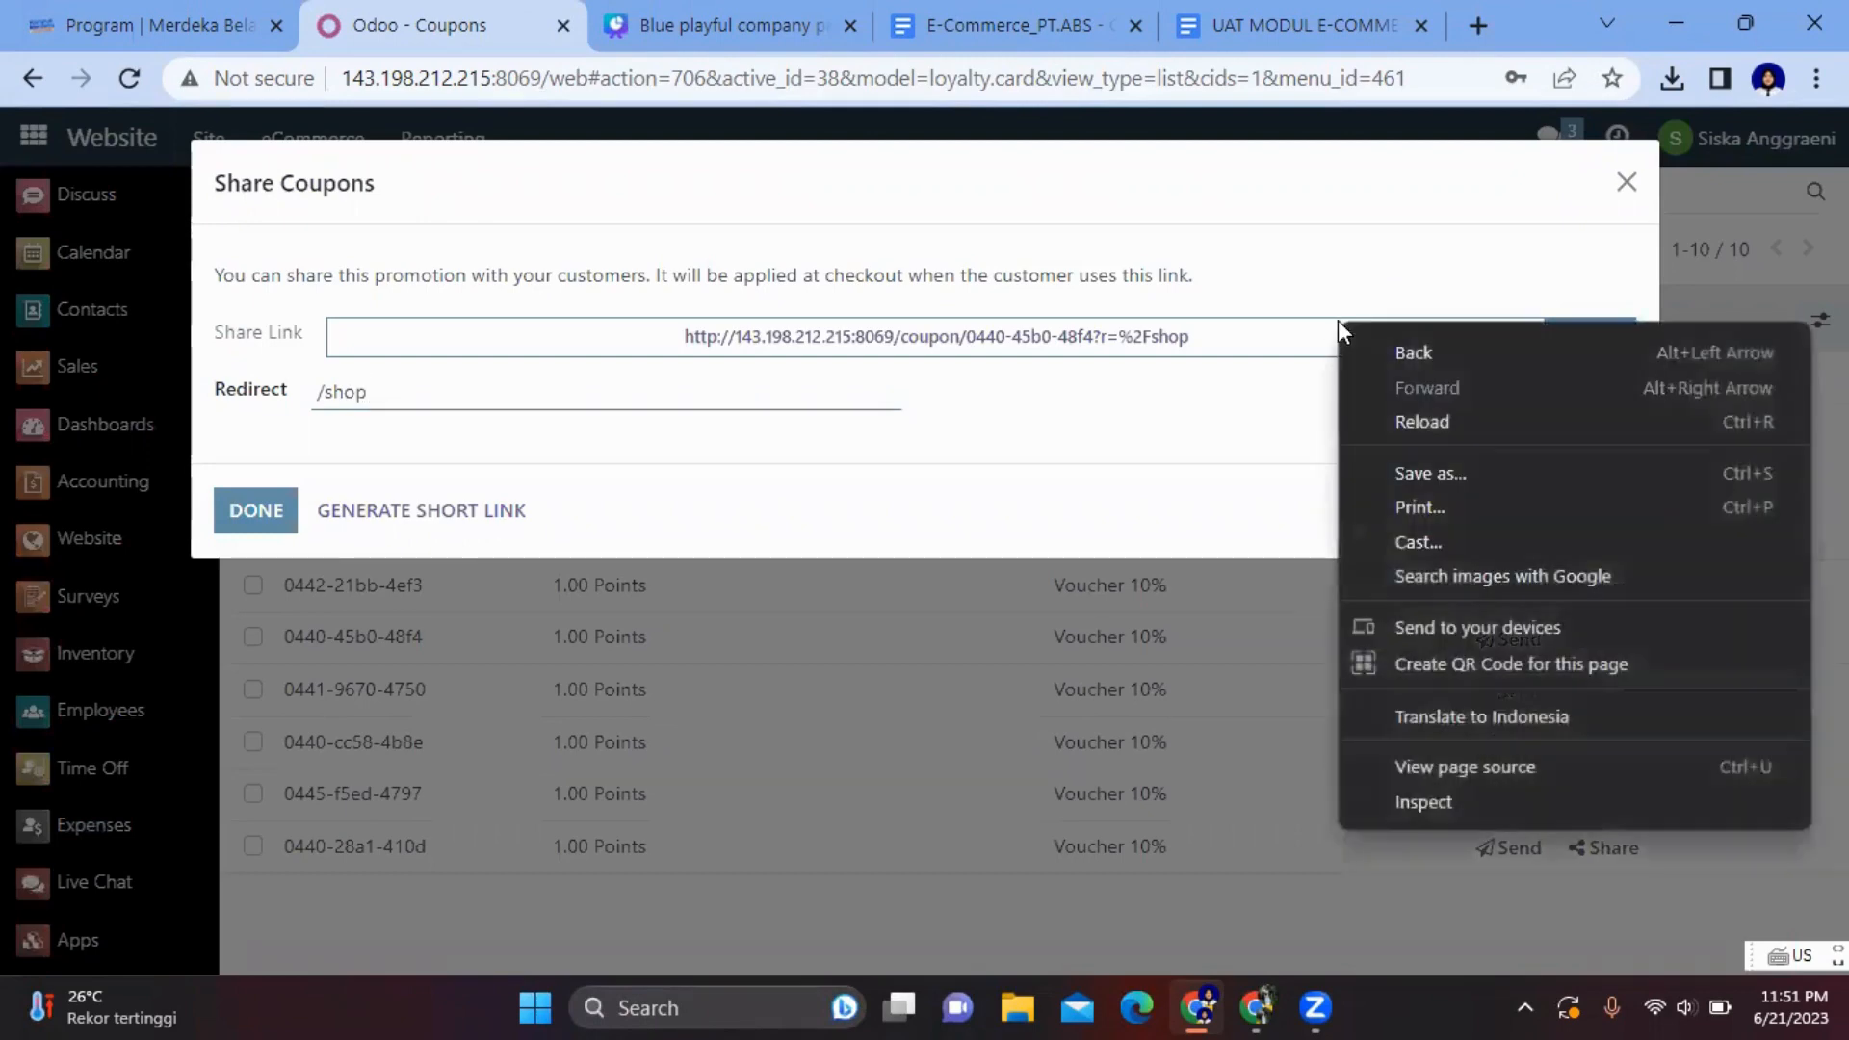
{"action": "left_click", "coordinate": [1218, 338]}
{"action": "right_click", "coordinate": [1218, 338]}
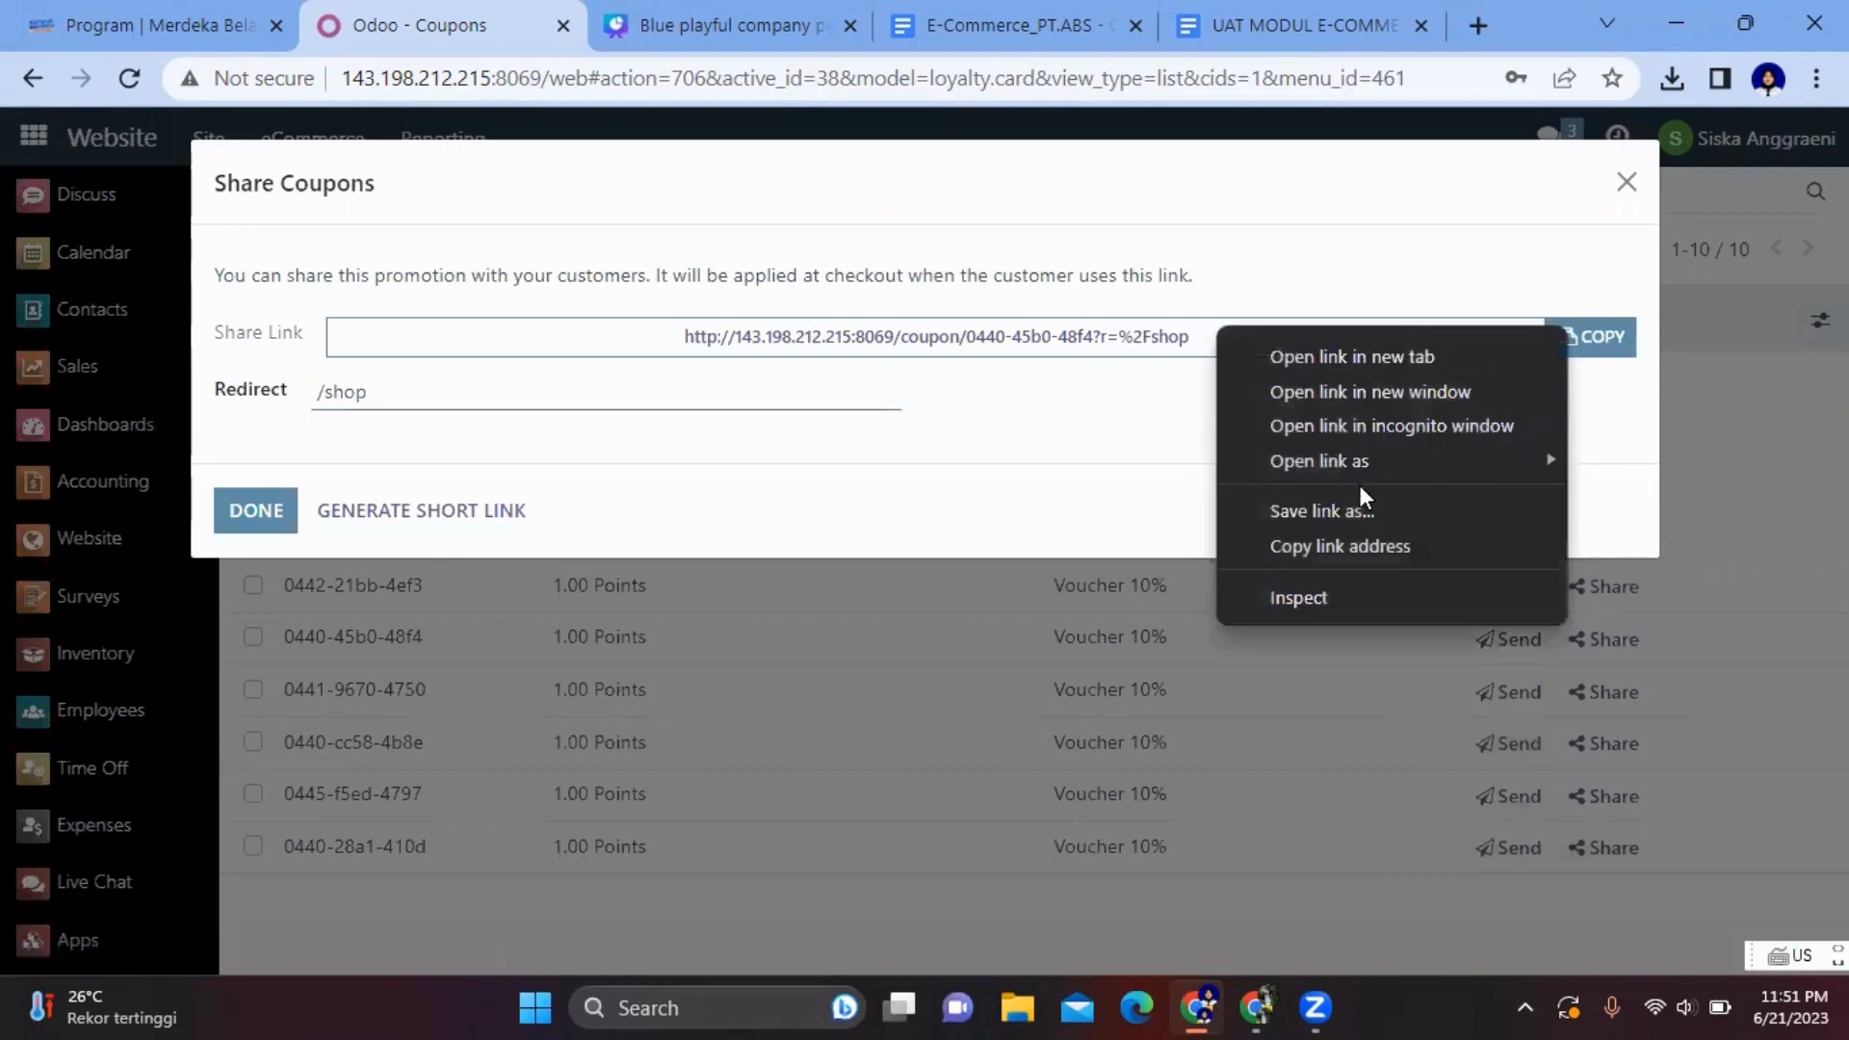
{"action": "left_click", "coordinate": [1333, 546]}
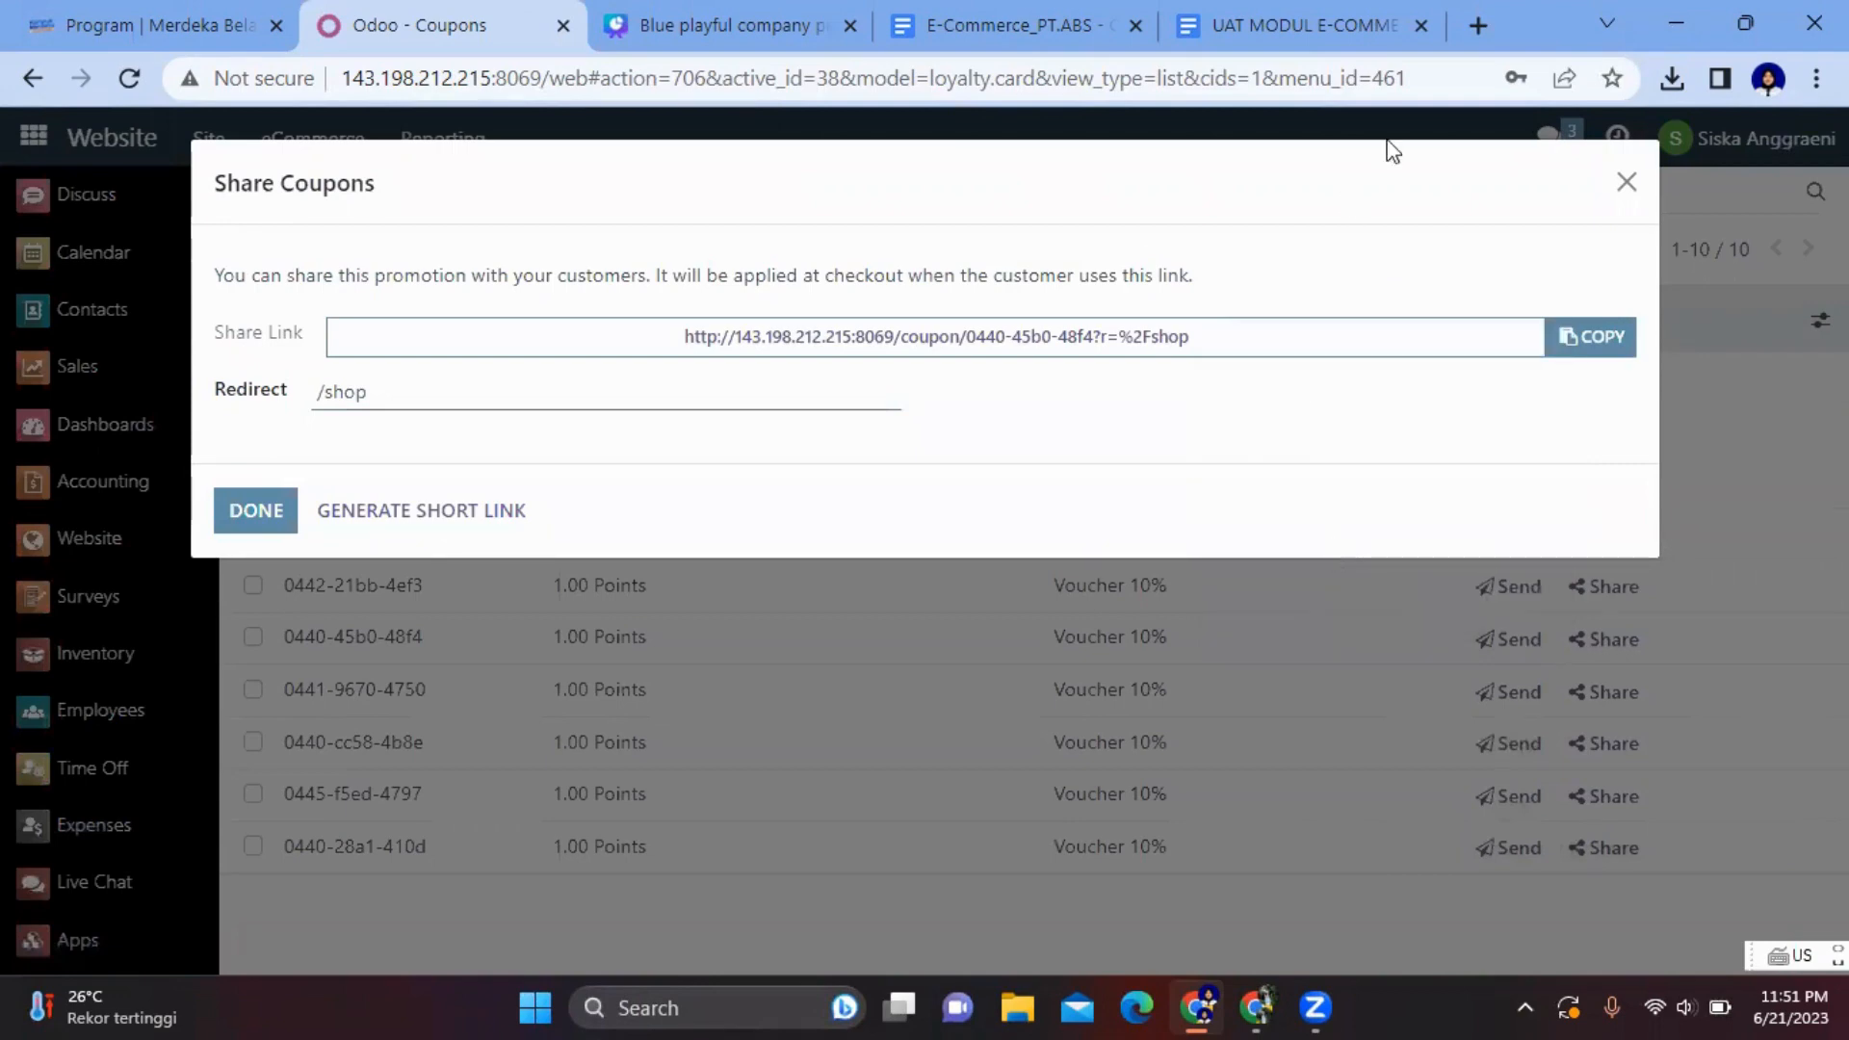
{"action": "left_click", "coordinate": [1478, 27]}
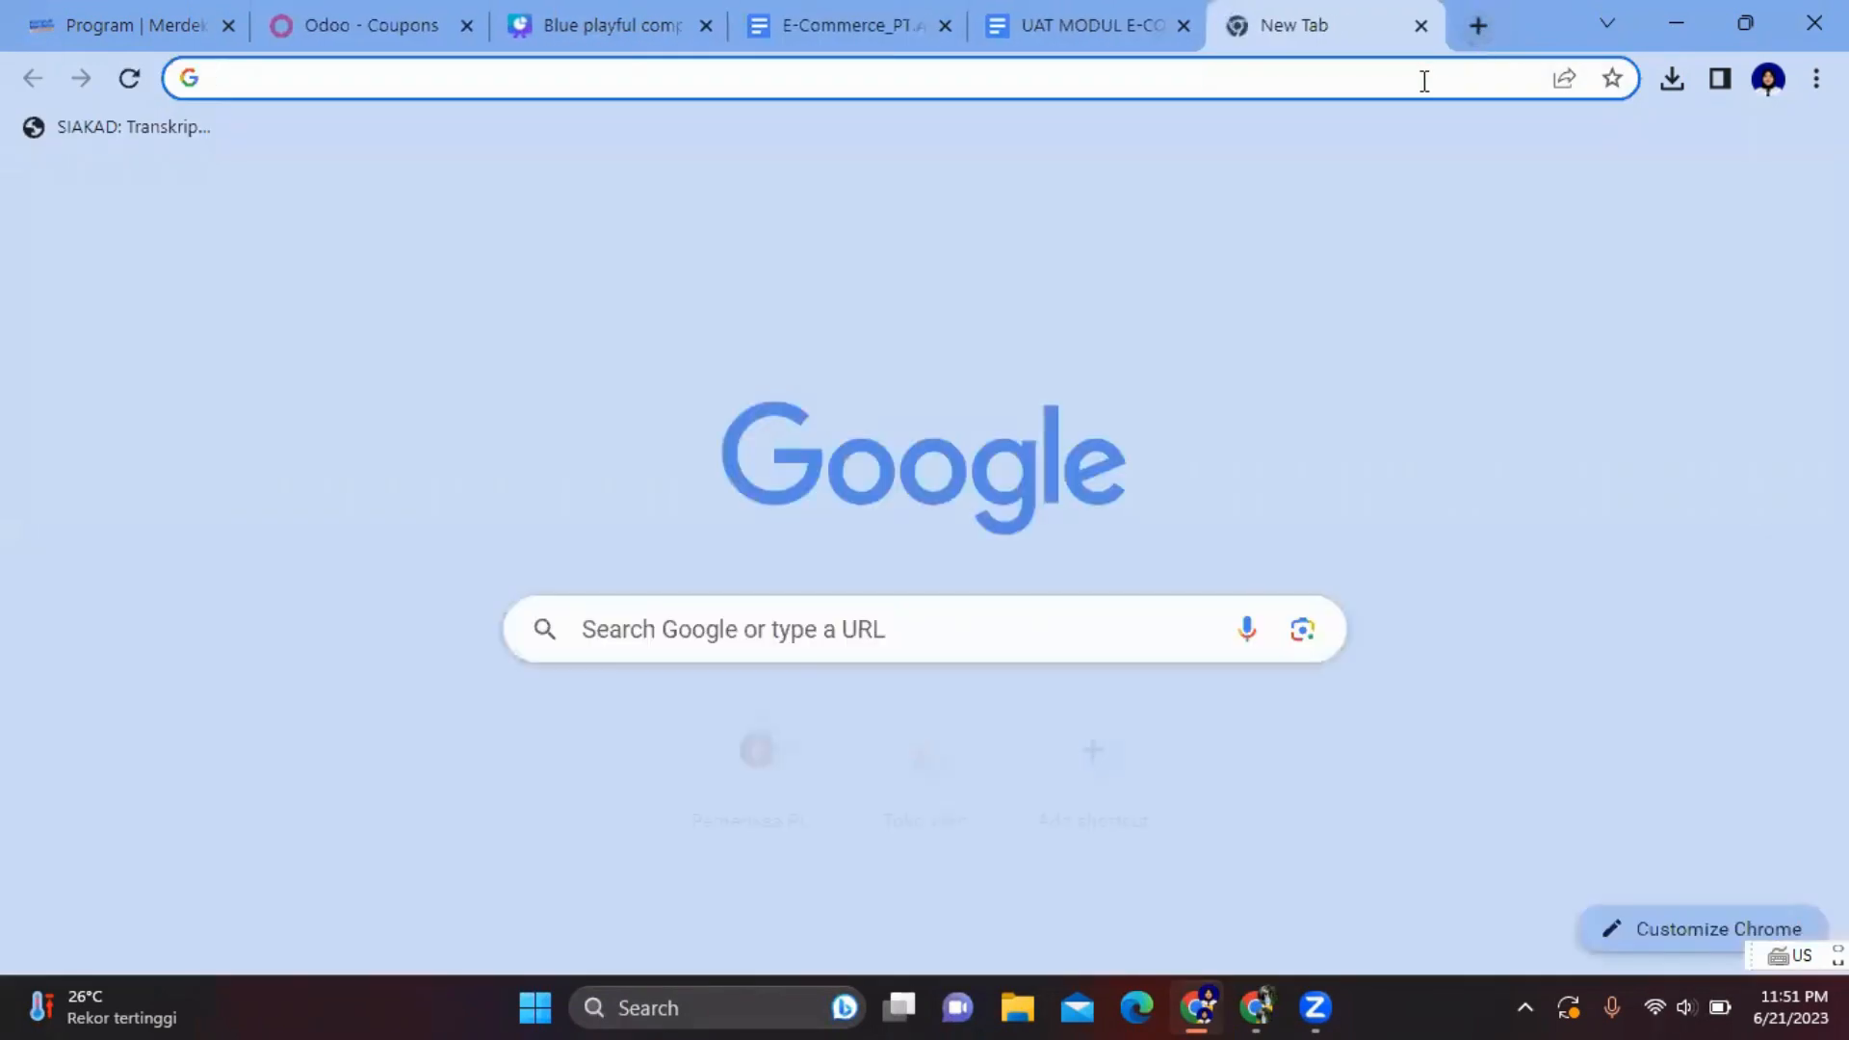
- Paste the copied coupon link into the address bar and load it
{"action": "left_click", "coordinate": [1425, 80]}
{"action": "key", "text": "ctrl+v"}
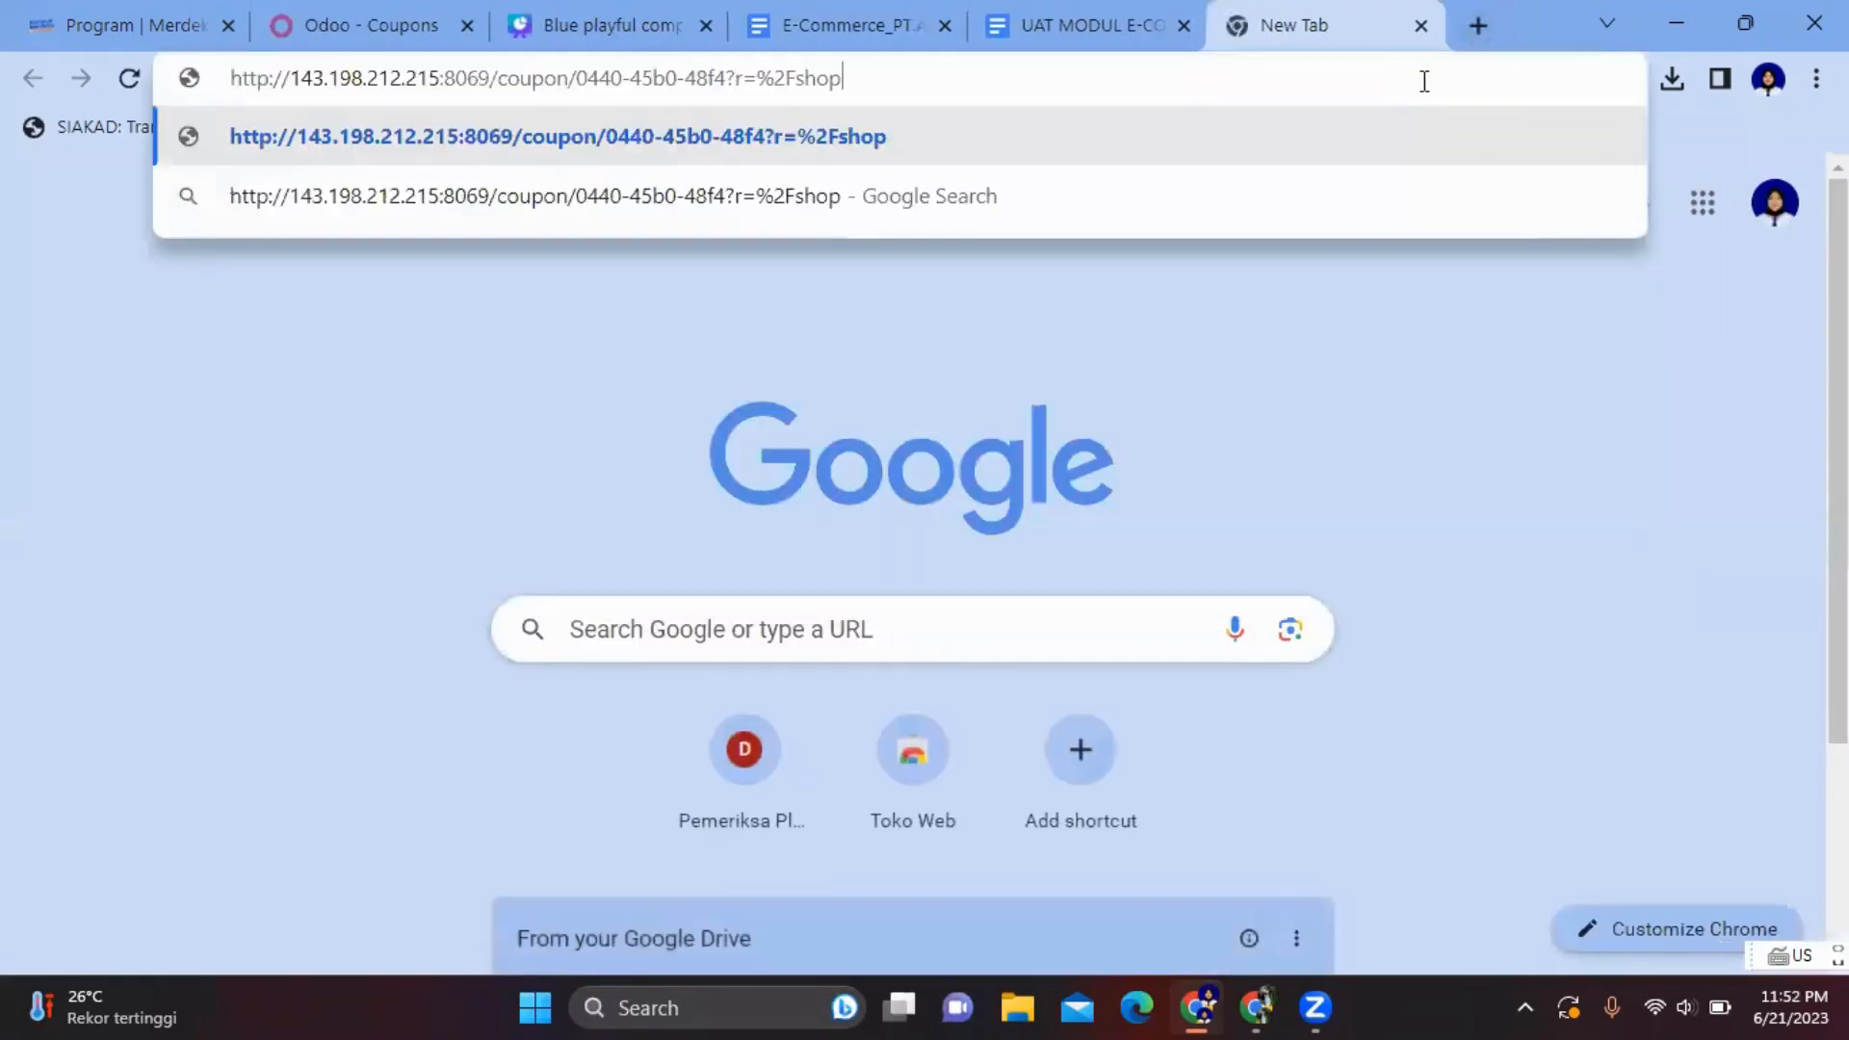
{"action": "key", "text": "Return"}
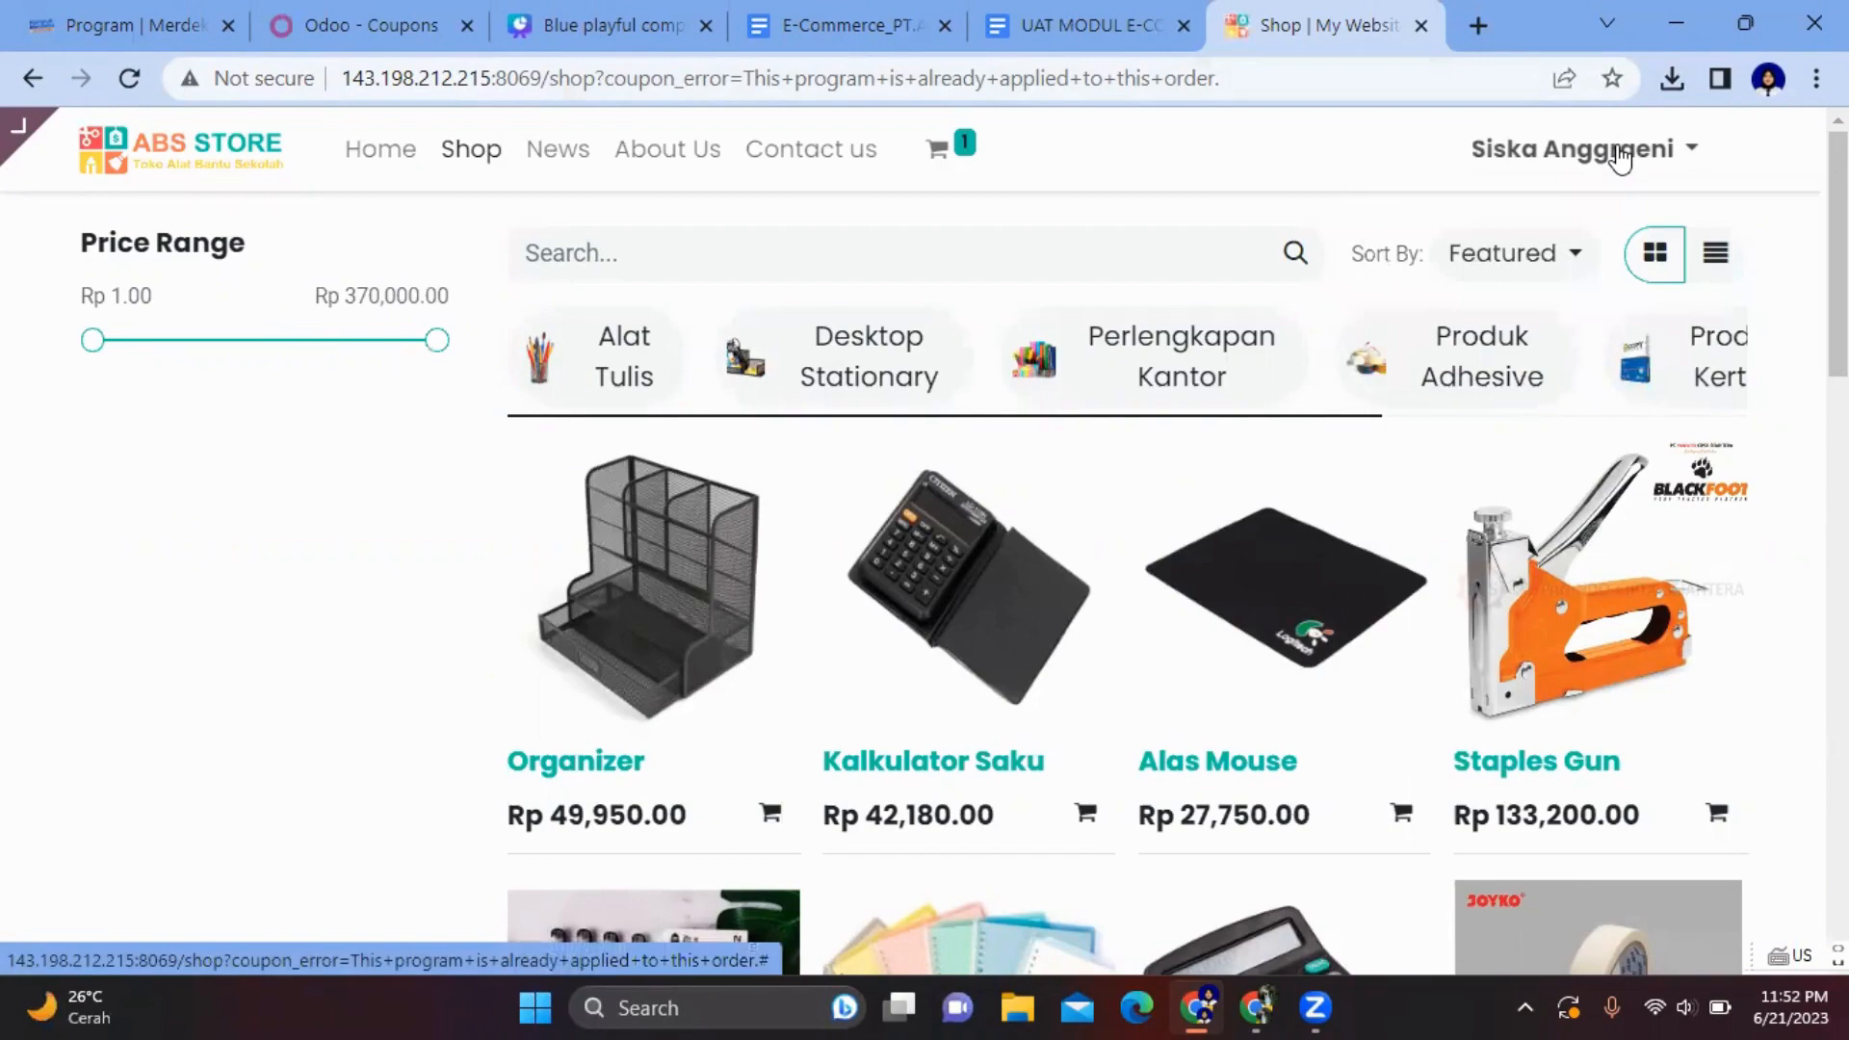
- Log out of the store from the account menu
{"action": "left_click", "coordinate": [1623, 154]}
{"action": "left_click", "coordinate": [1561, 344]}
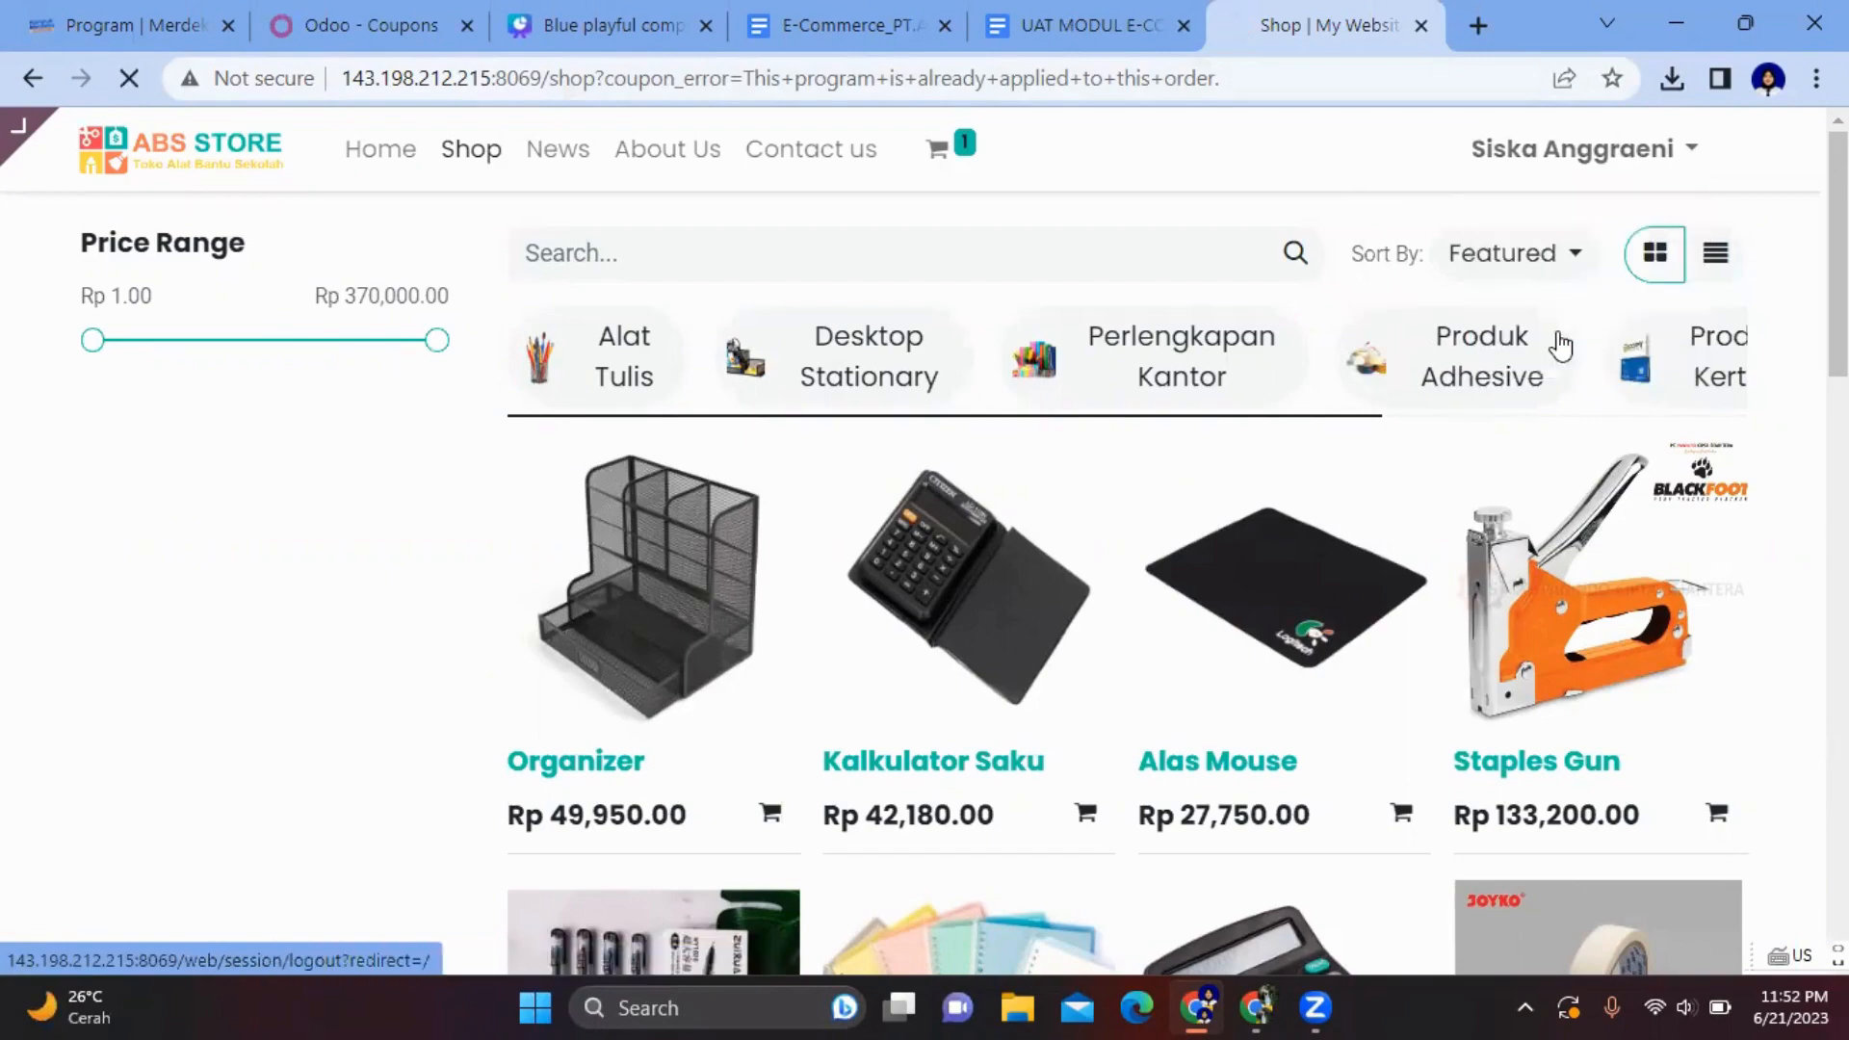
{"action": "scroll", "coordinate": [770, 691], "scroll_direction": "down", "scroll_amount": 1}
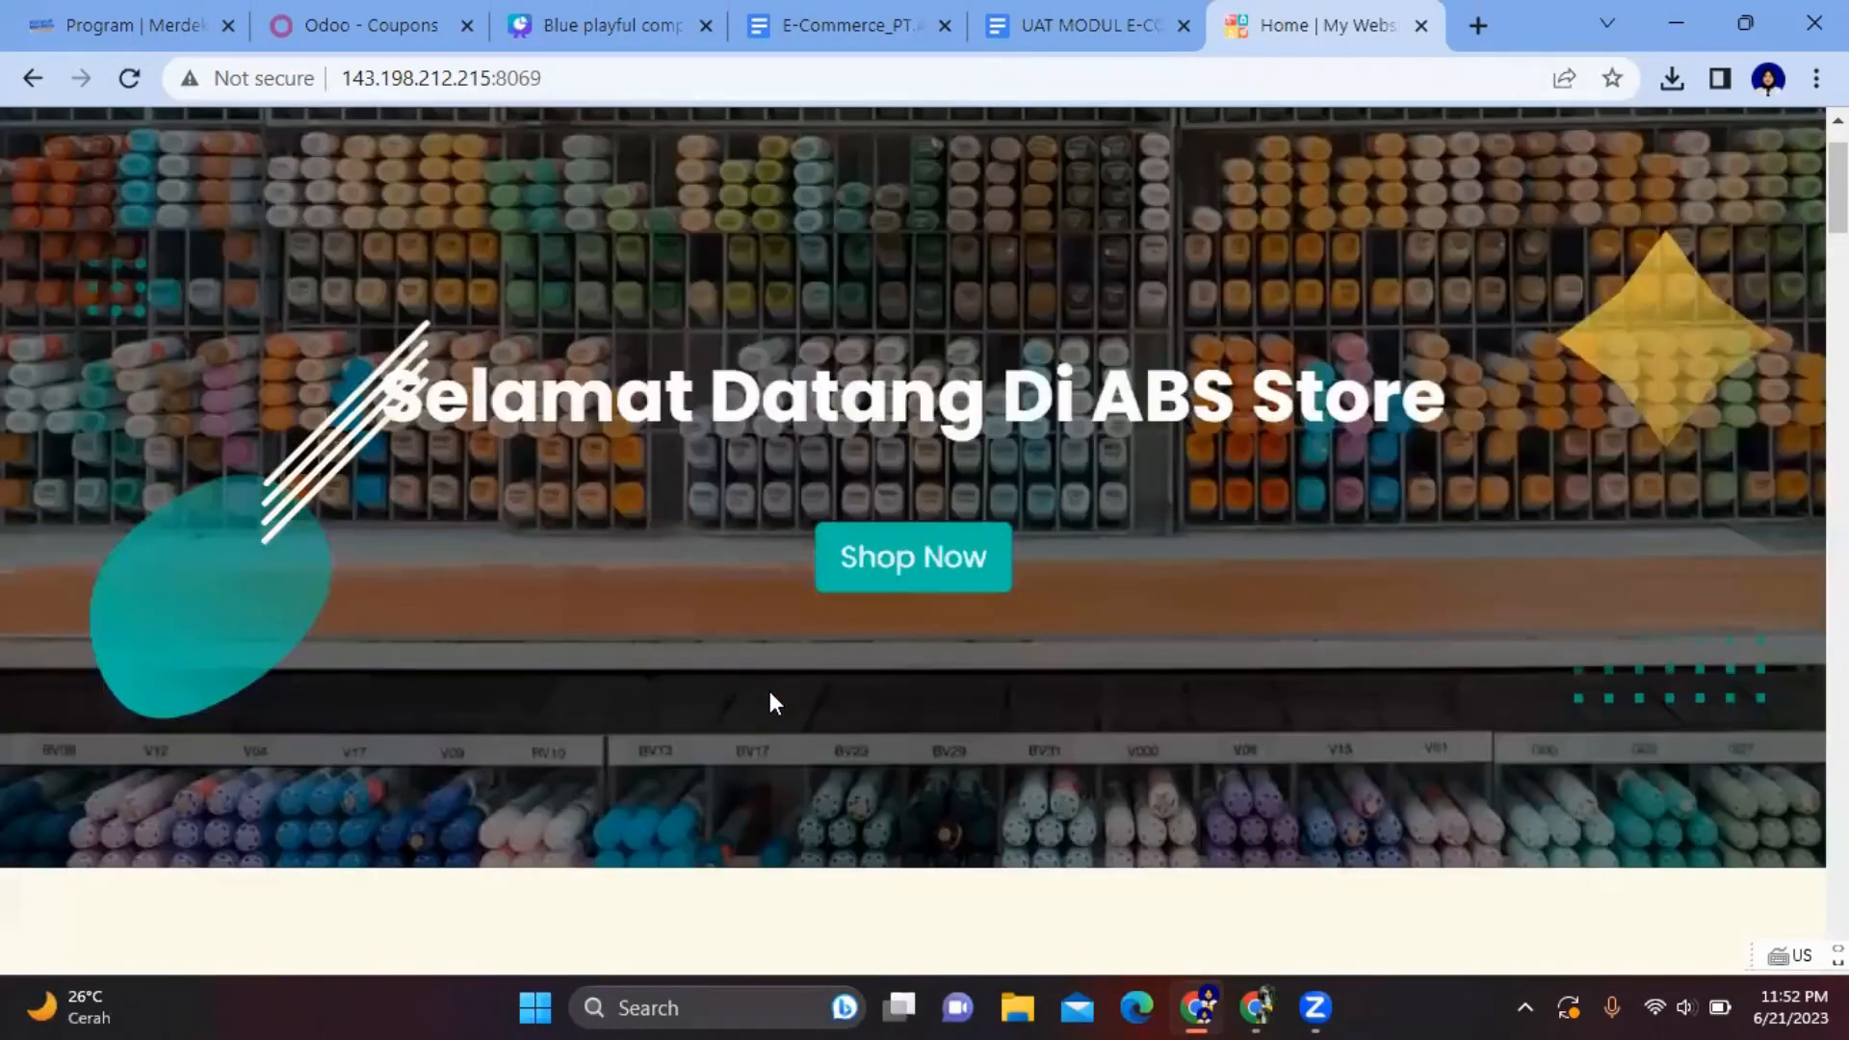
{"action": "scroll", "coordinate": [771, 703], "scroll_direction": "up", "scroll_amount": 1}
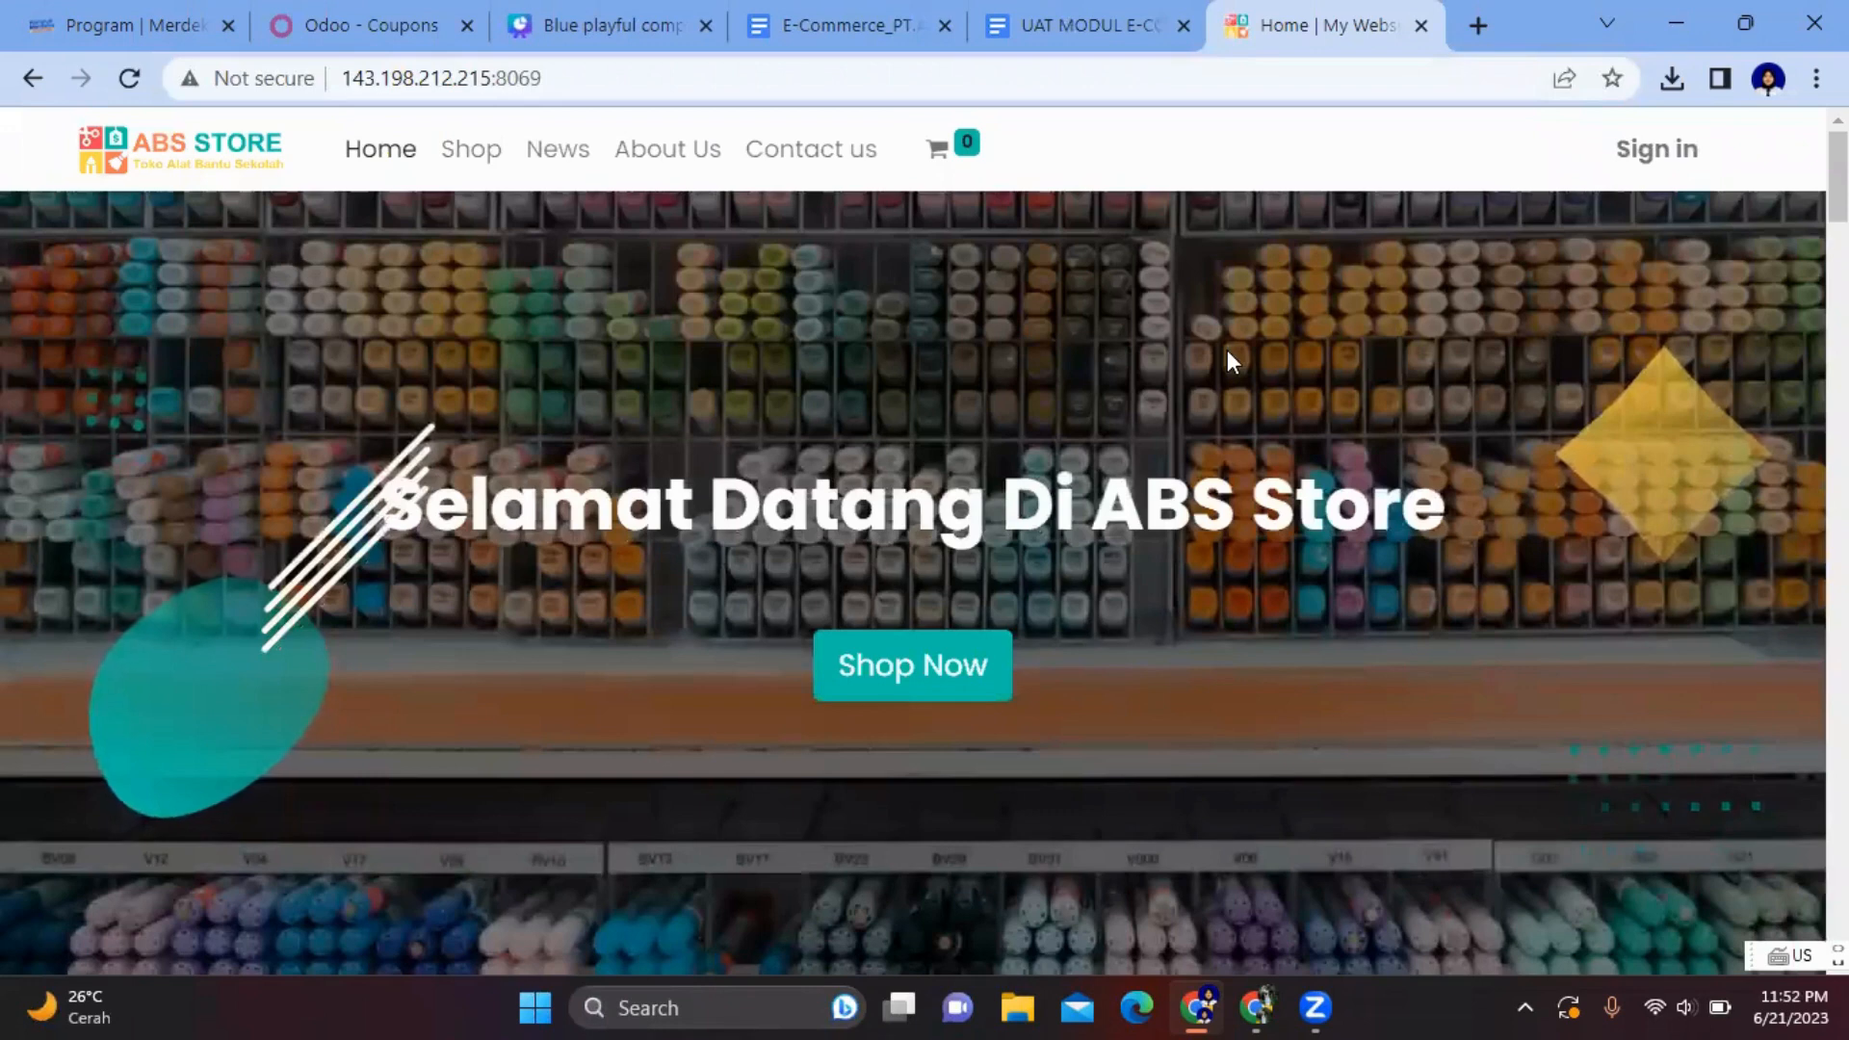
- Go to the store's sign-up form and enter the customer's email and full name
{"action": "left_click", "coordinate": [1621, 179]}
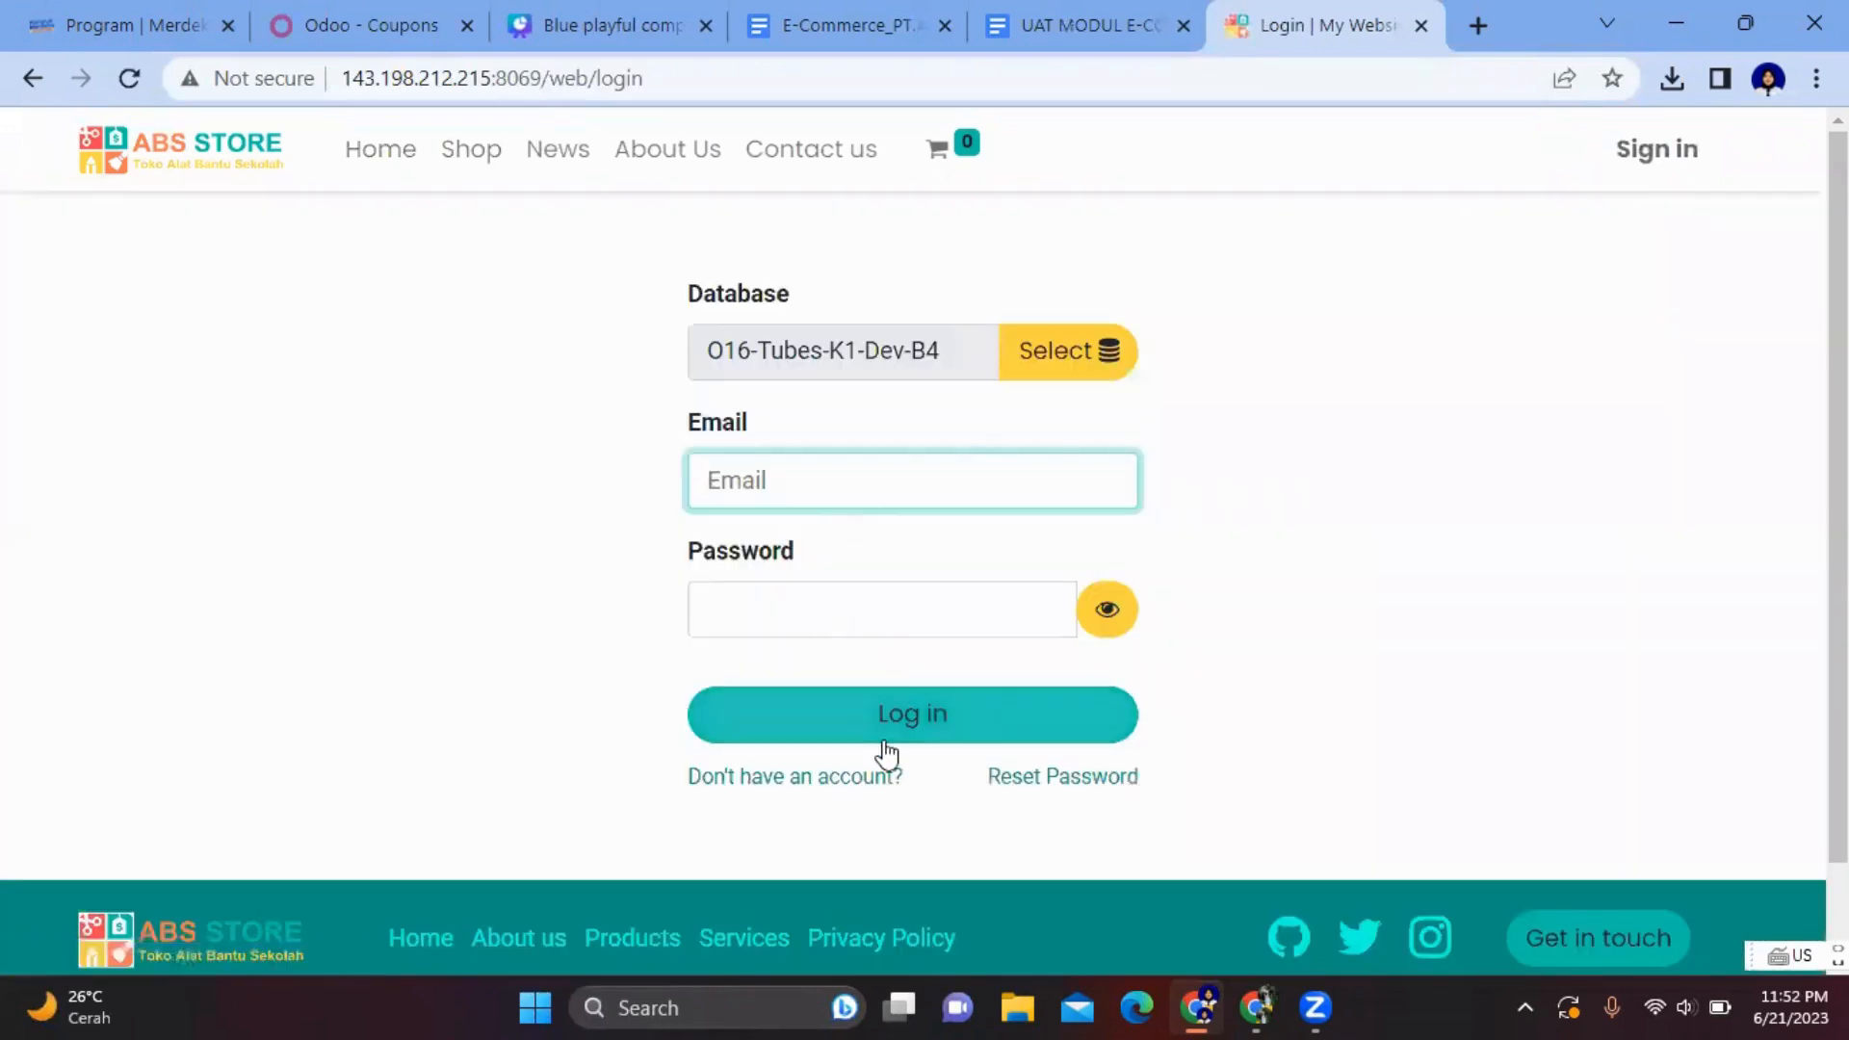
{"action": "left_click", "coordinate": [820, 780]}
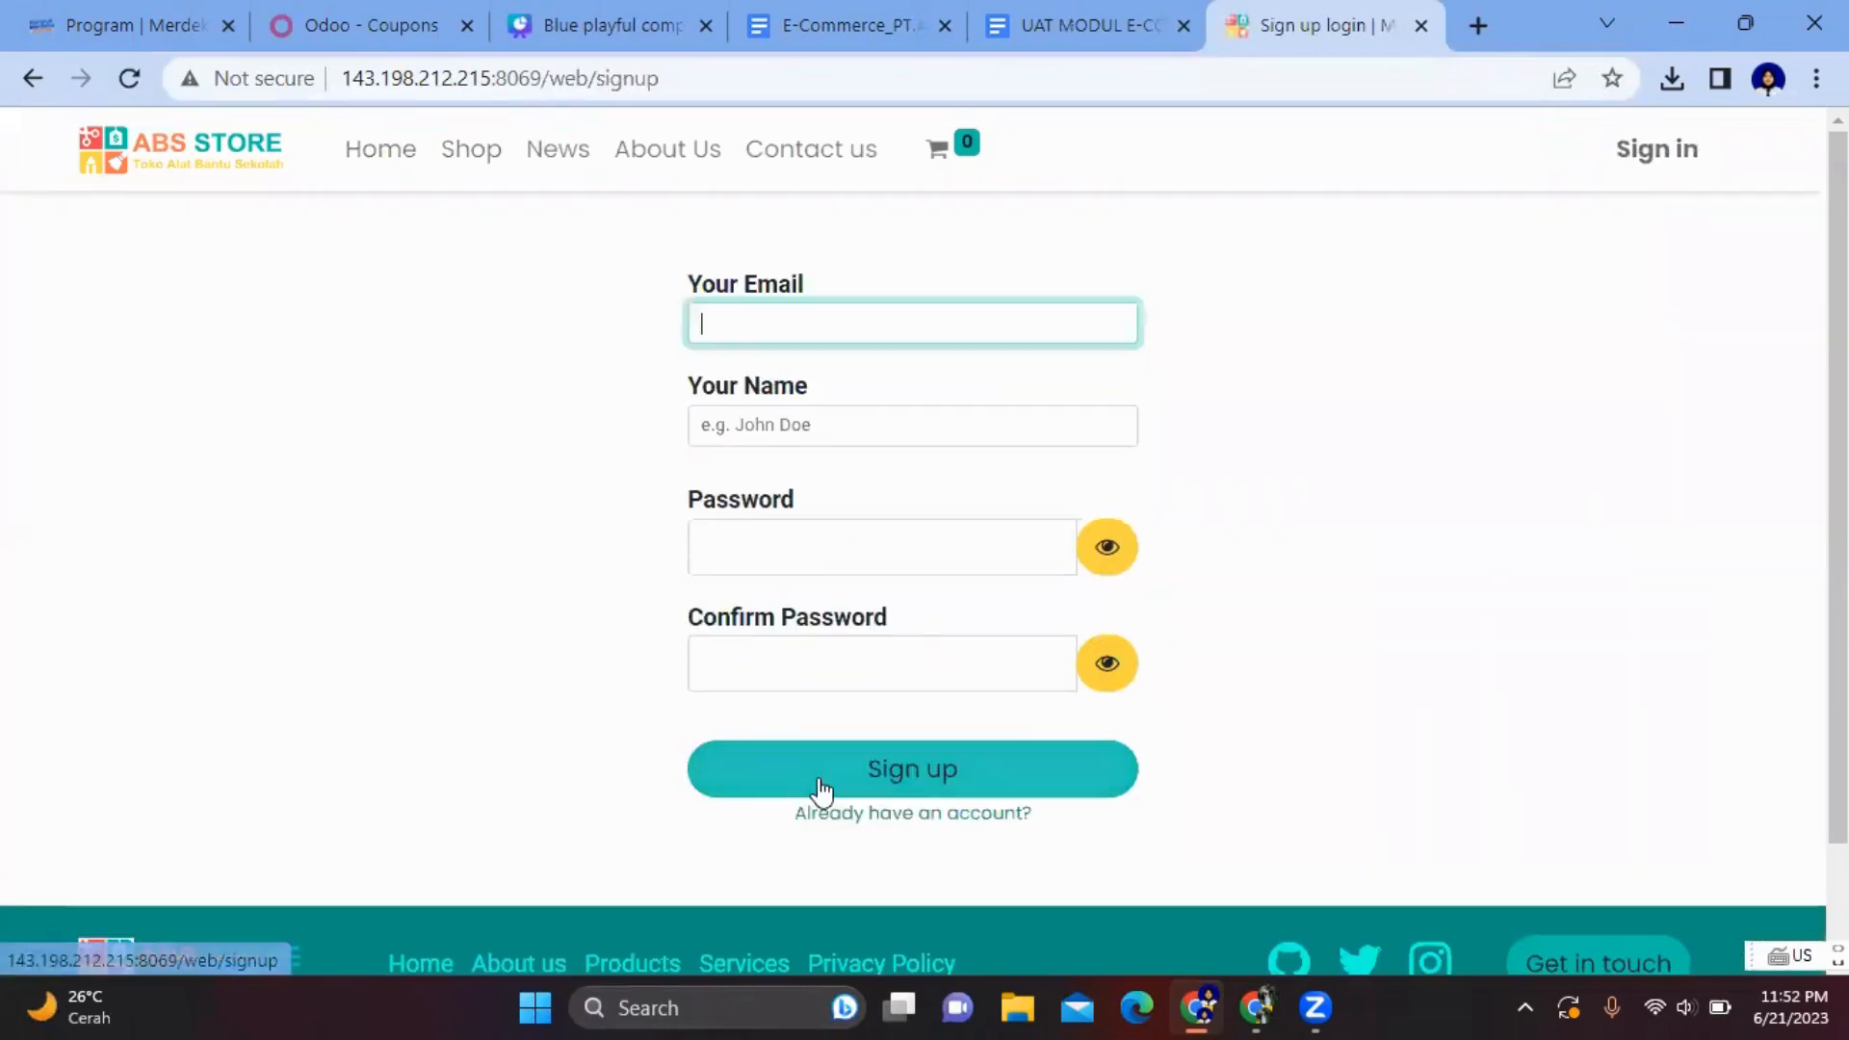
{"action": "left_click", "coordinate": [856, 332]}
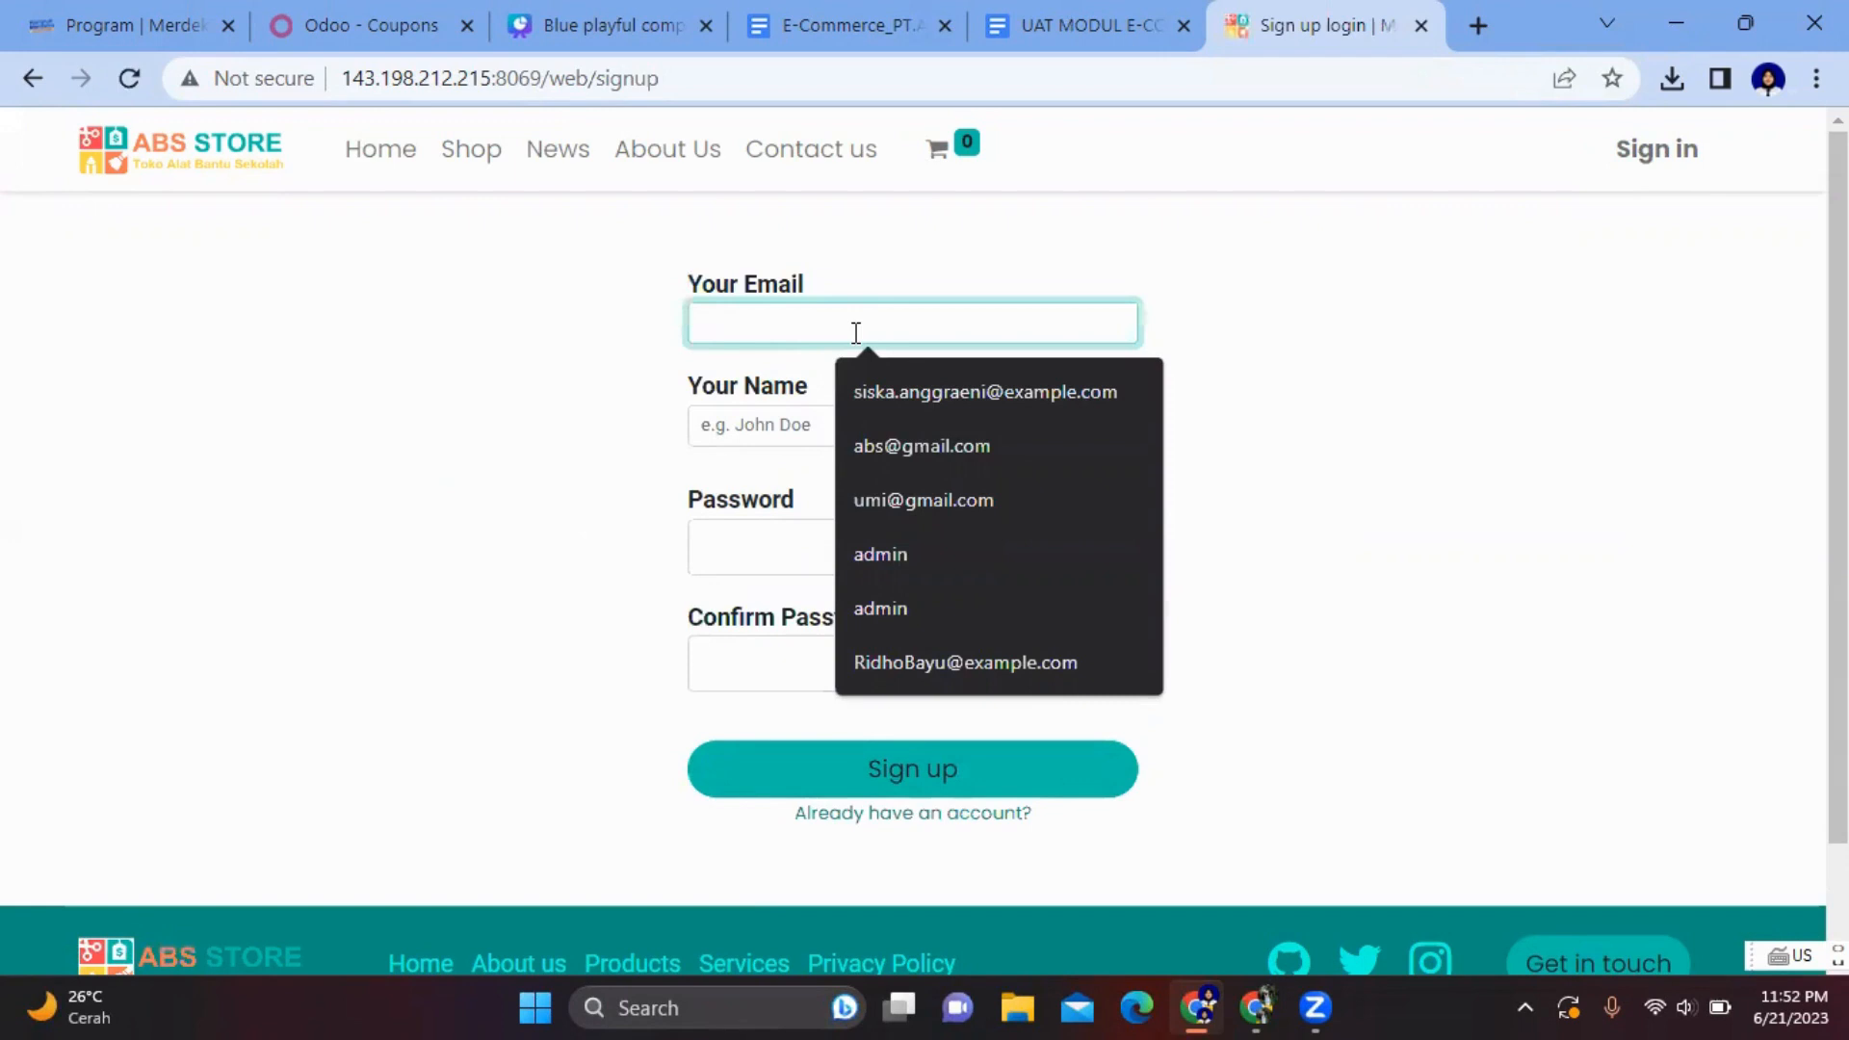
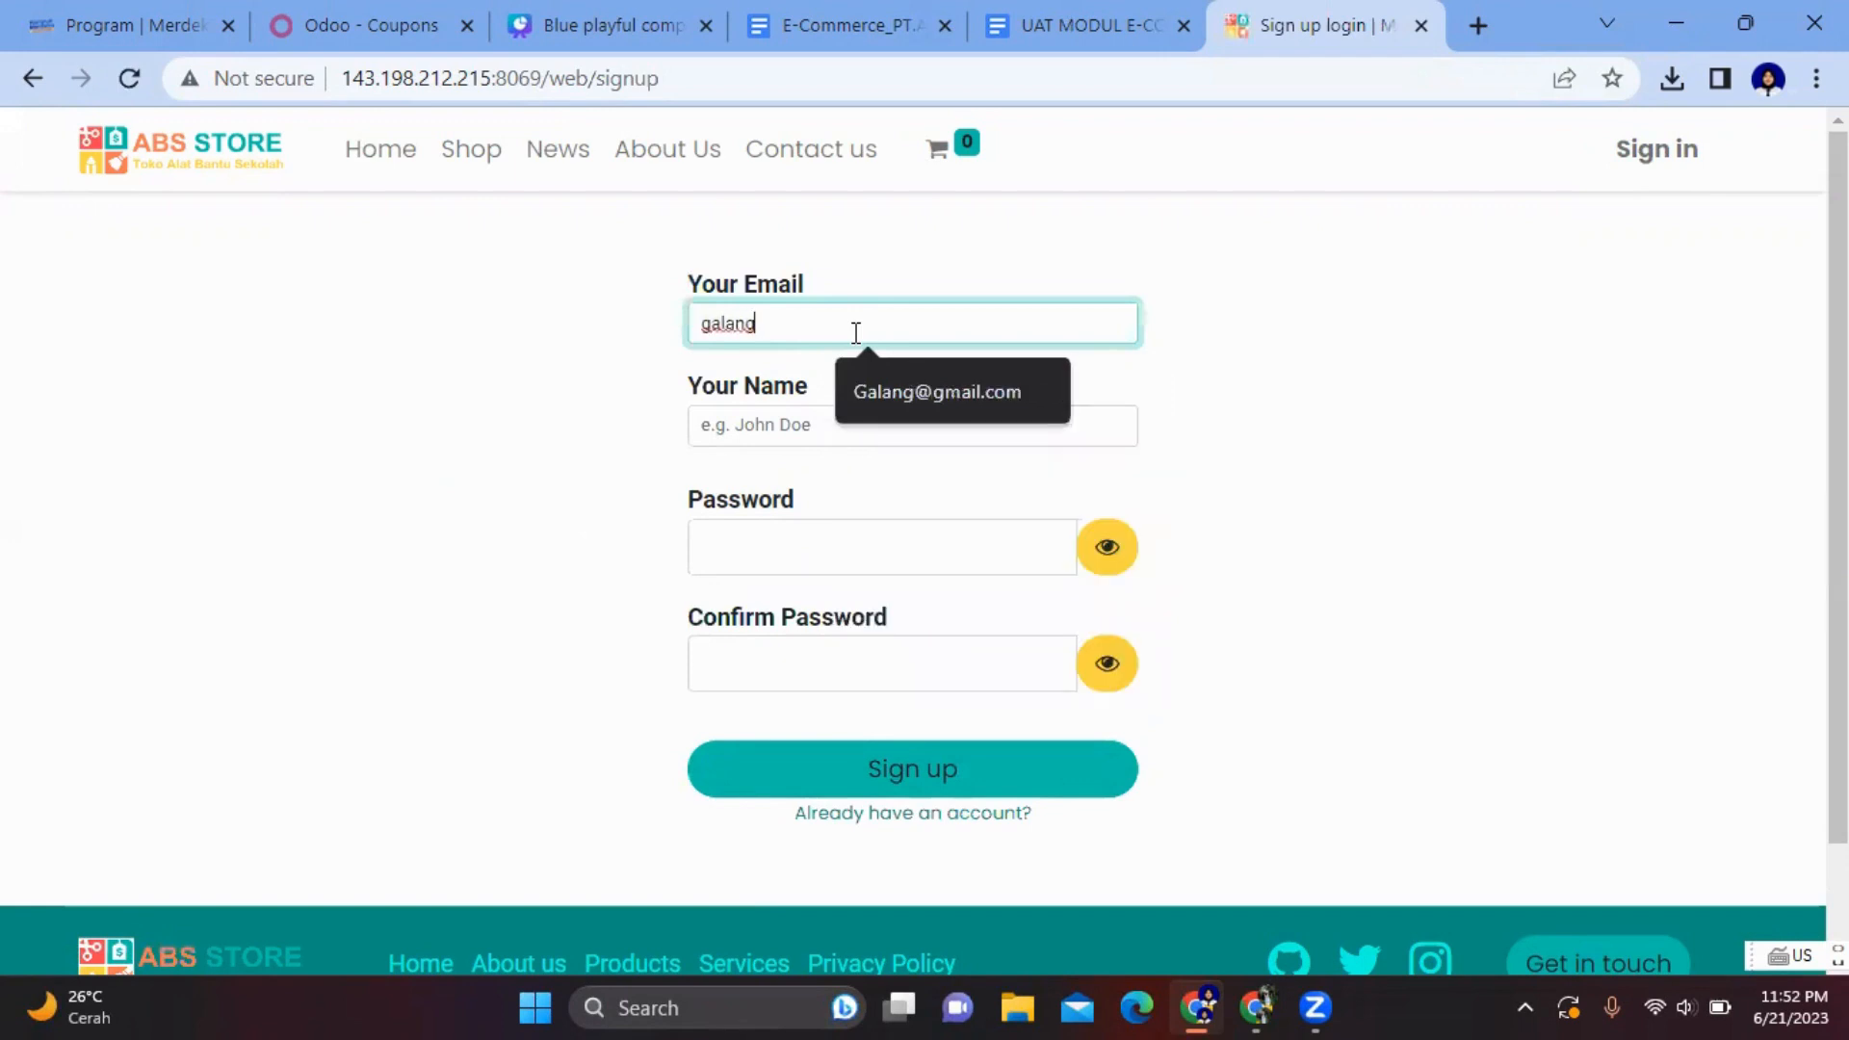
{"action": "left_click", "coordinate": [898, 385]}
{"action": "left_click", "coordinate": [858, 427]}
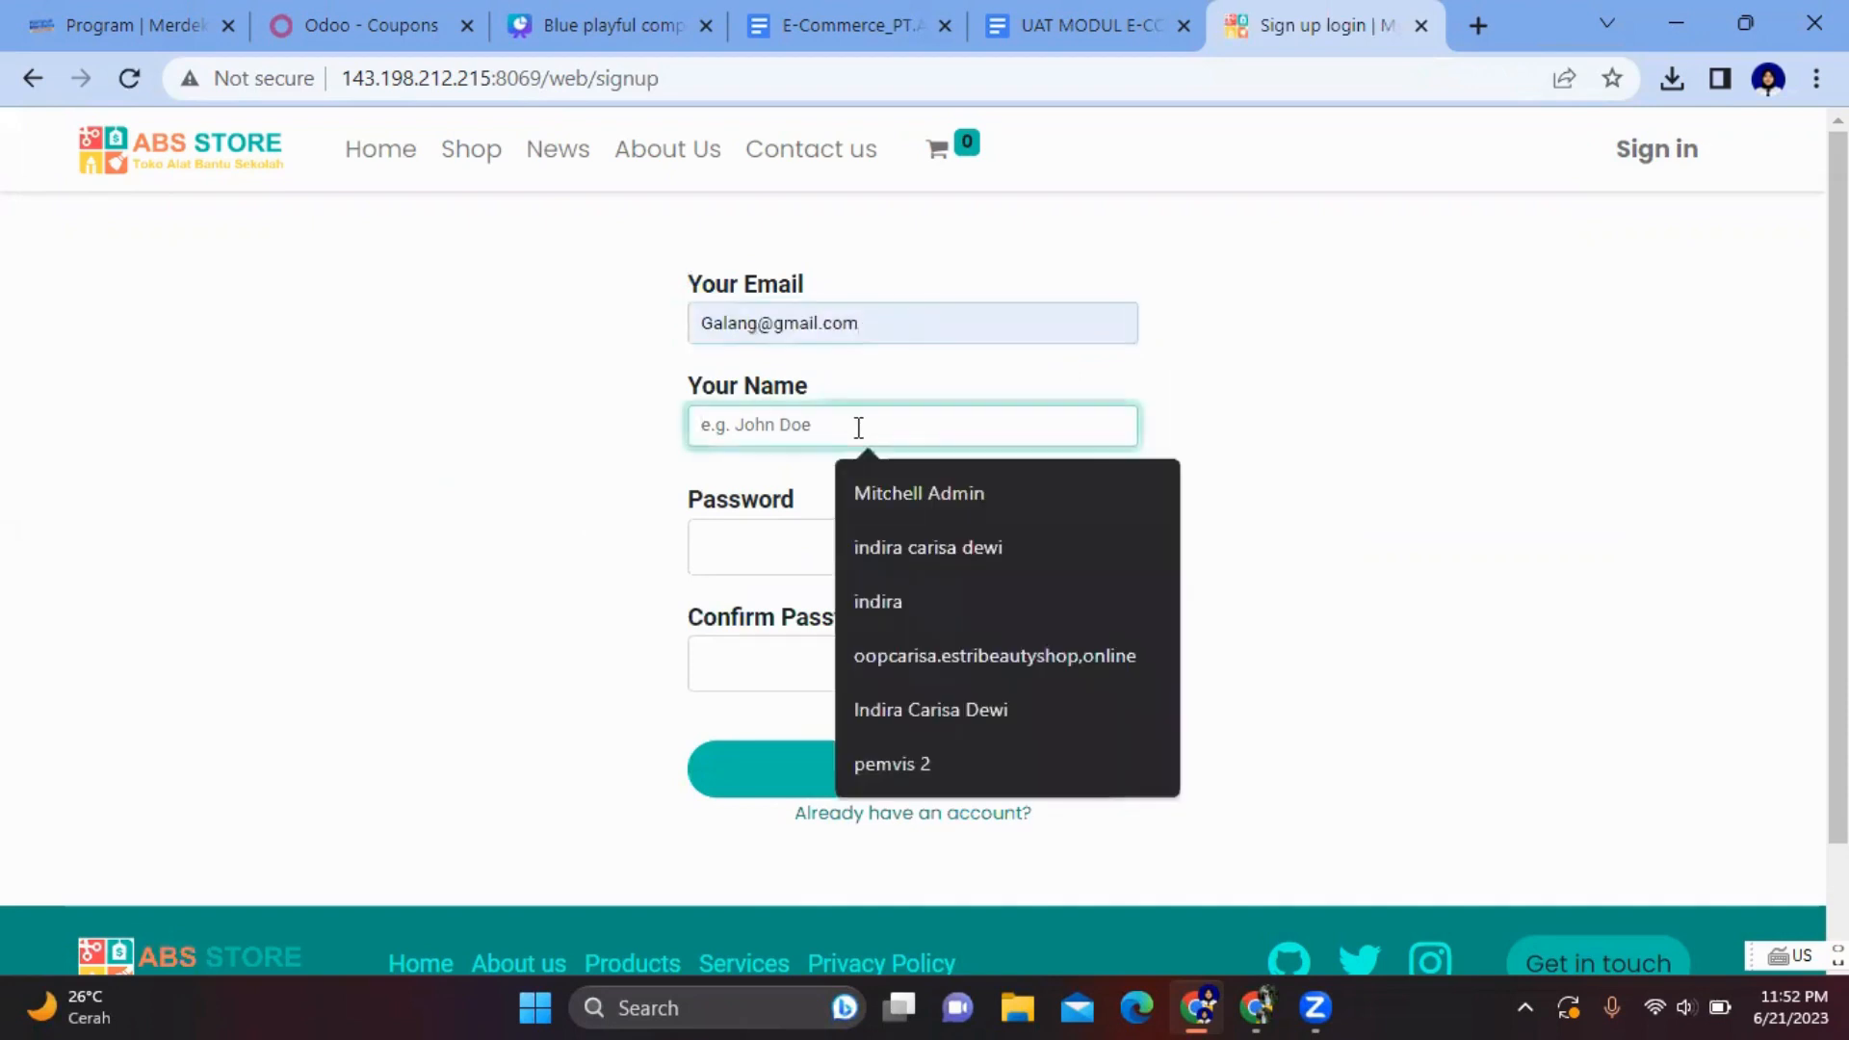
{"action": "type", "text": "Galang"}
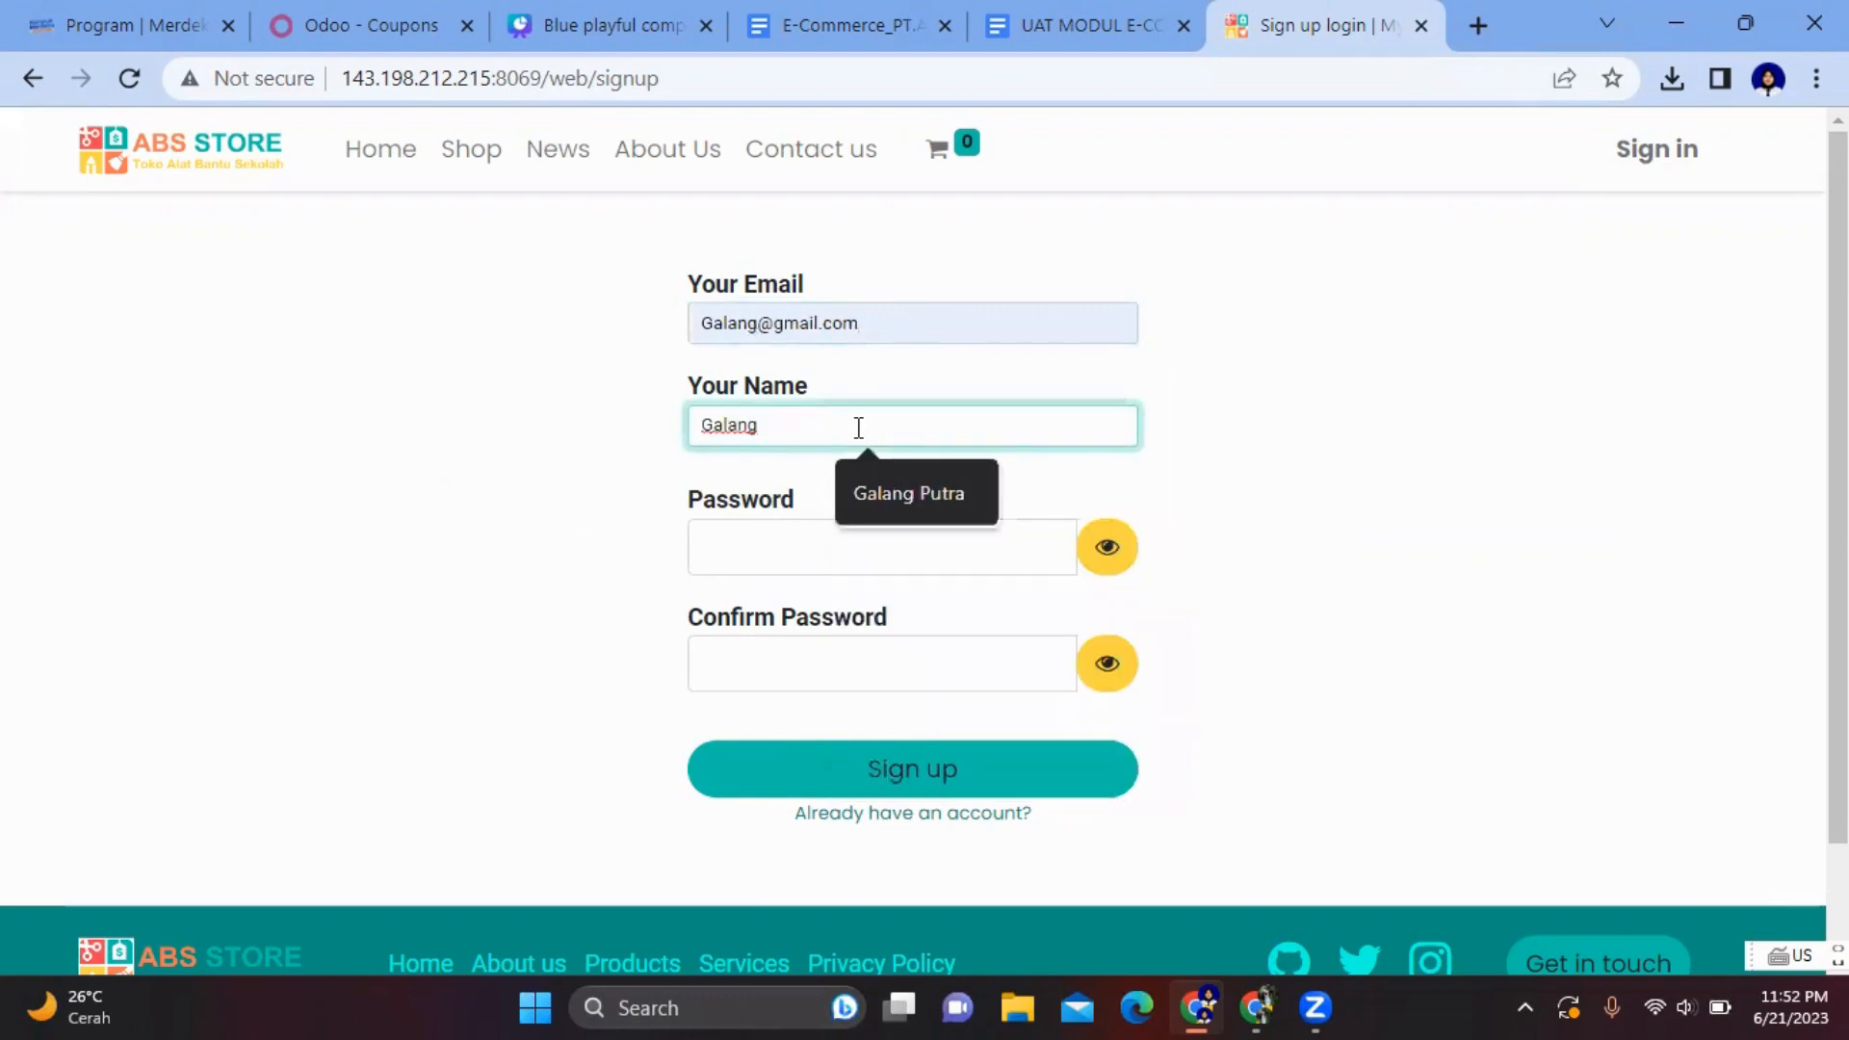
{"action": "left_click", "coordinate": [910, 489]}
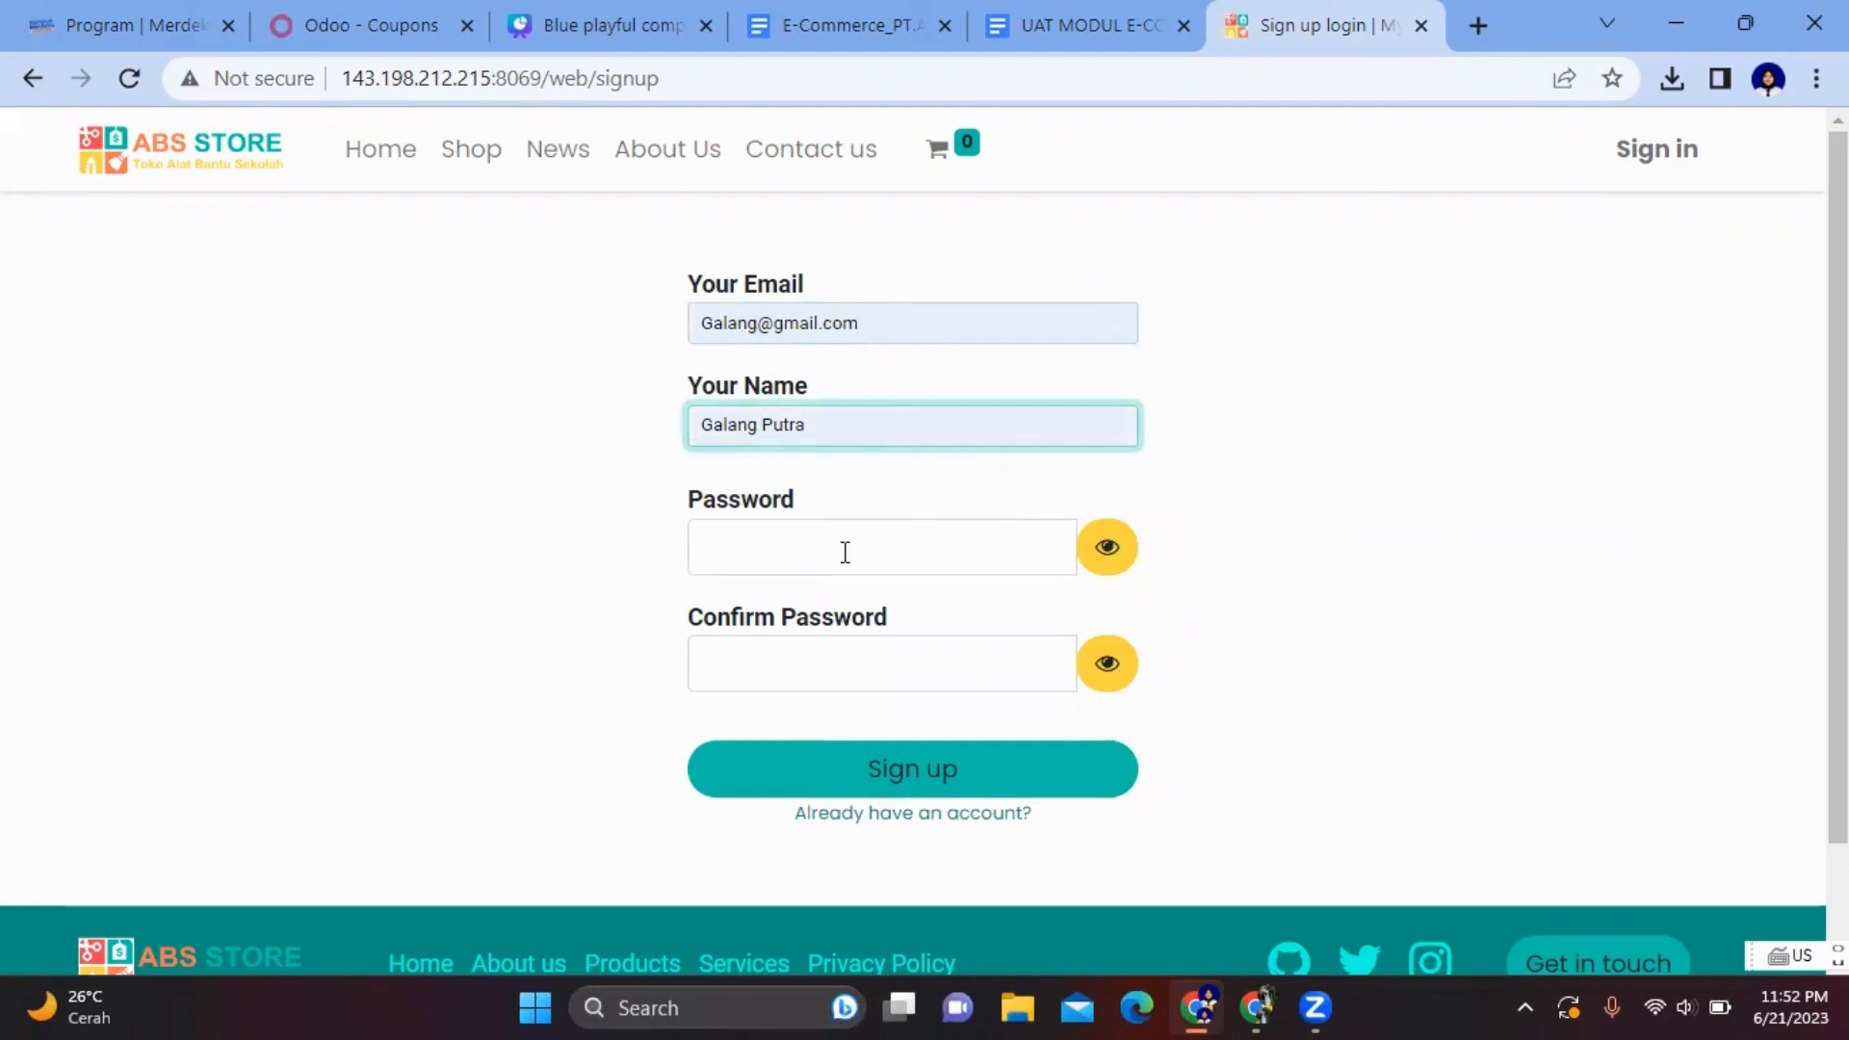
- Enter and confirm a password, submit the sign-up, then return to login
{"action": "left_click", "coordinate": [845, 551]}
{"action": "type", "text": "123"}
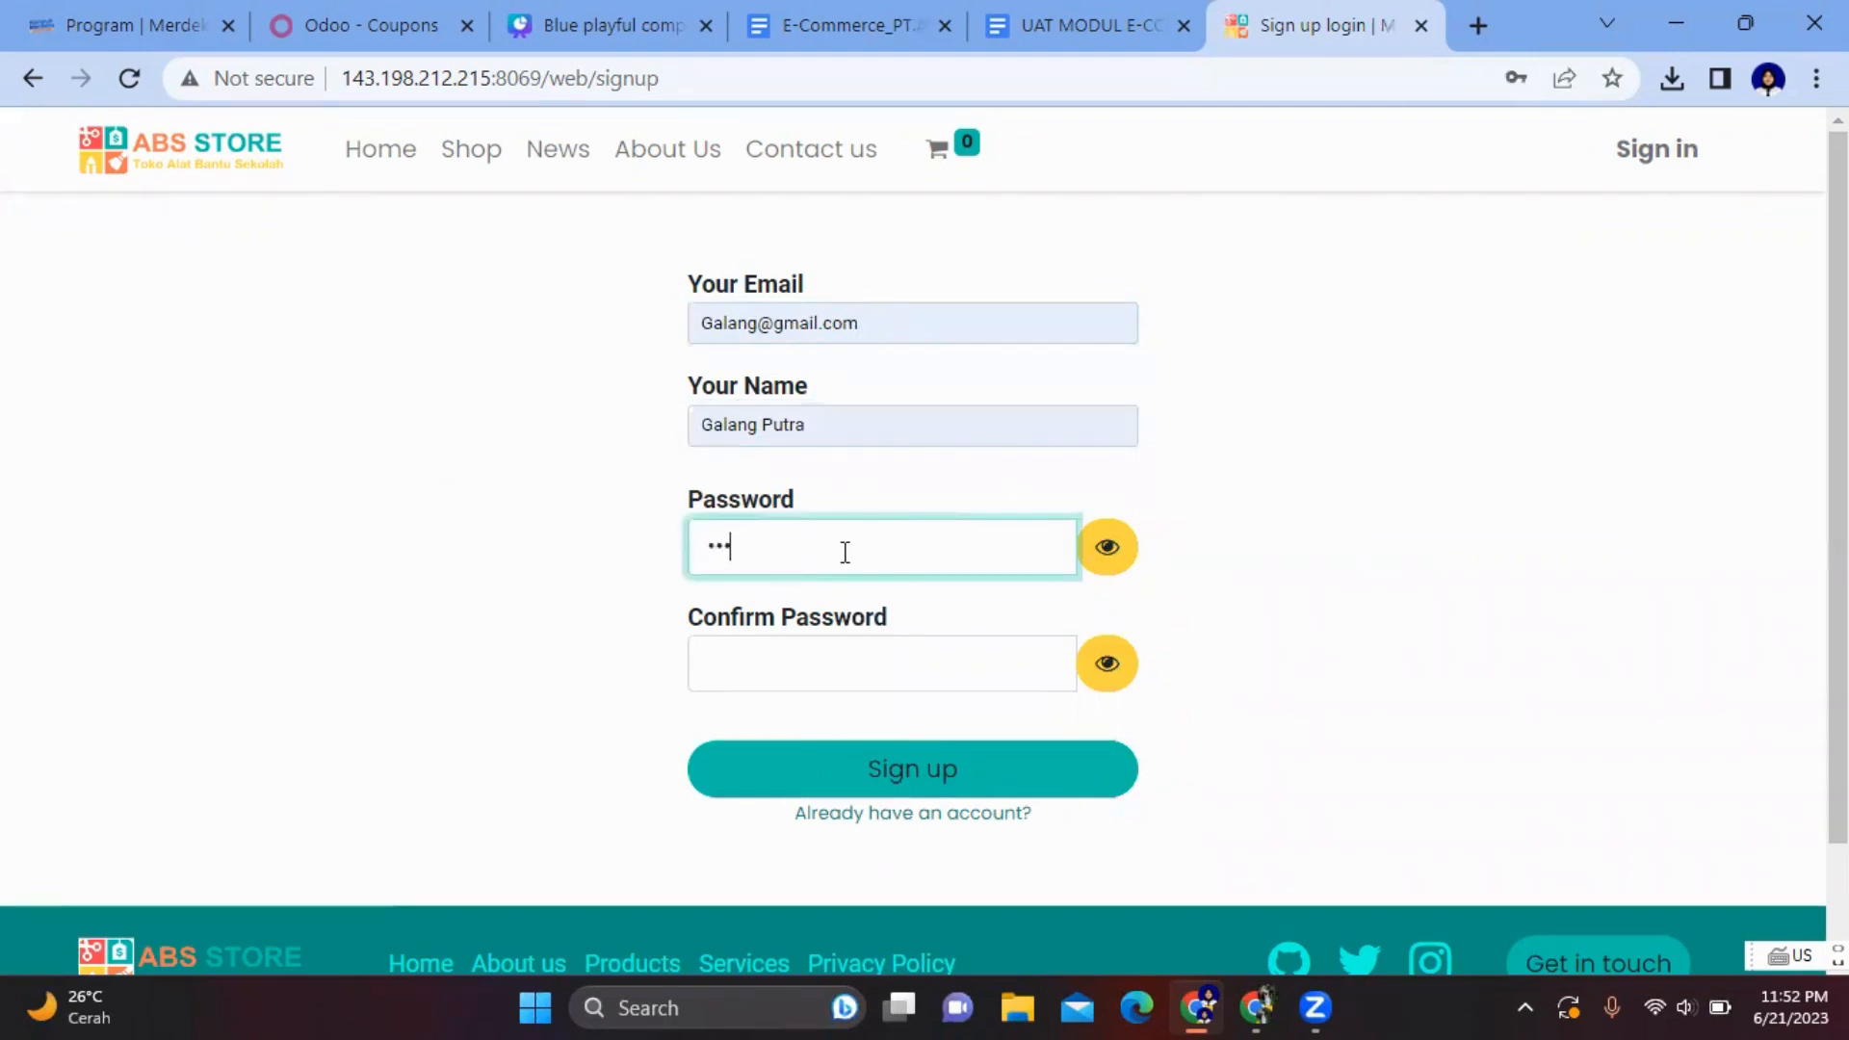
{"action": "left_click", "coordinate": [793, 684]}
{"action": "type", "text": "123"}
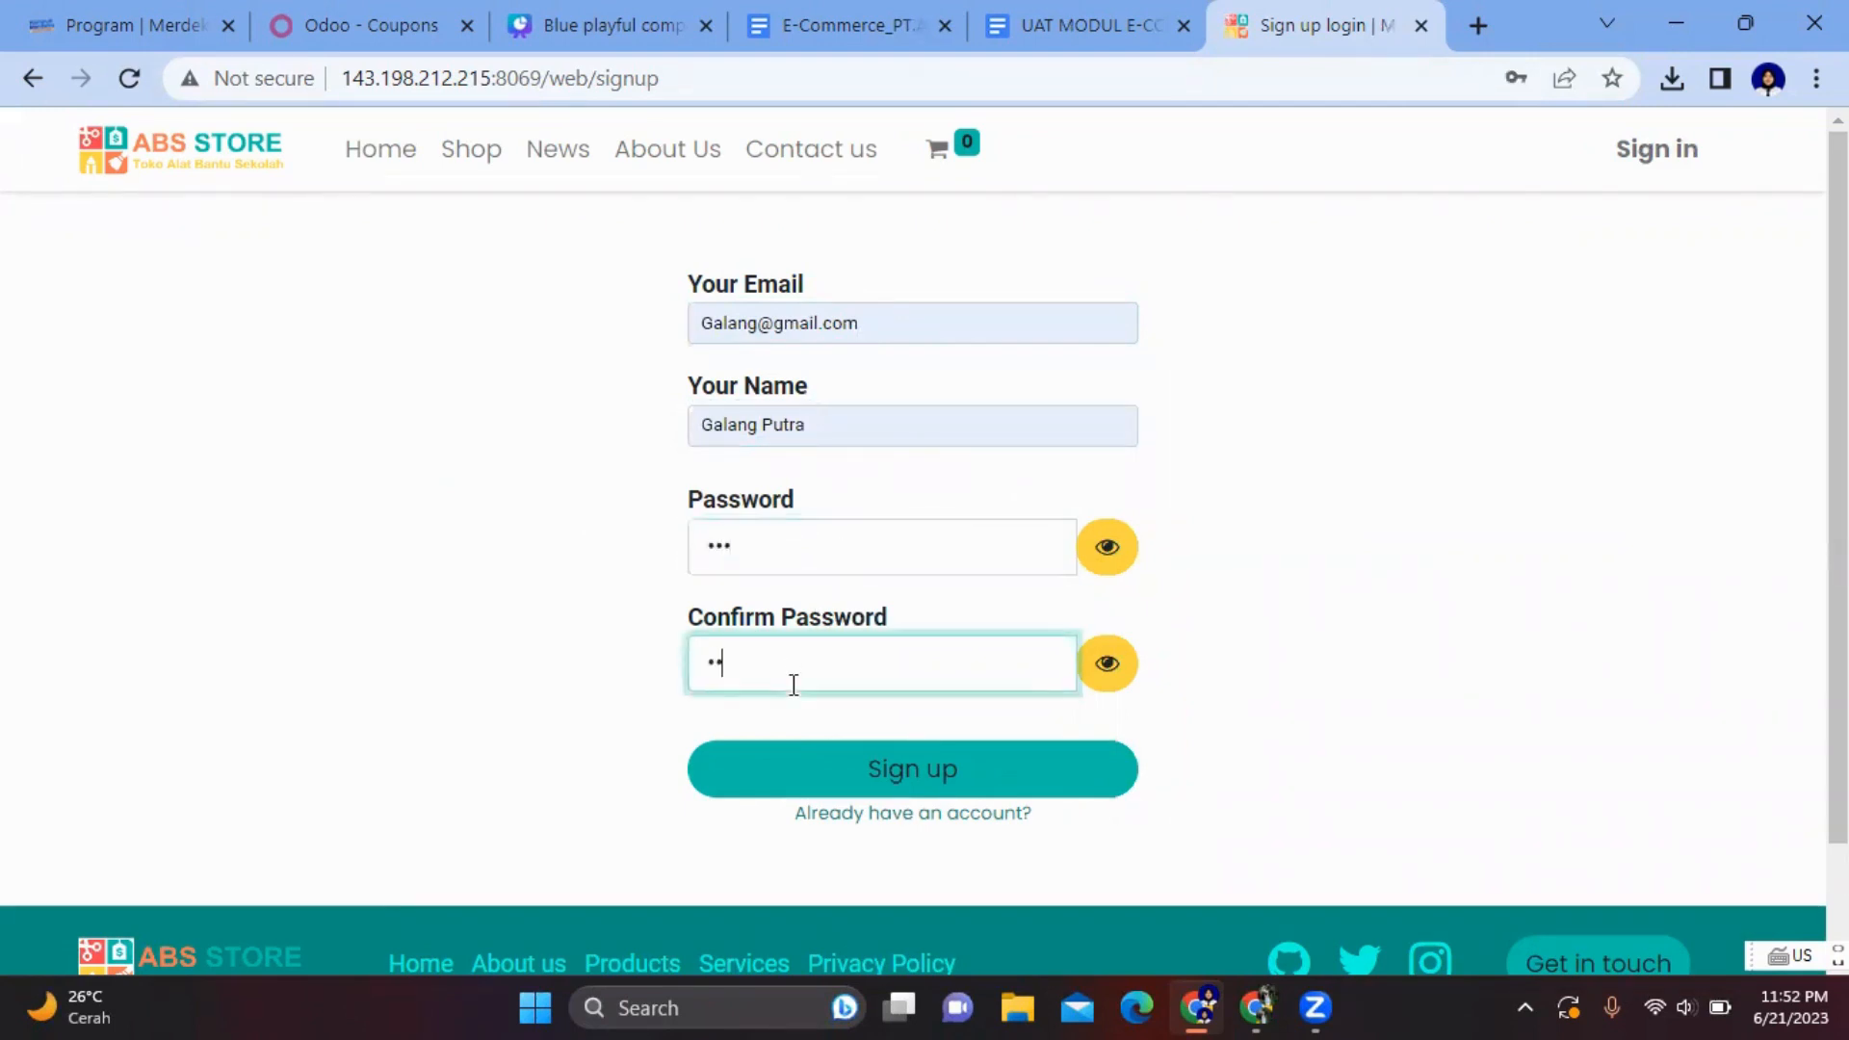
{"action": "left_click", "coordinate": [838, 776]}
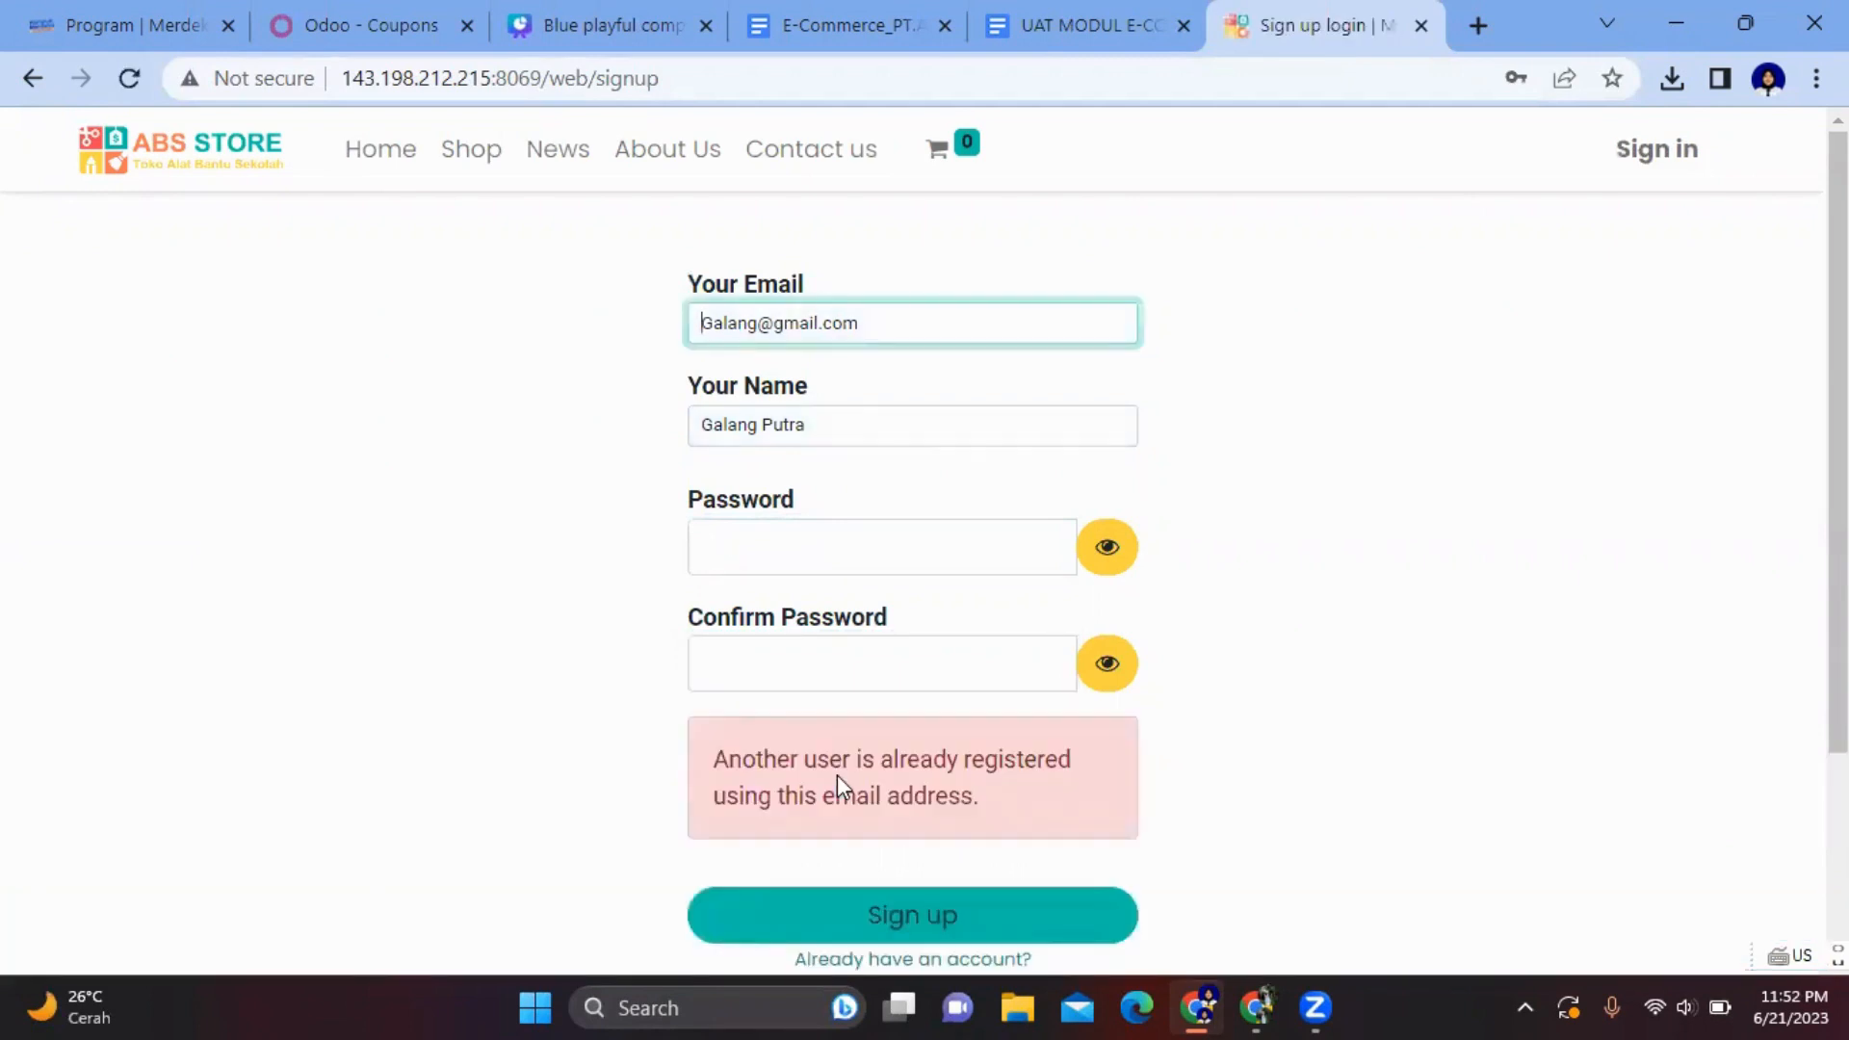
{"action": "left_click", "coordinate": [1669, 162]}
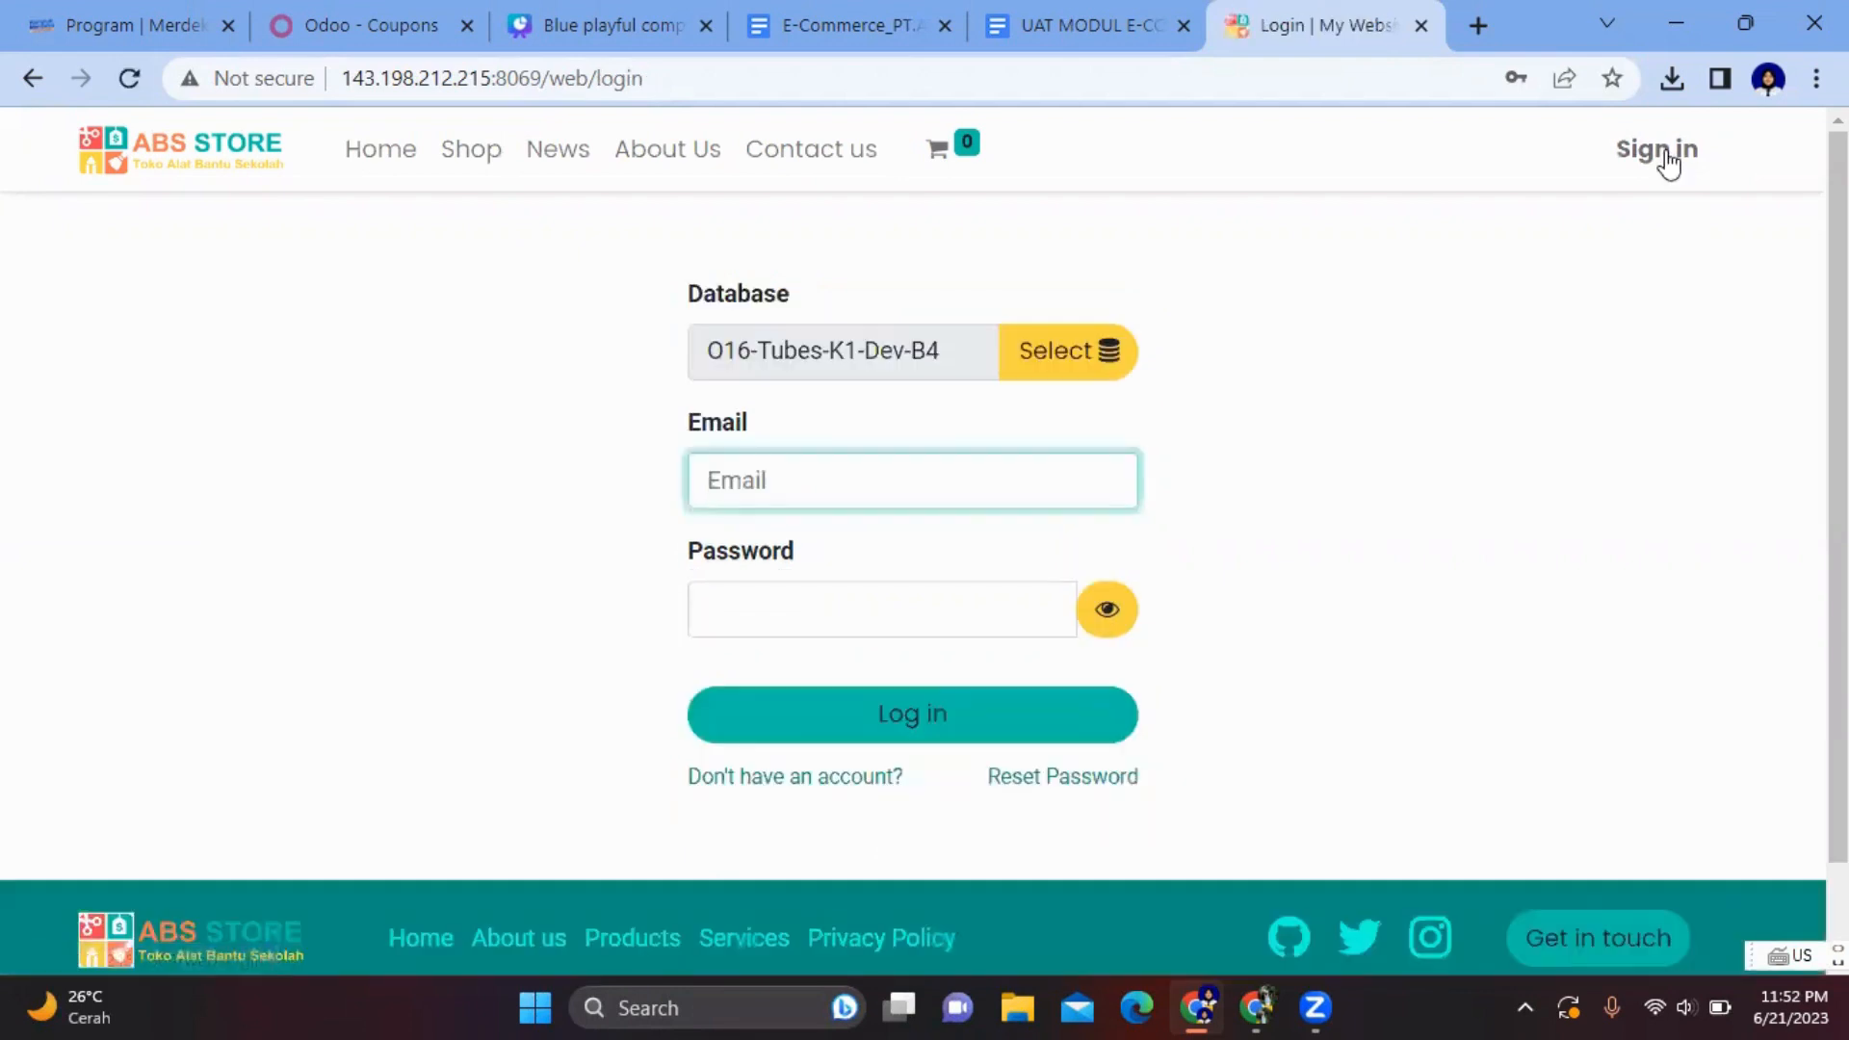
- Reopen the sign-up form and enter a different email and the customer's name
{"action": "left_click", "coordinate": [888, 475]}
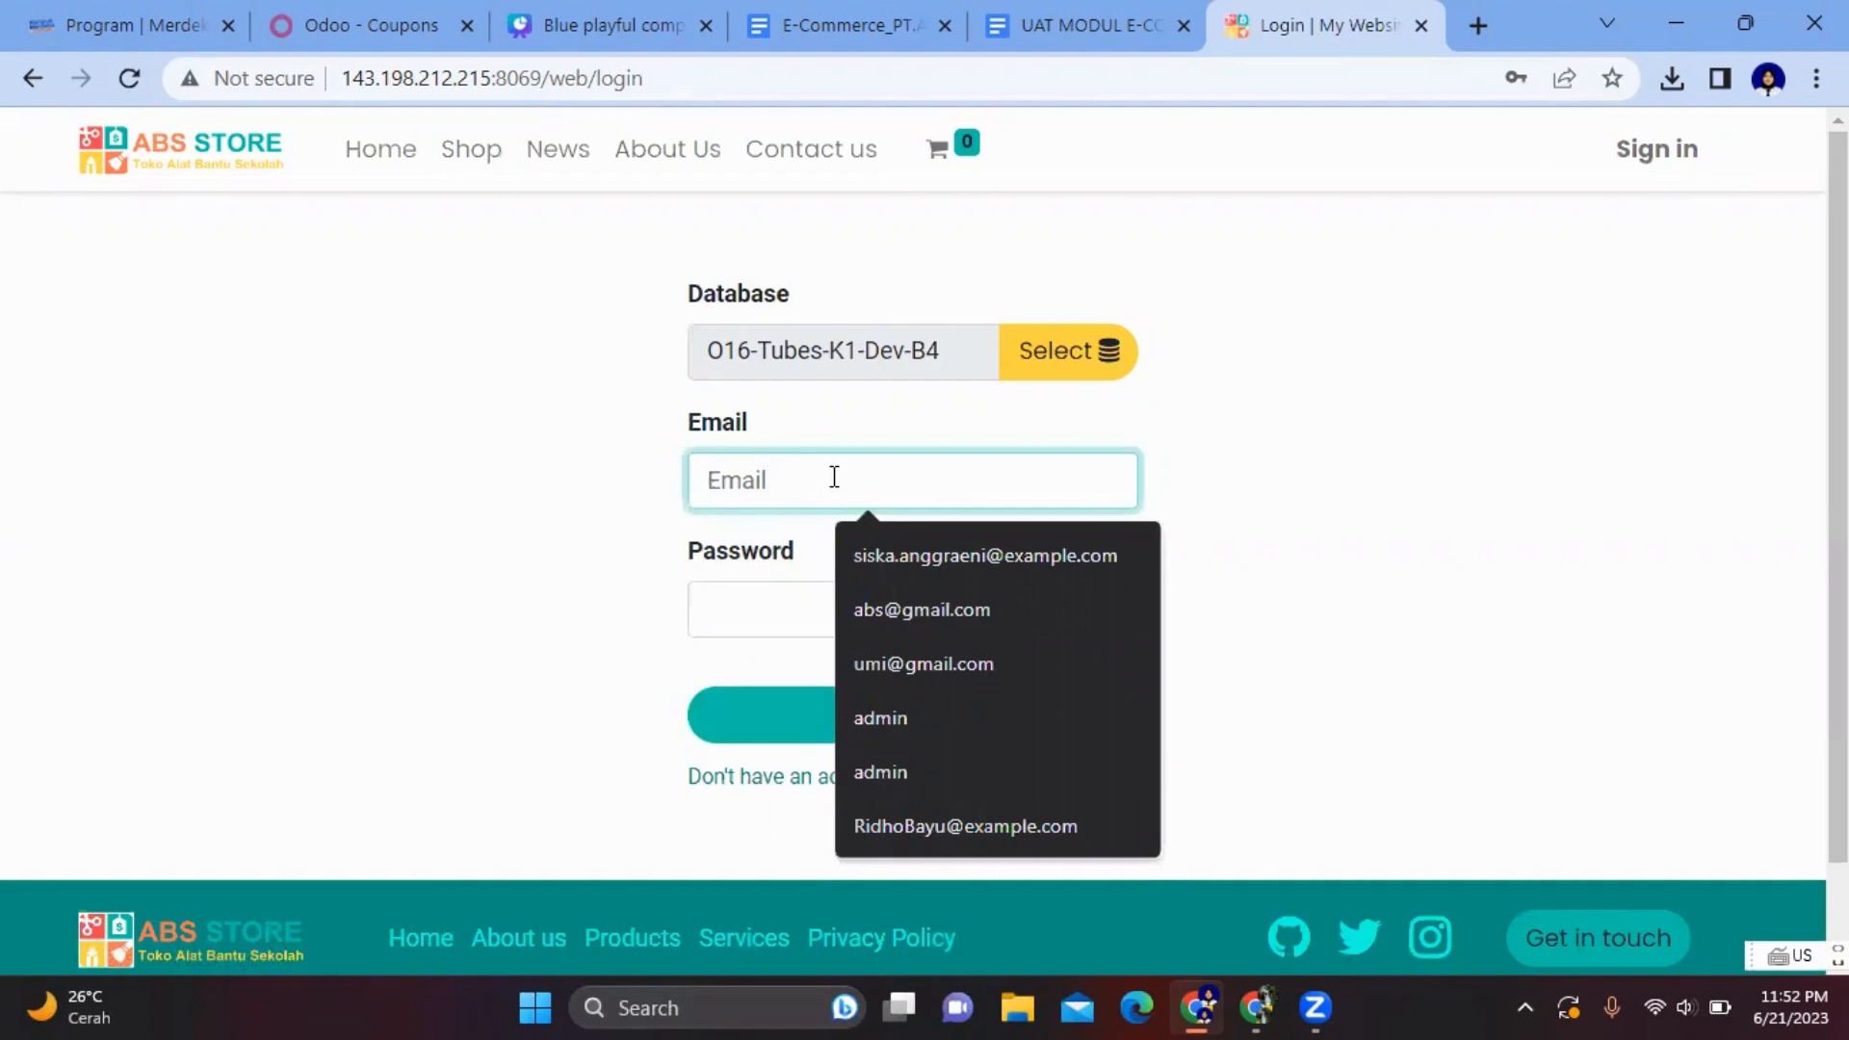
{"action": "type", "text": "gal"}
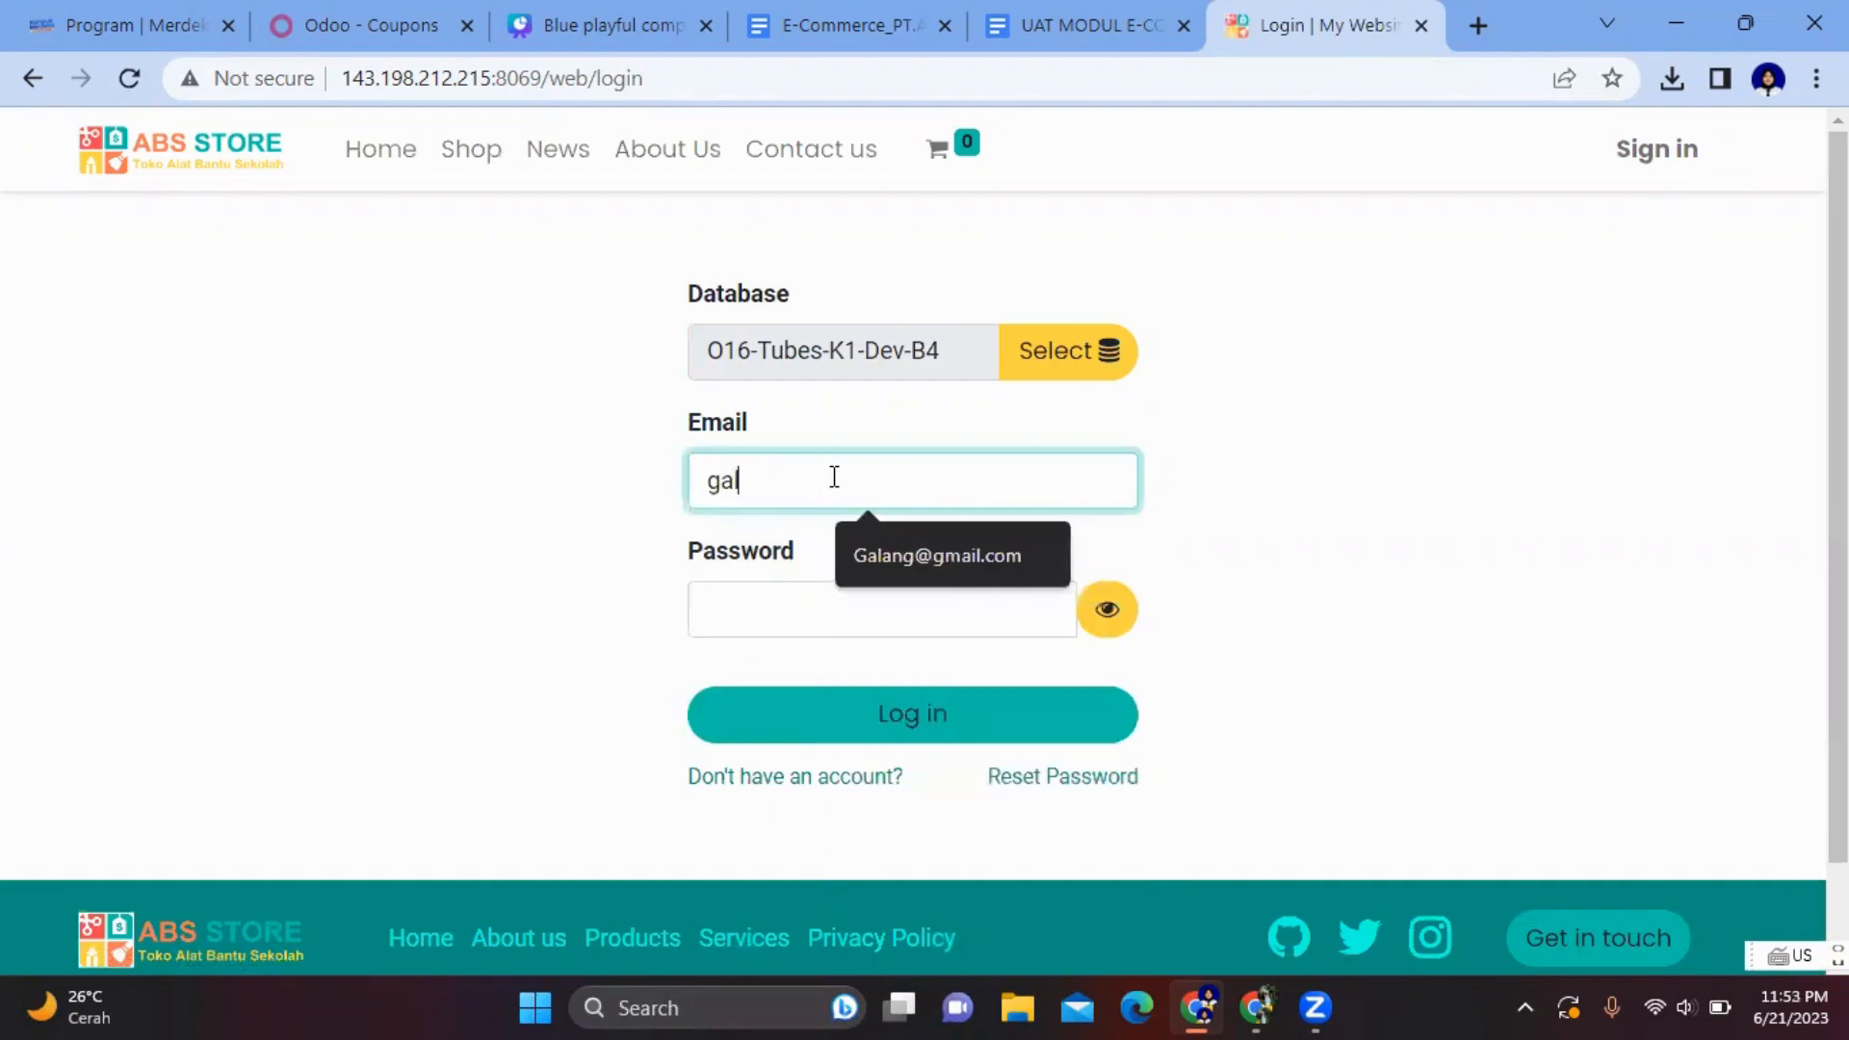
{"action": "left_click", "coordinate": [758, 775]}
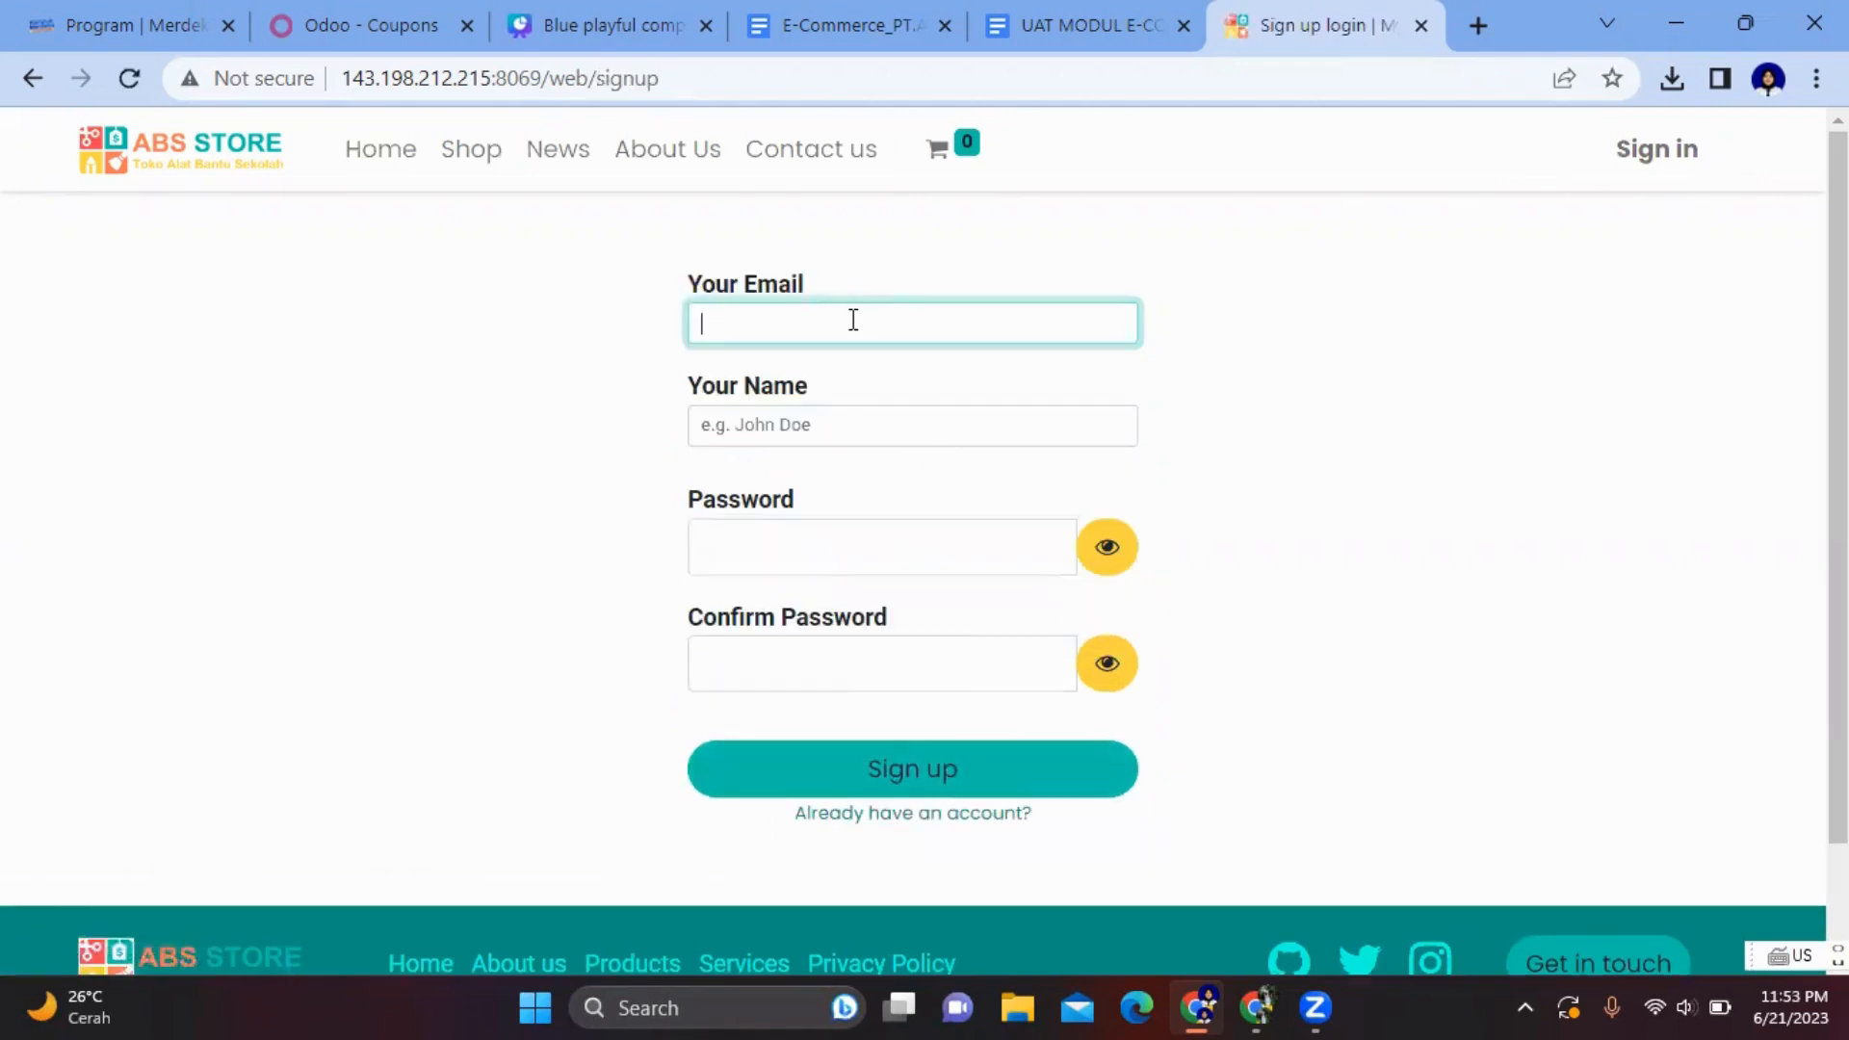
{"action": "left_click", "coordinate": [853, 320]}
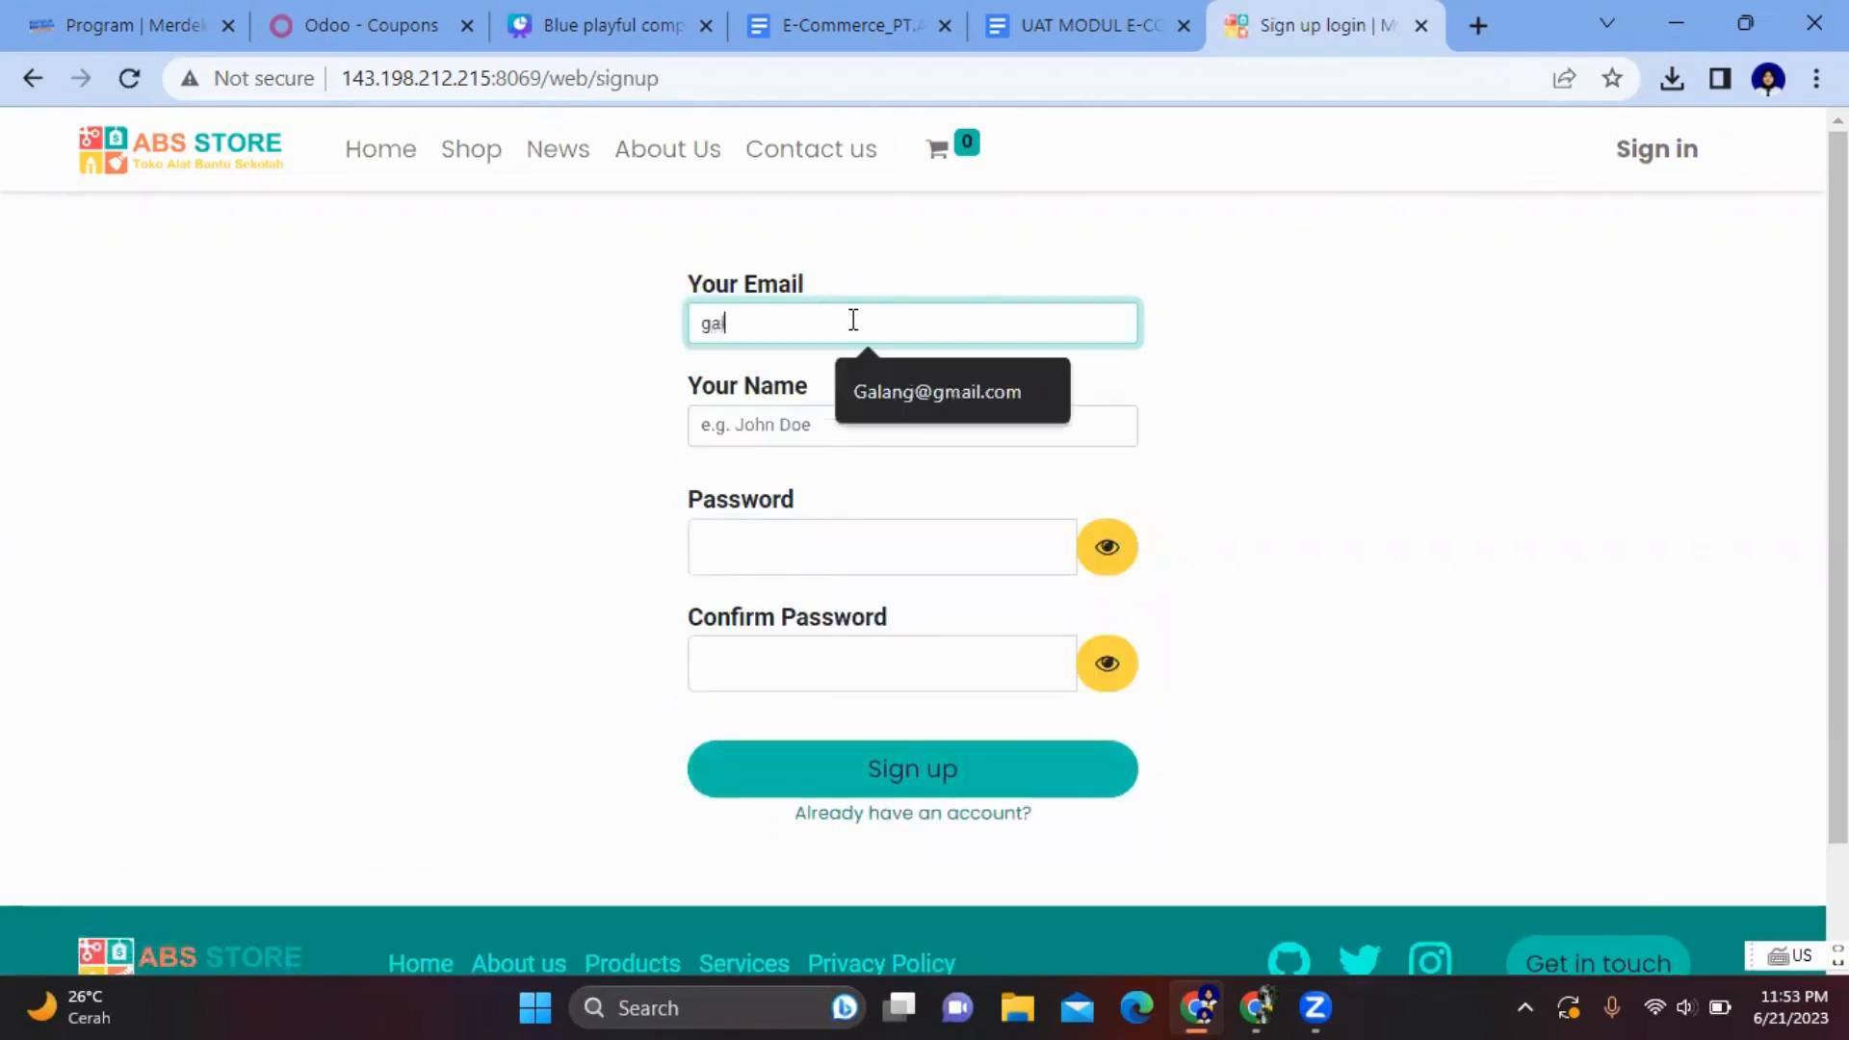
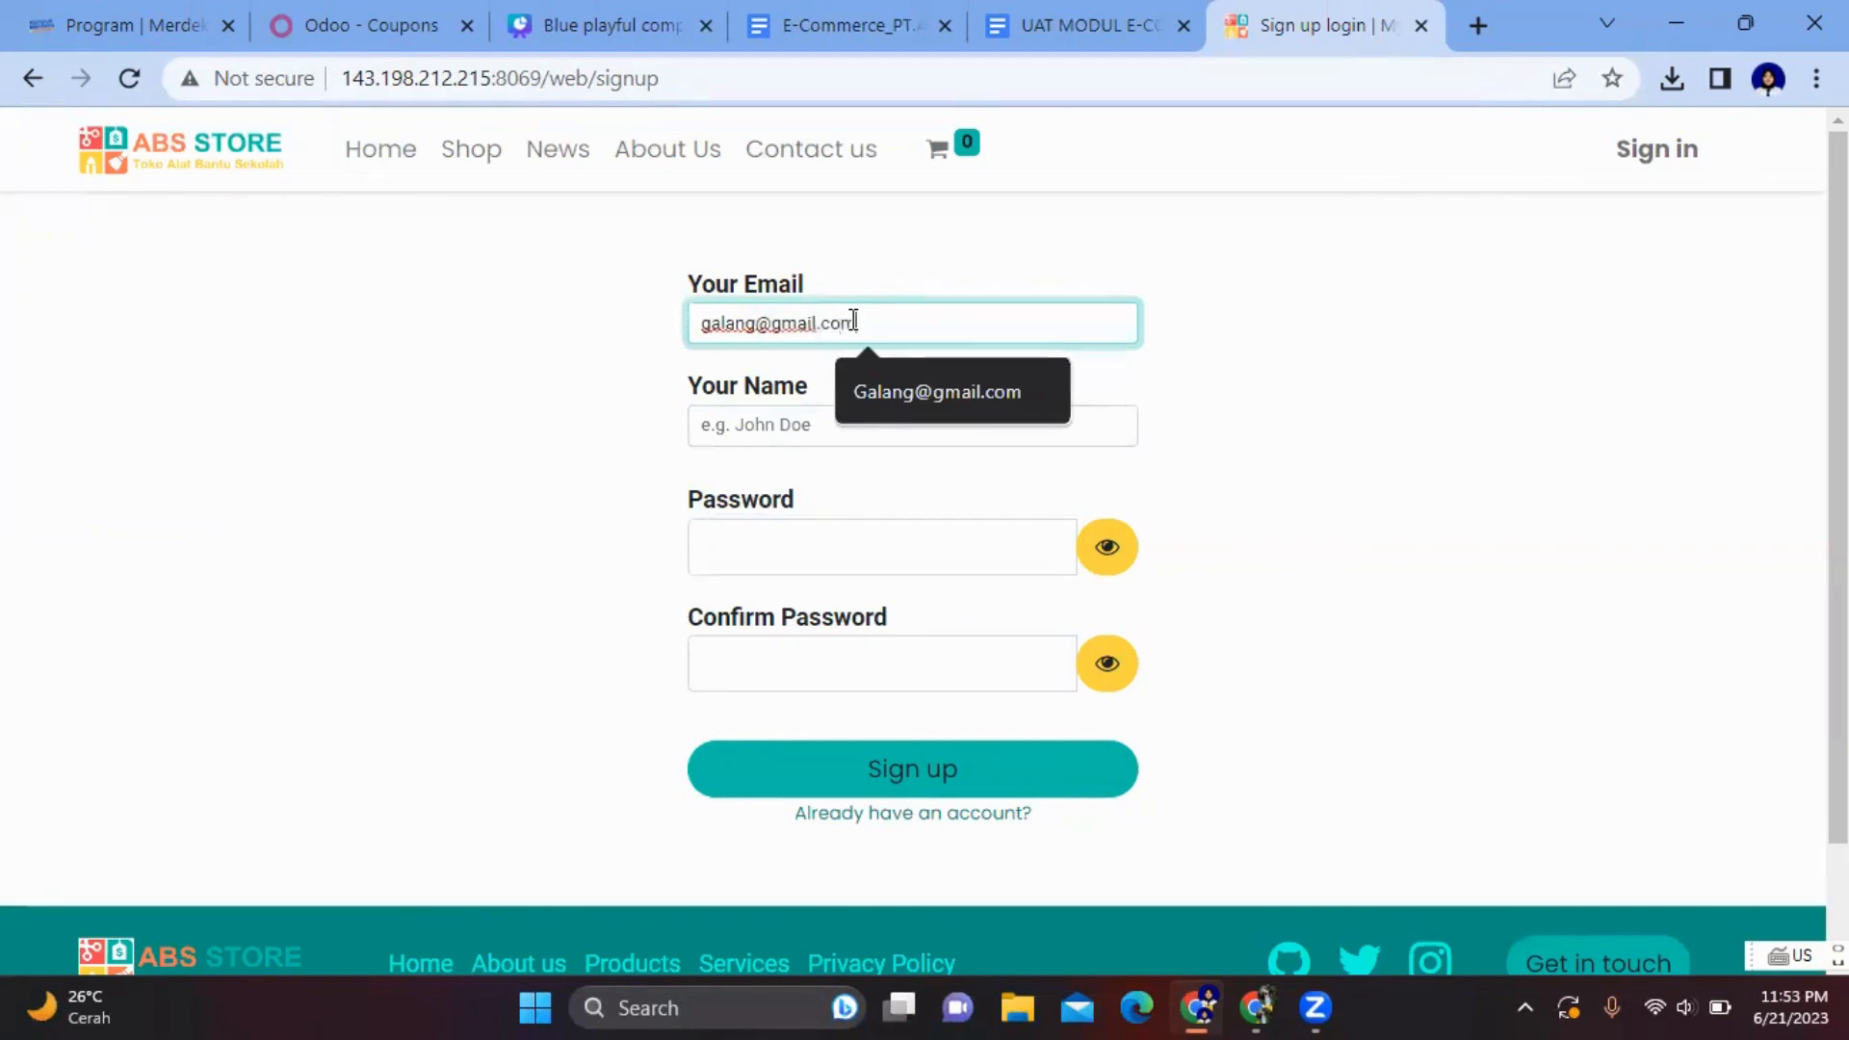
{"action": "left_click", "coordinate": [753, 323]}
{"action": "type", "text": "p"}
{"action": "left_click", "coordinate": [778, 417]}
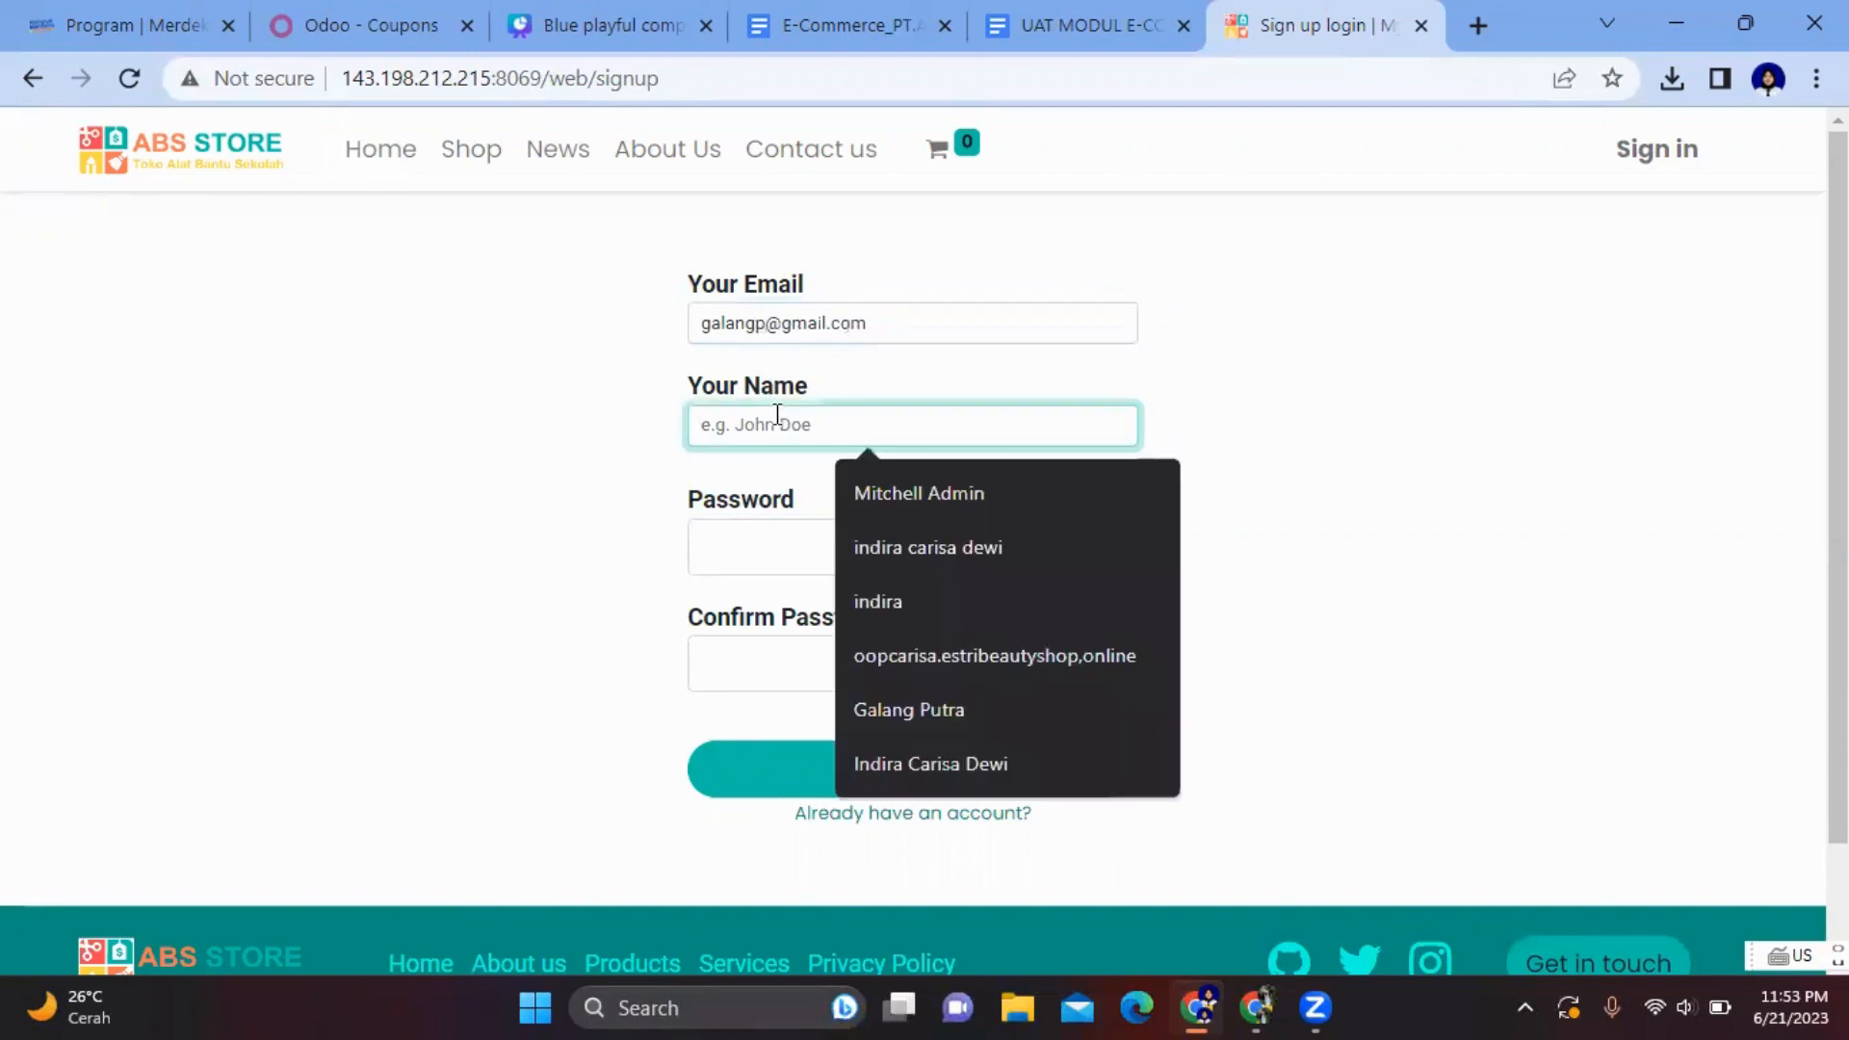
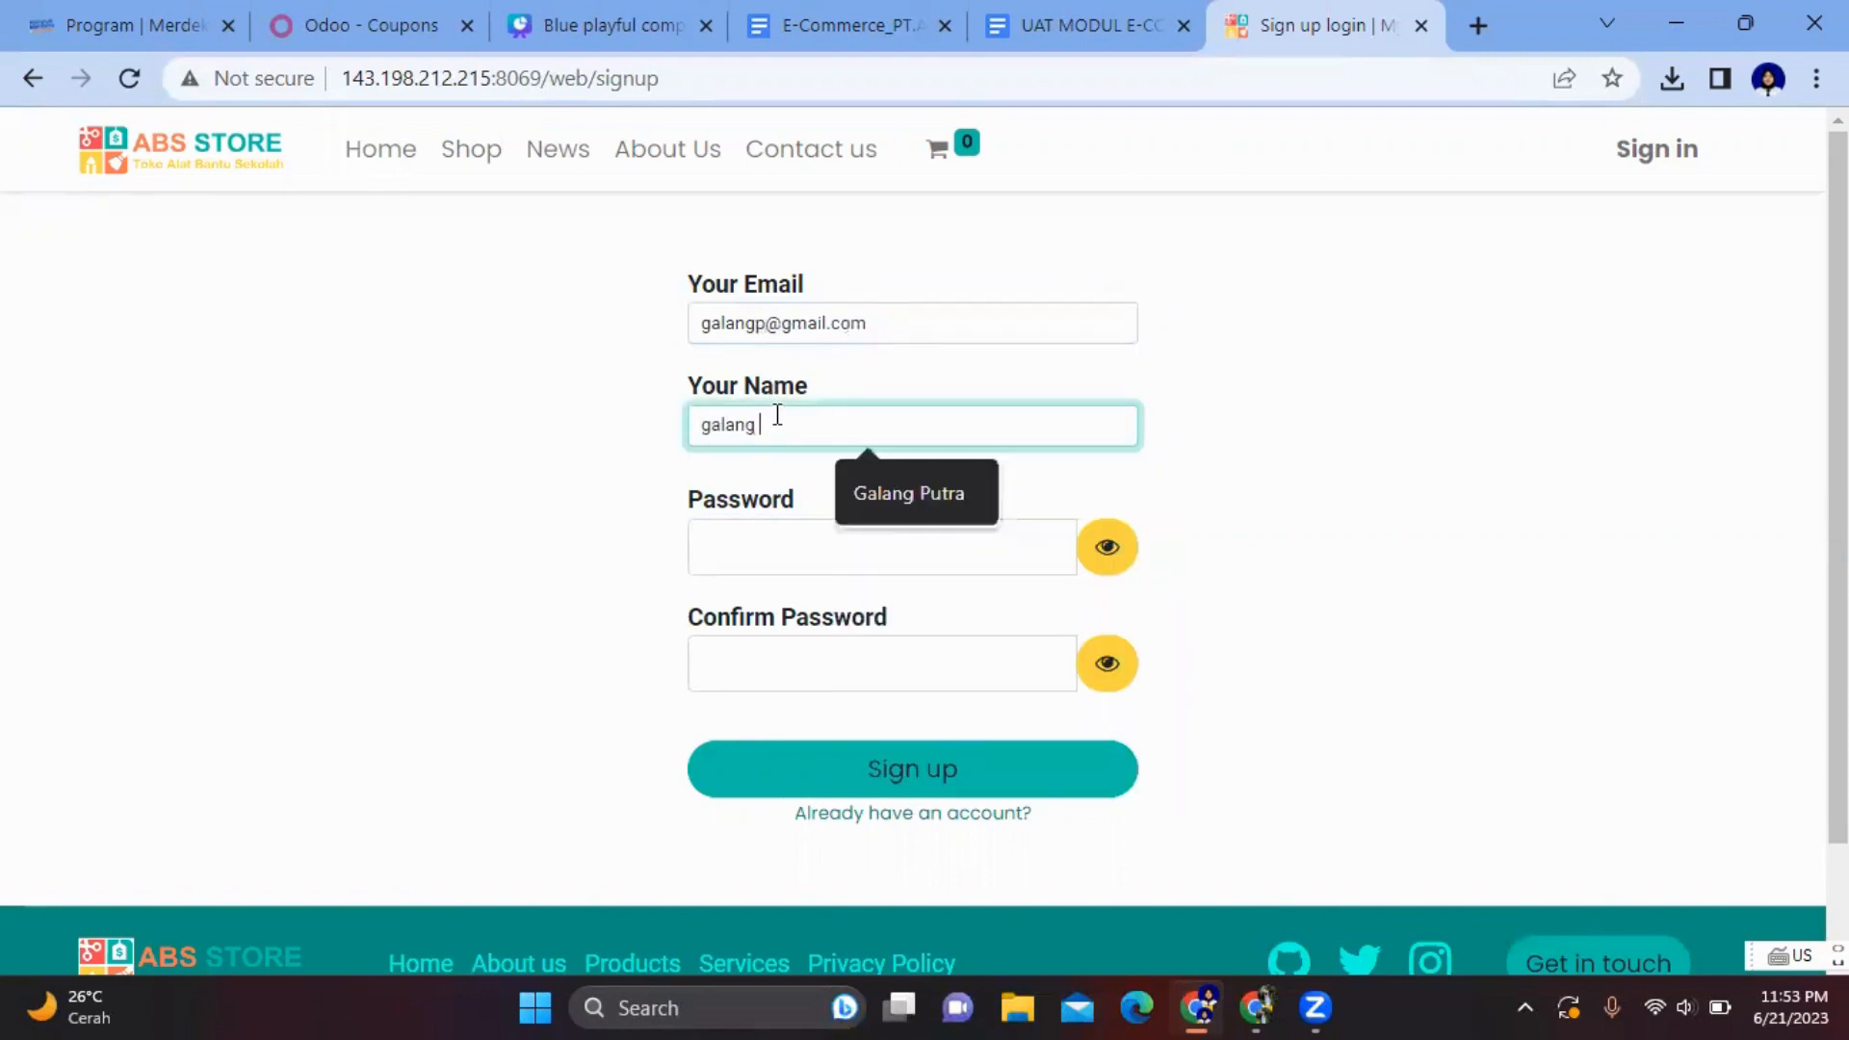
- Set and confirm the account password and submit the registration
{"action": "left_click", "coordinate": [739, 543]}
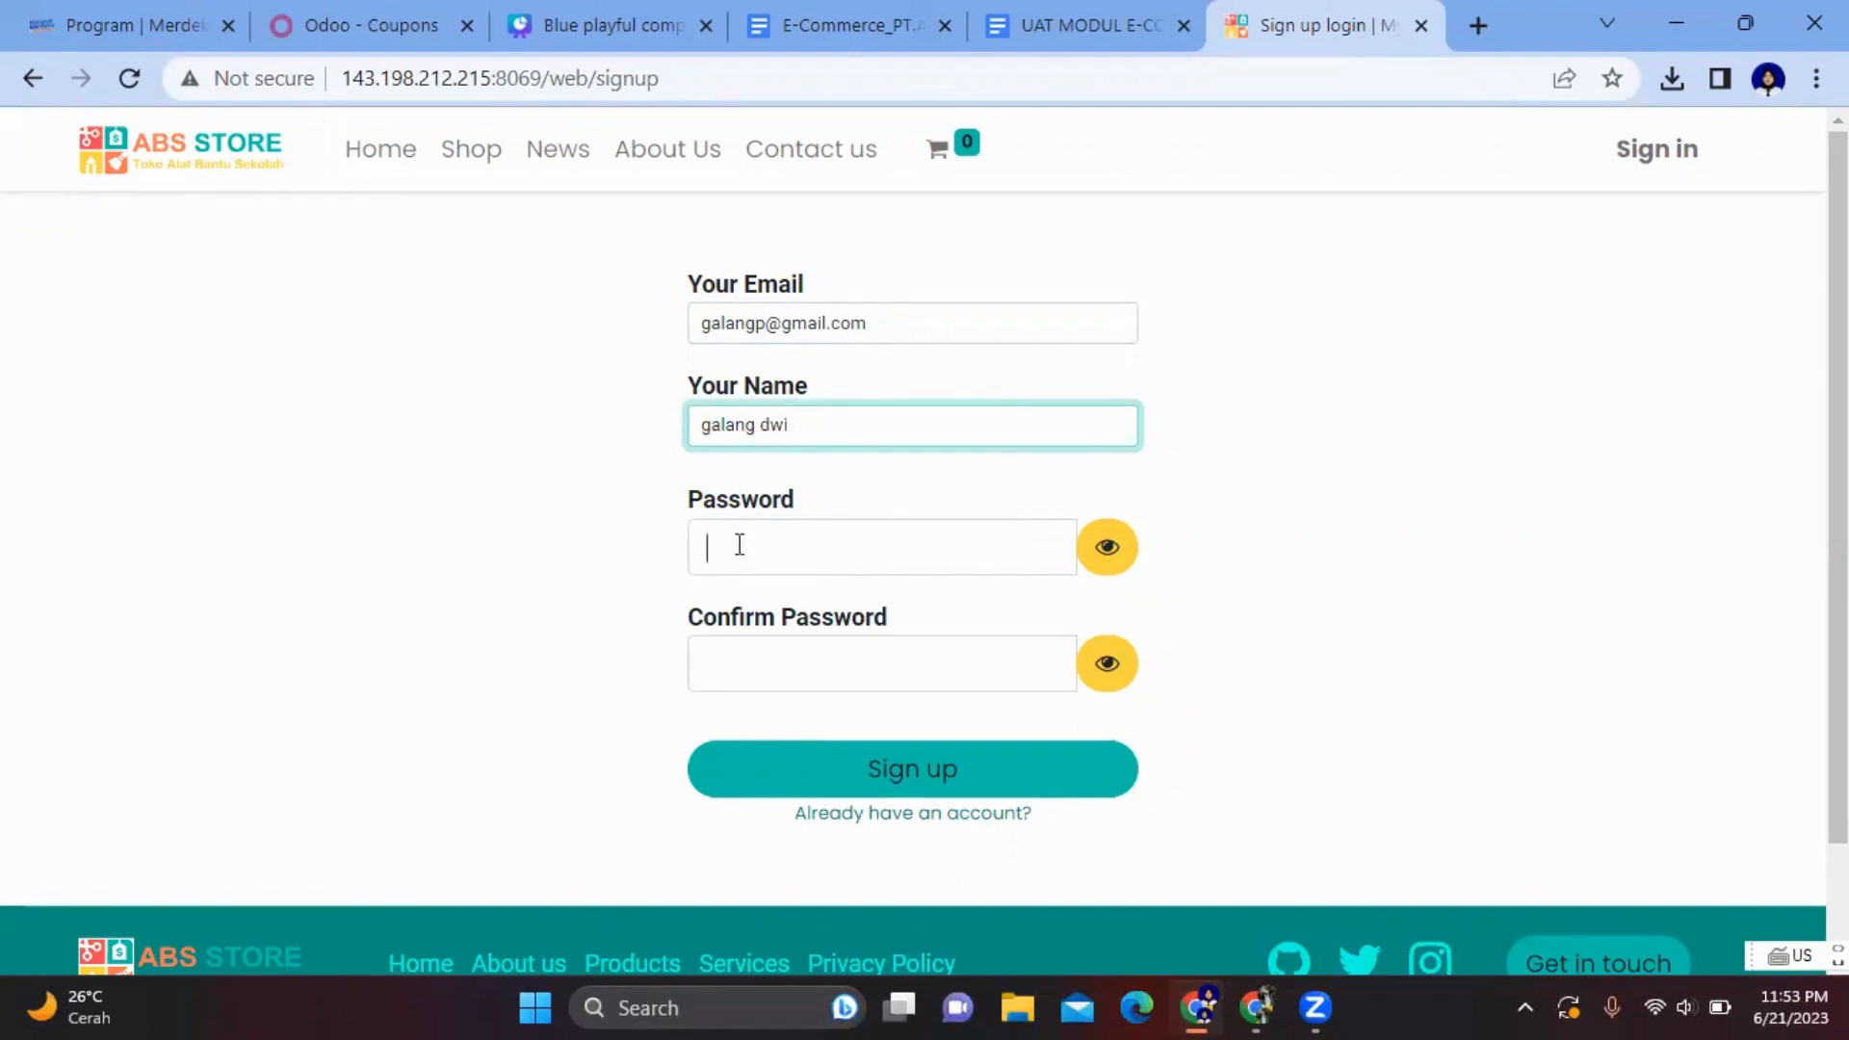
{"action": "type", "text": "gal"}
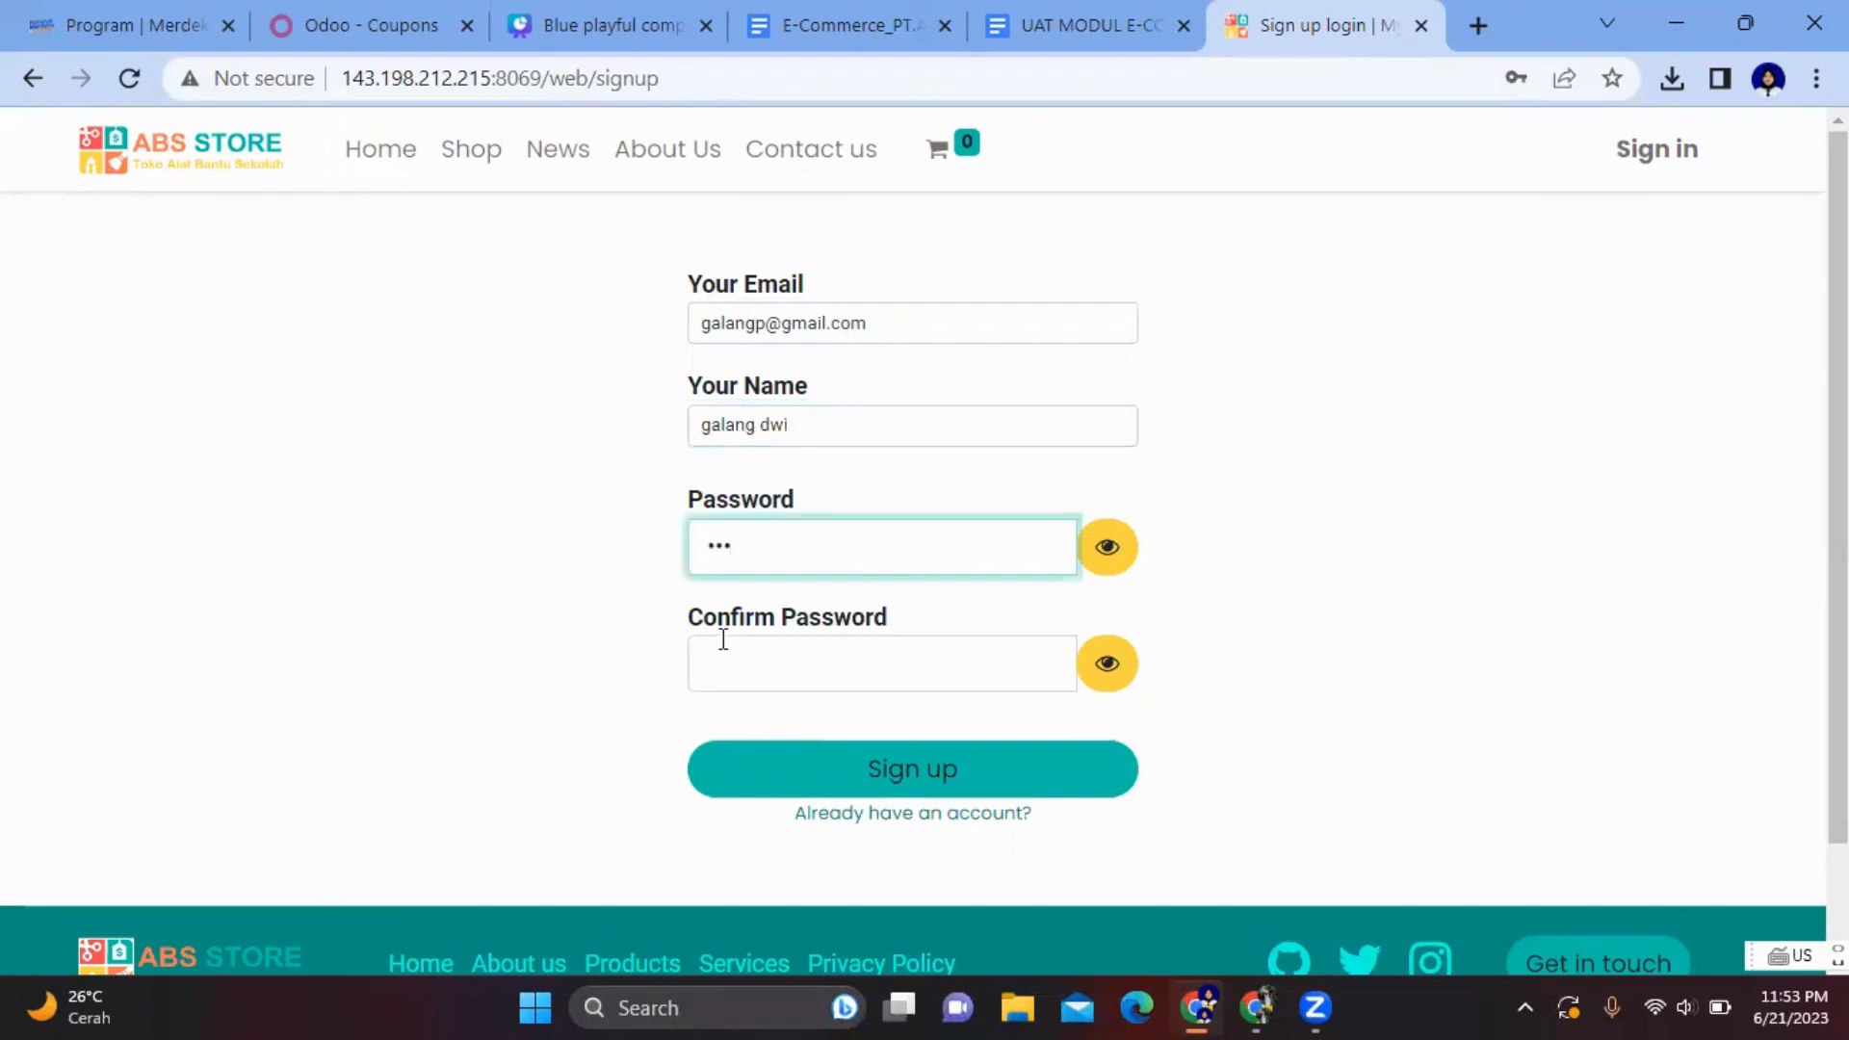
{"action": "left_click", "coordinate": [720, 648]}
{"action": "type", "text": "g"}
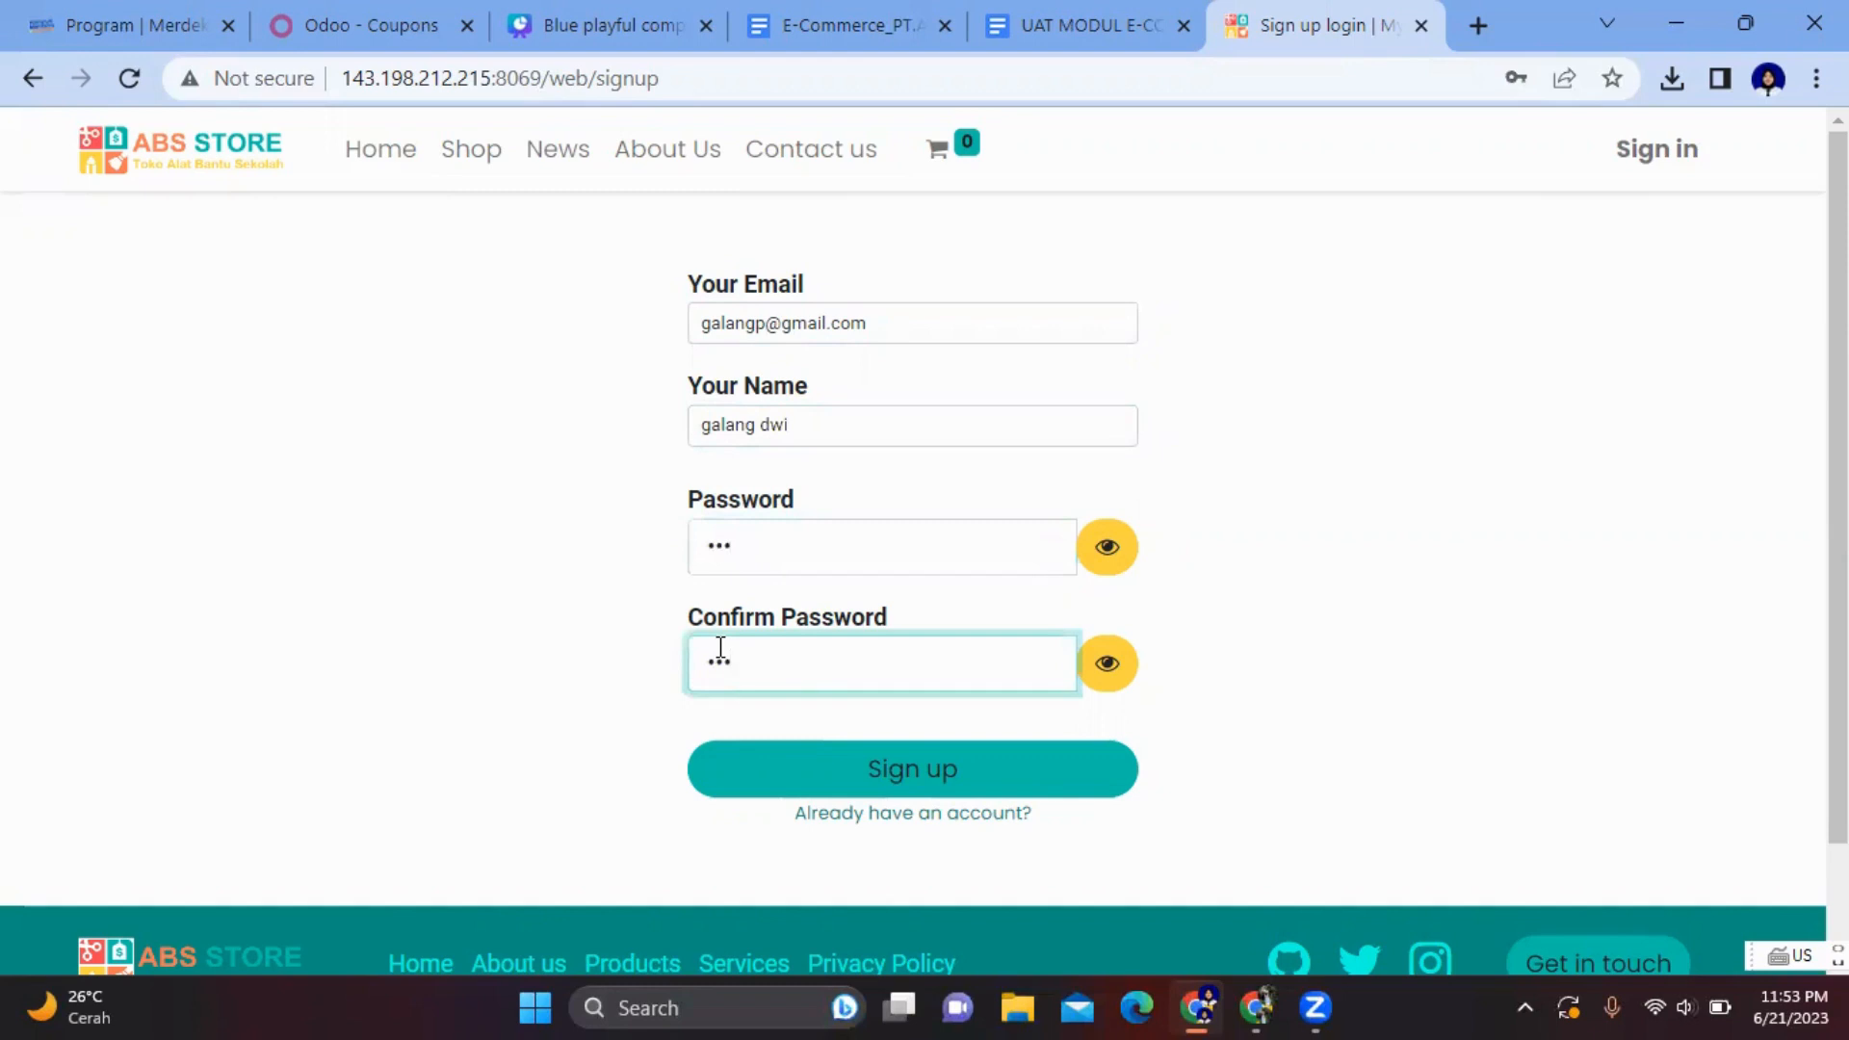
{"action": "left_click", "coordinate": [920, 765]}
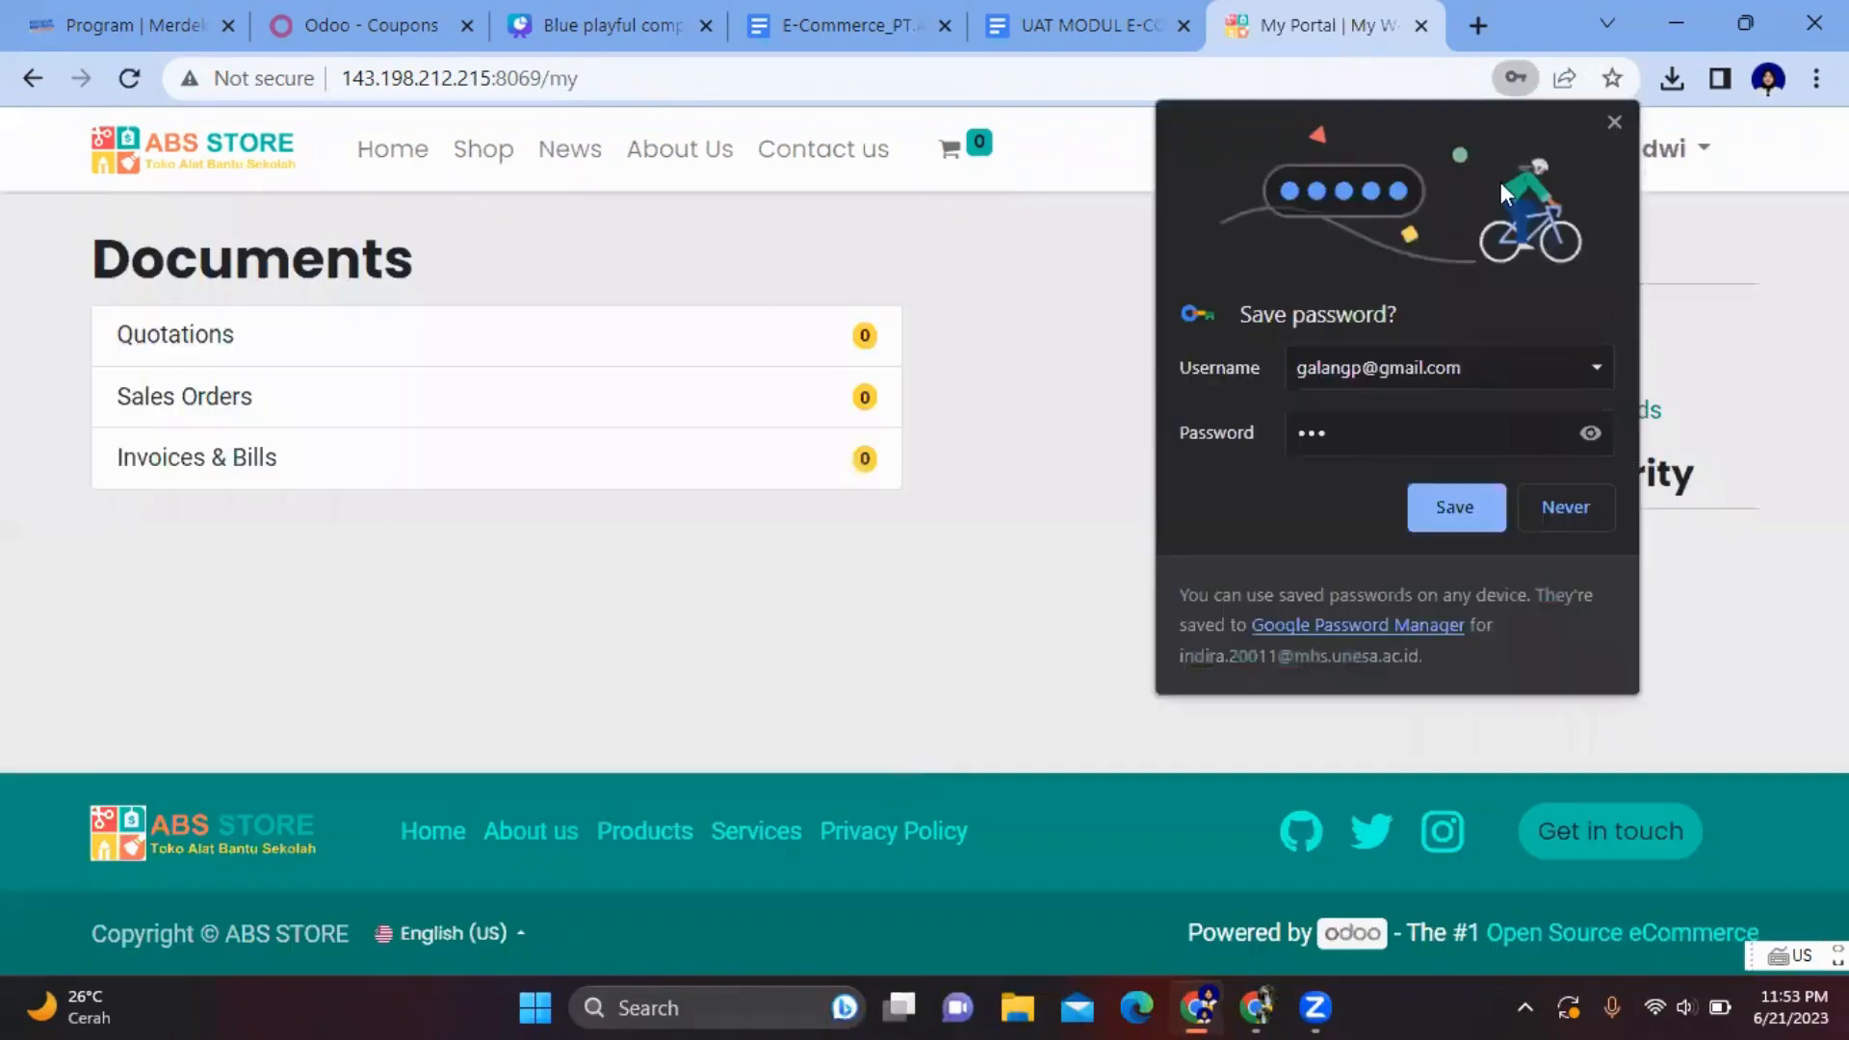
- Decline Chrome's save-password prompt and load the copied coupon link in the shop
{"action": "left_click", "coordinate": [1607, 123]}
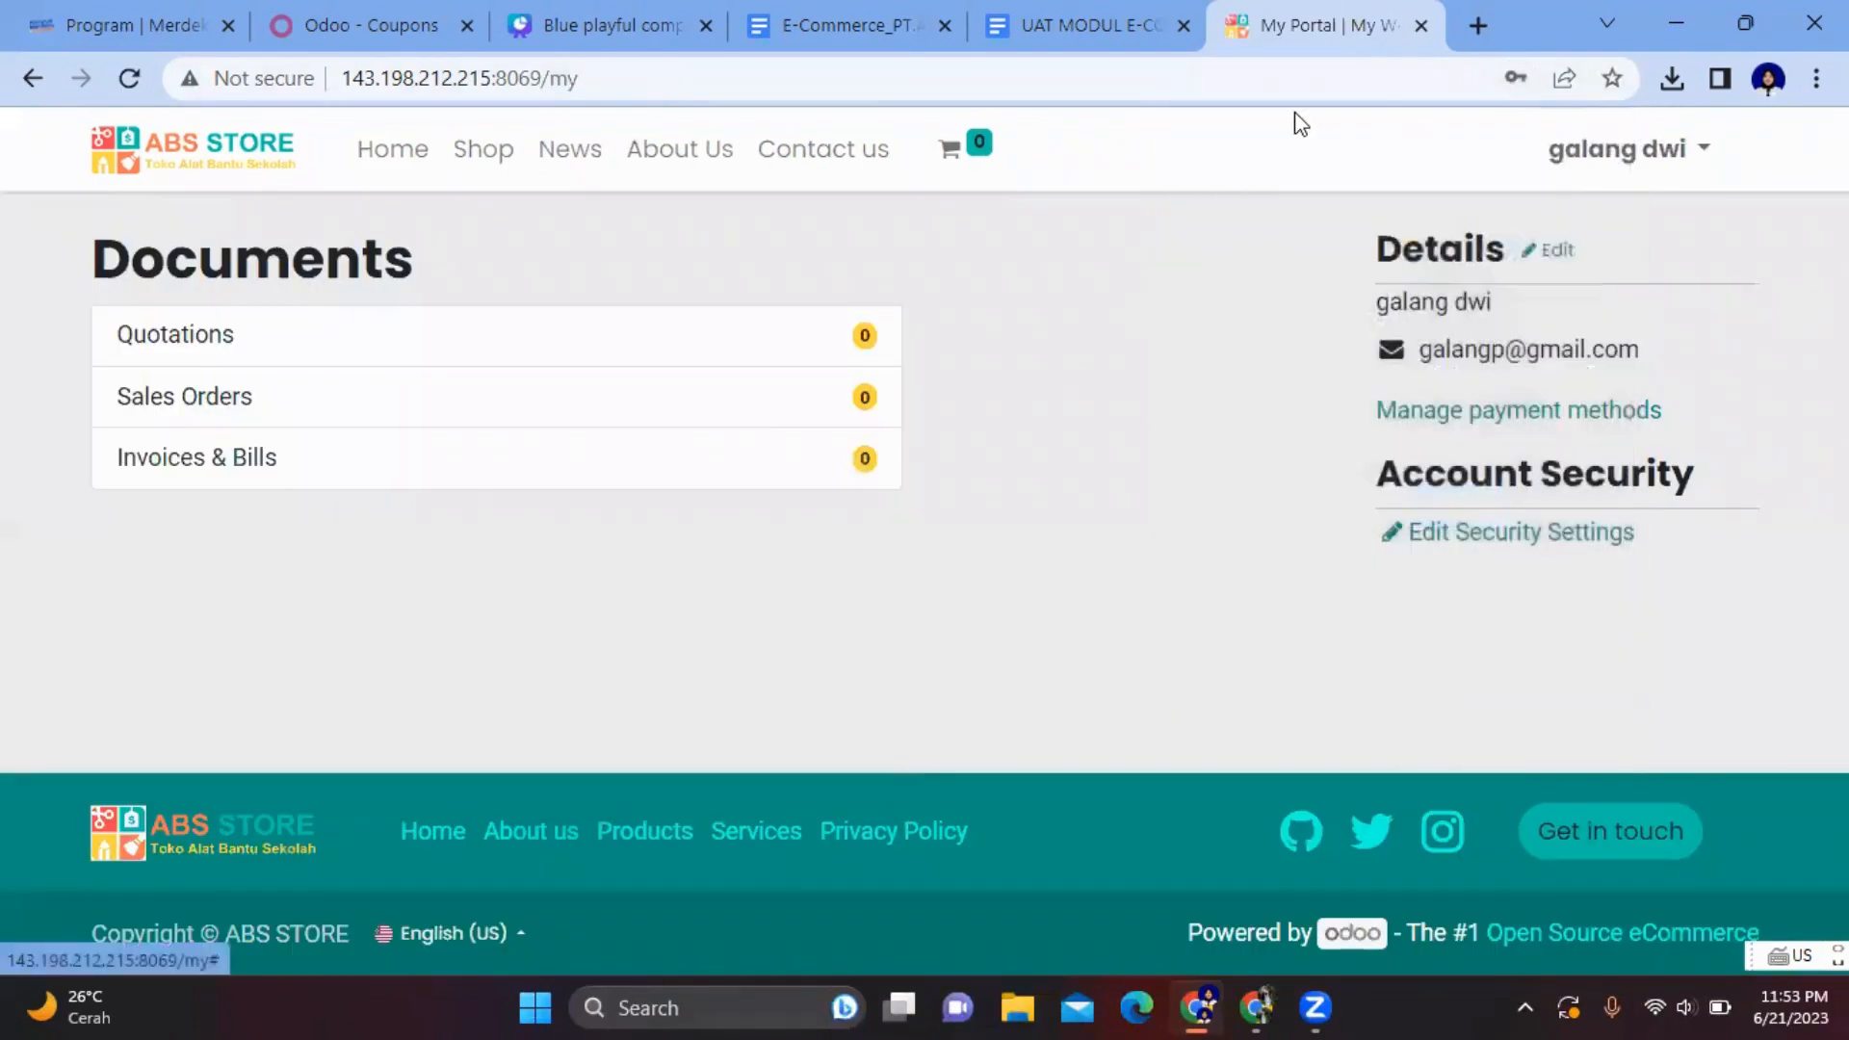
{"action": "left_click", "coordinate": [1072, 83]}
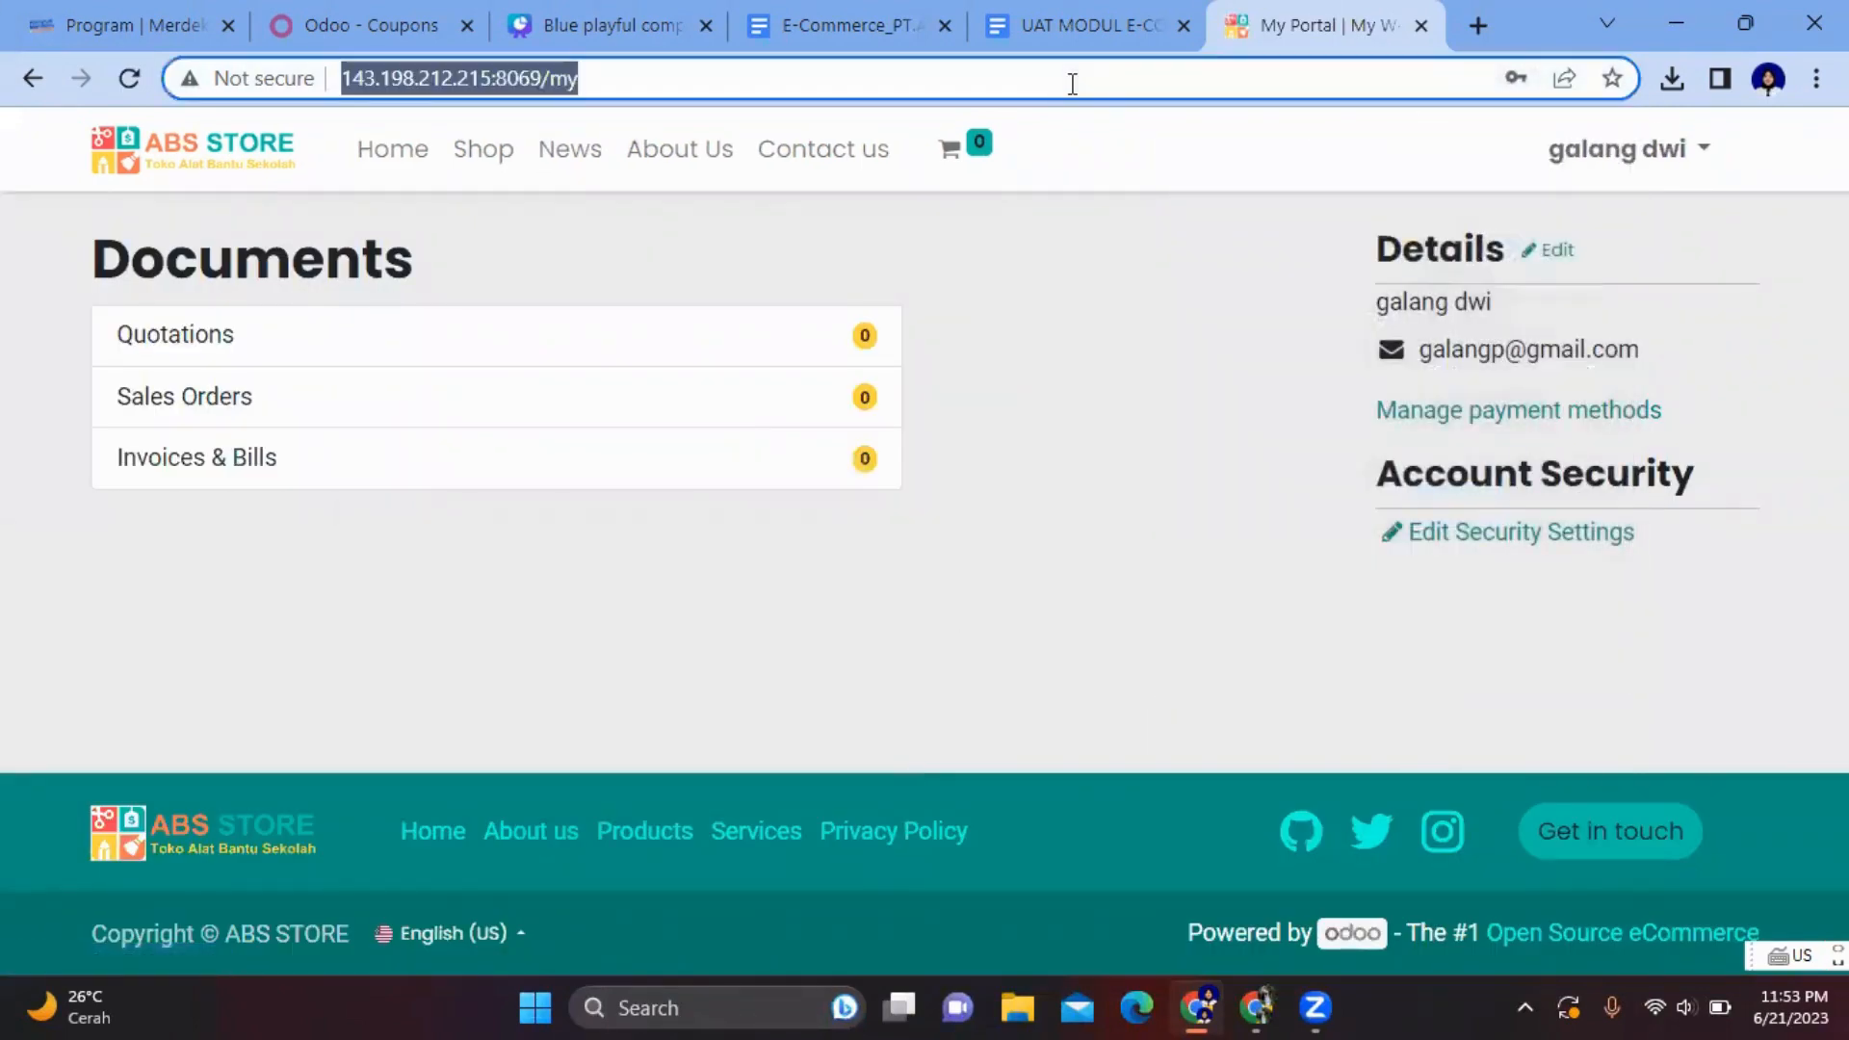
{"action": "key", "text": "BackSpace"}
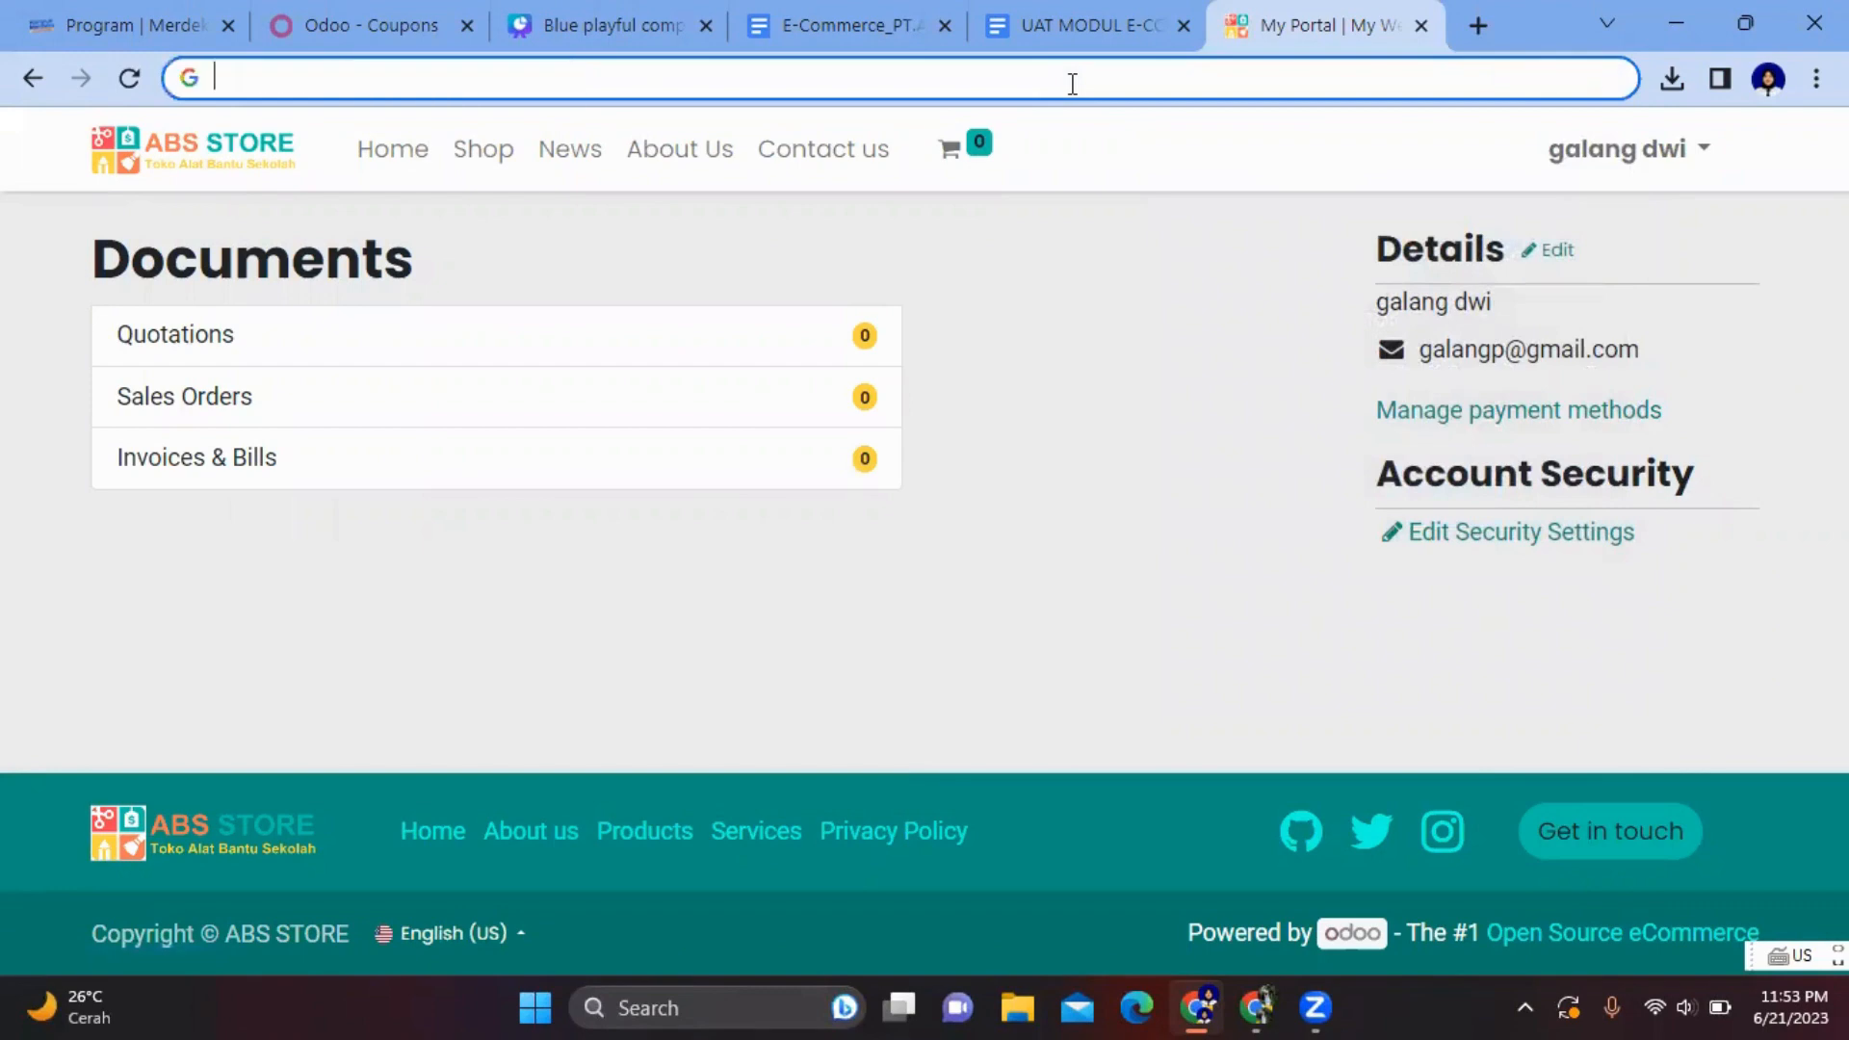
{"action": "type", "text": "http://143.198.212.215:8069/coupon/0440-45b0-48f4?r=%2Fshop"}
{"action": "key", "text": "Return"}
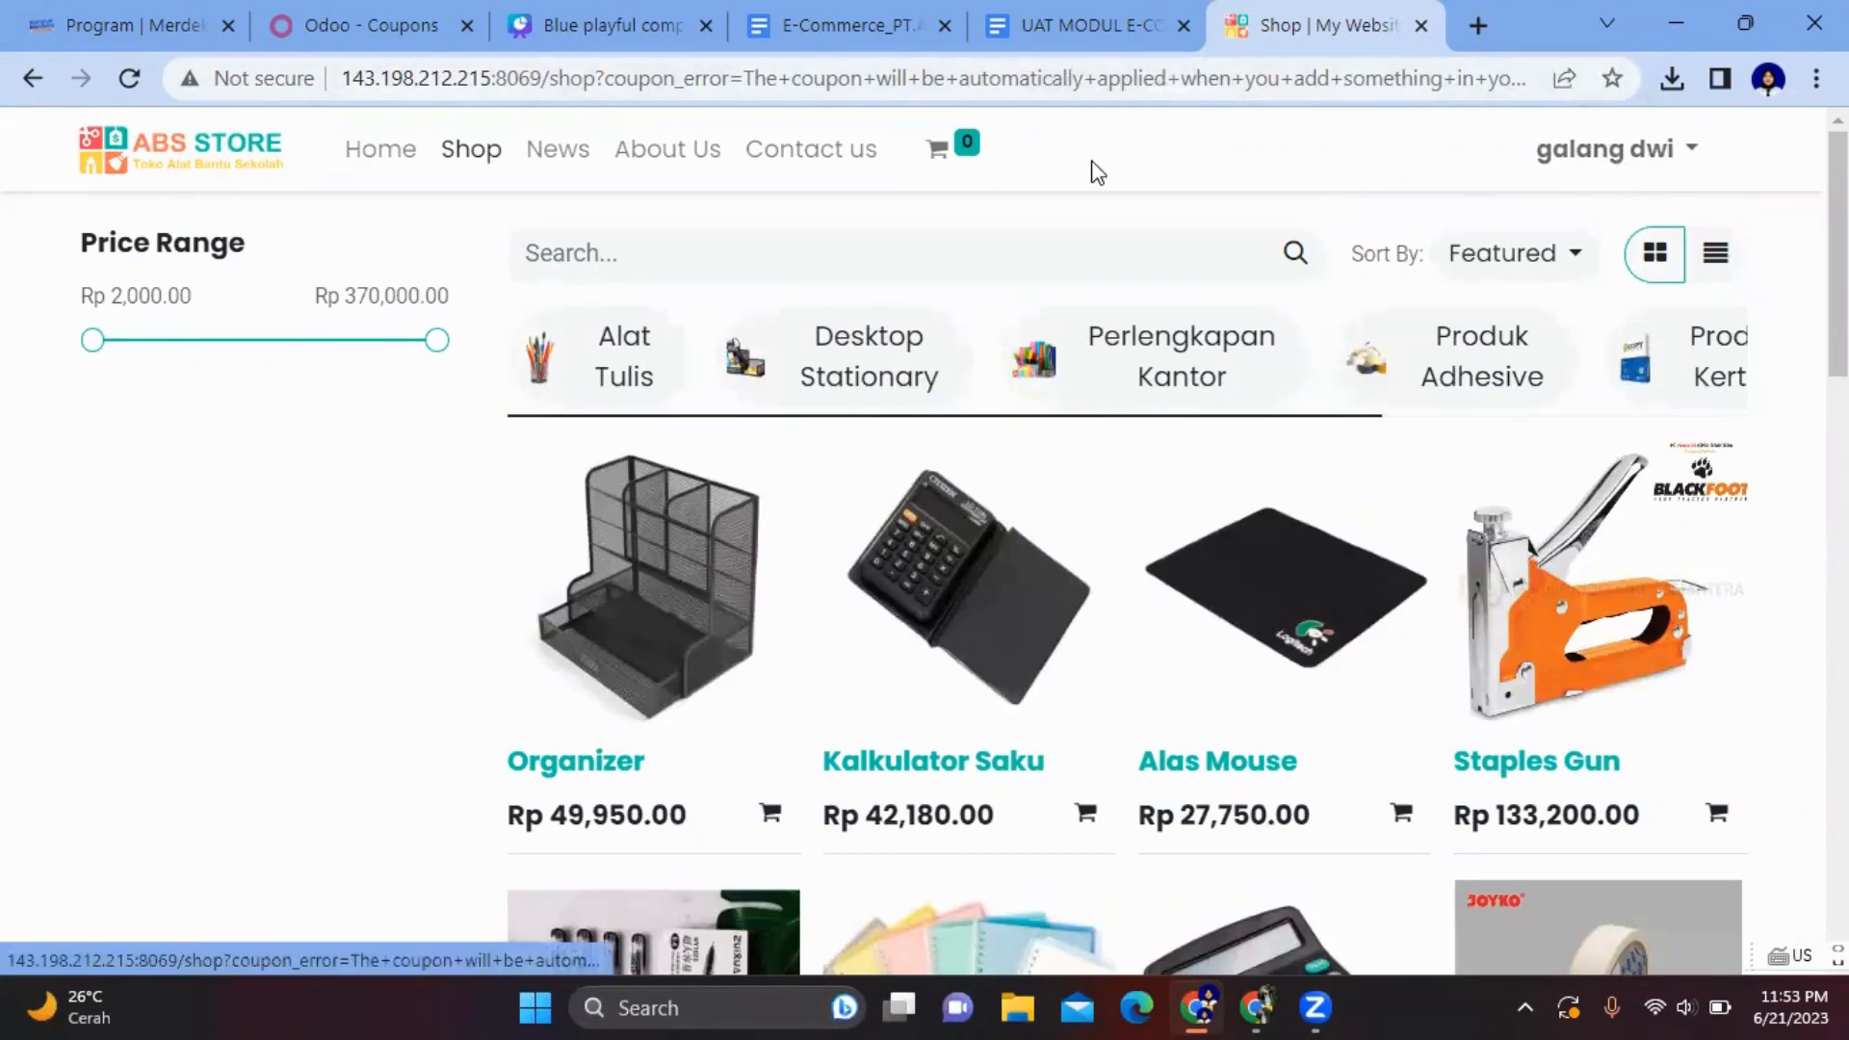
- Check that the cart is empty, return to Shop, then switch to the Canva presentation
{"action": "left_click", "coordinate": [971, 152]}
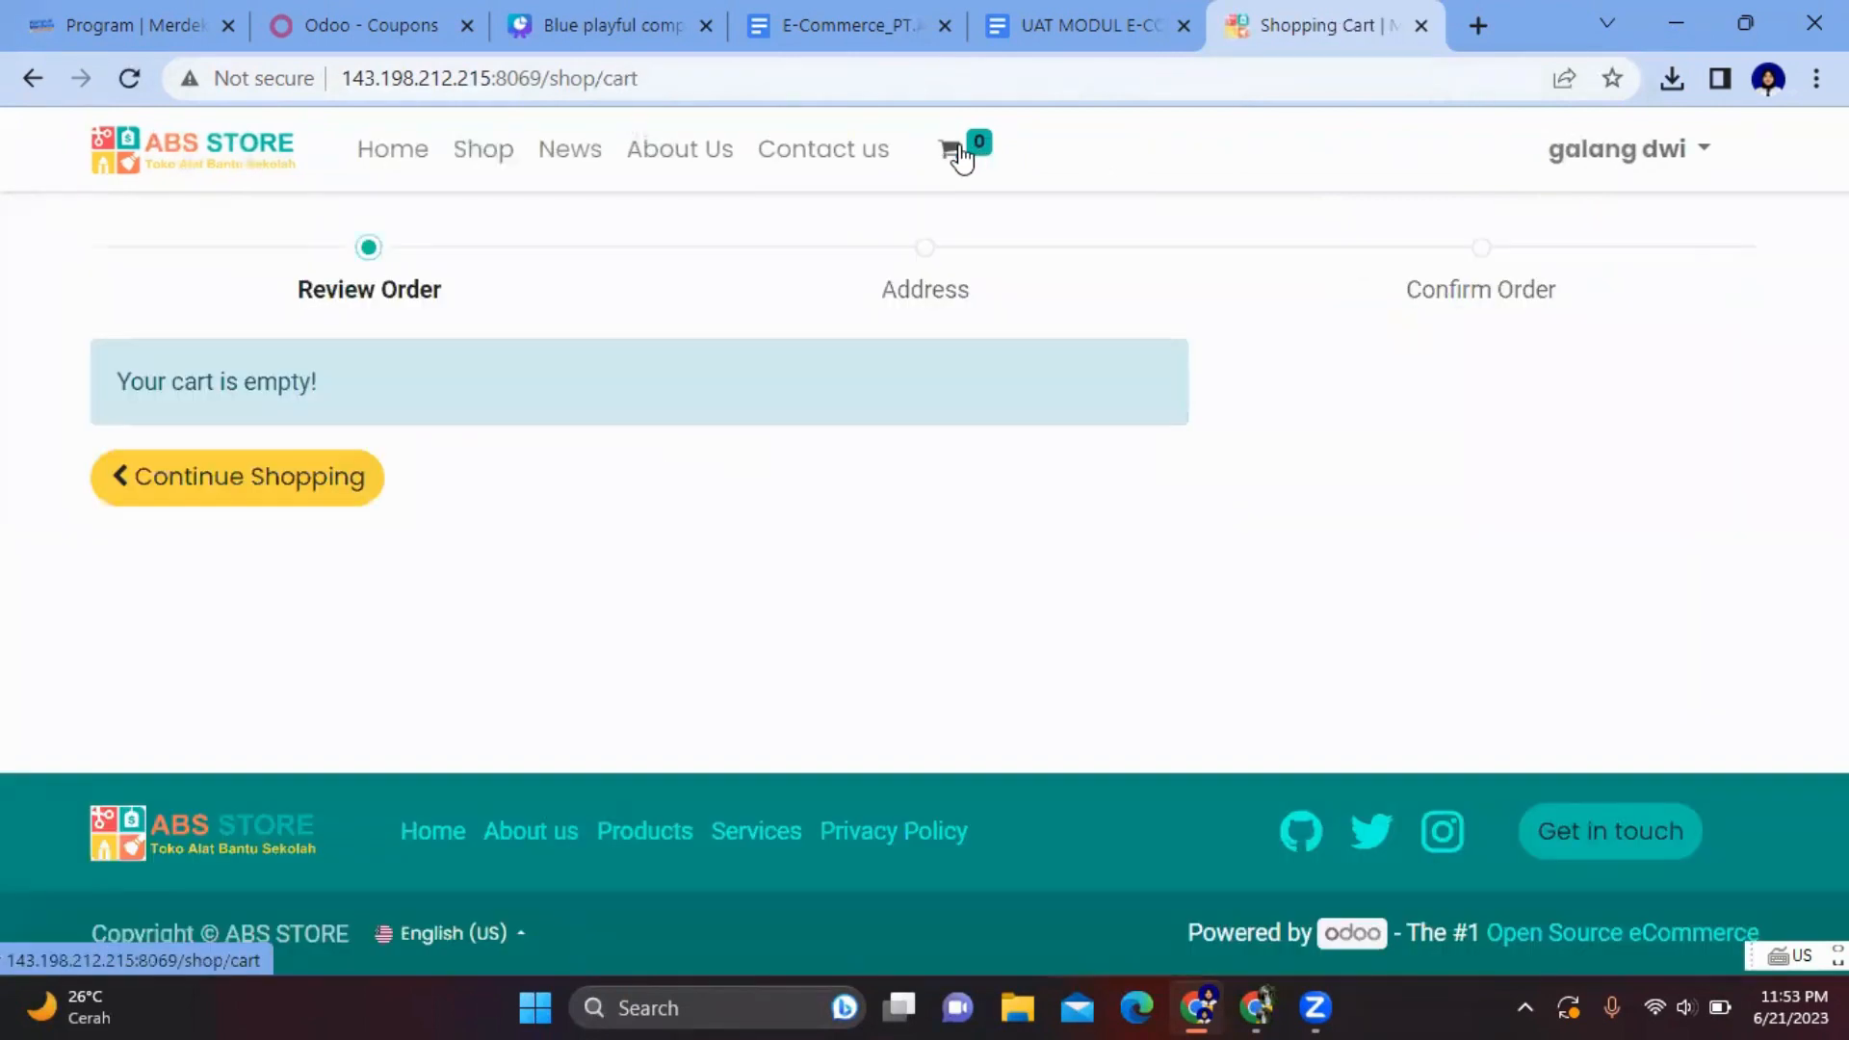
{"action": "left_click", "coordinate": [484, 153]}
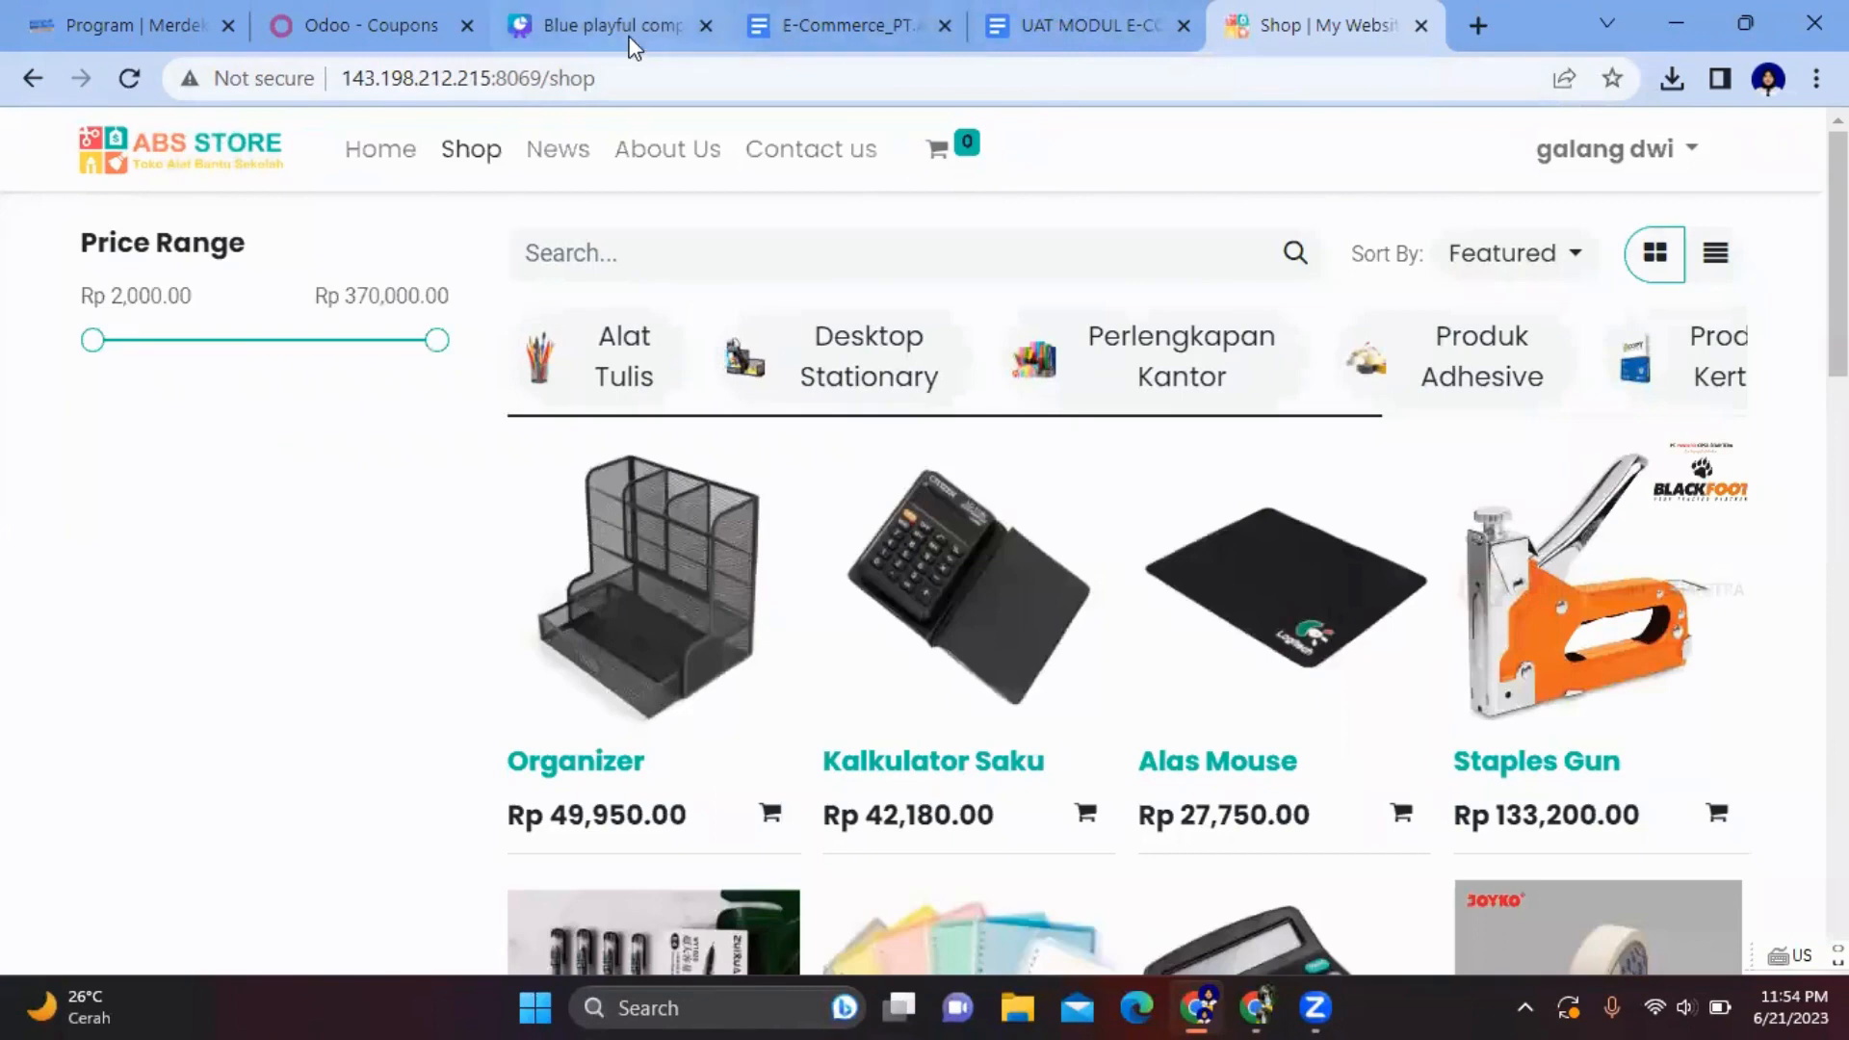
{"action": "left_click", "coordinate": [629, 39]}
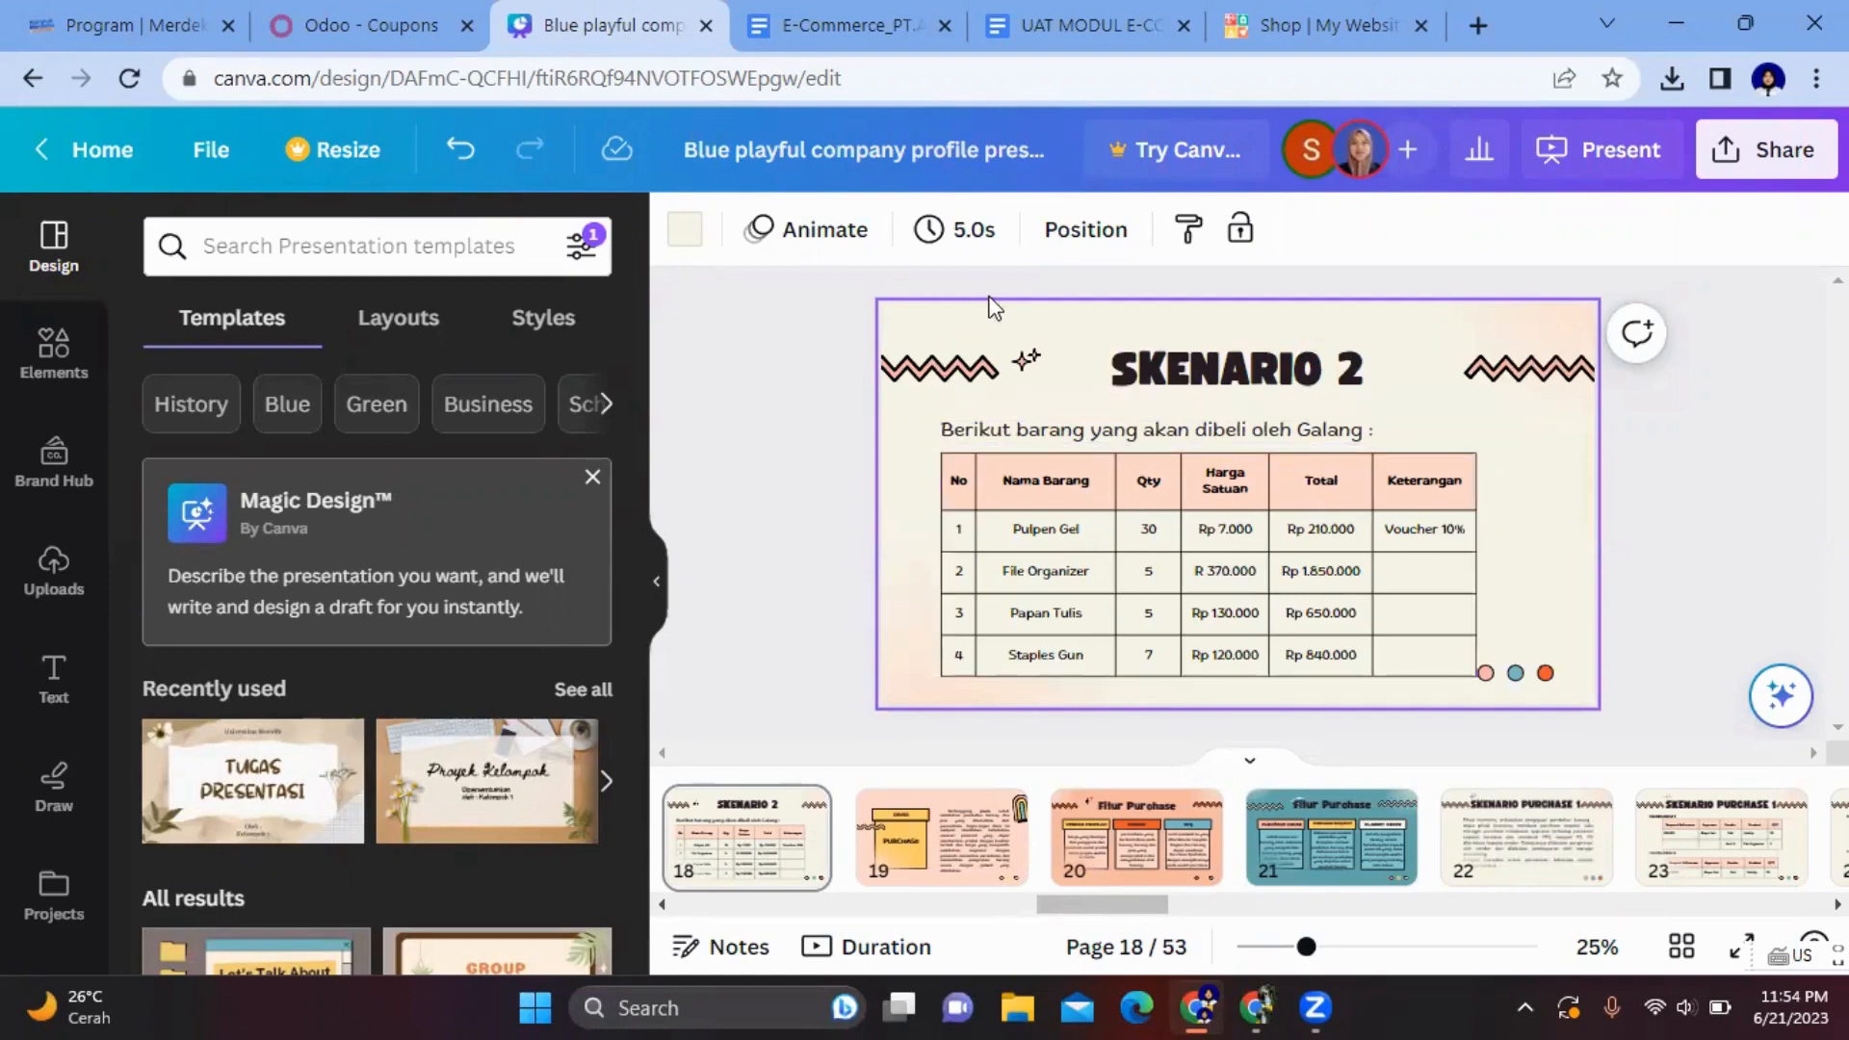
- Drag the 'Shop | My Website' tab left to return to the shop
{"action": "left_click_drag", "start_coordinate": [1324, 29], "coordinate": [916, 41]}
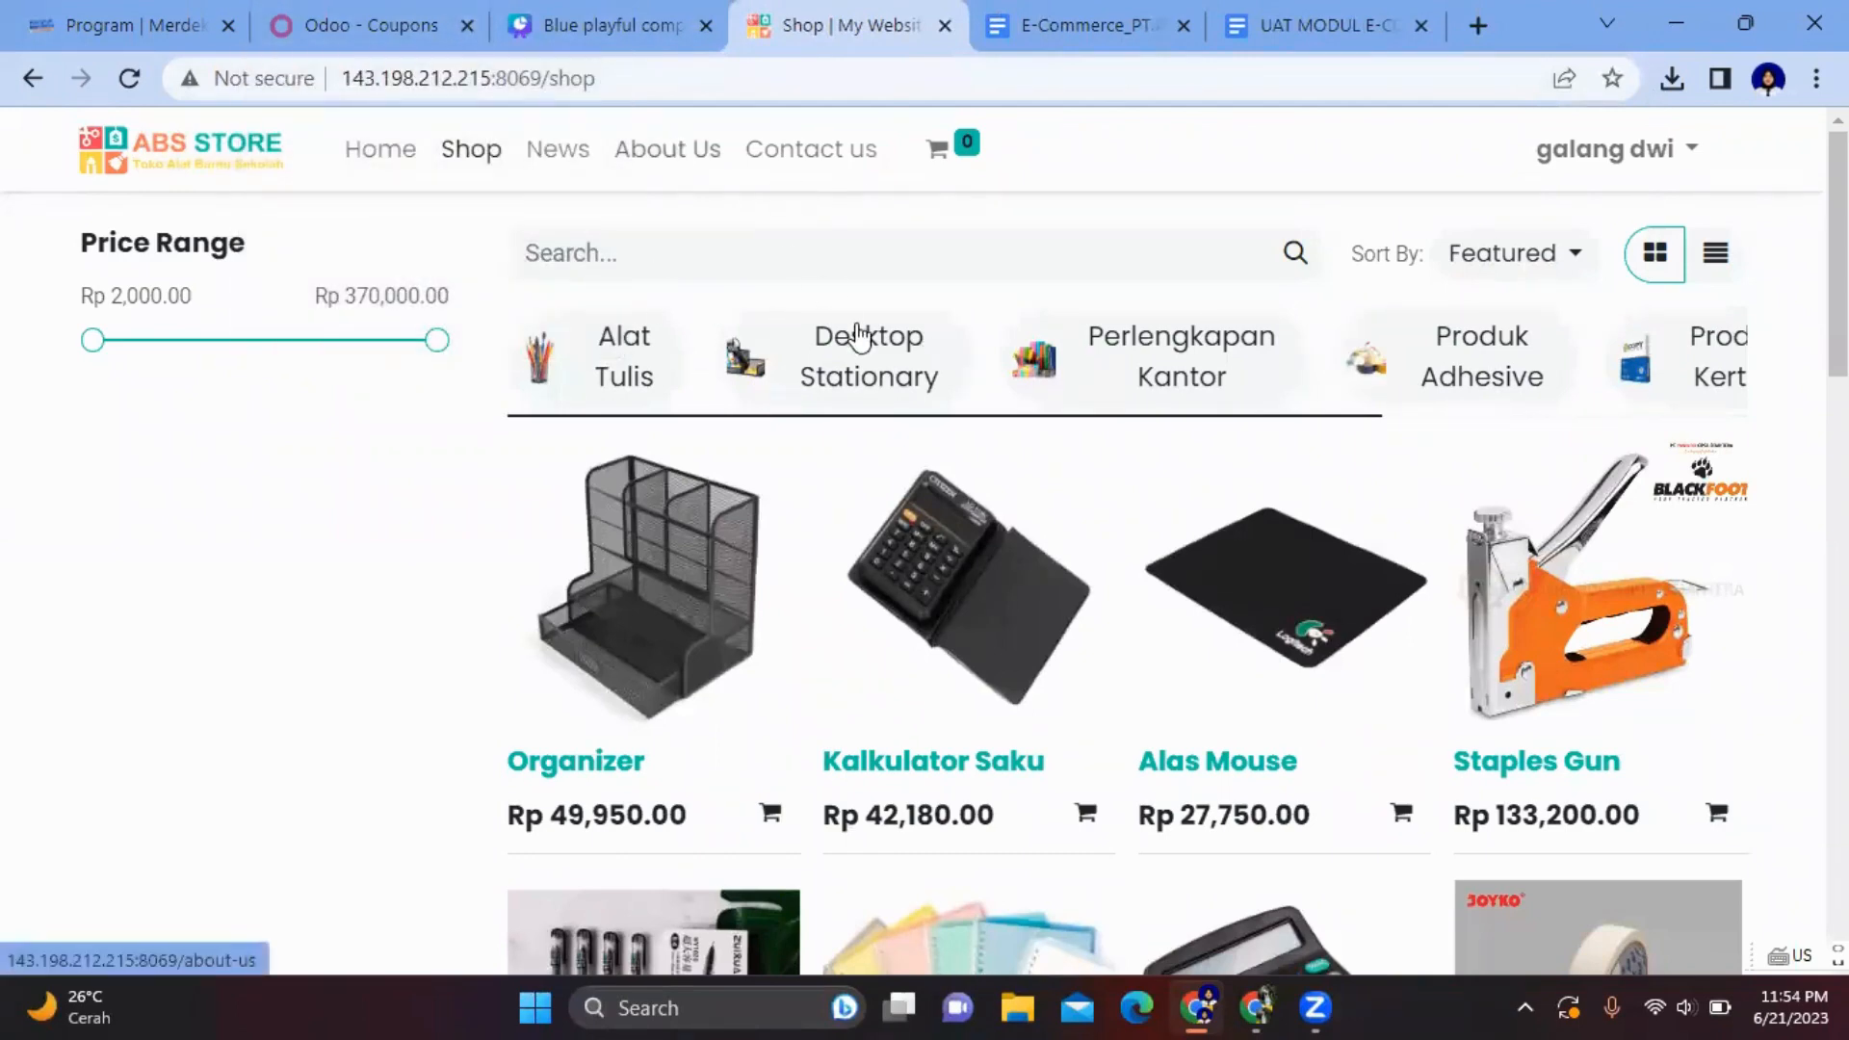
- Add 30 Pulpen Gel from the Alat Tulis category to the cart
{"action": "left_click", "coordinate": [646, 347]}
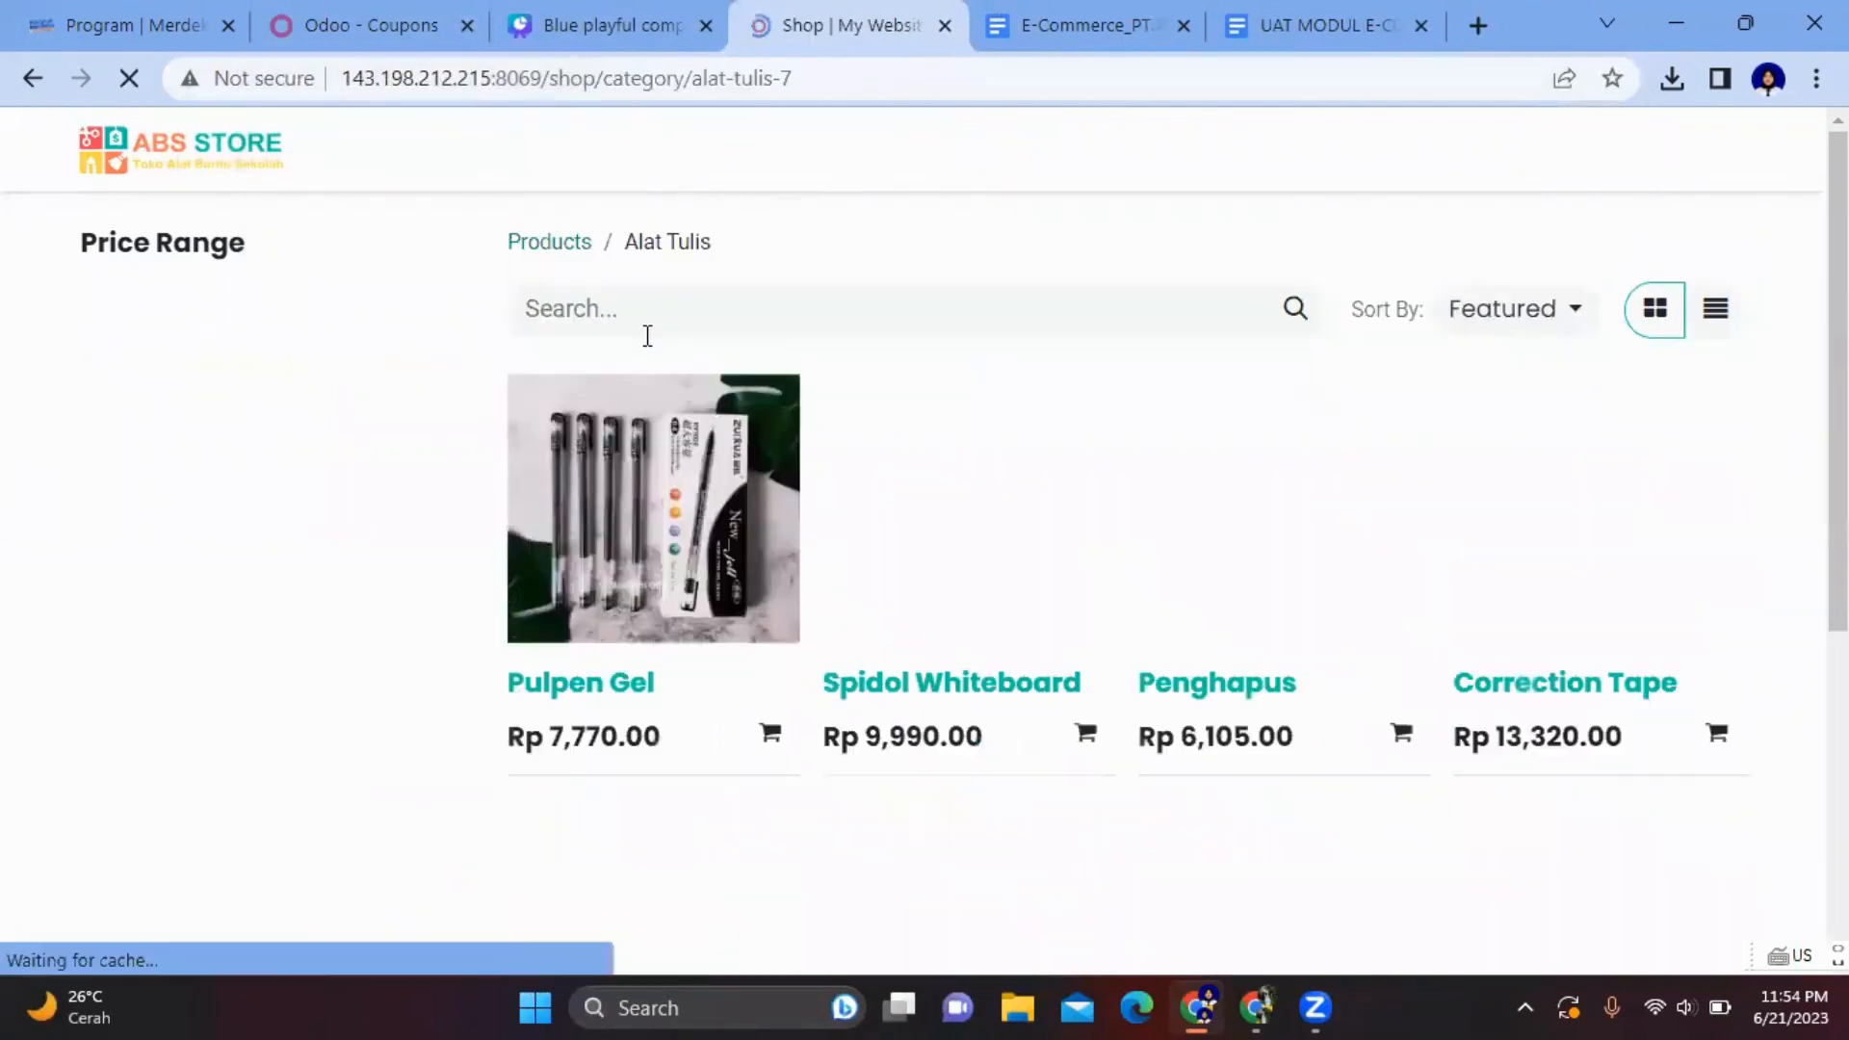
{"action": "scroll", "coordinate": [1111, 585], "scroll_direction": "down", "scroll_amount": 5}
{"action": "scroll", "coordinate": [1108, 586], "scroll_direction": "up", "scroll_amount": 4}
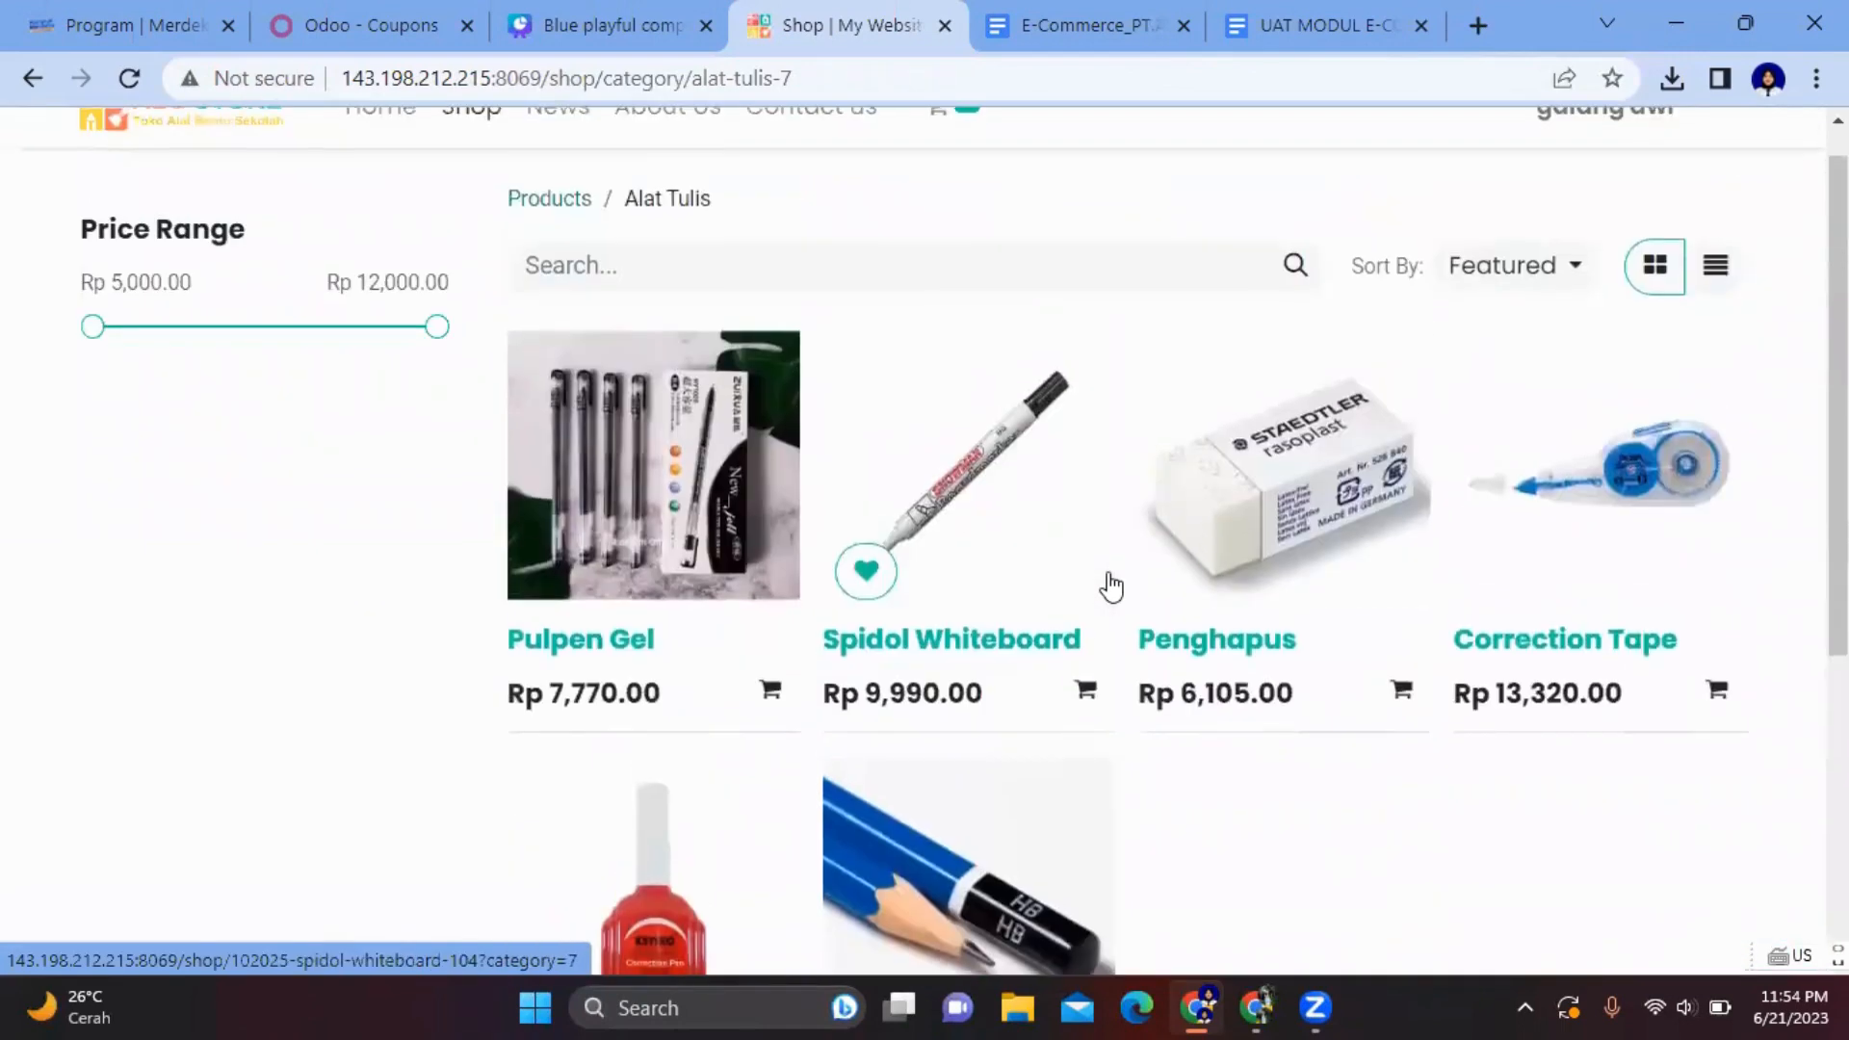
{"action": "left_click", "coordinate": [770, 590]}
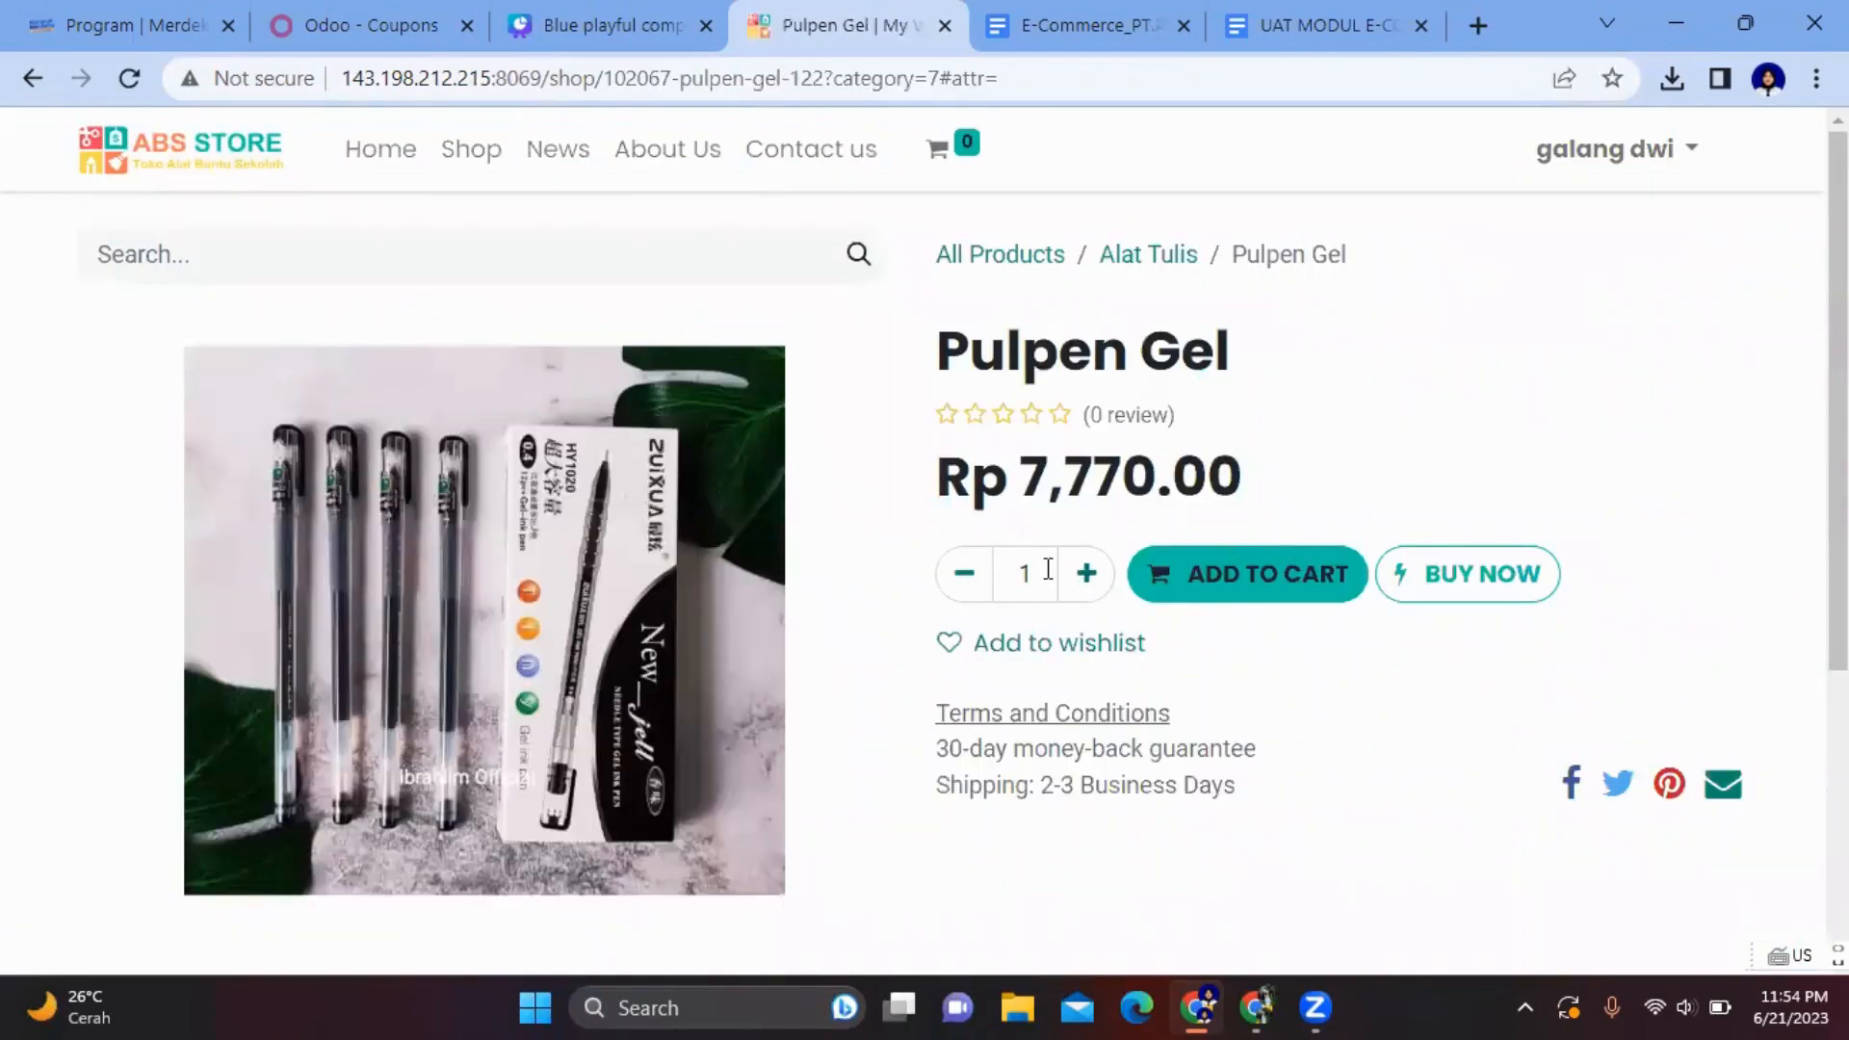
{"action": "left_click", "coordinate": [1048, 569]}
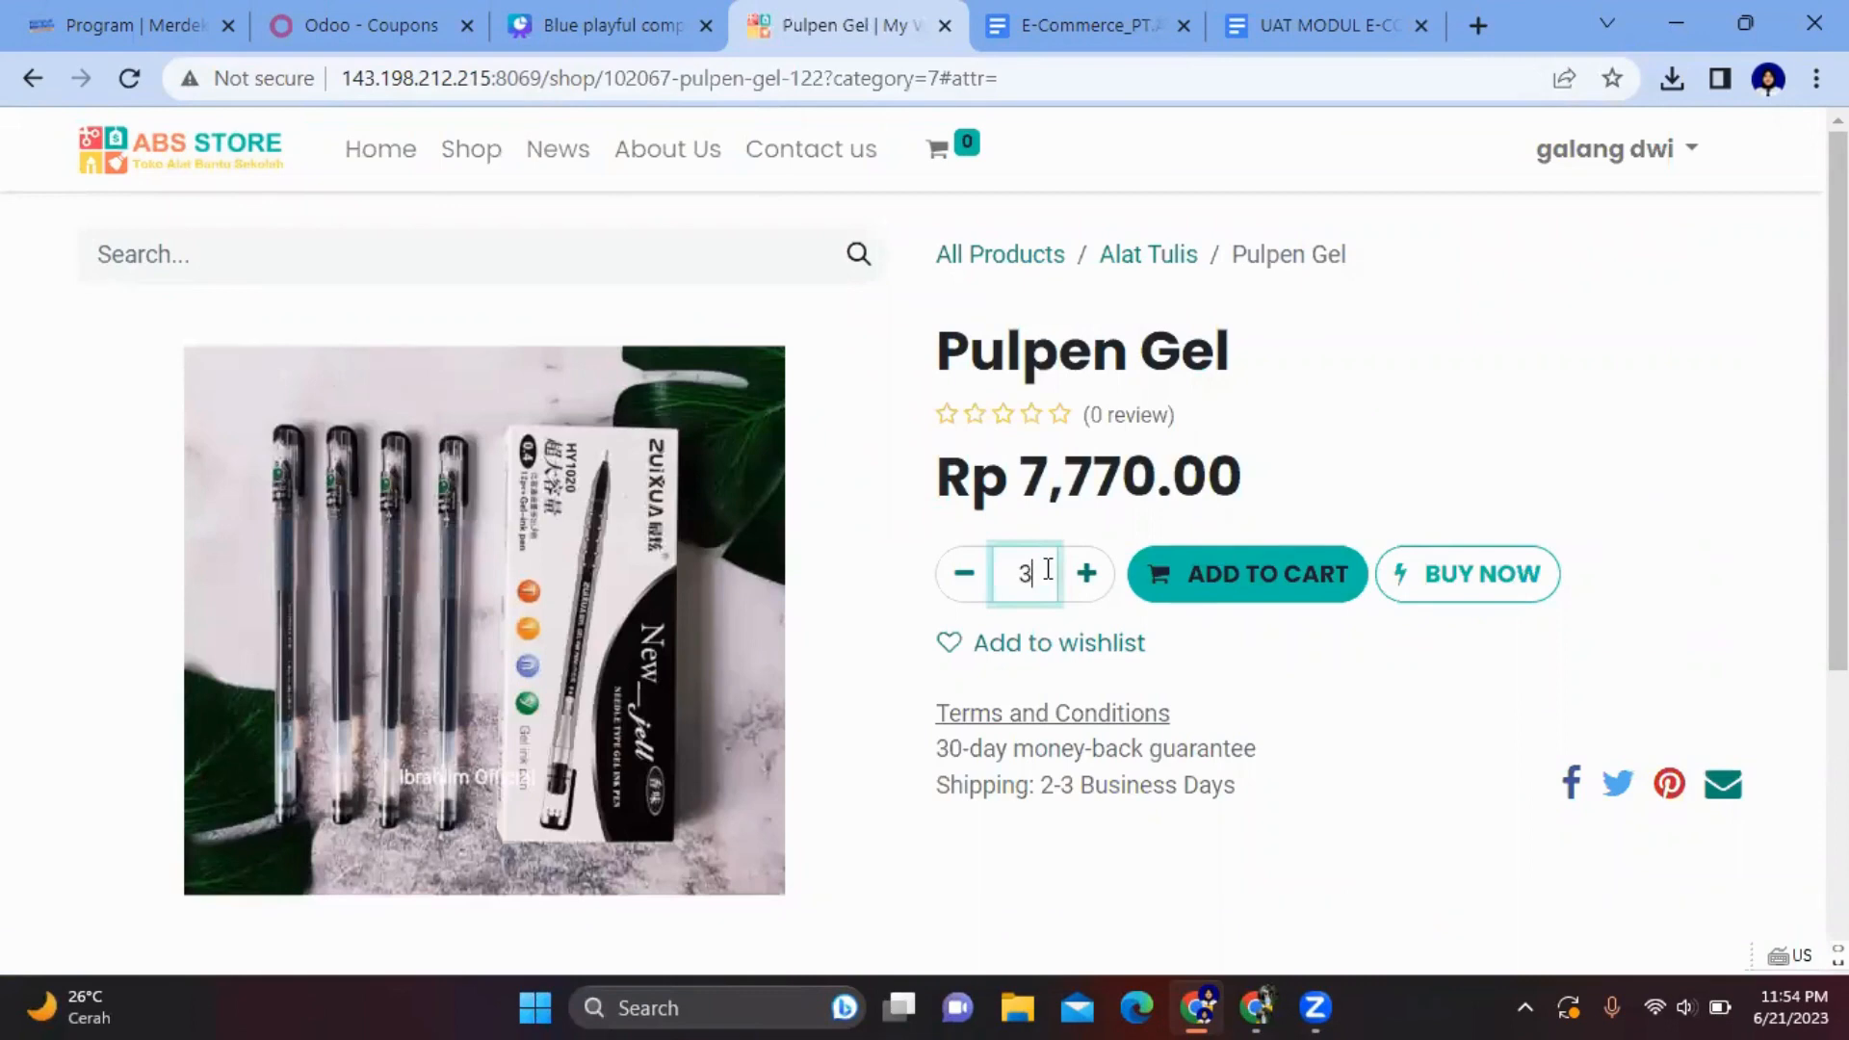
{"action": "type", "text": "30"}
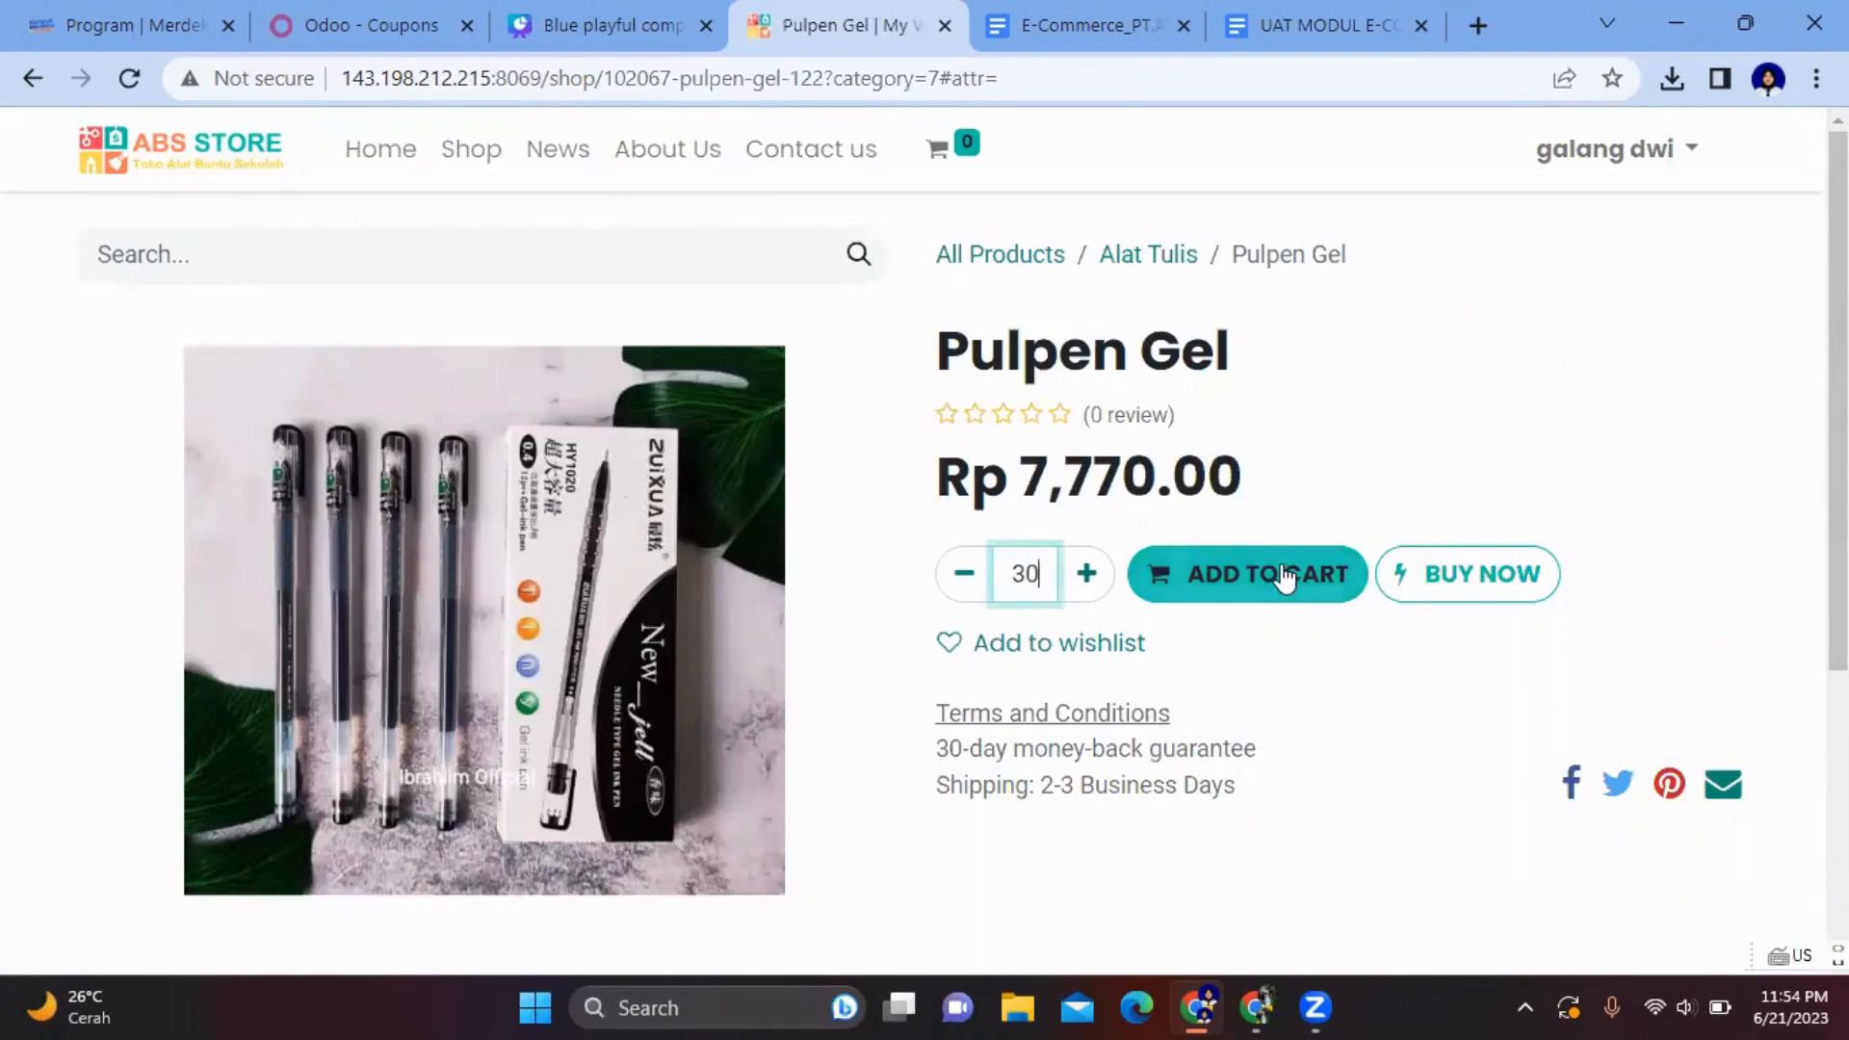
{"action": "left_click", "coordinate": [1281, 573]}
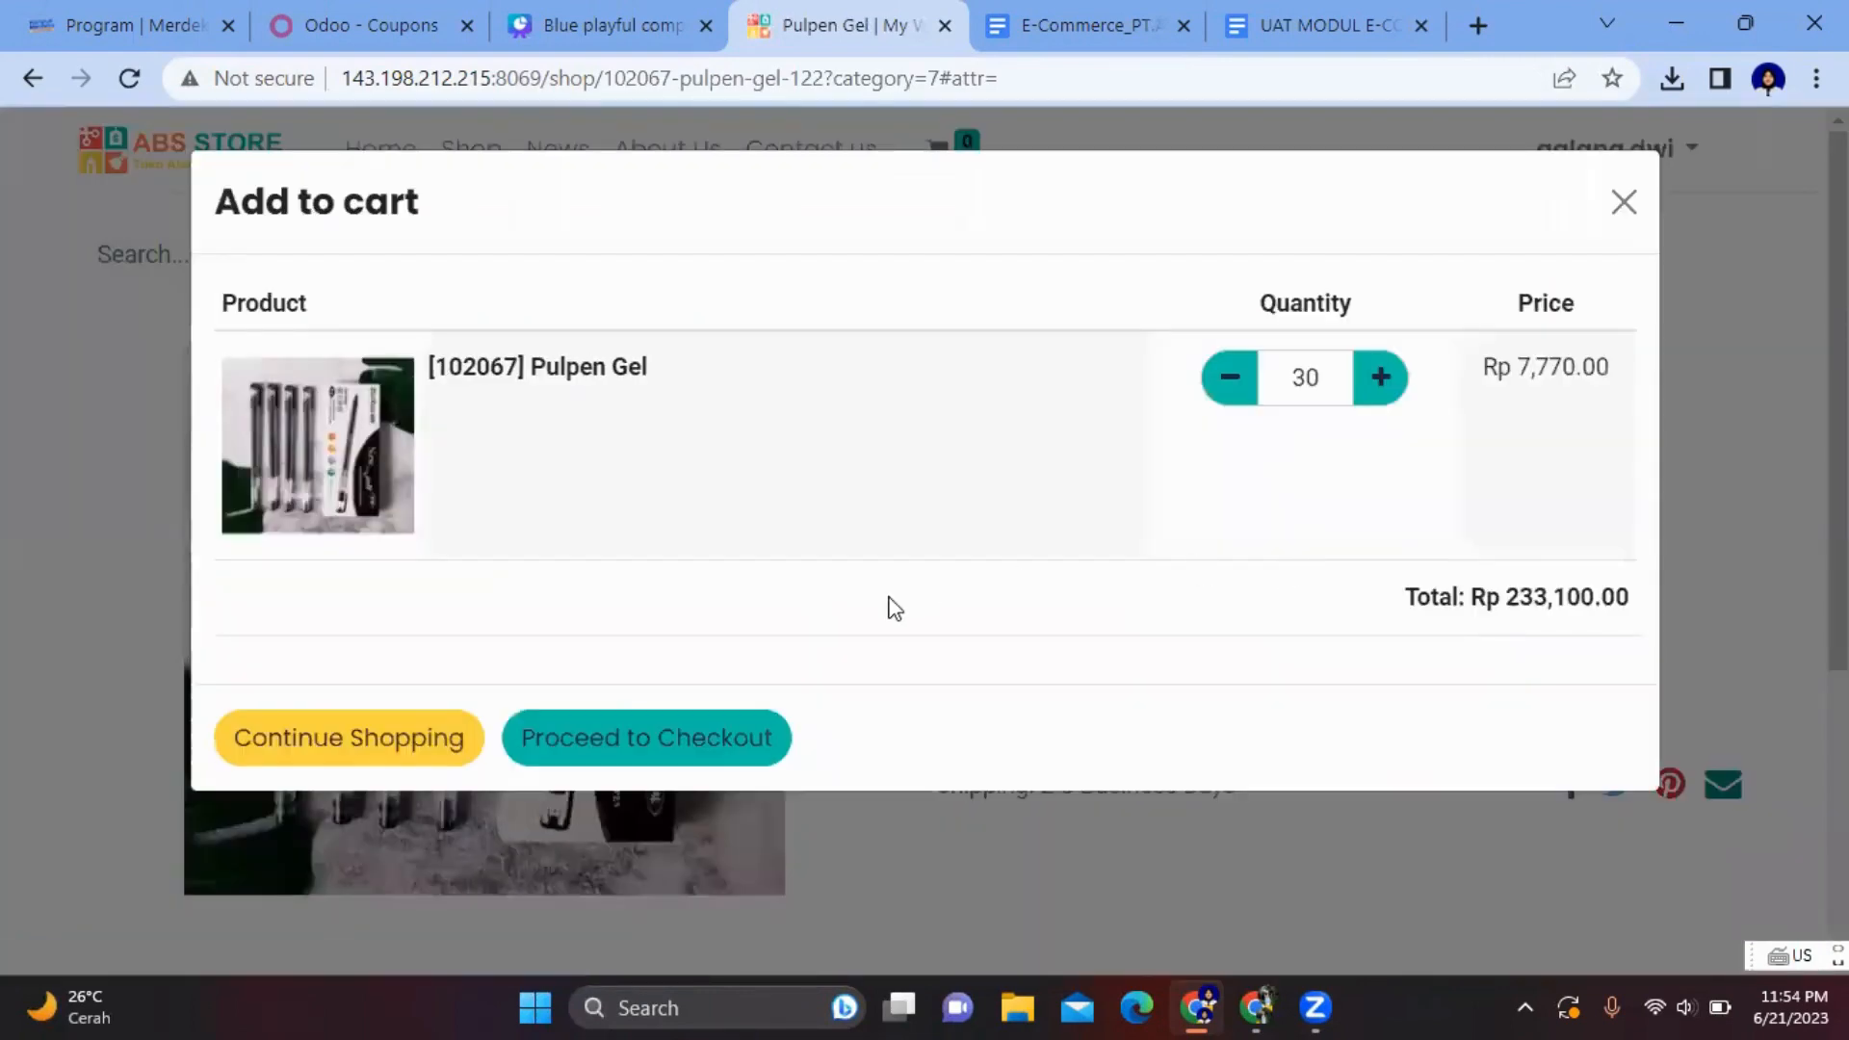
{"action": "left_click", "coordinate": [383, 747]}
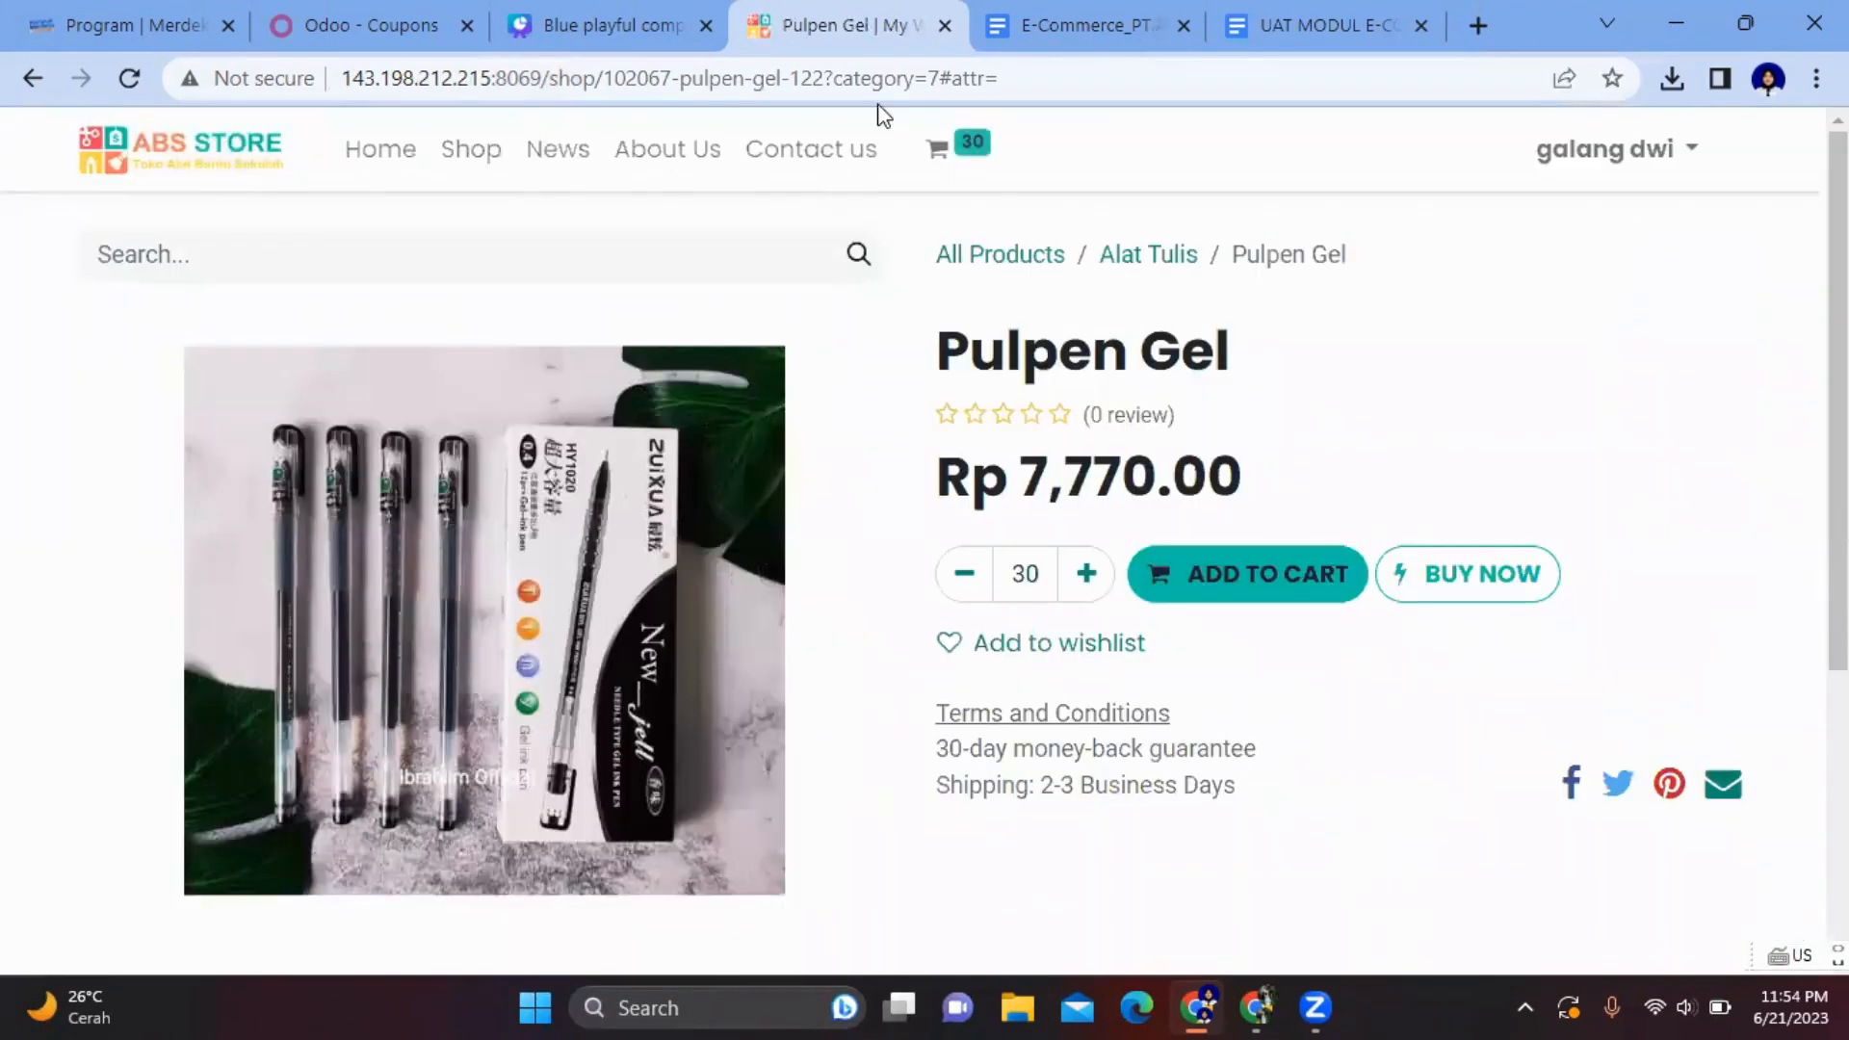
- Check the shopping list in Canva, then return to All Products in the shop
{"action": "left_click", "coordinate": [662, 19]}
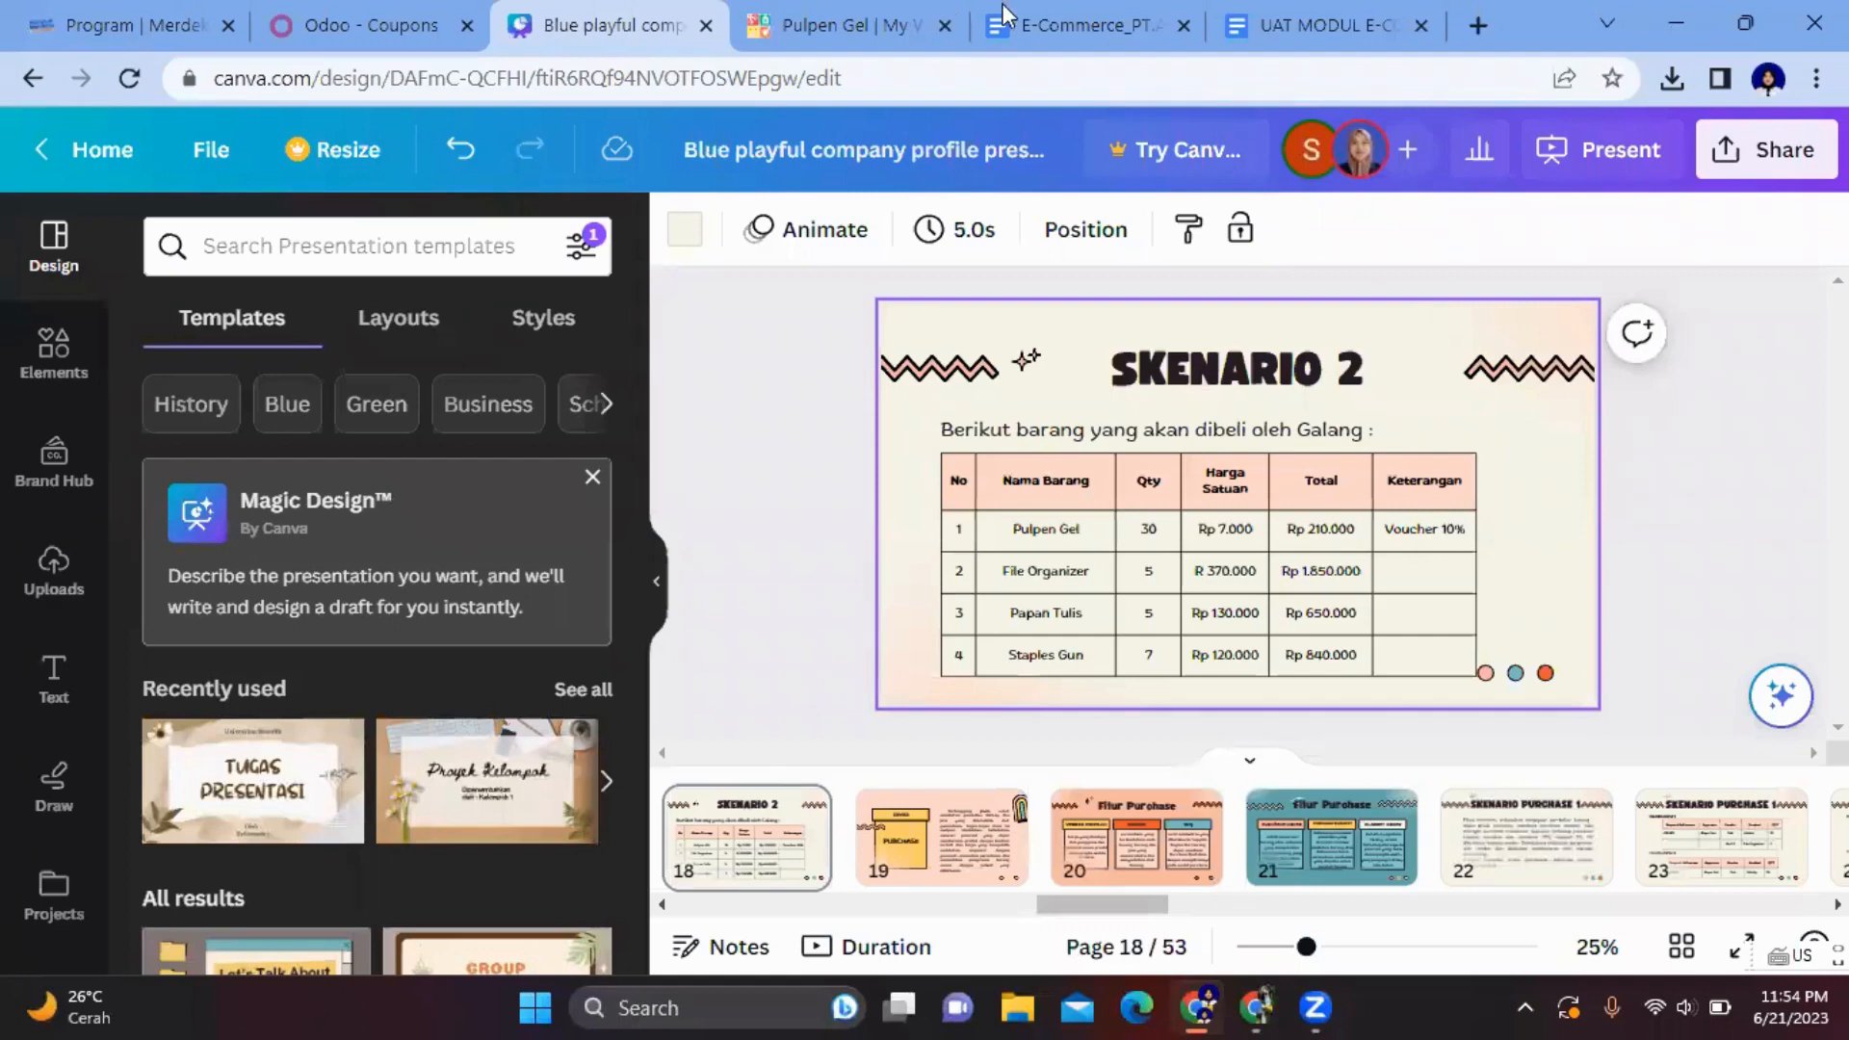
{"action": "left_click", "coordinate": [864, 19]}
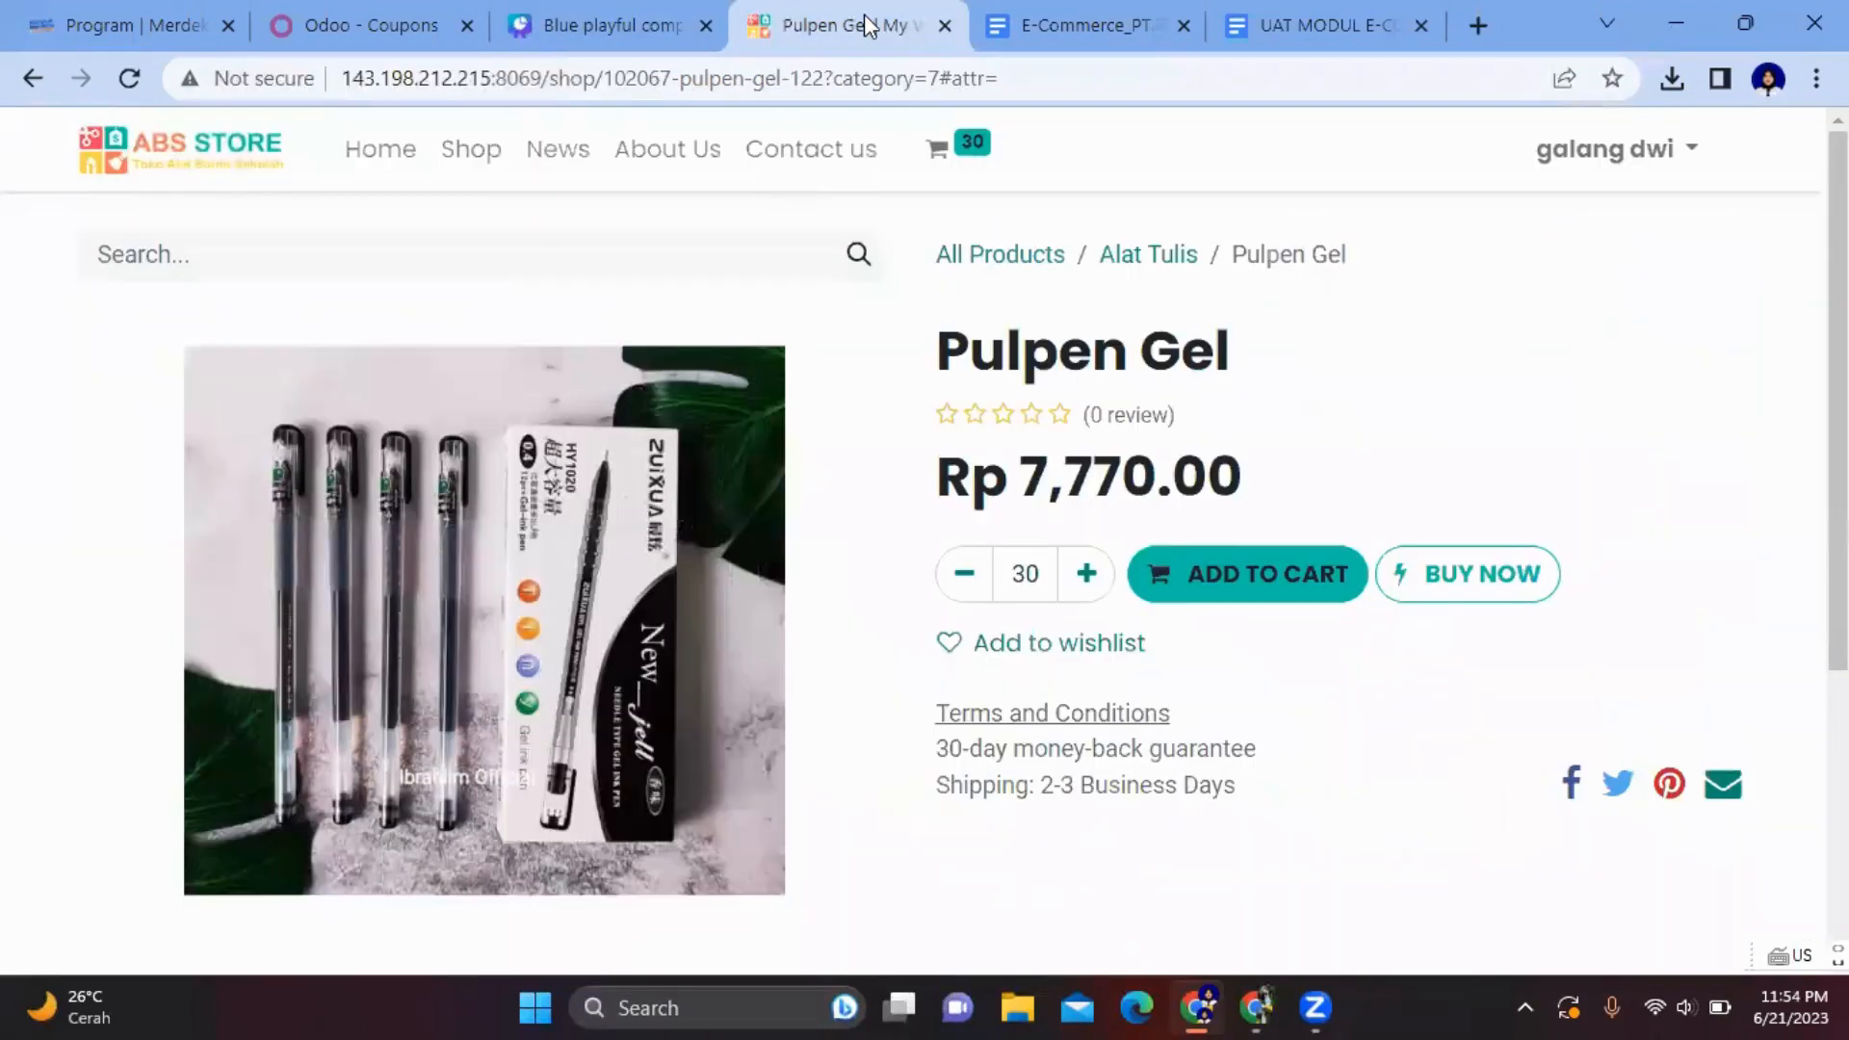
{"action": "left_click", "coordinate": [1026, 255]}
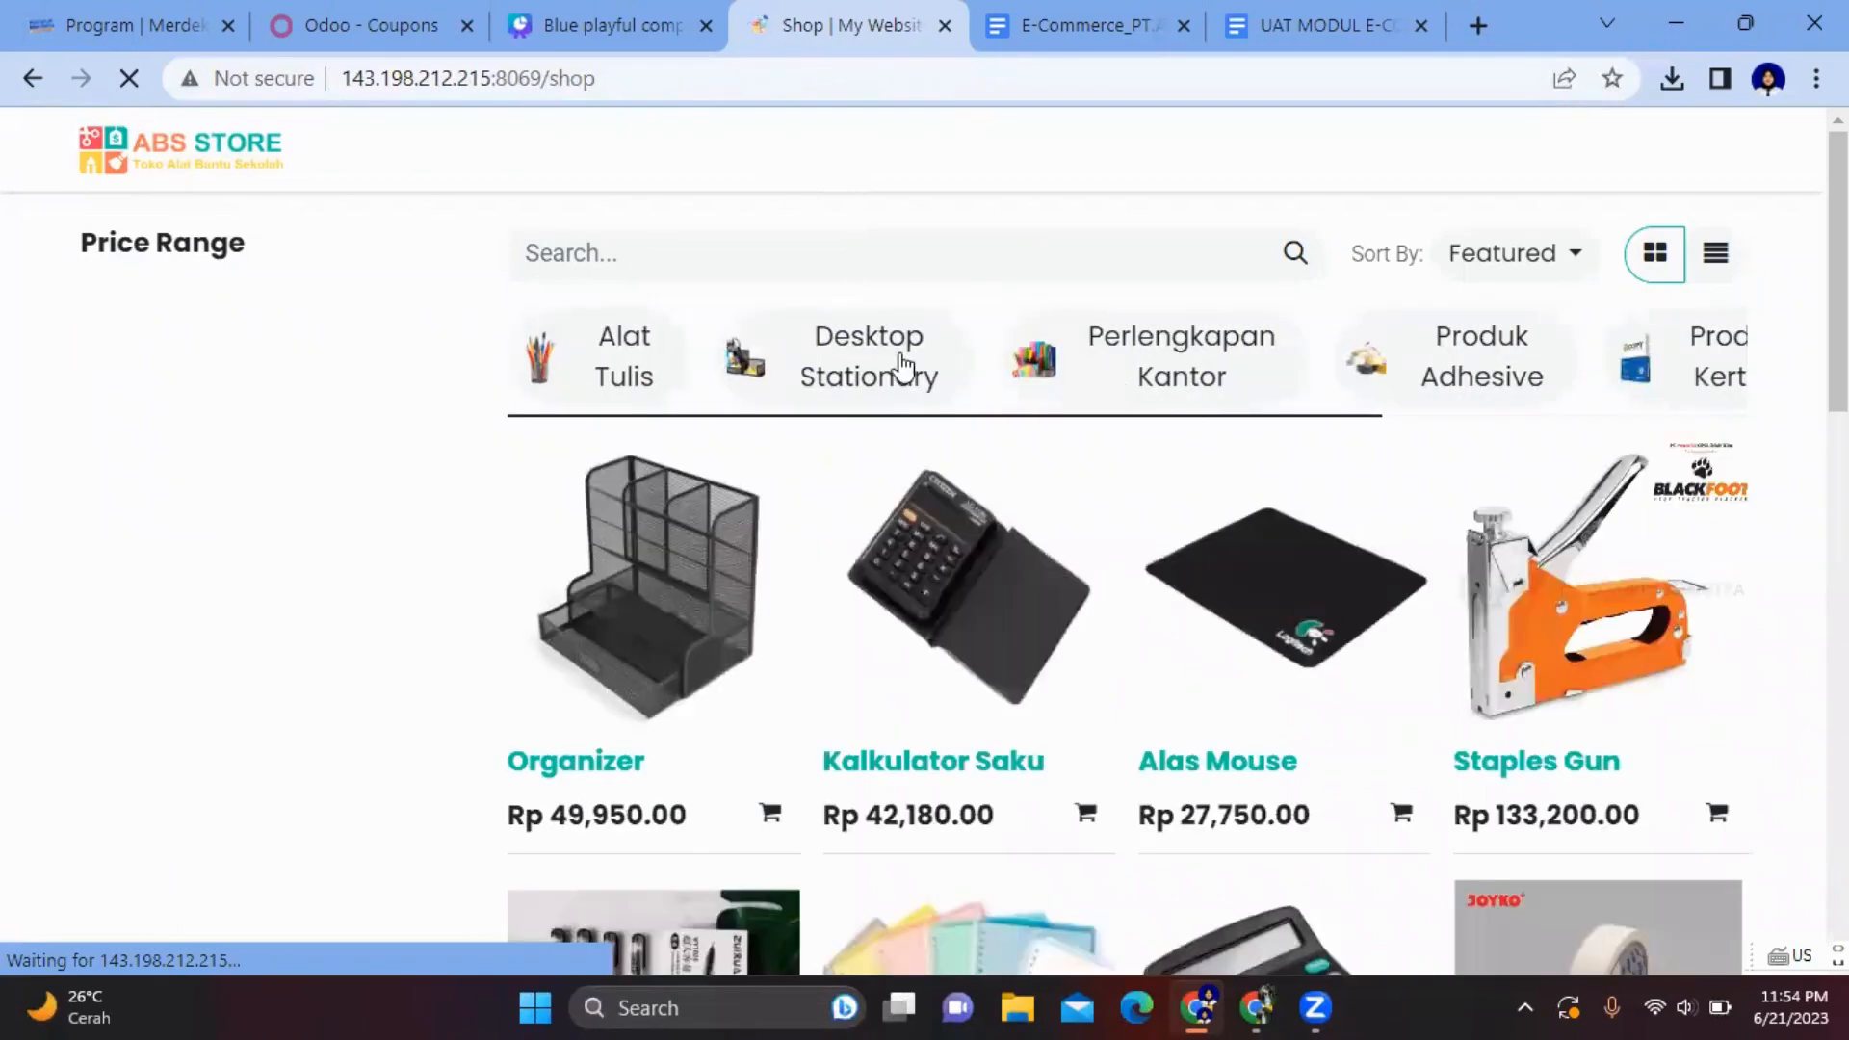
{"action": "scroll", "coordinate": [1160, 543], "scroll_direction": "down", "scroll_amount": 2}
{"action": "scroll", "coordinate": [1159, 543], "scroll_direction": "up", "scroll_amount": 2}
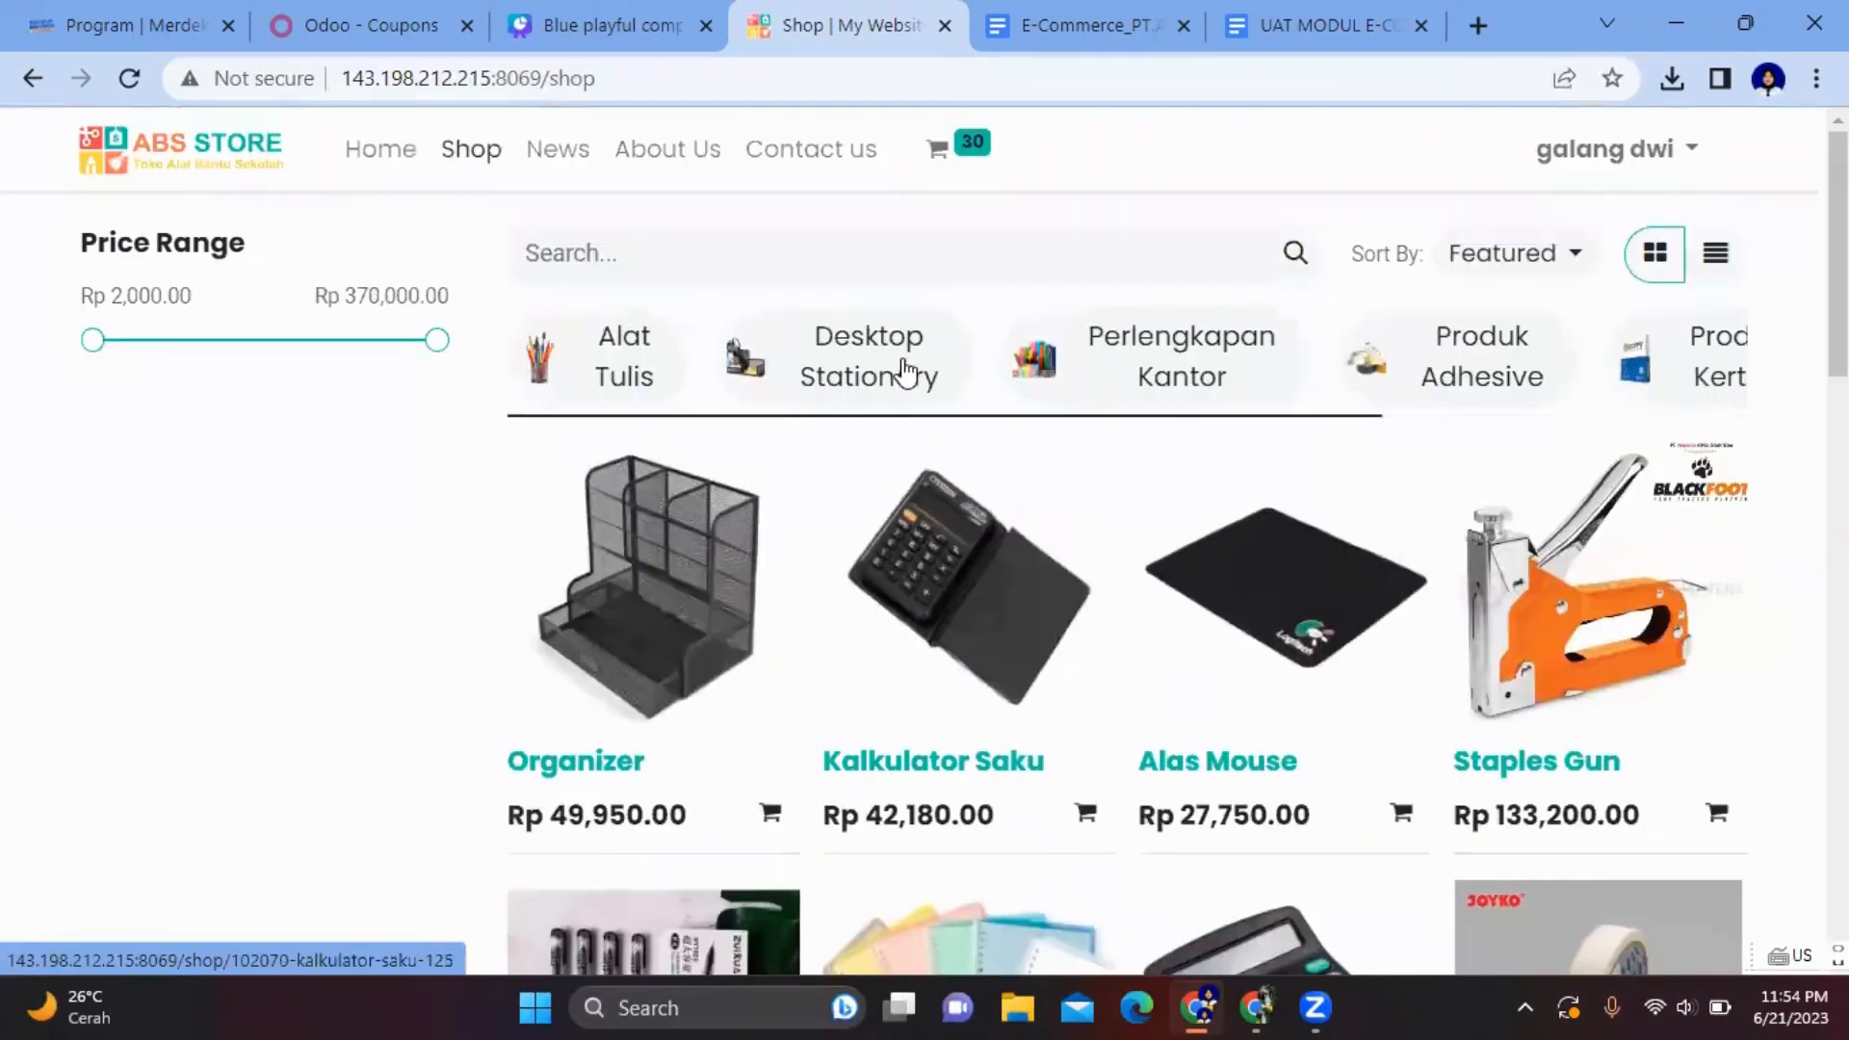
- Add five File Organizers from Perlengkapan Kantor, bringing the cart to 35 items
{"action": "left_click", "coordinate": [1192, 353]}
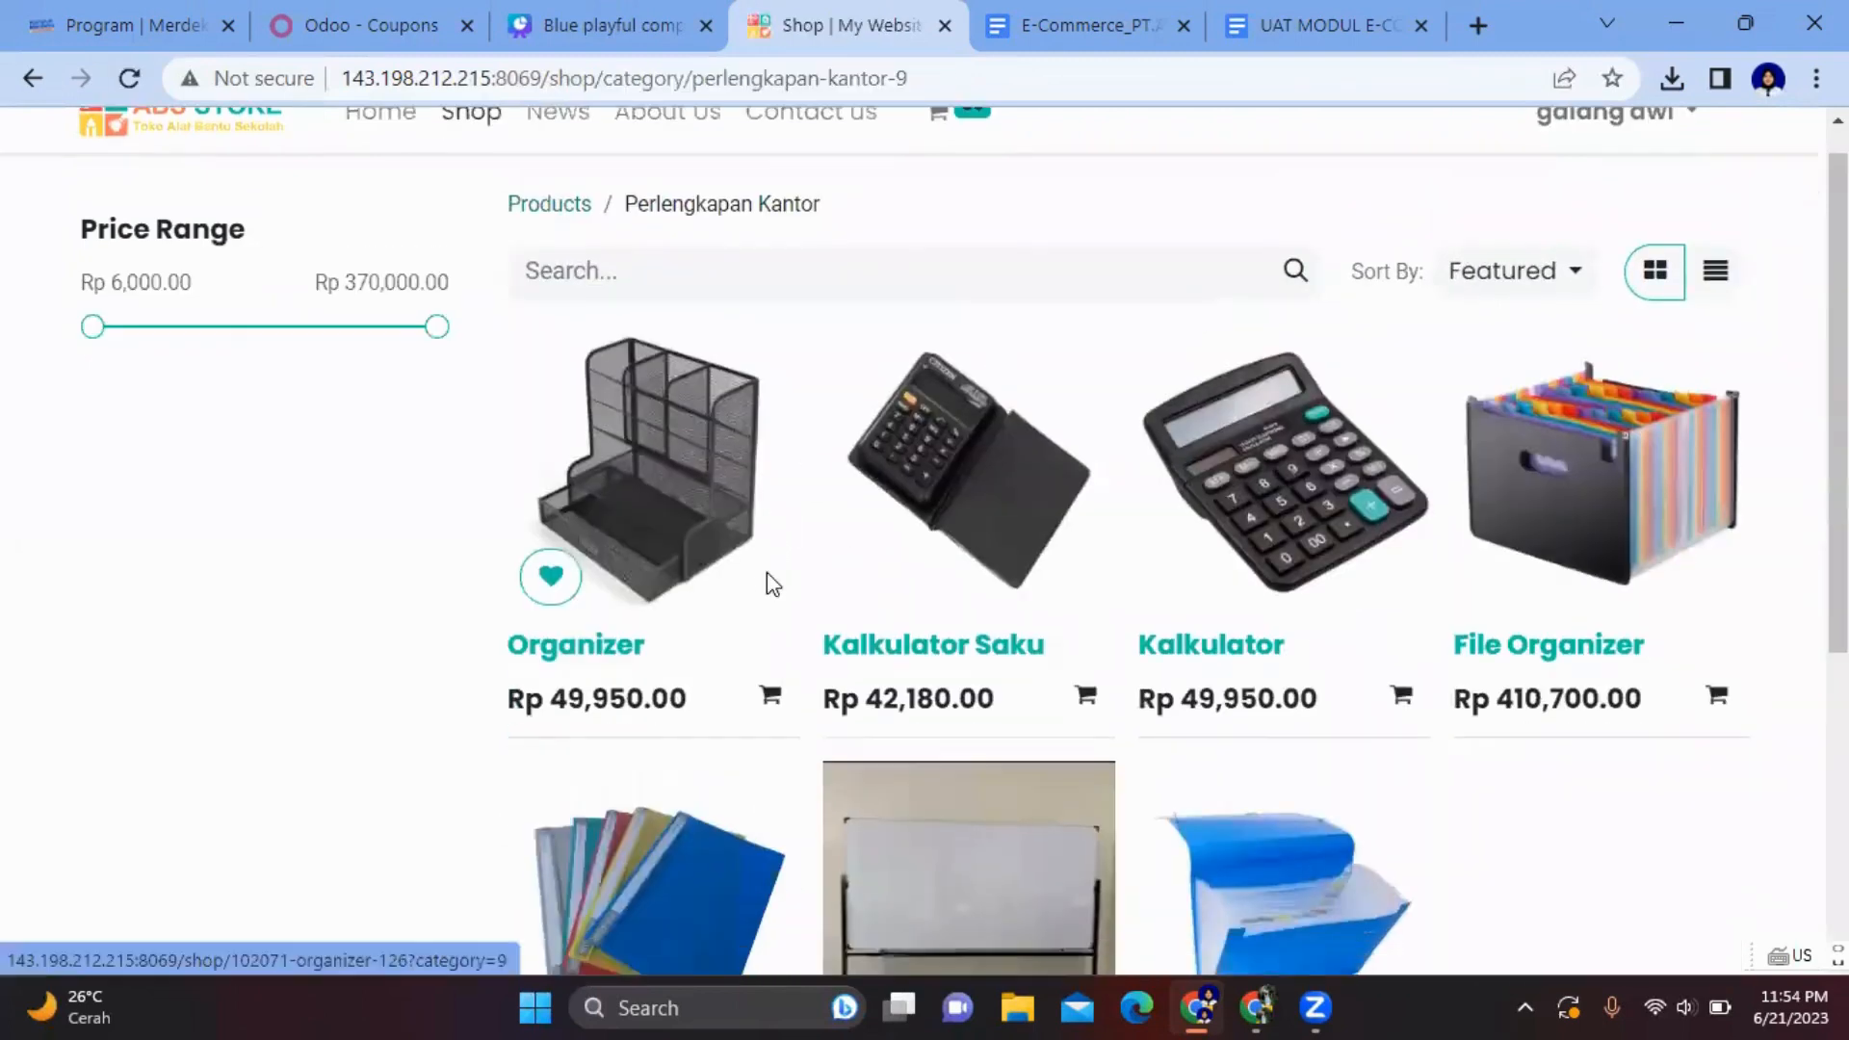
{"action": "scroll", "coordinate": [771, 578], "scroll_direction": "down", "scroll_amount": 4}
{"action": "left_click", "coordinate": [1606, 248]}
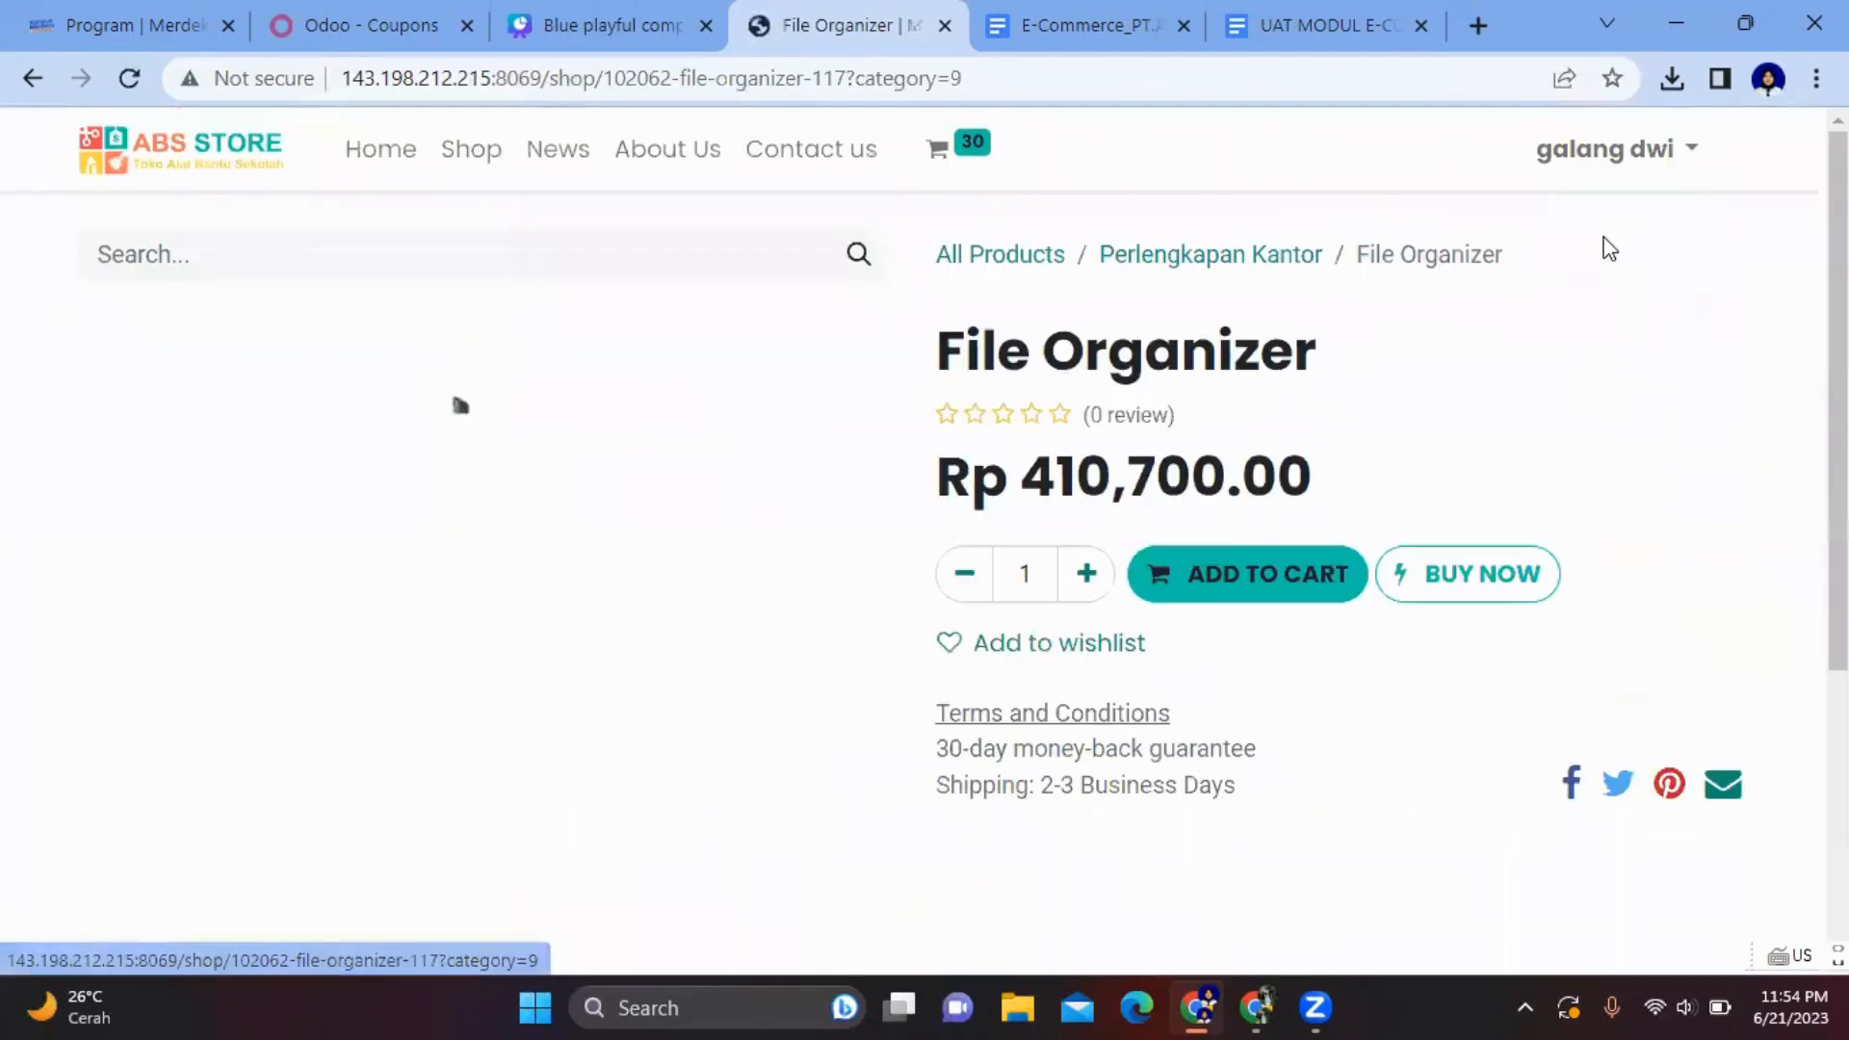
{"action": "left_click", "coordinate": [1085, 575]}
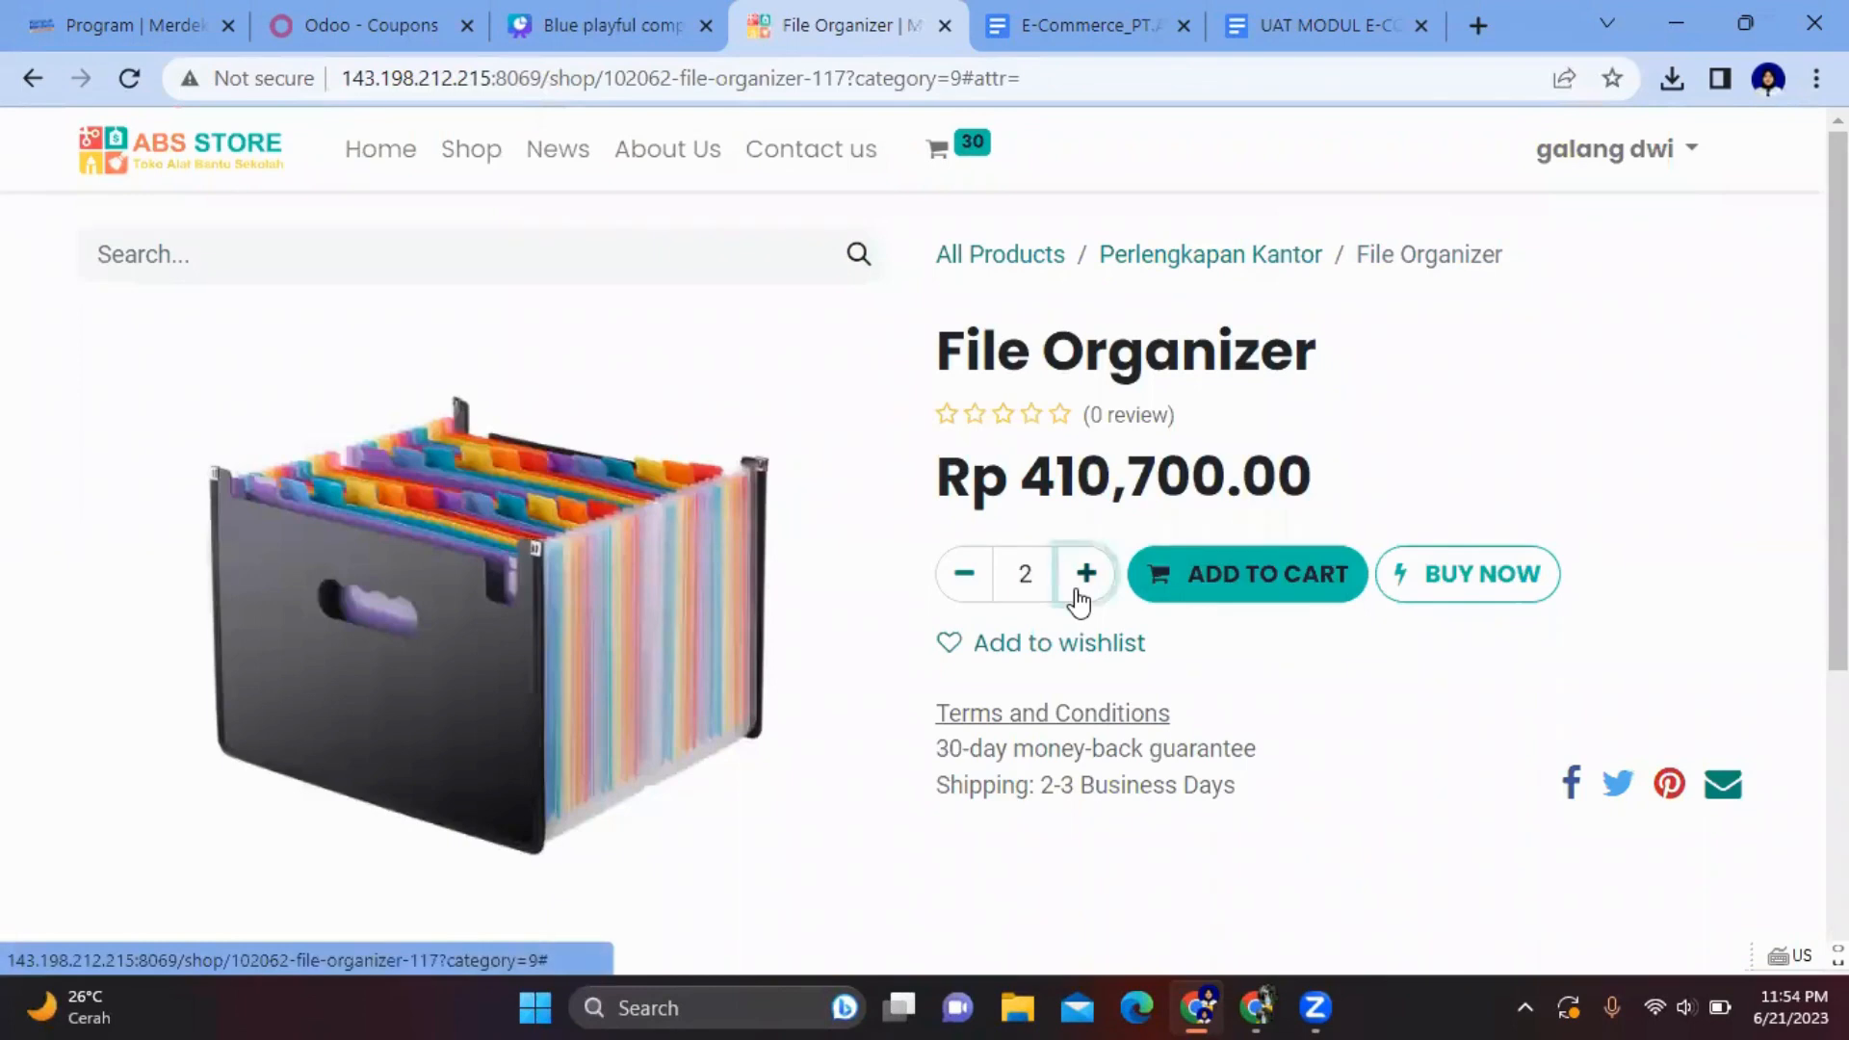
{"action": "left_click", "coordinate": [1264, 569]}
{"action": "left_click", "coordinate": [346, 737]}
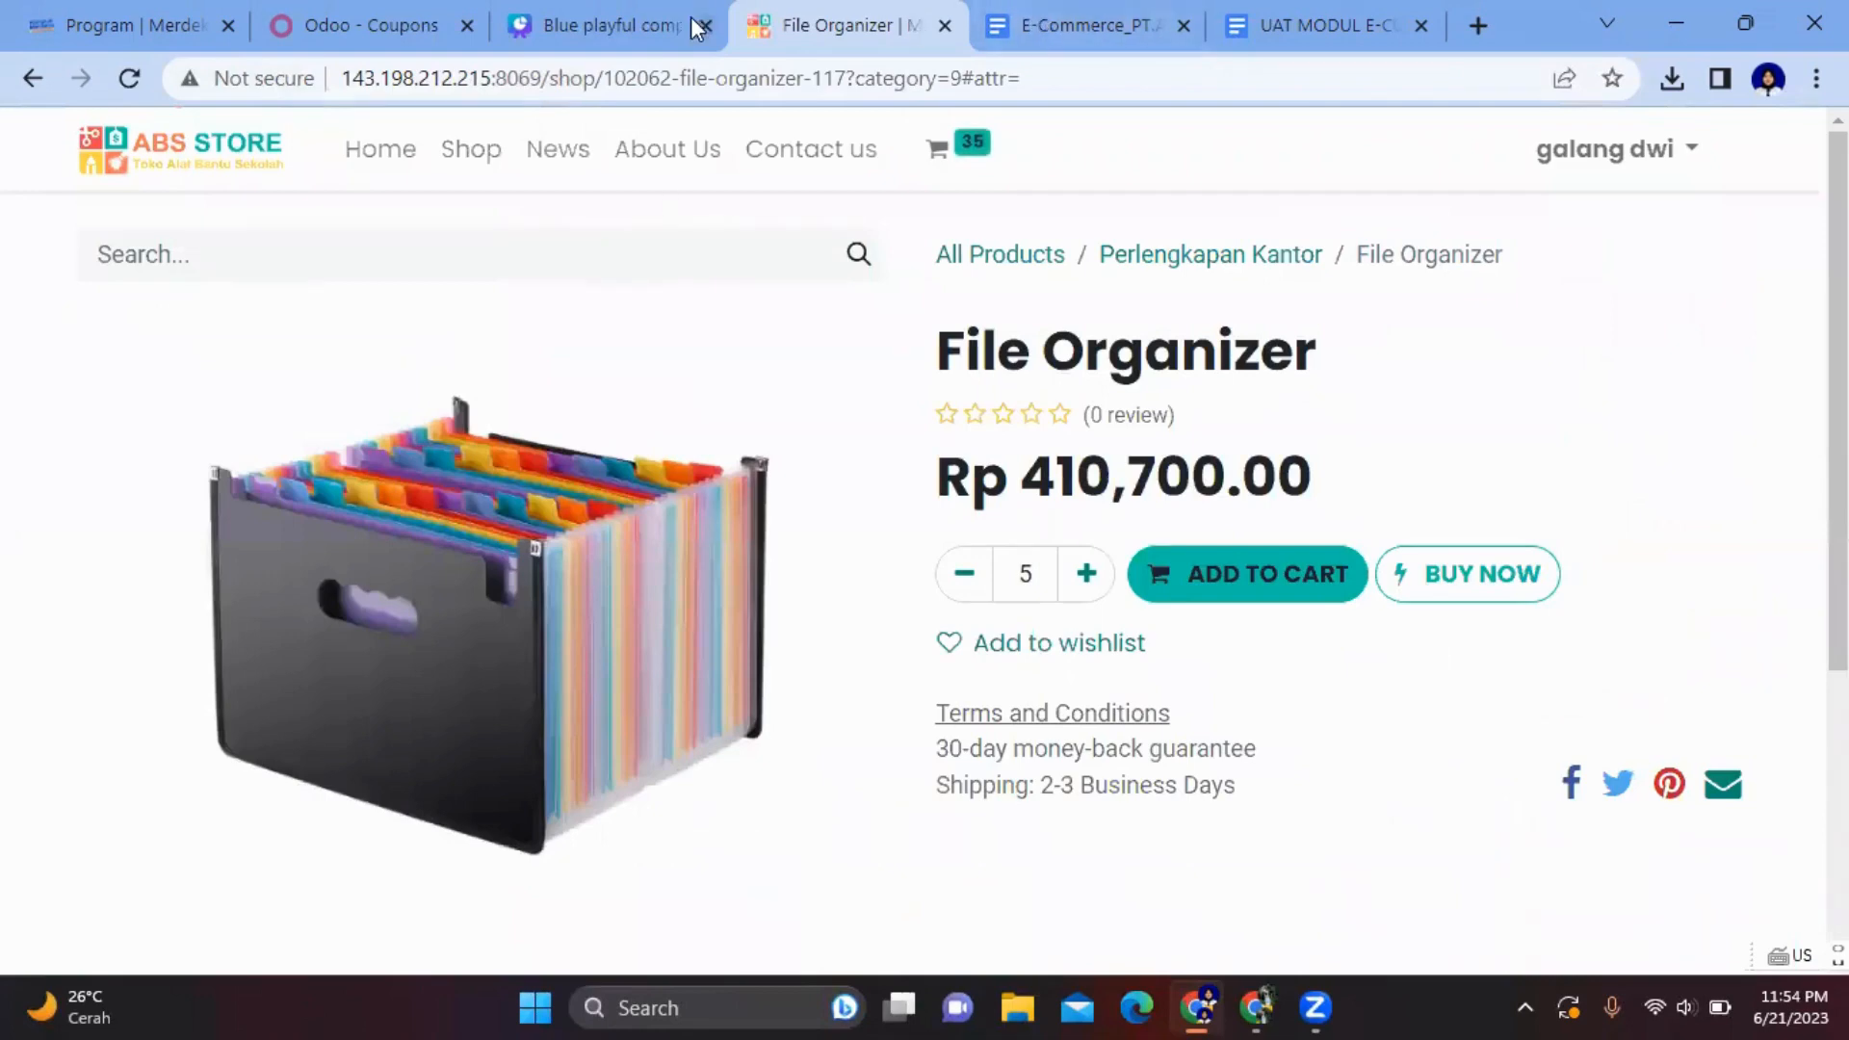
- Check the shopping list in the presentation, then return to All Products
{"action": "left_click", "coordinate": [593, 27]}
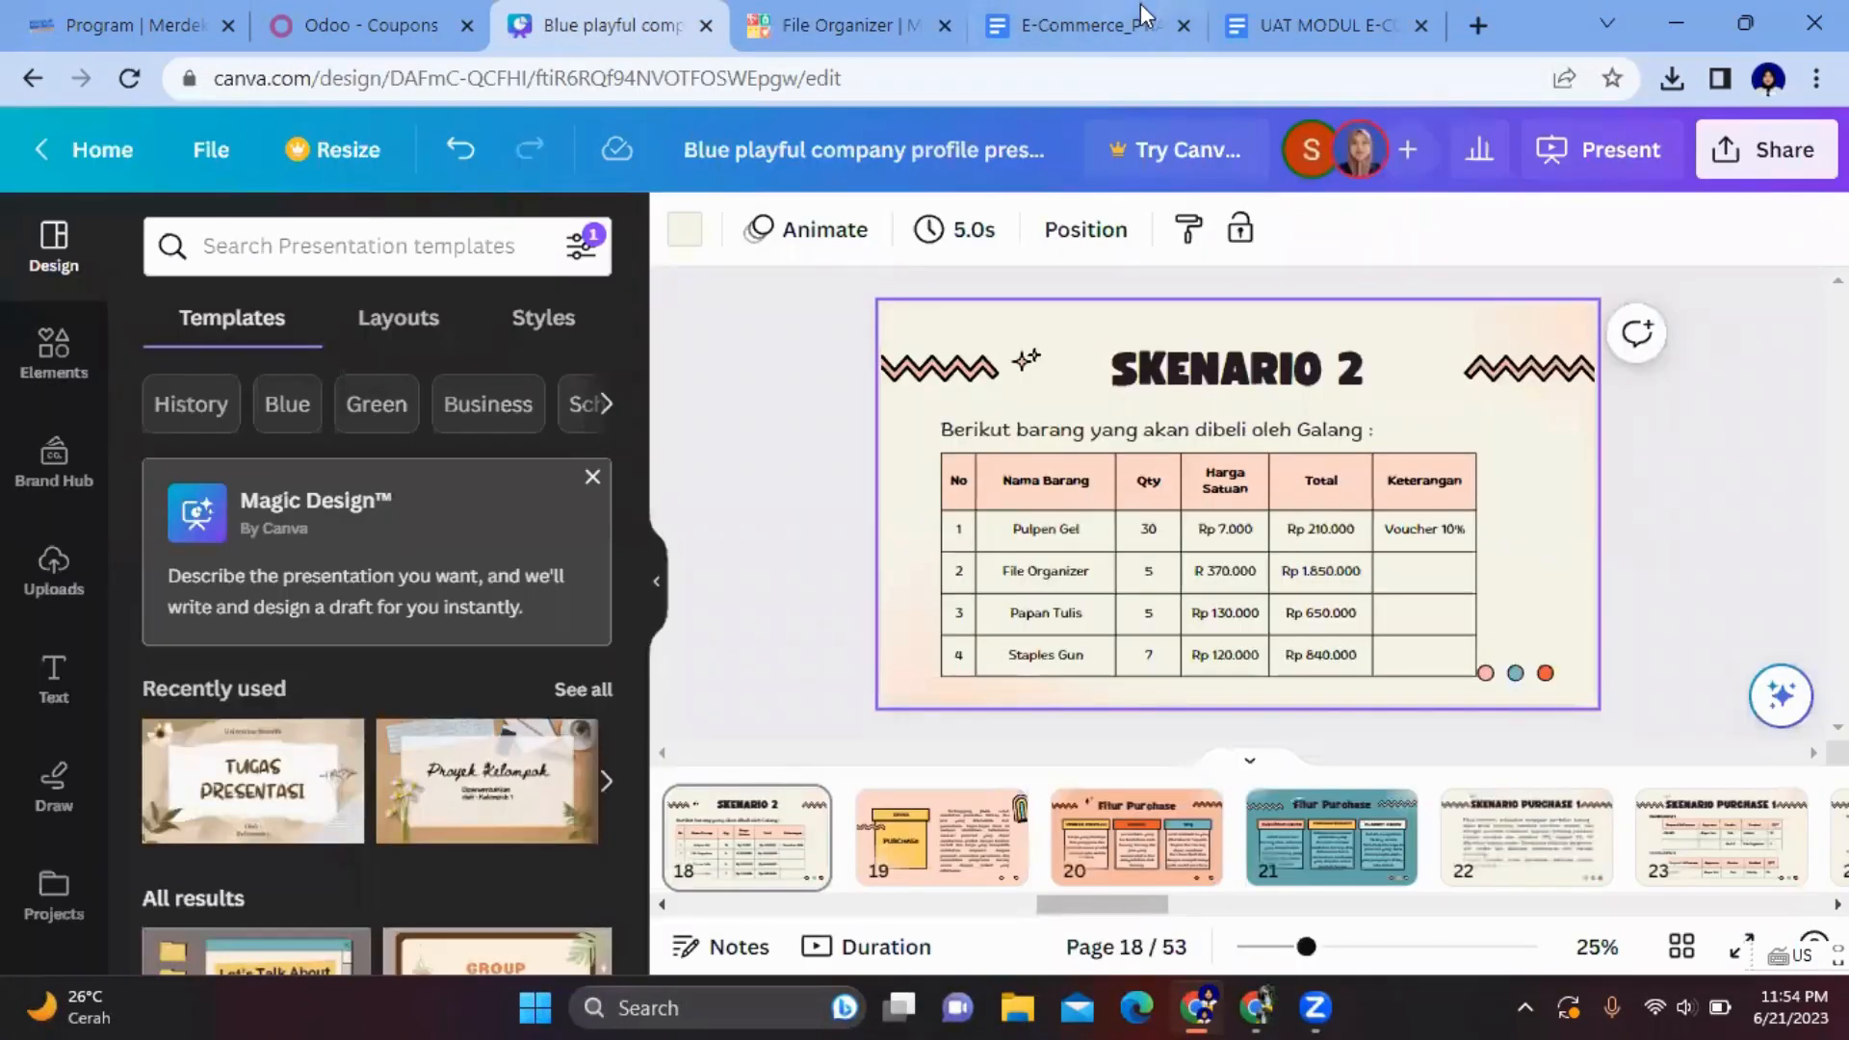
{"action": "left_click", "coordinate": [839, 23]}
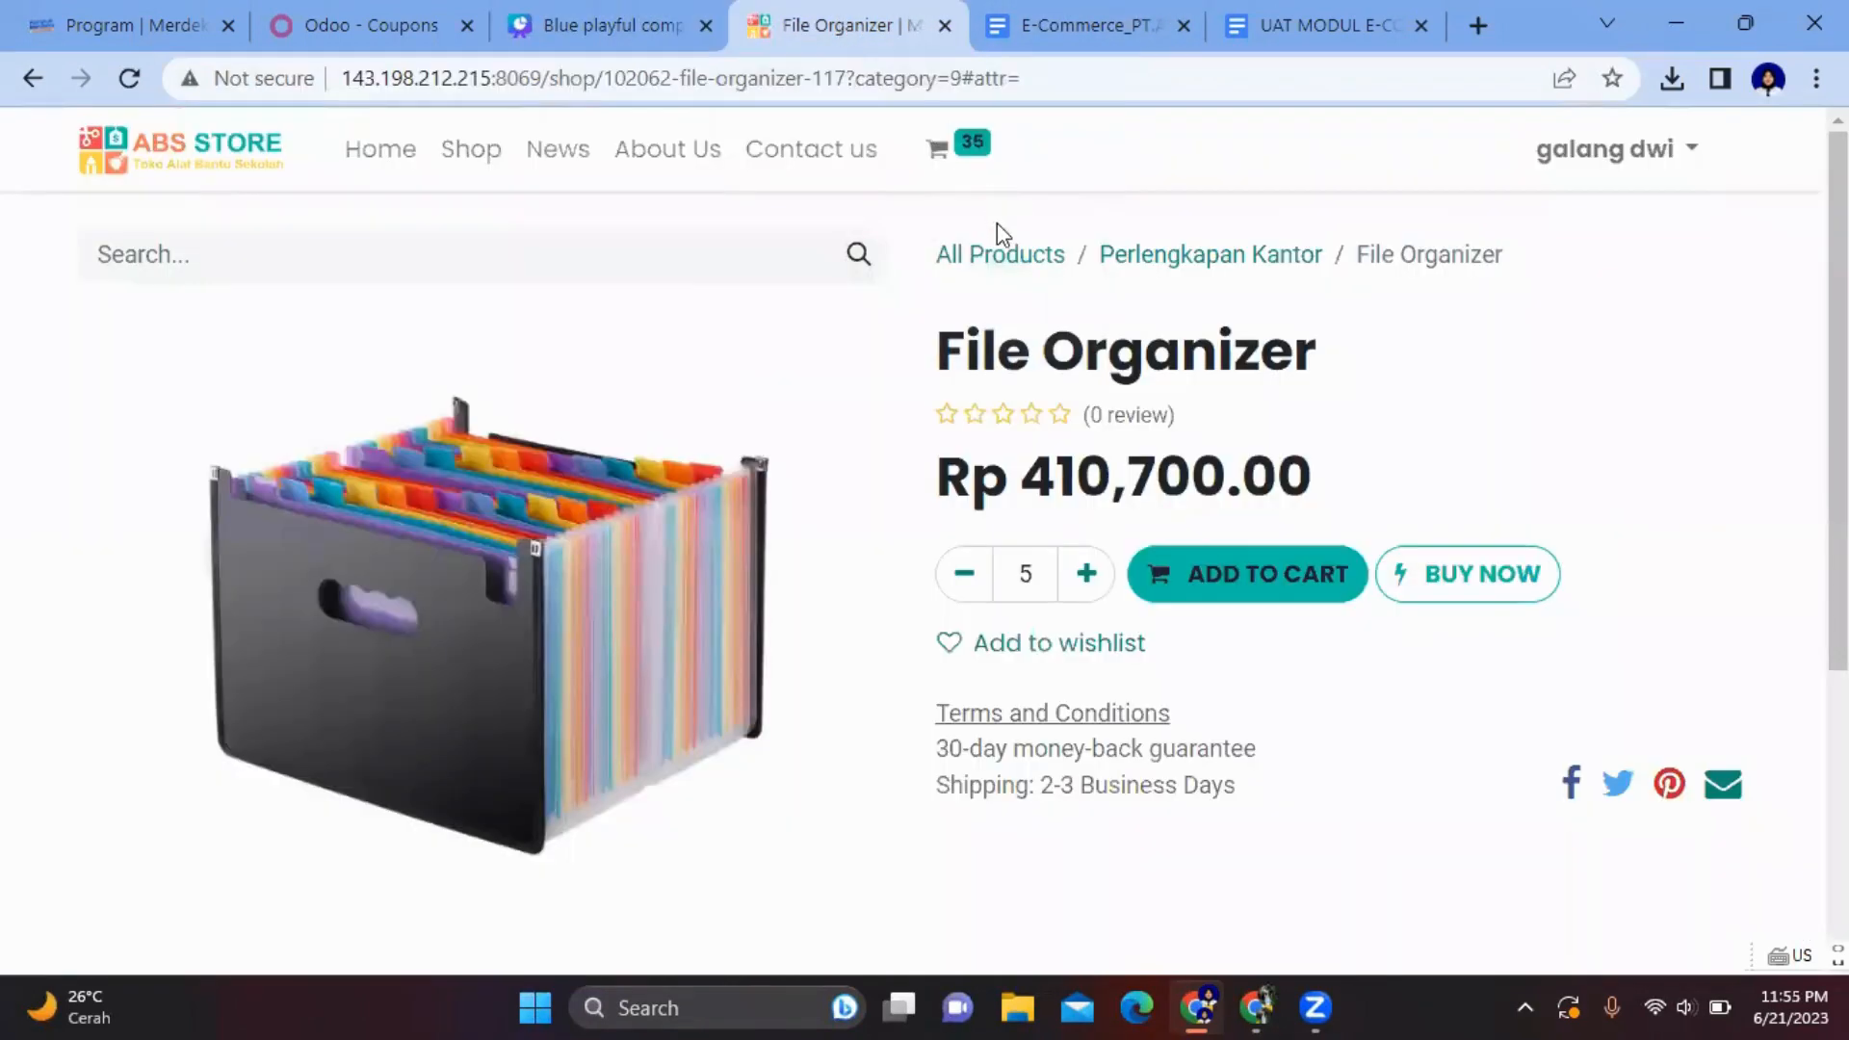
{"action": "left_click", "coordinate": [1003, 255]}
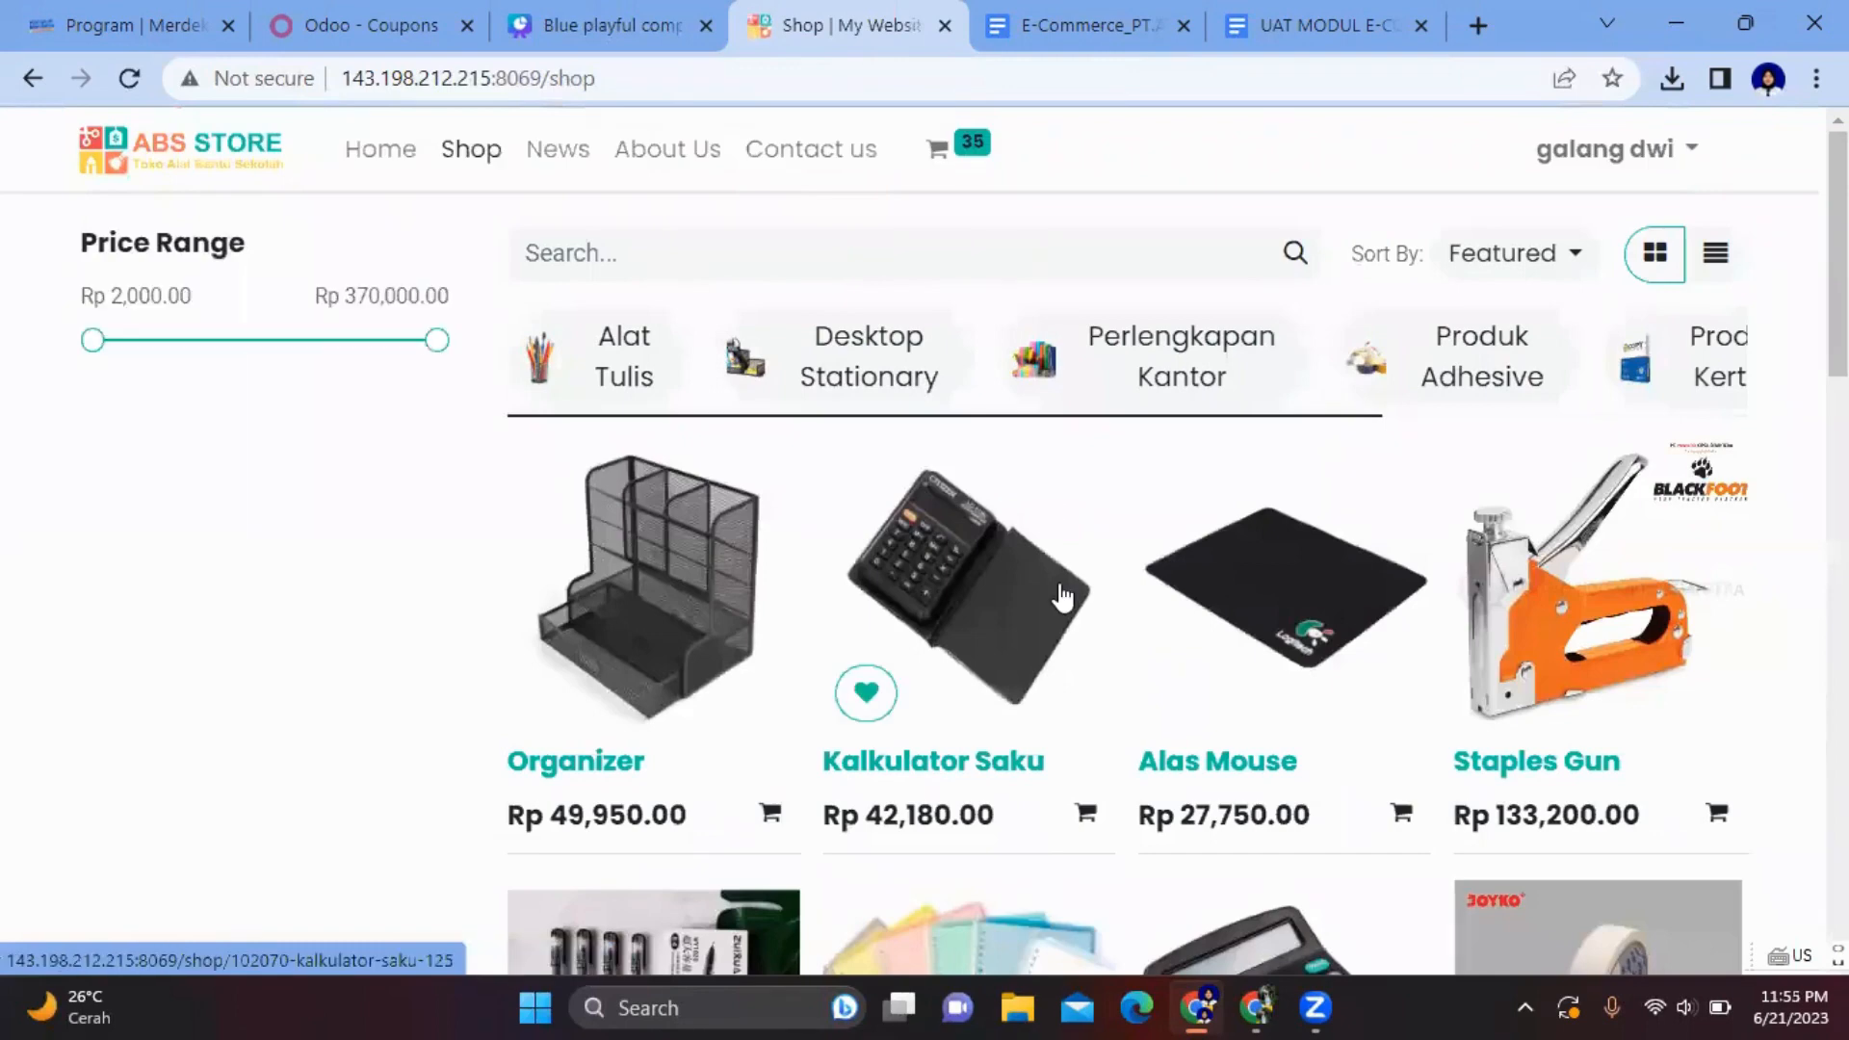
- Filter to Perlengkapan Kantor and add 5 Papan Tulis to the cart
{"action": "scroll", "coordinate": [1059, 597], "scroll_direction": "down", "scroll_amount": 3}
{"action": "scroll", "coordinate": [1060, 597], "scroll_direction": "up", "scroll_amount": 3}
{"action": "scroll", "coordinate": [1383, 383], "scroll_direction": "right", "scroll_amount": 3}
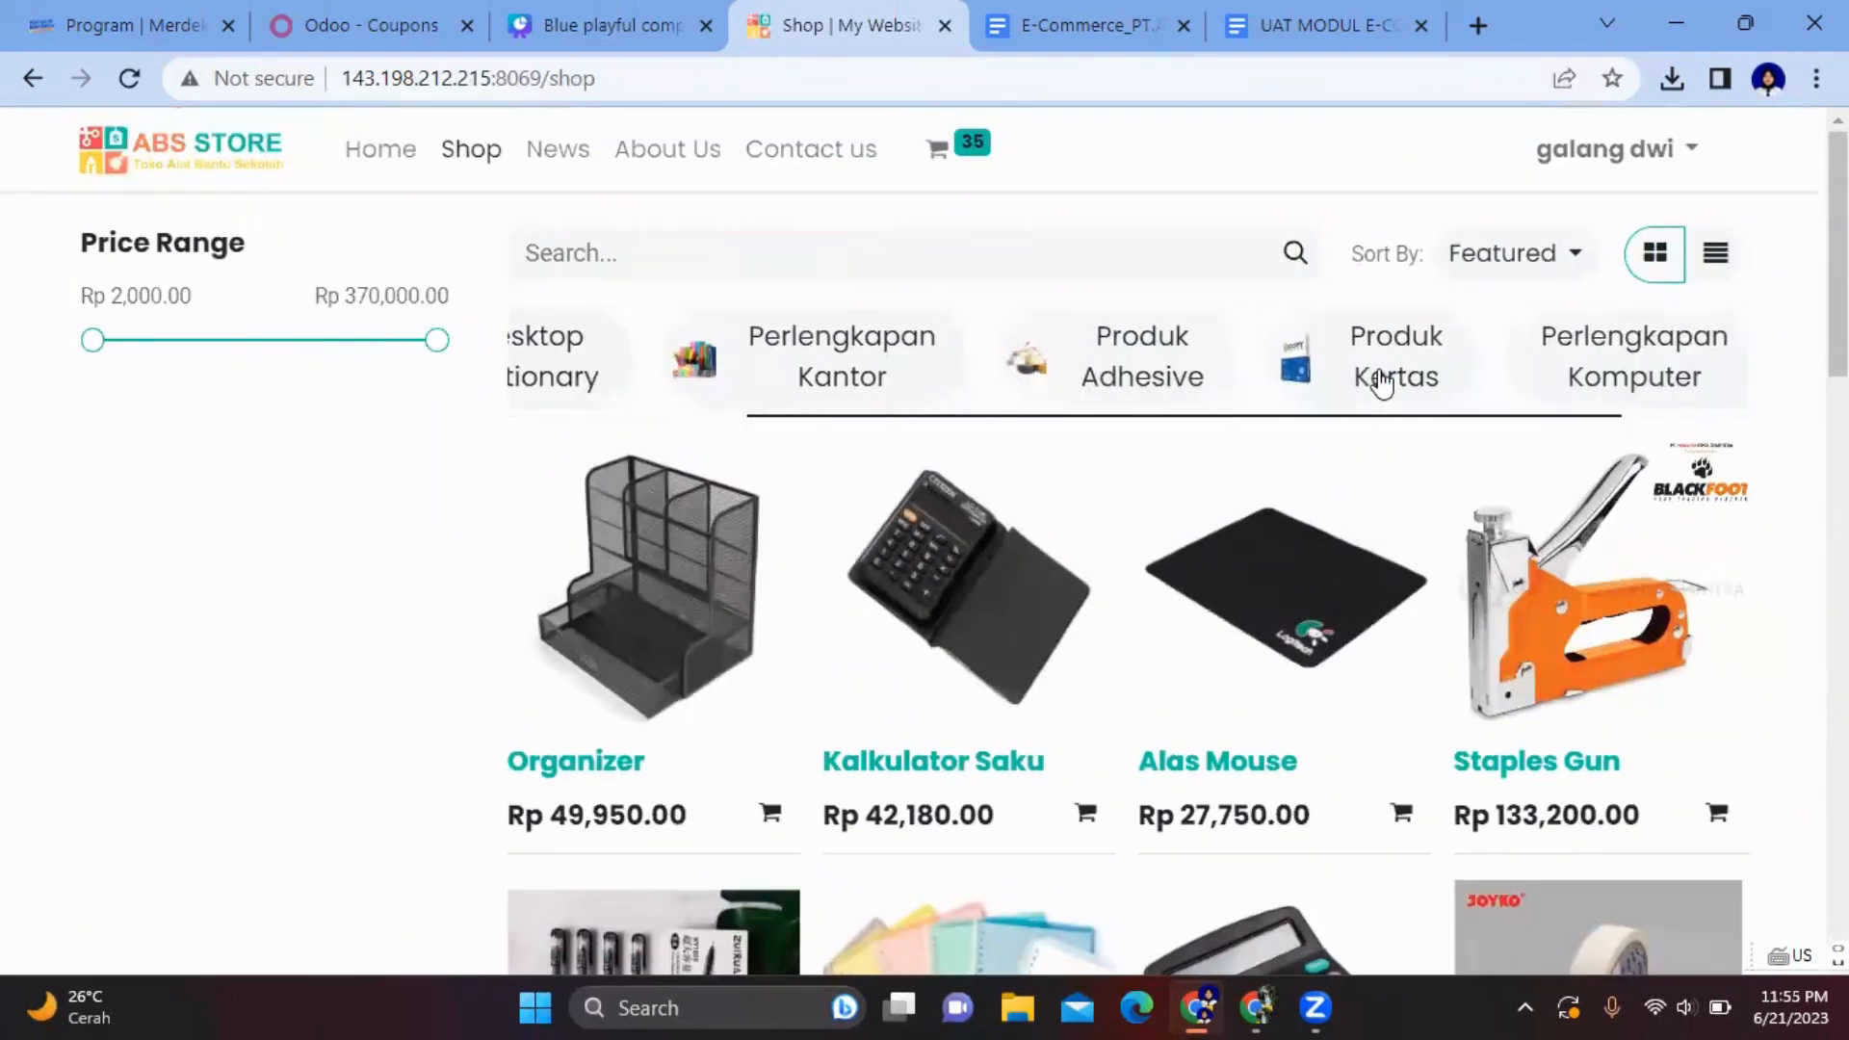
{"action": "left_click", "coordinate": [953, 358]}
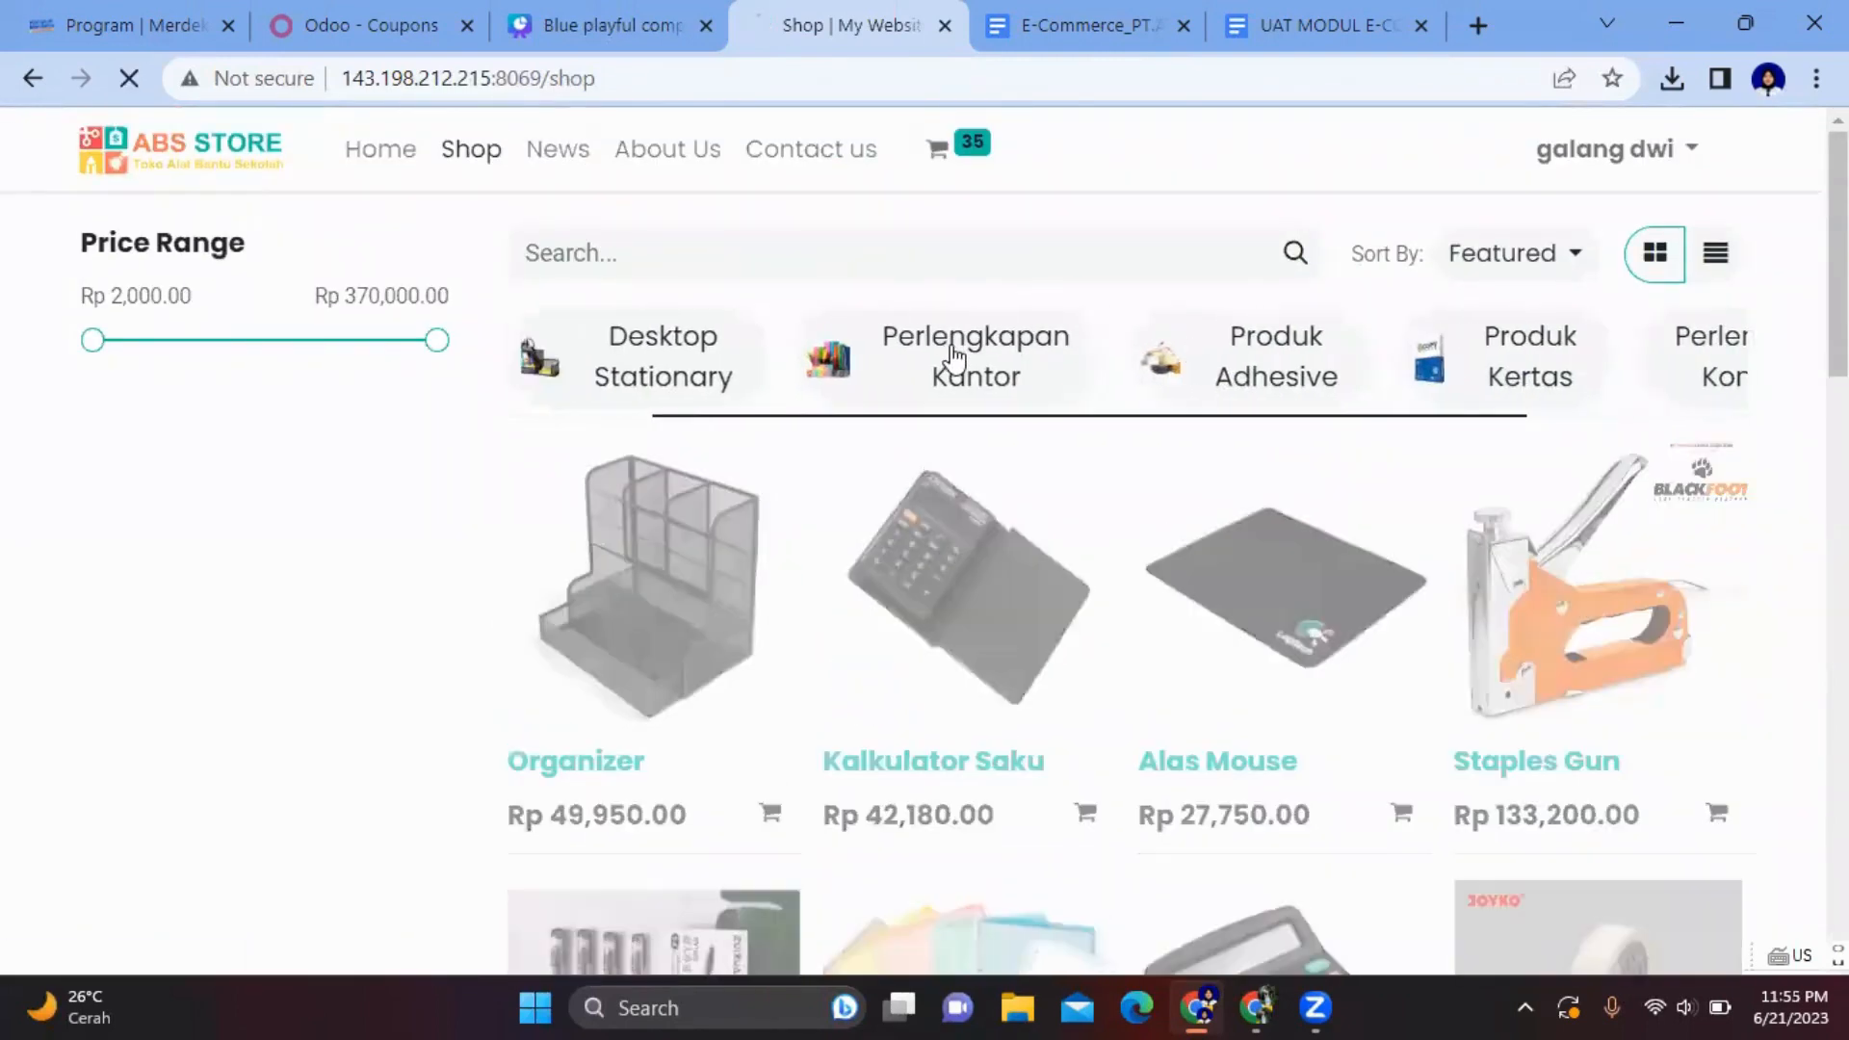
{"action": "scroll", "coordinate": [934, 706], "scroll_direction": "down", "scroll_amount": 3}
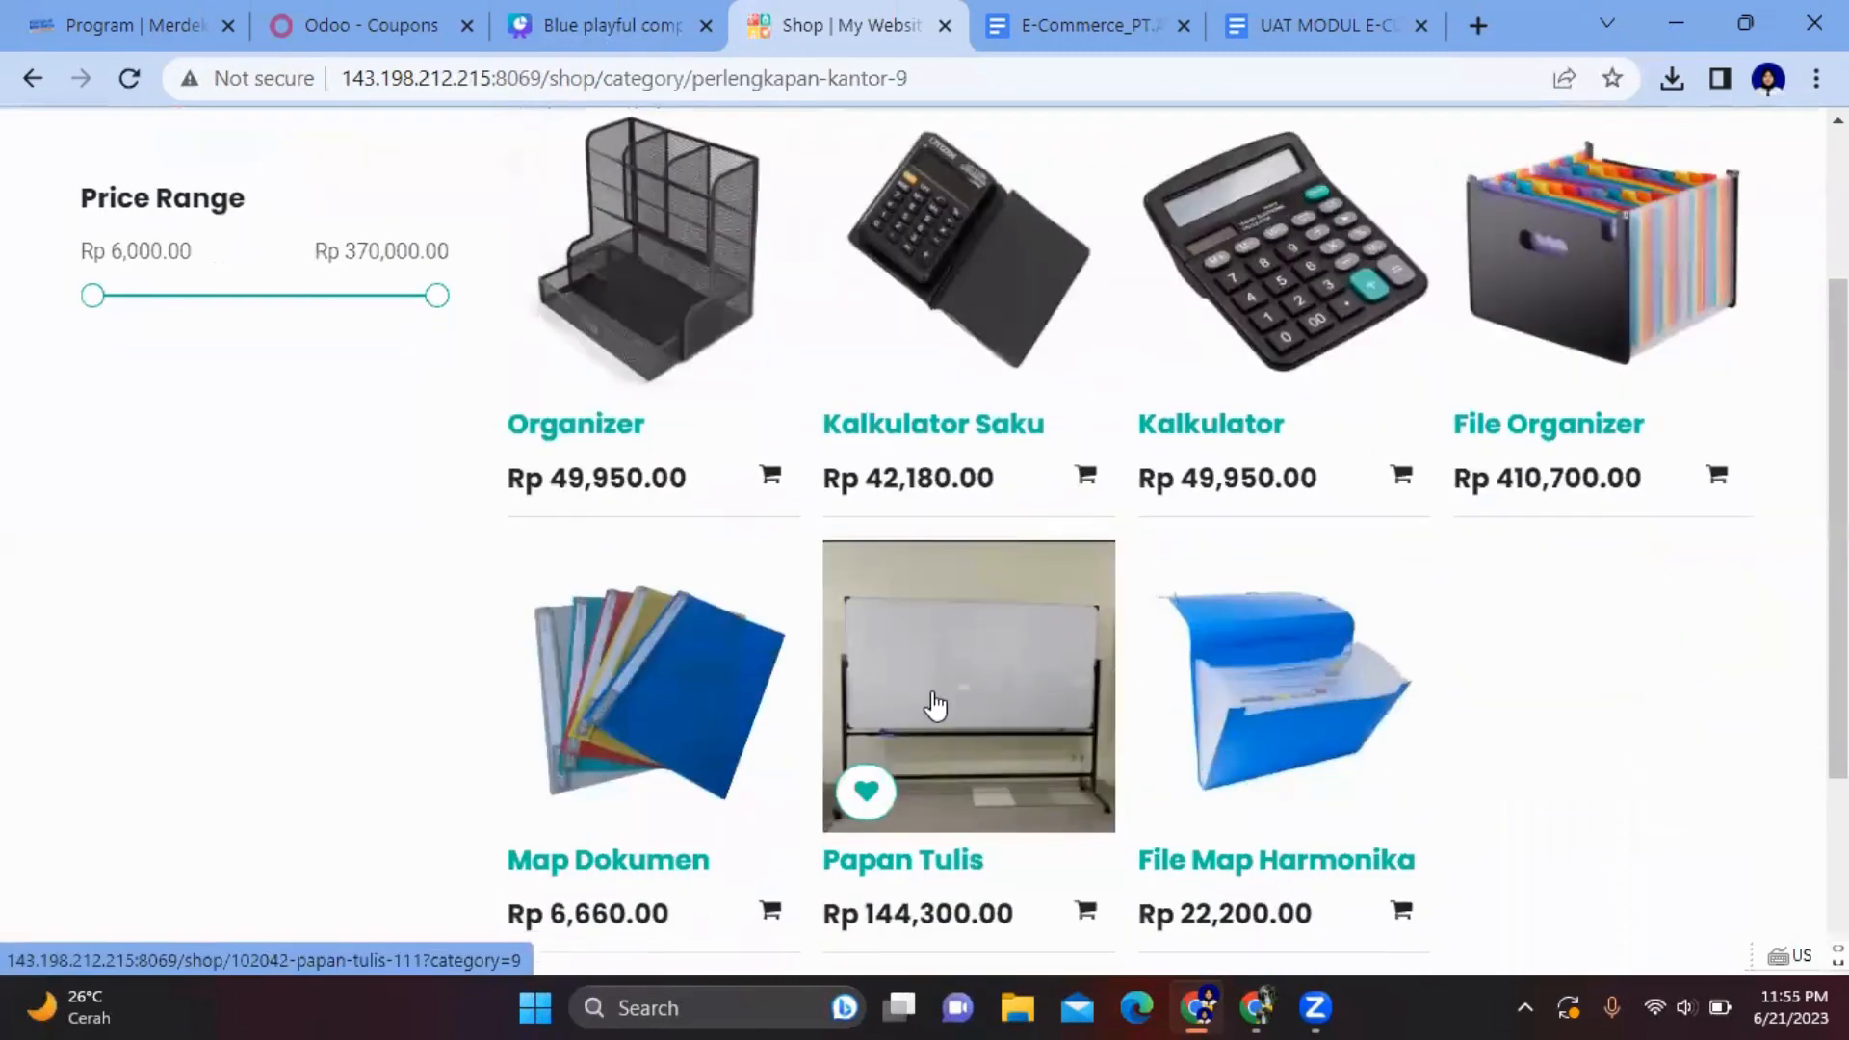
{"action": "left_click", "coordinate": [934, 706]}
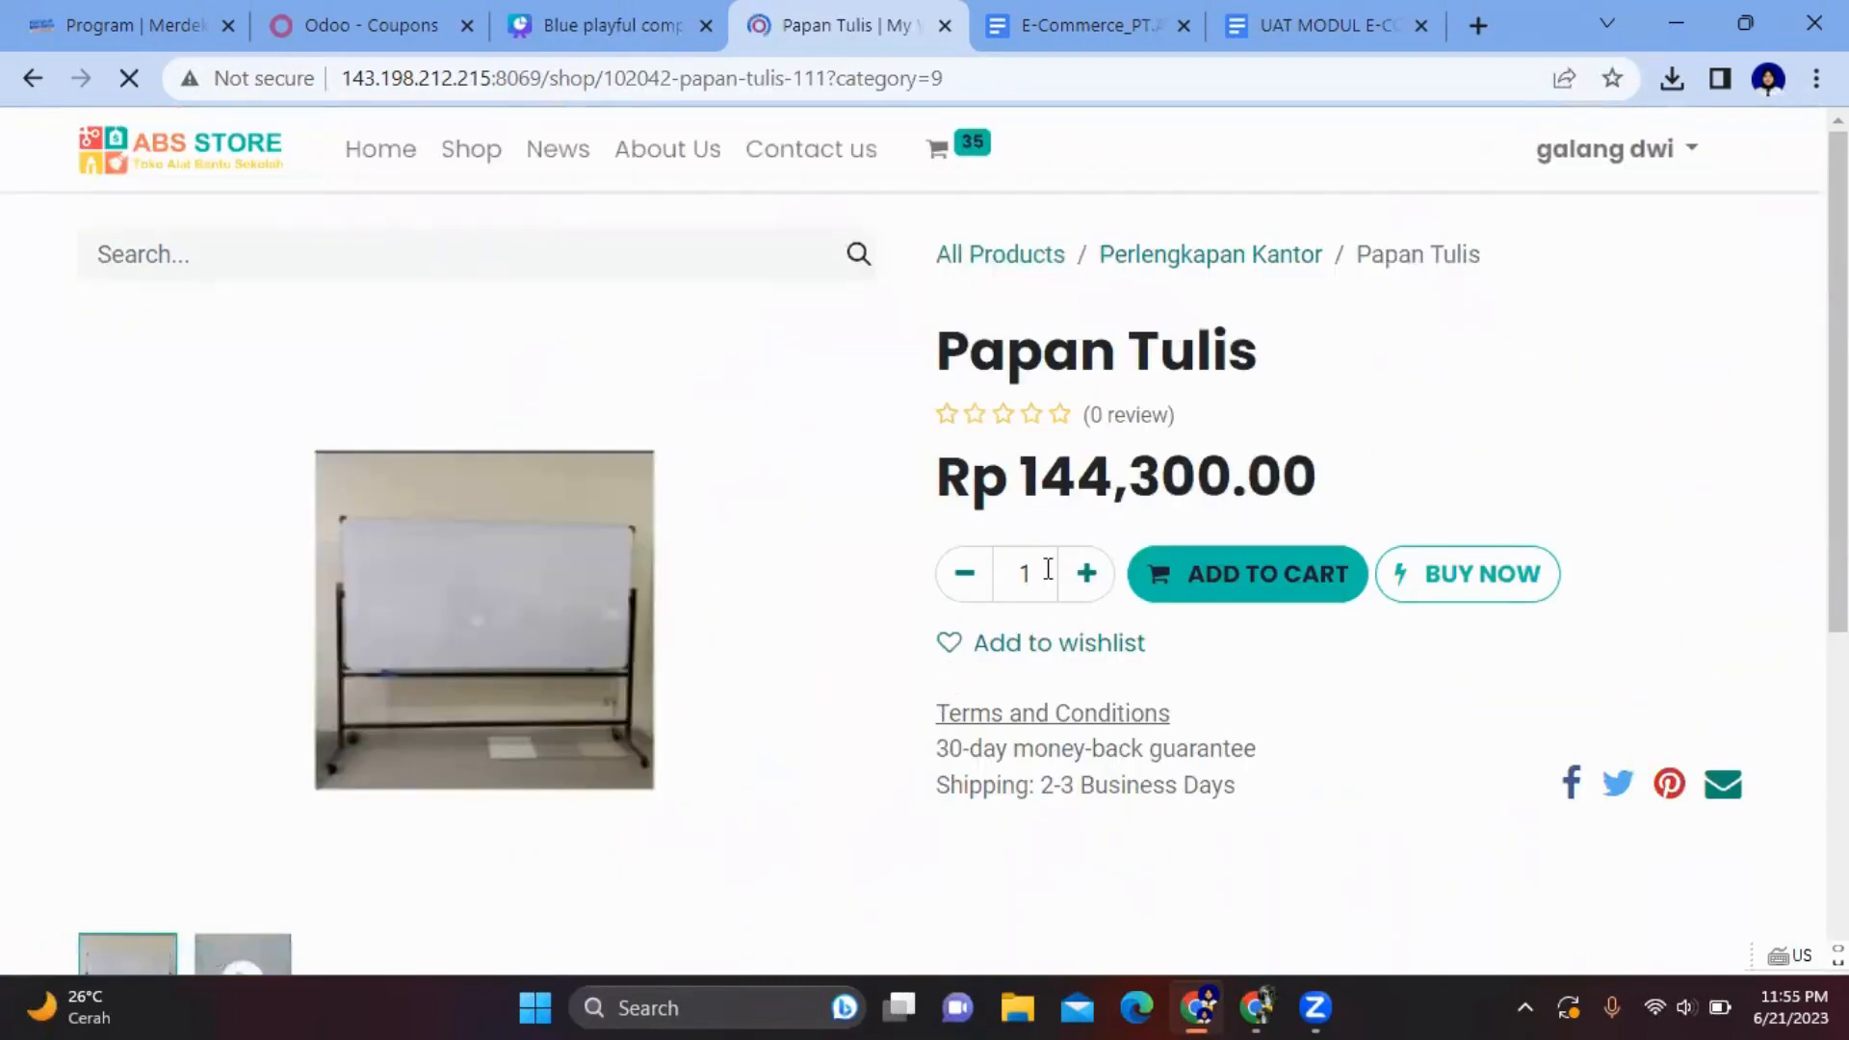
{"action": "left_click", "coordinate": [1048, 569]}
{"action": "key", "text": "BackSpace"}
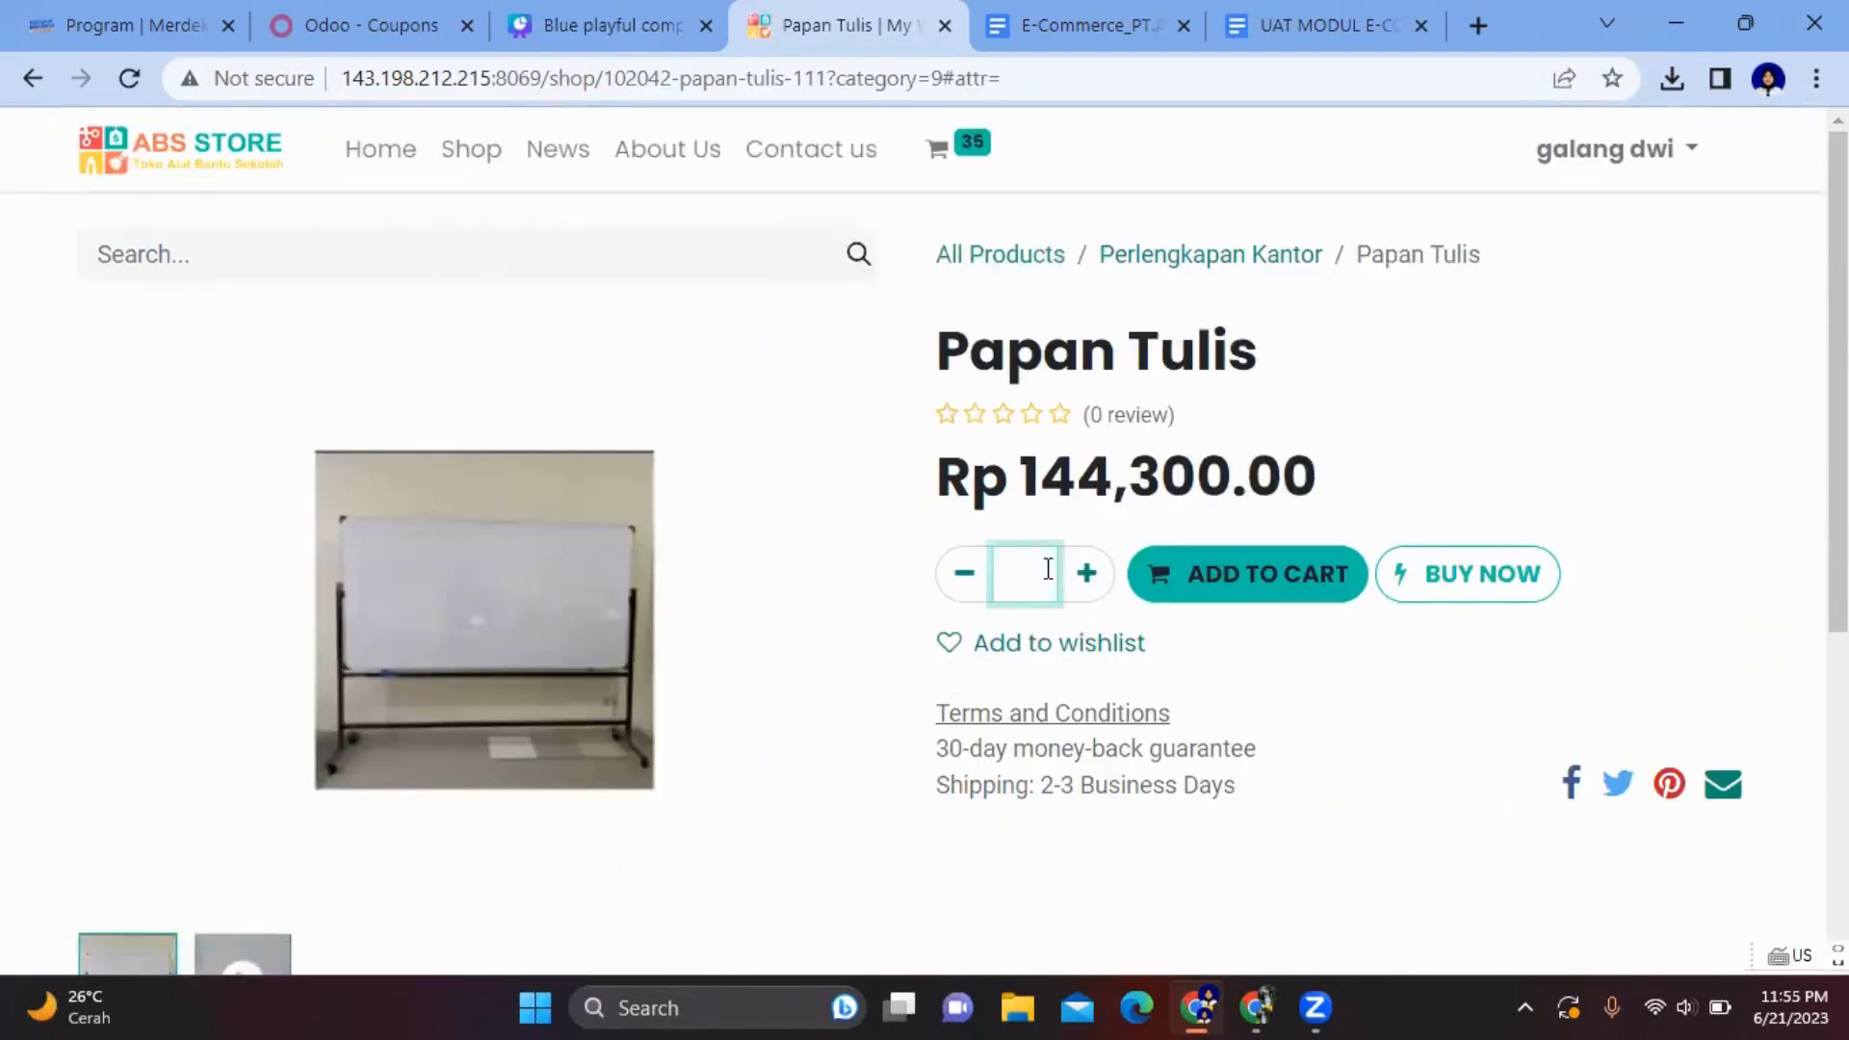
{"action": "type", "text": "5"}
{"action": "left_click", "coordinate": [1211, 574]}
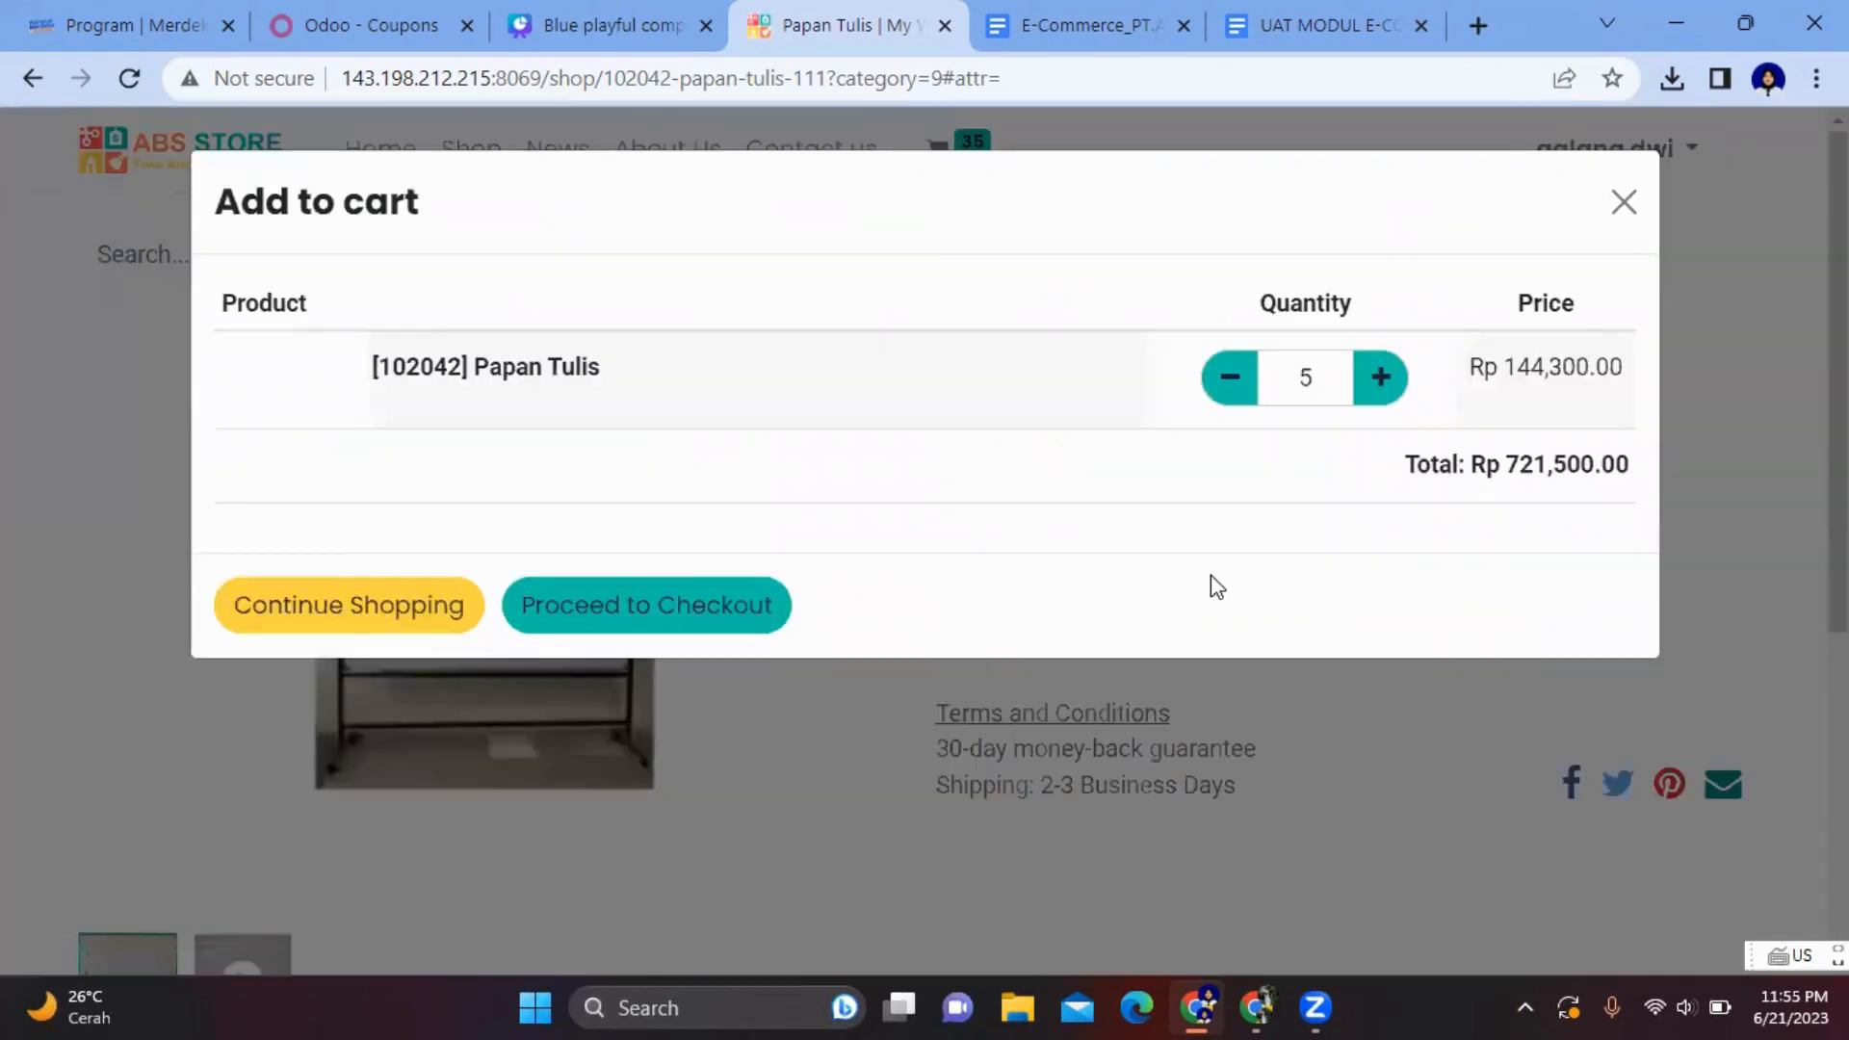
{"action": "left_click", "coordinate": [414, 734]}
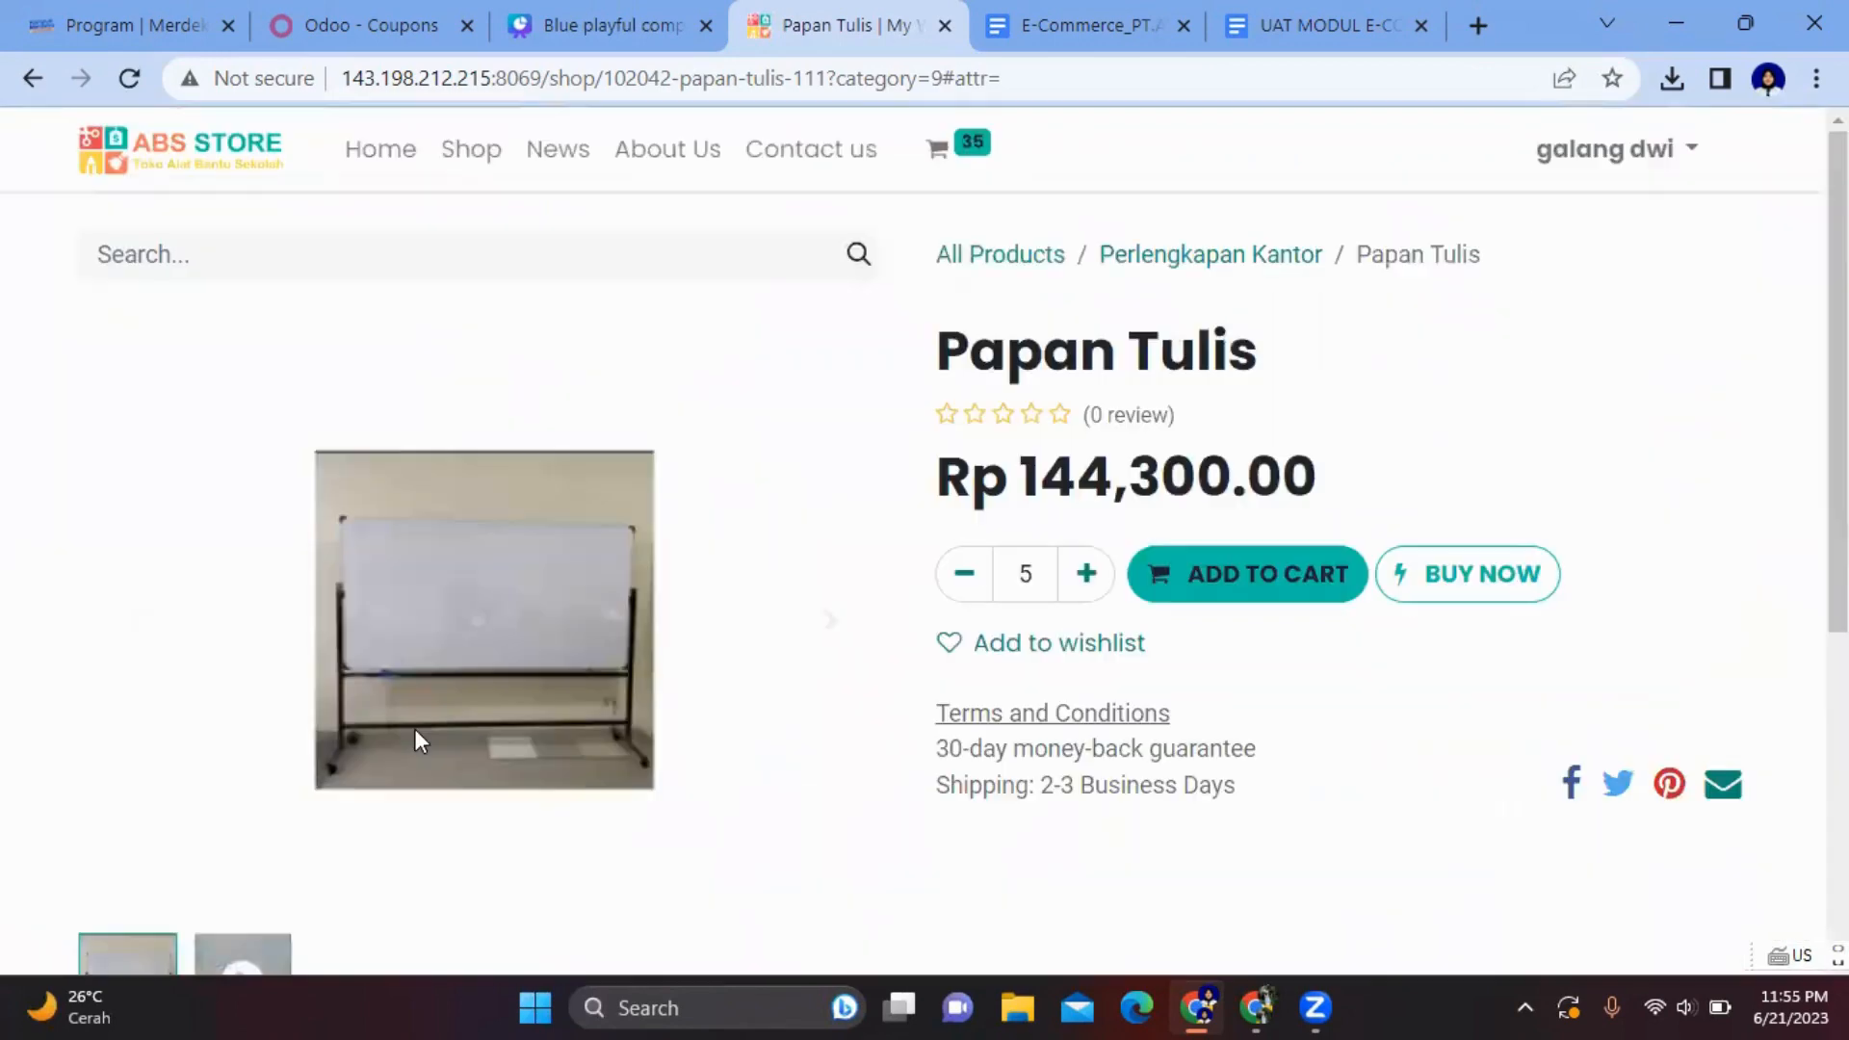
- Add 7 Staples Gun to the cart and continue shopping
{"action": "left_click", "coordinate": [1050, 258]}
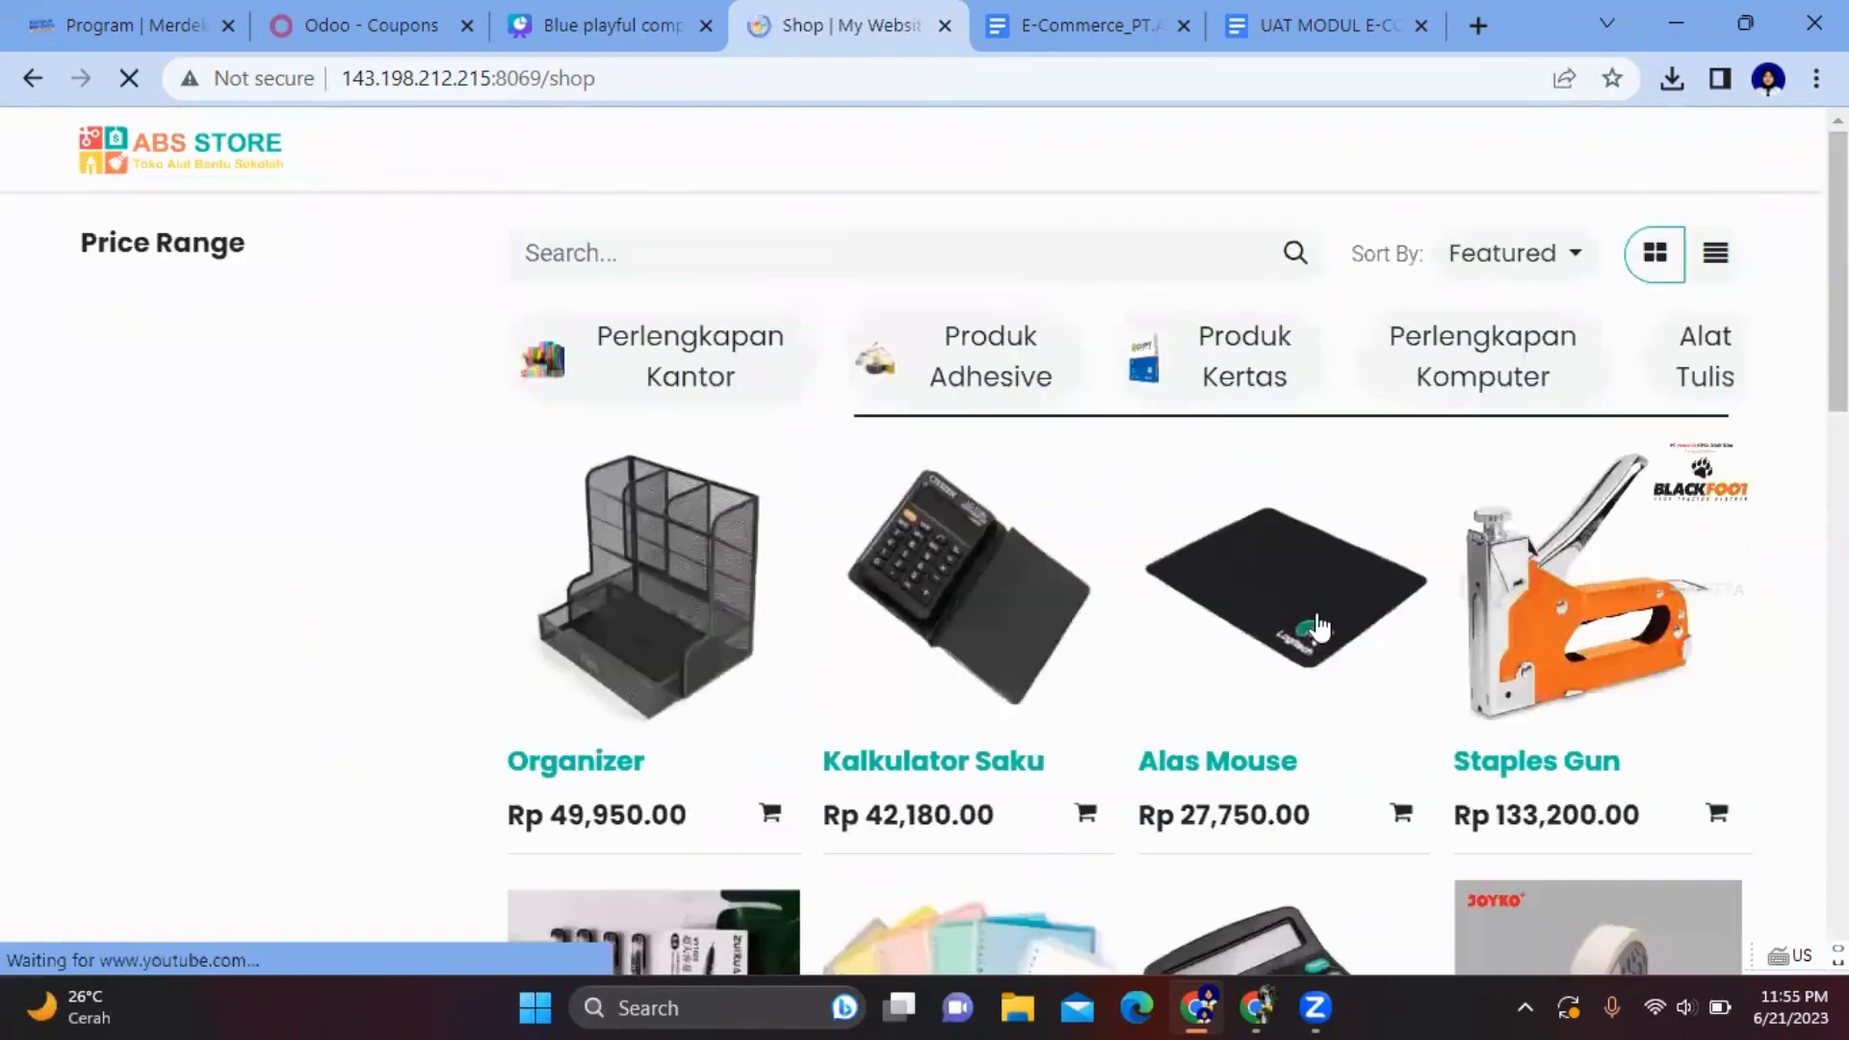
{"action": "left_click", "coordinate": [1638, 539]}
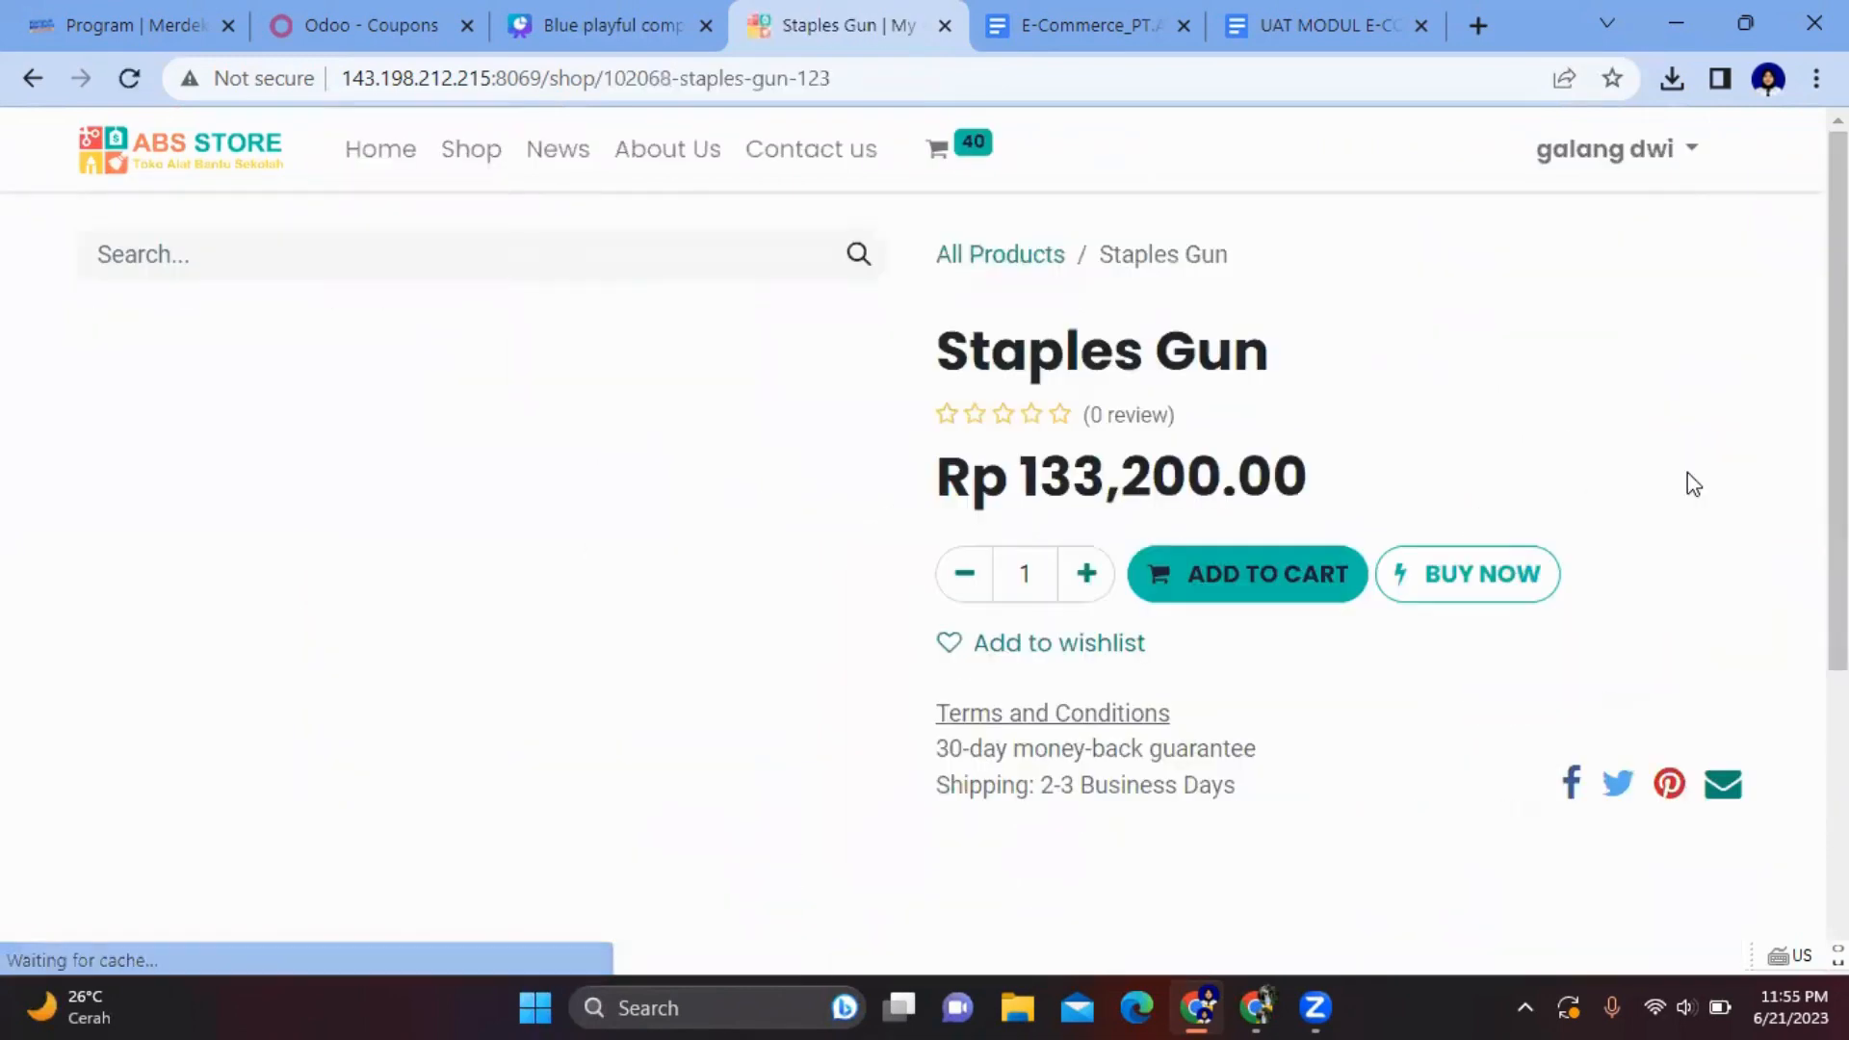
{"action": "left_click", "coordinate": [1051, 567]}
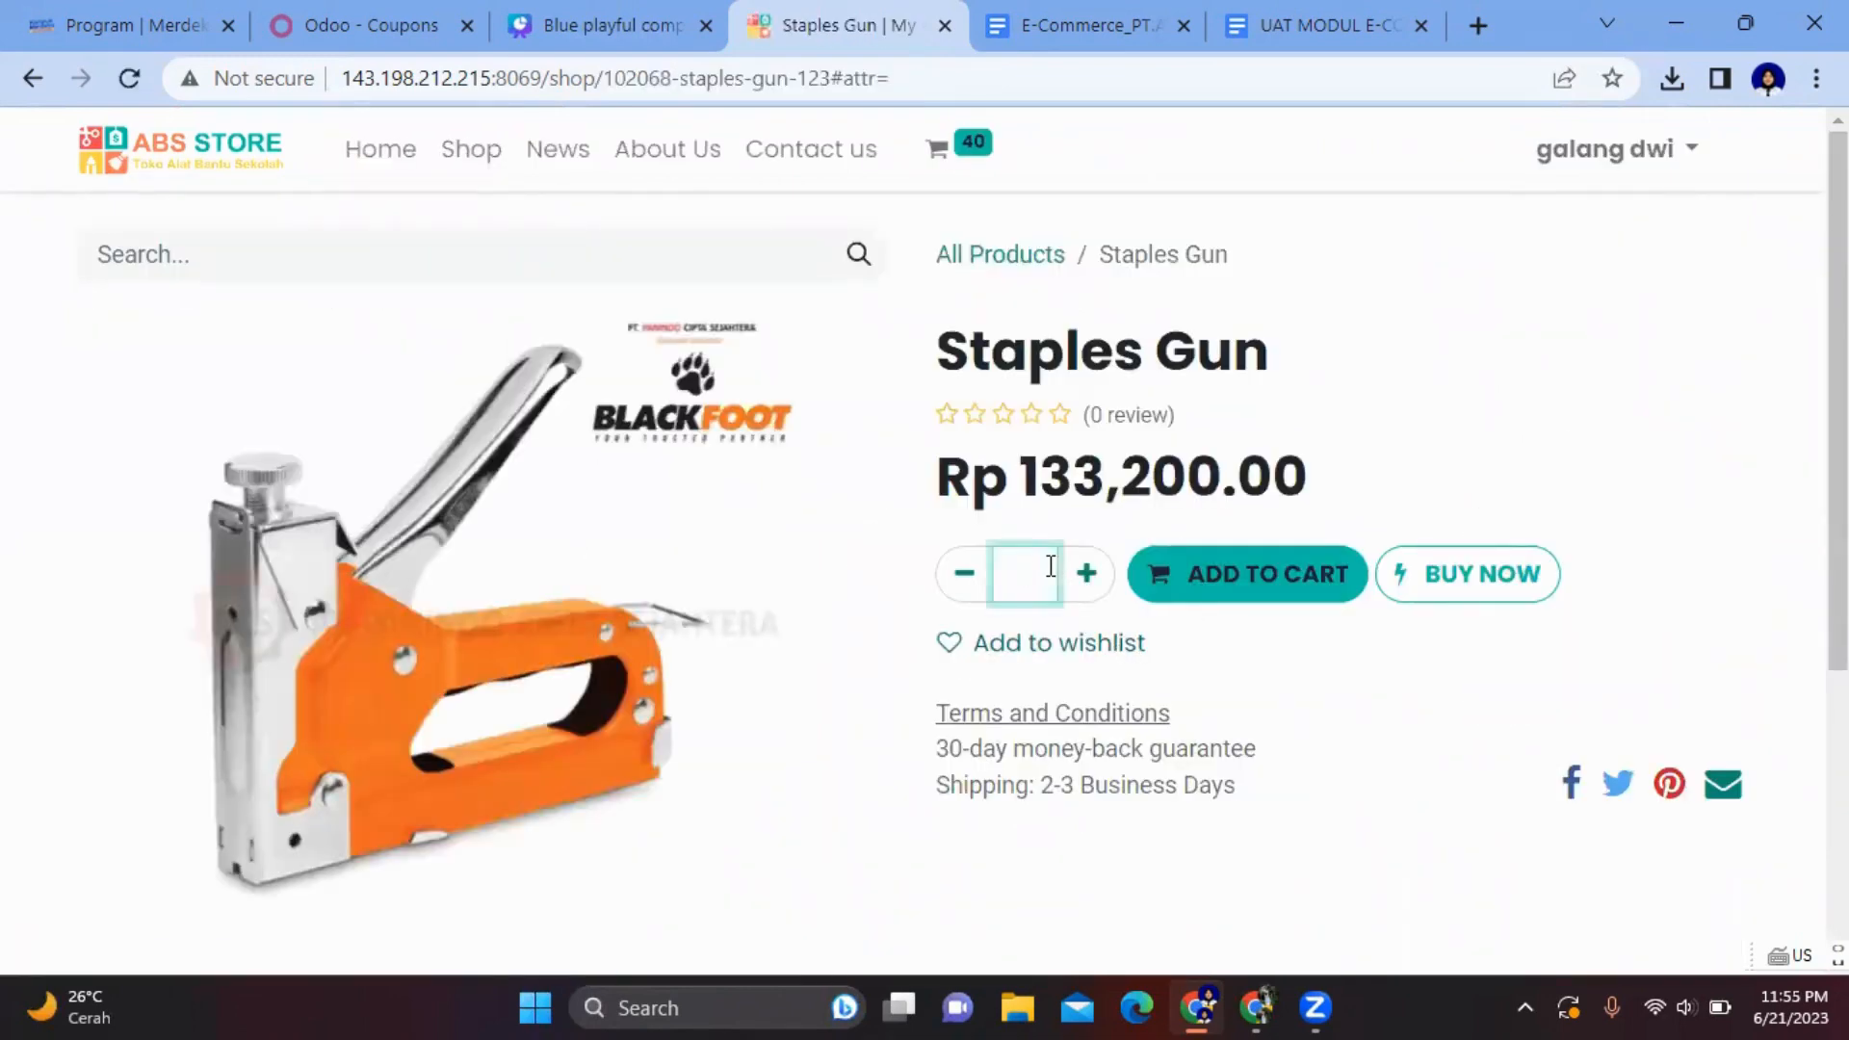
{"action": "type", "text": "7"}
{"action": "left_click", "coordinate": [1192, 599]}
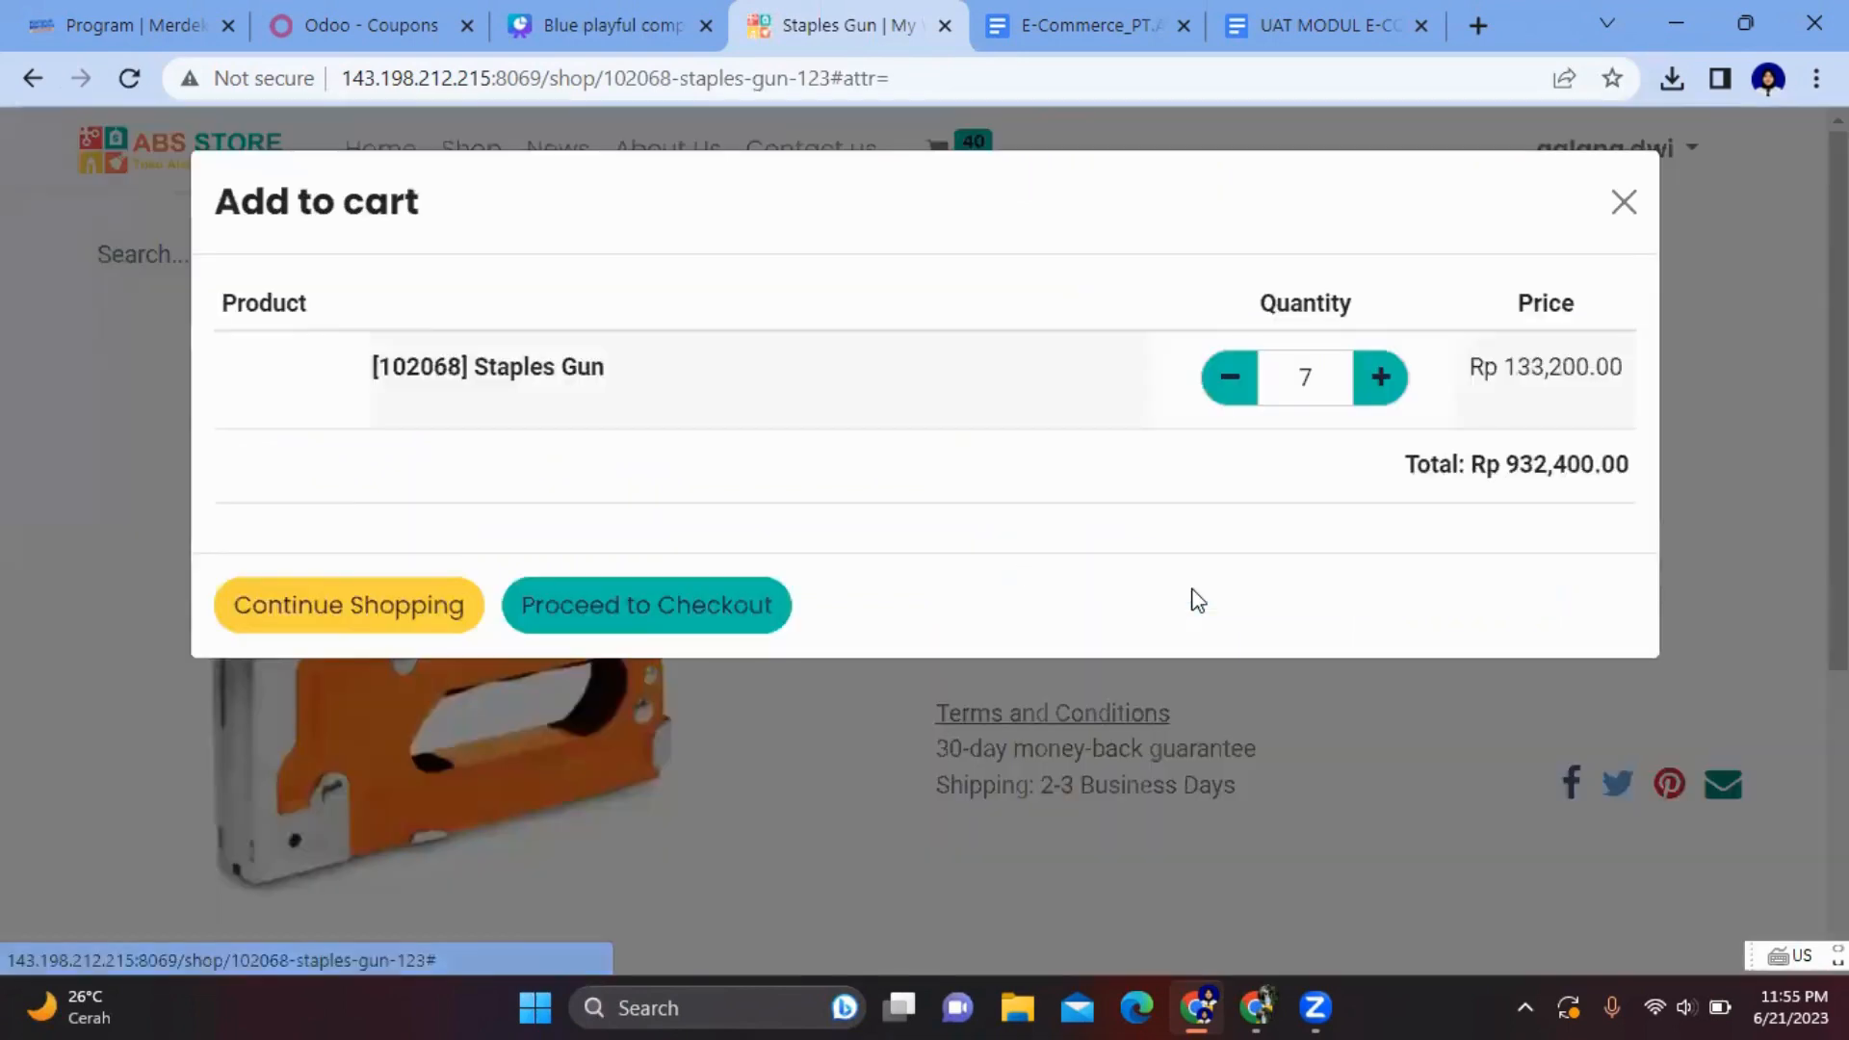
{"action": "left_click", "coordinate": [310, 741]}
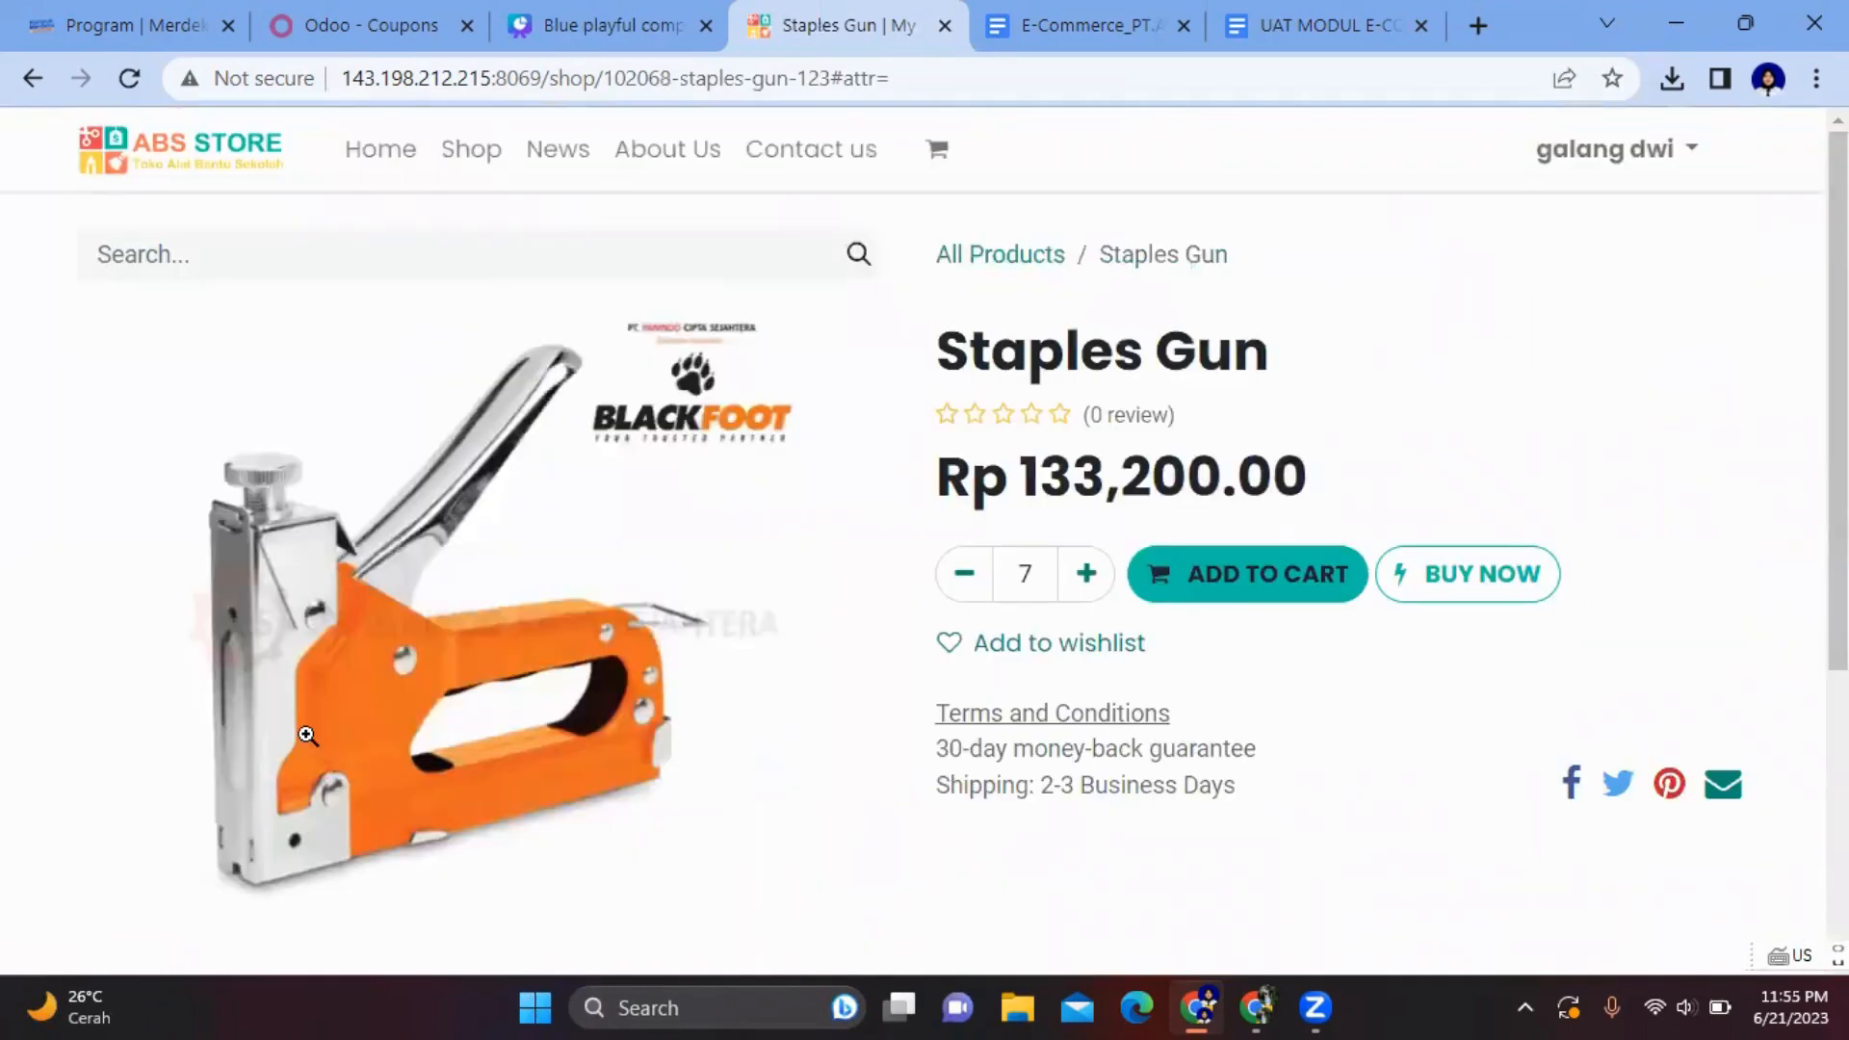
- Open the cart and compare it with the shopping list in the Canva presentation
{"action": "left_click", "coordinate": [942, 151]}
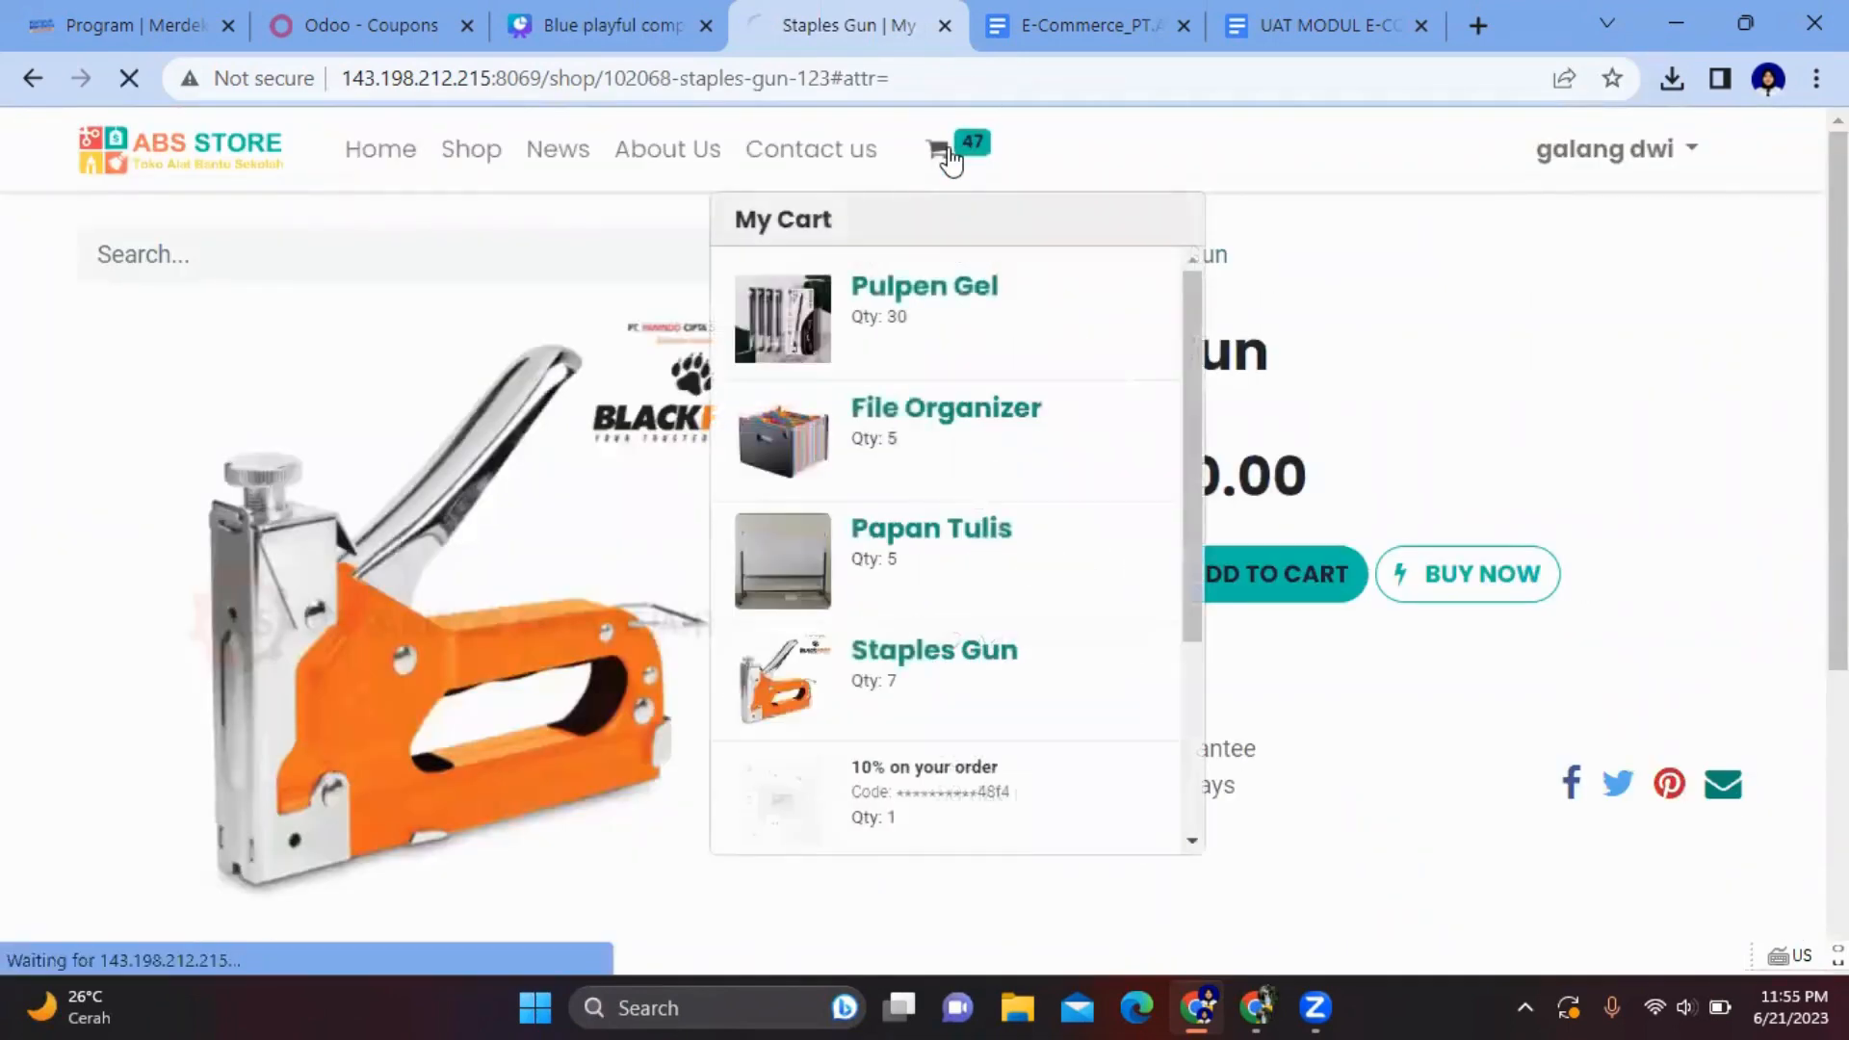
{"action": "scroll", "coordinate": [899, 347], "scroll_direction": "down", "scroll_amount": 3}
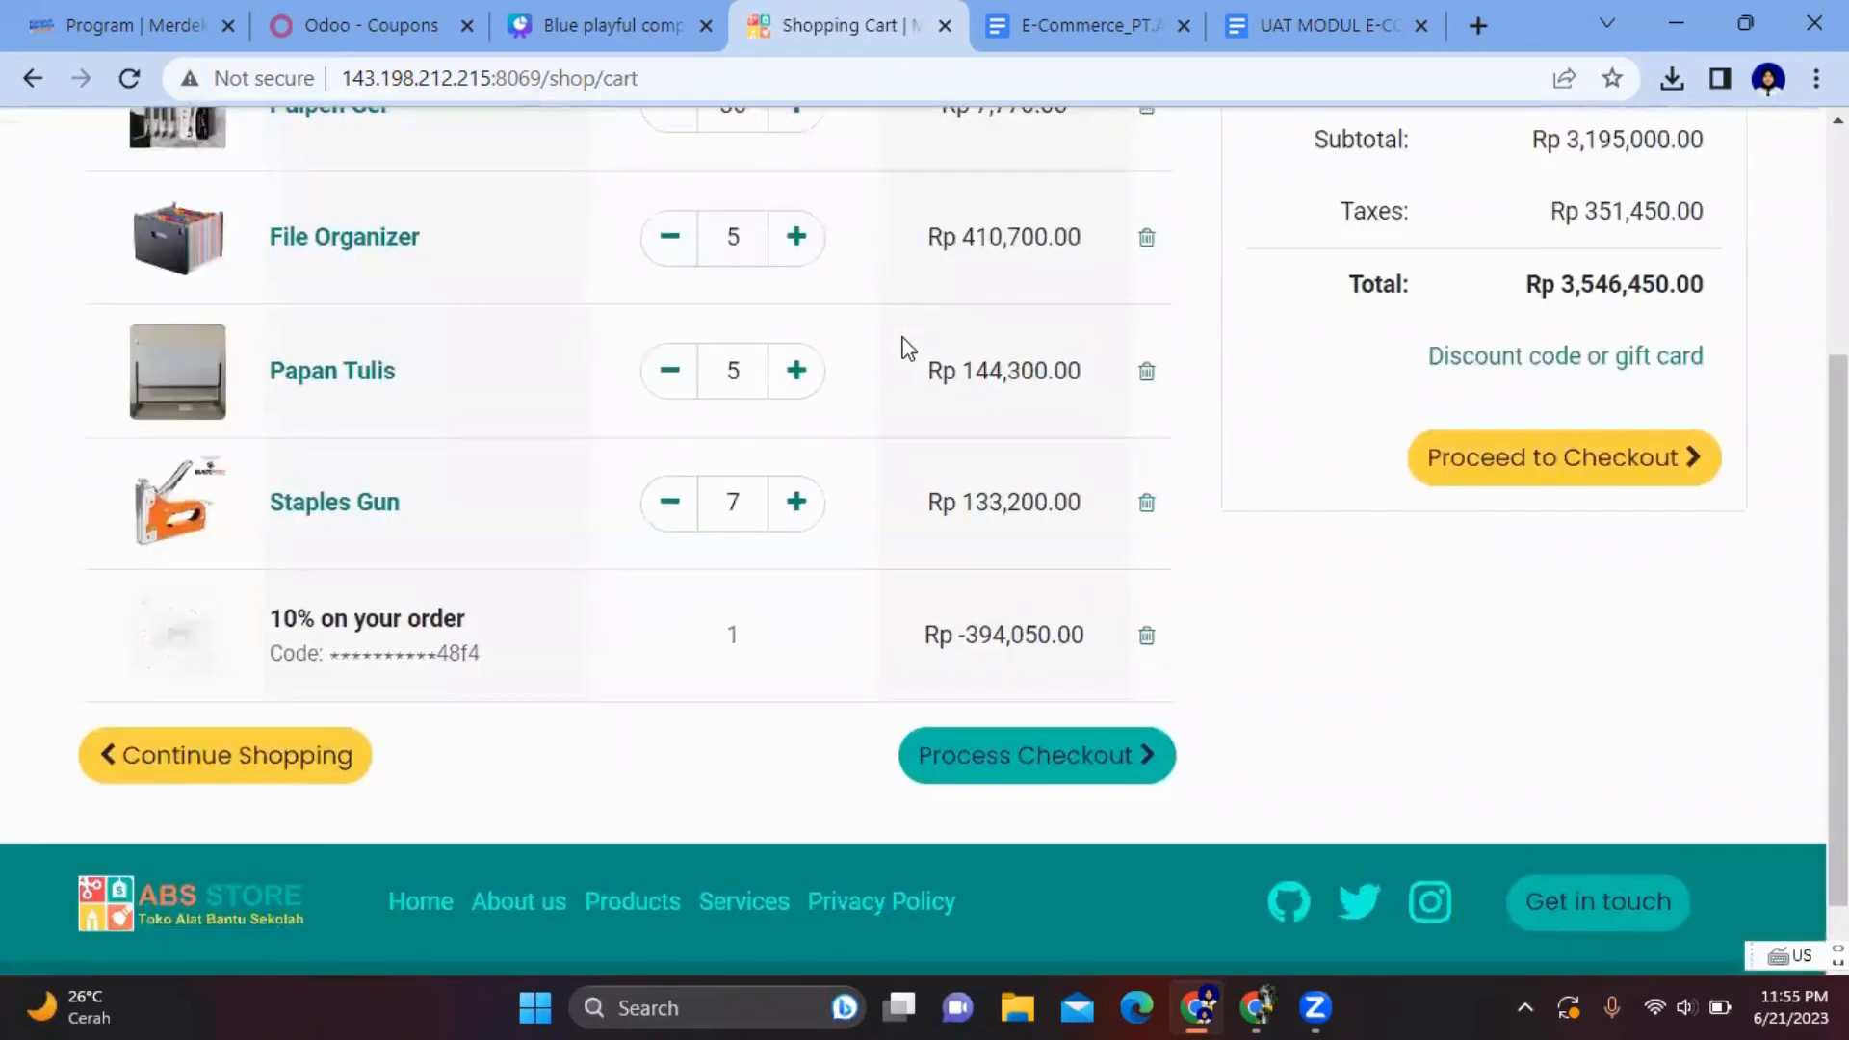
{"action": "scroll", "coordinate": [900, 346], "scroll_direction": "up", "scroll_amount": 2}
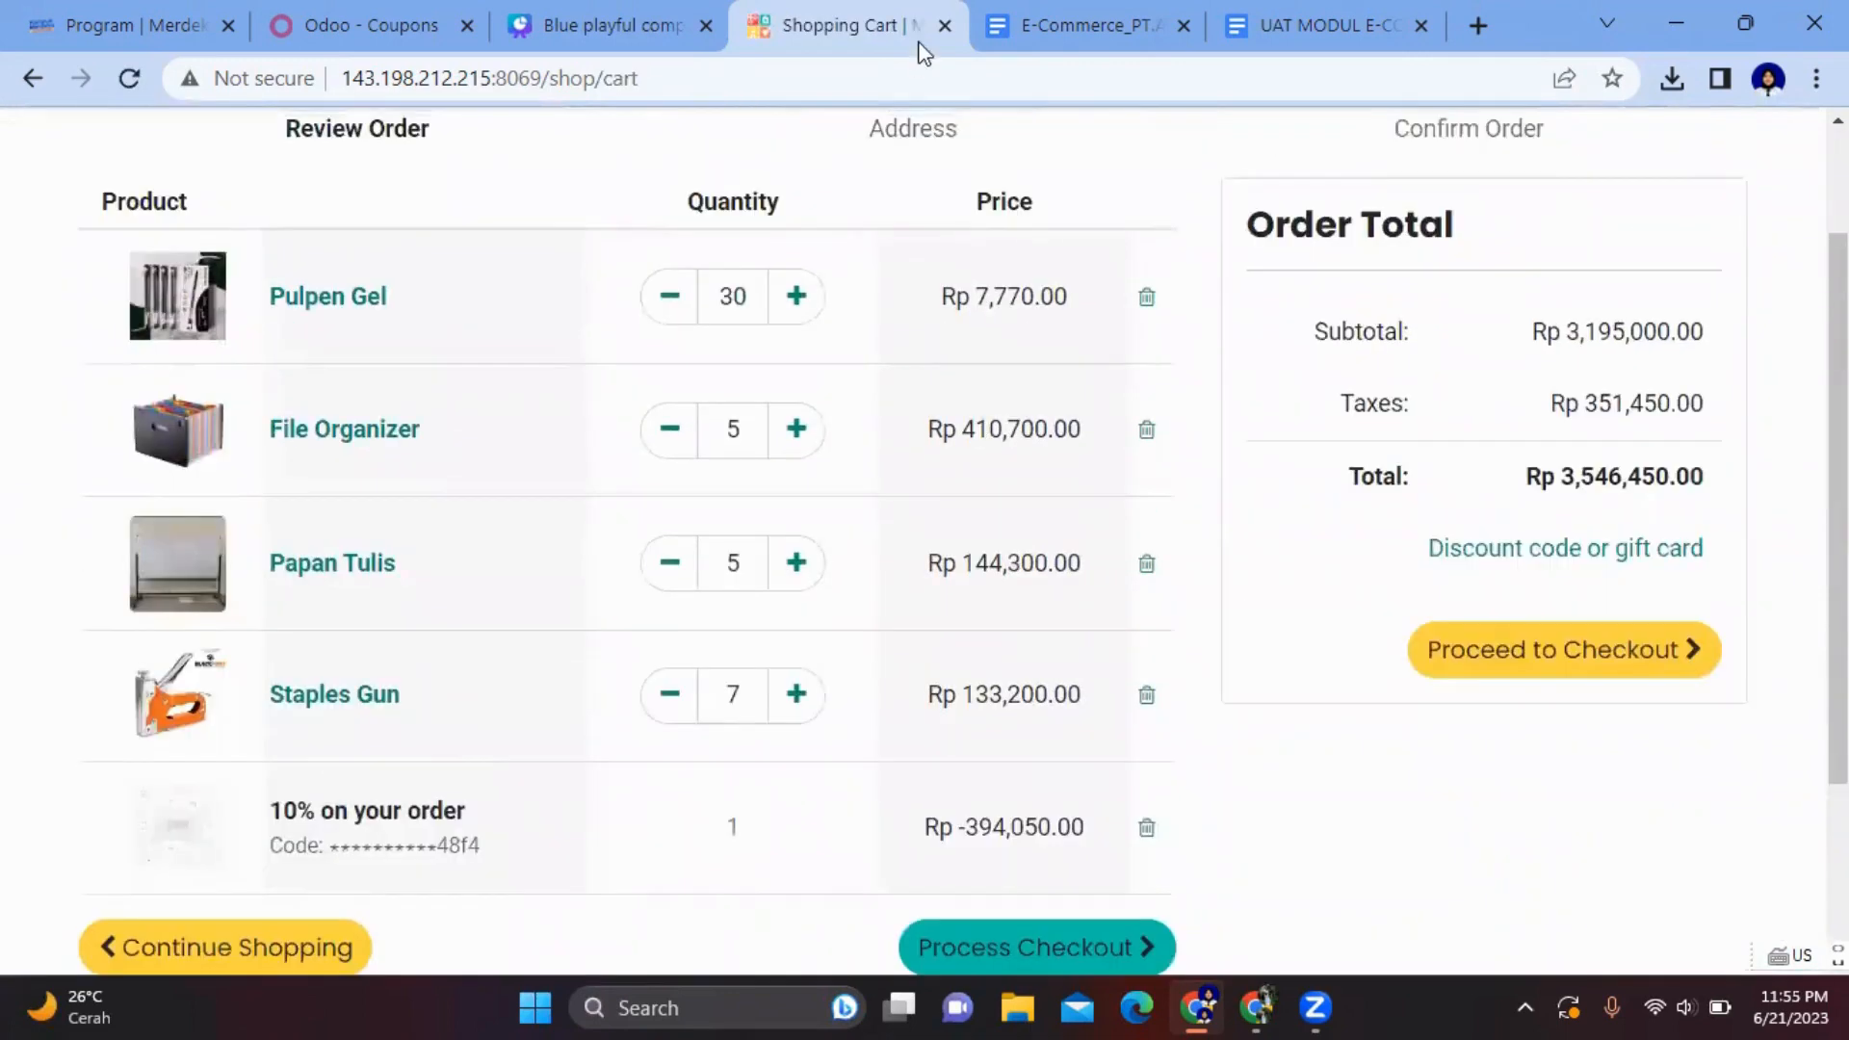
{"action": "left_click", "coordinate": [613, 21]}
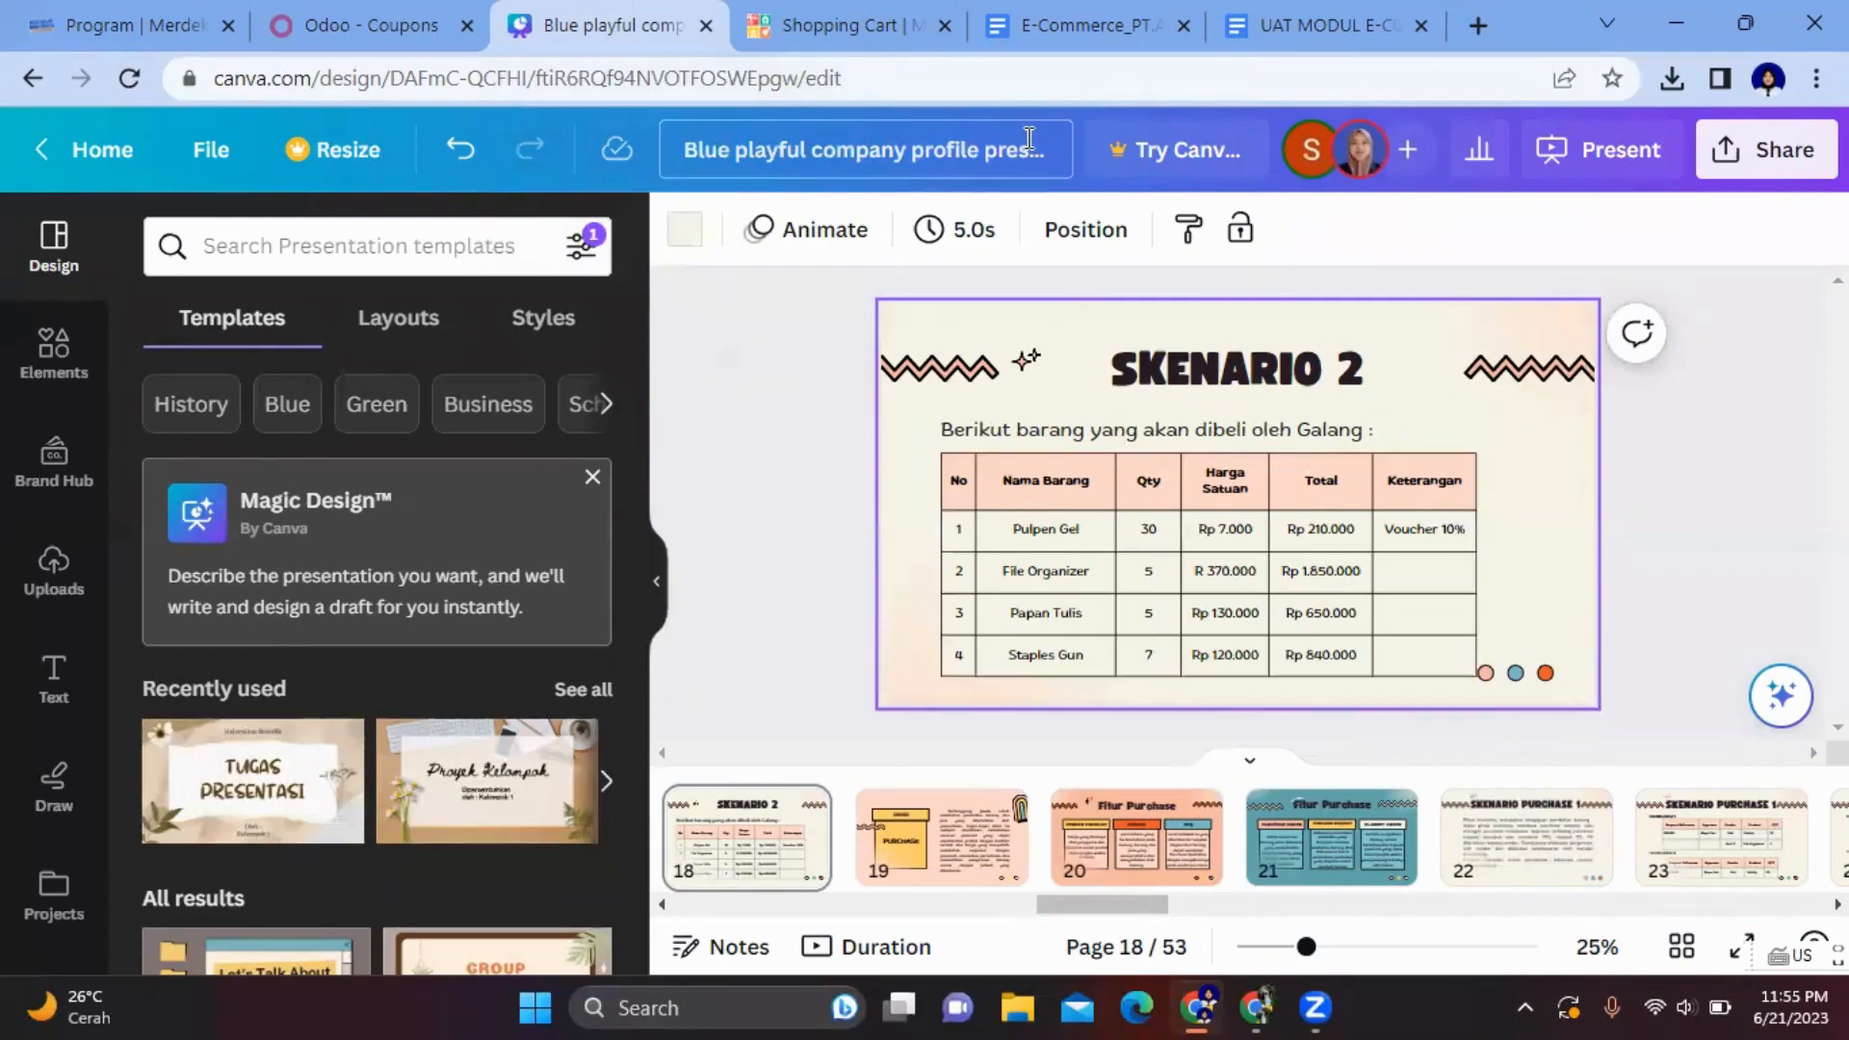
{"action": "left_click", "coordinate": [836, 21]}
- Review the 47-item cart totalling Rp 3,546,450.00 and proceed to the address step
{"action": "scroll", "coordinate": [760, 414], "scroll_direction": "up", "scroll_amount": 2}
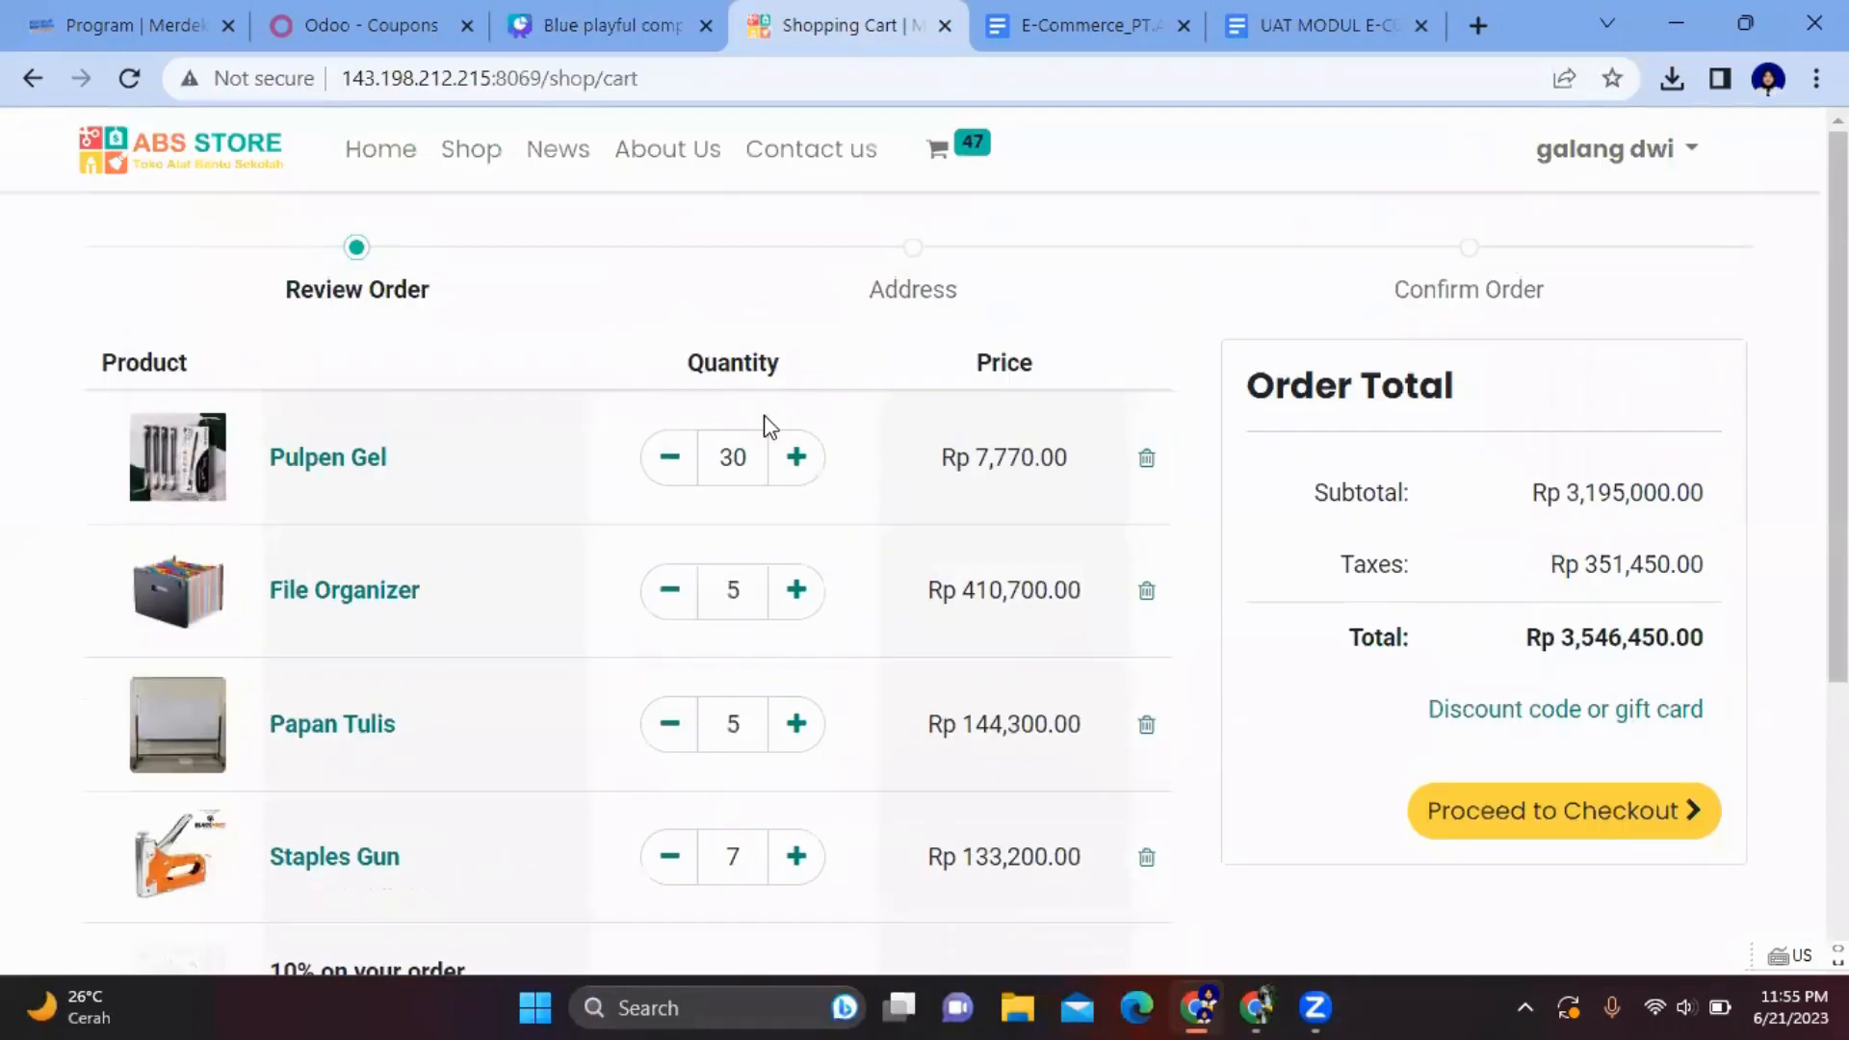
{"action": "scroll", "coordinate": [293, 433], "scroll_direction": "down", "scroll_amount": 2}
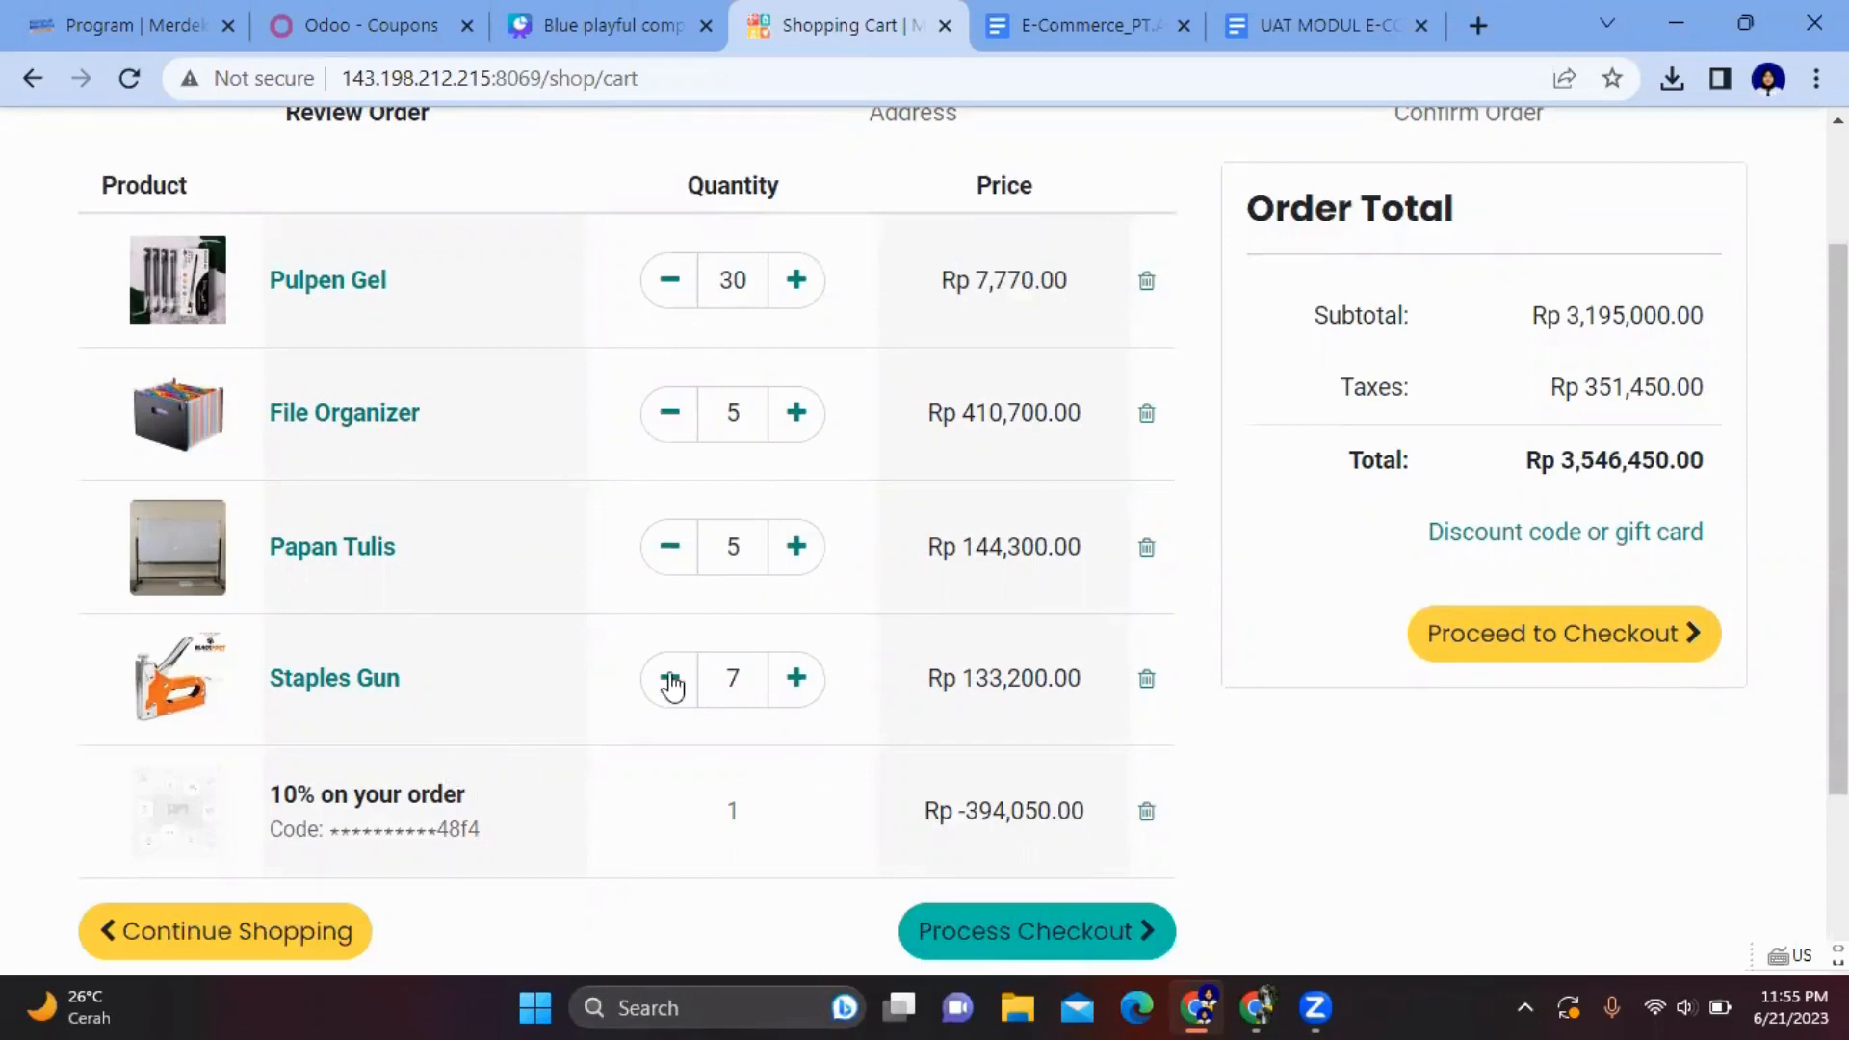
{"action": "scroll", "coordinate": [553, 838], "scroll_direction": "up", "scroll_amount": 1}
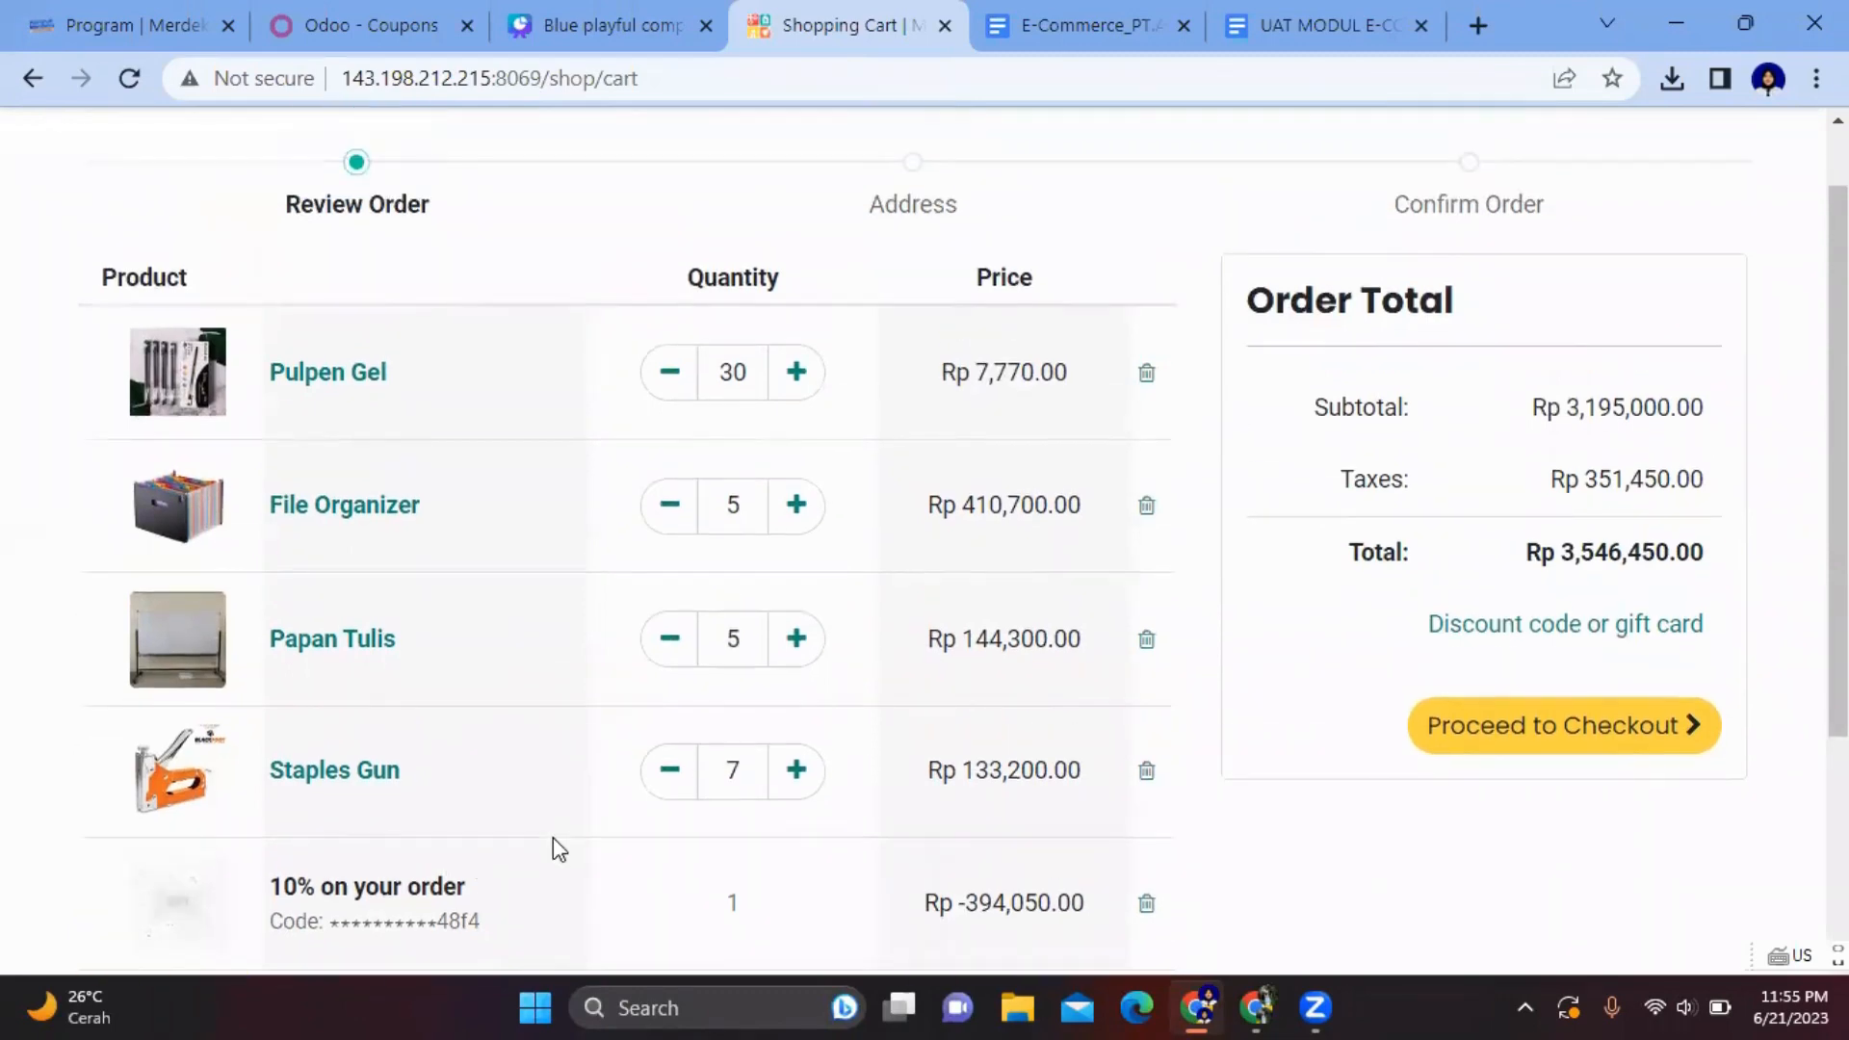
{"action": "scroll", "coordinate": [554, 838], "scroll_direction": "down", "scroll_amount": 2}
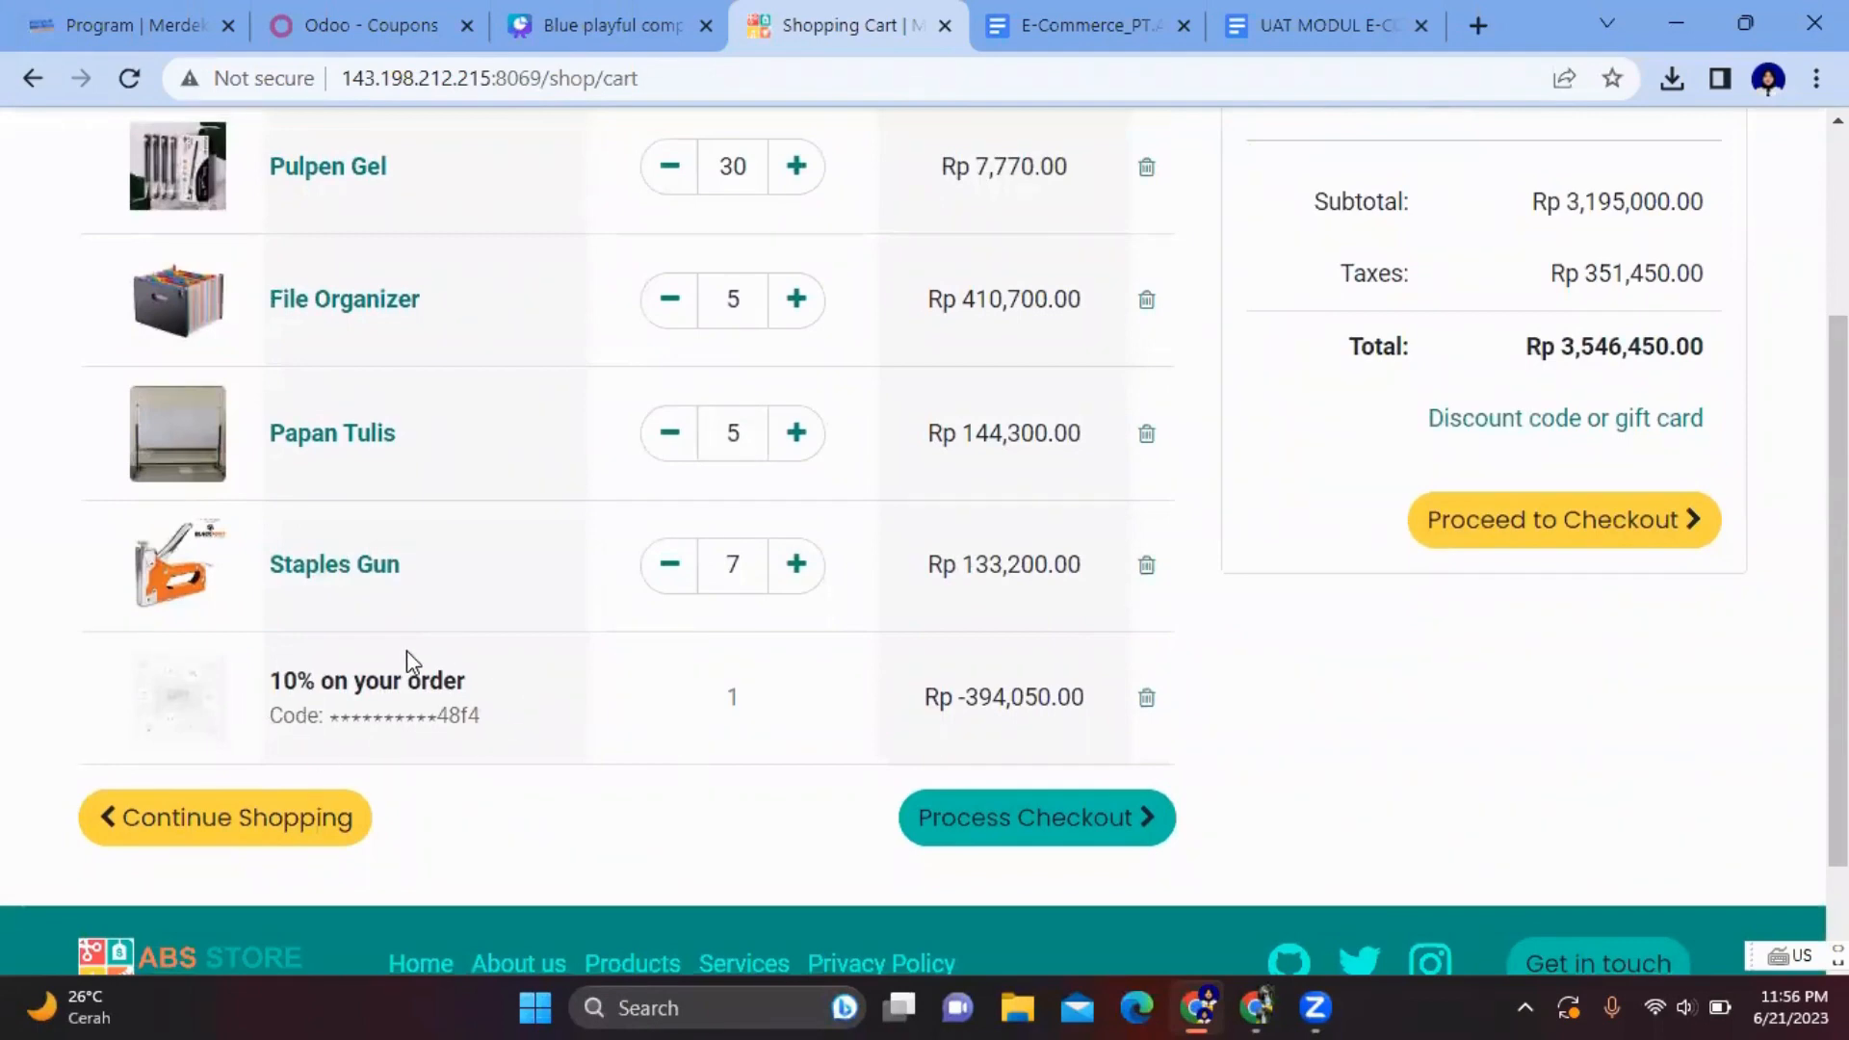
{"action": "scroll", "coordinate": [736, 680], "scroll_direction": "up", "scroll_amount": 3}
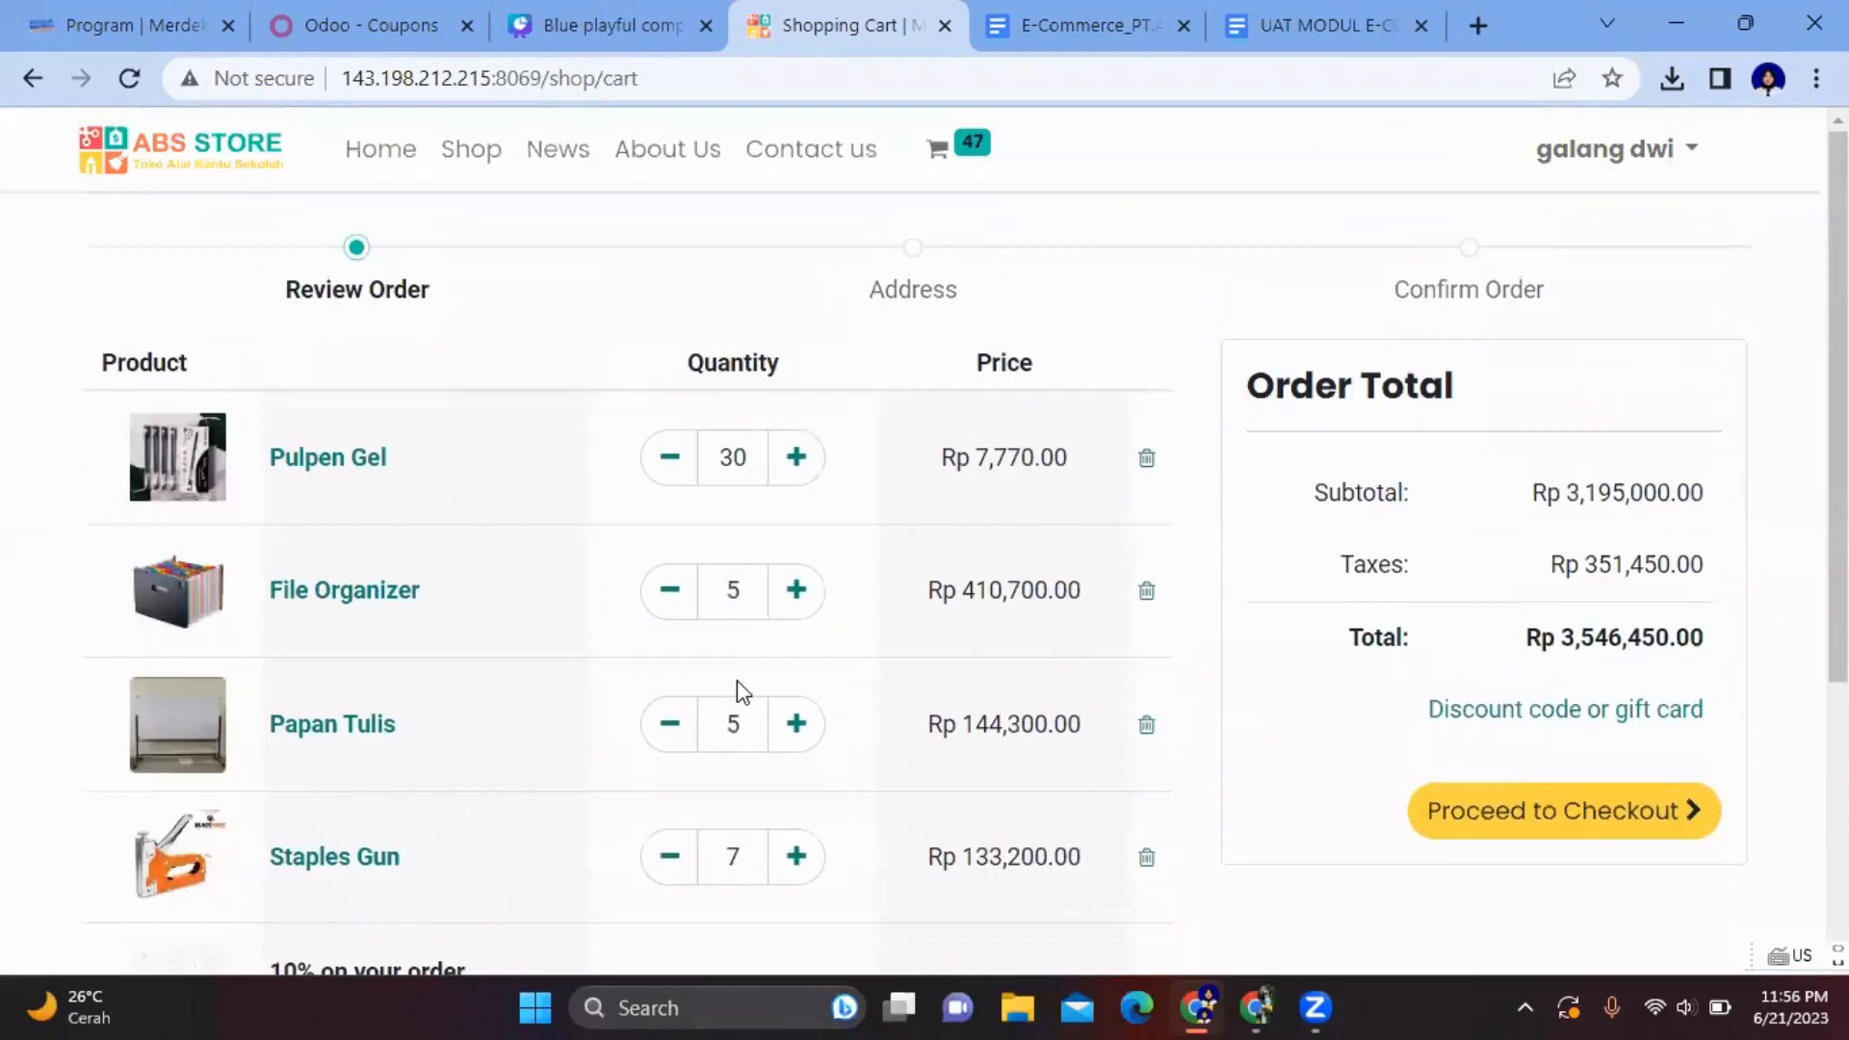
{"action": "scroll", "coordinate": [737, 680], "scroll_direction": "down", "scroll_amount": 4}
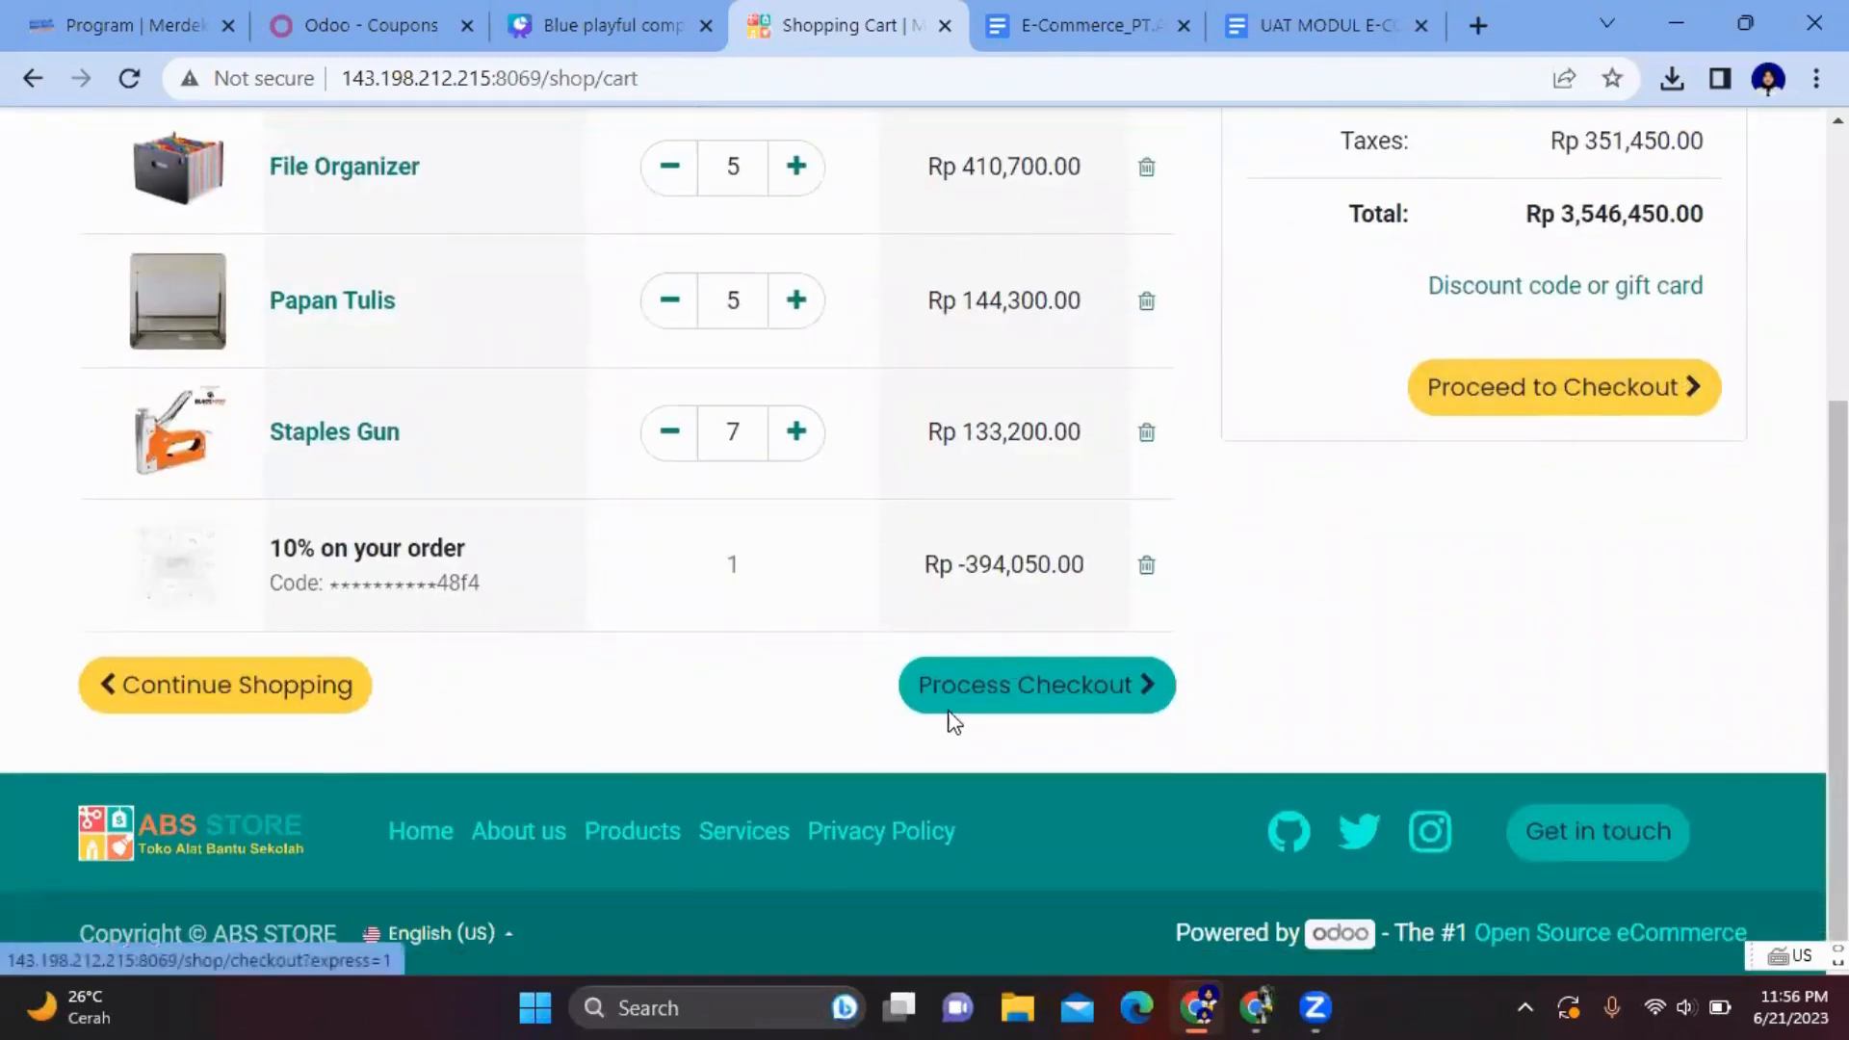
{"action": "left_click", "coordinate": [1110, 688]}
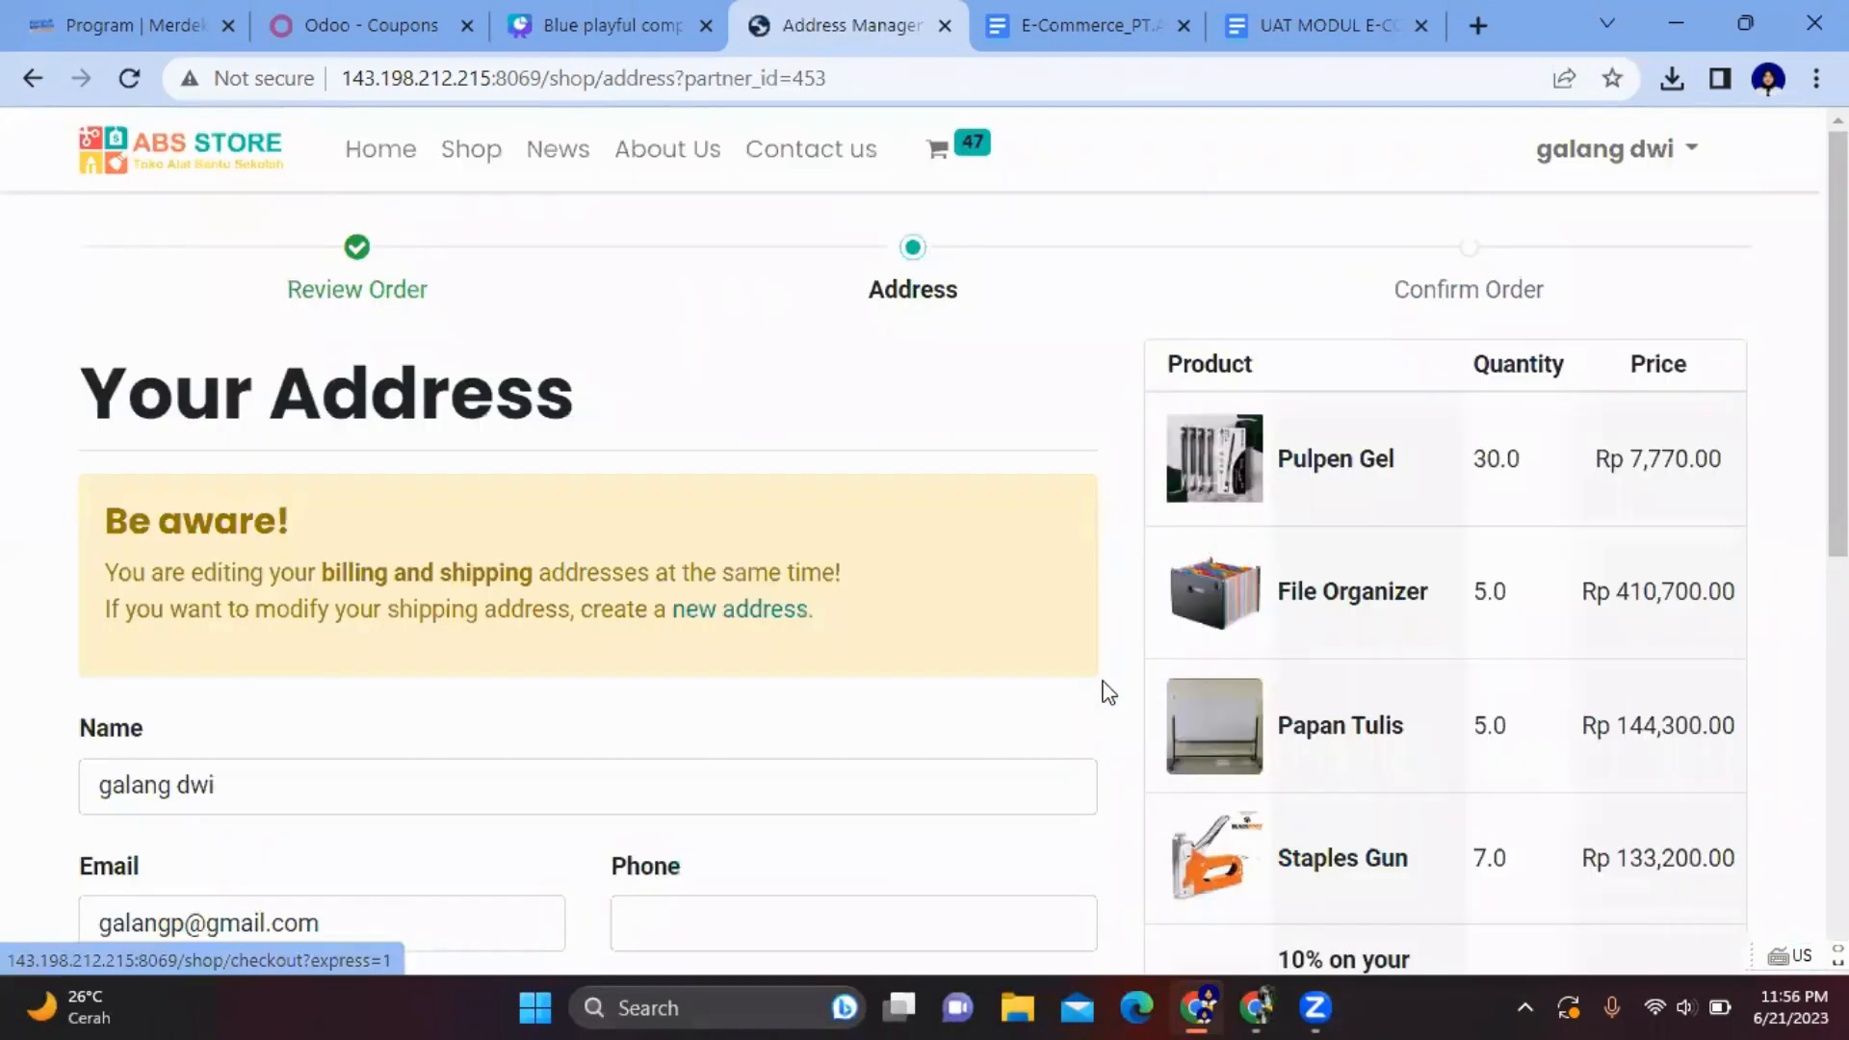
- Enter the phone number using the suggested country code prefix
{"action": "scroll", "coordinate": [1109, 692], "scroll_direction": "down", "scroll_amount": 4}
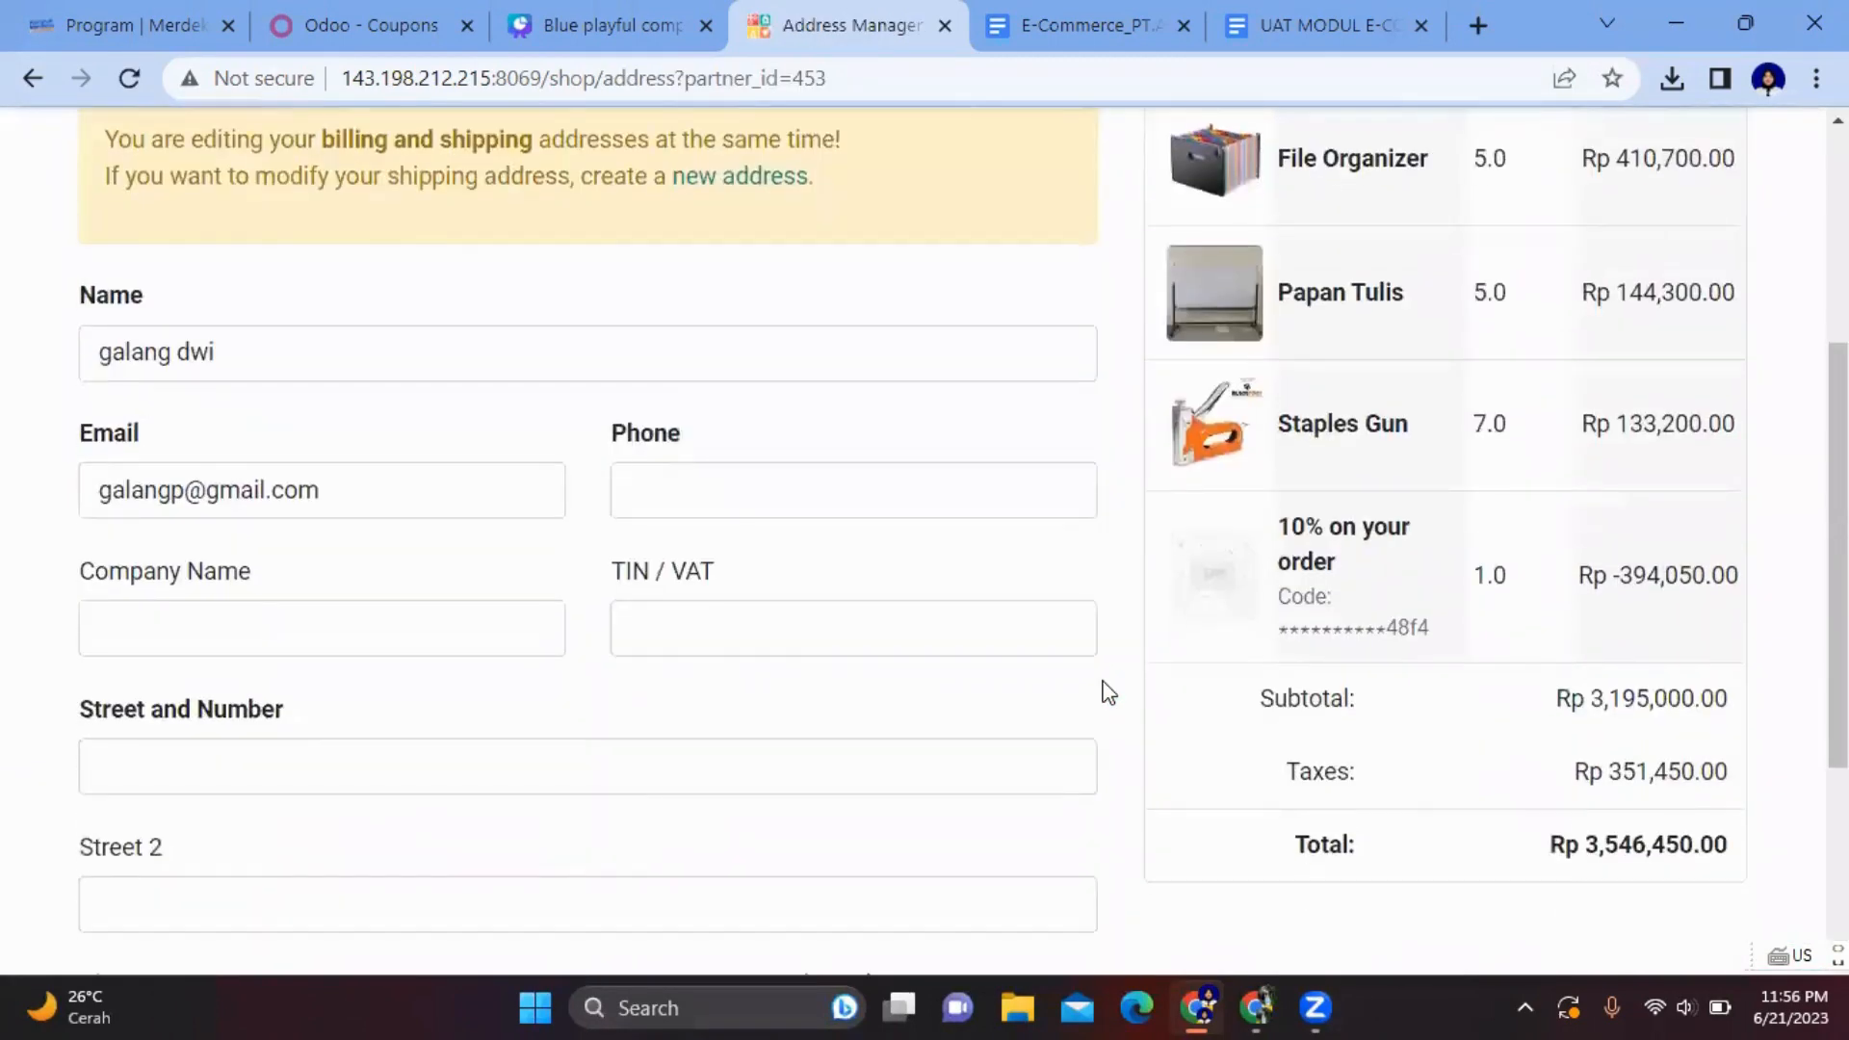
{"action": "scroll", "coordinate": [1104, 691], "scroll_direction": "up", "scroll_amount": 4}
{"action": "scroll", "coordinate": [1002, 615], "scroll_direction": "down", "scroll_amount": 4}
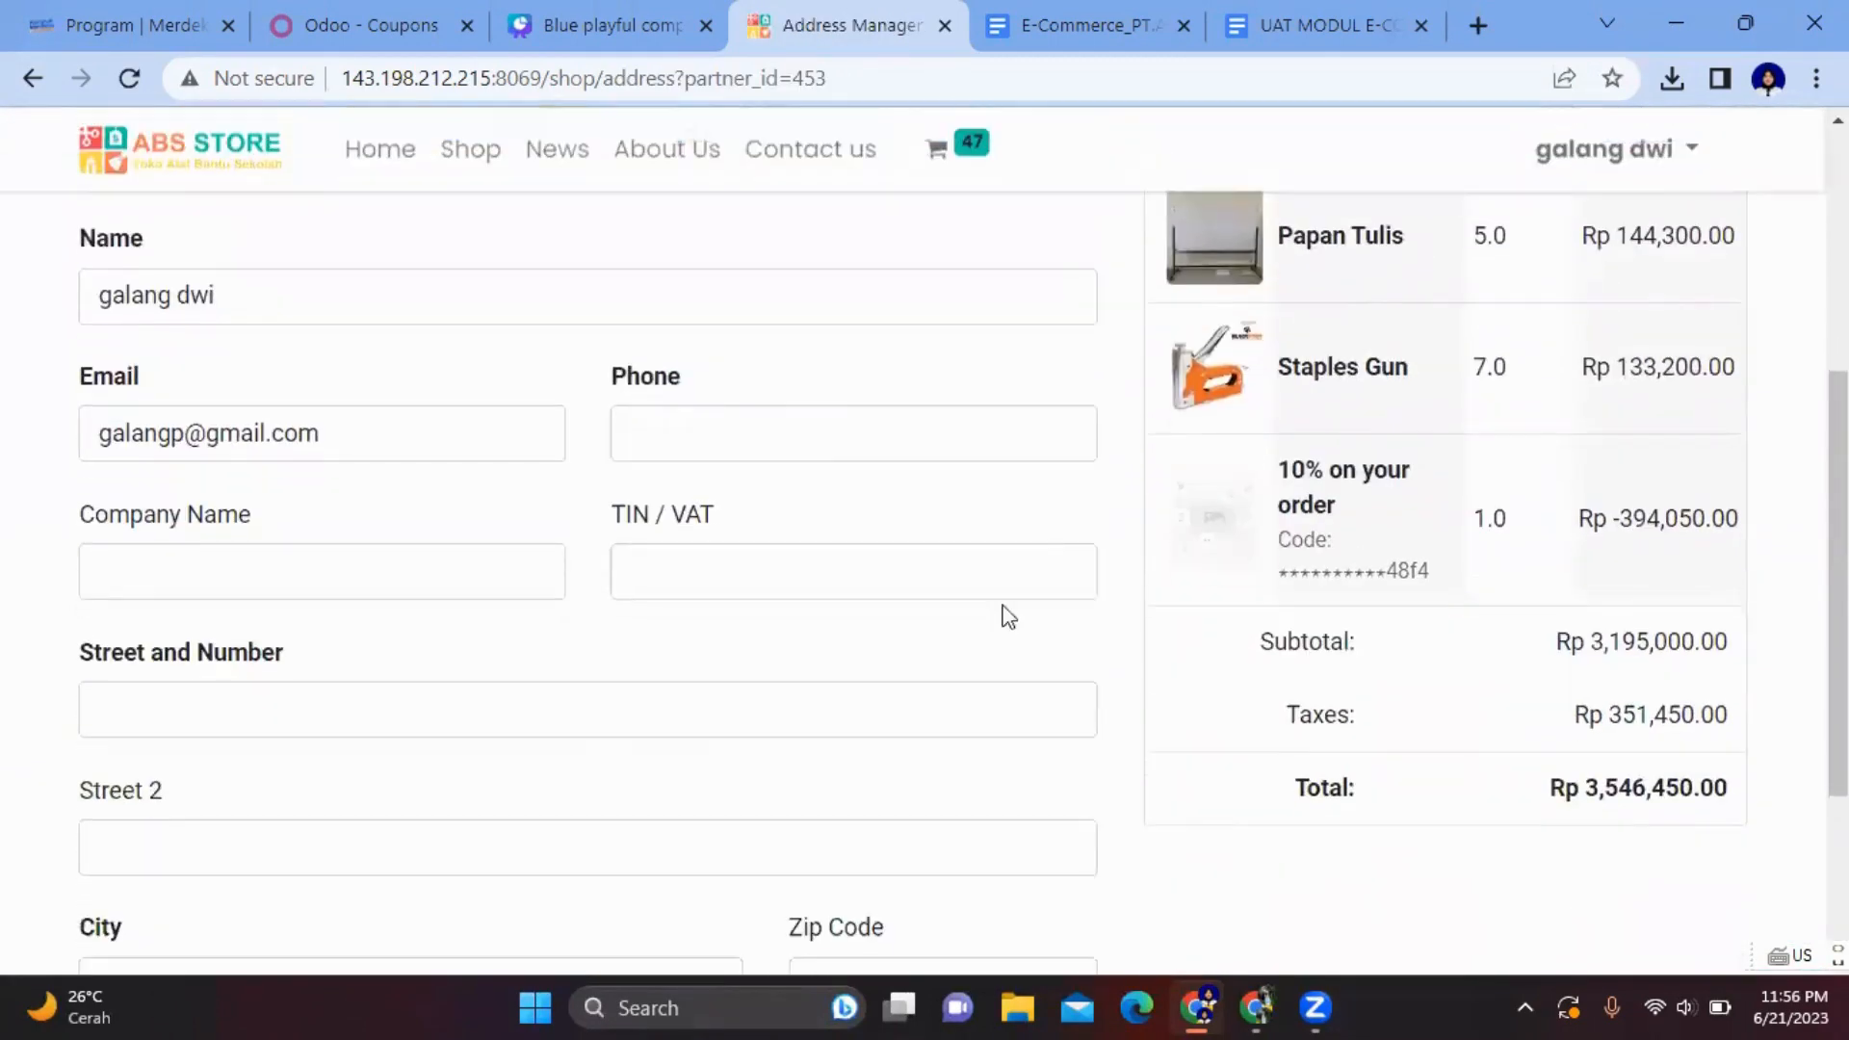
{"action": "left_click", "coordinate": [828, 455]}
{"action": "left_click", "coordinate": [841, 507]}
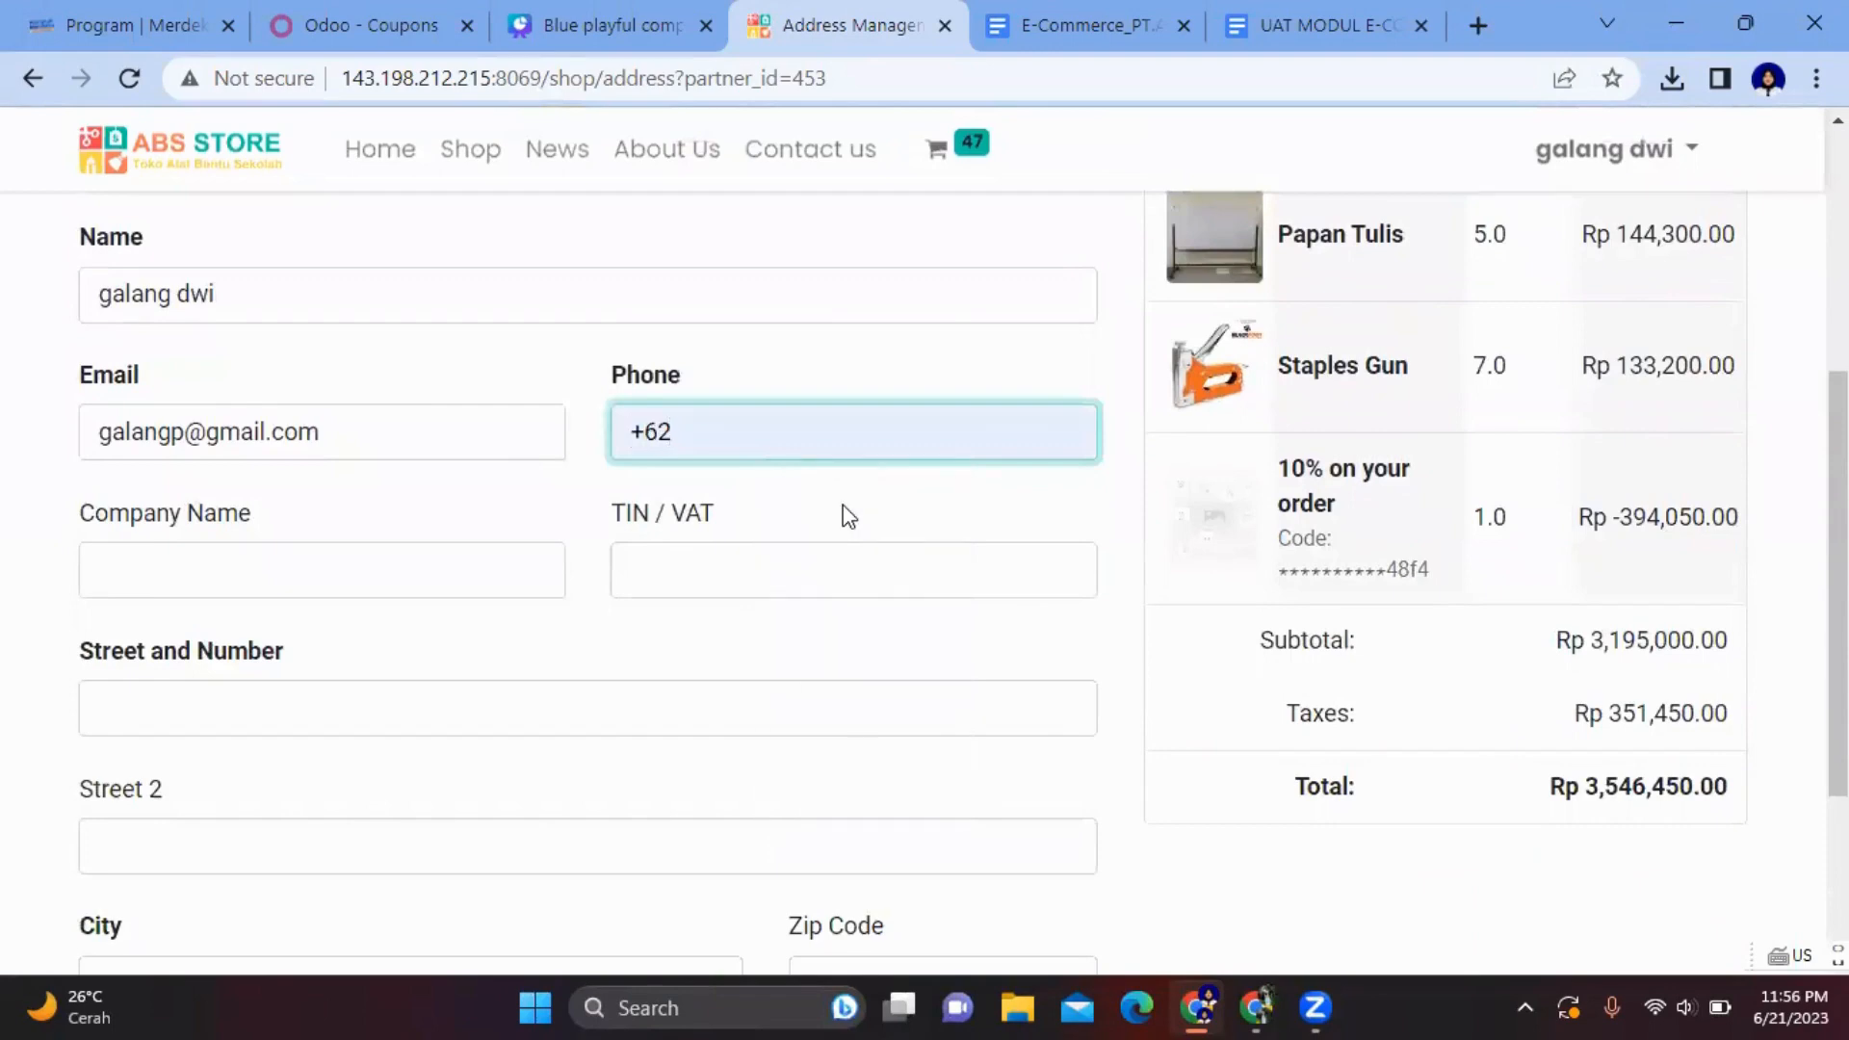
{"action": "type", "text": "57"}
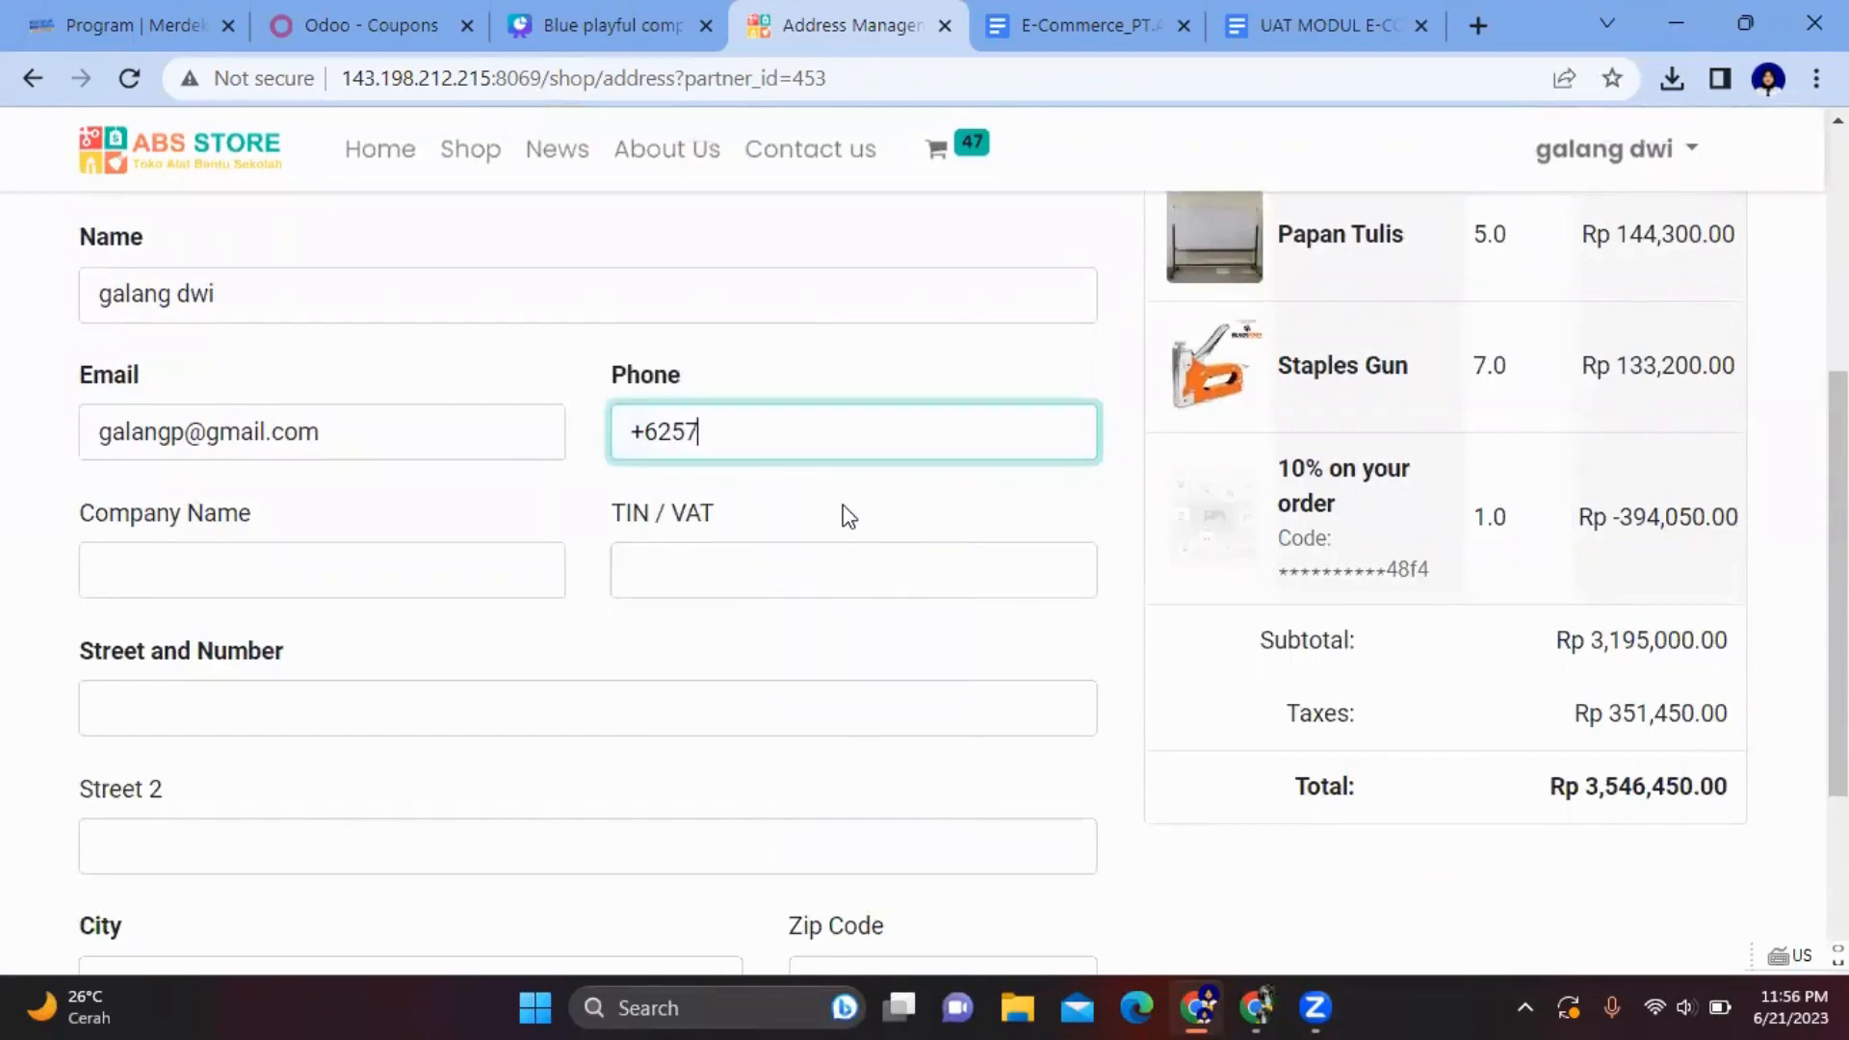
{"action": "type", "text": "64321"}
- Fill in the street, second street line, city Jakarta and zip code of the address
{"action": "scroll", "coordinate": [449, 579], "scroll_direction": "up", "scroll_amount": 2}
{"action": "scroll", "coordinate": [448, 581], "scroll_direction": "down", "scroll_amount": 2}
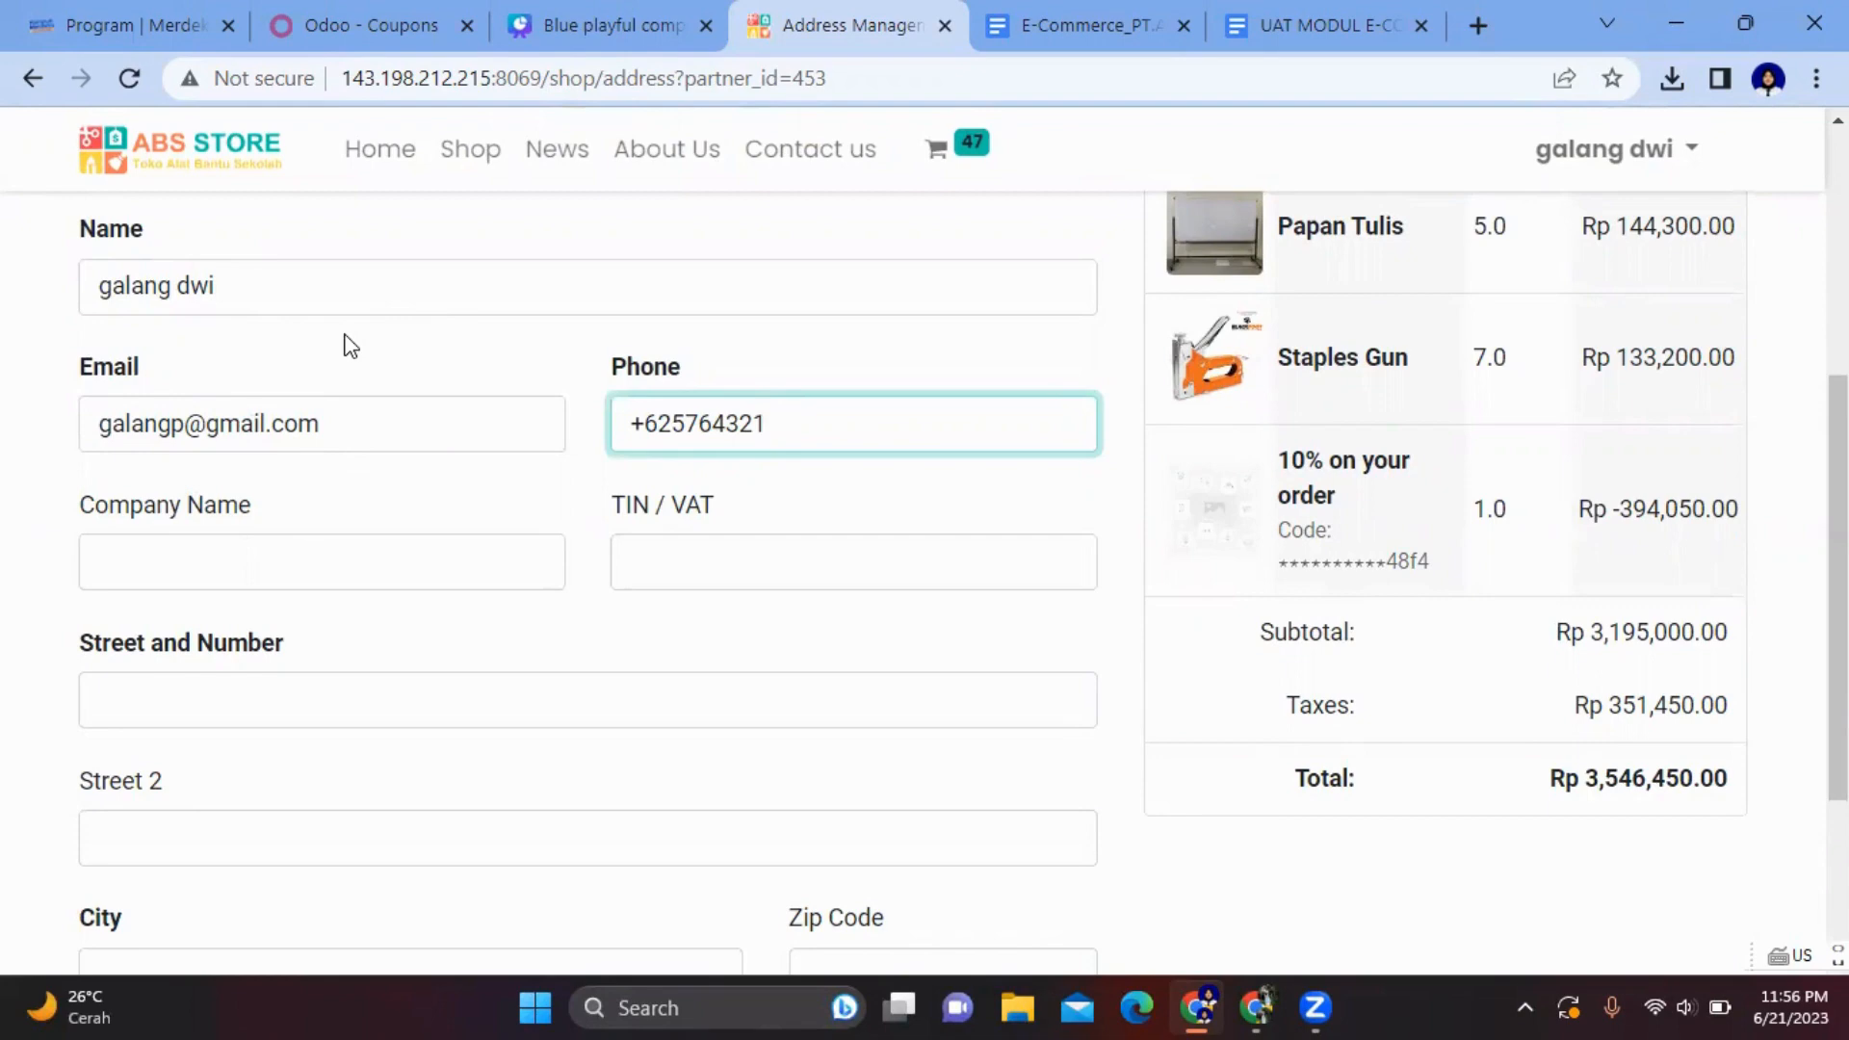
{"action": "scroll", "coordinate": [392, 482], "scroll_direction": "down", "scroll_amount": 3}
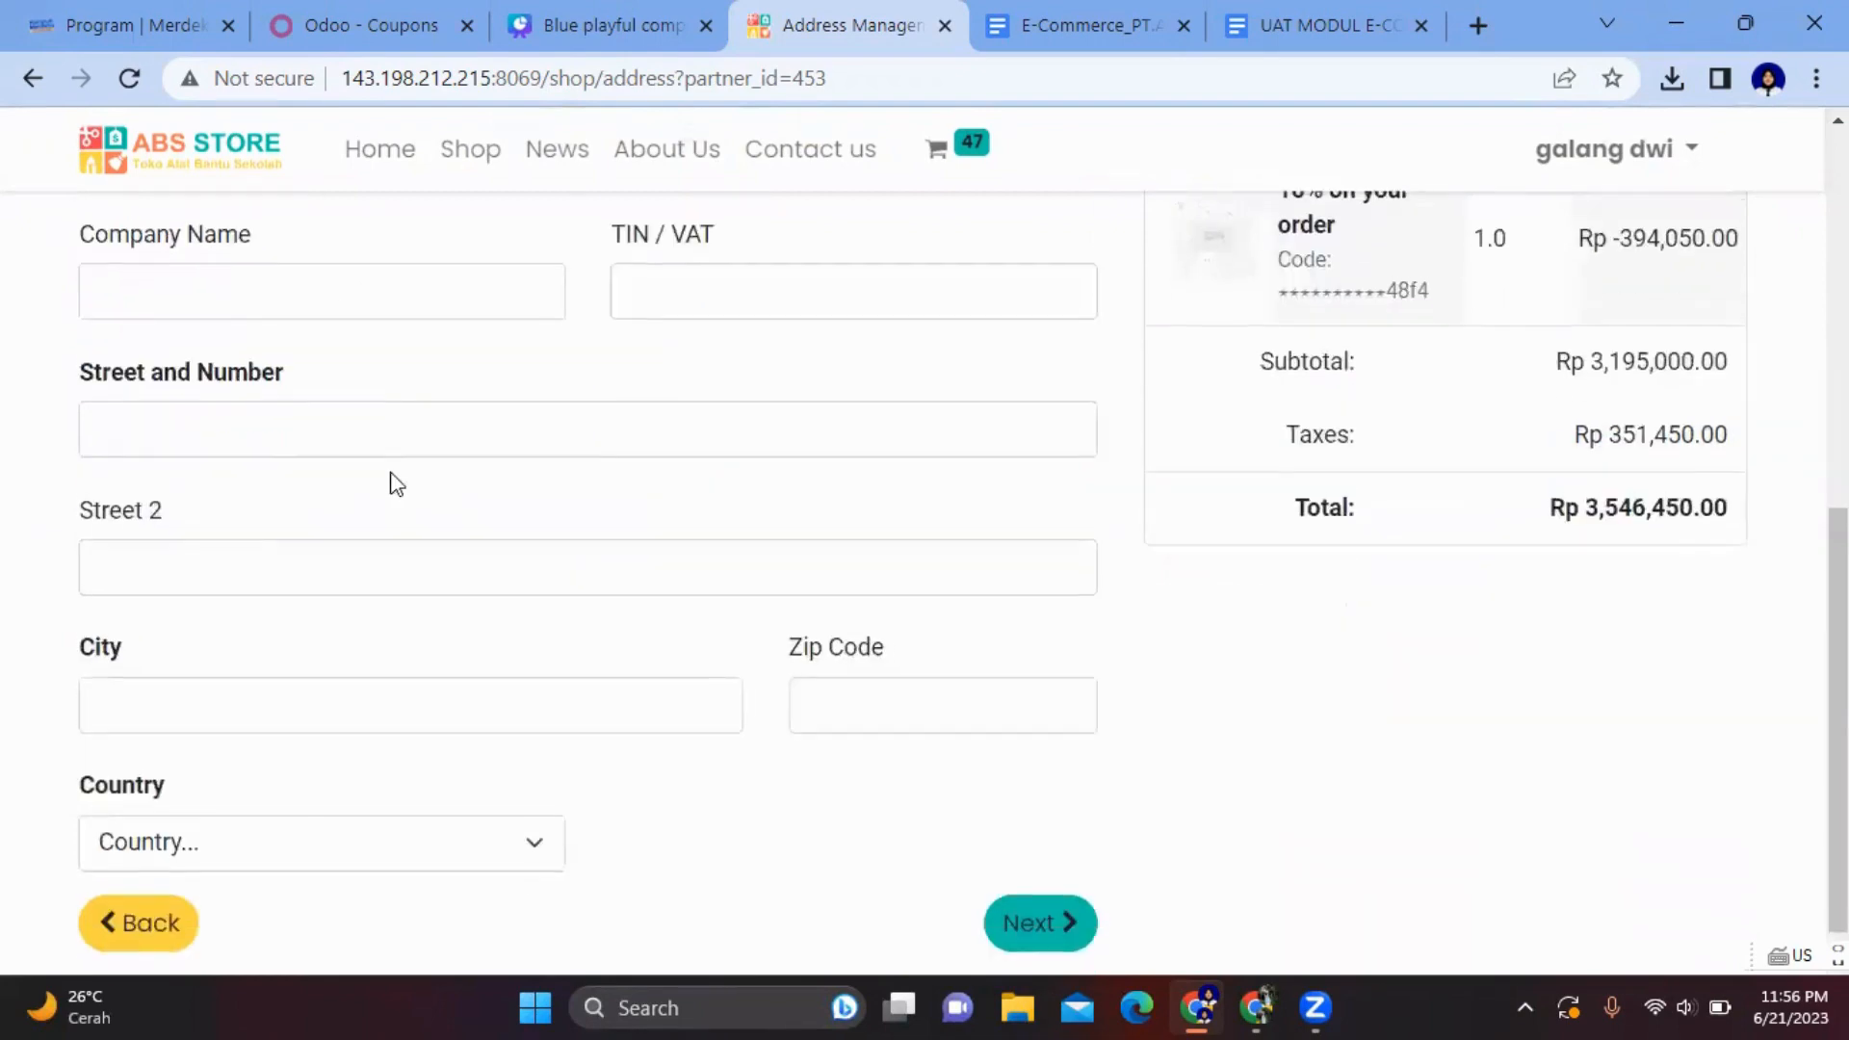
{"action": "left_click", "coordinate": [303, 420]}
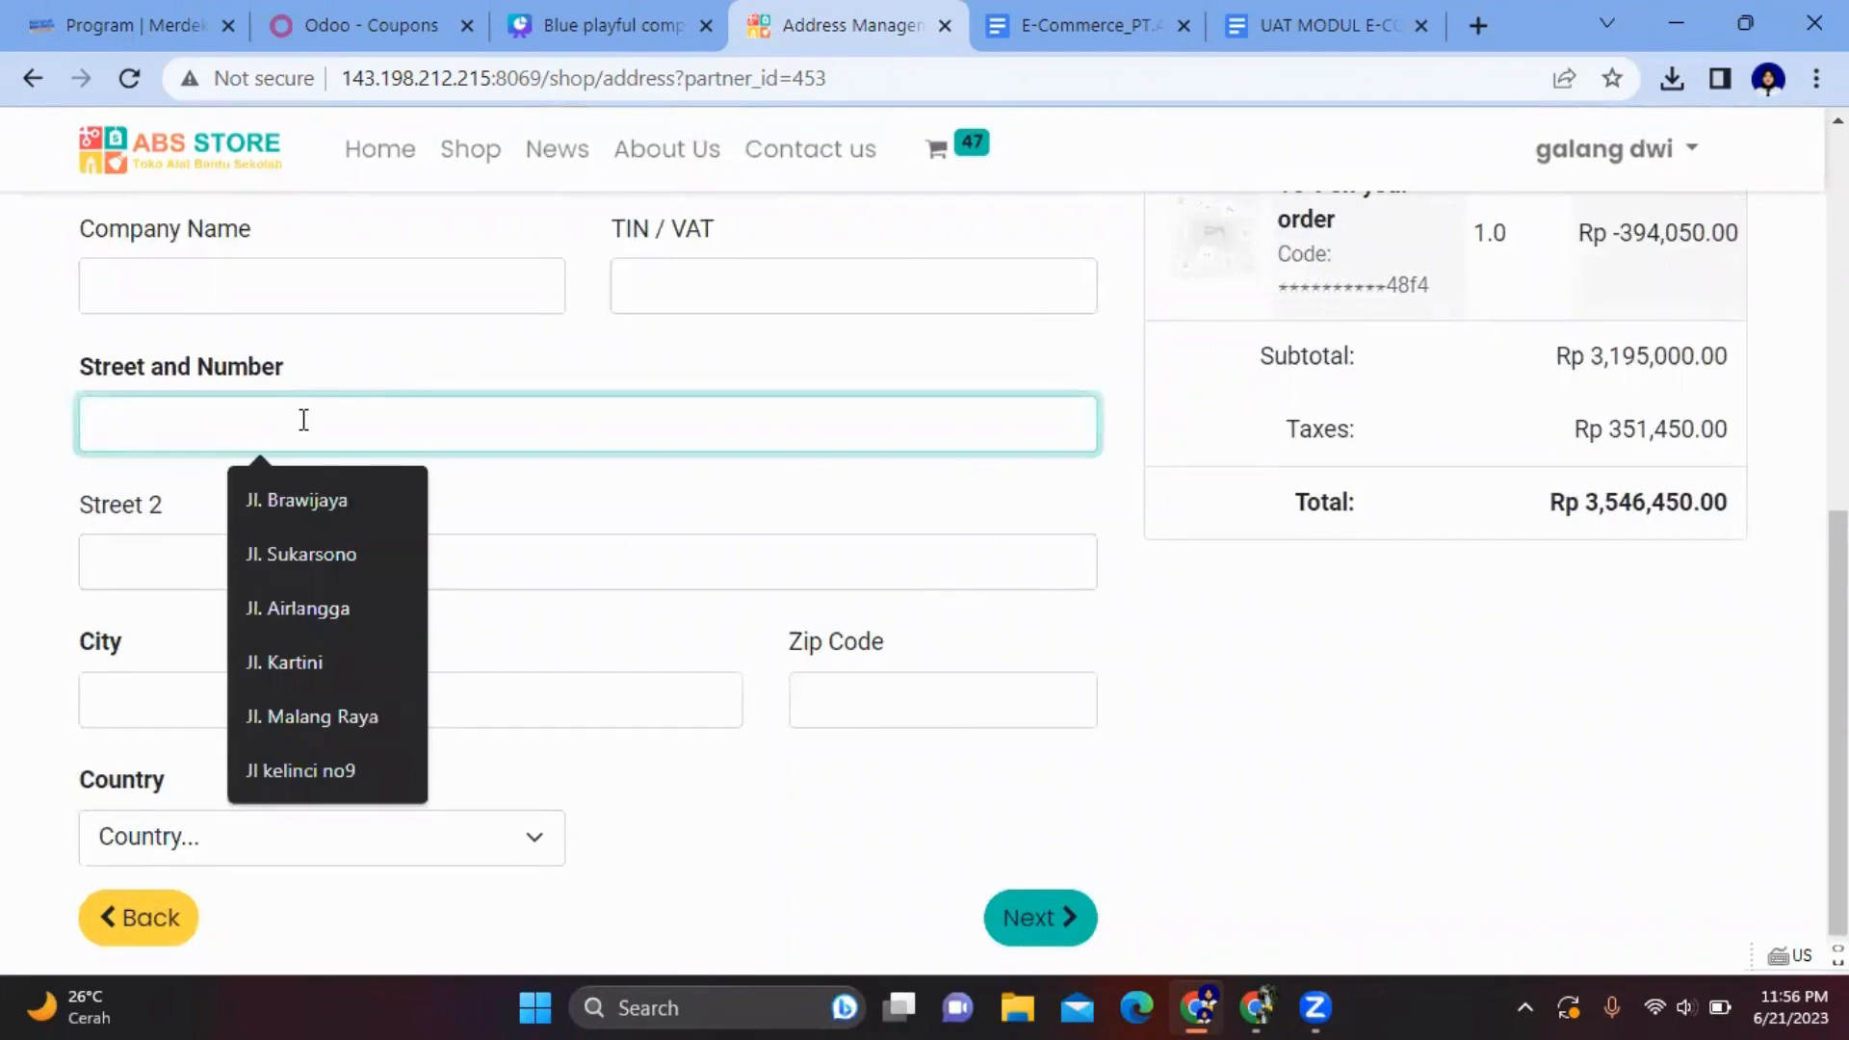
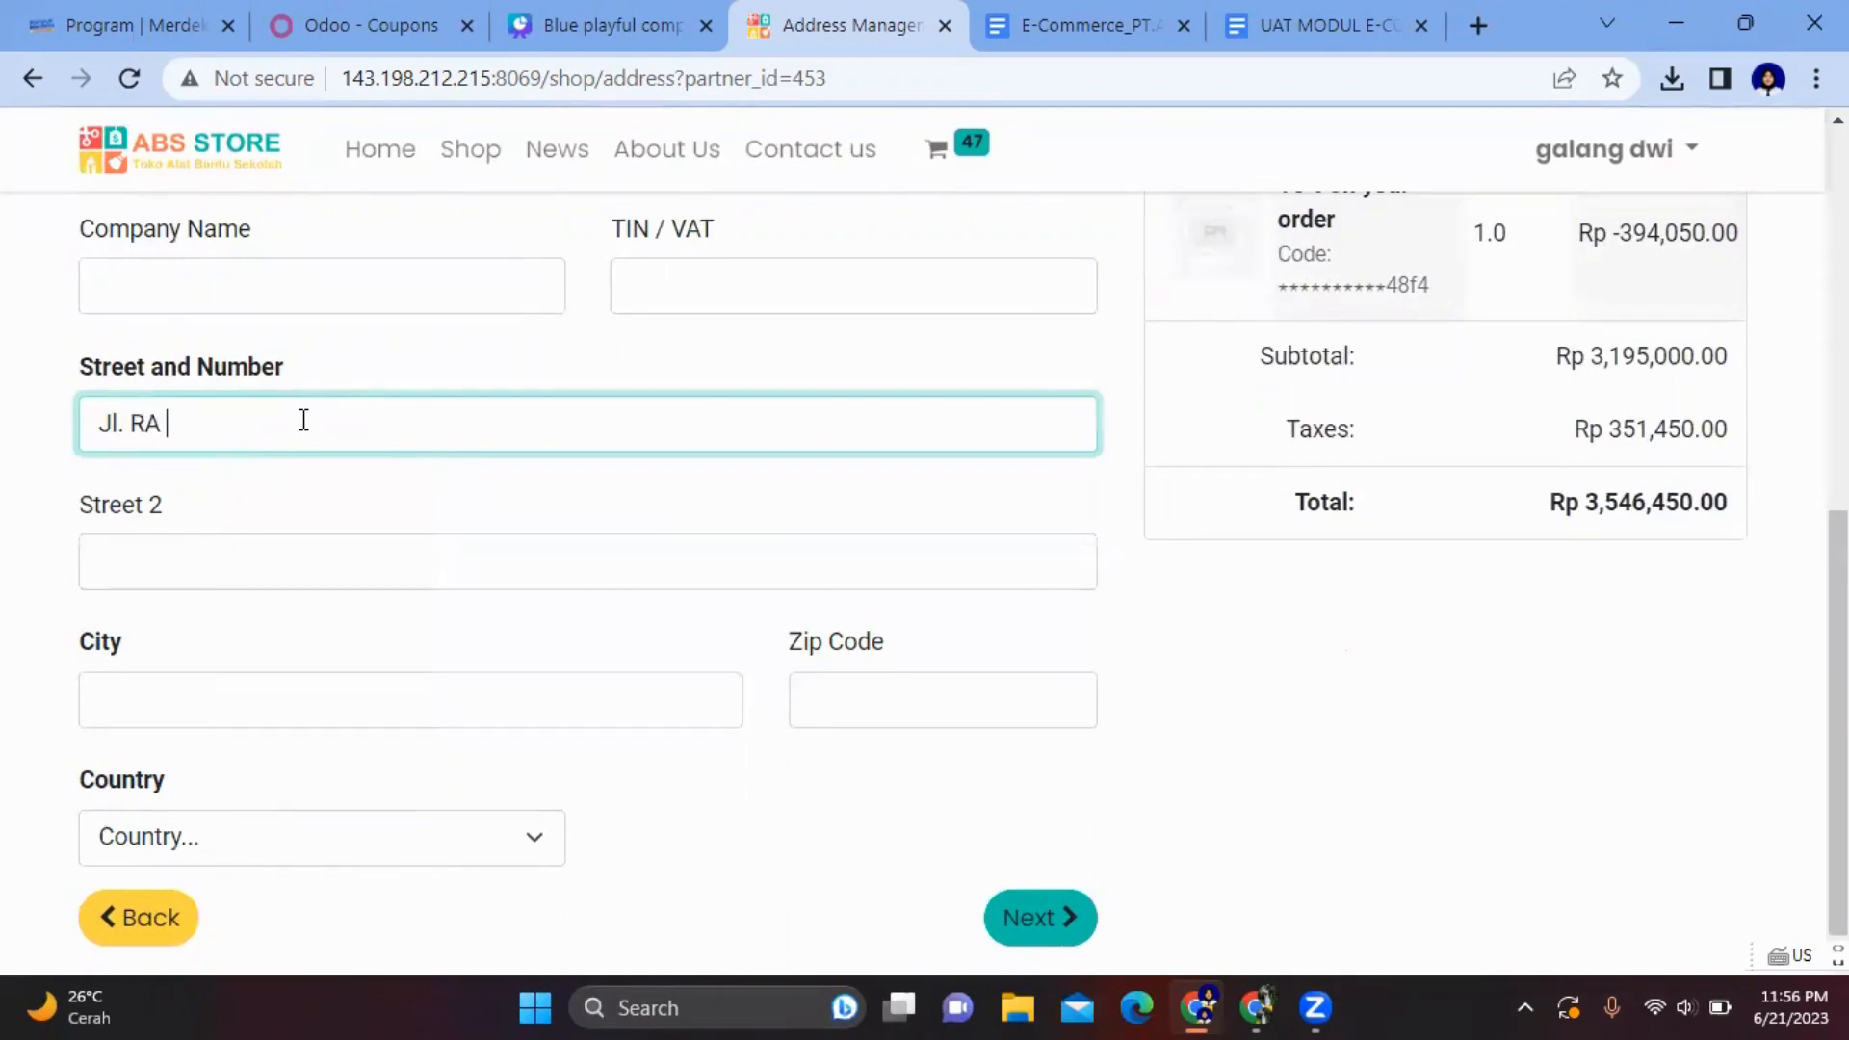
{"action": "left_click", "coordinate": [285, 565]}
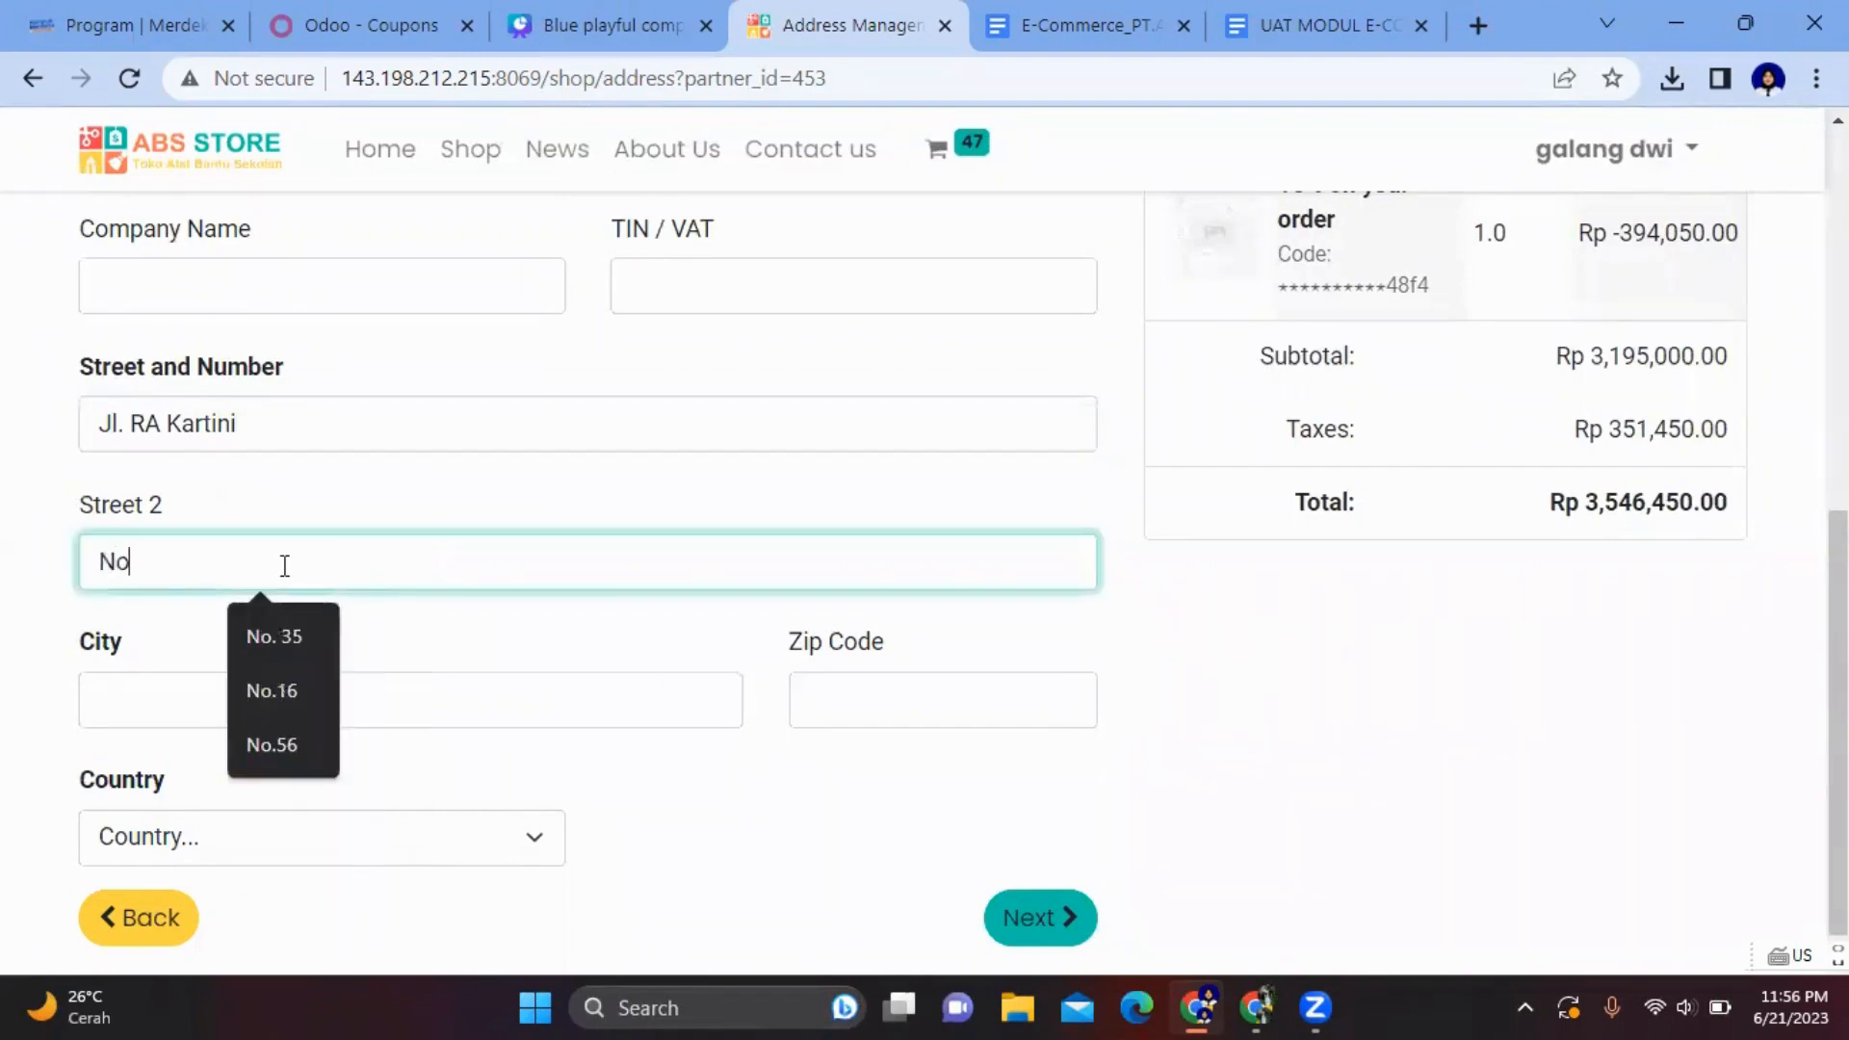
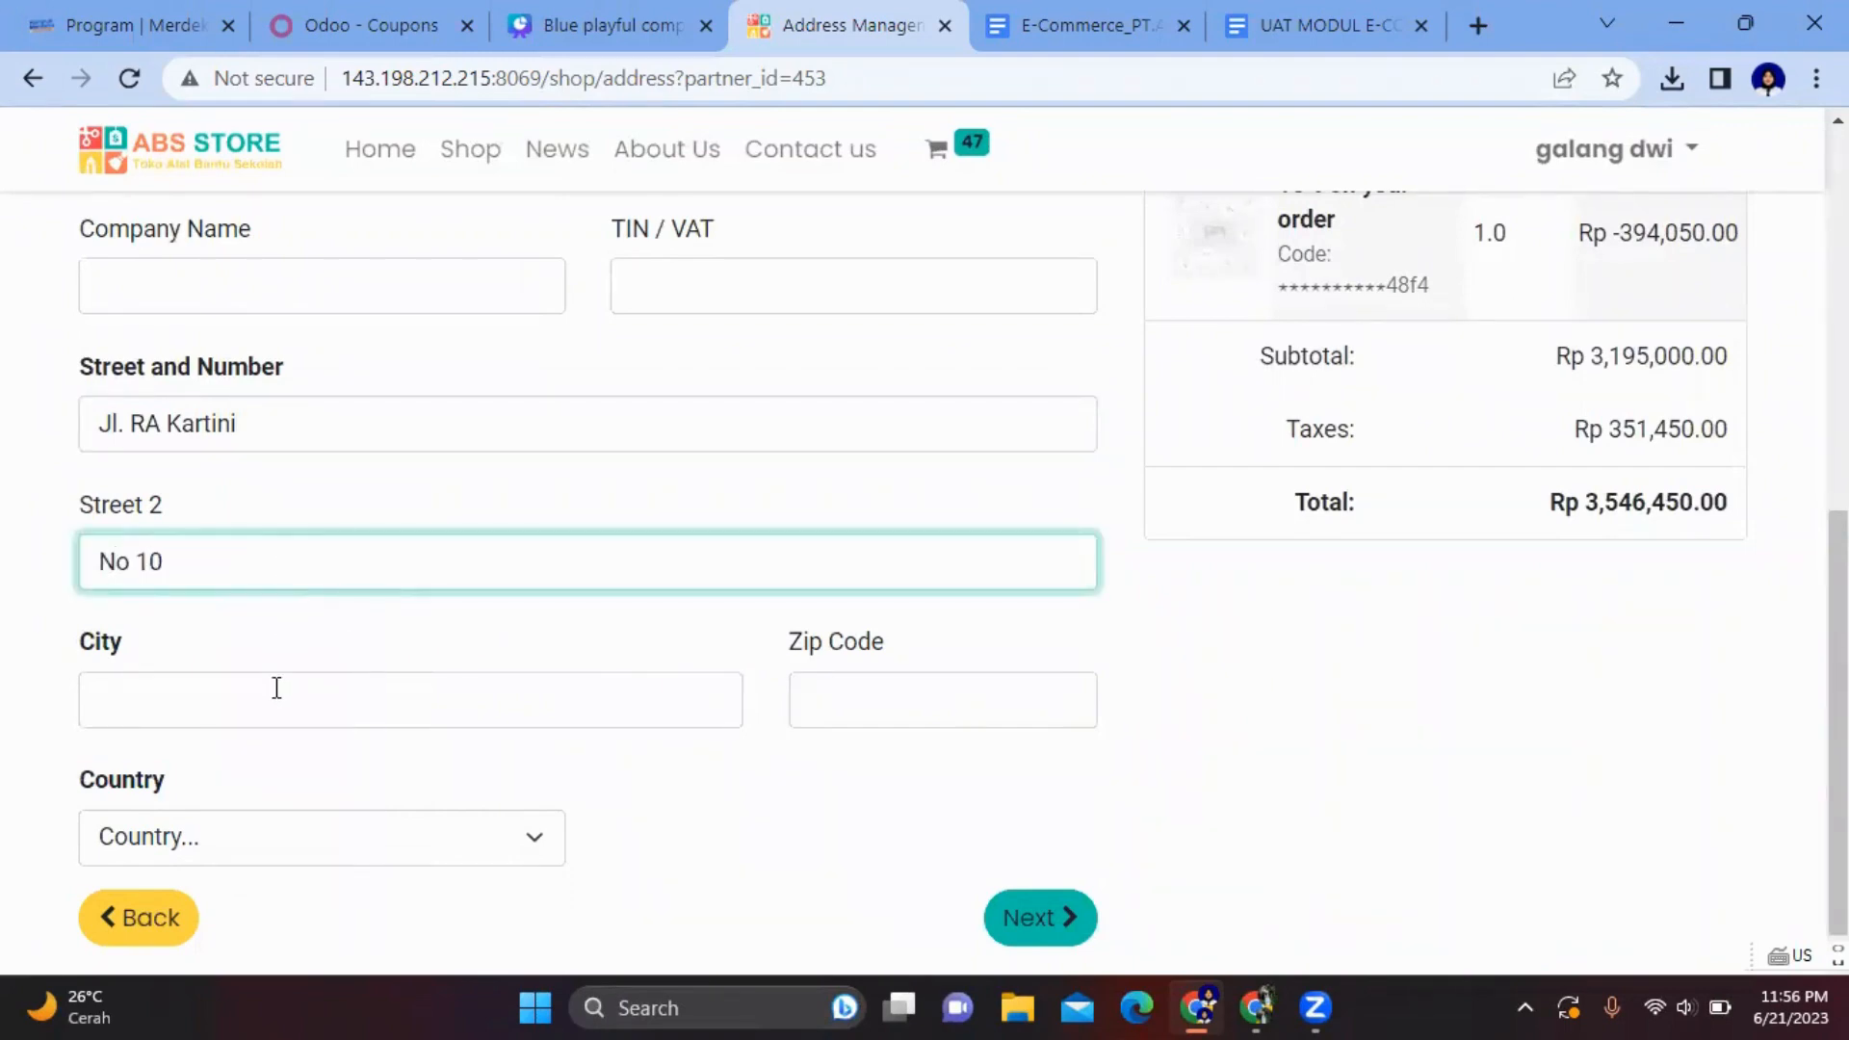
{"action": "left_click", "coordinate": [276, 703]}
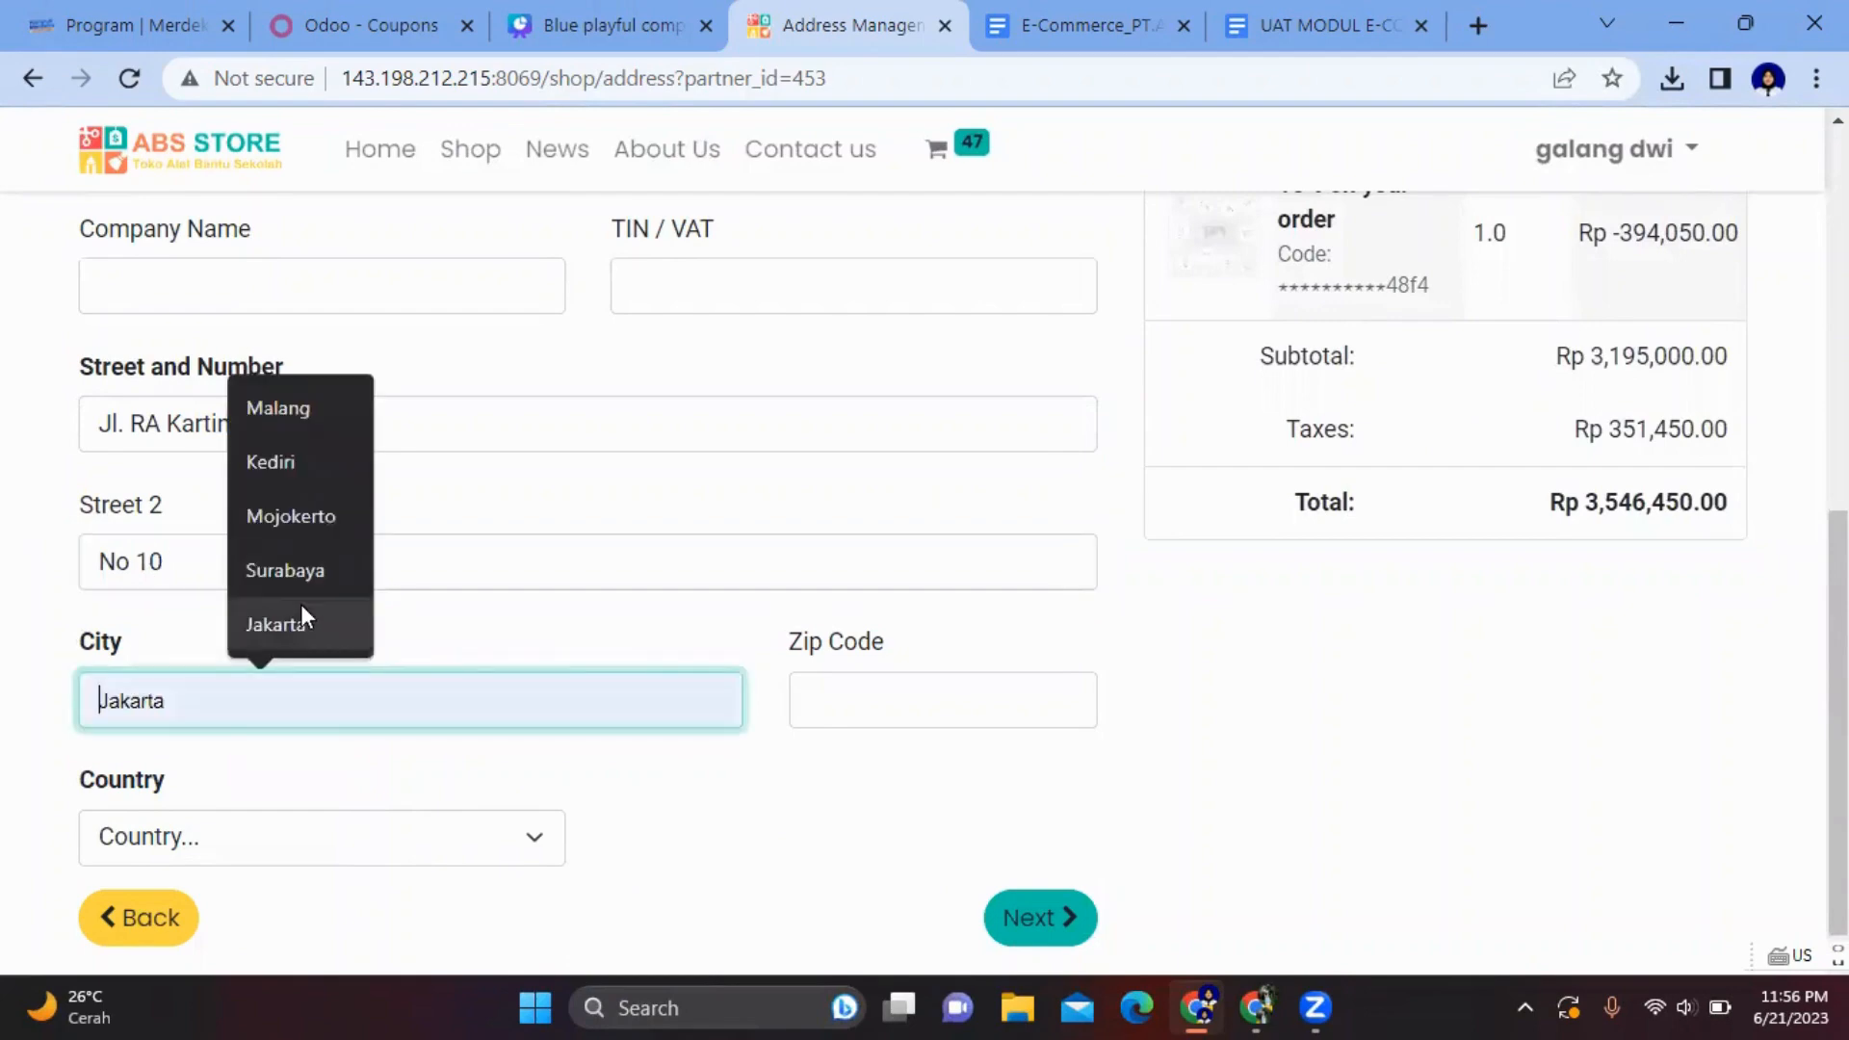
{"action": "left_click", "coordinate": [300, 607]}
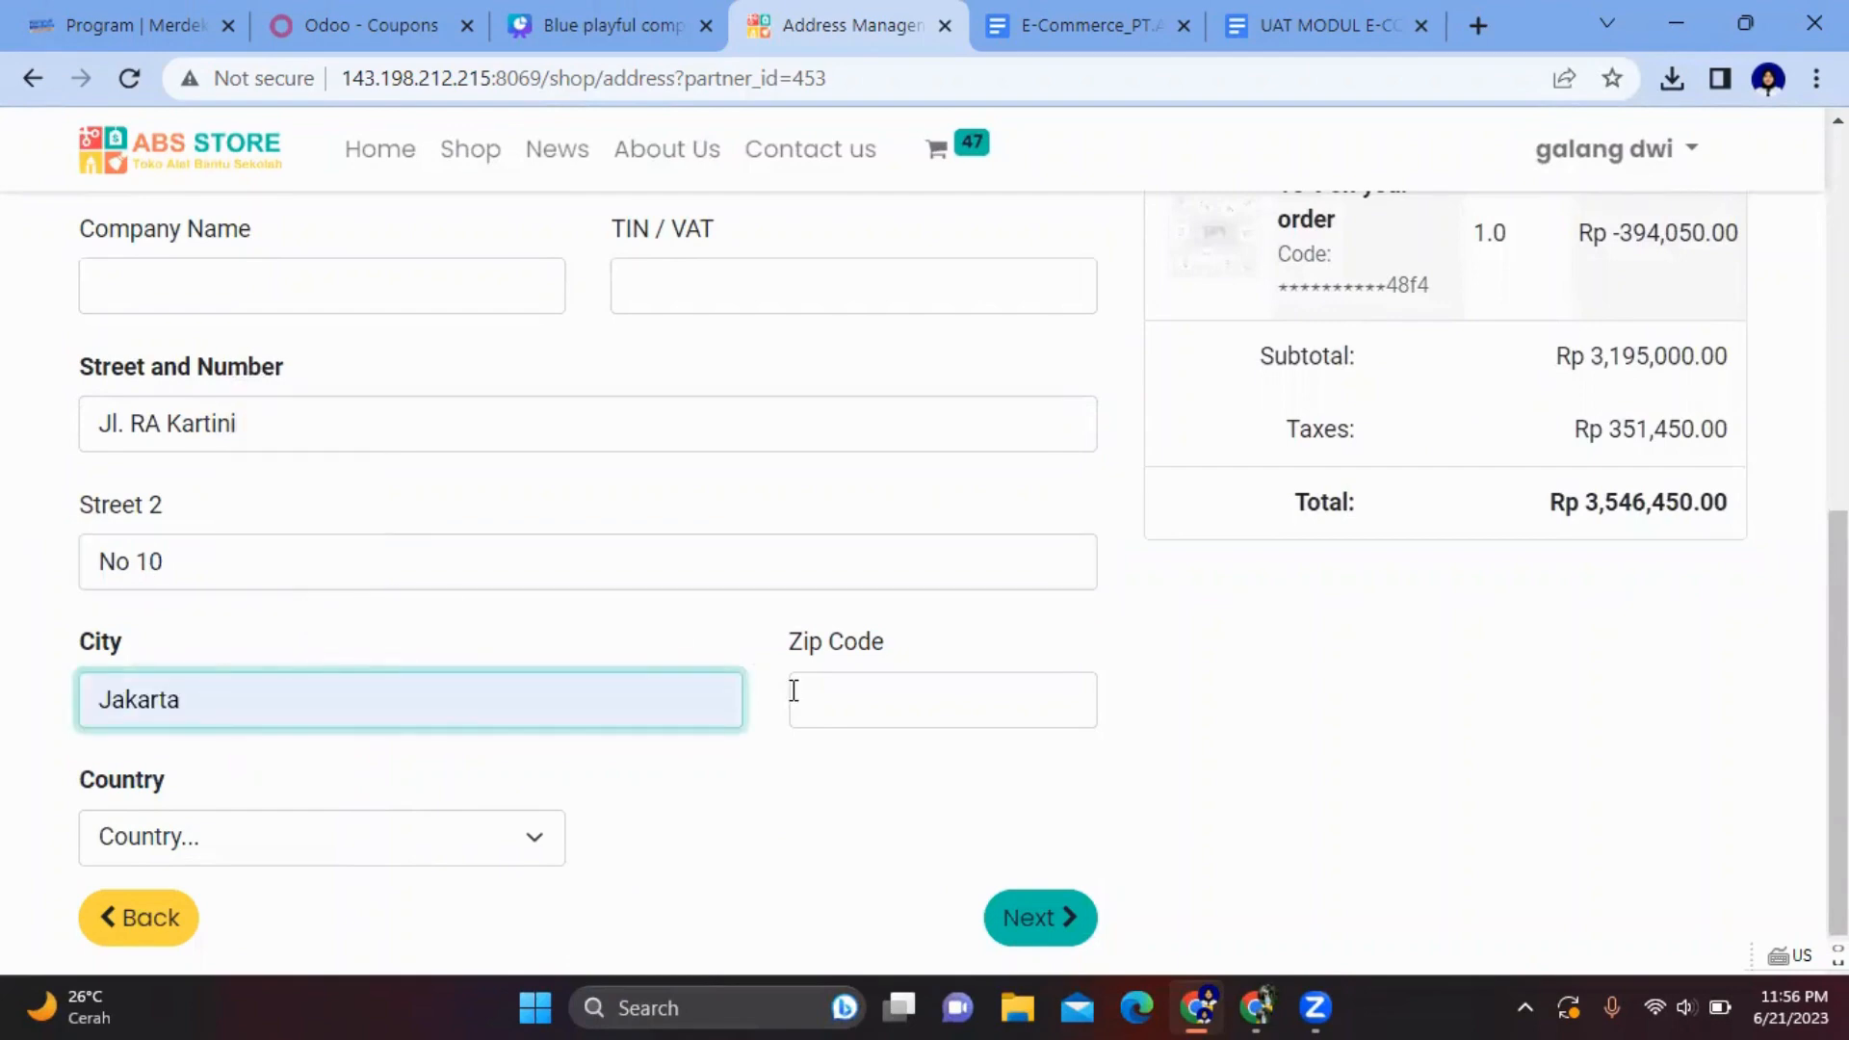
{"action": "left_click", "coordinate": [898, 708]}
{"action": "type", "text": "3452"}
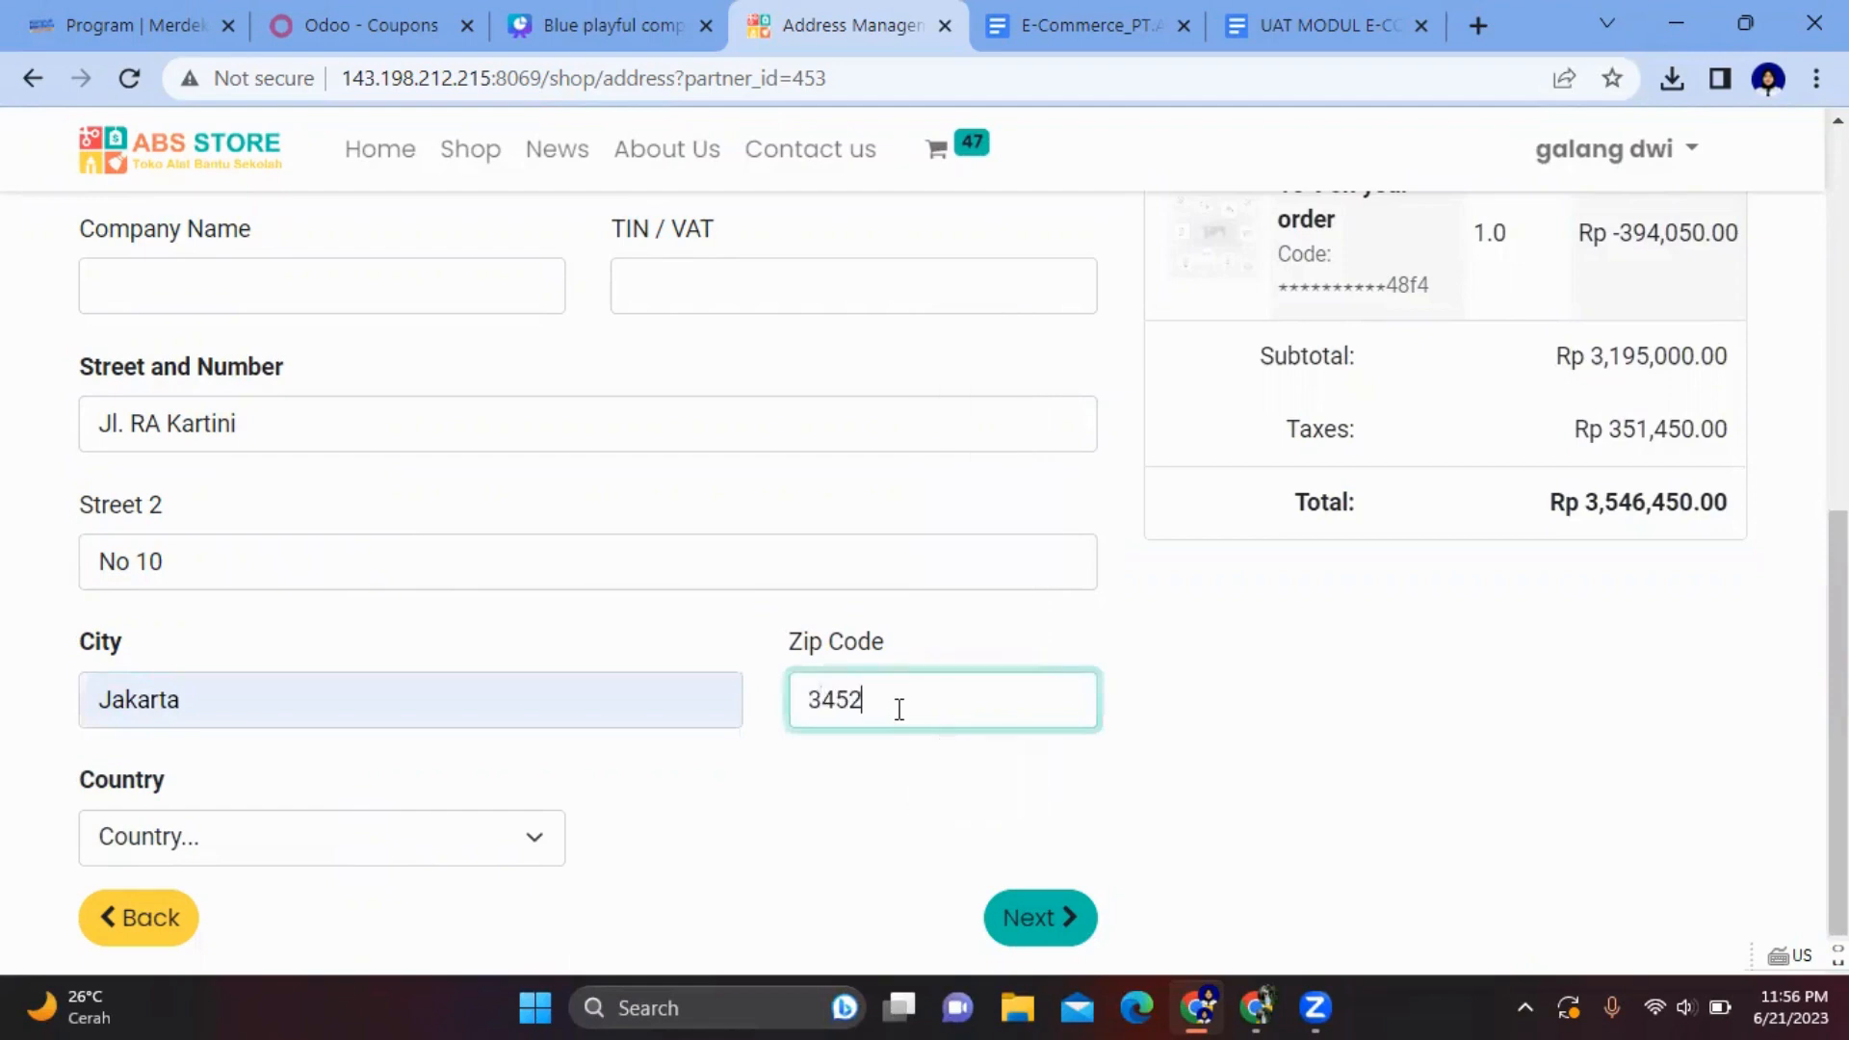
{"action": "scroll", "coordinate": [899, 710], "scroll_direction": "down", "scroll_amount": 1}
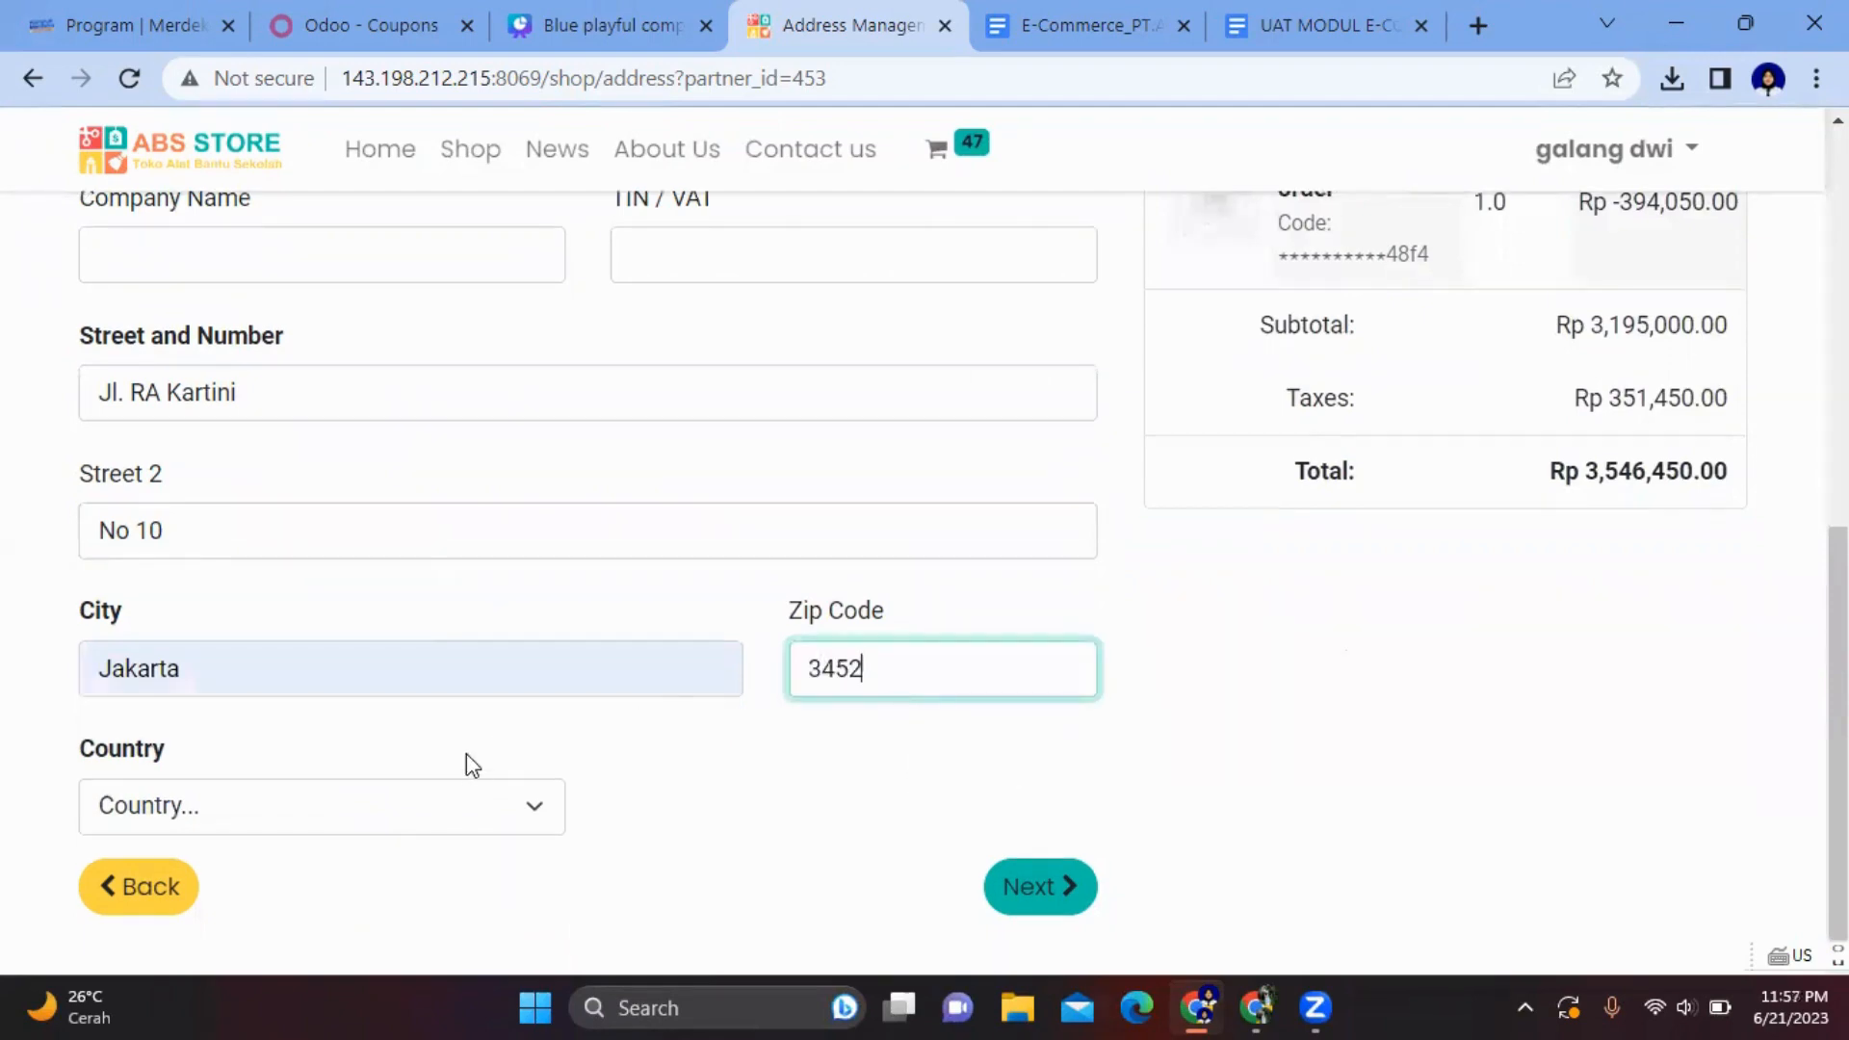
- Set country to Indonesia and State / Province to Jakarta, then submit the address
{"action": "left_click", "coordinate": [482, 805]}
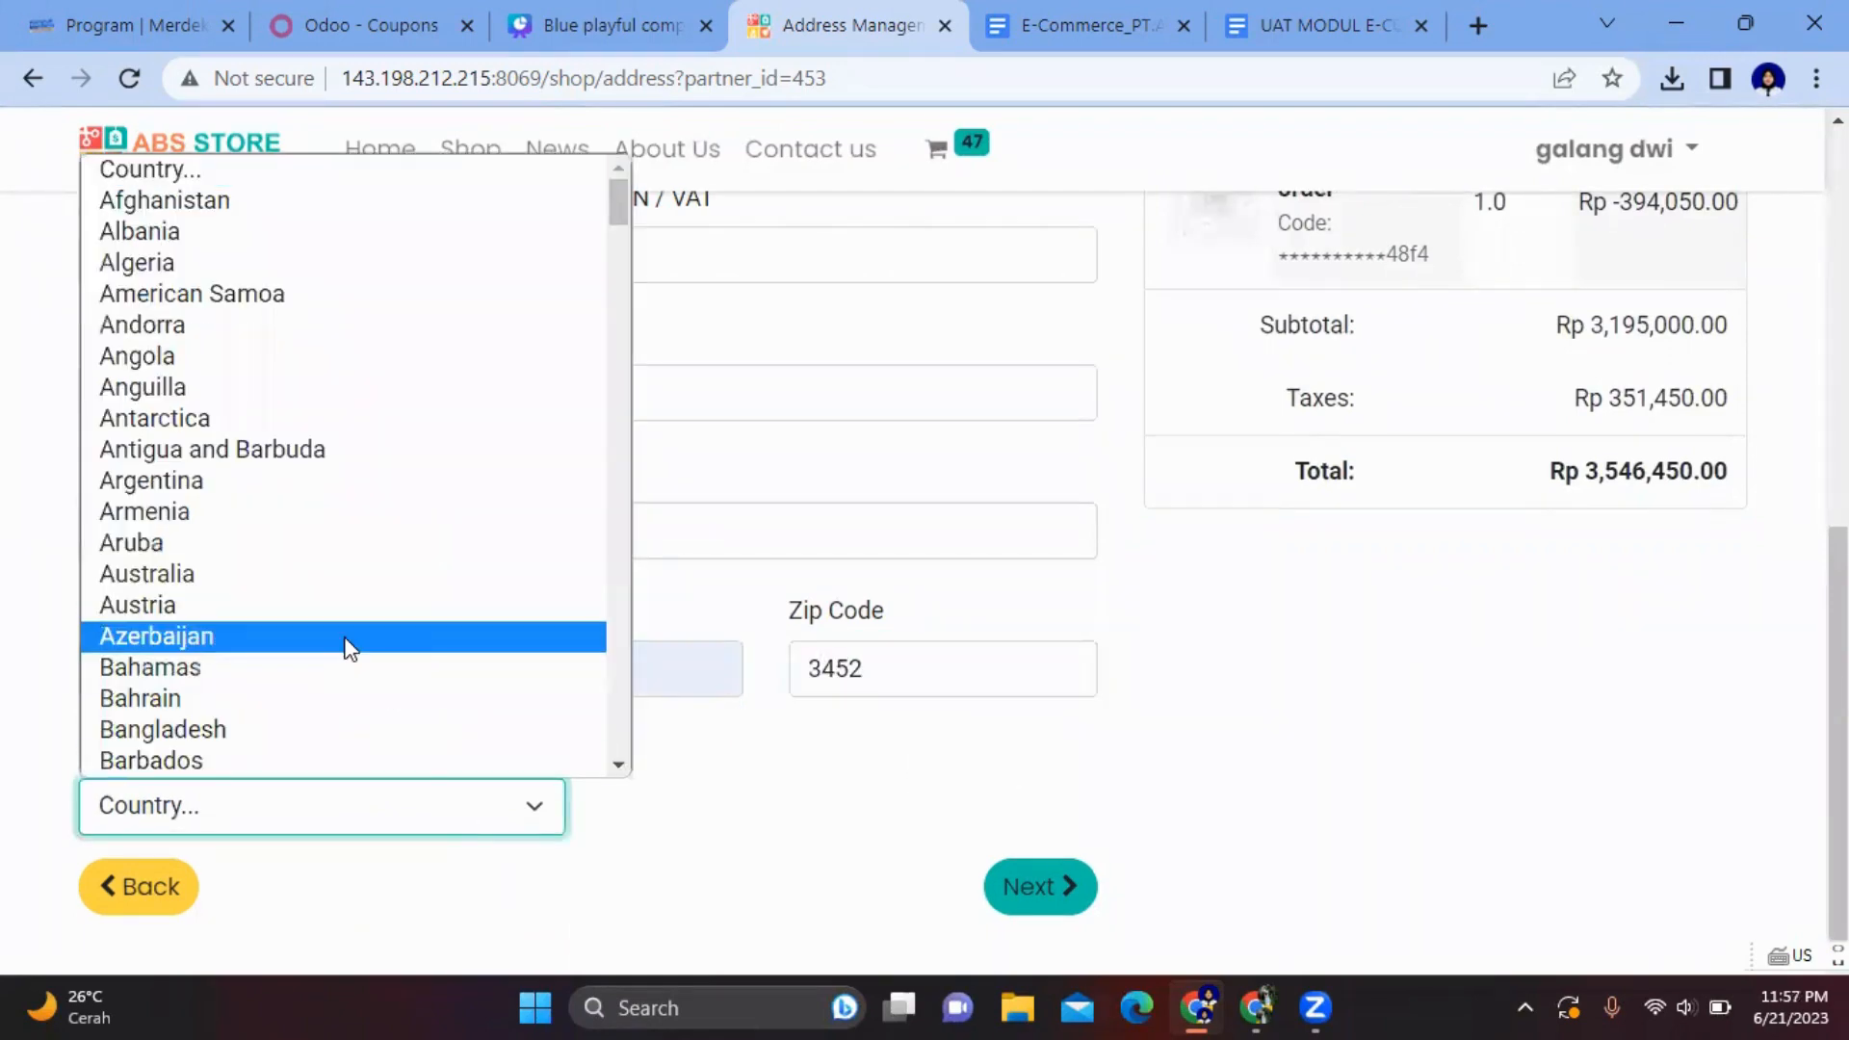
{"action": "scroll", "coordinate": [347, 648], "scroll_direction": "down", "scroll_amount": 10}
{"action": "scroll", "coordinate": [347, 649], "scroll_direction": "down", "scroll_amount": 8}
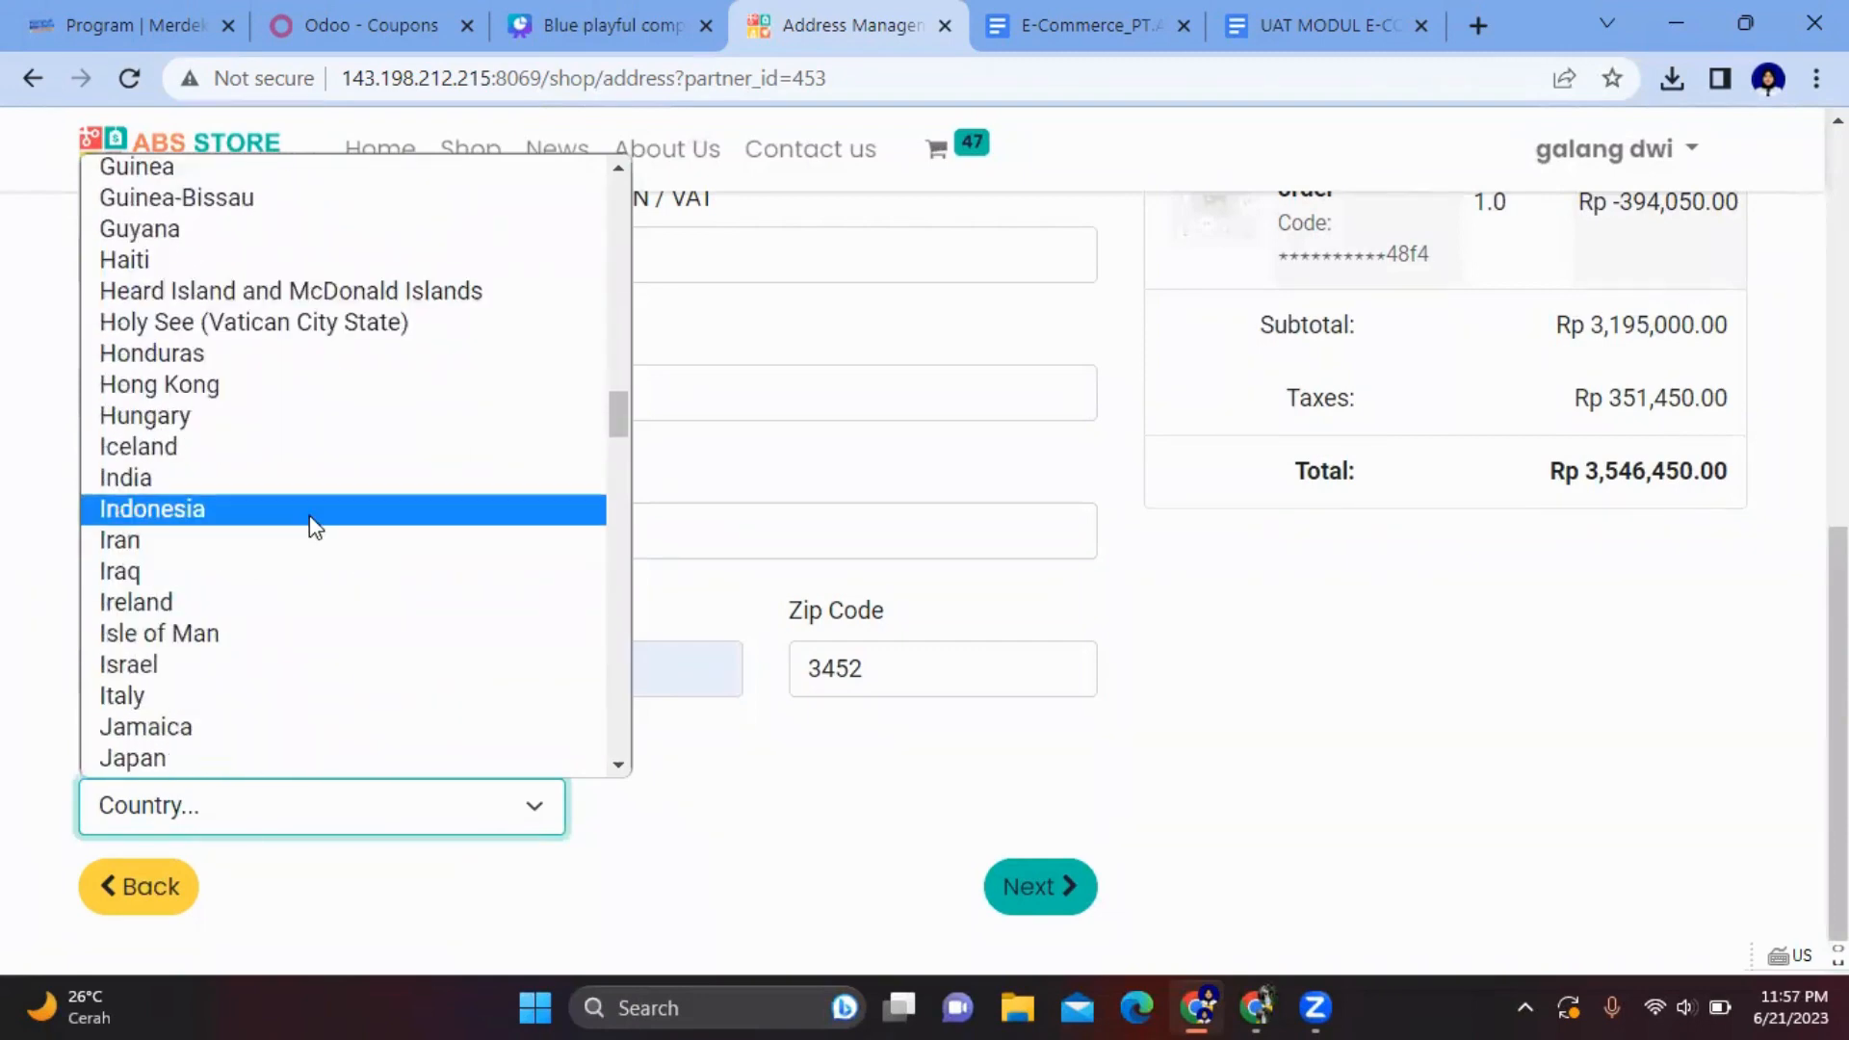
{"action": "left_click", "coordinate": [309, 510]}
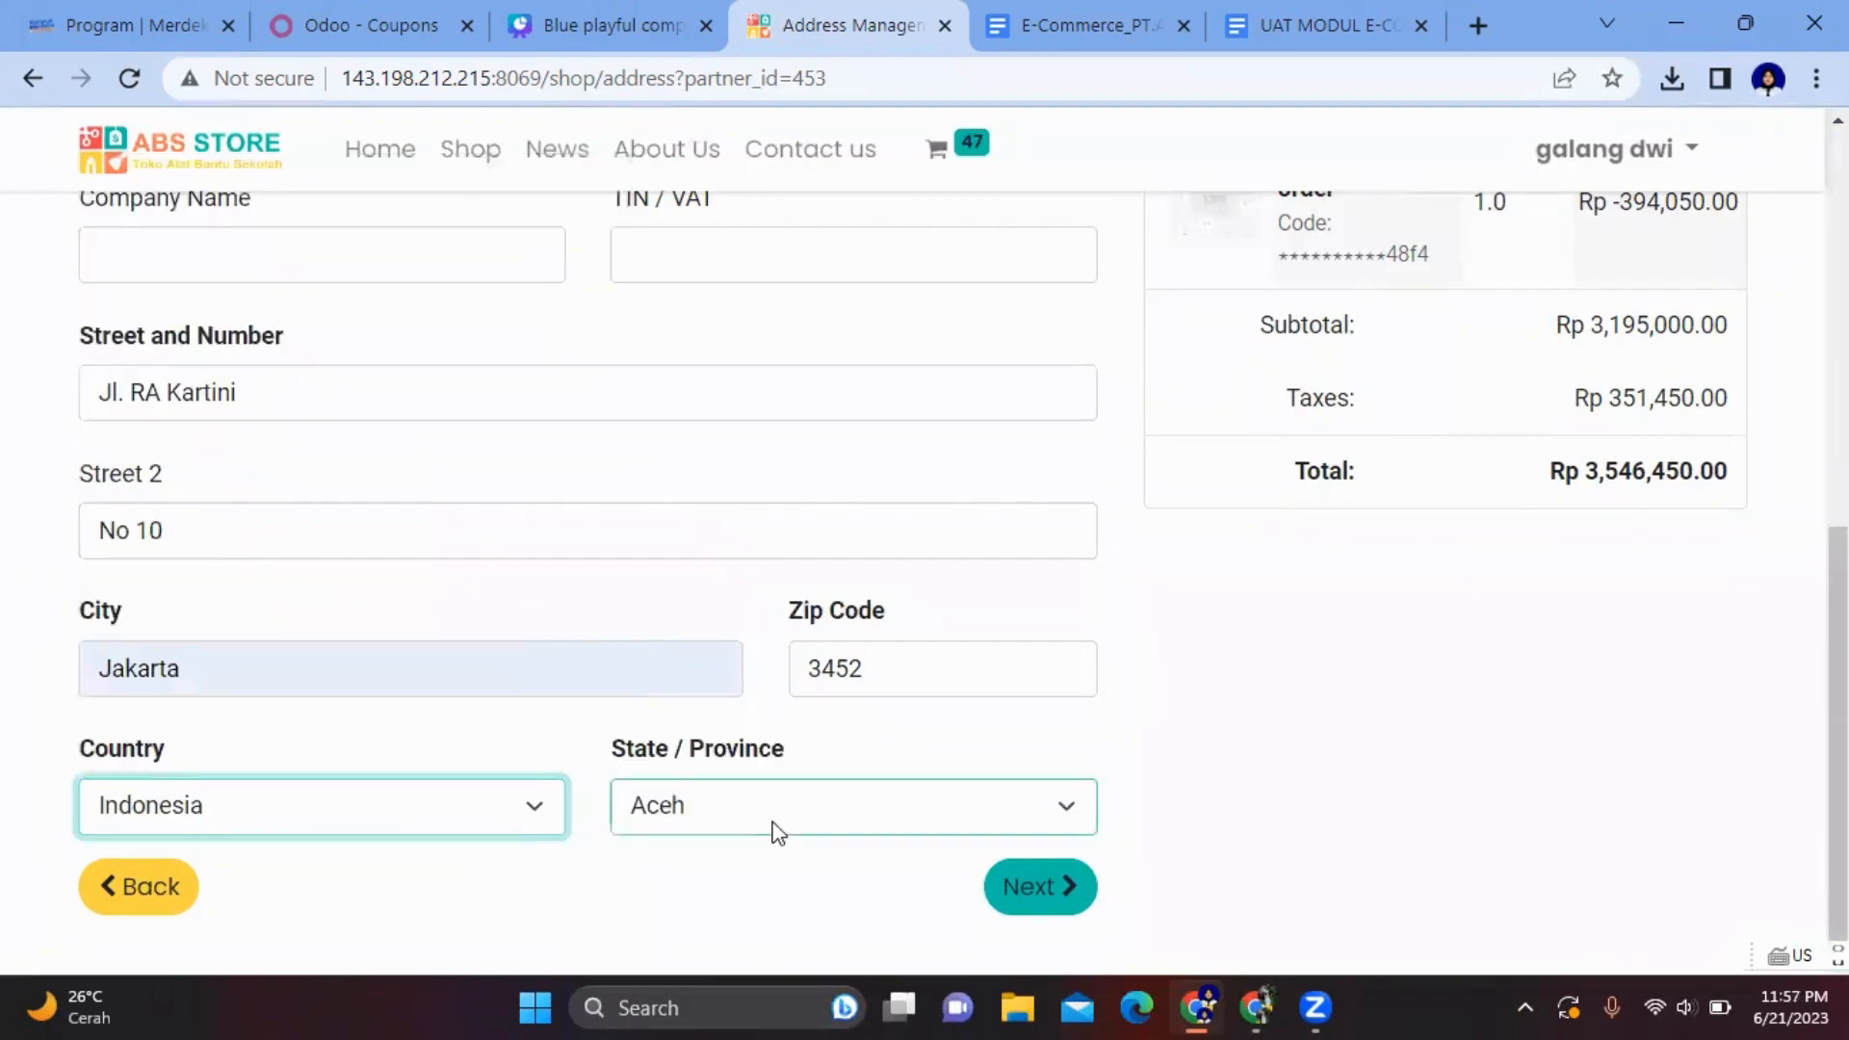
{"action": "left_click", "coordinate": [771, 811]}
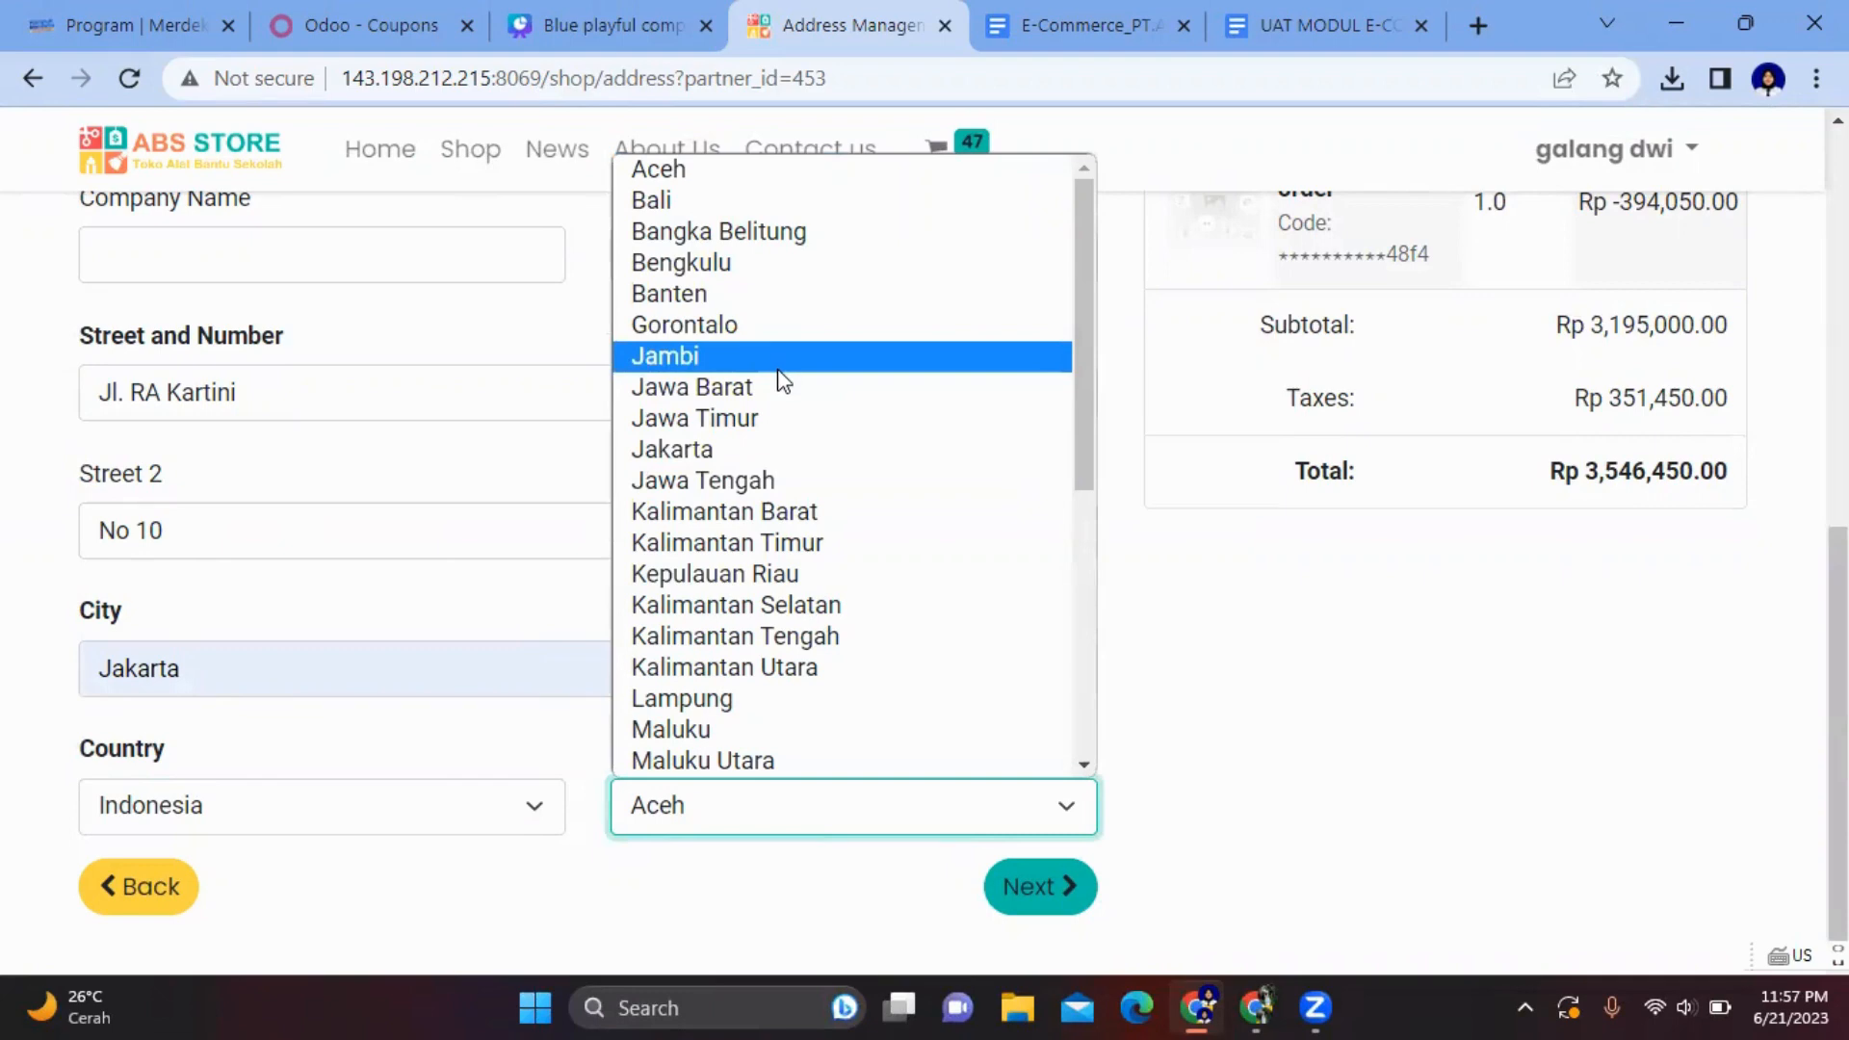
{"action": "left_click", "coordinate": [771, 448]}
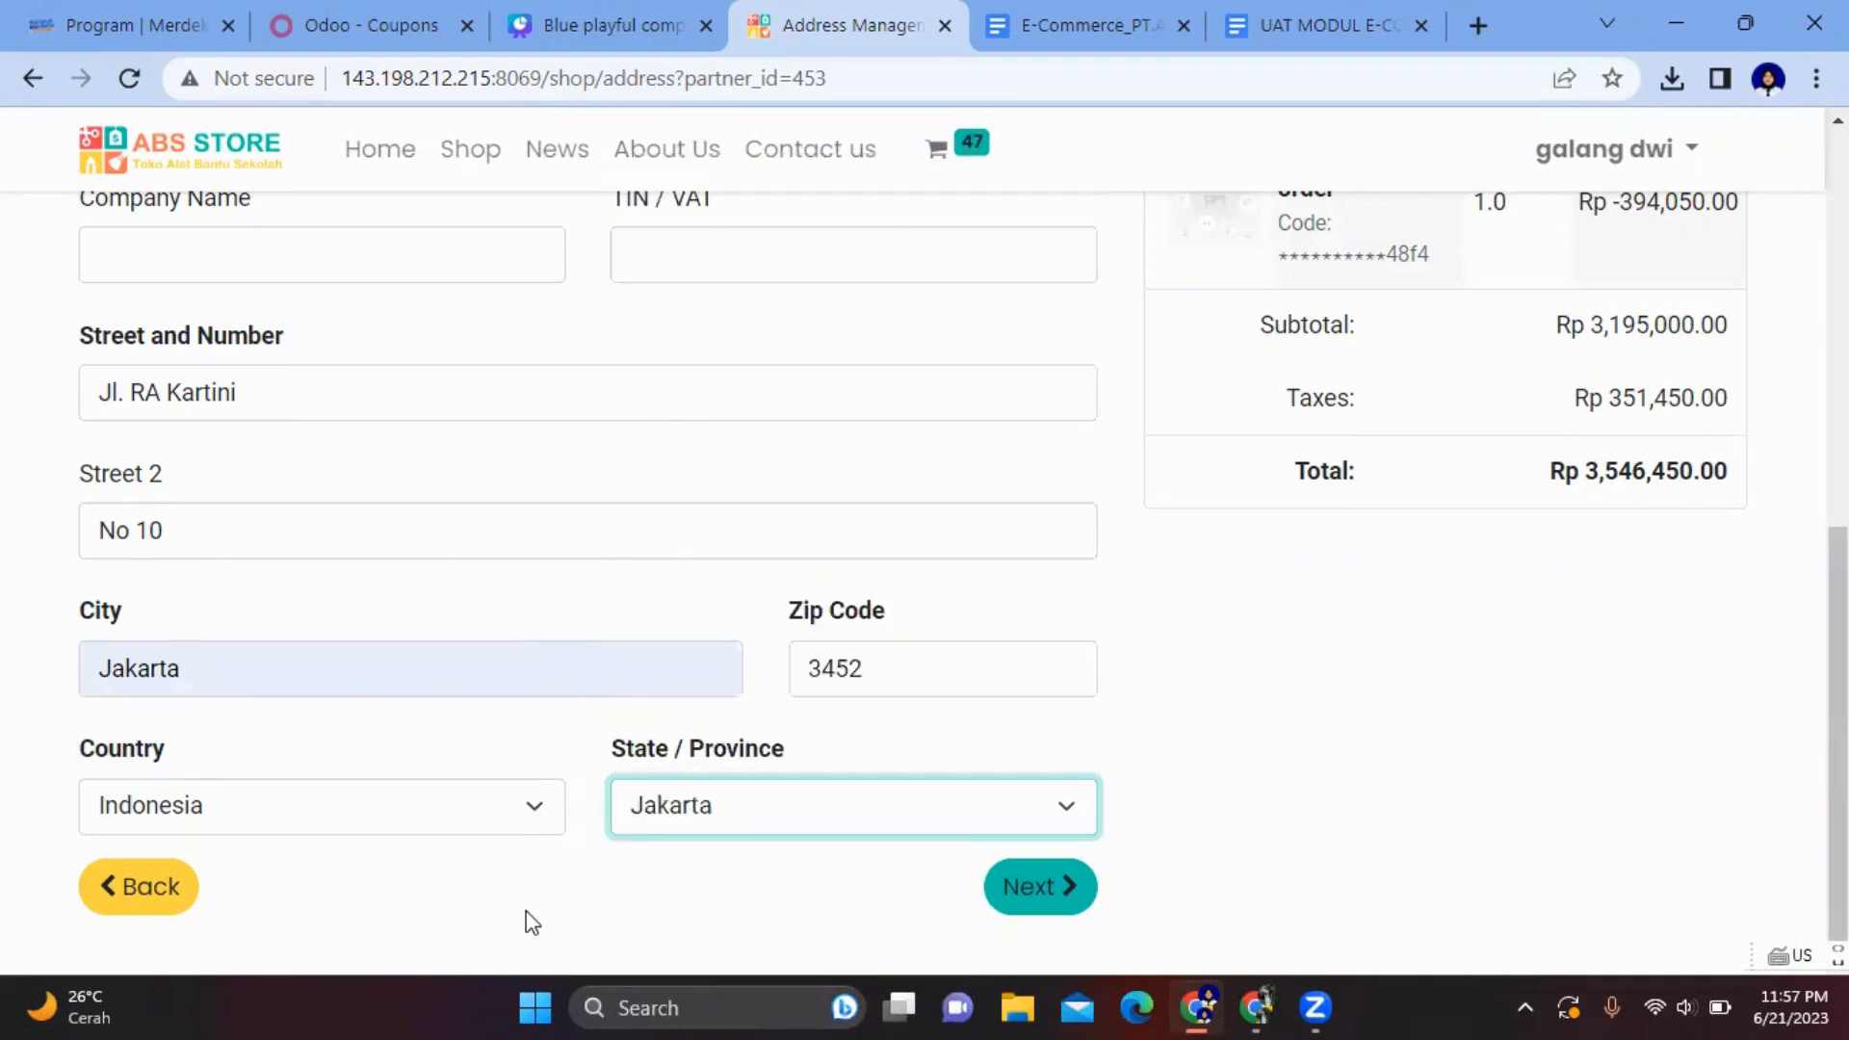
{"action": "left_click", "coordinate": [1176, 813]}
{"action": "left_click", "coordinate": [1213, 828]}
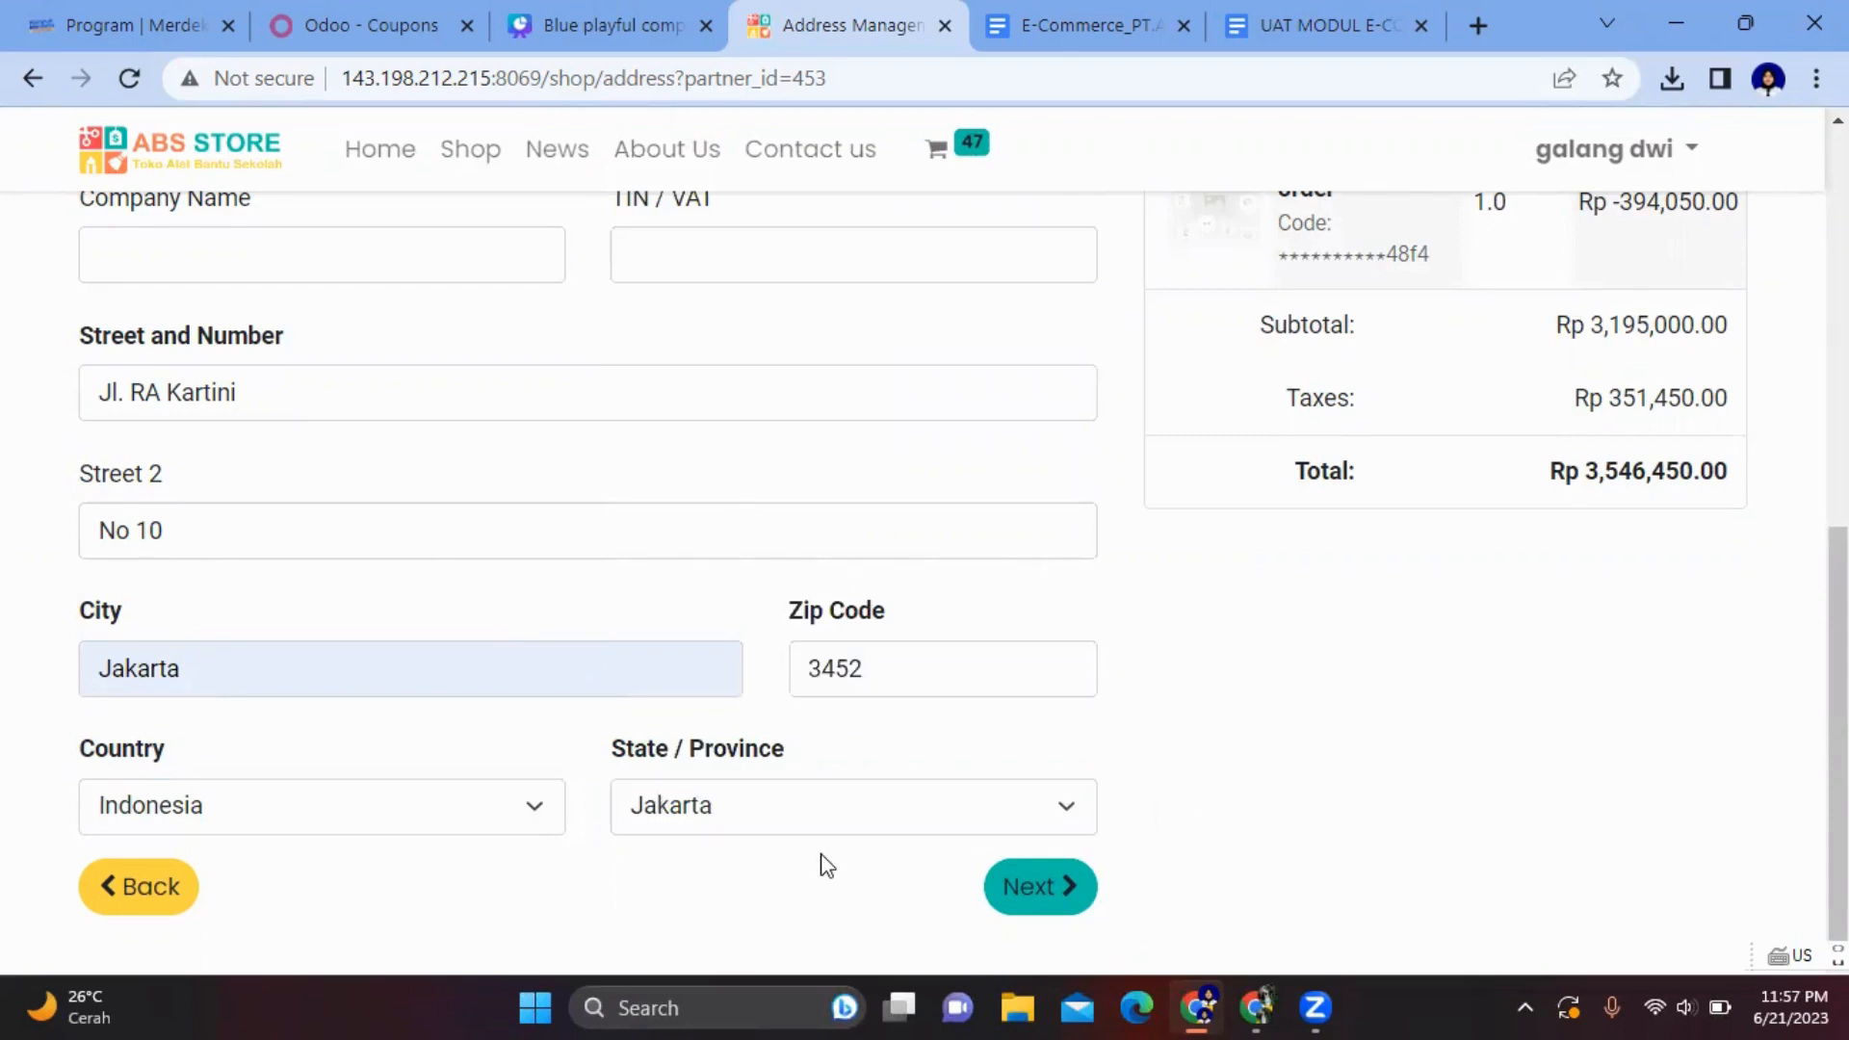
- Dismiss Chrome's save-address popup and confirm the billing and shipping address
{"action": "left_click", "coordinate": [1019, 888]}
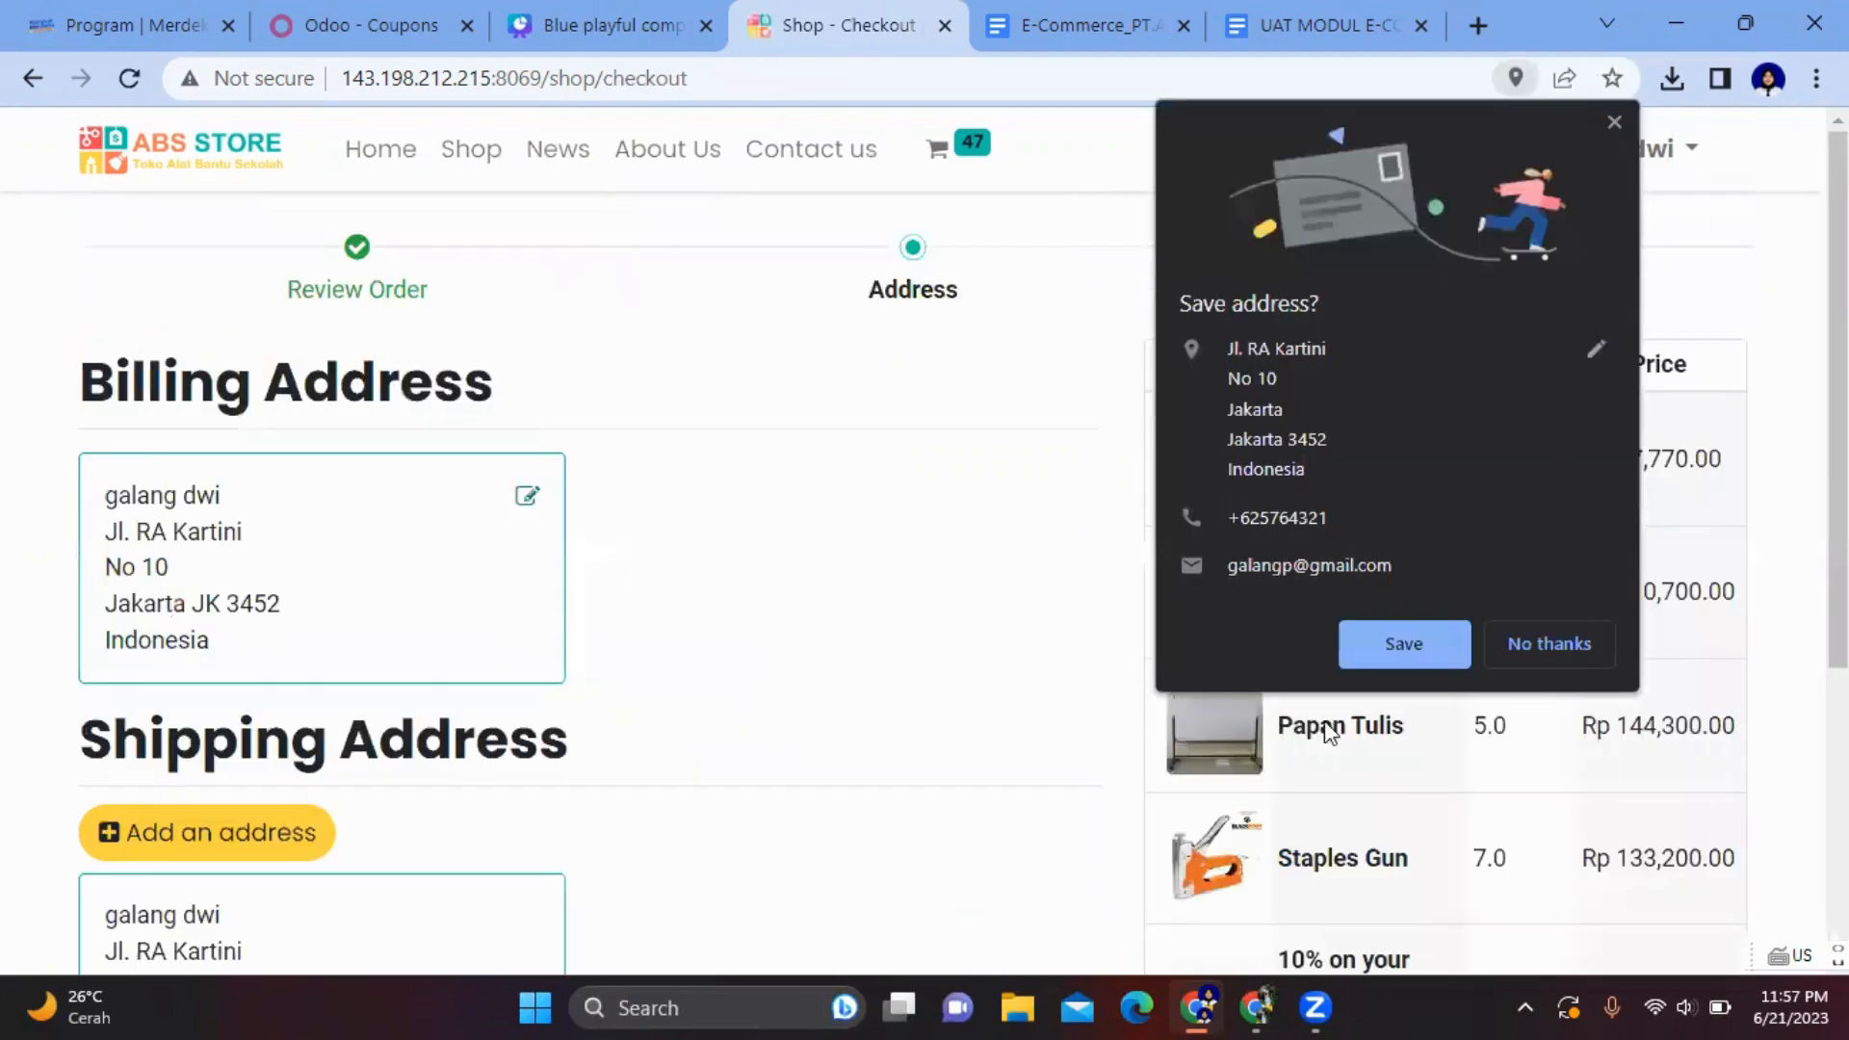
{"action": "left_click", "coordinate": [1614, 123]}
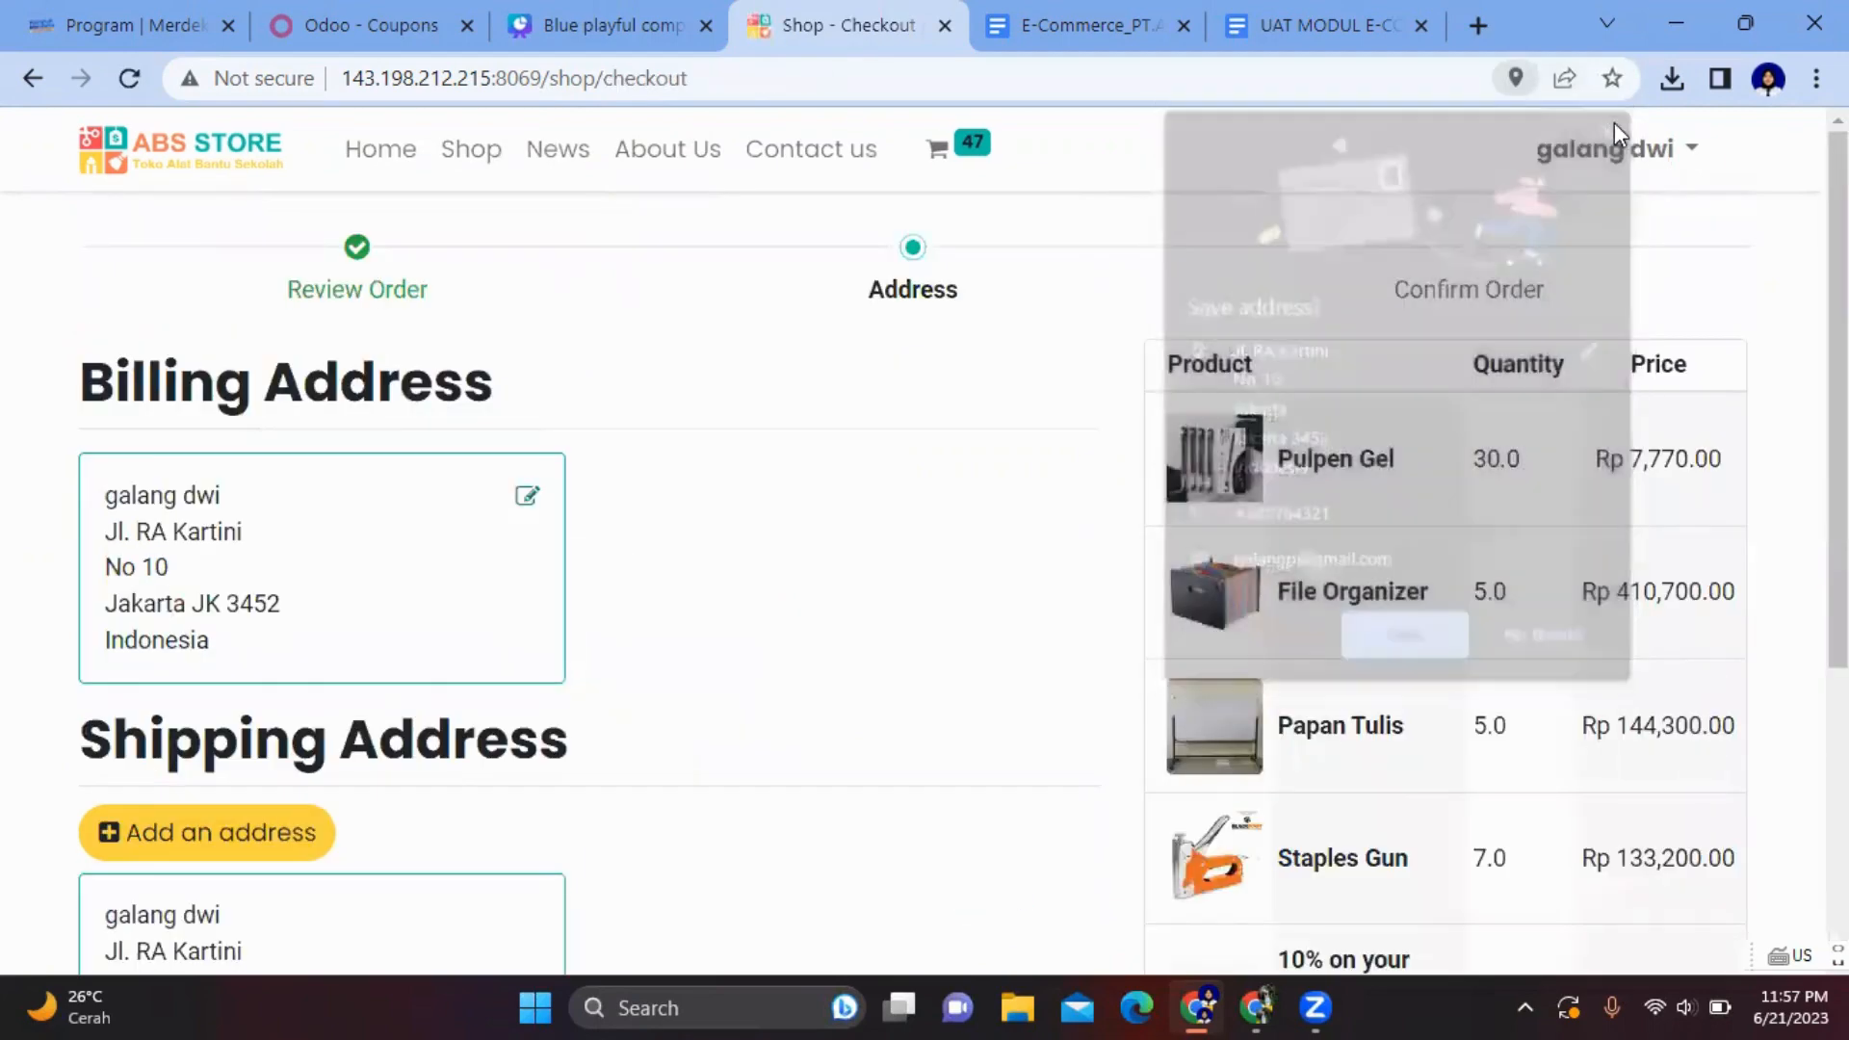
{"action": "scroll", "coordinate": [953, 405], "scroll_direction": "down", "scroll_amount": 5}
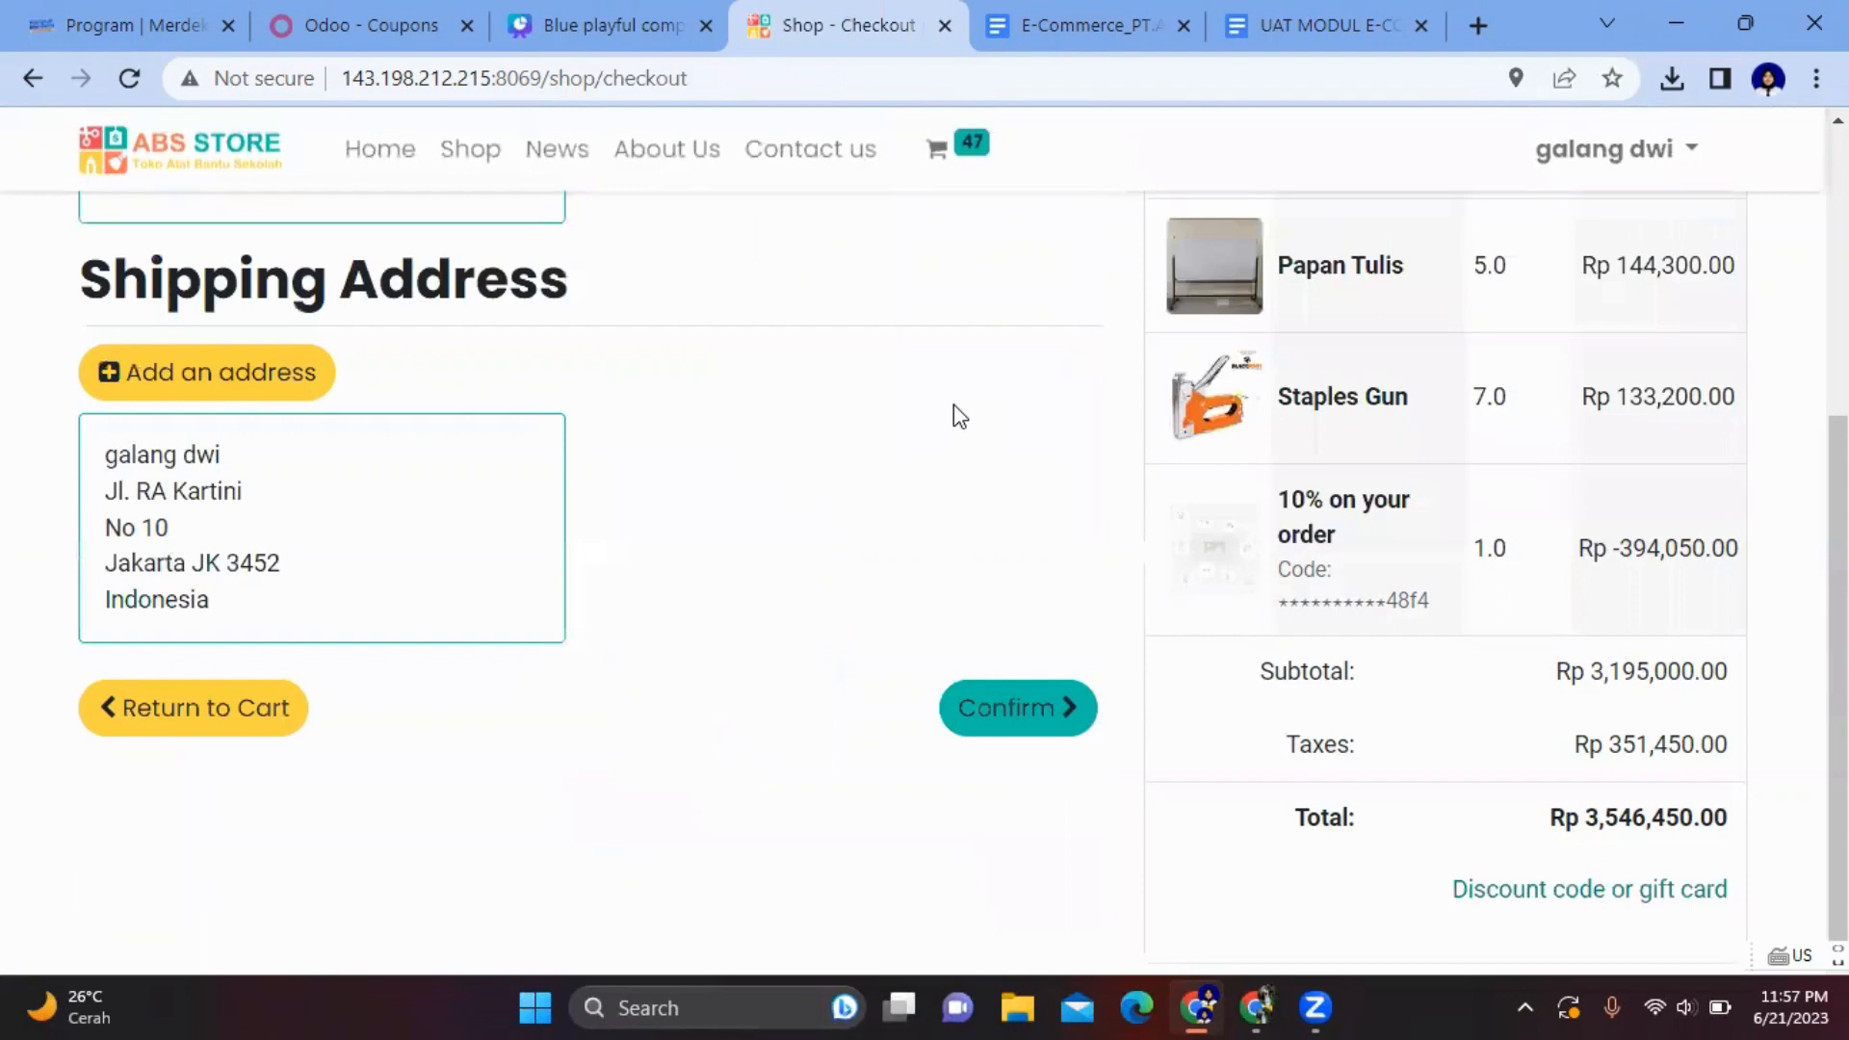
{"action": "scroll", "coordinate": [756, 607], "scroll_direction": "up", "scroll_amount": 5}
{"action": "scroll", "coordinate": [755, 604], "scroll_direction": "down", "scroll_amount": 5}
{"action": "left_click", "coordinate": [1072, 706]}
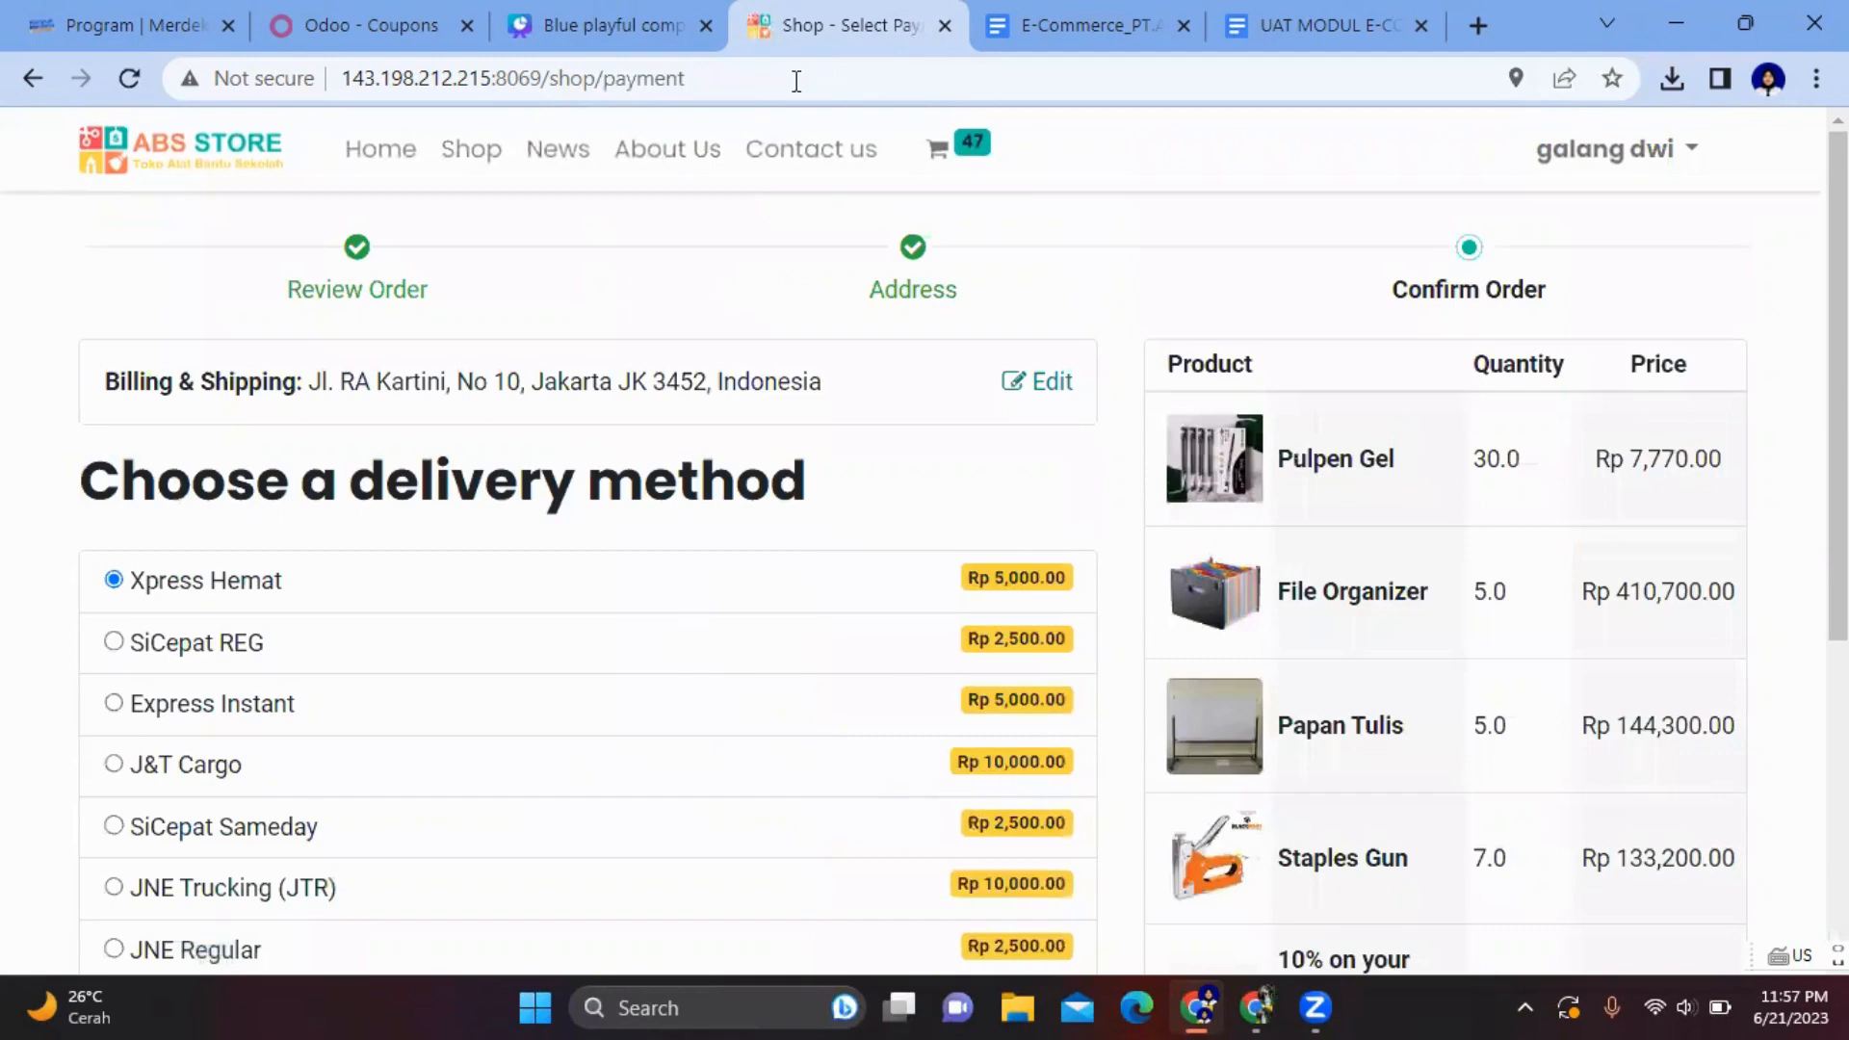
{"action": "left_click", "coordinate": [633, 31]}
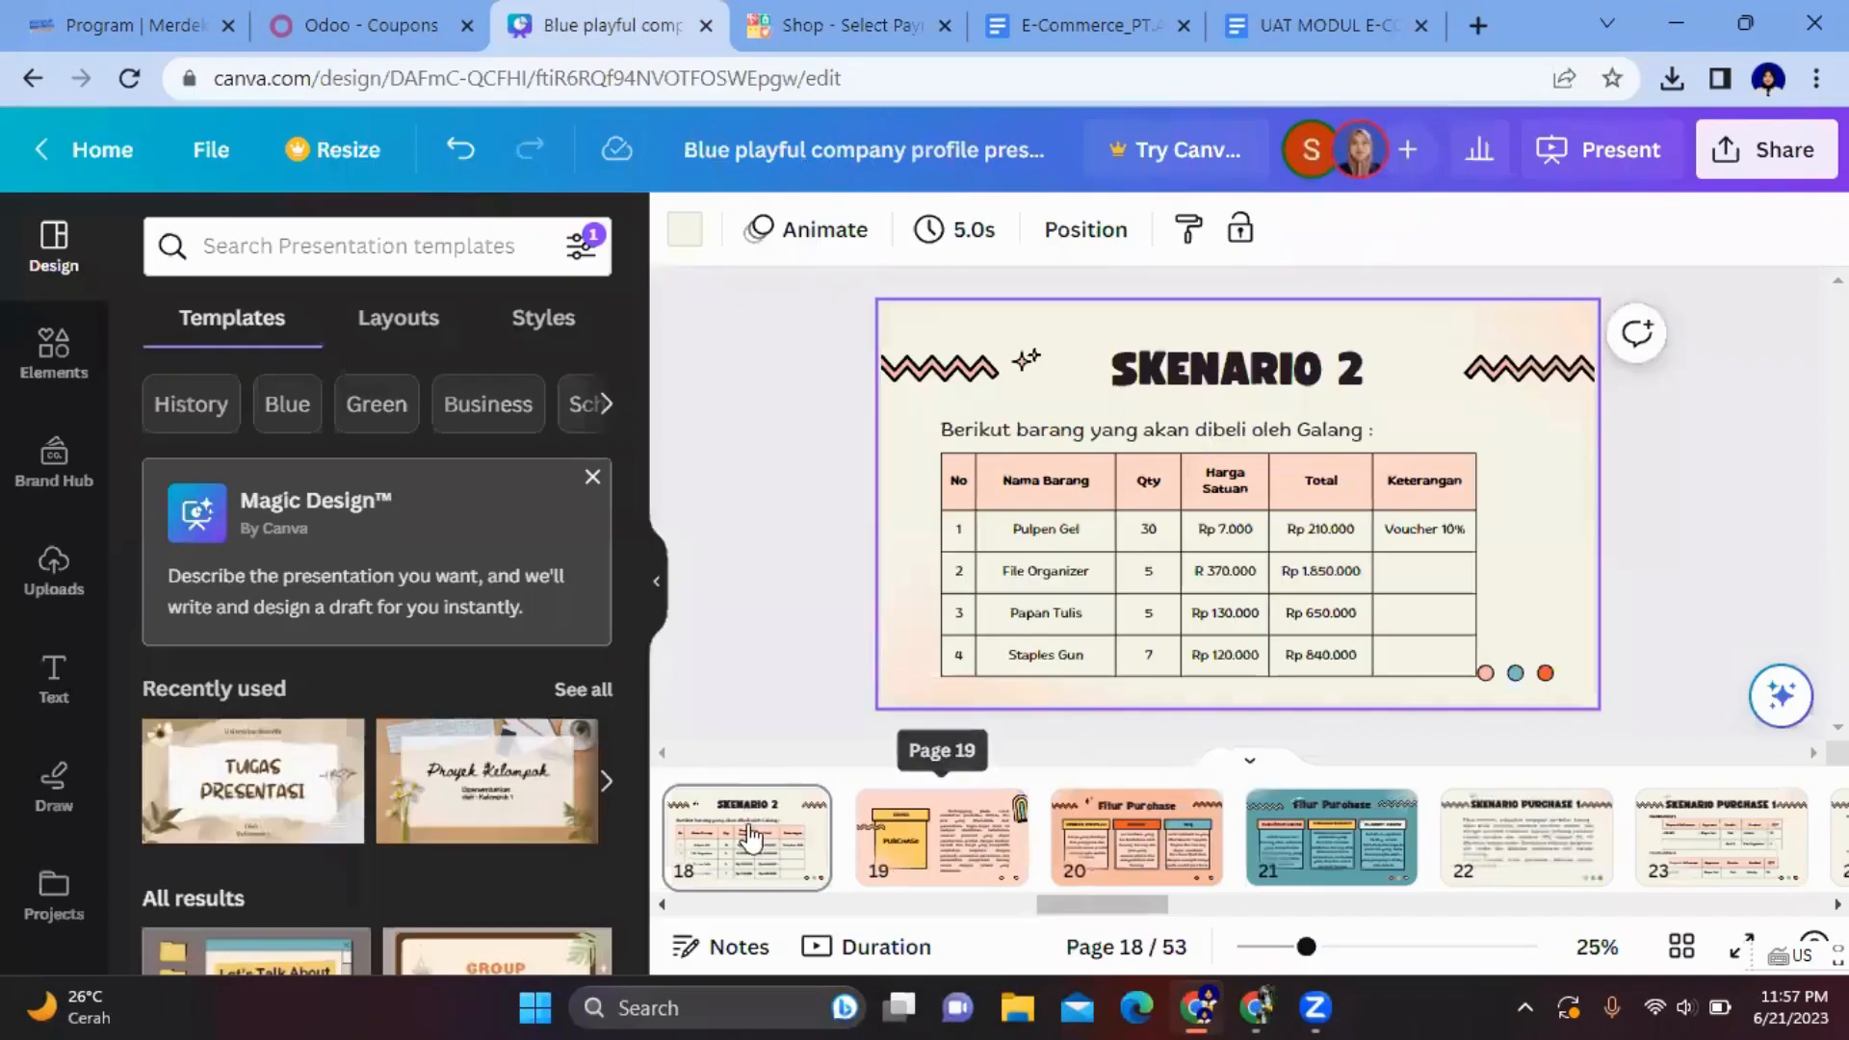
{"action": "scroll", "coordinate": [751, 838], "scroll_direction": "left", "scroll_amount": 3}
{"action": "left_click", "coordinate": [790, 847]}
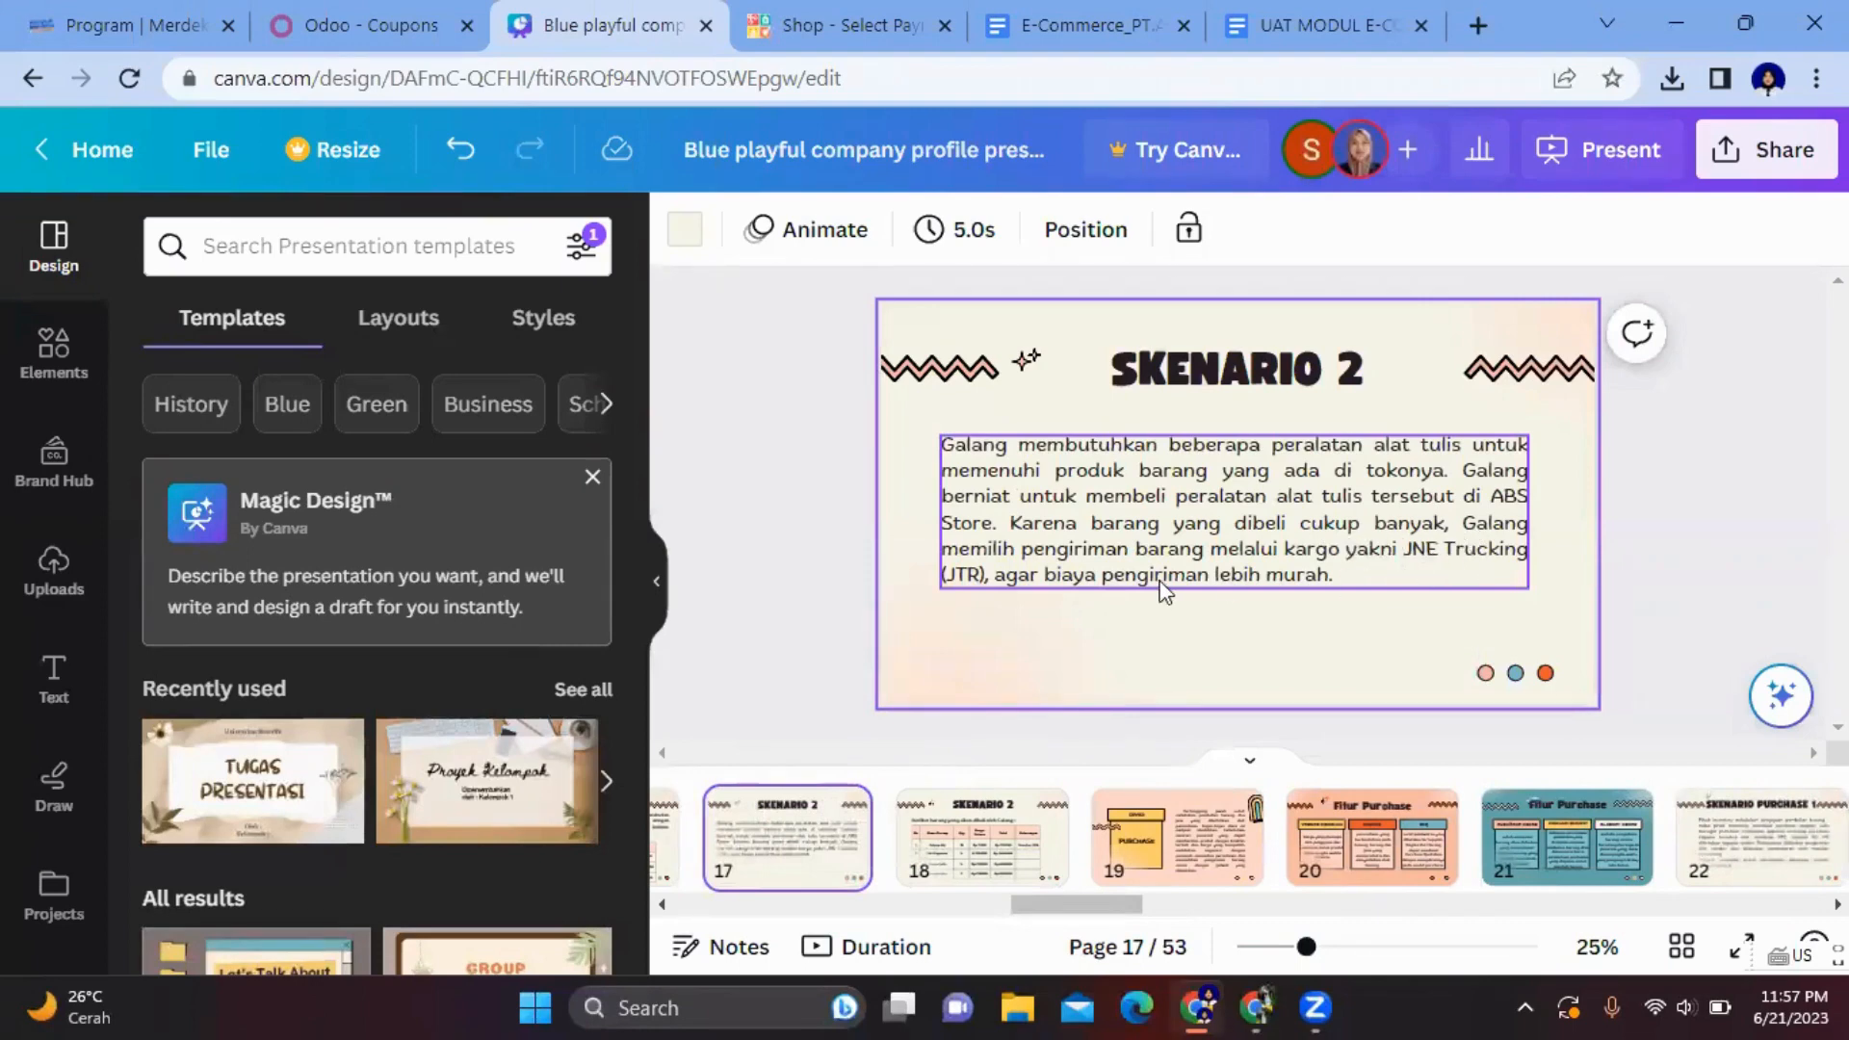
- Choose JNE Trucking (JTR) delivery and Manual Transfer payment, then place the order
{"action": "left_click", "coordinate": [847, 19]}
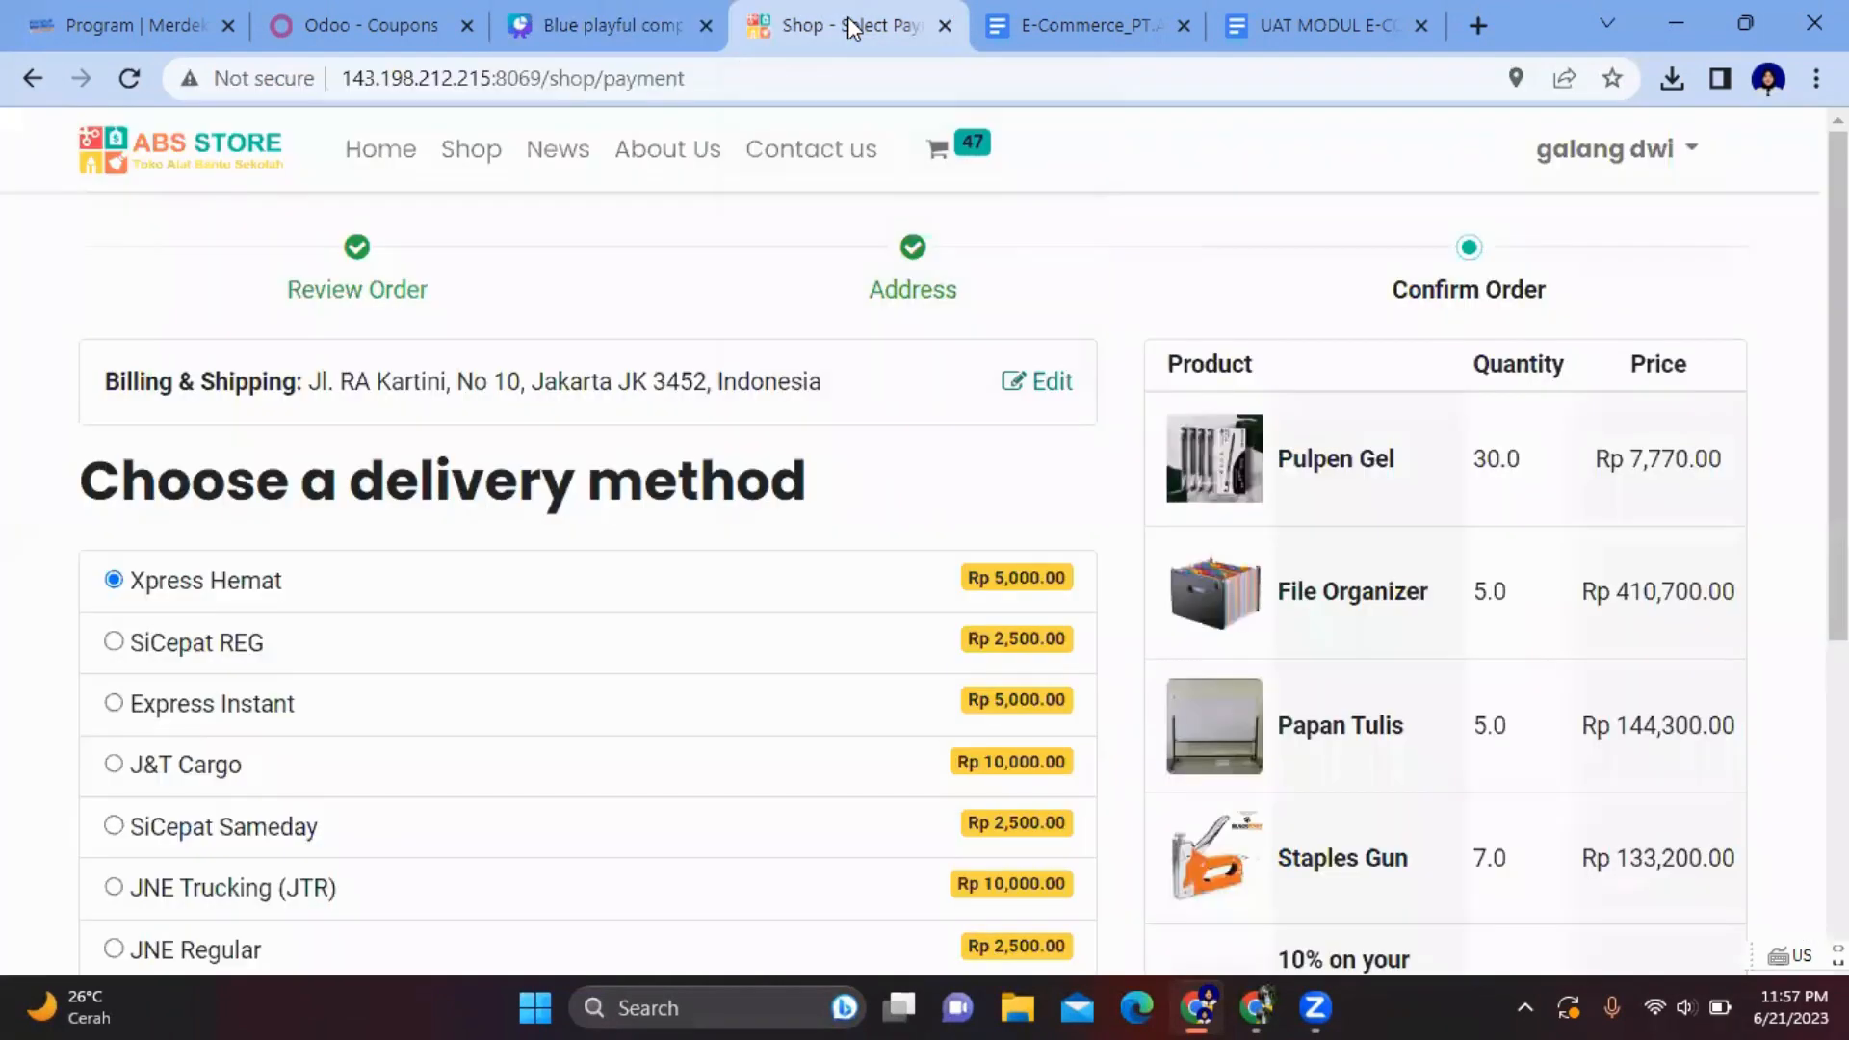
{"action": "scroll", "coordinate": [511, 645], "scroll_direction": "down", "scroll_amount": 4}
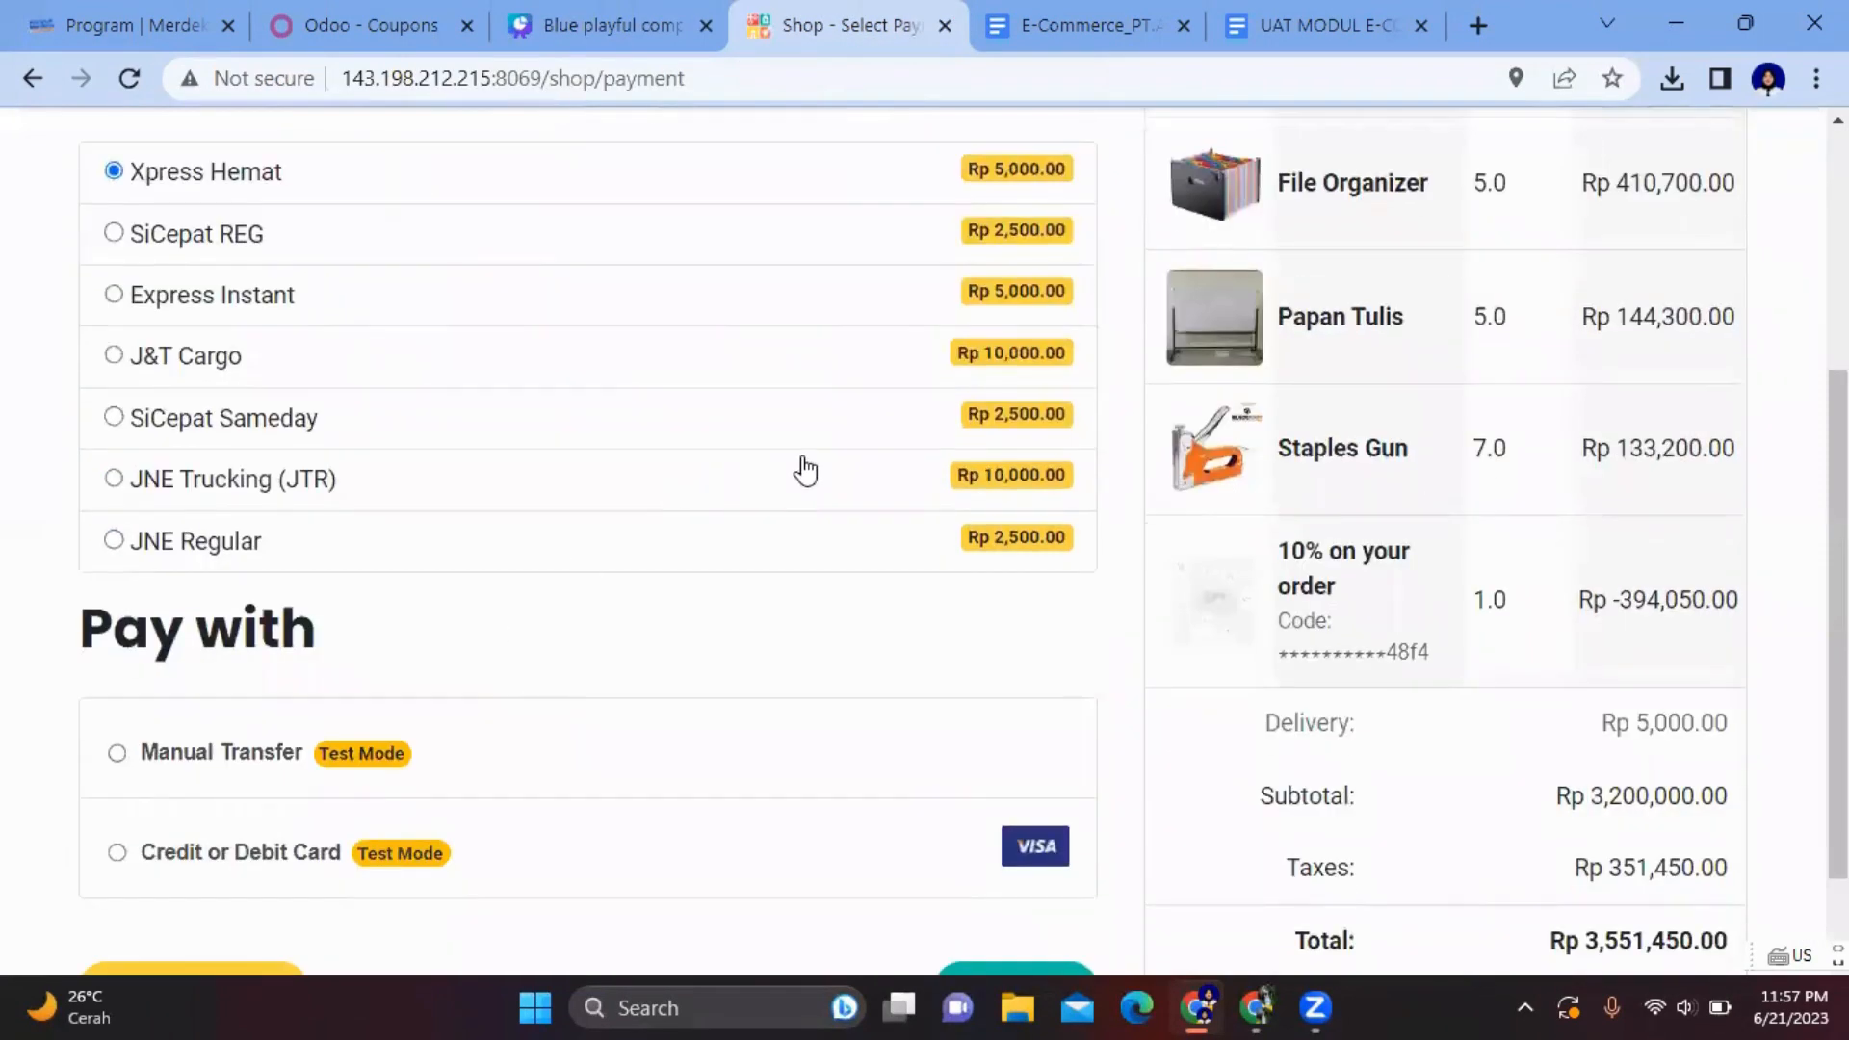
{"action": "left_click", "coordinate": [115, 479]}
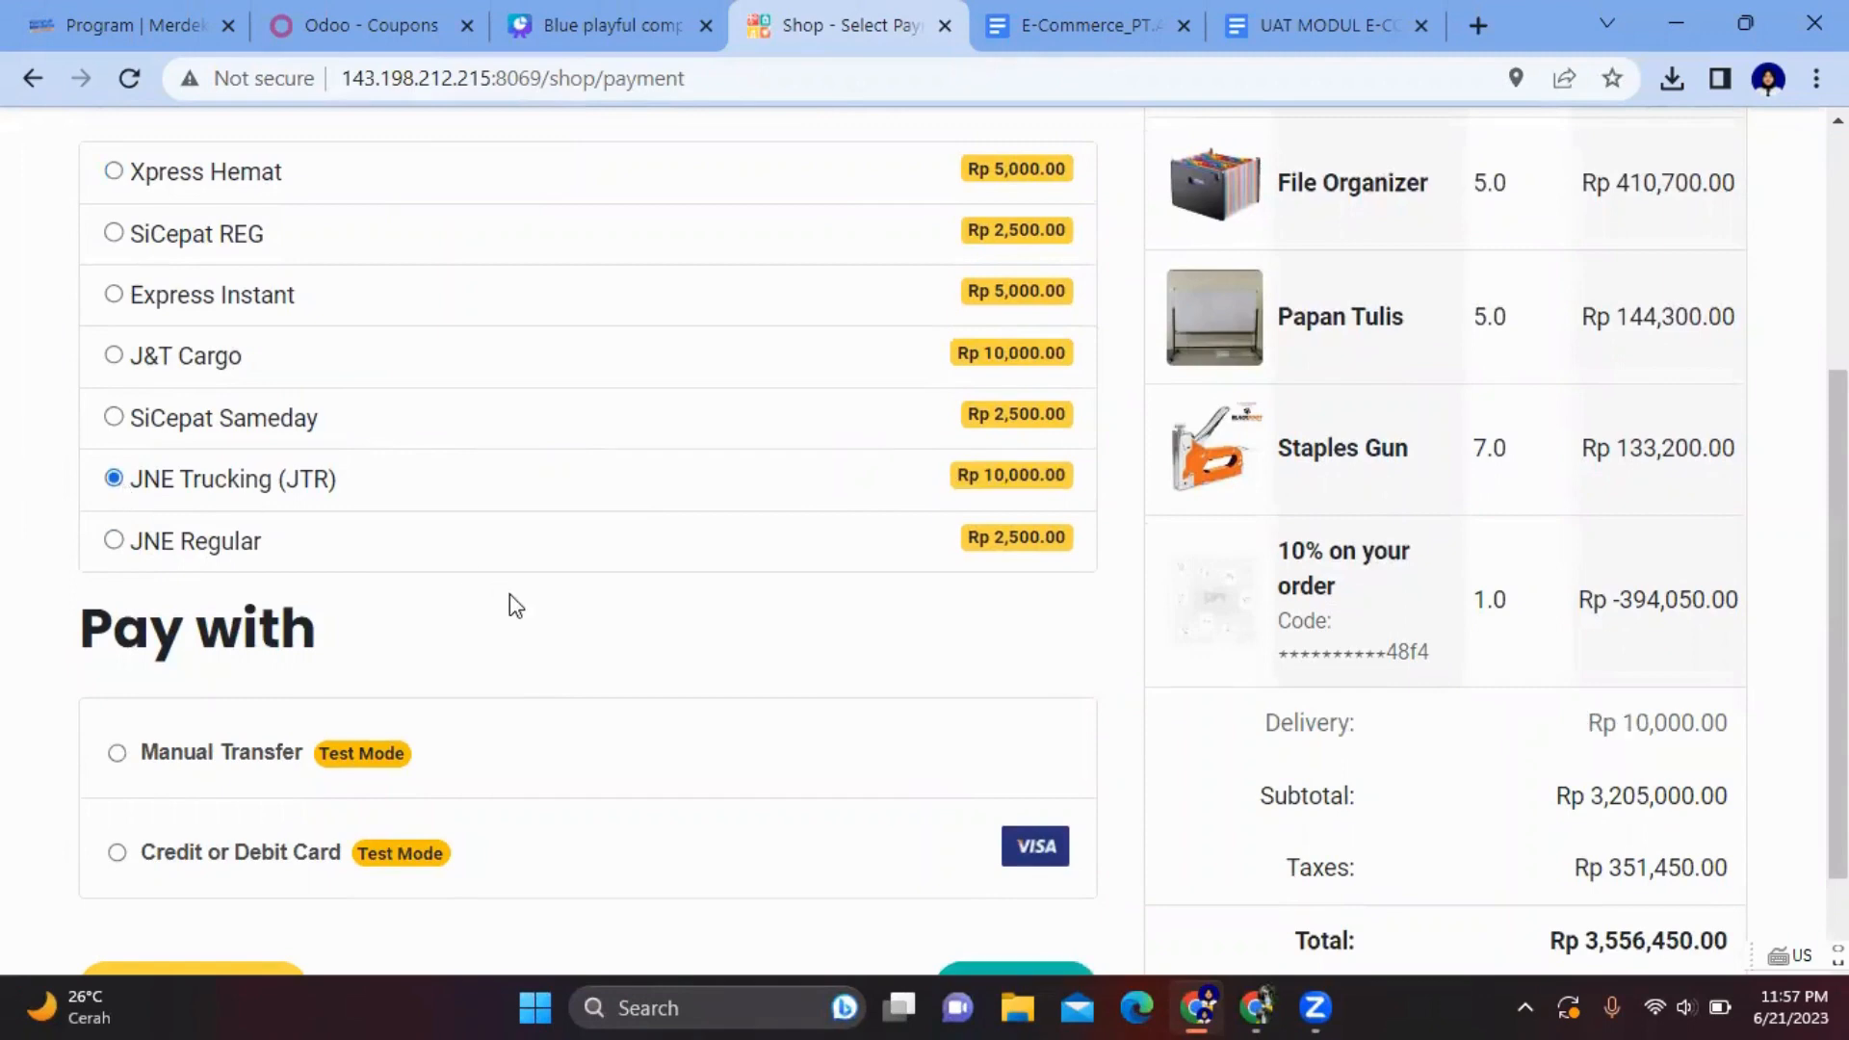
{"action": "scroll", "coordinate": [511, 597], "scroll_direction": "down", "scroll_amount": 1}
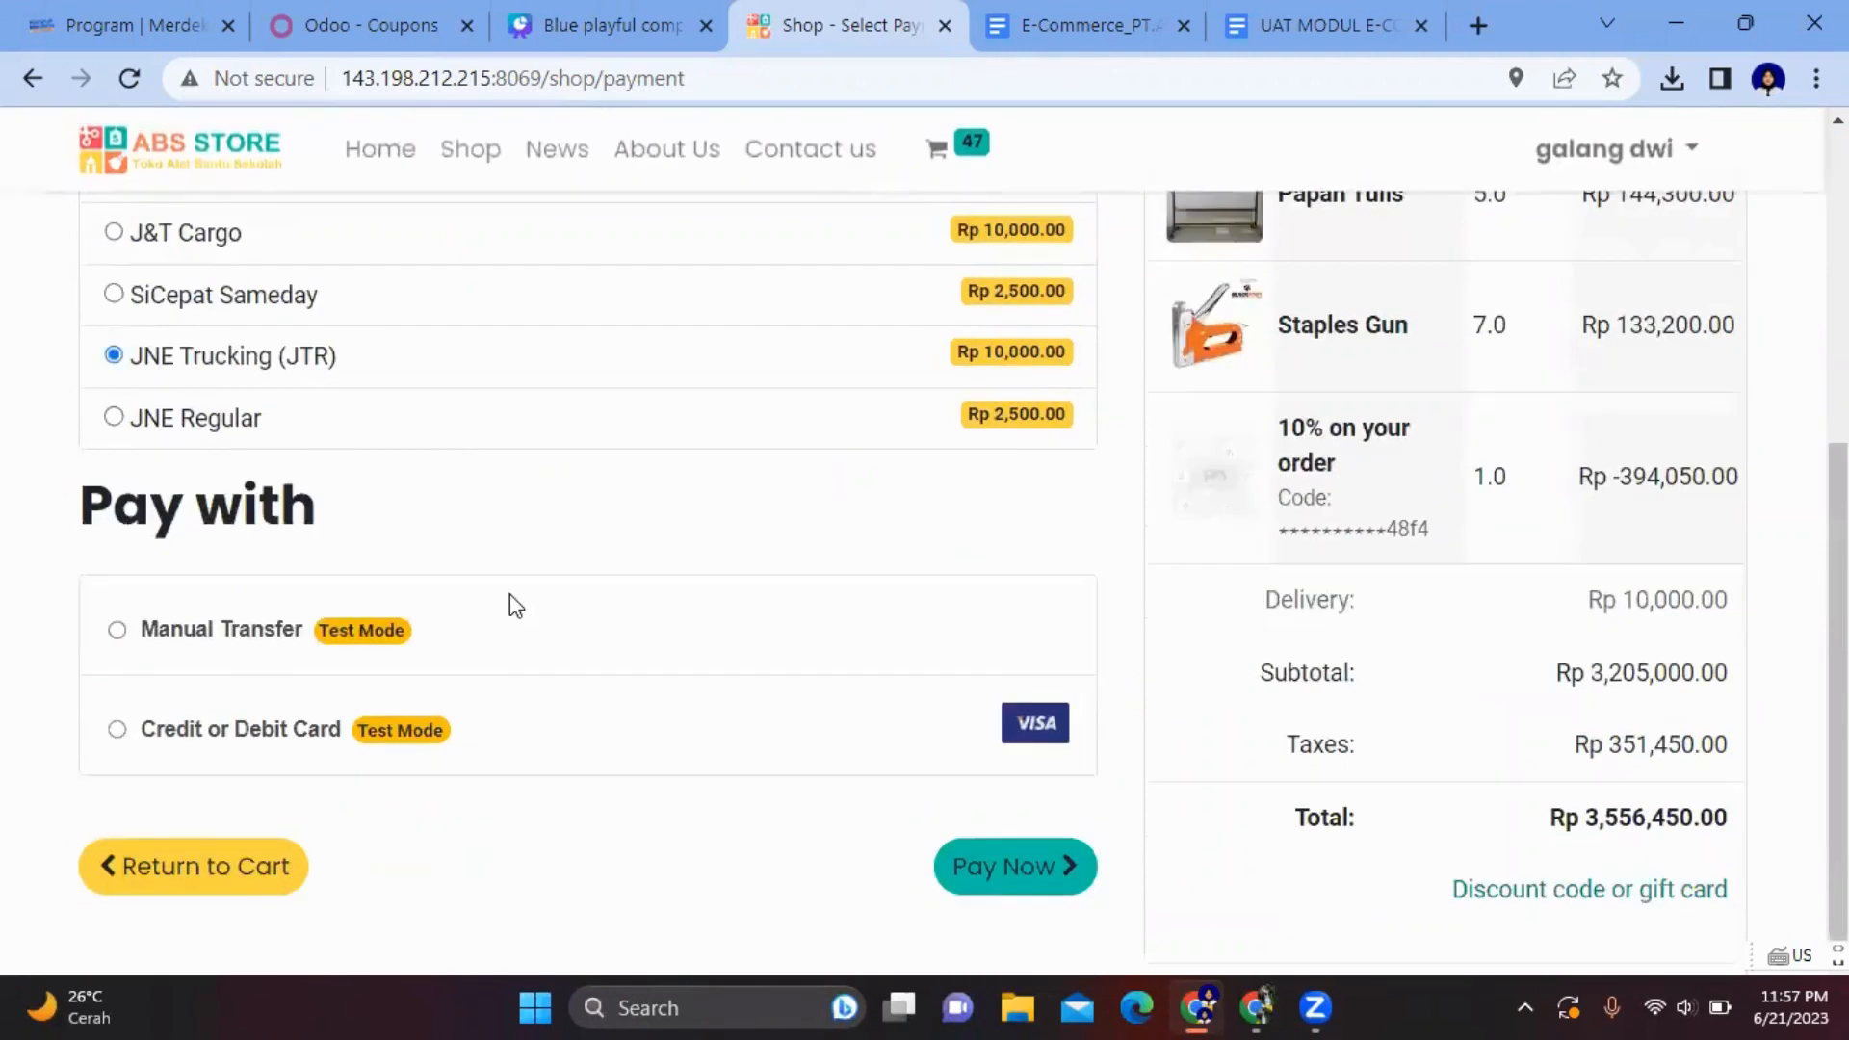
{"action": "left_click", "coordinate": [116, 632]}
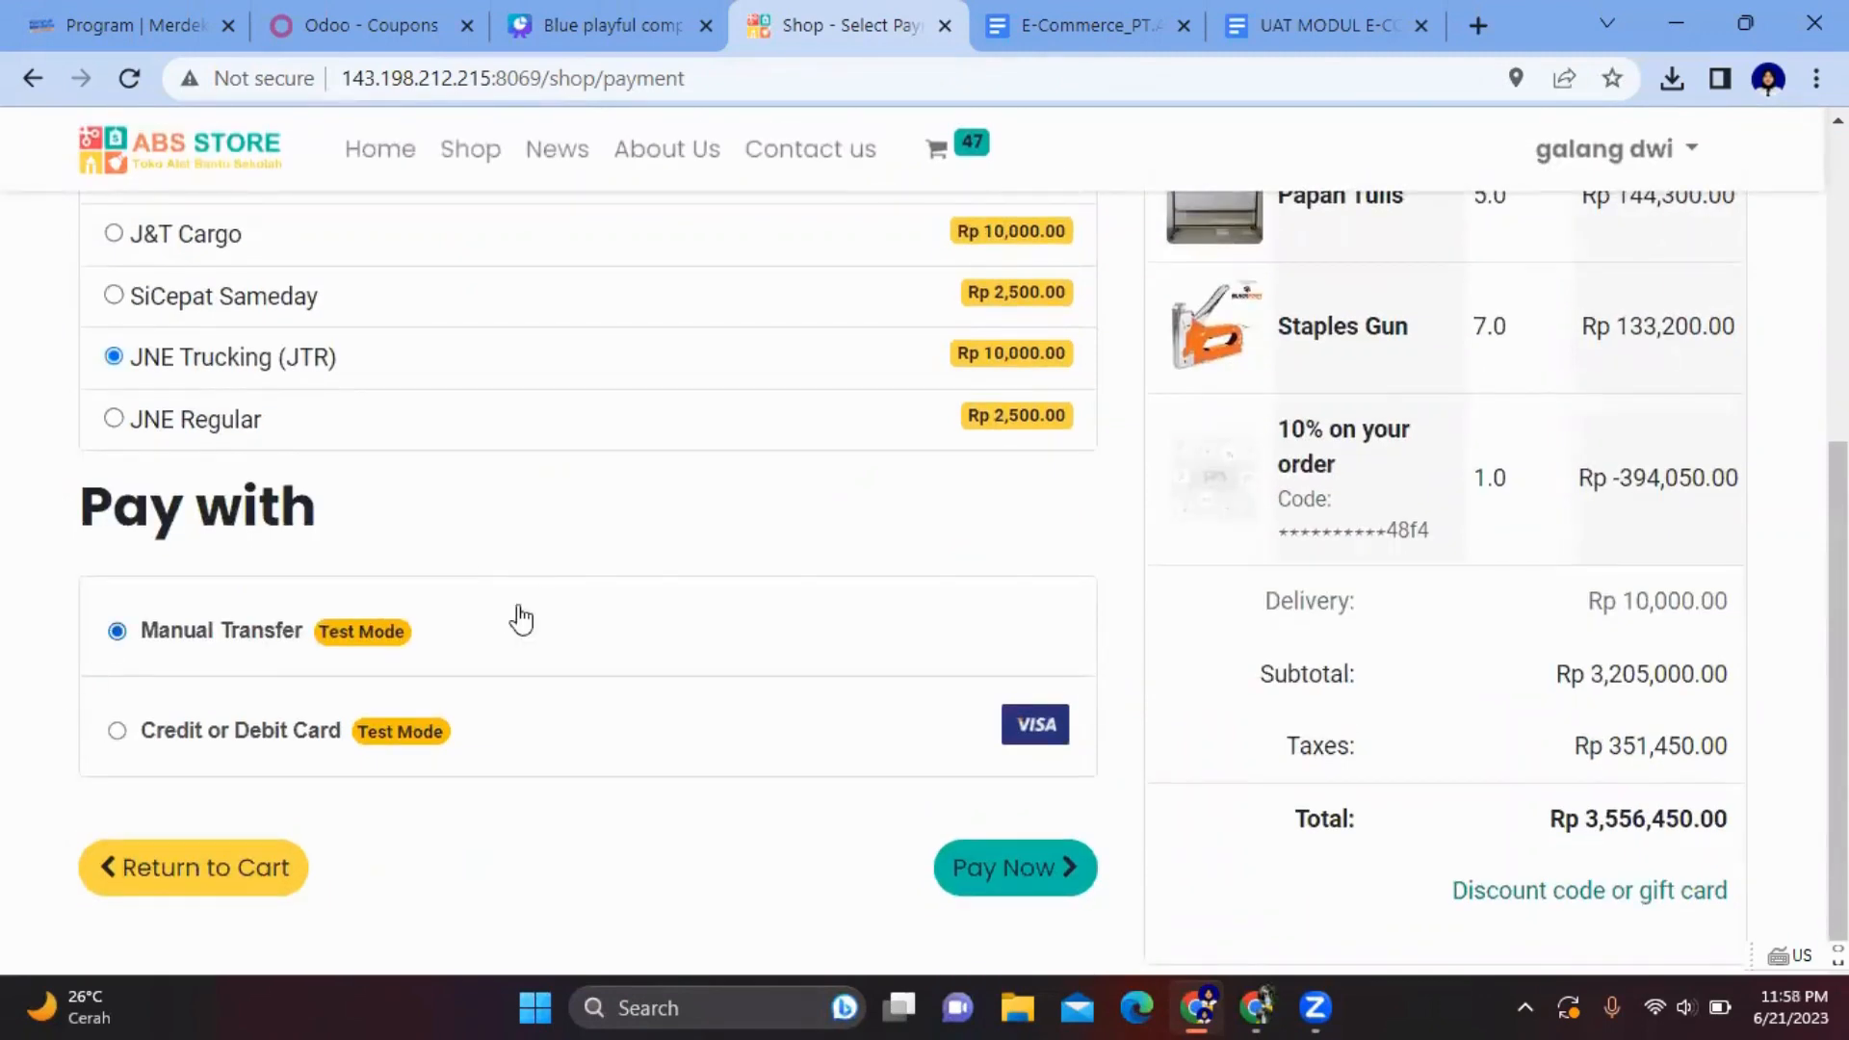
{"action": "left_click", "coordinate": [1049, 872]}
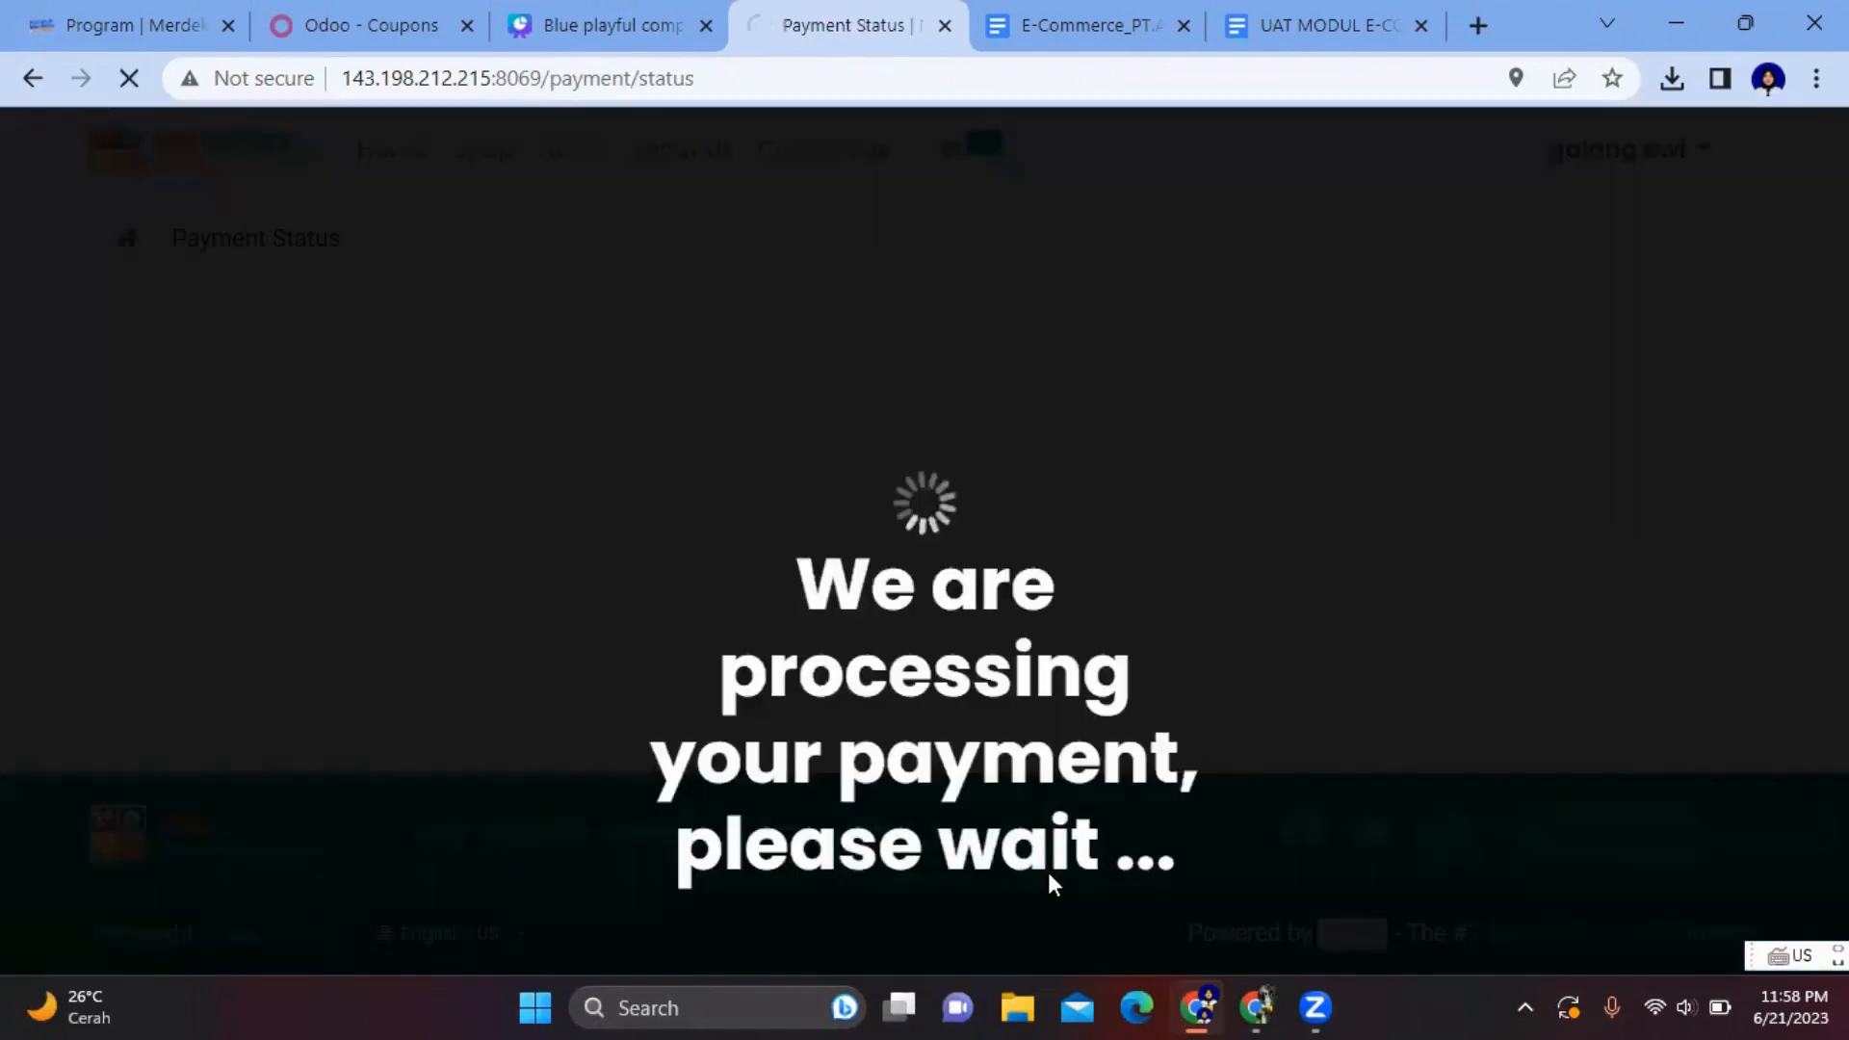
- Scroll through the S00022 confirmation, checking Manual Transfer instructions and the Rp 3,556,450.00 total
{"action": "scroll", "coordinate": [921, 665], "scroll_direction": "down", "scroll_amount": 10}
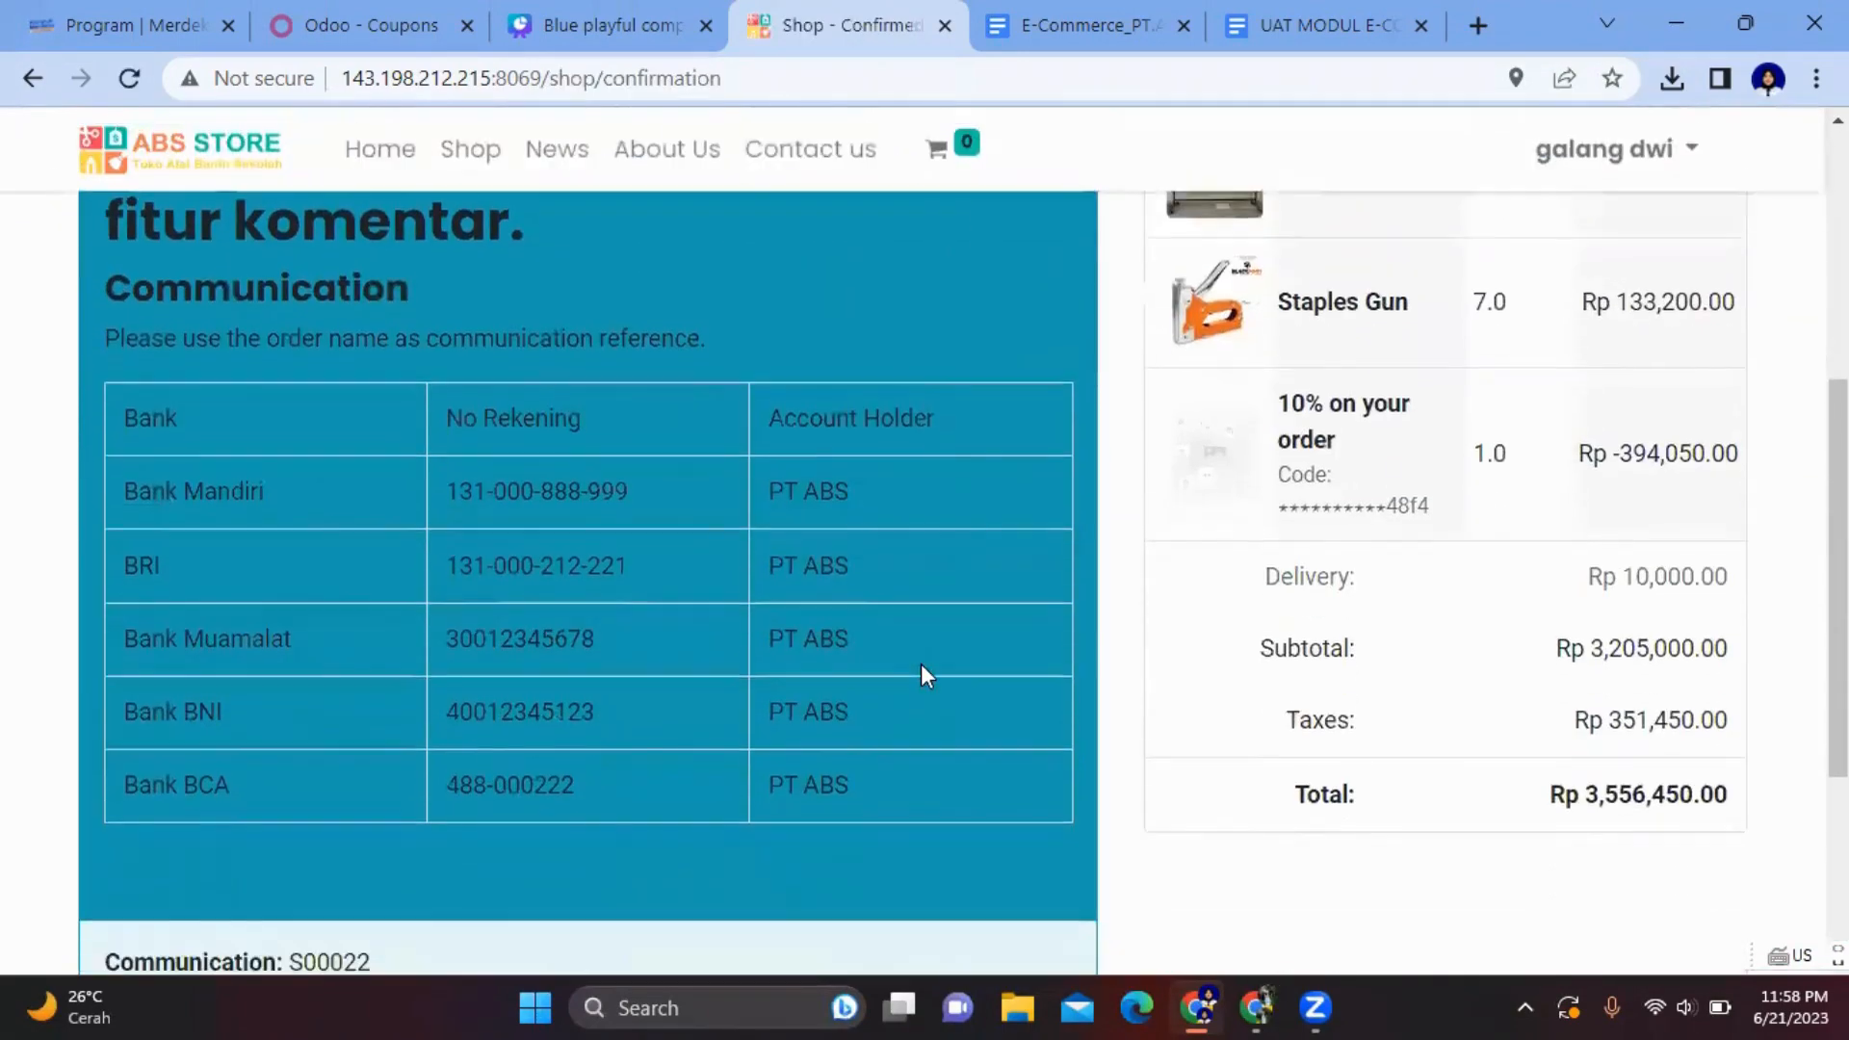
{"action": "scroll", "coordinate": [925, 674], "scroll_direction": "up", "scroll_amount": 10}
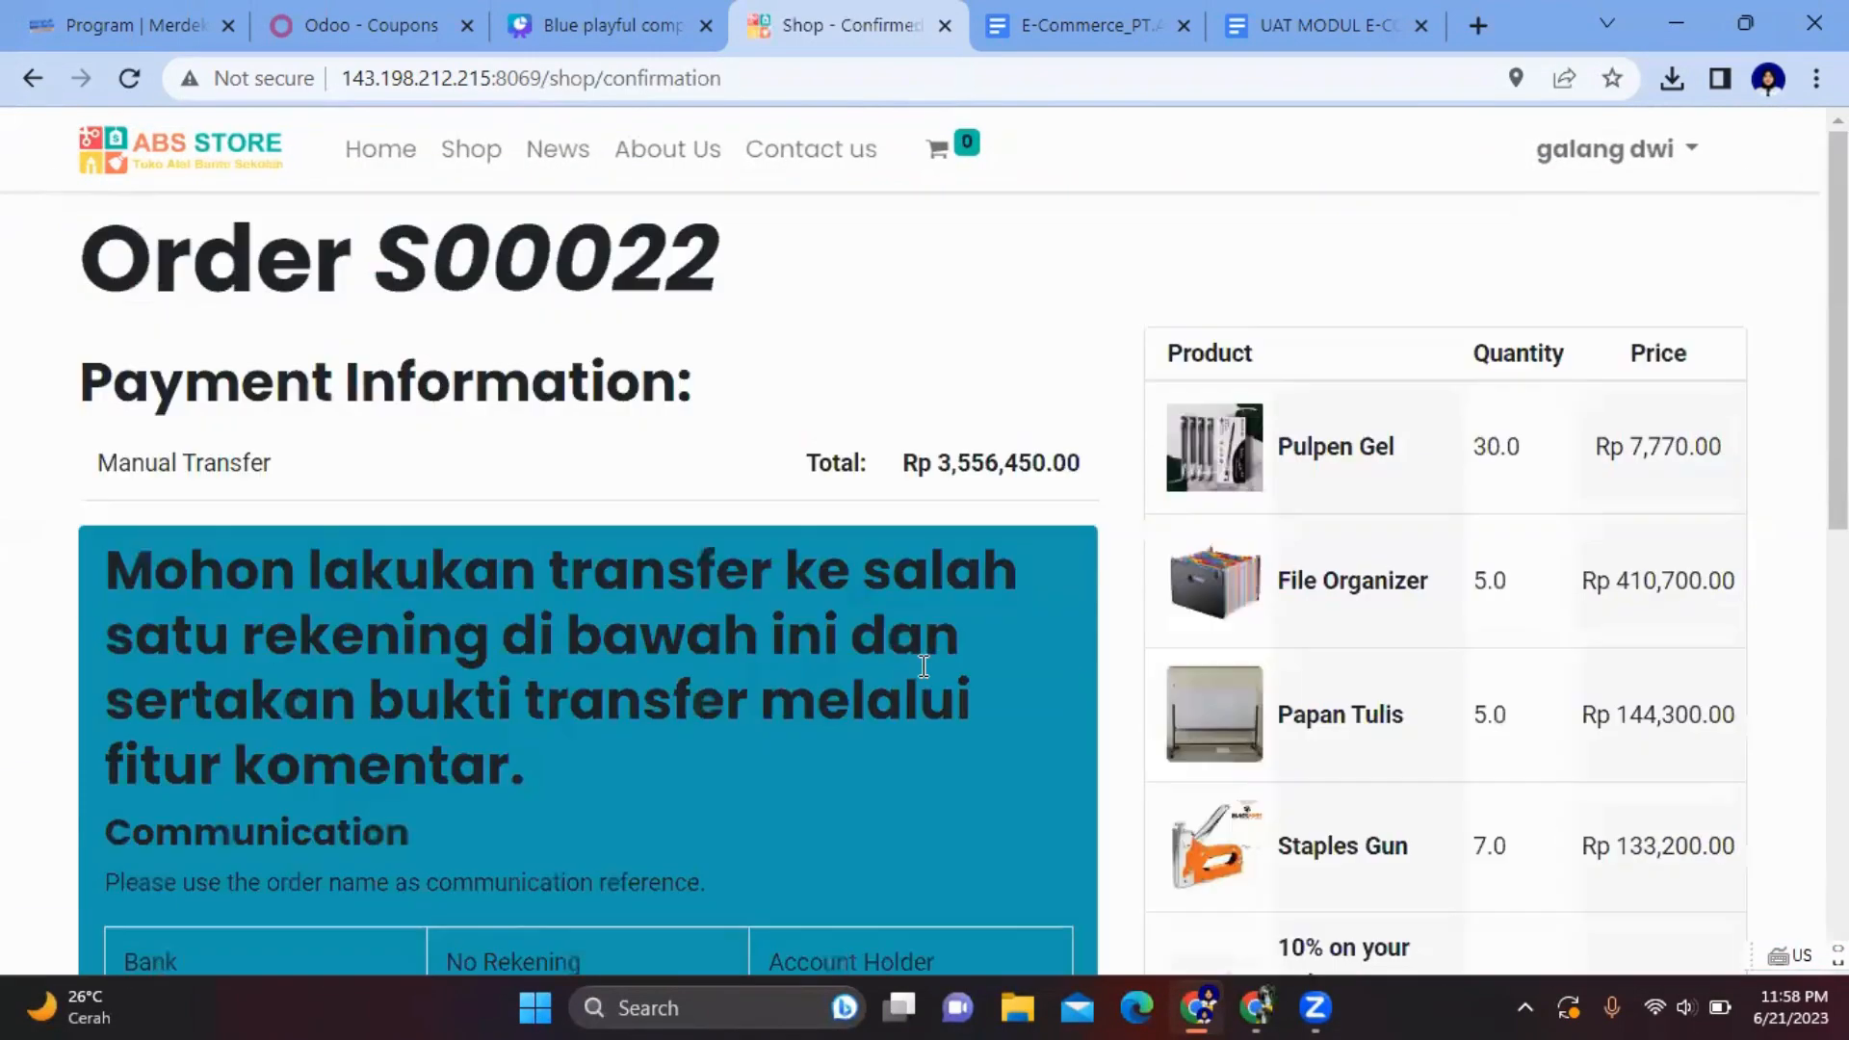
{"action": "scroll", "coordinate": [924, 664], "scroll_direction": "down", "scroll_amount": 8}
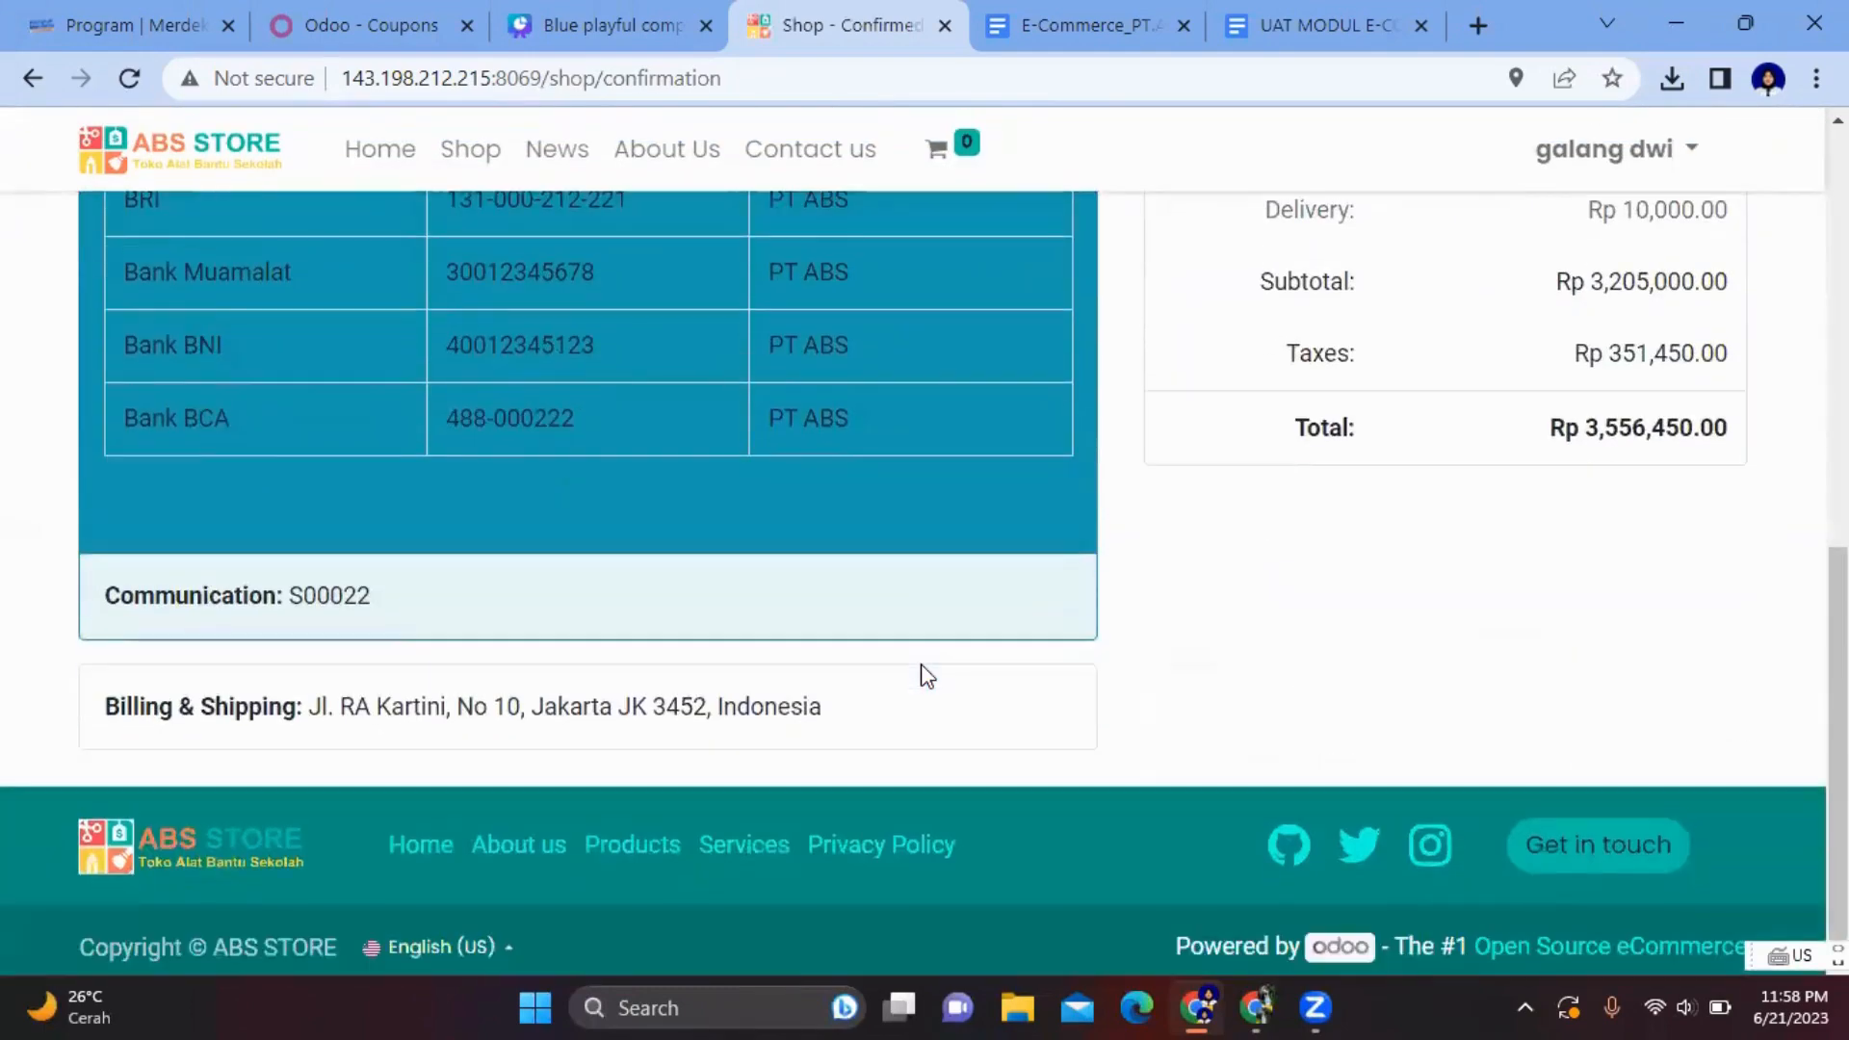
{"action": "scroll", "coordinate": [921, 662], "scroll_direction": "up", "scroll_amount": 5}
{"action": "scroll", "coordinate": [921, 663], "scroll_direction": "down", "scroll_amount": 3}
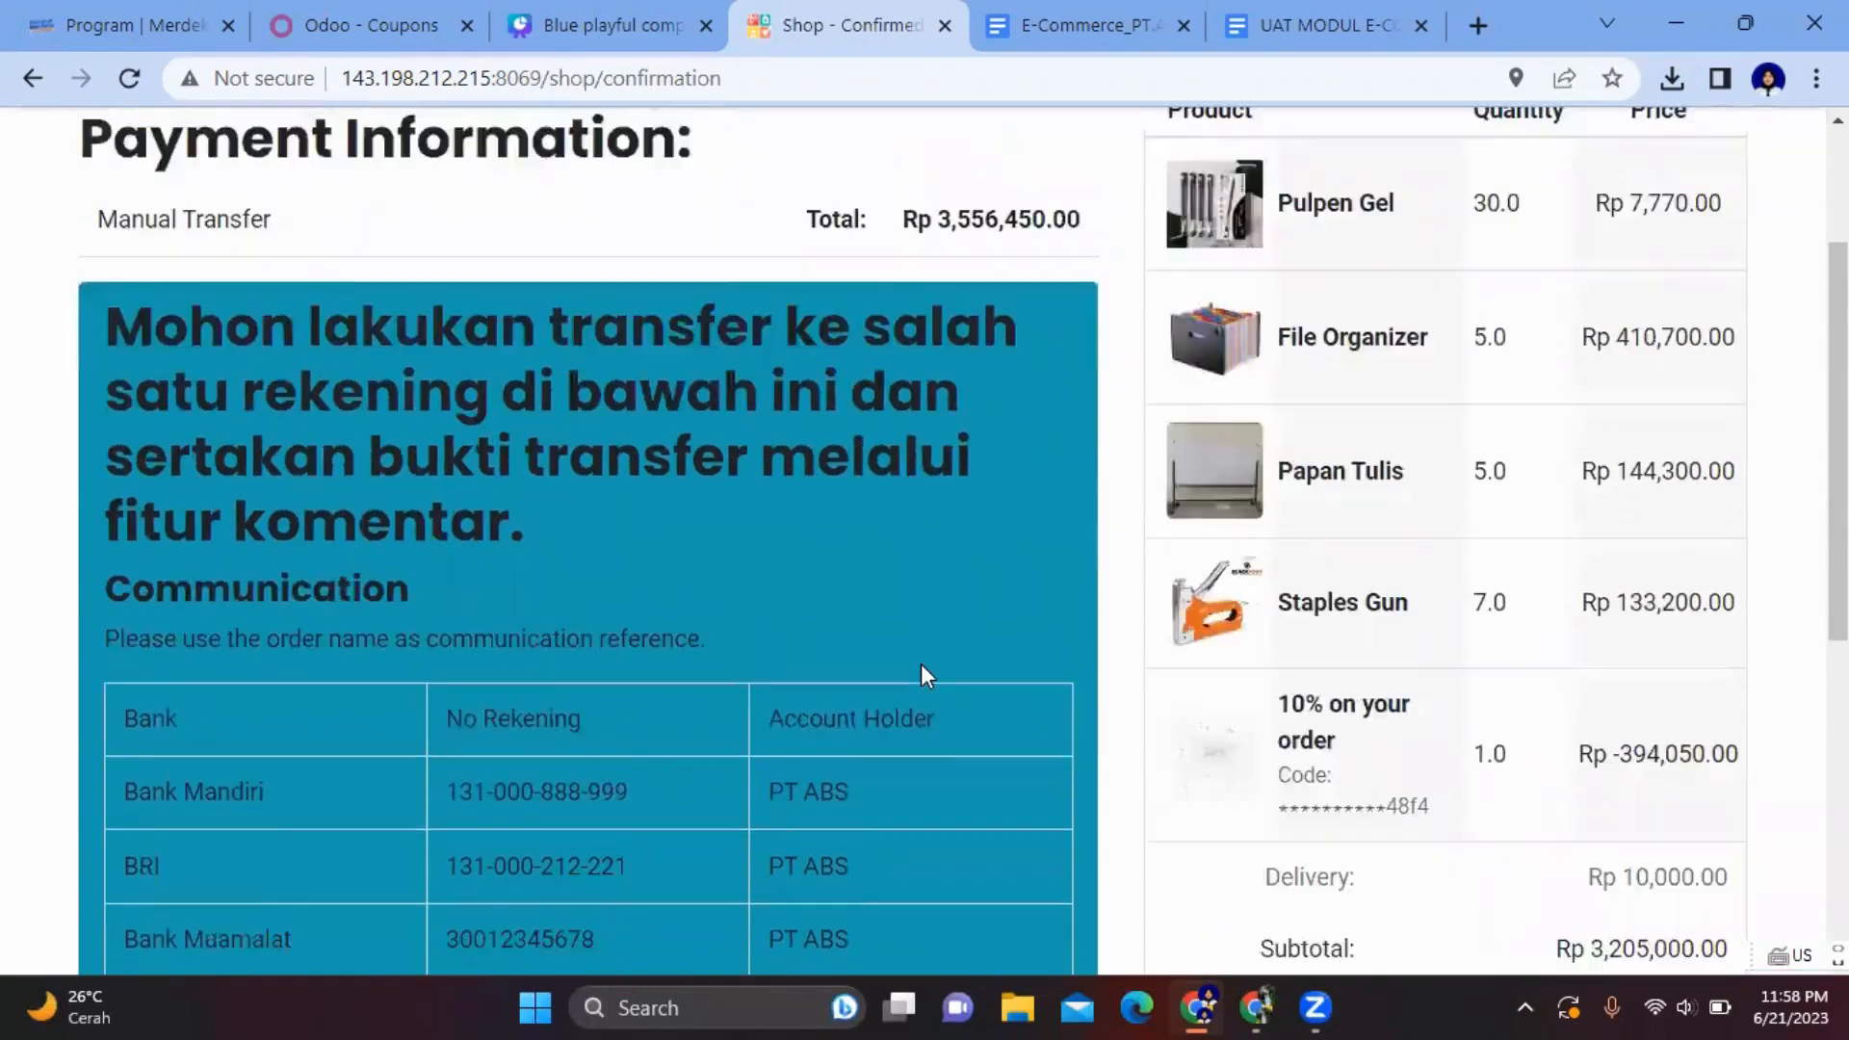
{"action": "scroll", "coordinate": [846, 512], "scroll_direction": "up", "scroll_amount": 2}
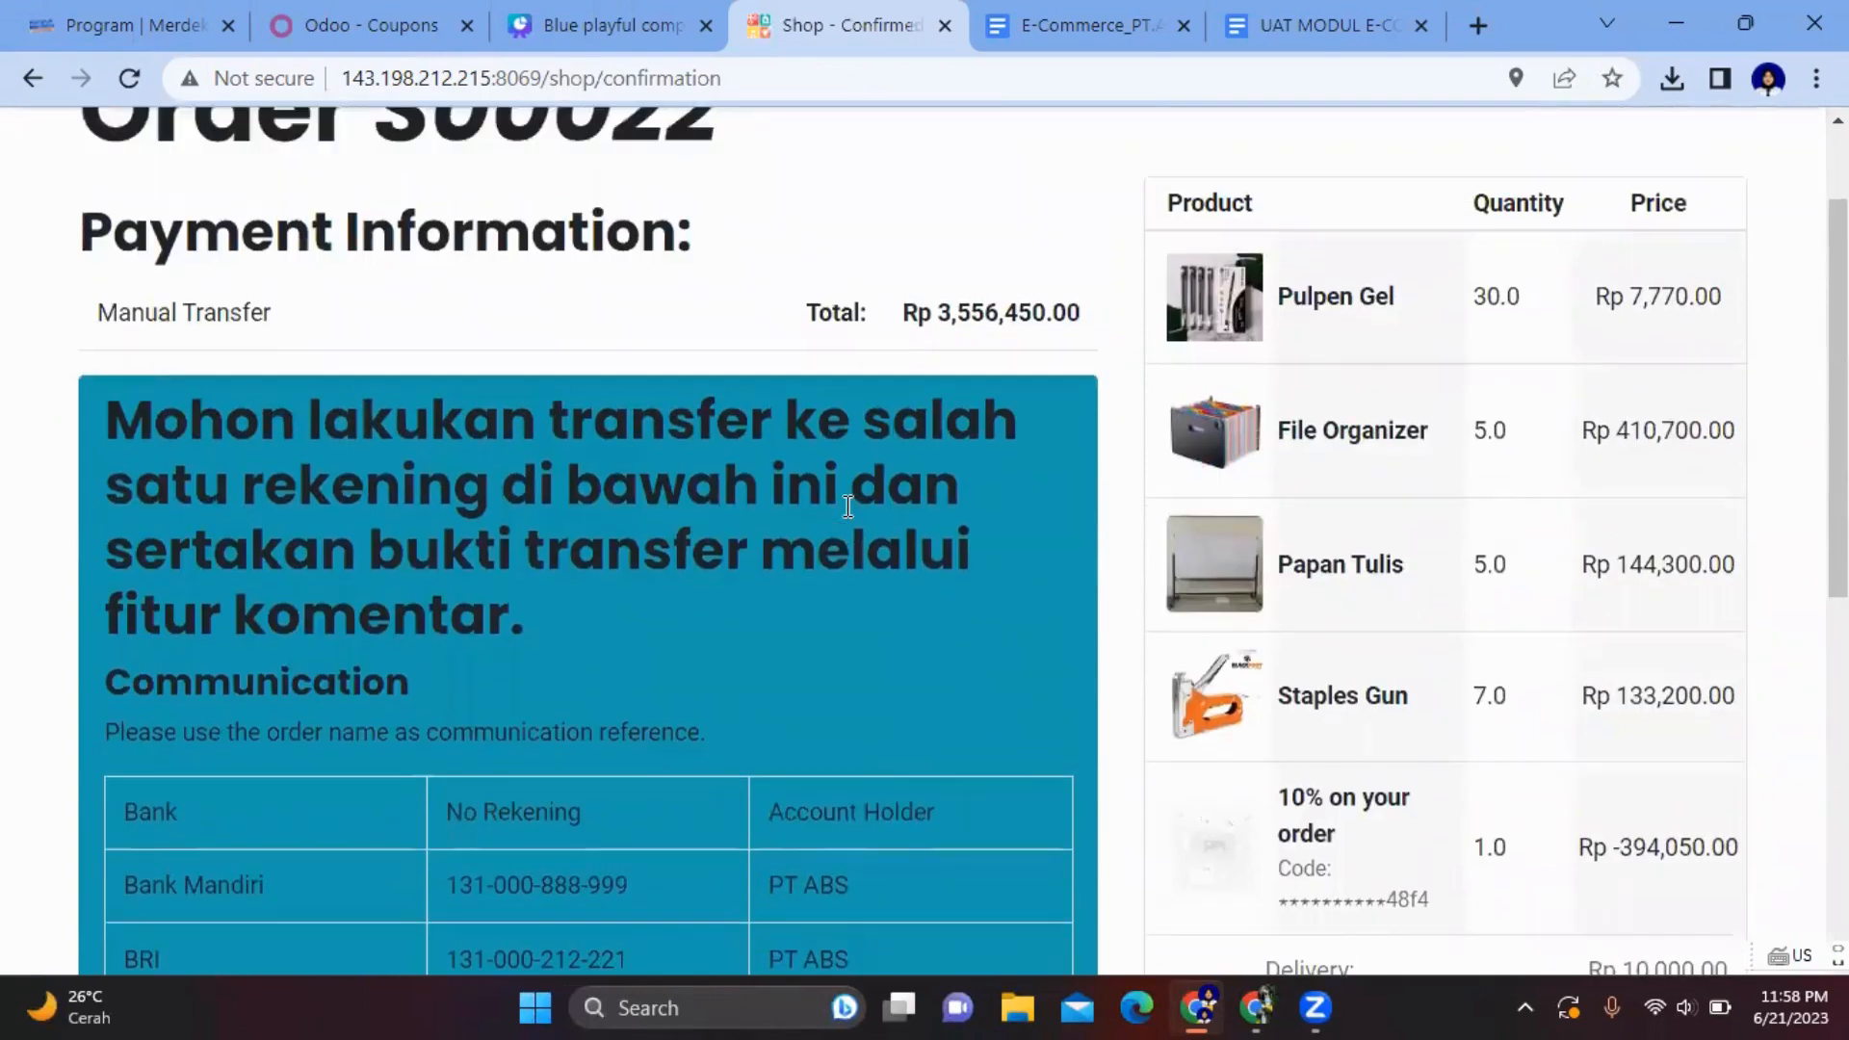
{"action": "scroll", "coordinate": [531, 405], "scroll_direction": "down", "scroll_amount": 3}
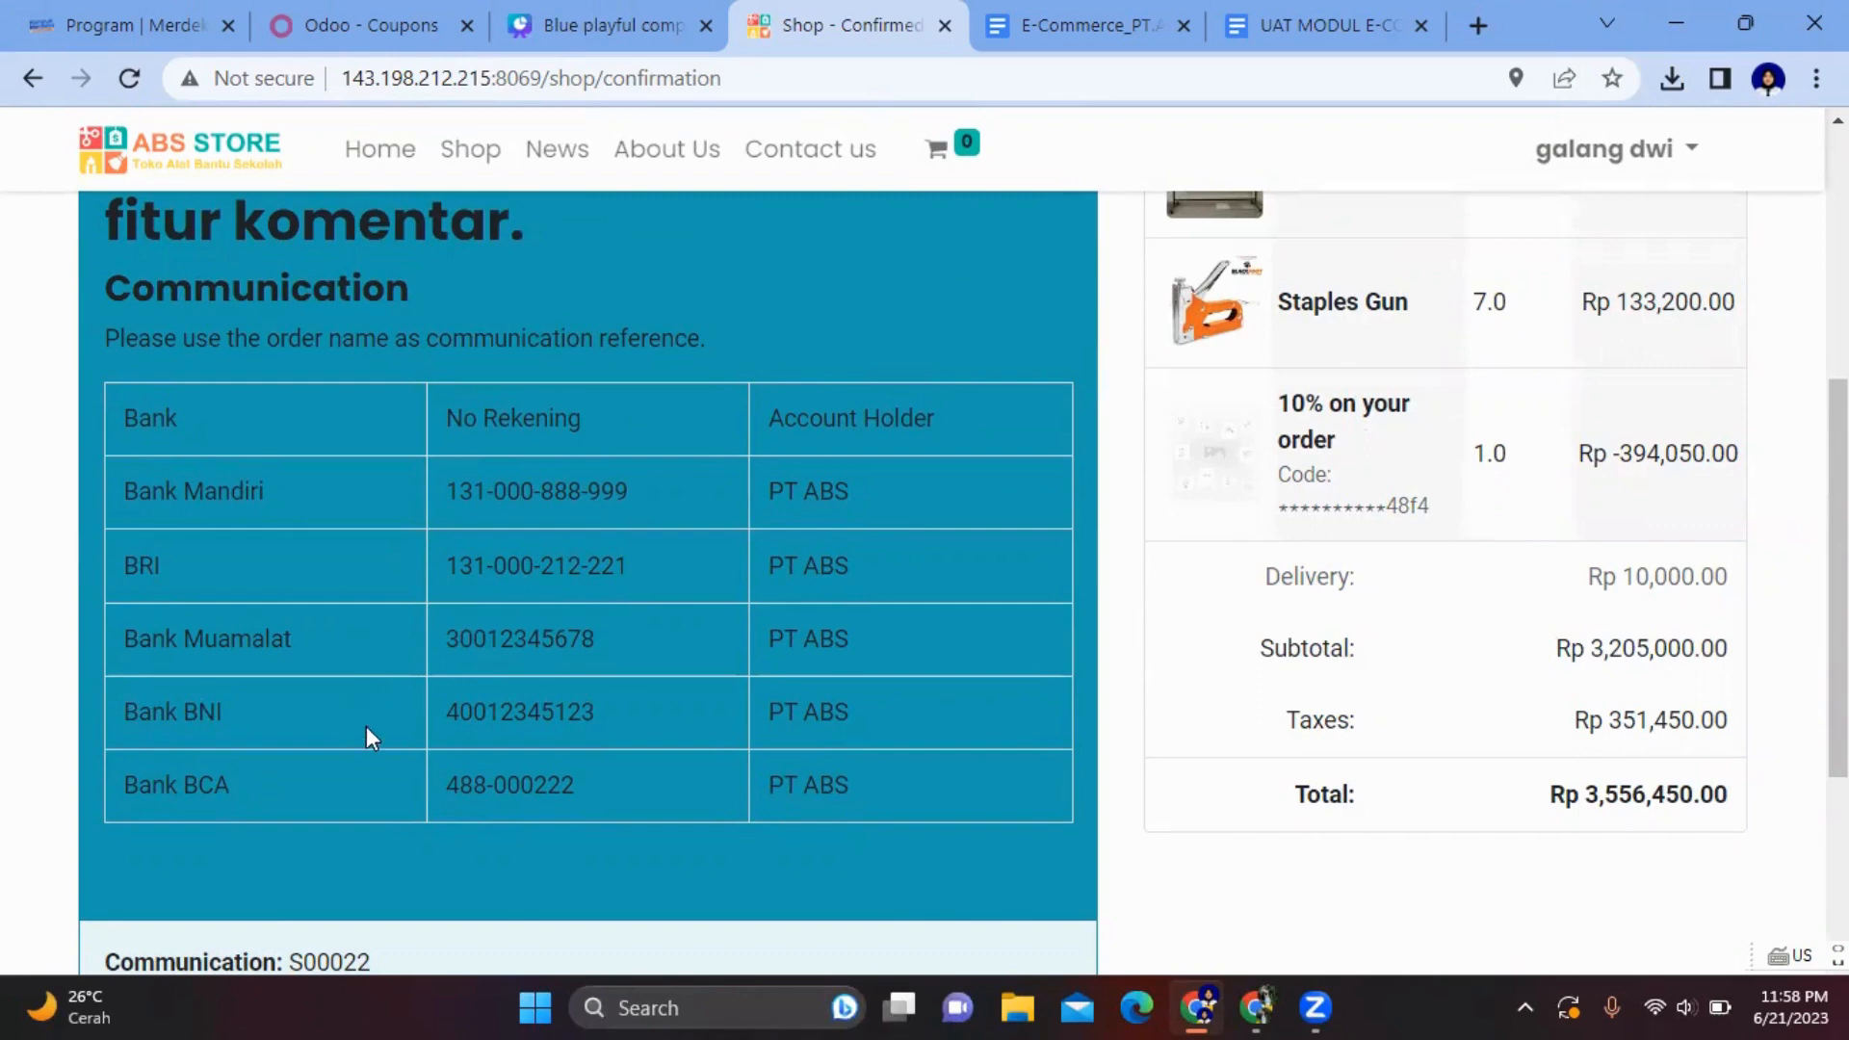
{"action": "scroll", "coordinate": [1001, 501], "scroll_direction": "down", "scroll_amount": 2}
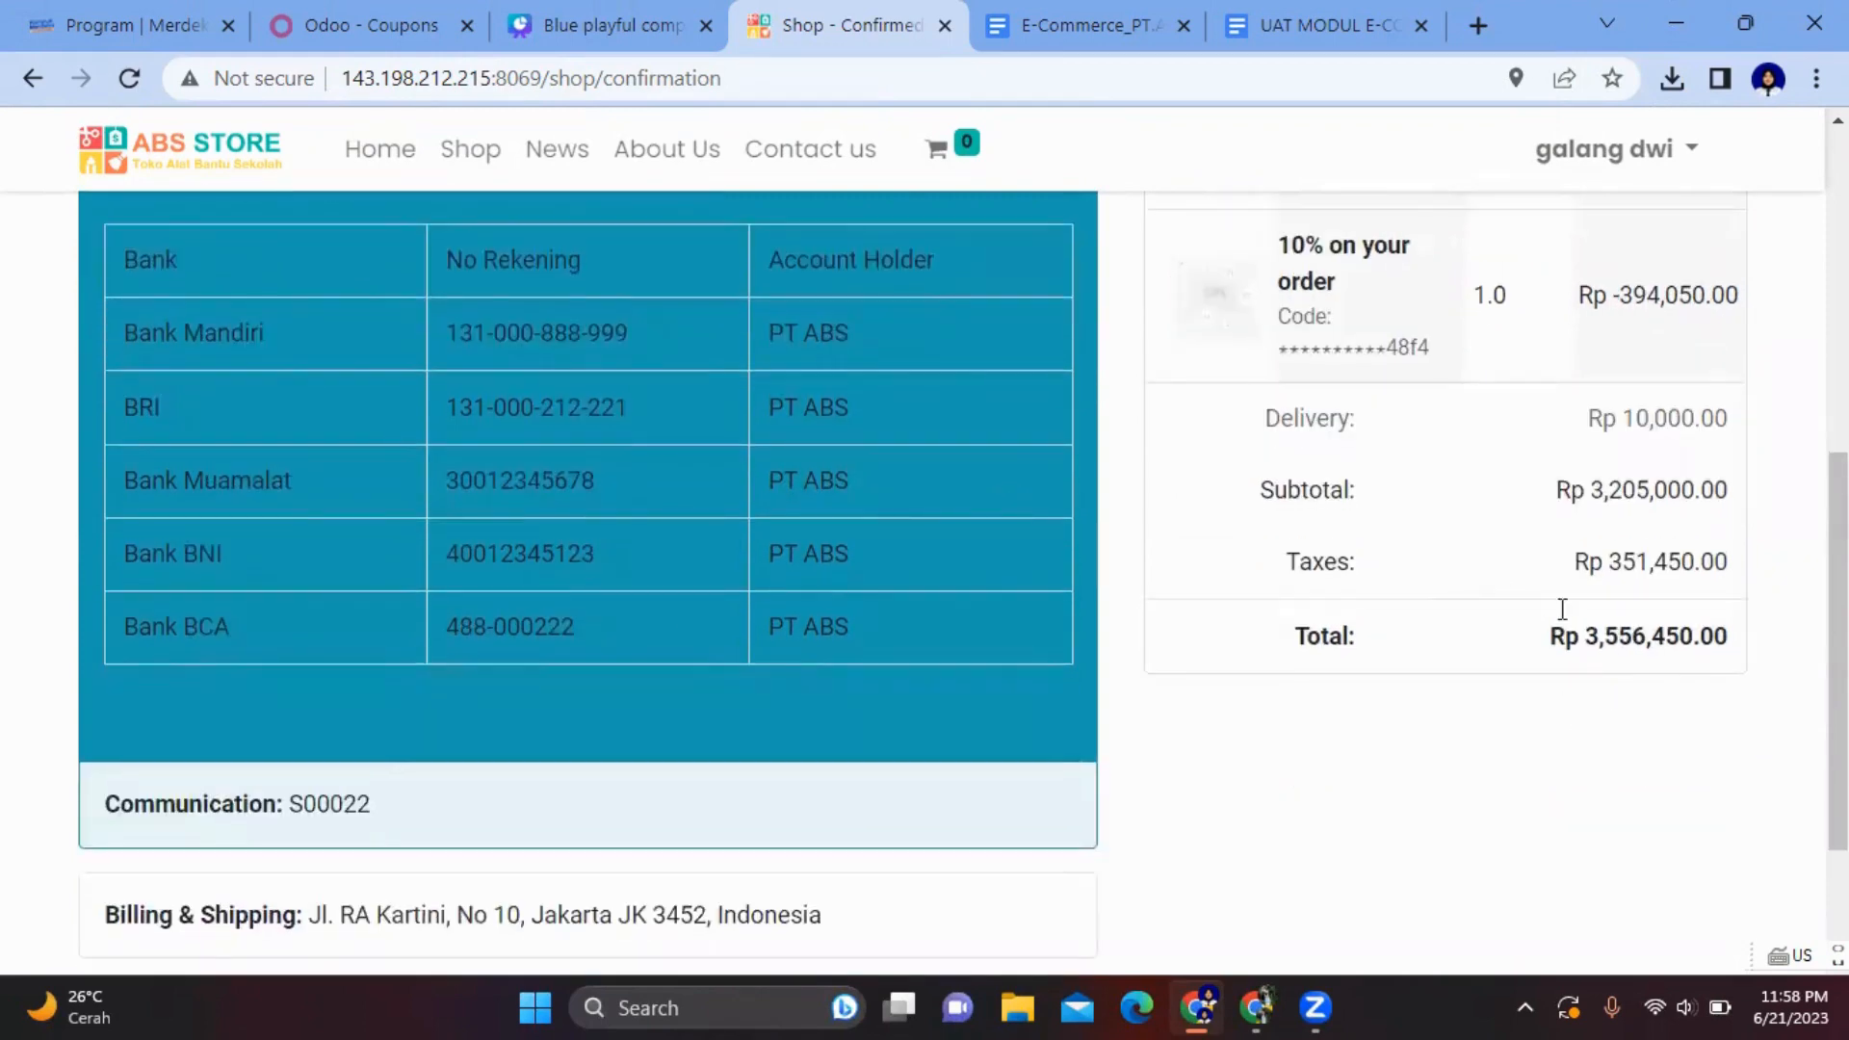
{"action": "scroll", "coordinate": [1596, 692], "scroll_direction": "down", "scroll_amount": 3}
{"action": "scroll", "coordinate": [1591, 690], "scroll_direction": "up", "scroll_amount": 10}
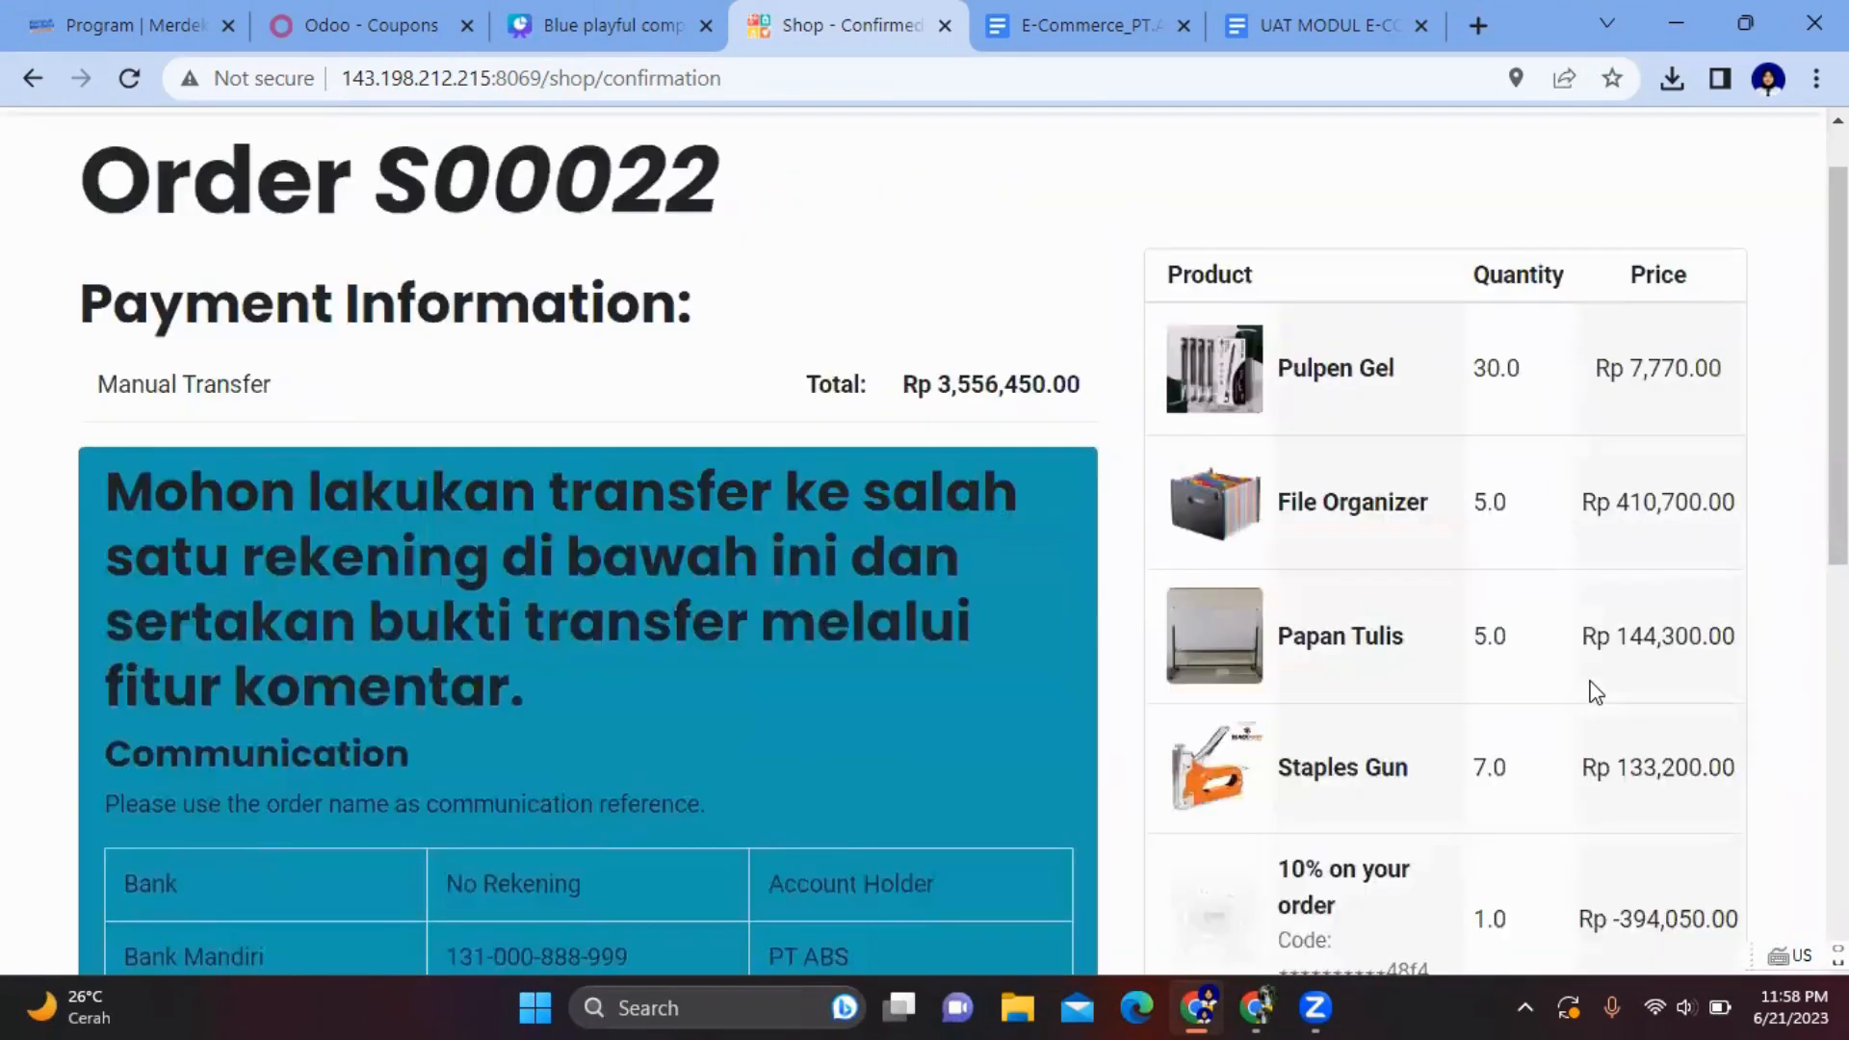
- Go to My Account's Quotations list in the customer portal and open S00022
{"action": "left_click", "coordinate": [1667, 164]}
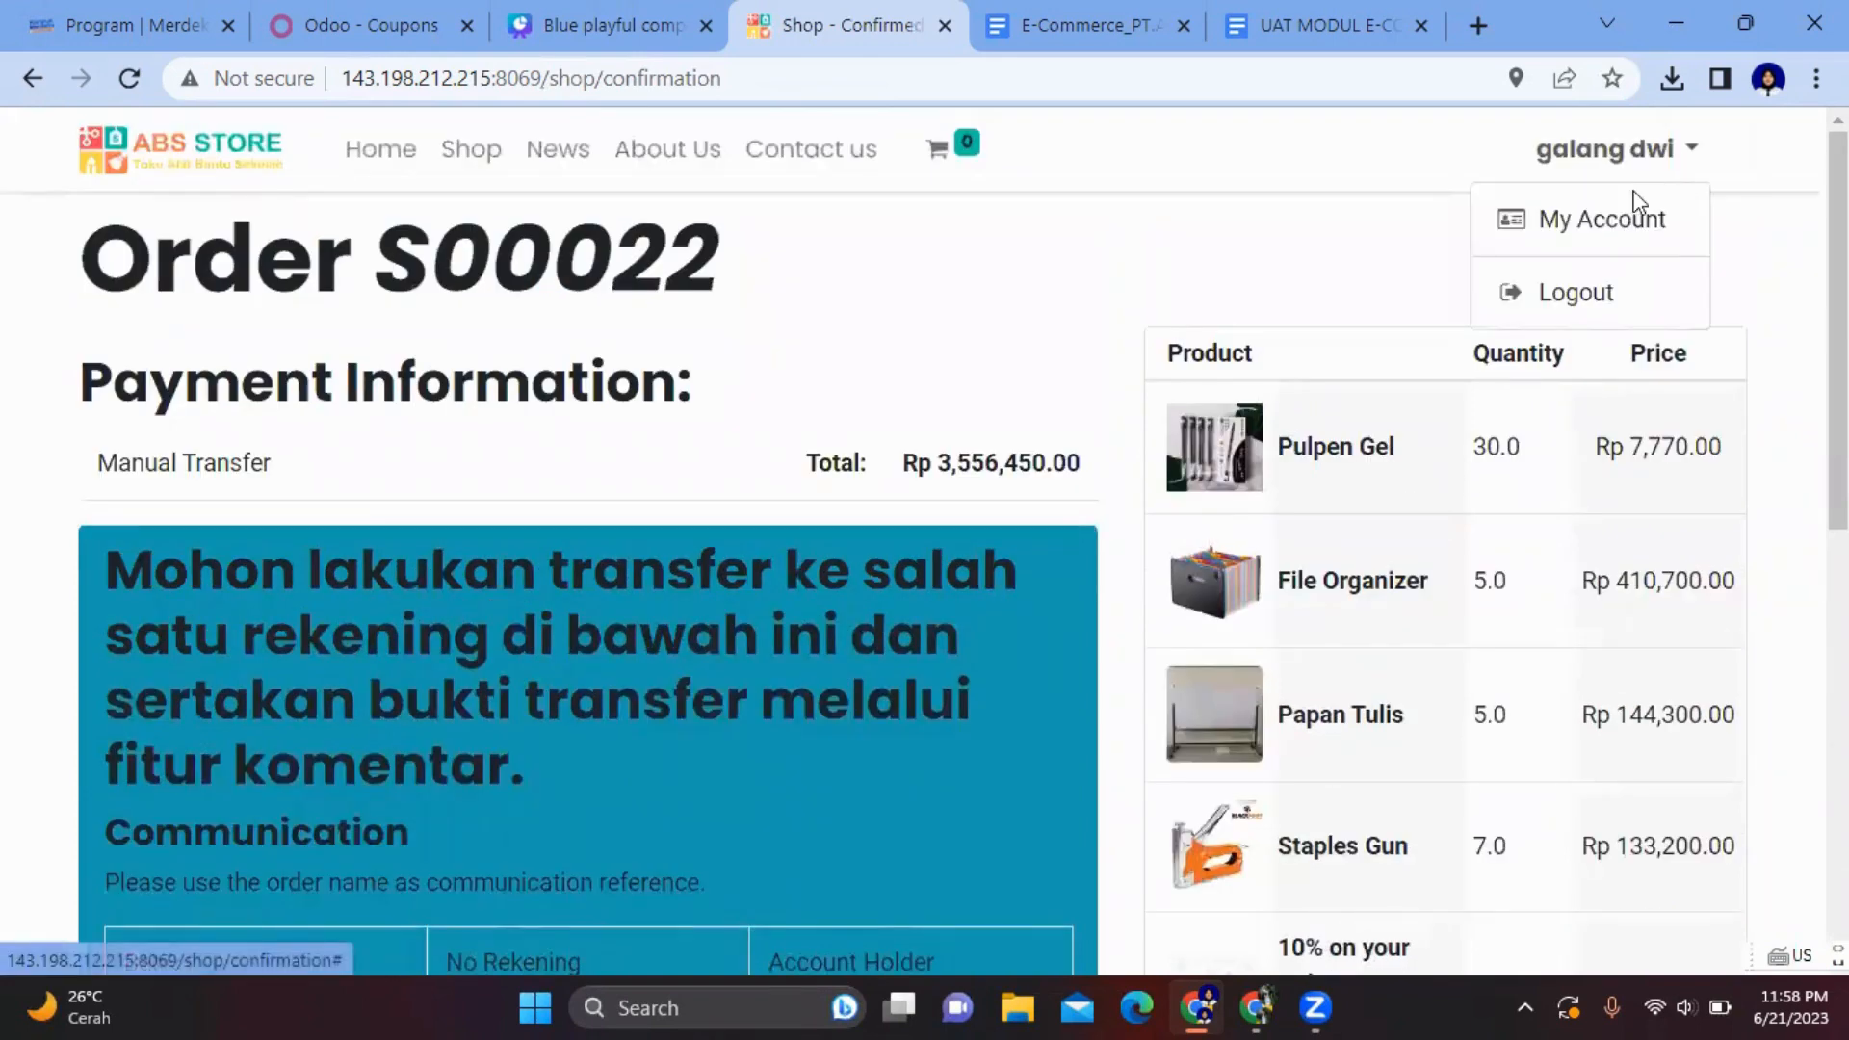
{"action": "left_click", "coordinate": [1624, 231]}
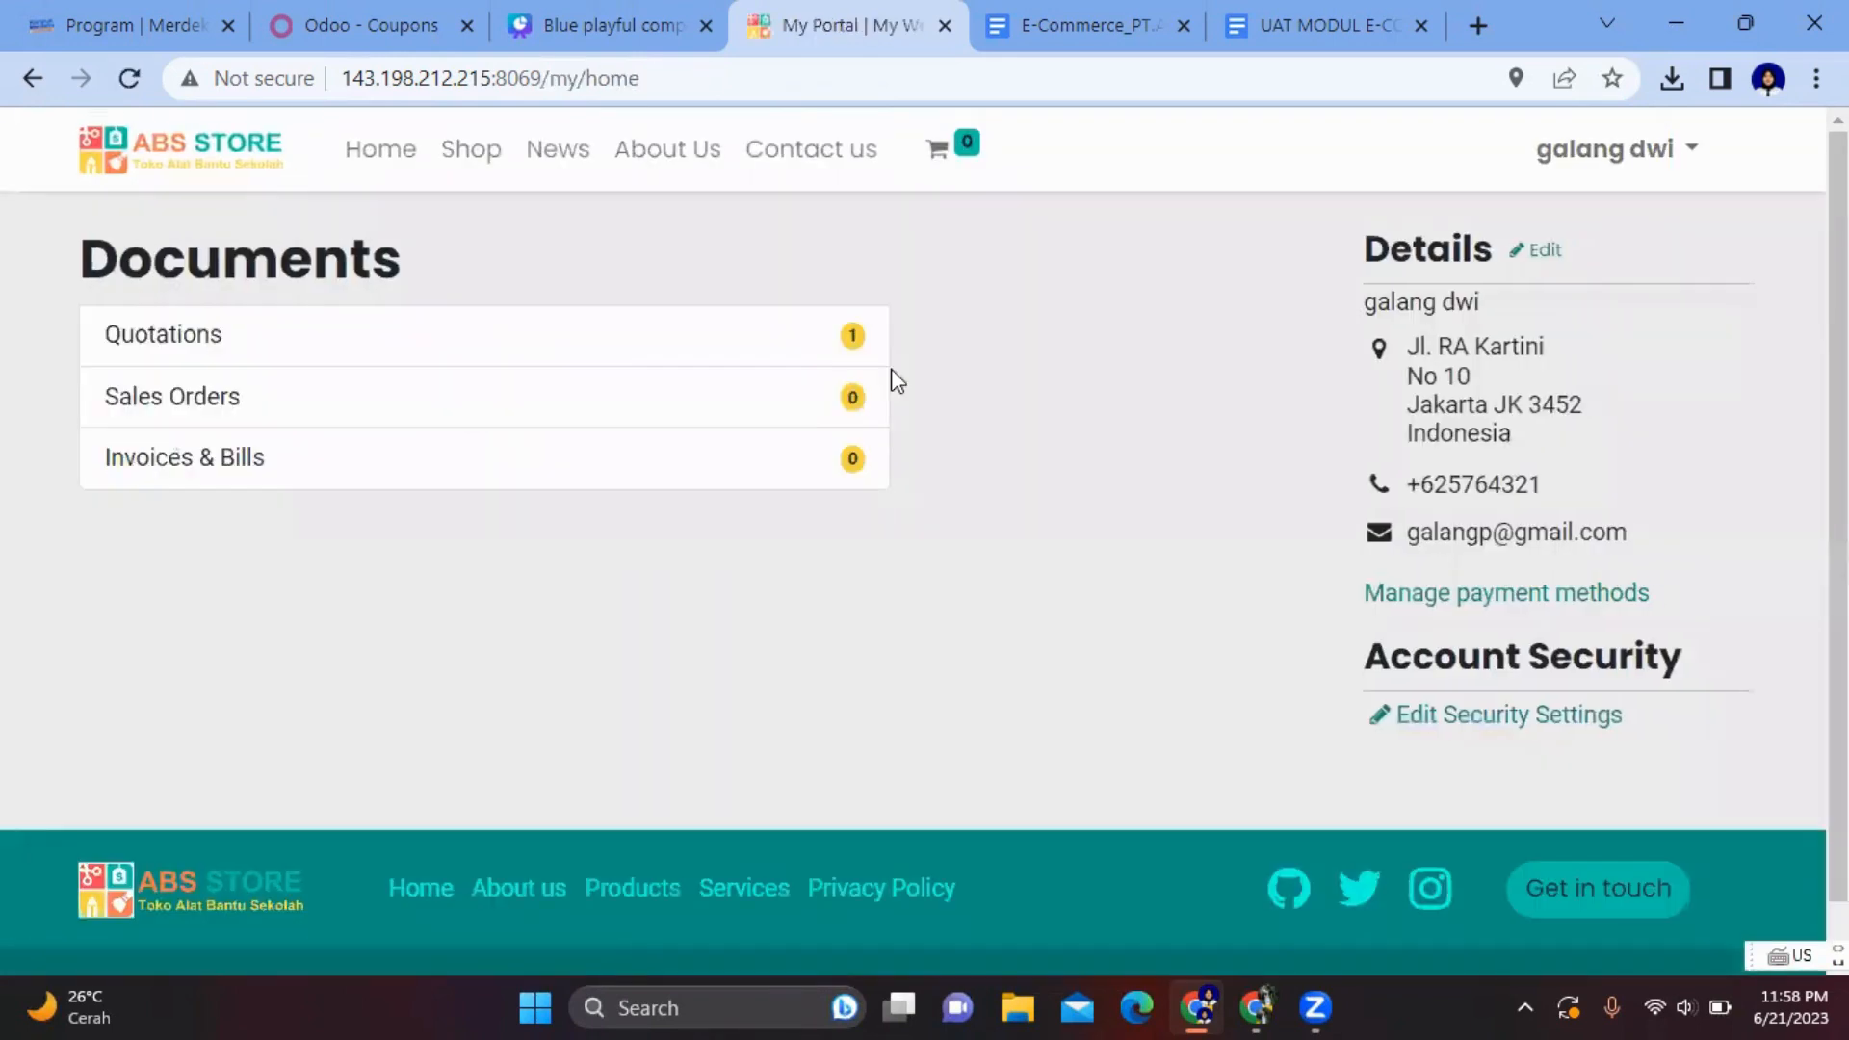
{"action": "left_click", "coordinate": [677, 344]}
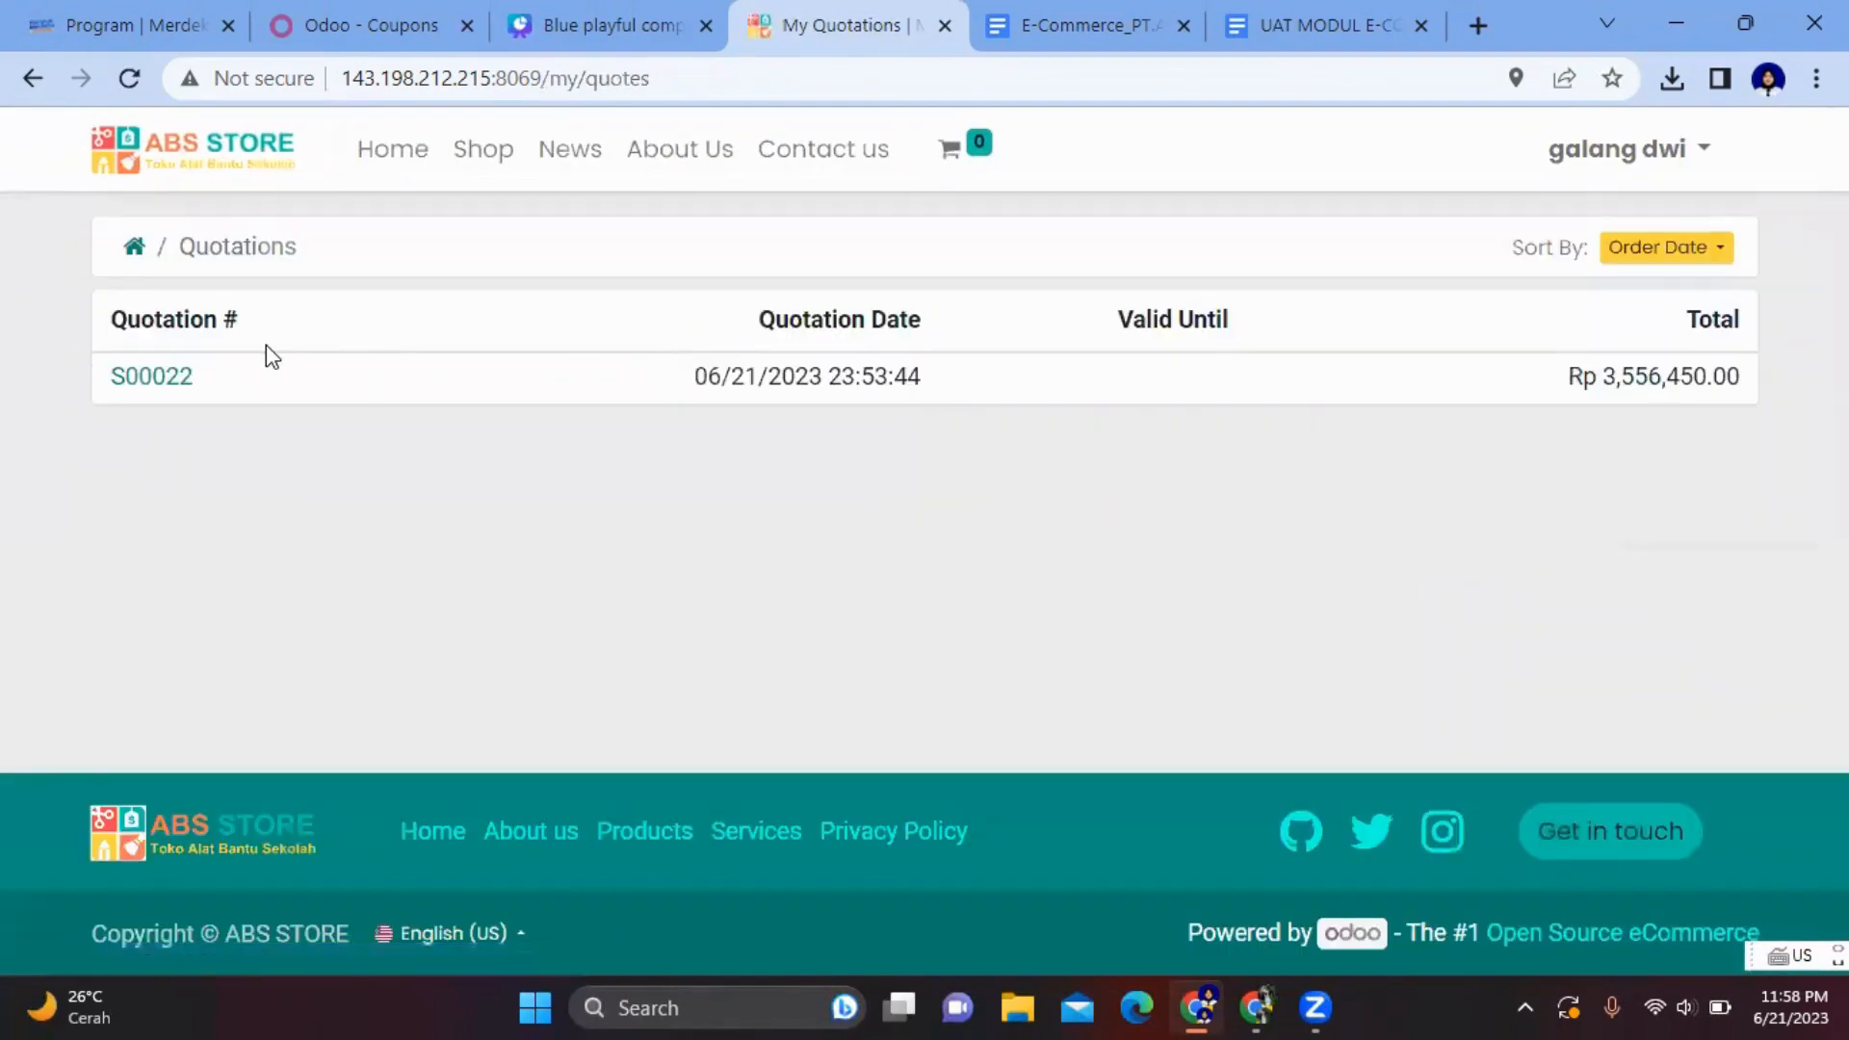
{"action": "left_click", "coordinate": [157, 376]}
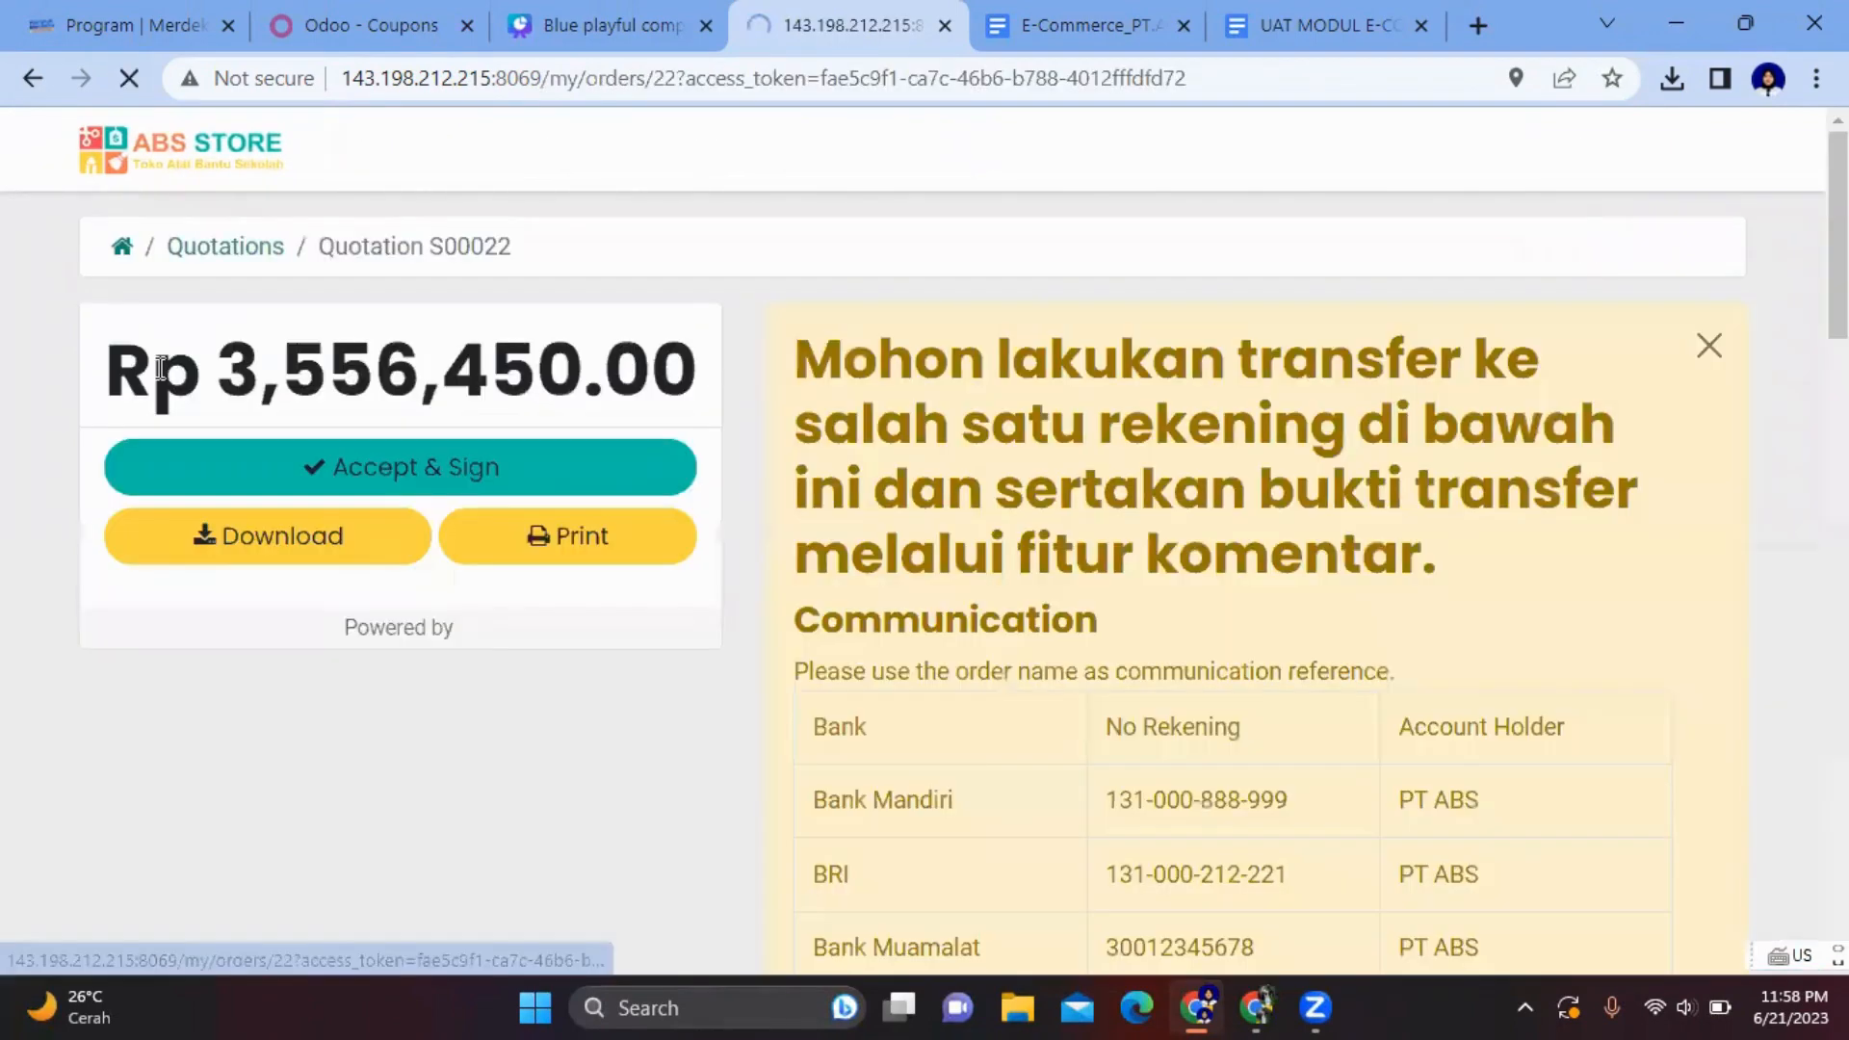
- Accept & Sign quotation S00022 using the automatic signature
{"action": "left_click", "coordinate": [433, 474]}
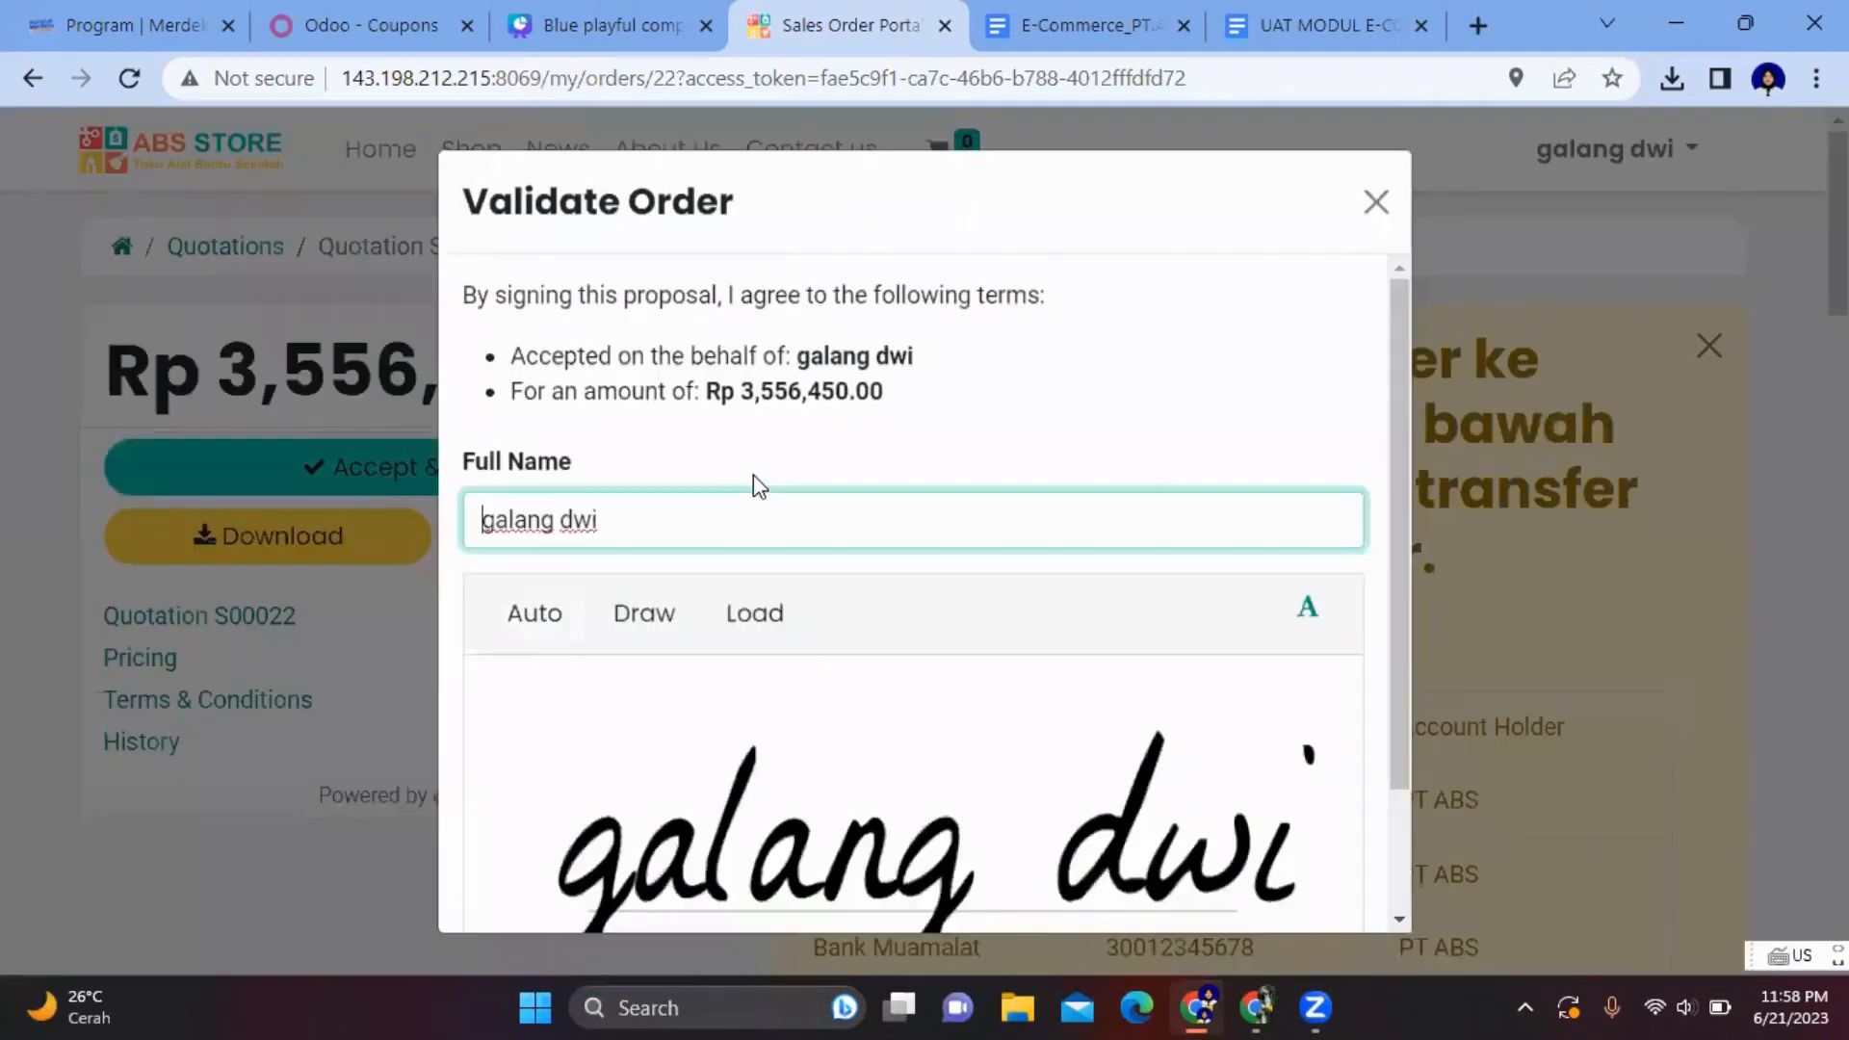
{"action": "scroll", "coordinate": [753, 475], "scroll_direction": "down", "scroll_amount": 2}
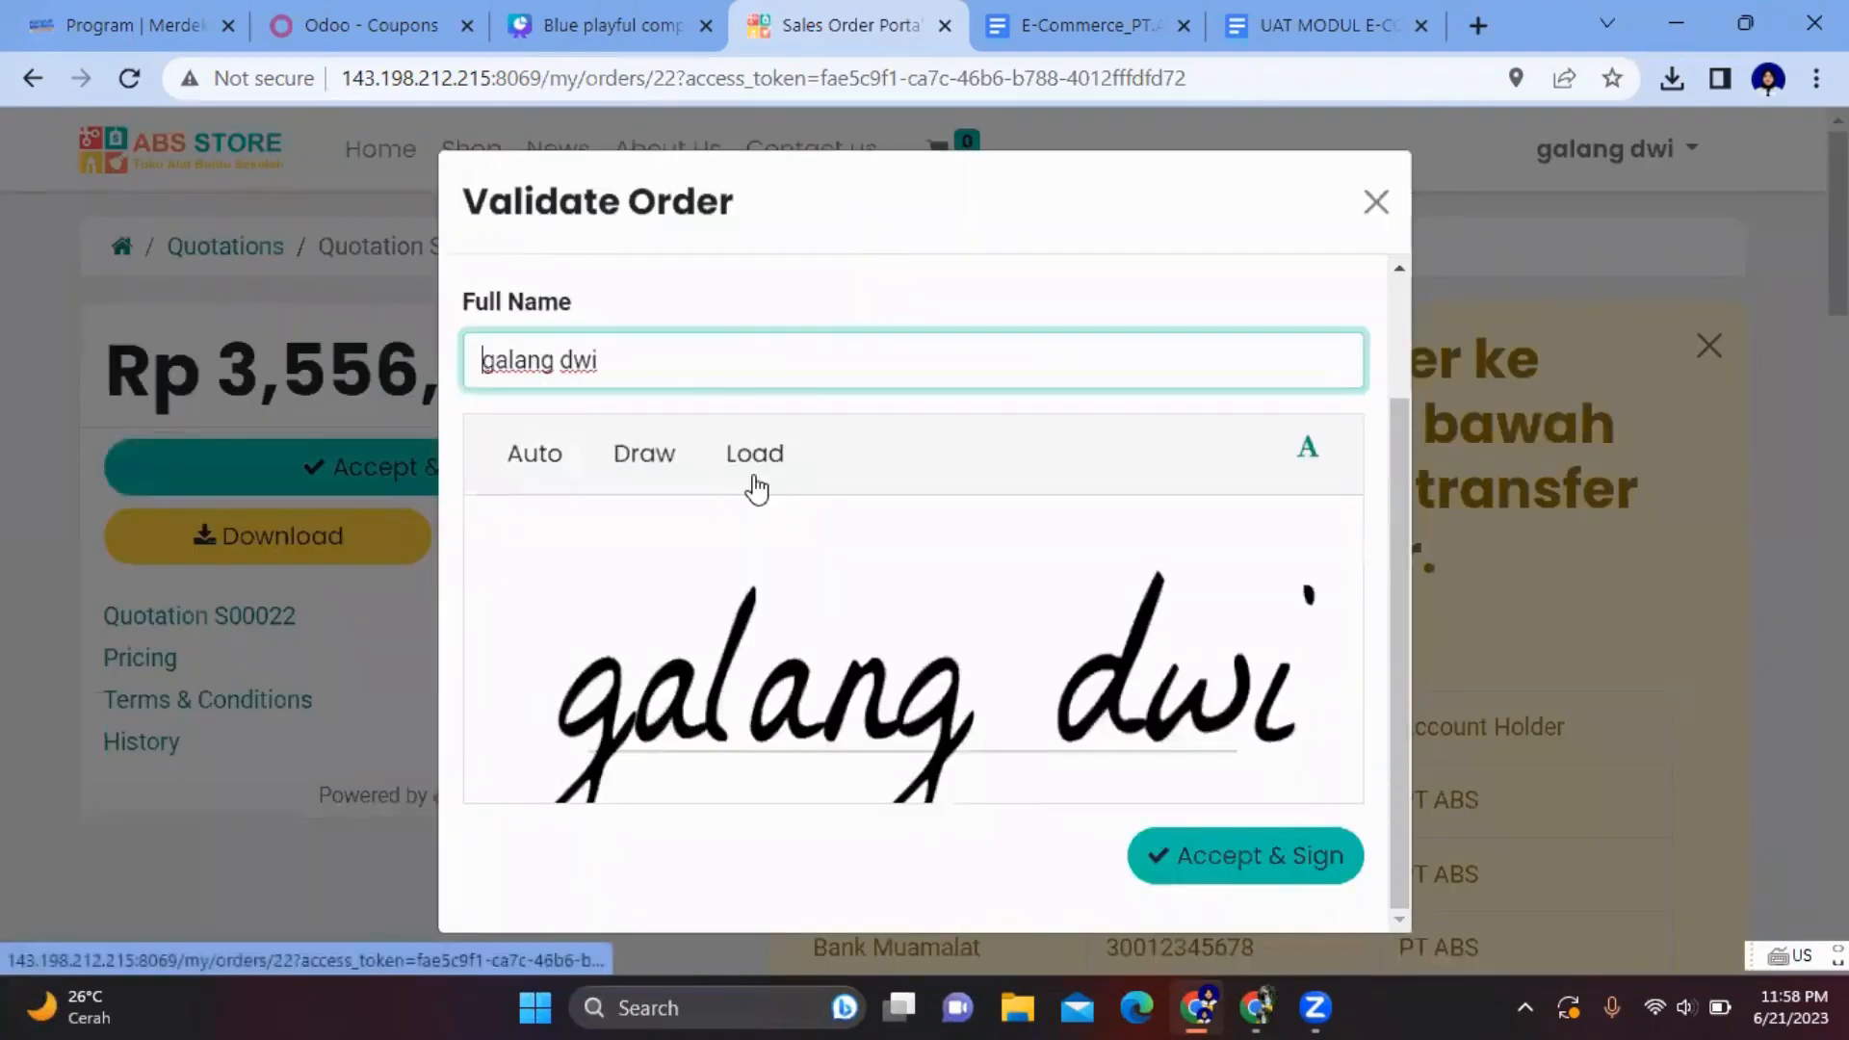
{"action": "scroll", "coordinate": [756, 489], "scroll_direction": "up", "scroll_amount": 2}
{"action": "scroll", "coordinate": [756, 488], "scroll_direction": "down", "scroll_amount": 2}
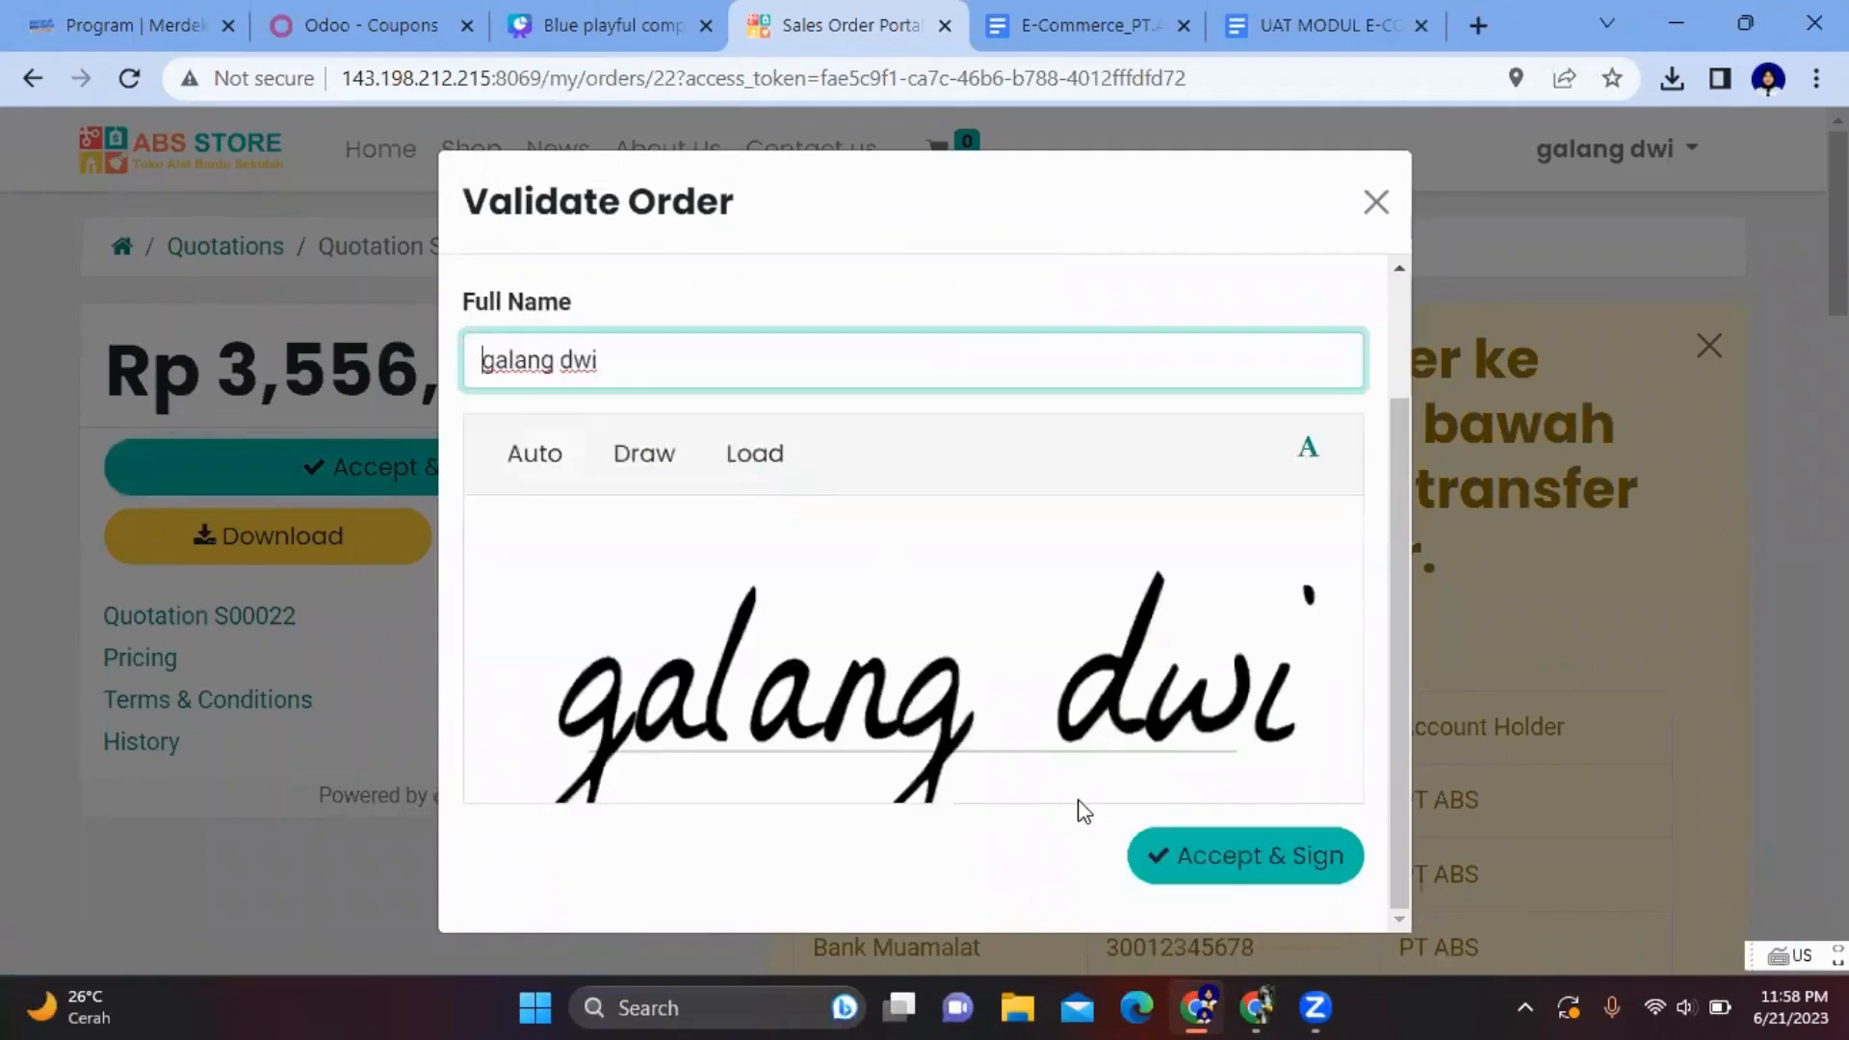
{"action": "left_click", "coordinate": [1225, 856]}
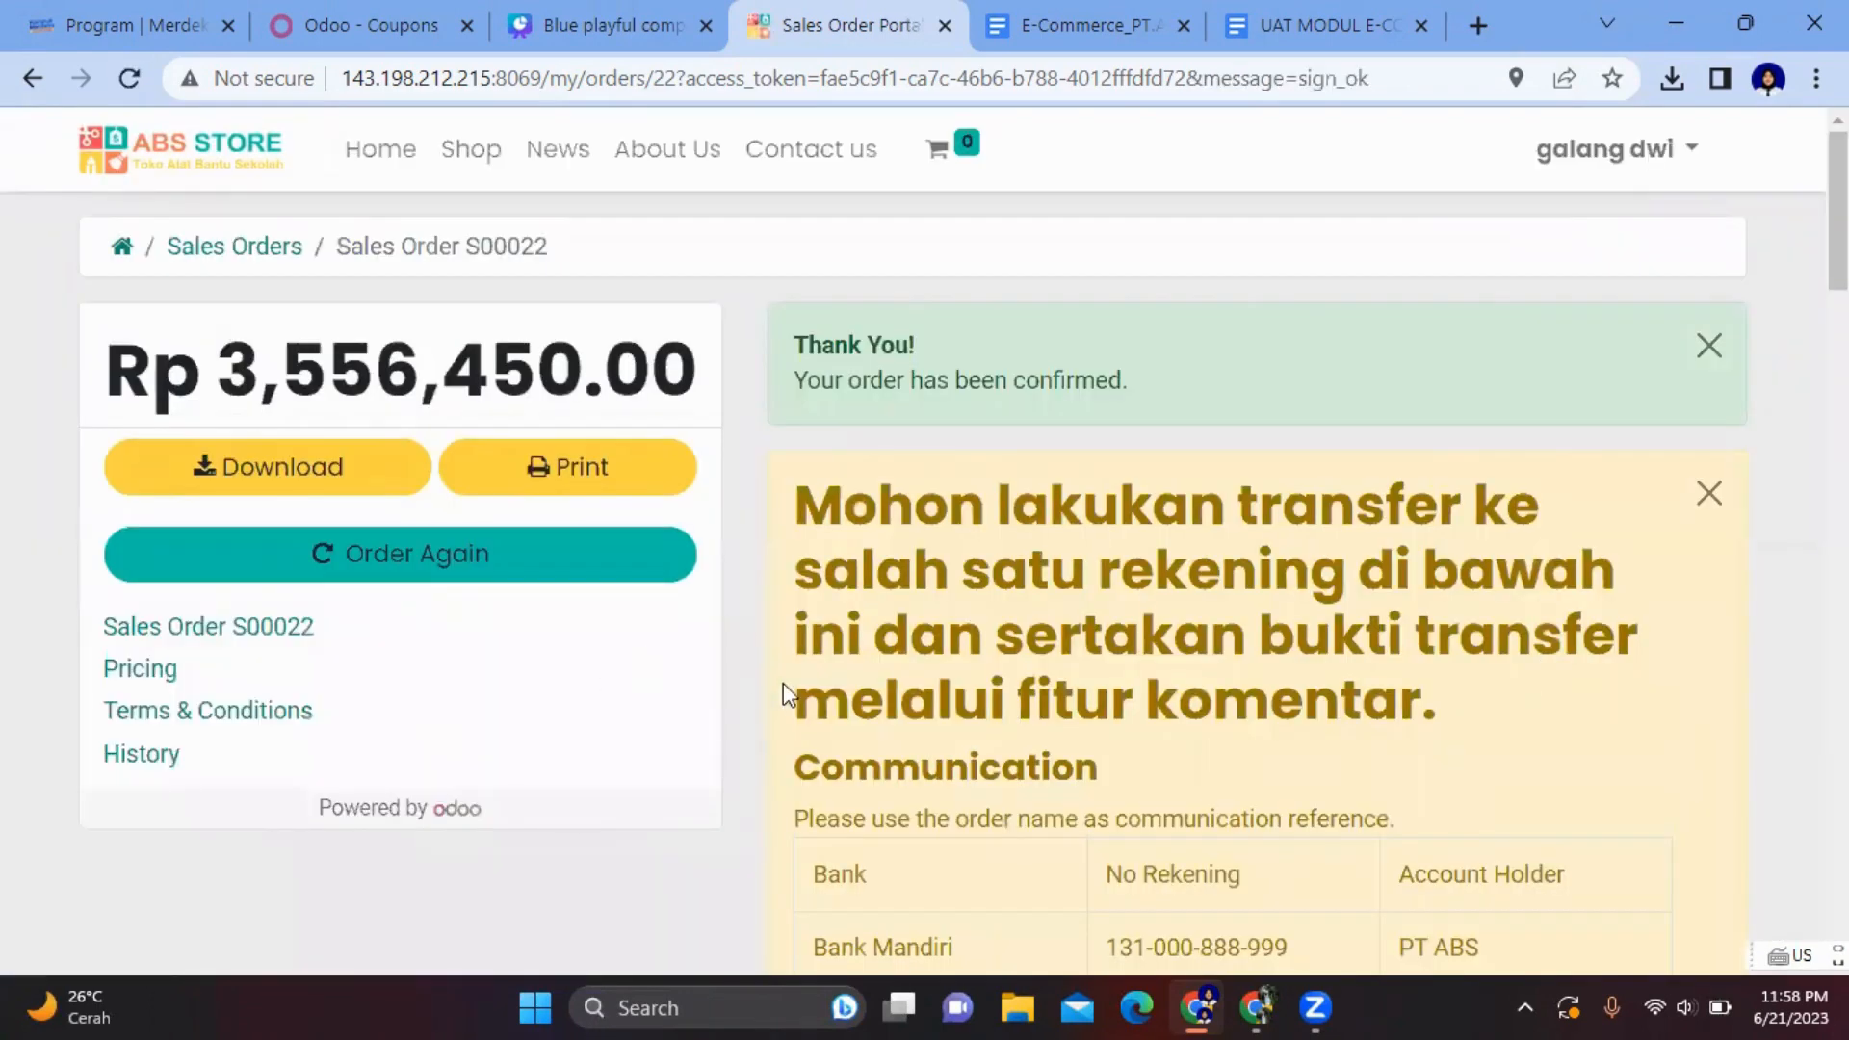
- Download Sales-Order-S00022.pdf and show it in the Downloads folder from Chrome's recent downloads
{"action": "scroll", "coordinate": [790, 674], "scroll_direction": "down", "scroll_amount": 5}
{"action": "scroll", "coordinate": [790, 674], "scroll_direction": "up", "scroll_amount": 5}
{"action": "left_click", "coordinate": [282, 469]}
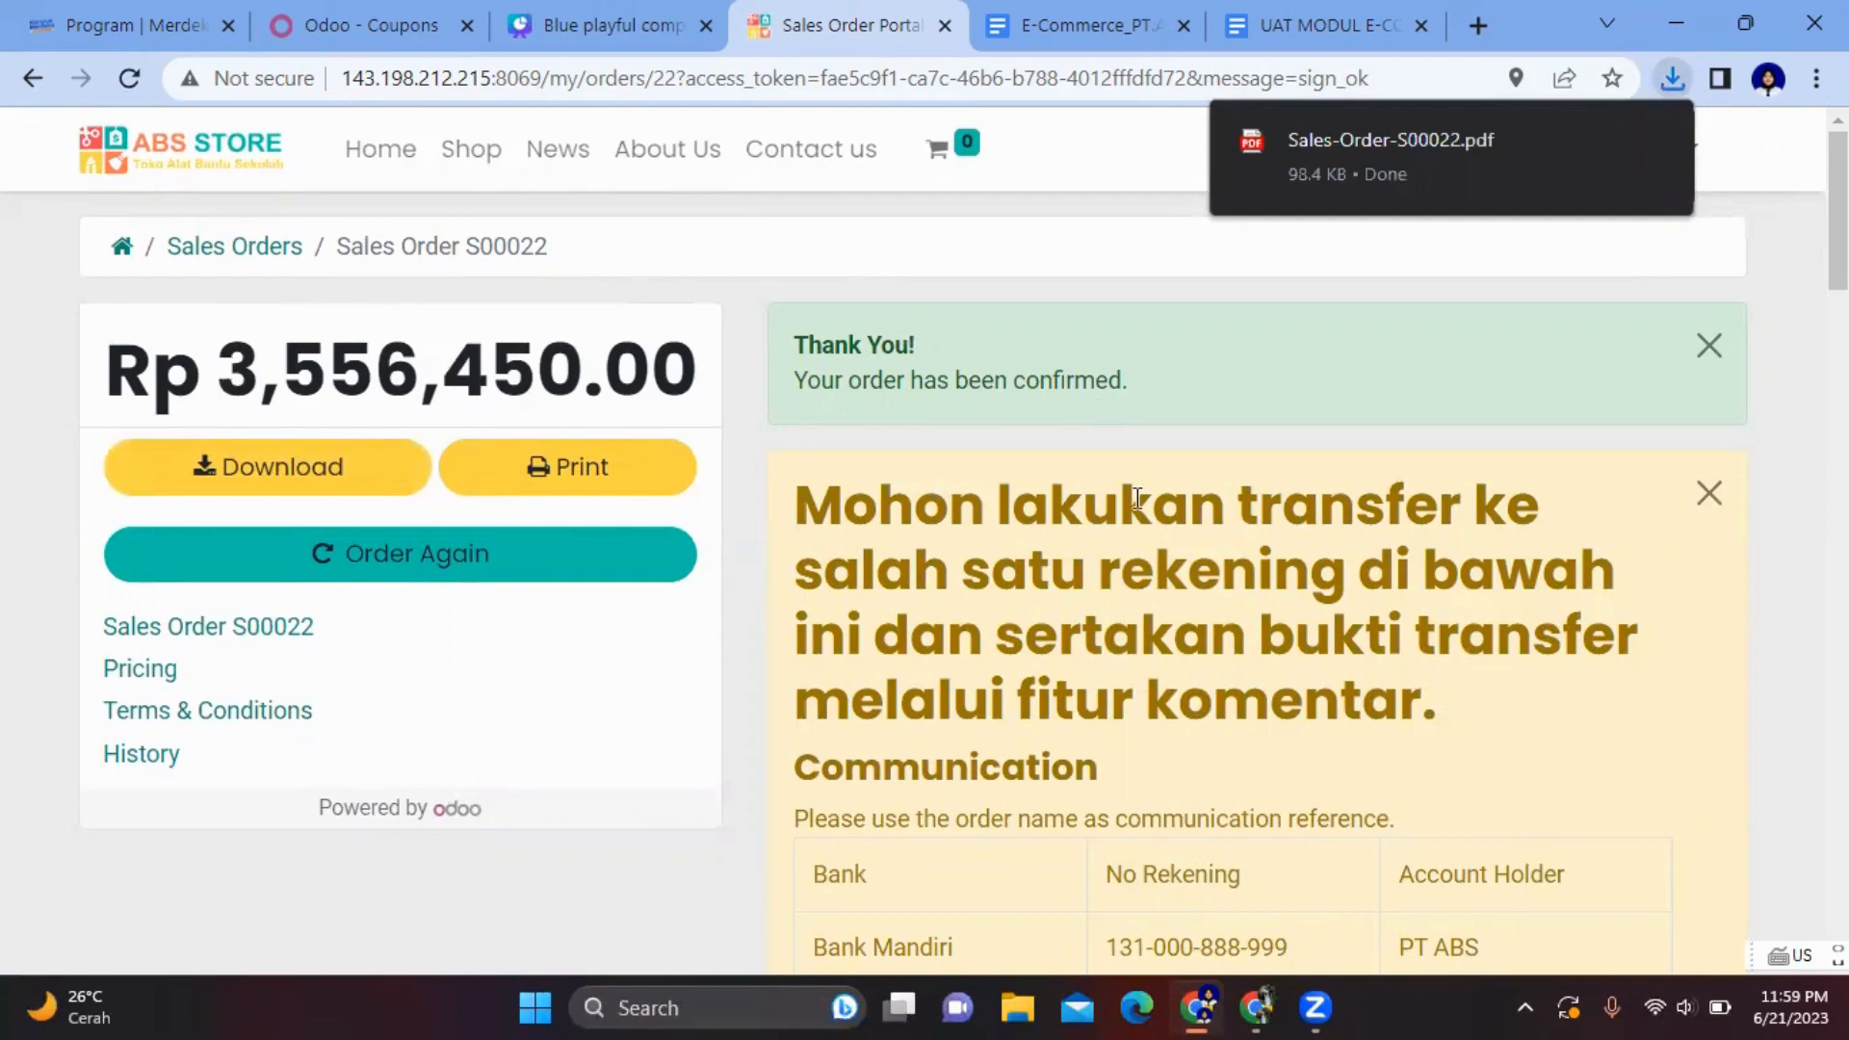
{"action": "scroll", "coordinate": [1137, 498], "scroll_direction": "down", "scroll_amount": 4}
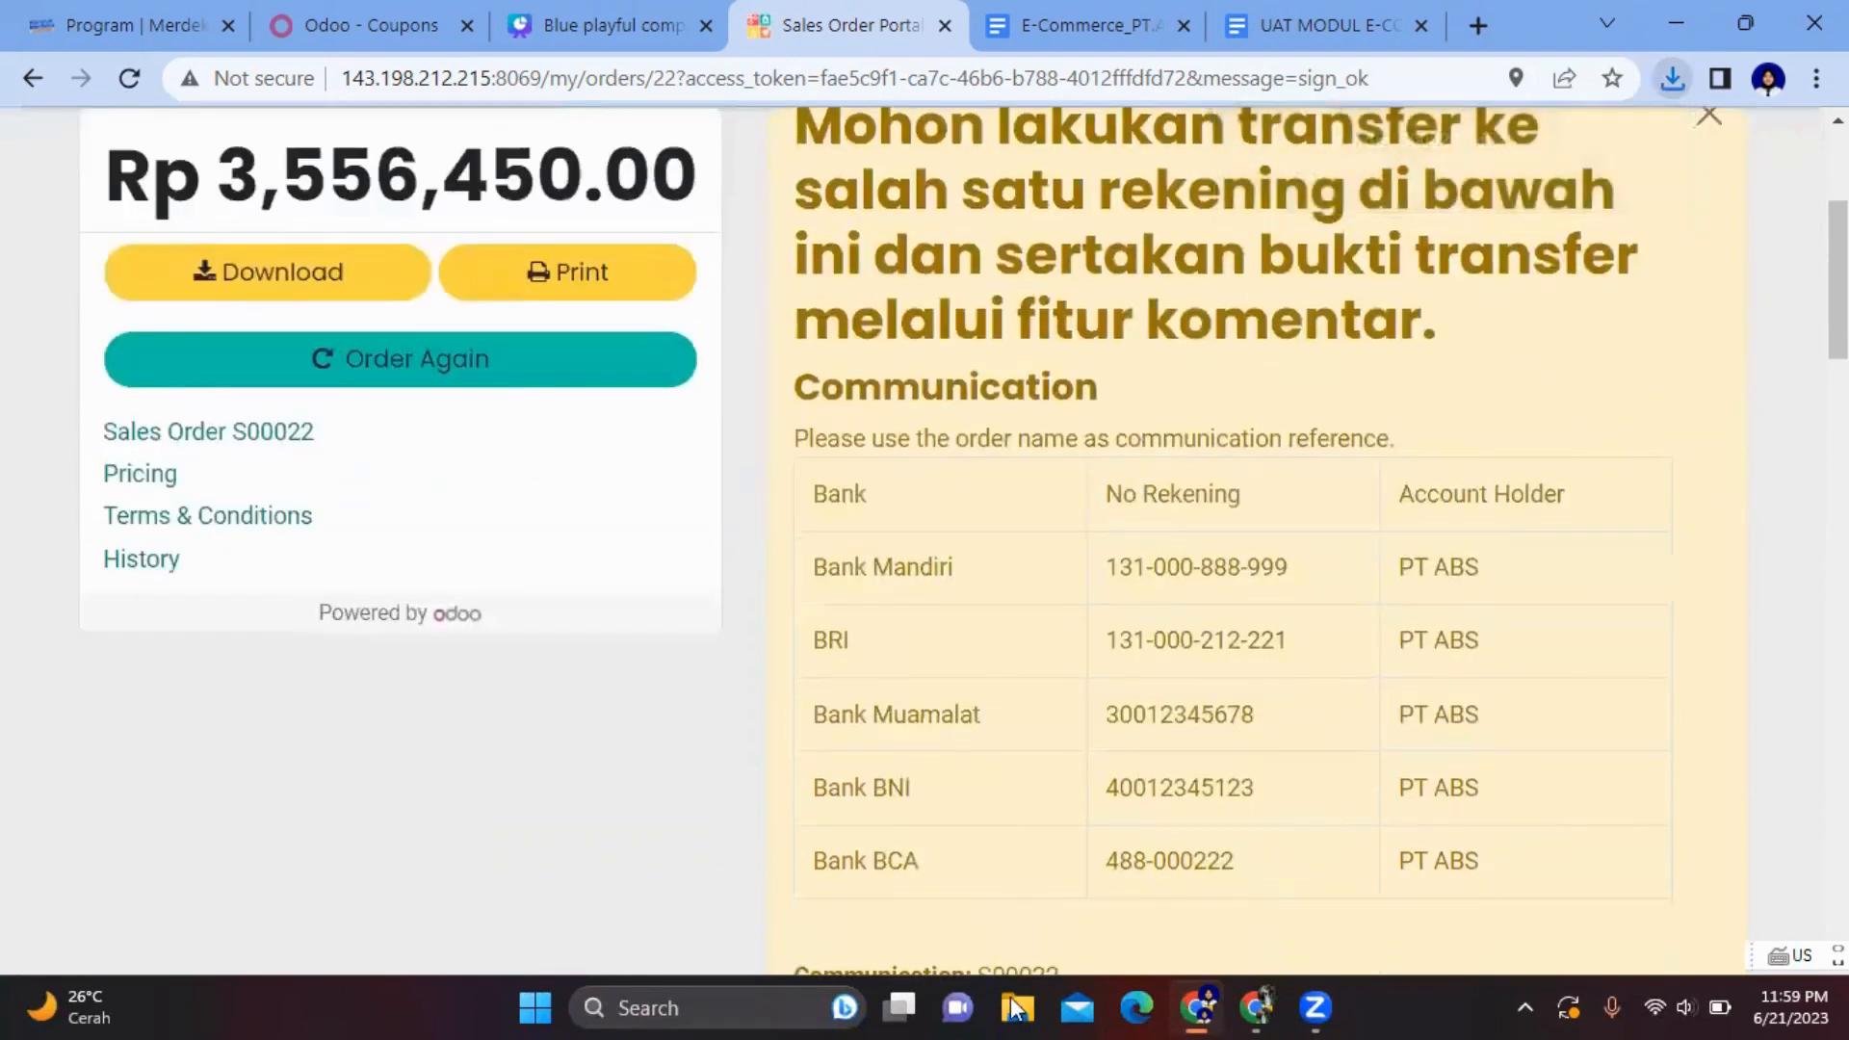
{"action": "left_click", "coordinate": [1677, 82]}
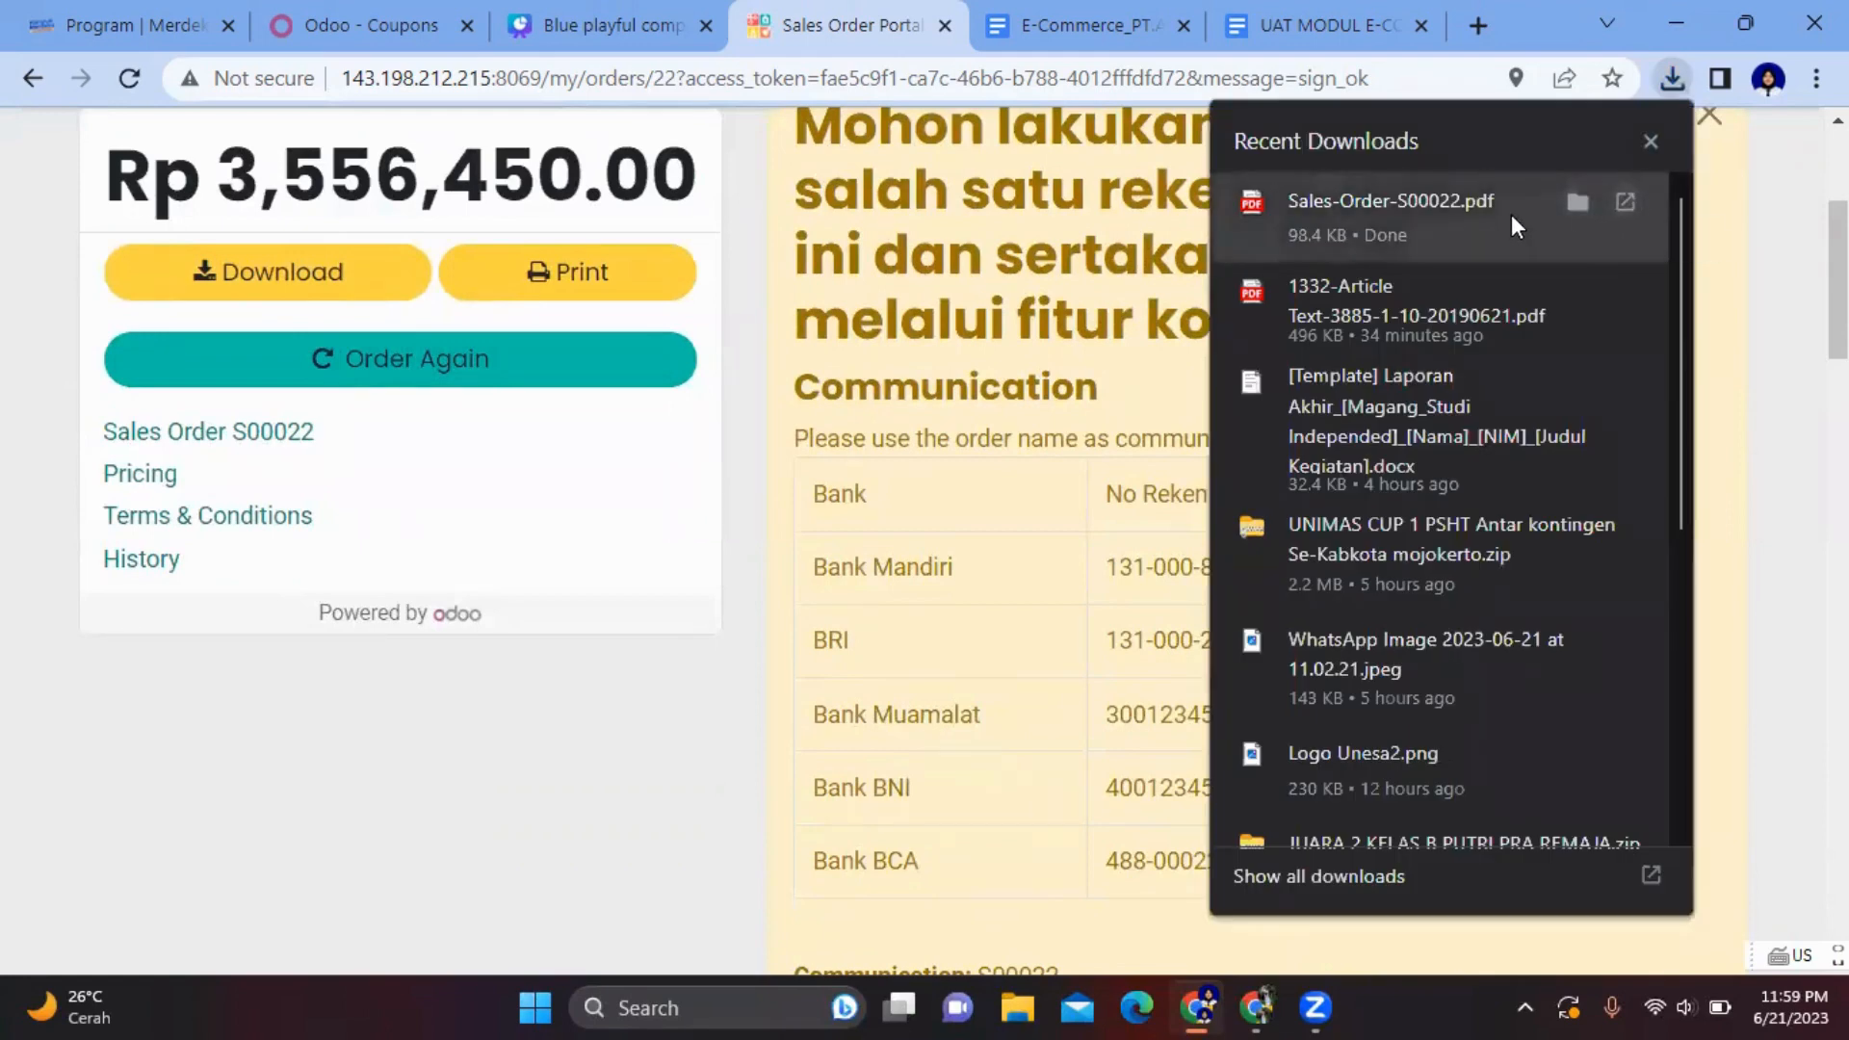
{"action": "left_click", "coordinate": [1573, 204]}
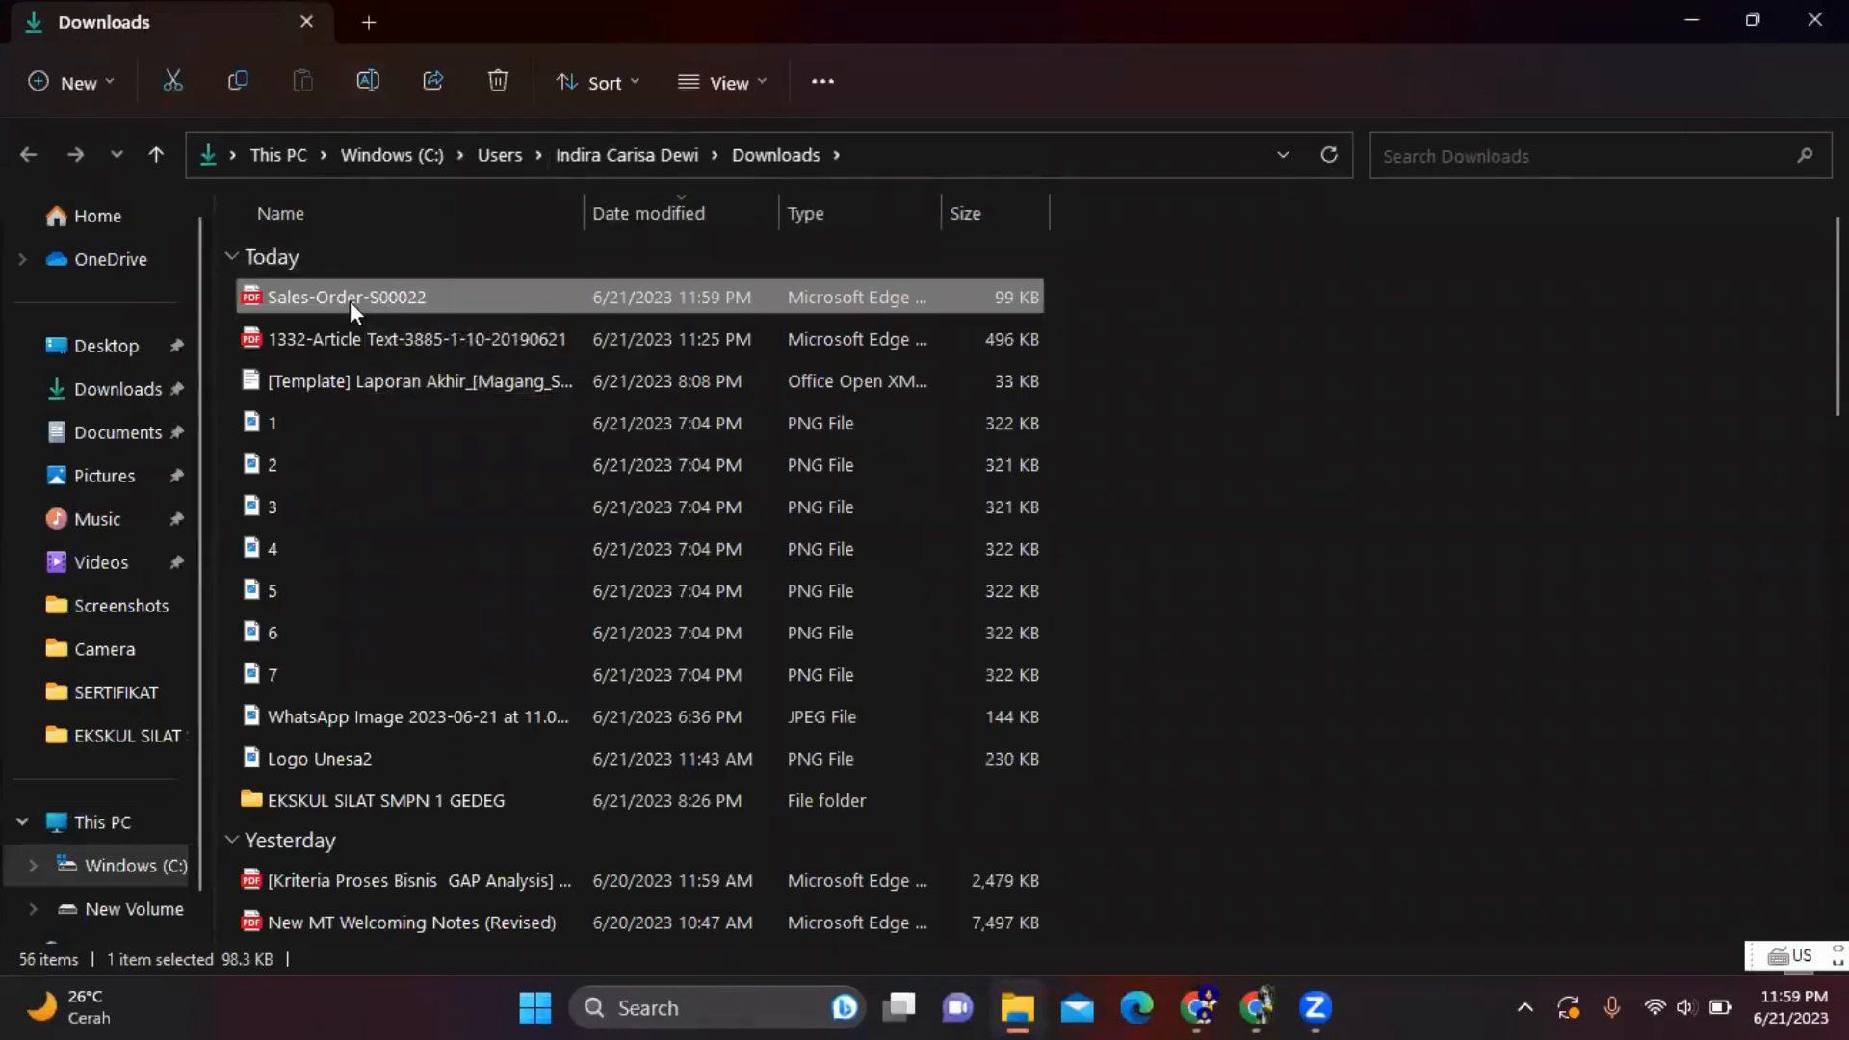
- Rename the Sales-Order-S00022 PDF to Bukti Pembayaran-S00022 and return to Chrome
{"action": "left_click", "coordinate": [368, 80]}
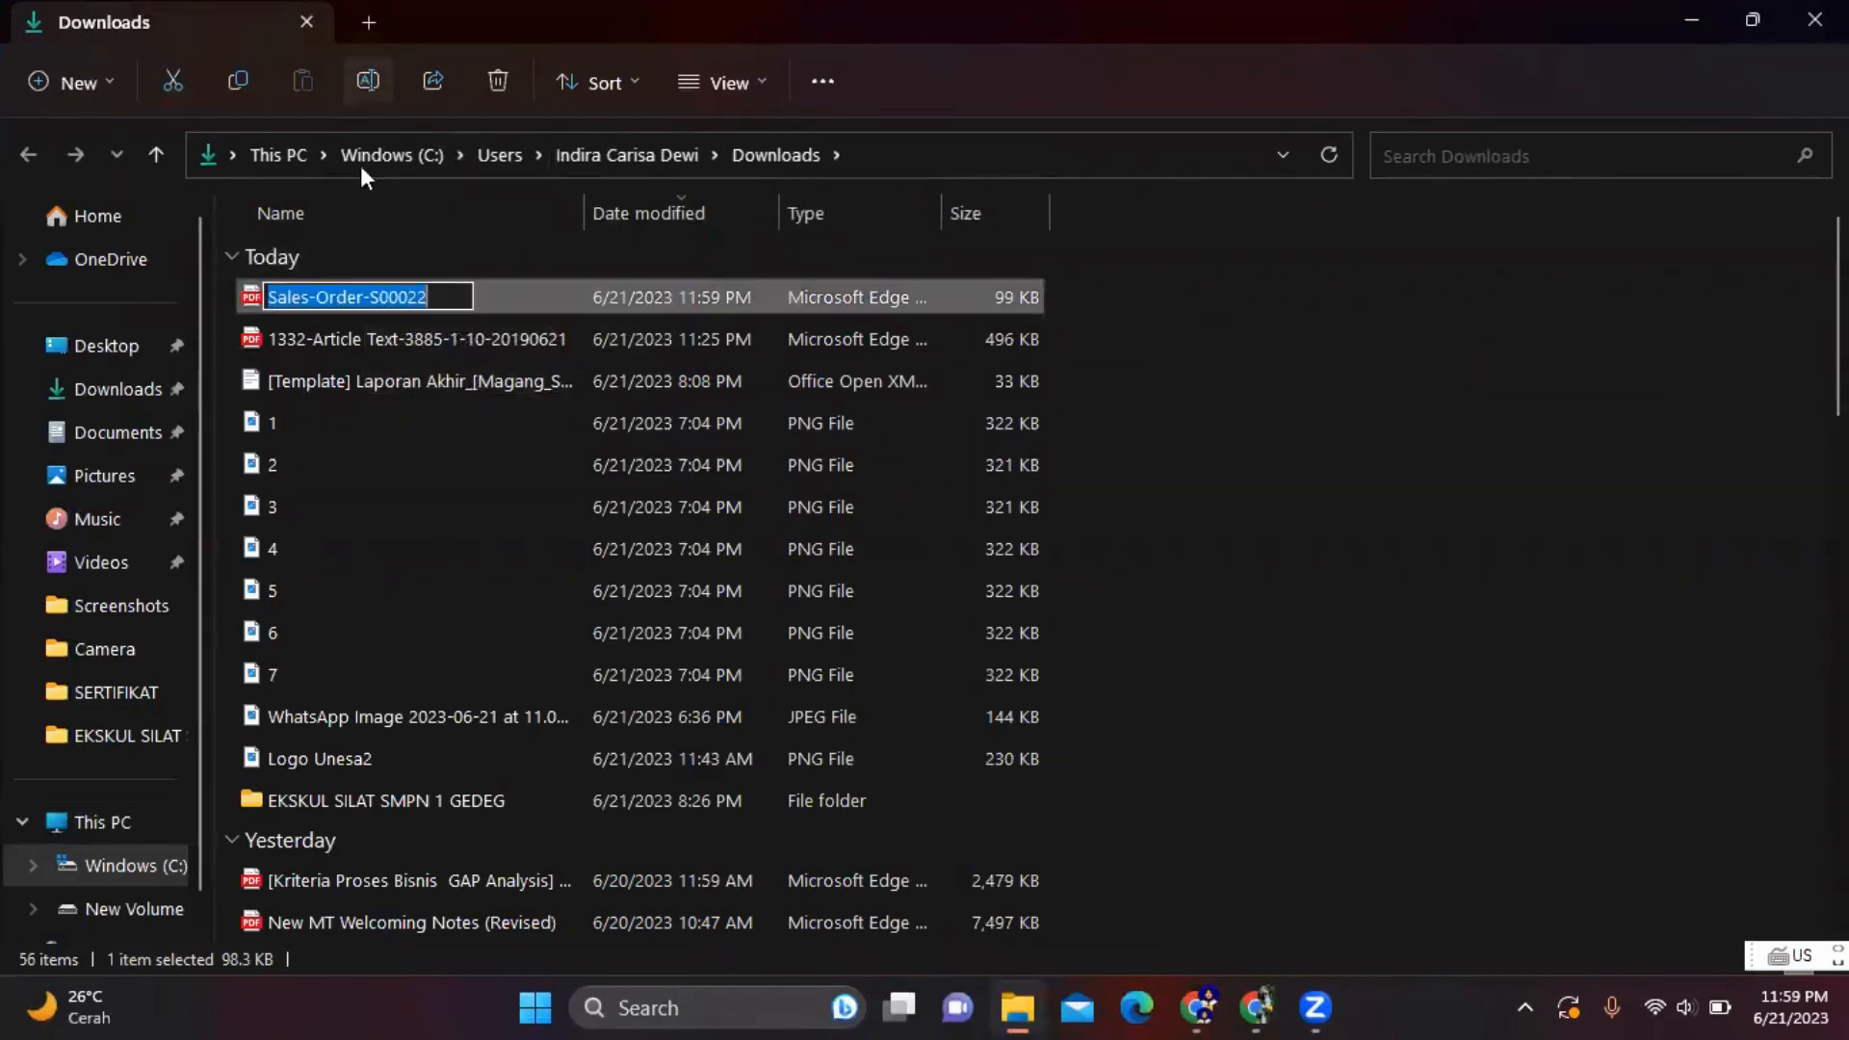
{"action": "left_click_drag", "start_coordinate": [366, 303], "coordinate": [230, 291]}
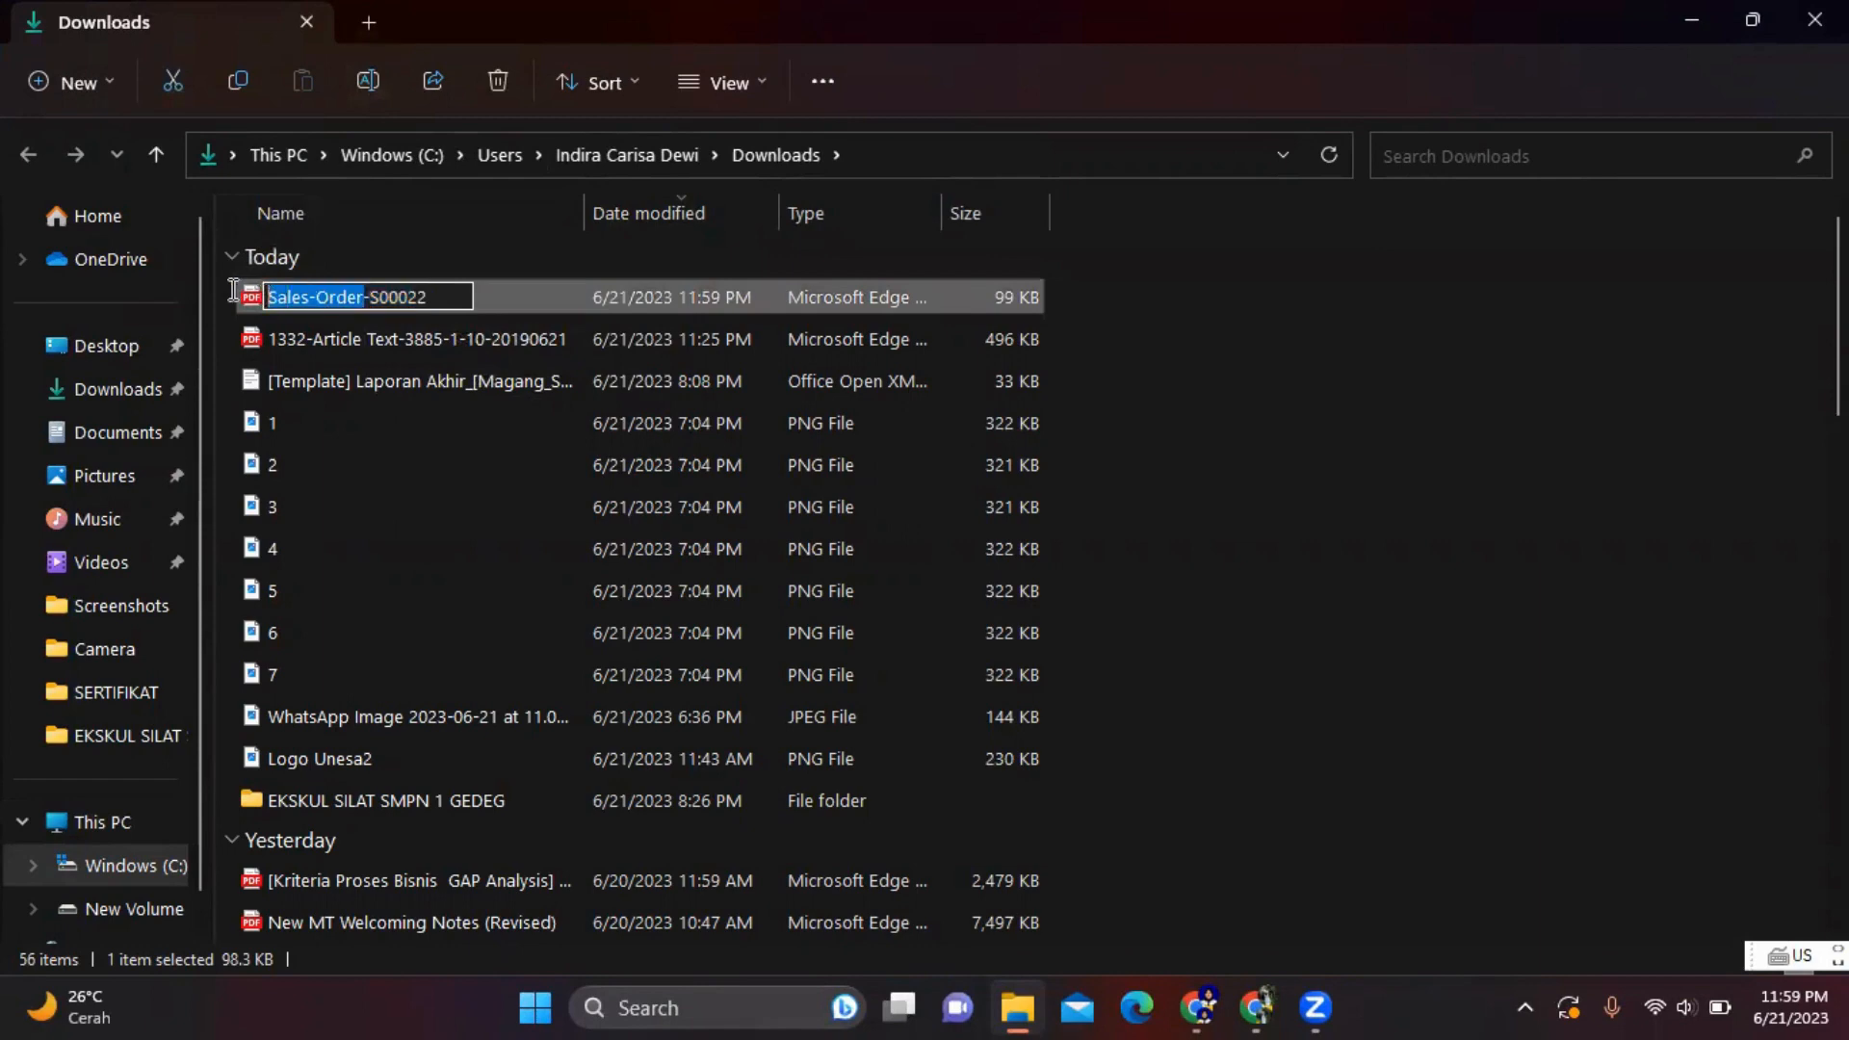
{"action": "key", "text": "BackSpace"}
{"action": "type", "text": "Bukt"}
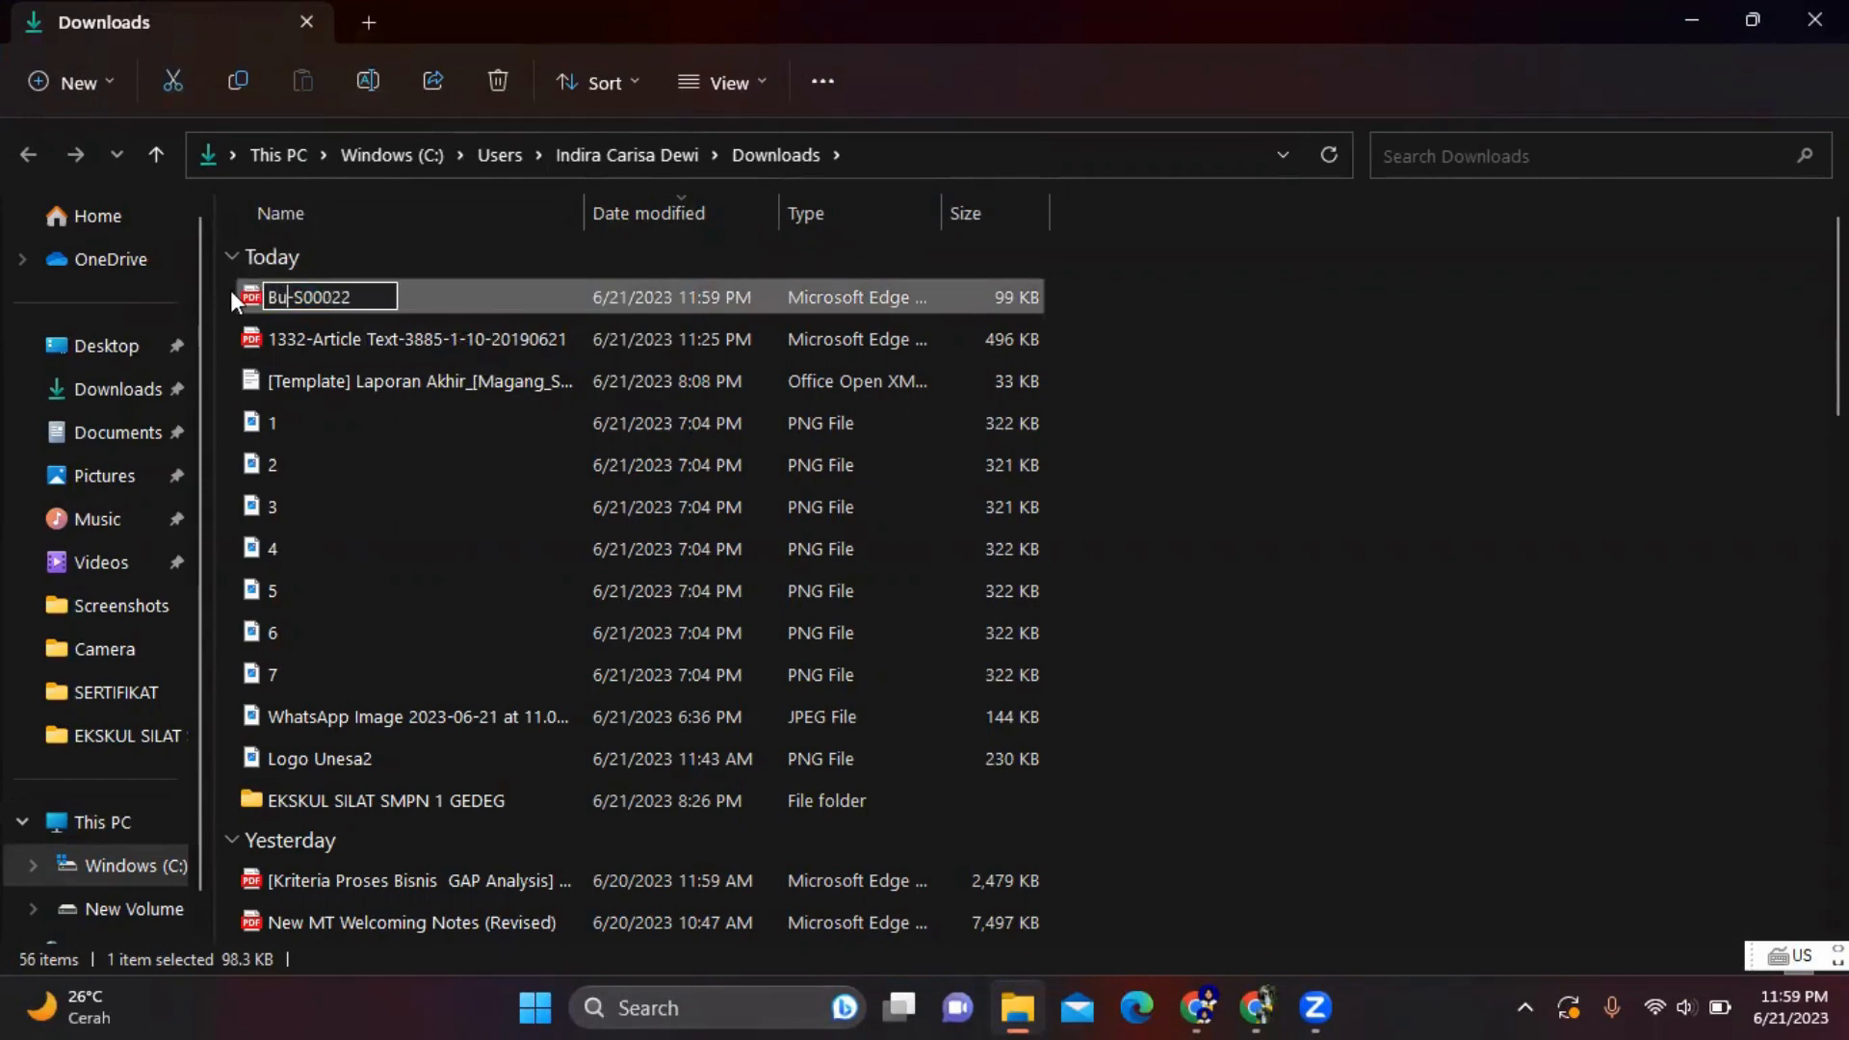
{"action": "type", "text": "i Pe"}
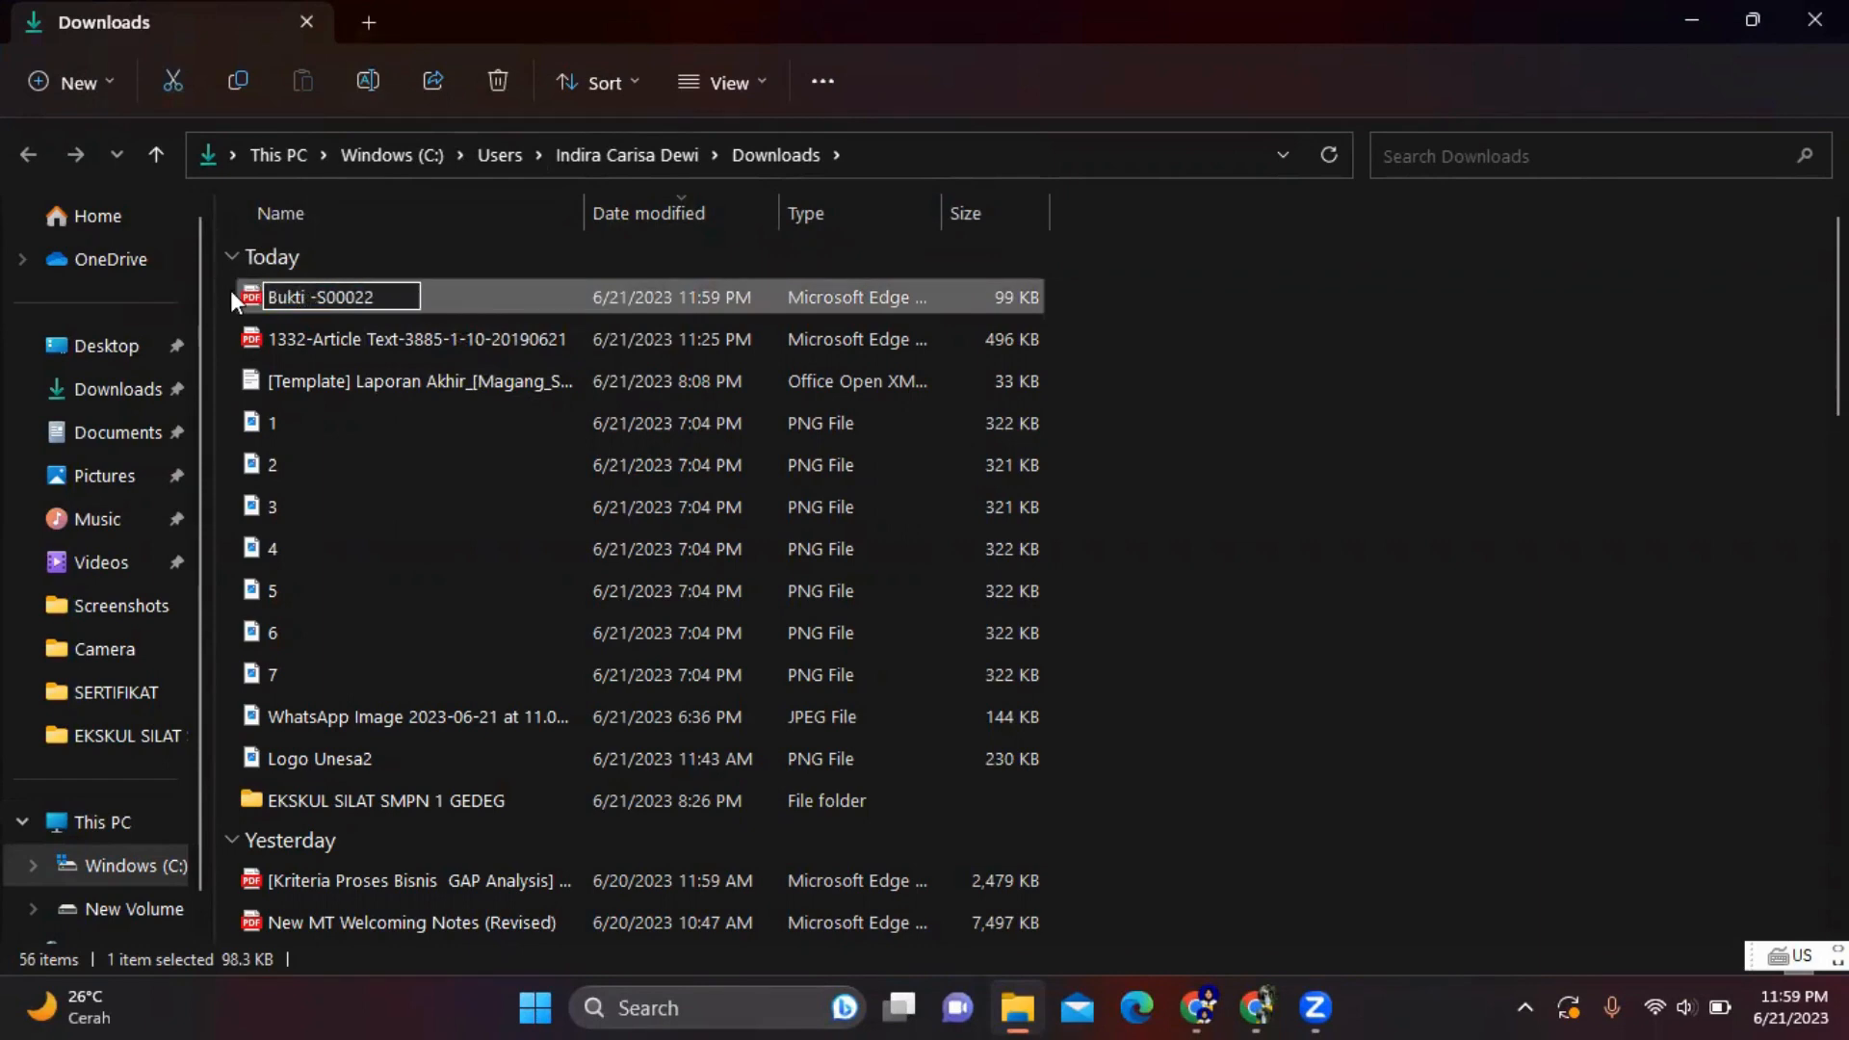
{"action": "type", "text": "mbayaran"}
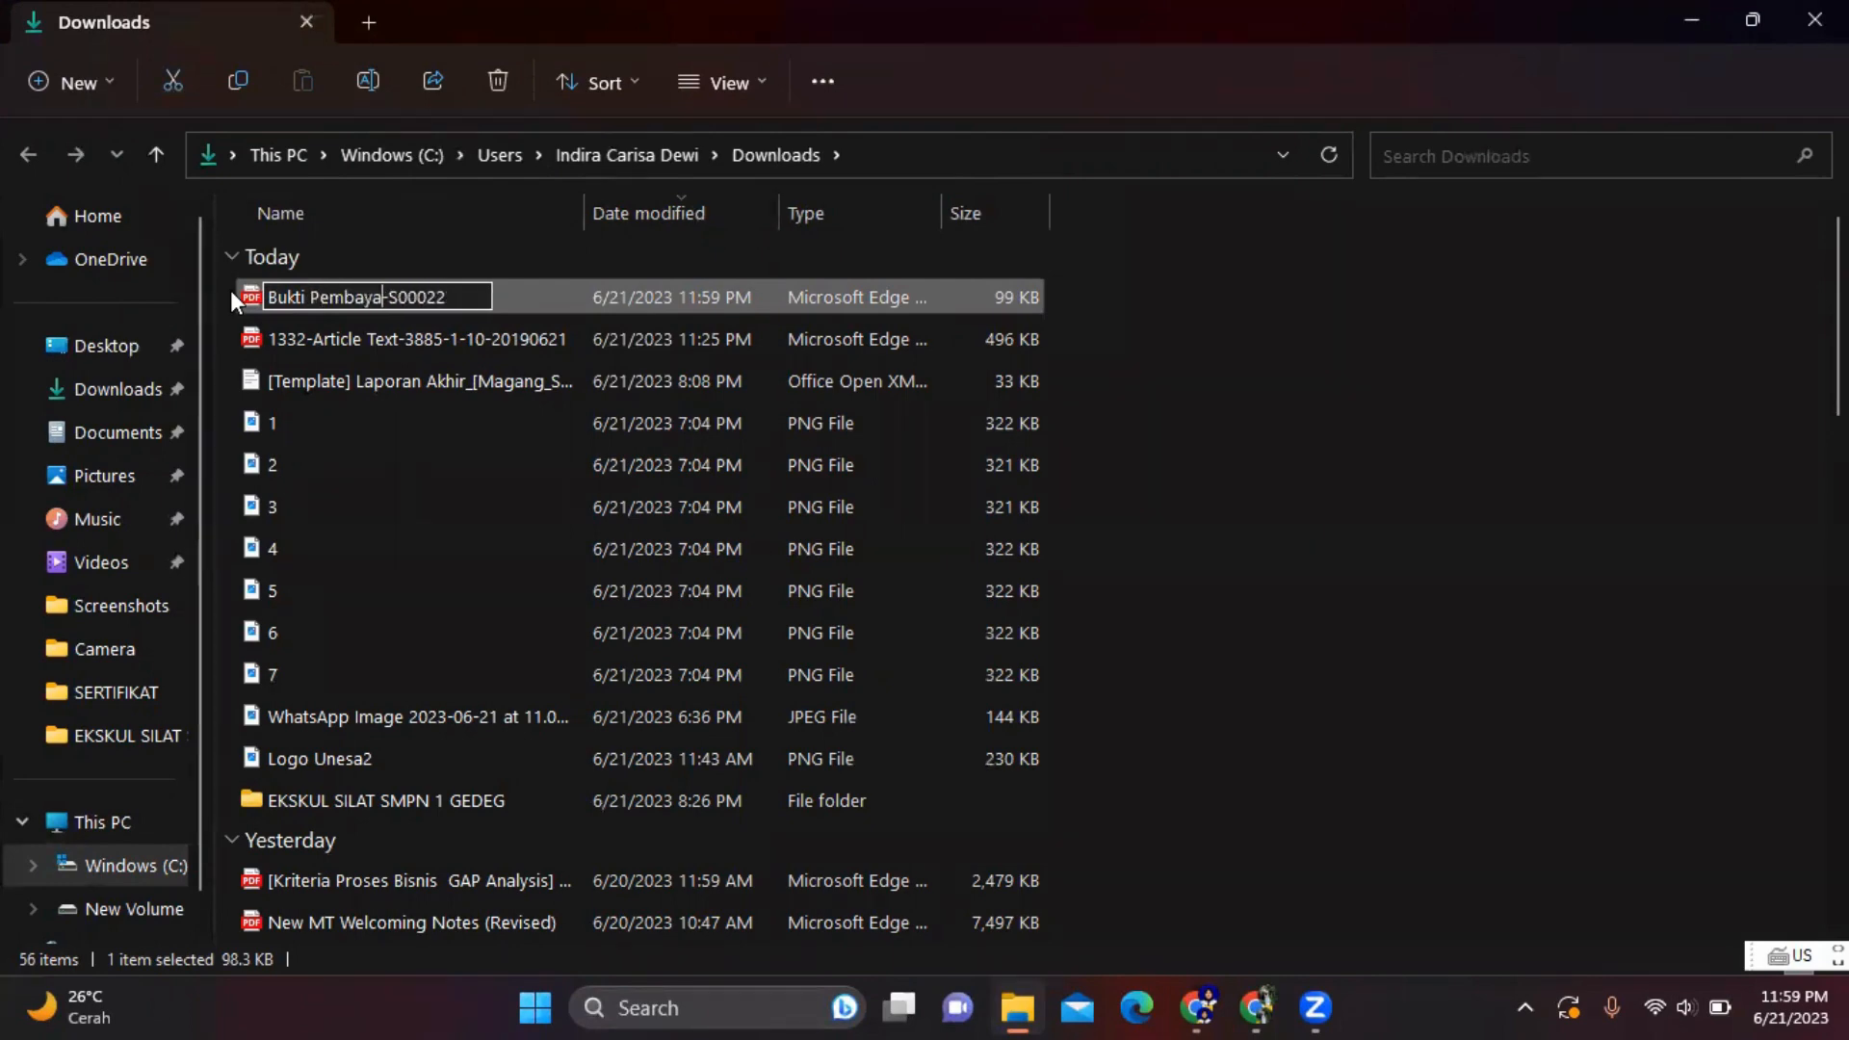
{"action": "key", "text": "Return"}
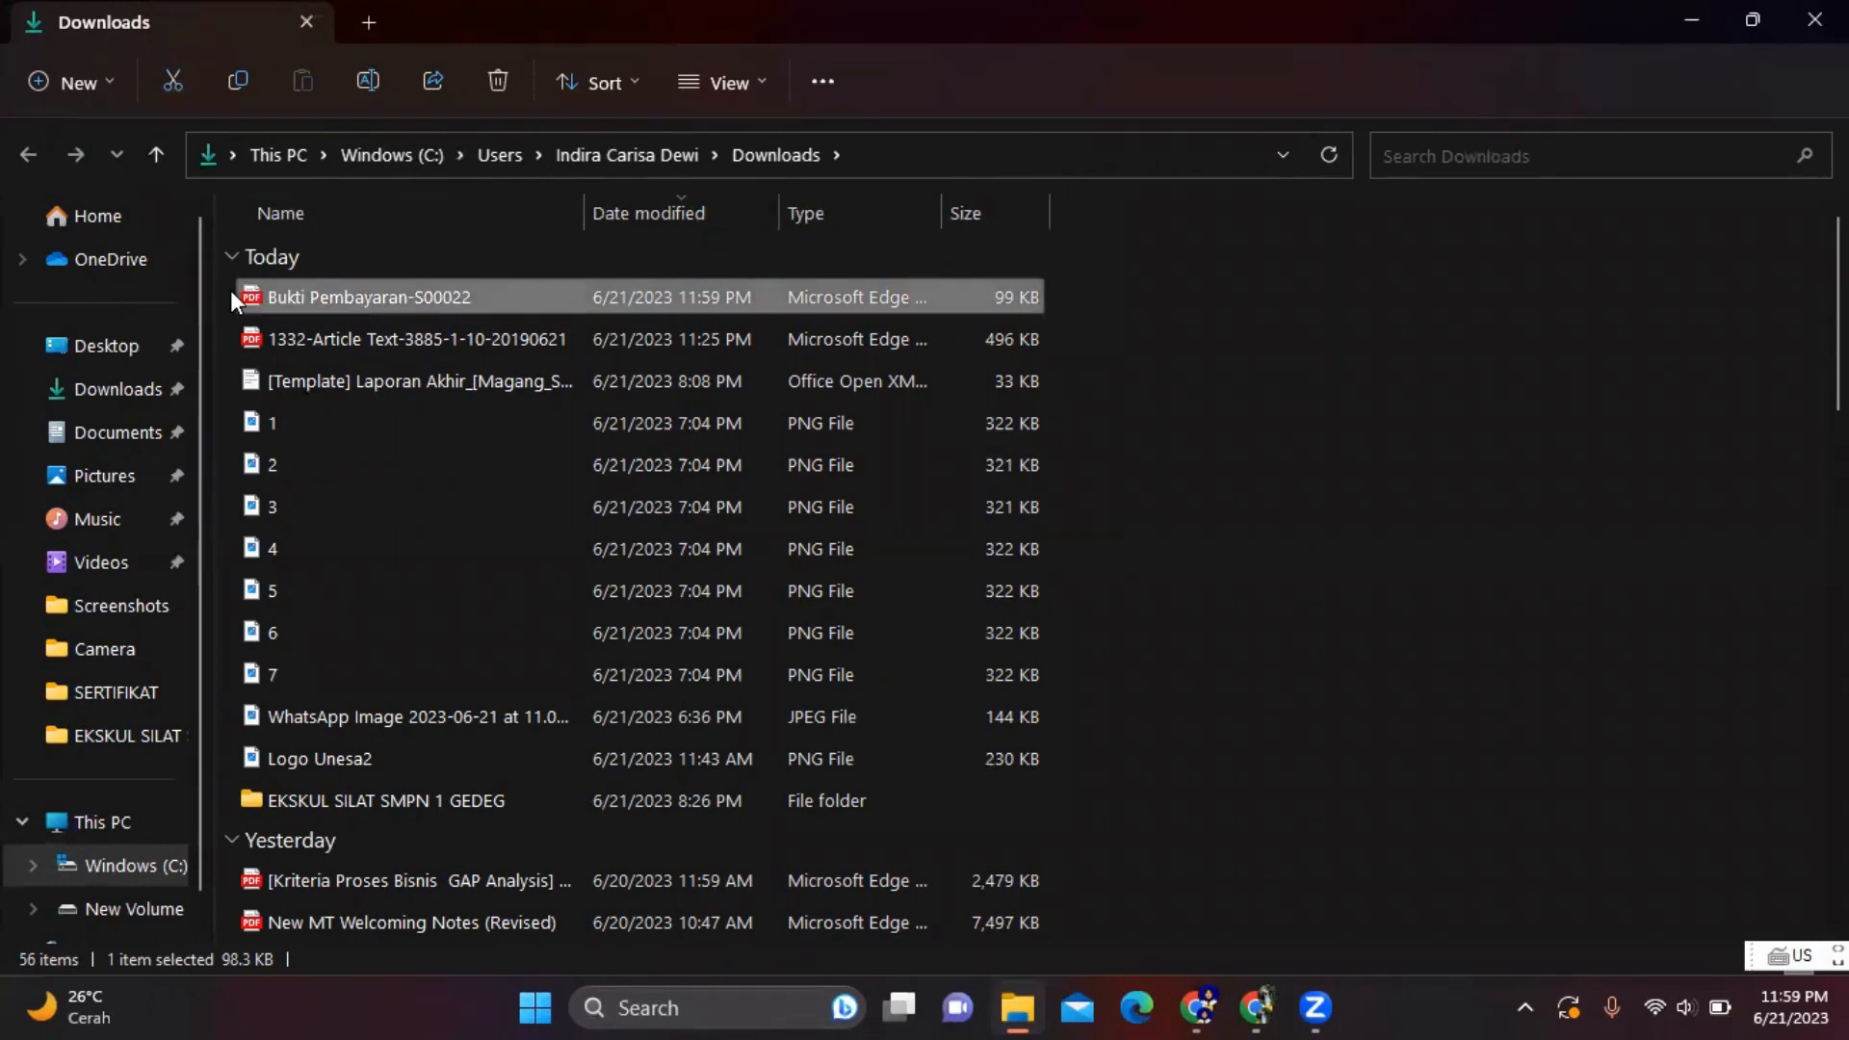
{"action": "left_click", "coordinate": [1199, 1007]}
- Post a 'Bukti Pembayaran' comment with Bukti Pembayaran-S00022.pdf attached on the order
{"action": "scroll", "coordinate": [1011, 605], "scroll_direction": "down", "scroll_amount": 5}
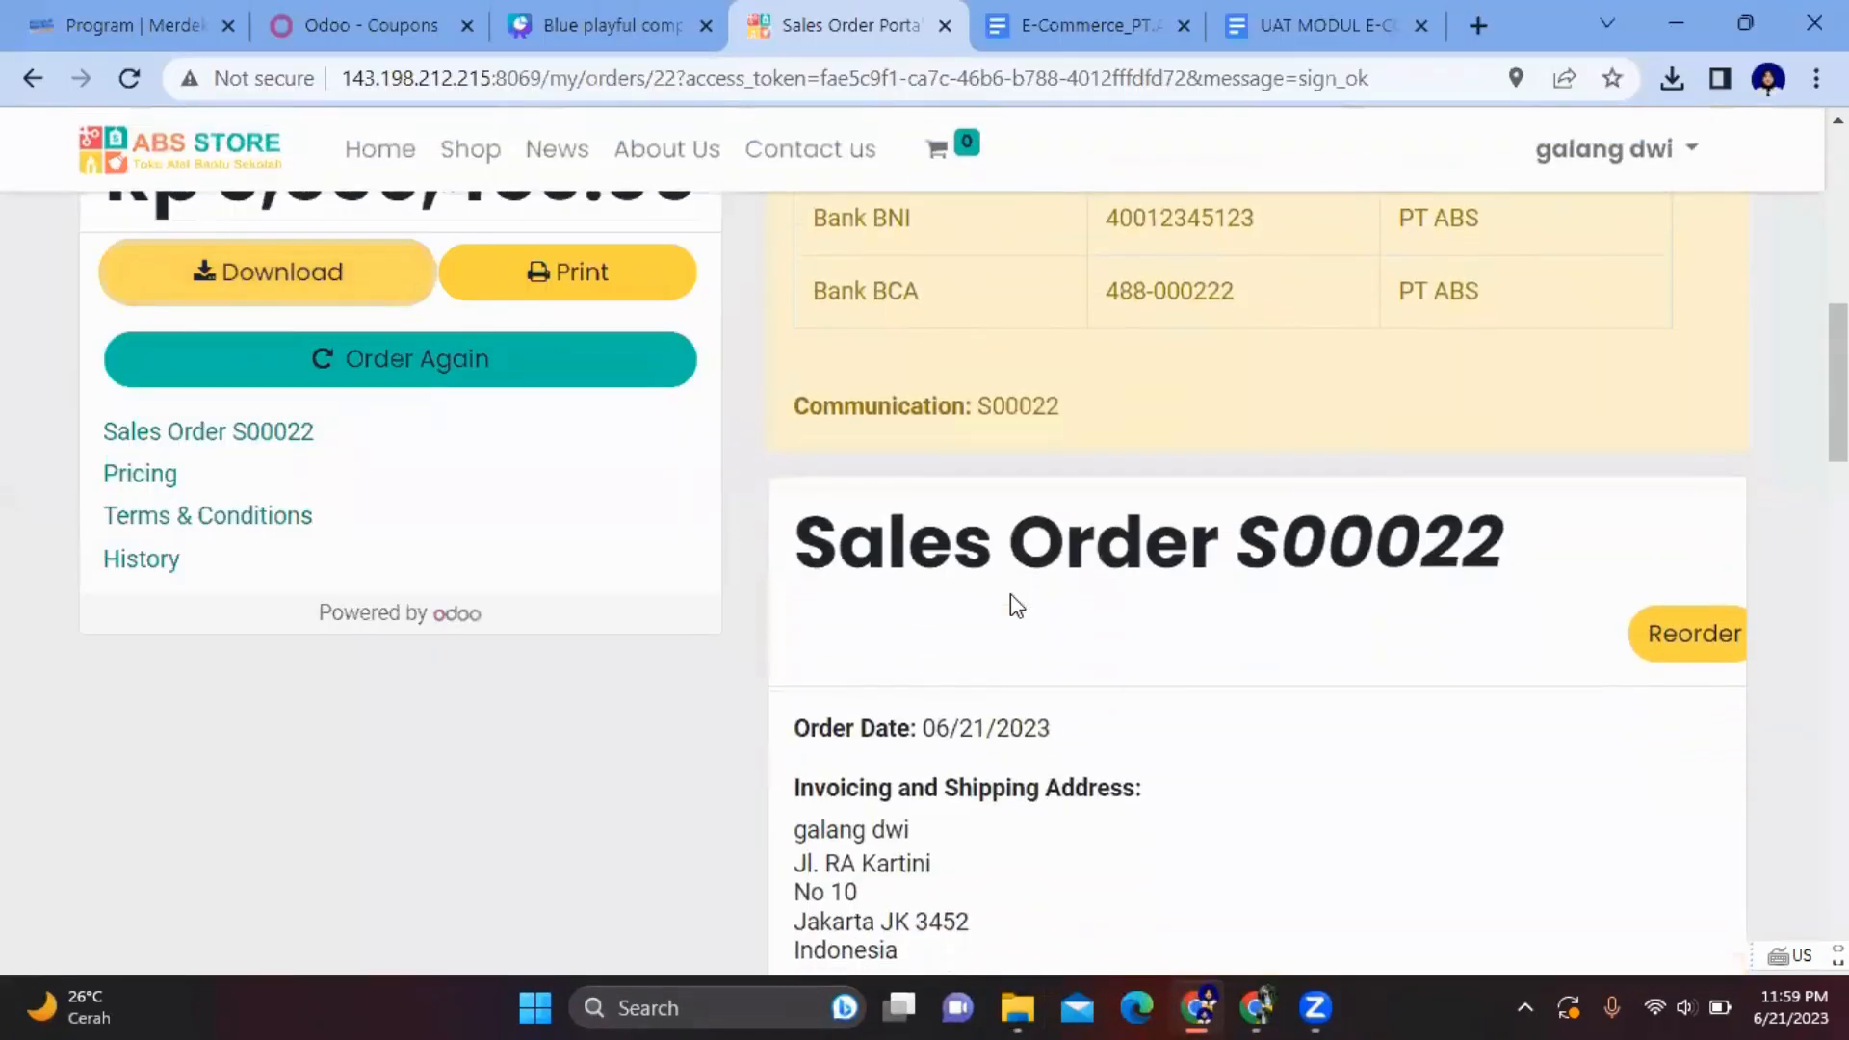
{"action": "scroll", "coordinate": [1011, 605], "scroll_direction": "down", "scroll_amount": 5}
{"action": "scroll", "coordinate": [1011, 605], "scroll_direction": "down", "scroll_amount": 15}
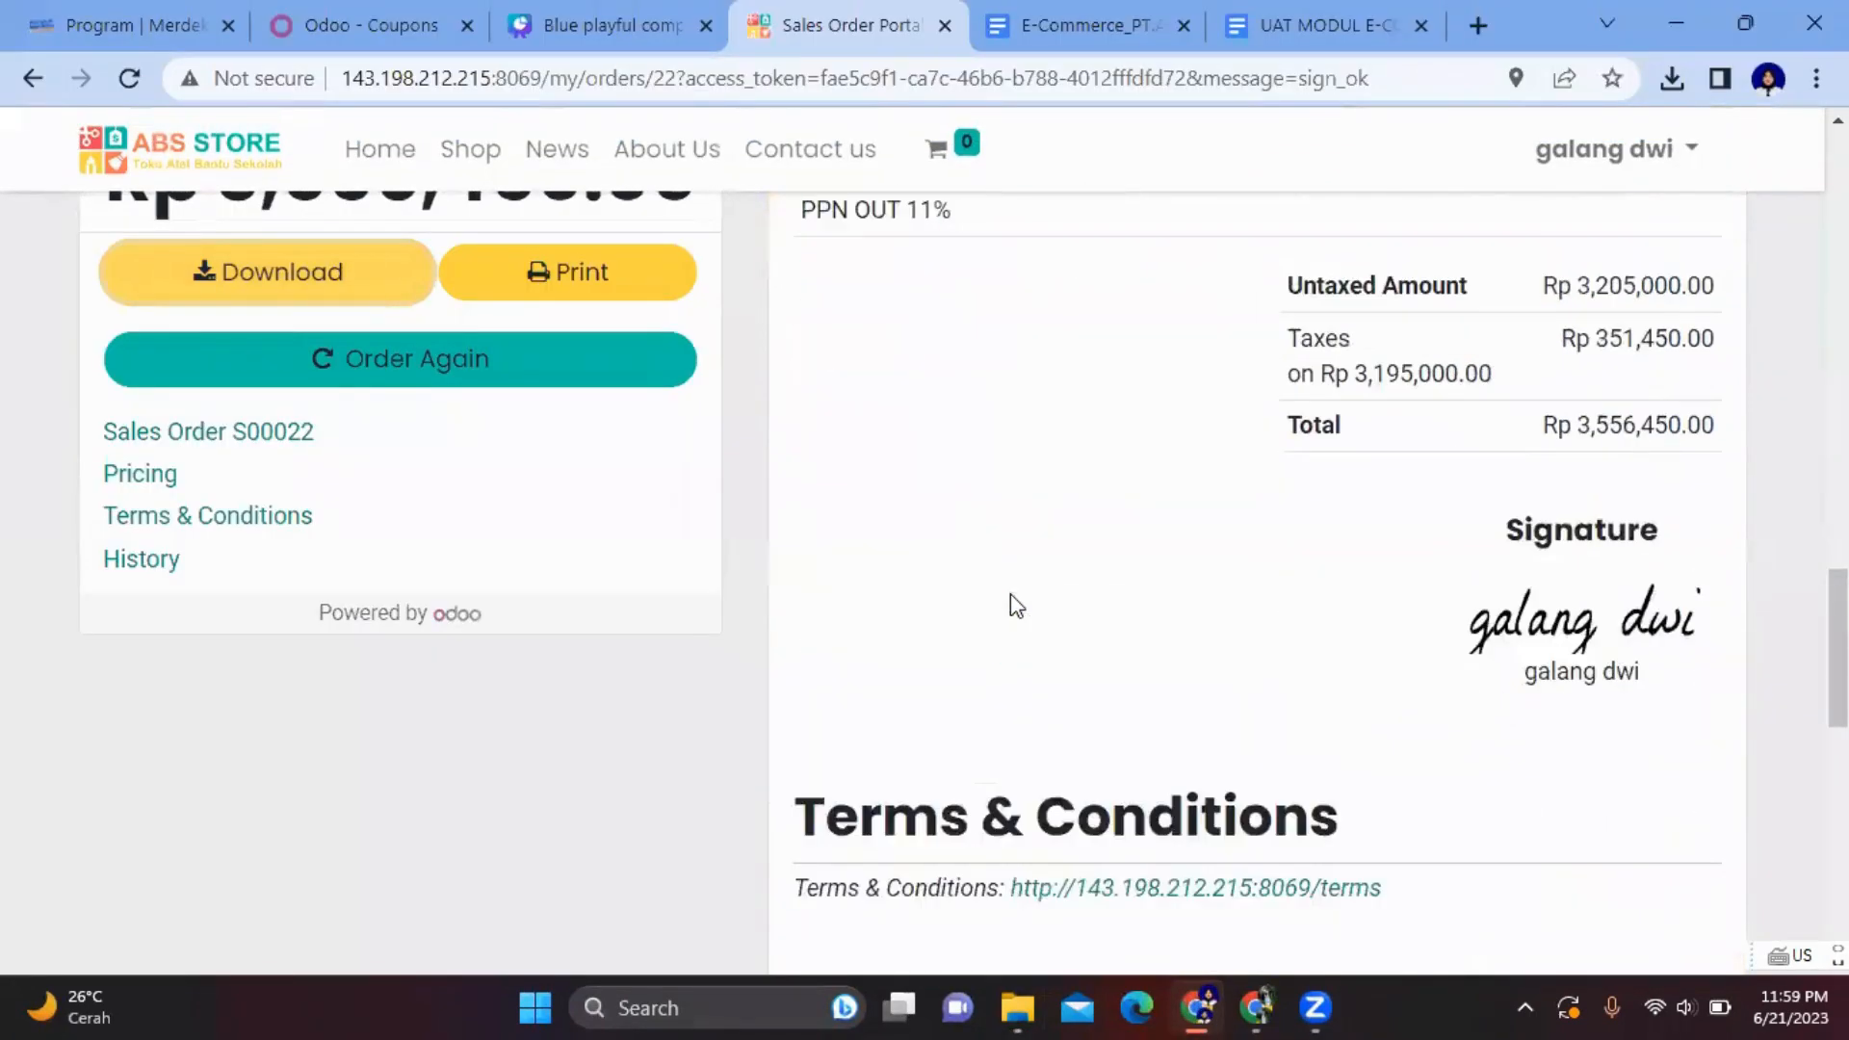
{"action": "left_click", "coordinate": [973, 509]}
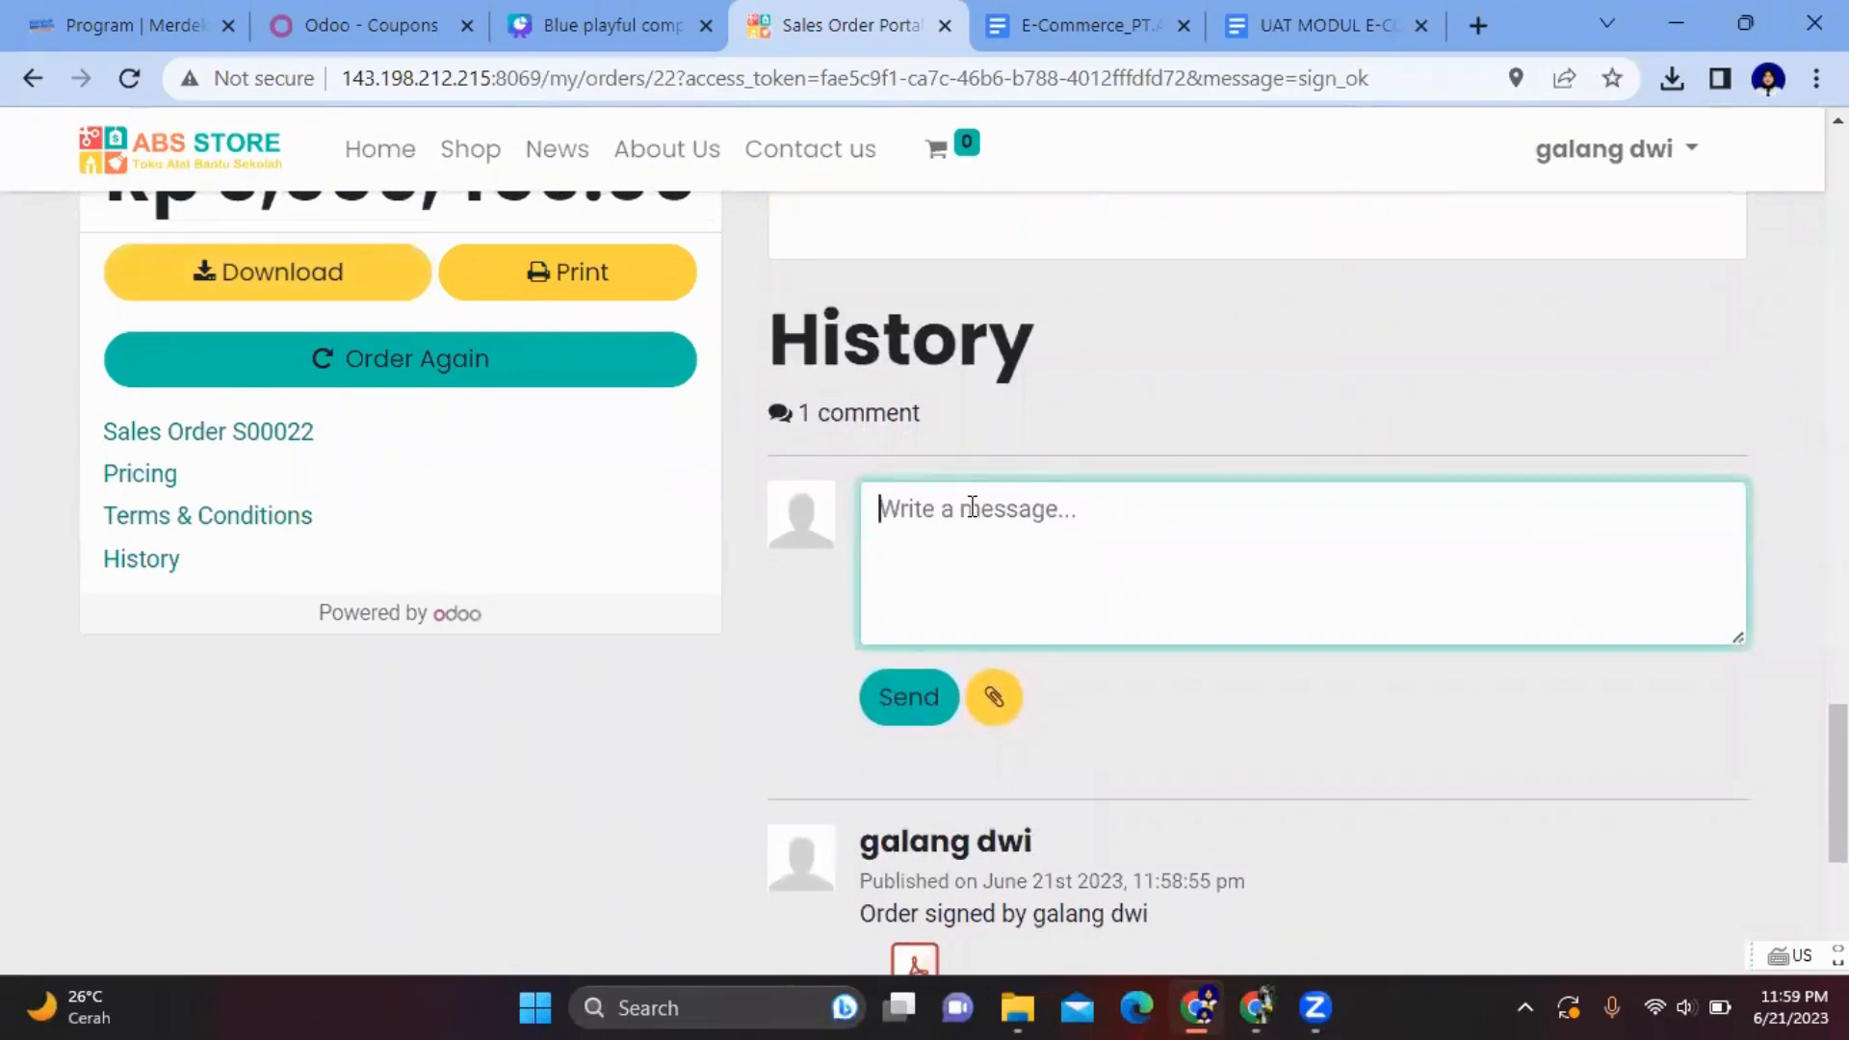
{"action": "type", "text": "Bukti"}
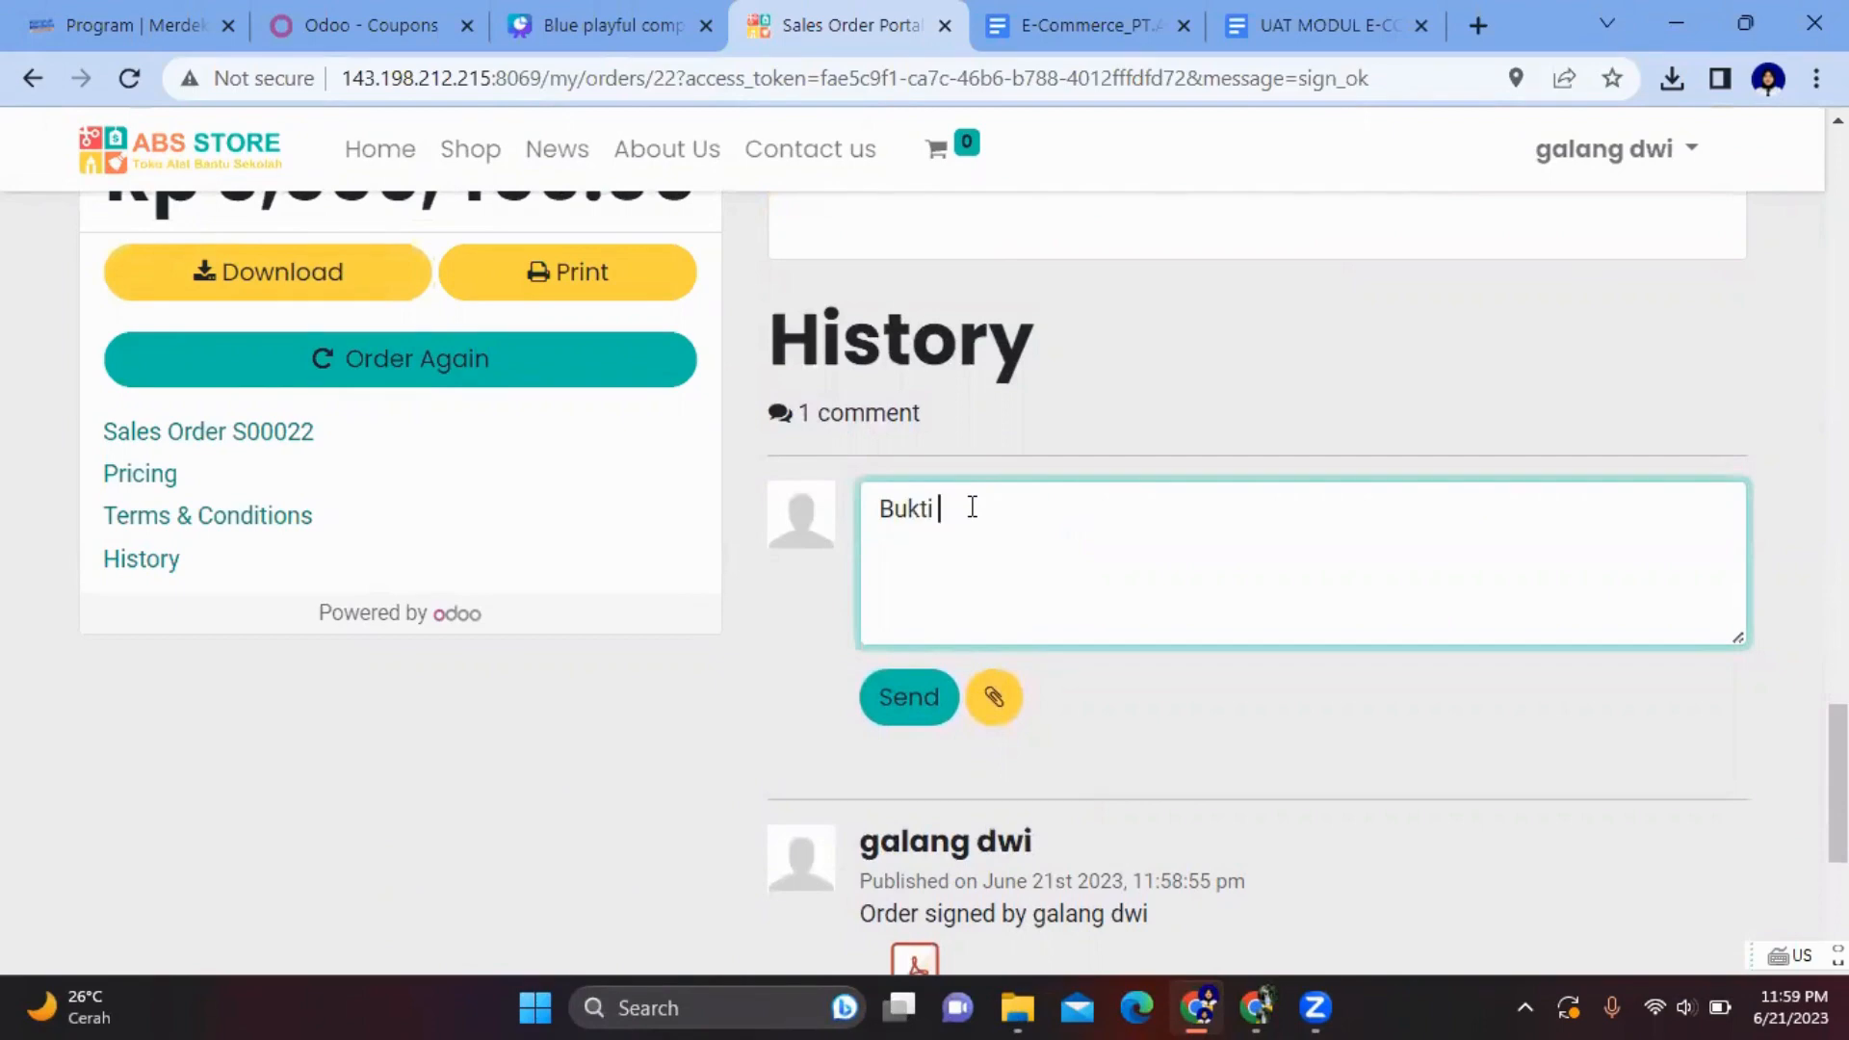
{"action": "type", "text": " Pembayaran"}
{"action": "left_click", "coordinate": [1002, 698]}
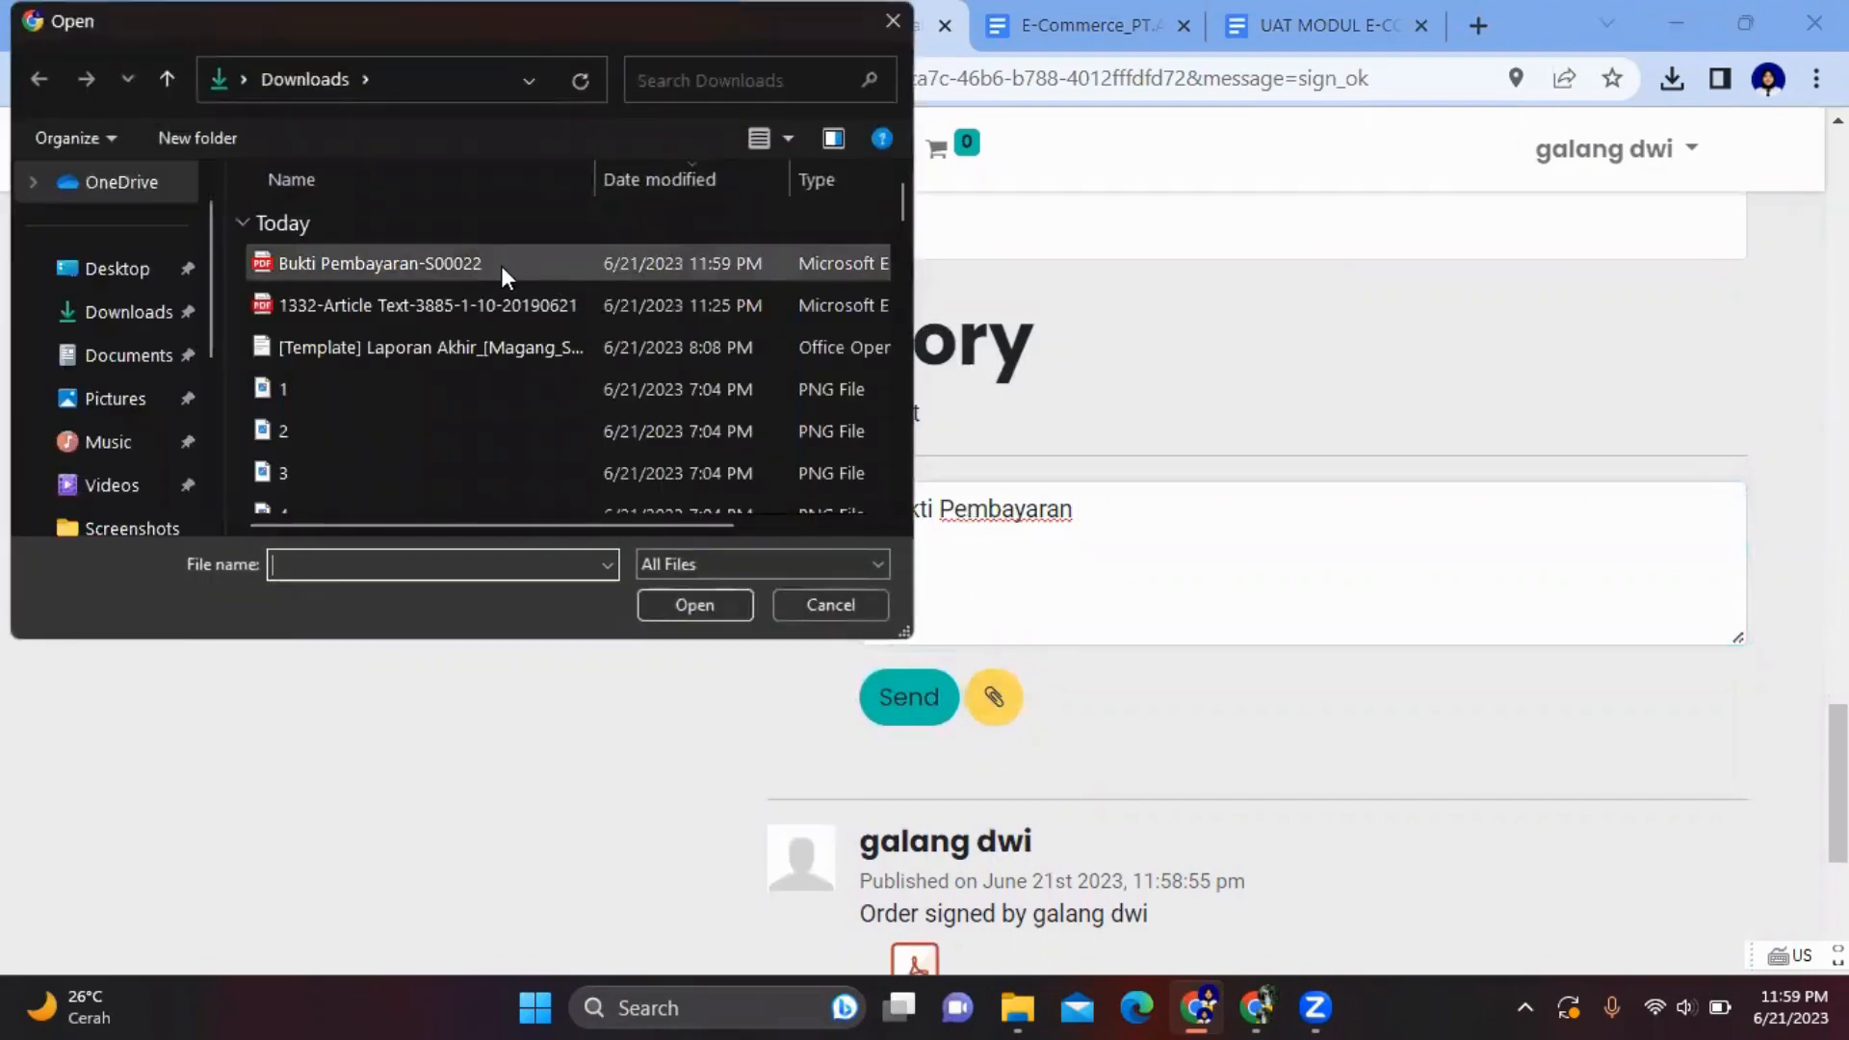
{"action": "left_click", "coordinate": [501, 266]}
{"action": "left_click", "coordinate": [694, 605]}
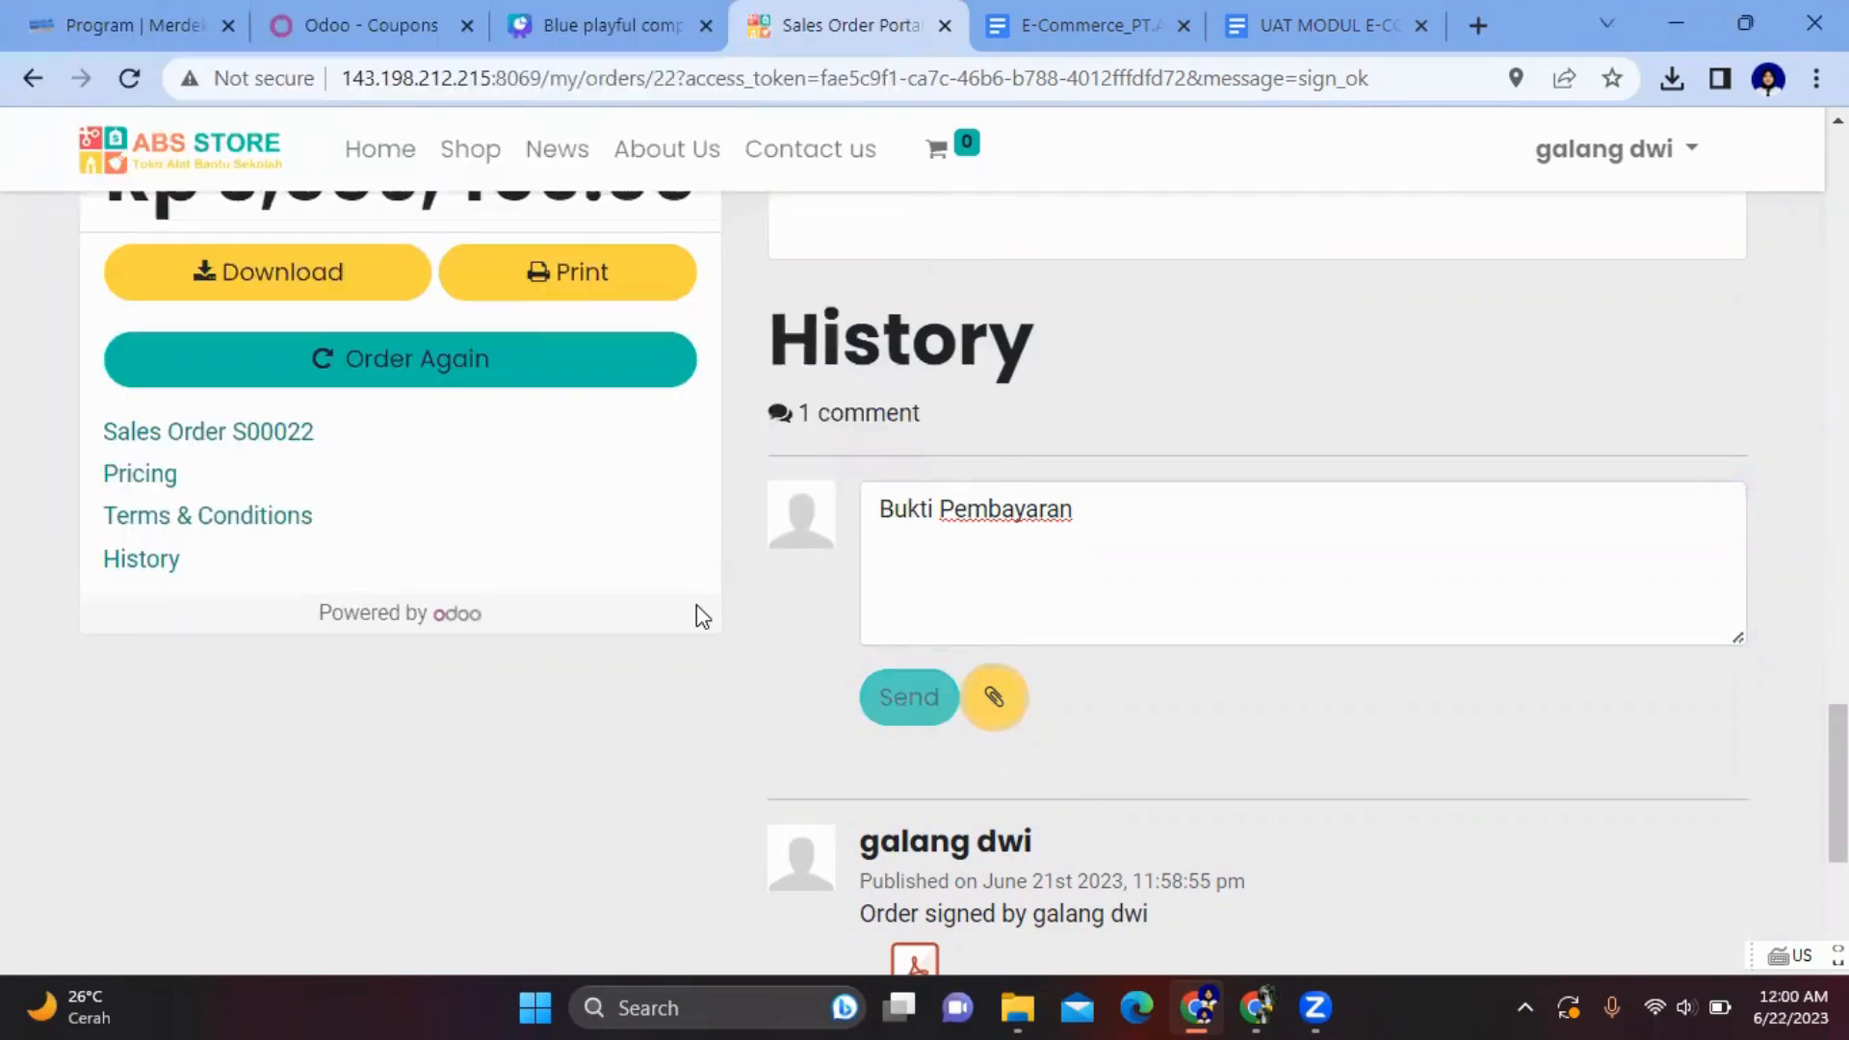
{"action": "scroll", "coordinate": [1043, 795], "scroll_direction": "down", "scroll_amount": 4}
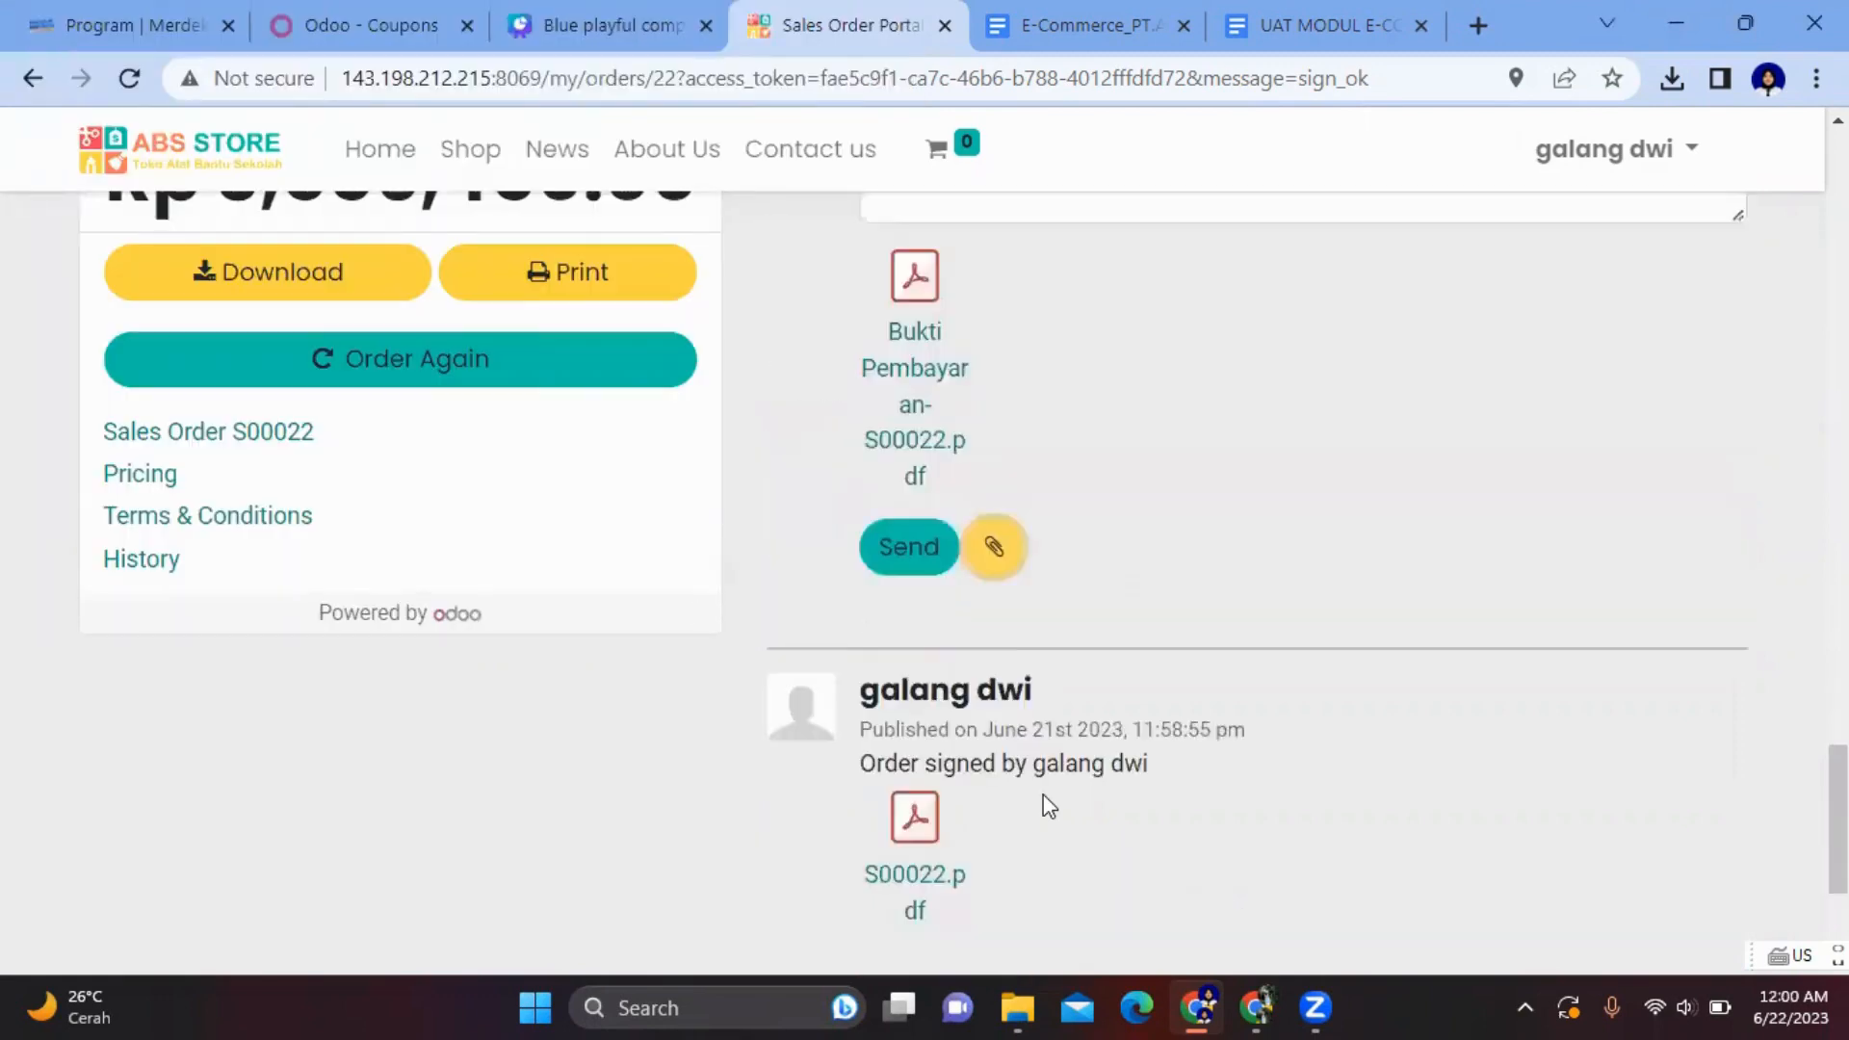
{"action": "left_click", "coordinate": [894, 550]}
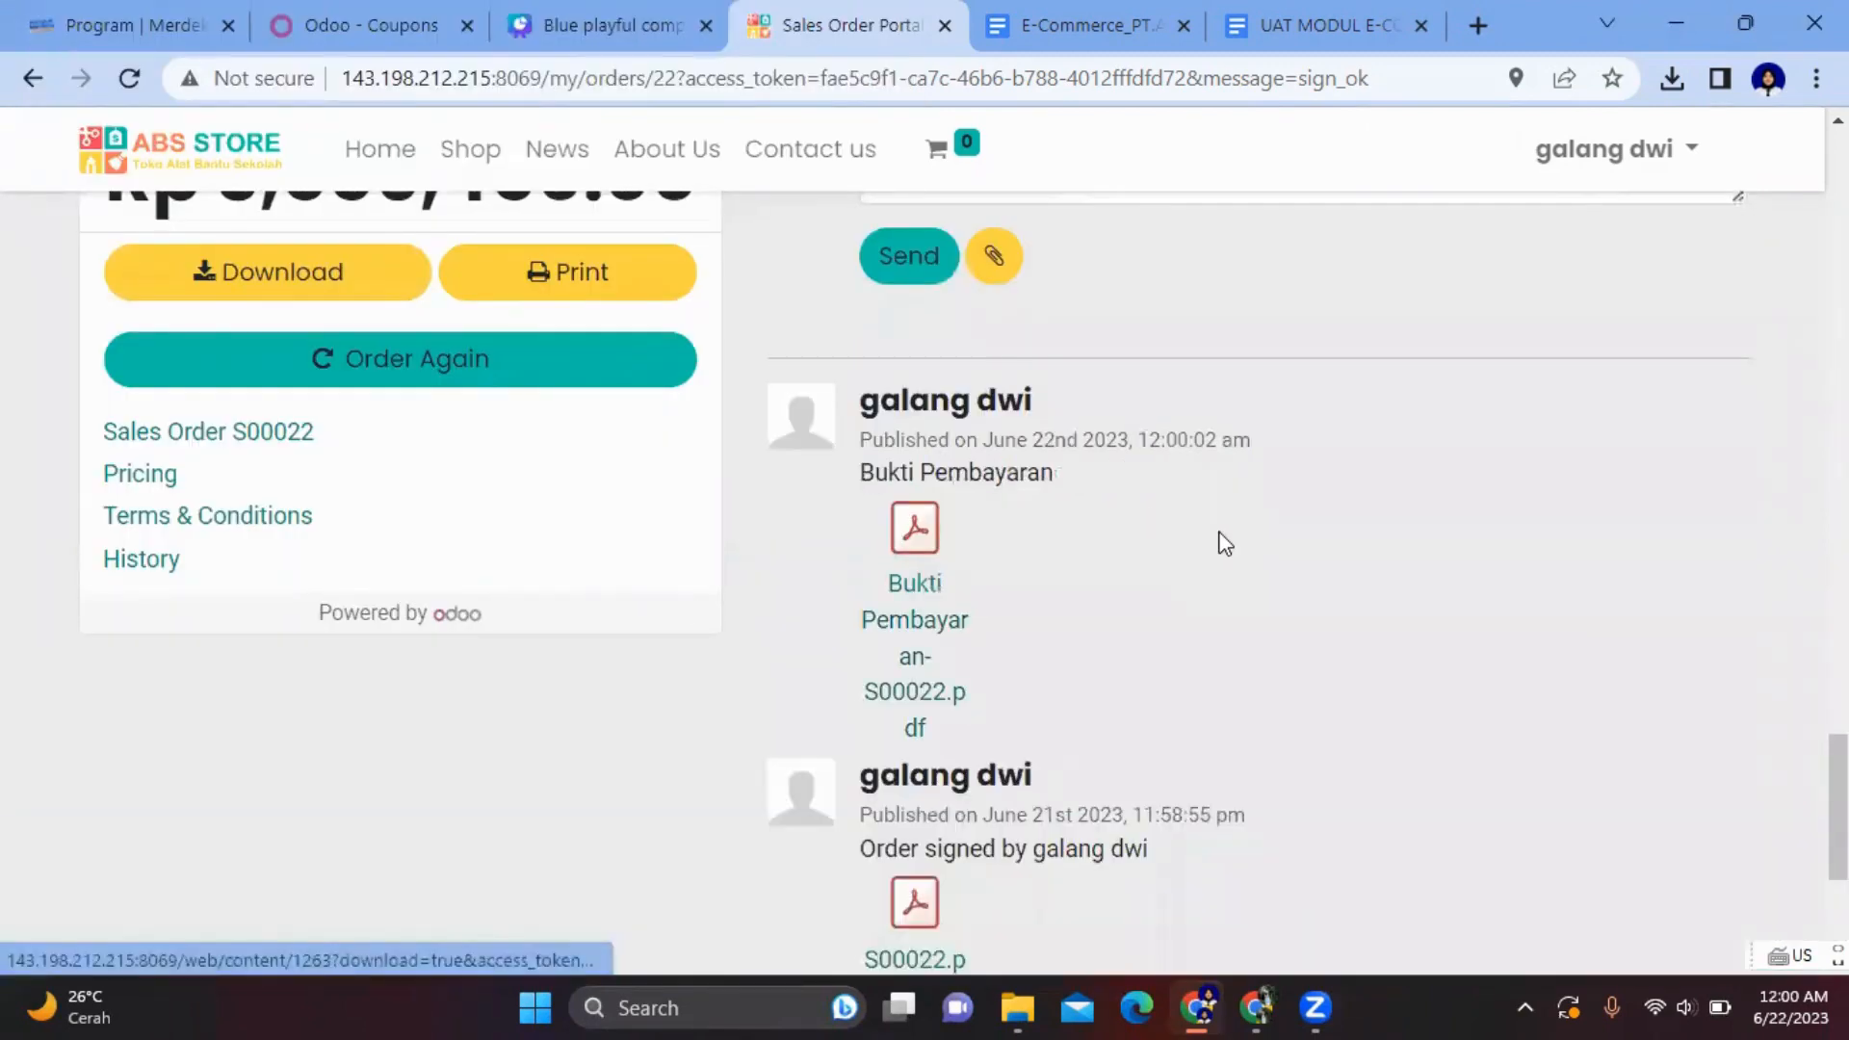
- Scroll back up through the S00022 order page to review its details
{"action": "scroll", "coordinate": [1221, 534], "scroll_direction": "up", "scroll_amount": 5}
{"action": "scroll", "coordinate": [1221, 533], "scroll_direction": "up", "scroll_amount": 10}
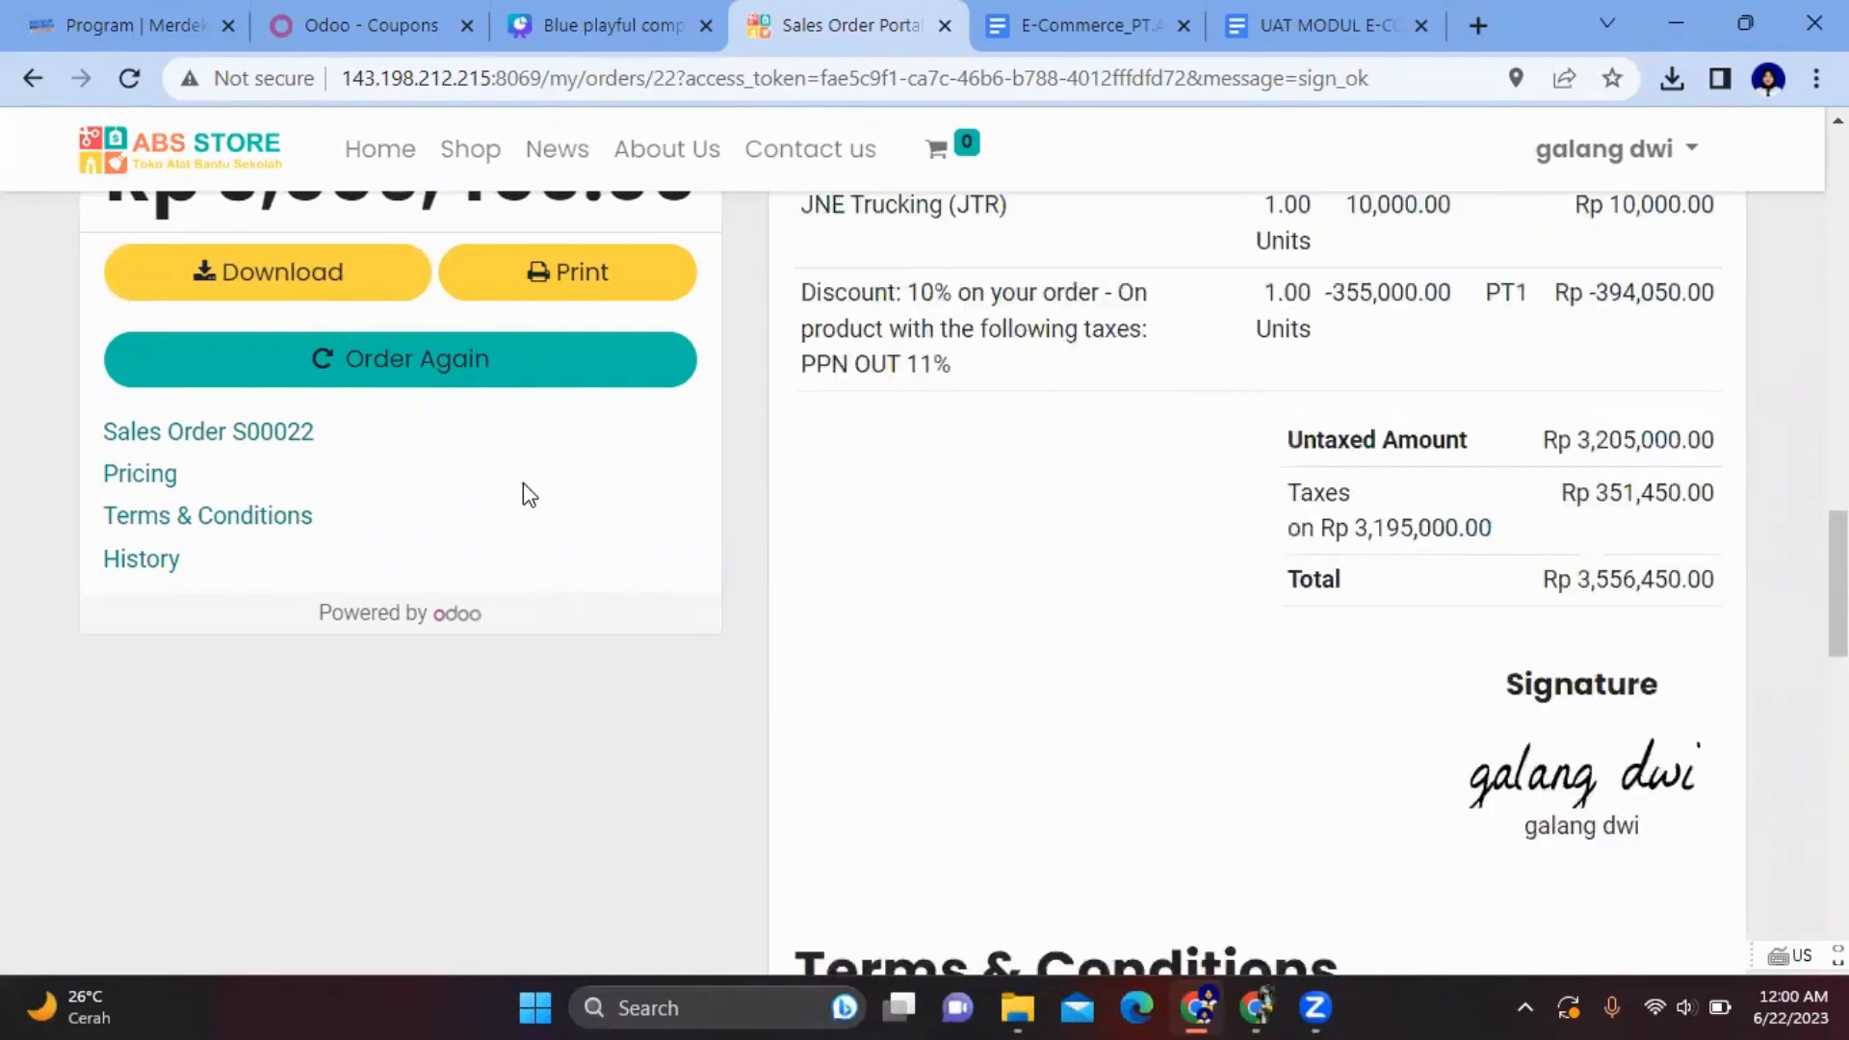
{"action": "scroll", "coordinate": [978, 432], "scroll_direction": "up", "scroll_amount": 10}
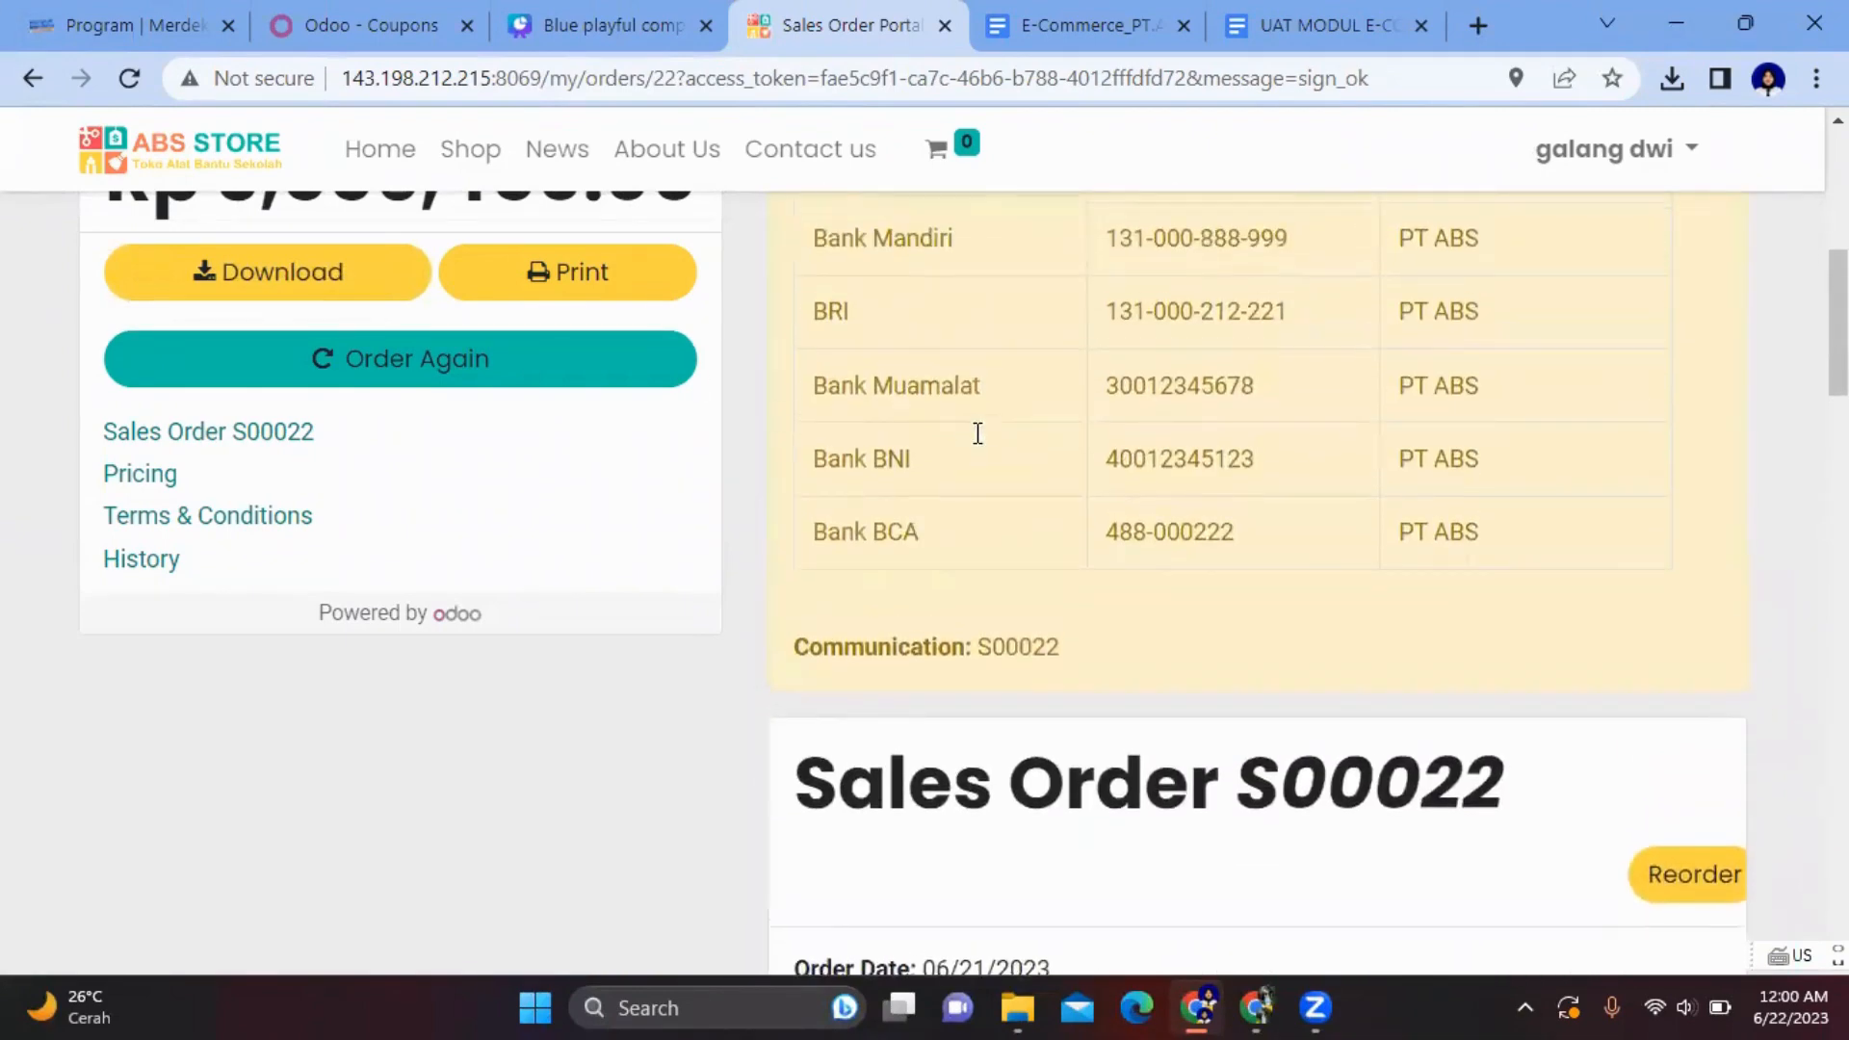
{"action": "scroll", "coordinate": [975, 431], "scroll_direction": "up", "scroll_amount": 2}
{"action": "scroll", "coordinate": [974, 429], "scroll_direction": "down", "scroll_amount": 3}
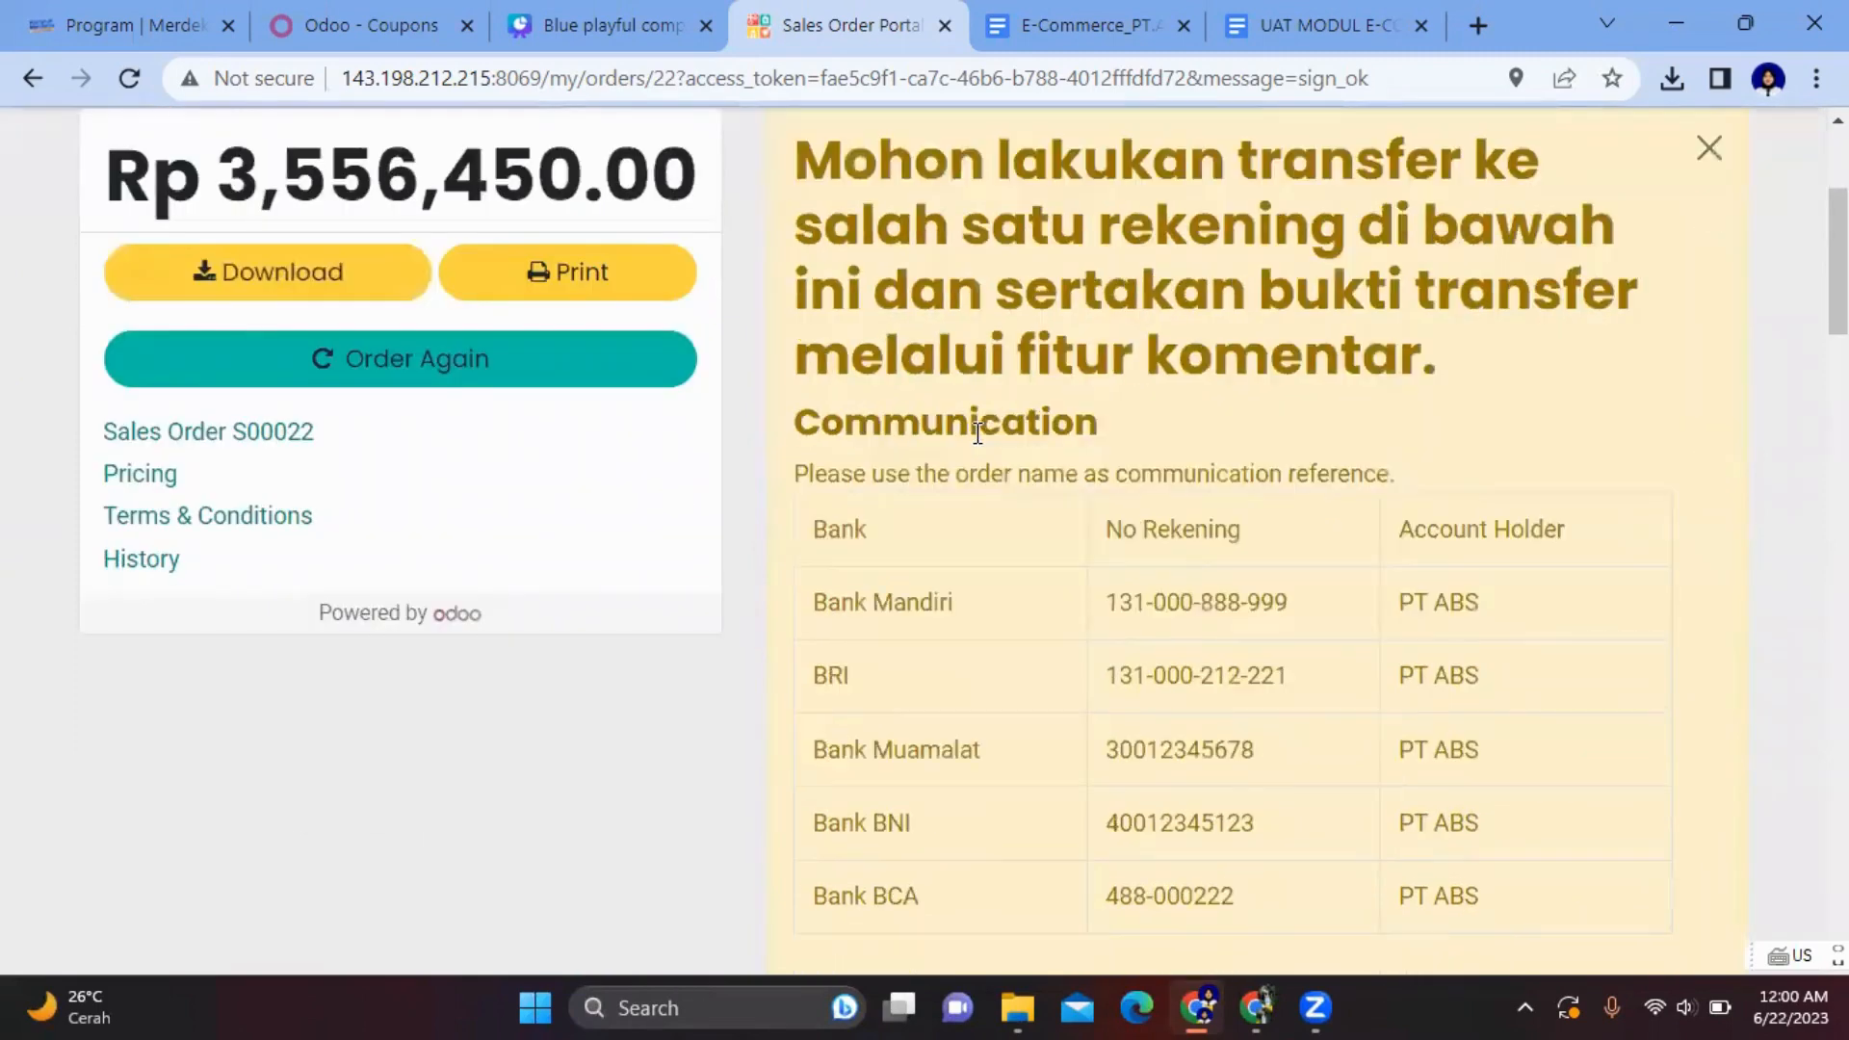
{"action": "scroll", "coordinate": [975, 428], "scroll_direction": "up", "scroll_amount": 3}
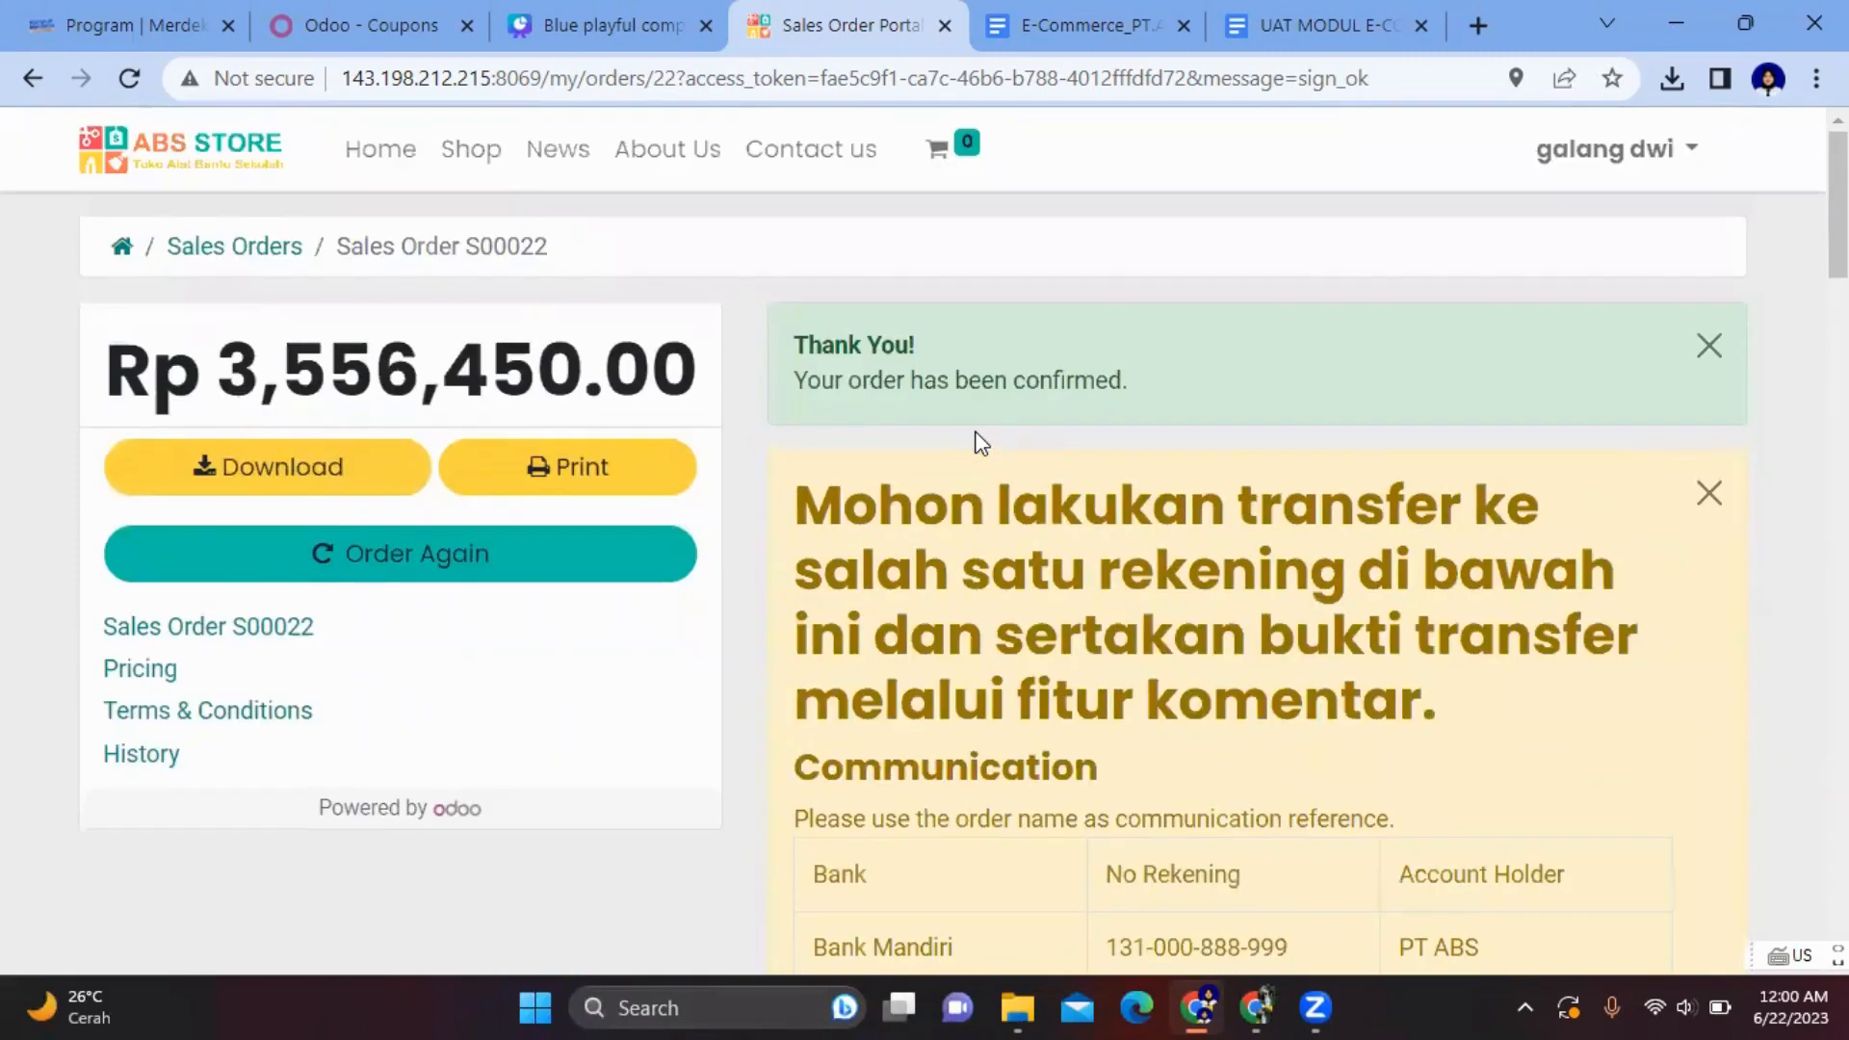
- Log out of the customer account and log in as staff using the saved e-mail
{"action": "left_click", "coordinate": [1694, 159]}
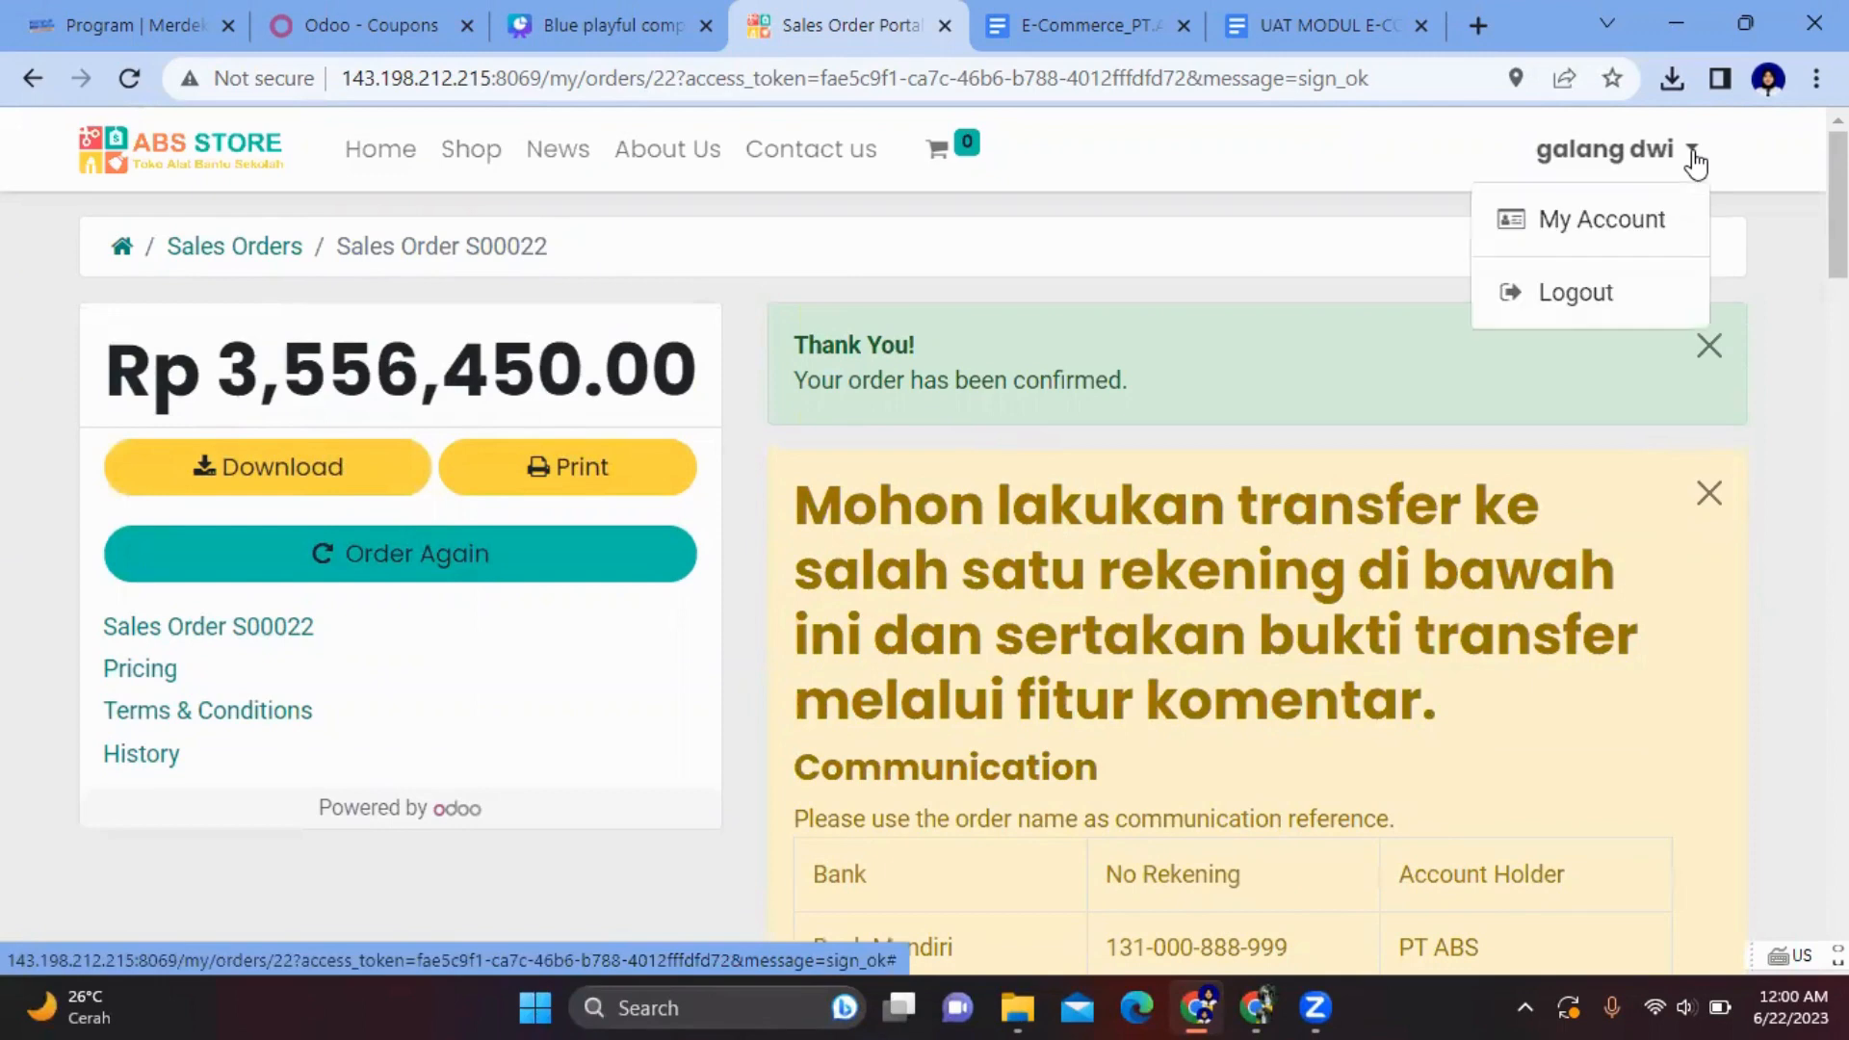
{"action": "left_click", "coordinate": [1514, 294]}
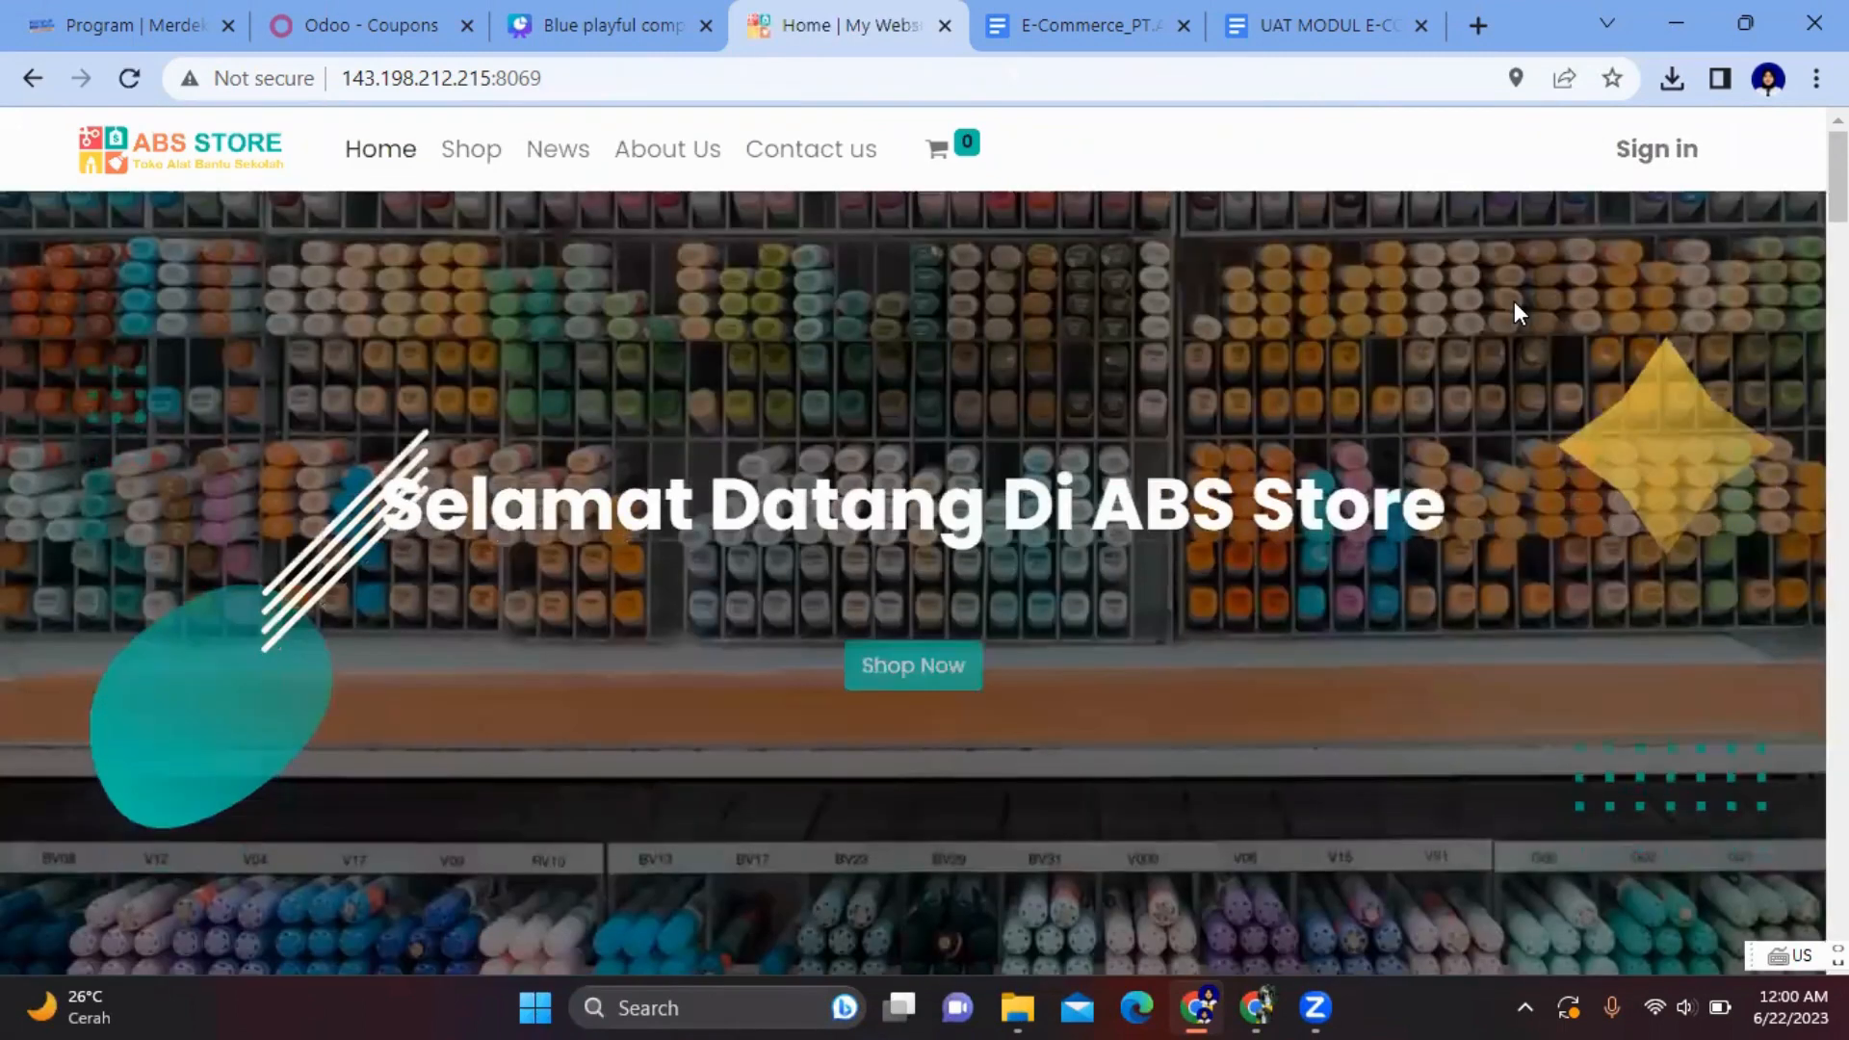
{"action": "left_click", "coordinate": [1653, 166]}
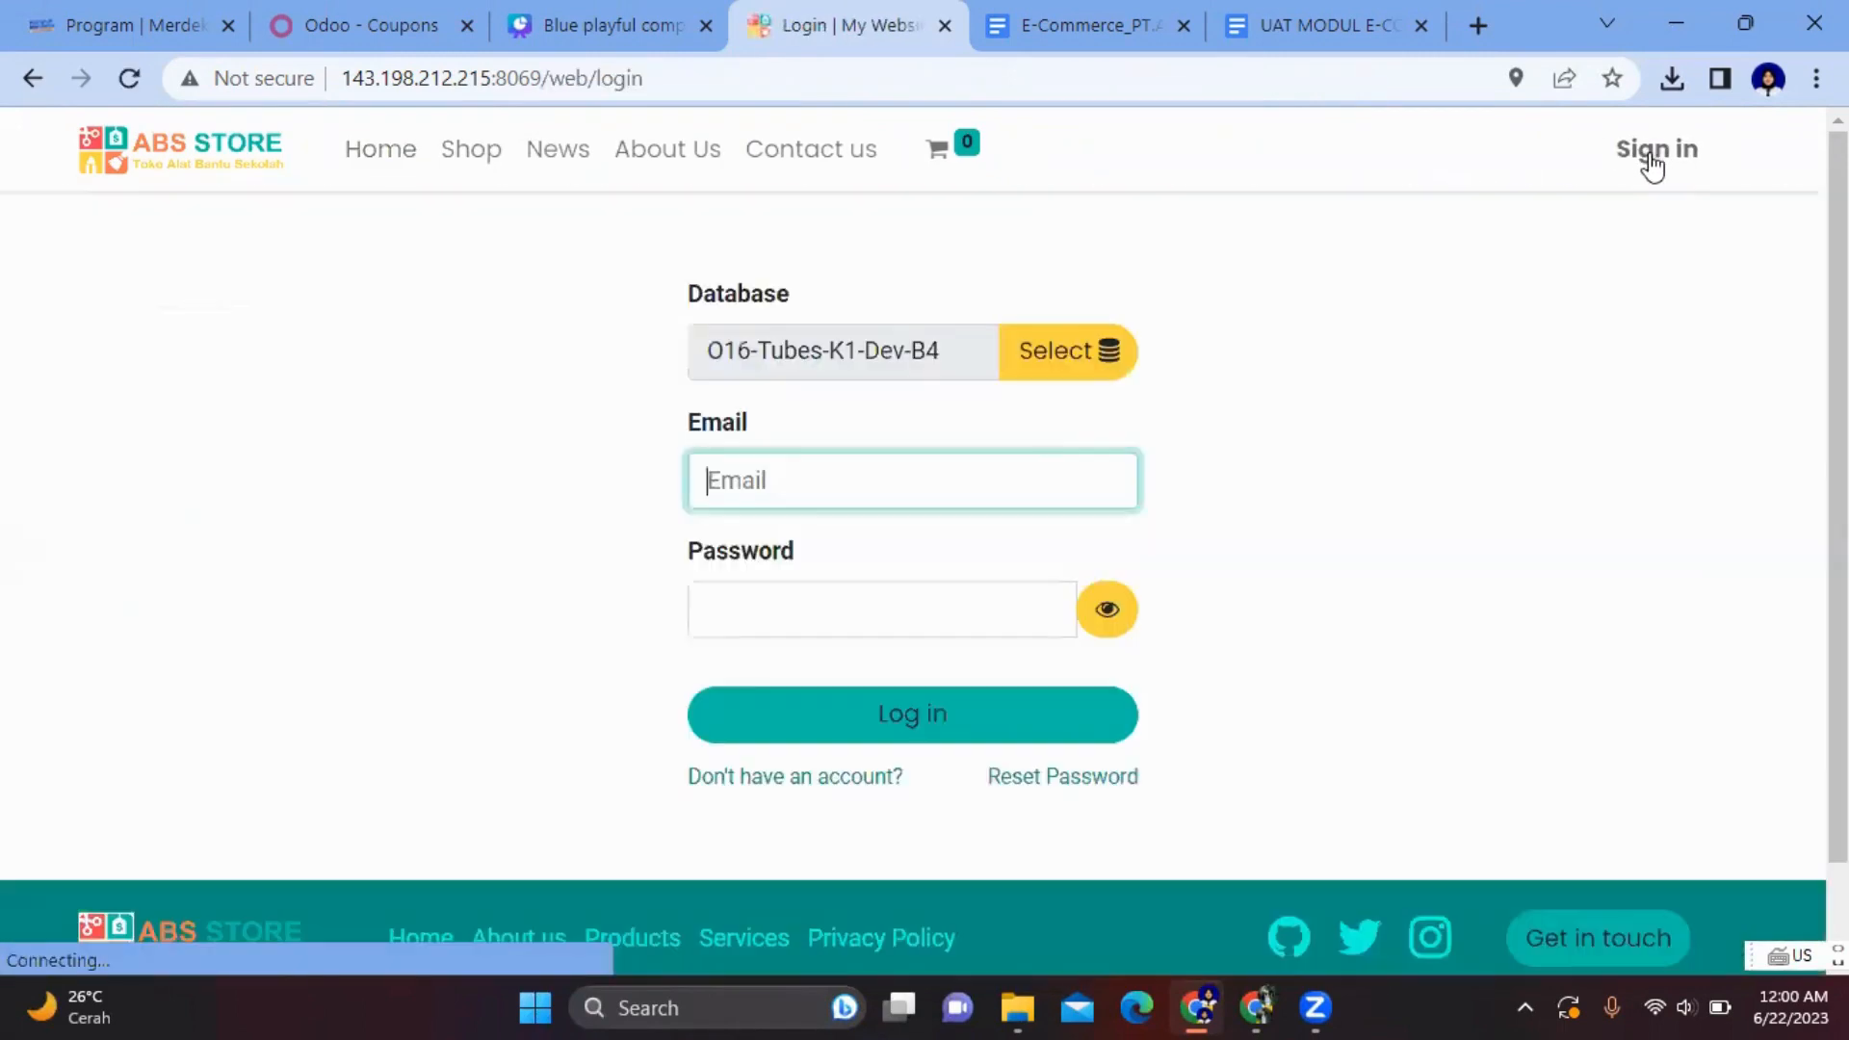
{"action": "left_click", "coordinate": [918, 478]}
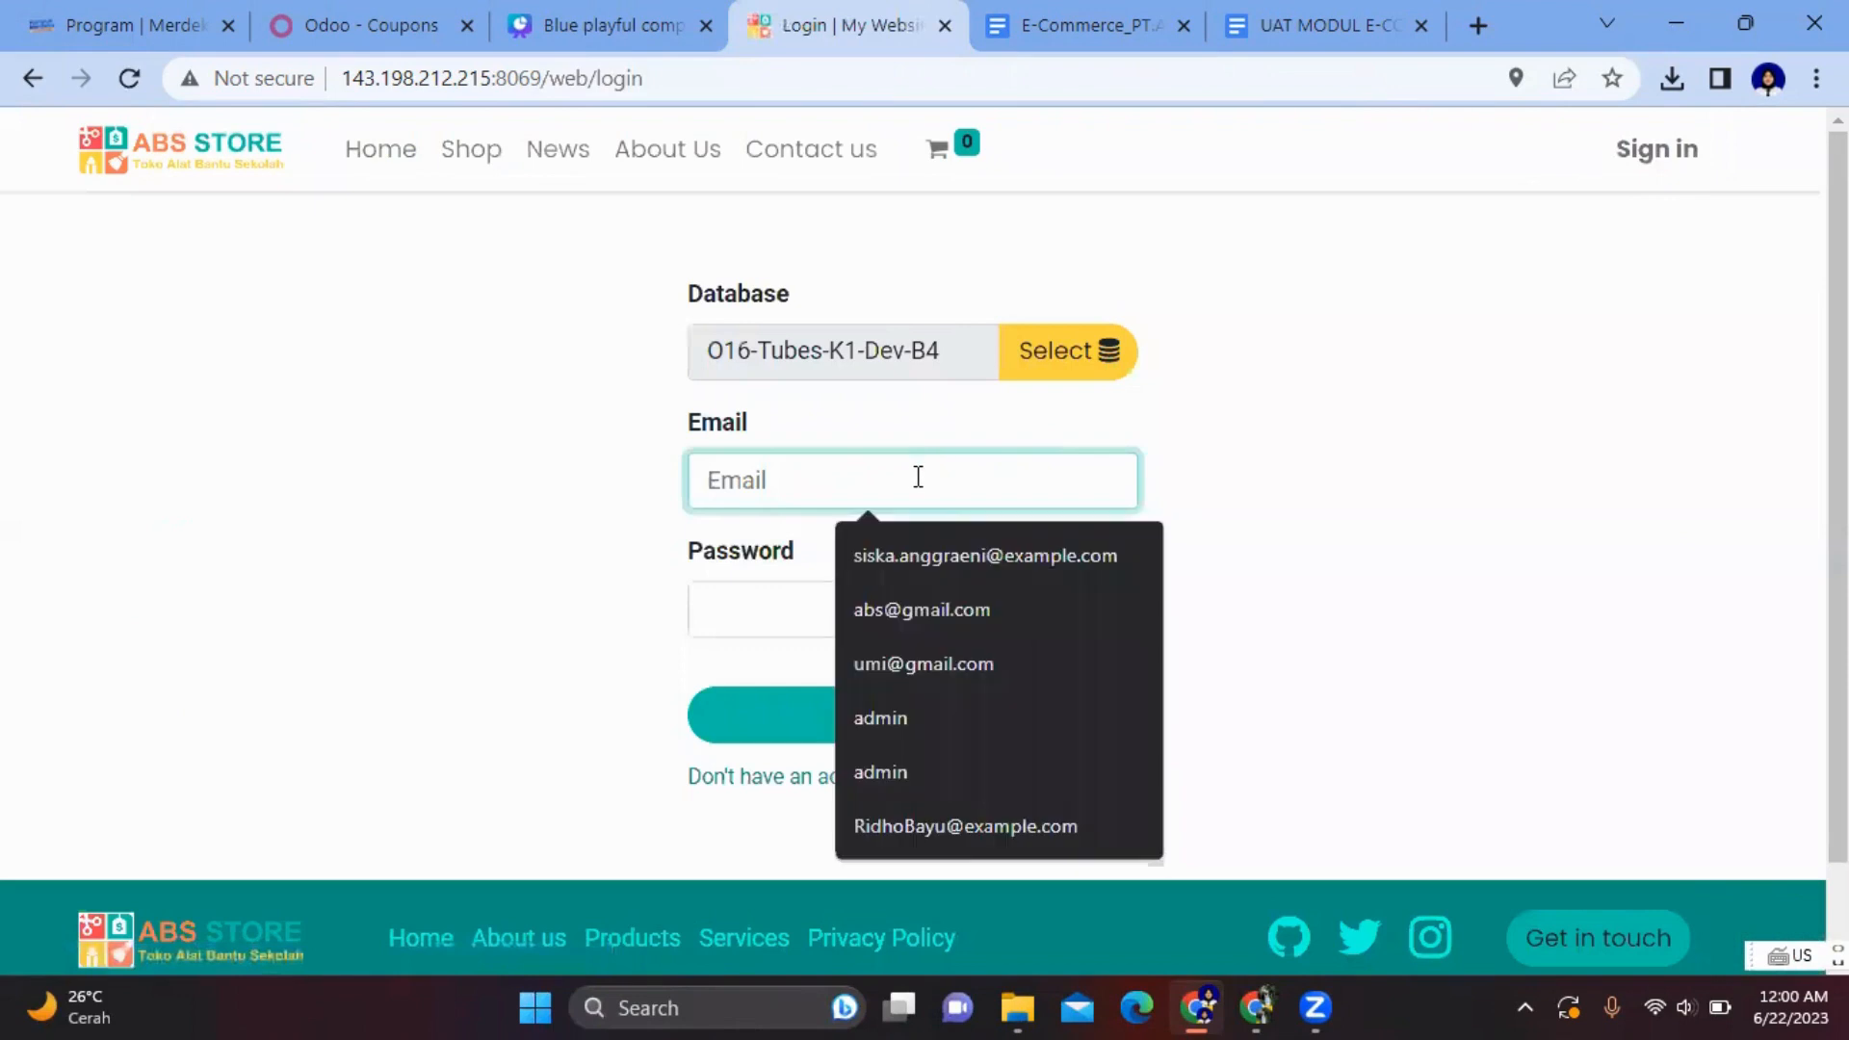
{"action": "left_click", "coordinate": [974, 545]}
{"action": "left_click", "coordinate": [807, 605]}
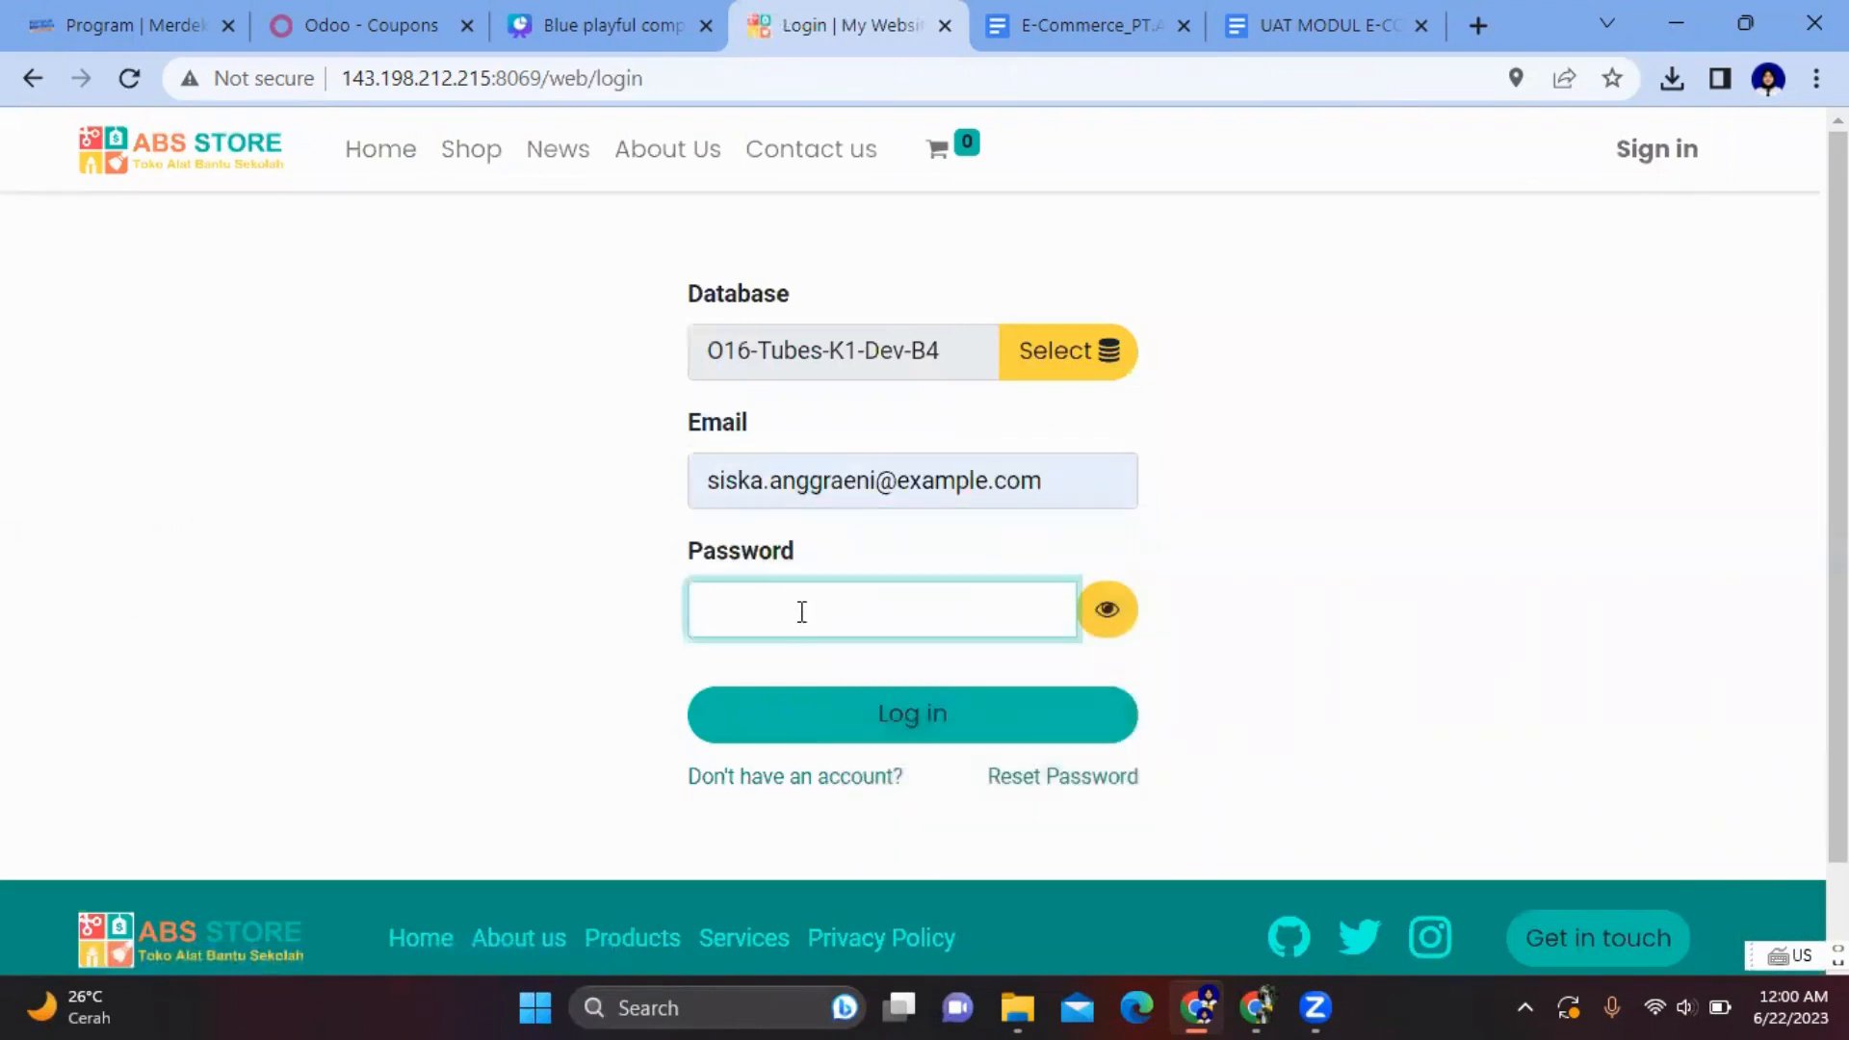
{"action": "left_click", "coordinate": [869, 718]}
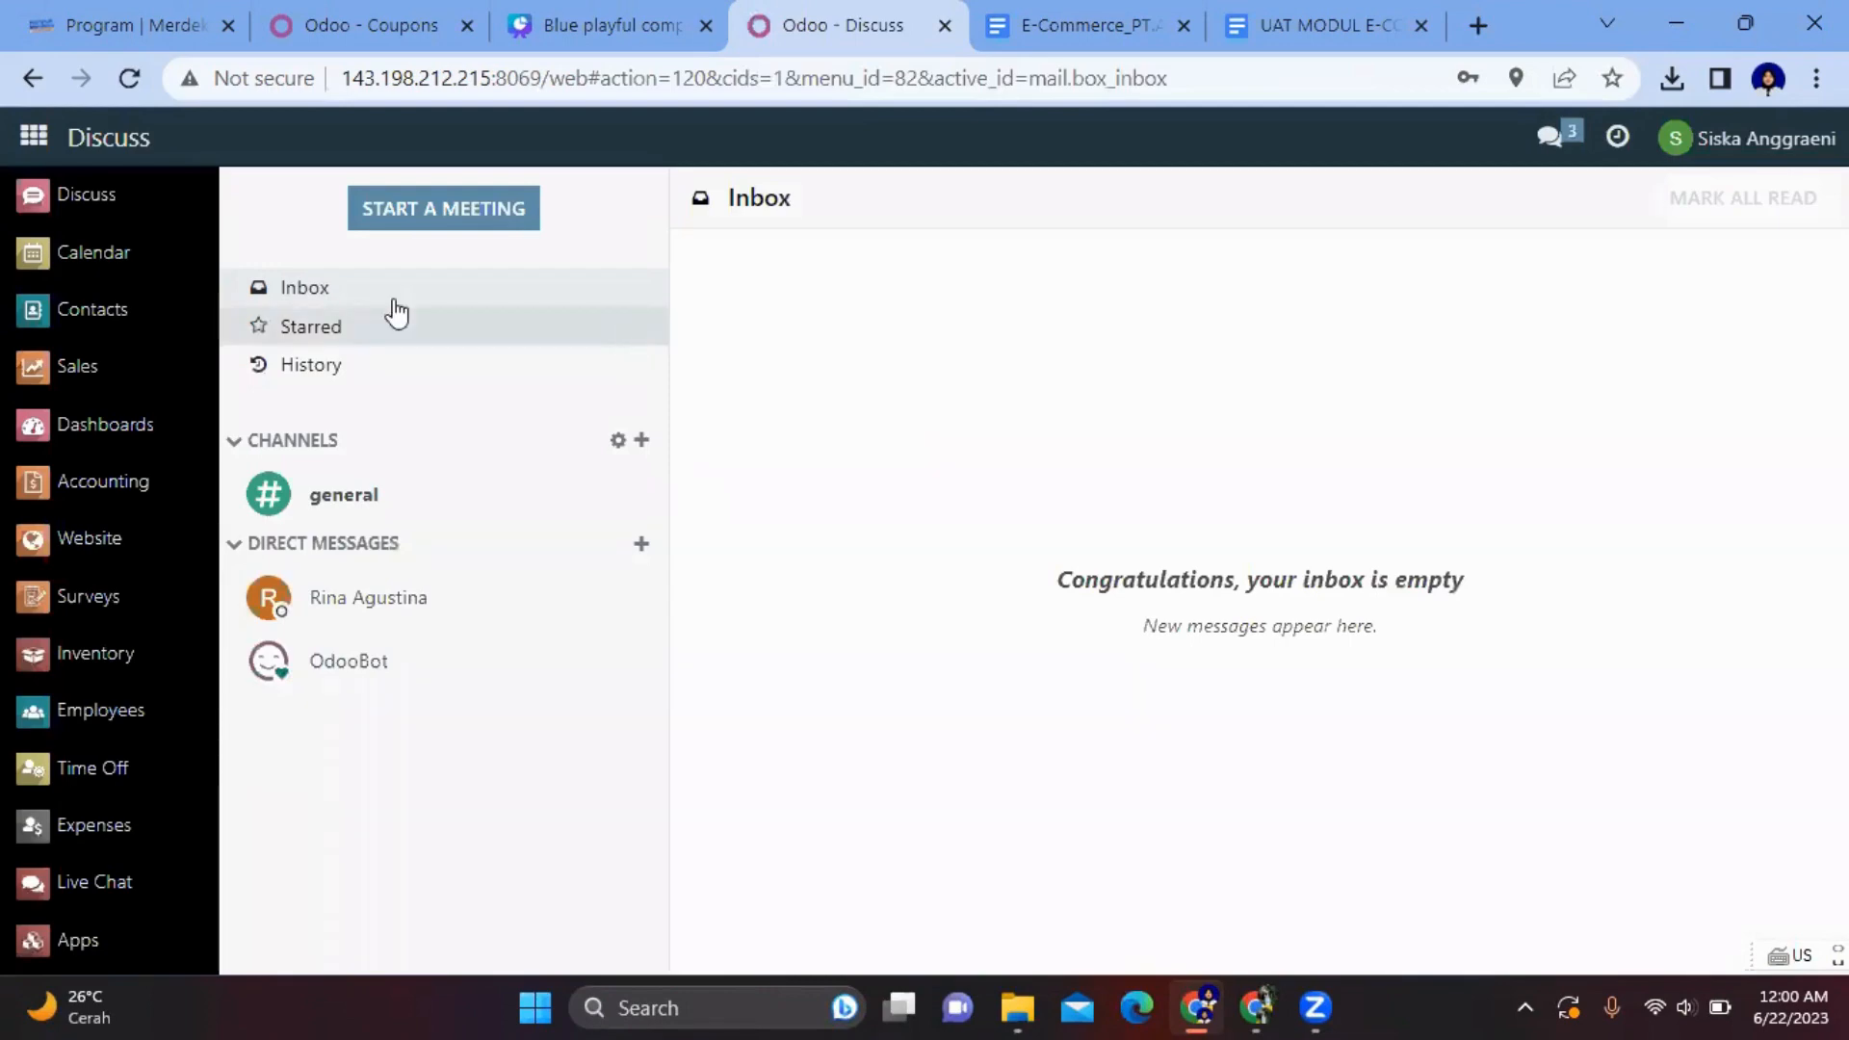
- Open Website > eCommerce > Orders to list the 12 confirmed web orders
{"action": "left_click", "coordinate": [94, 528]}
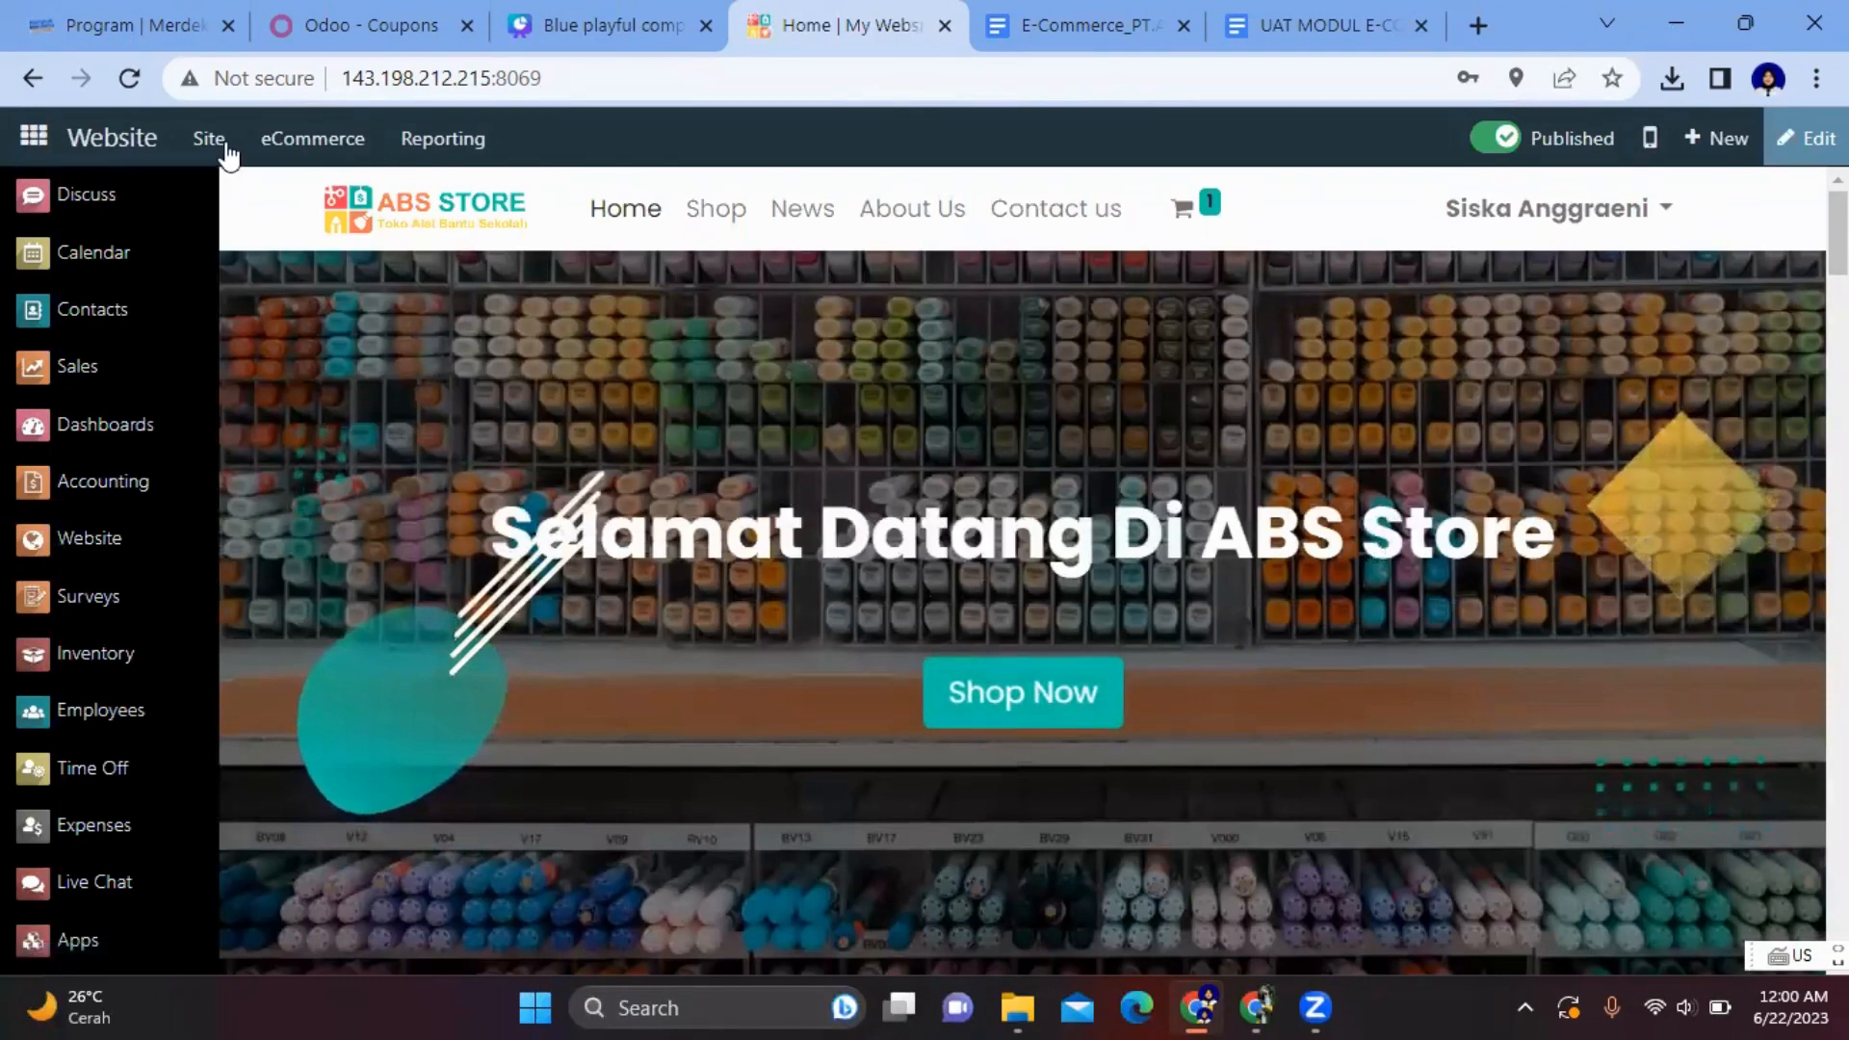
{"action": "left_click", "coordinate": [339, 142]}
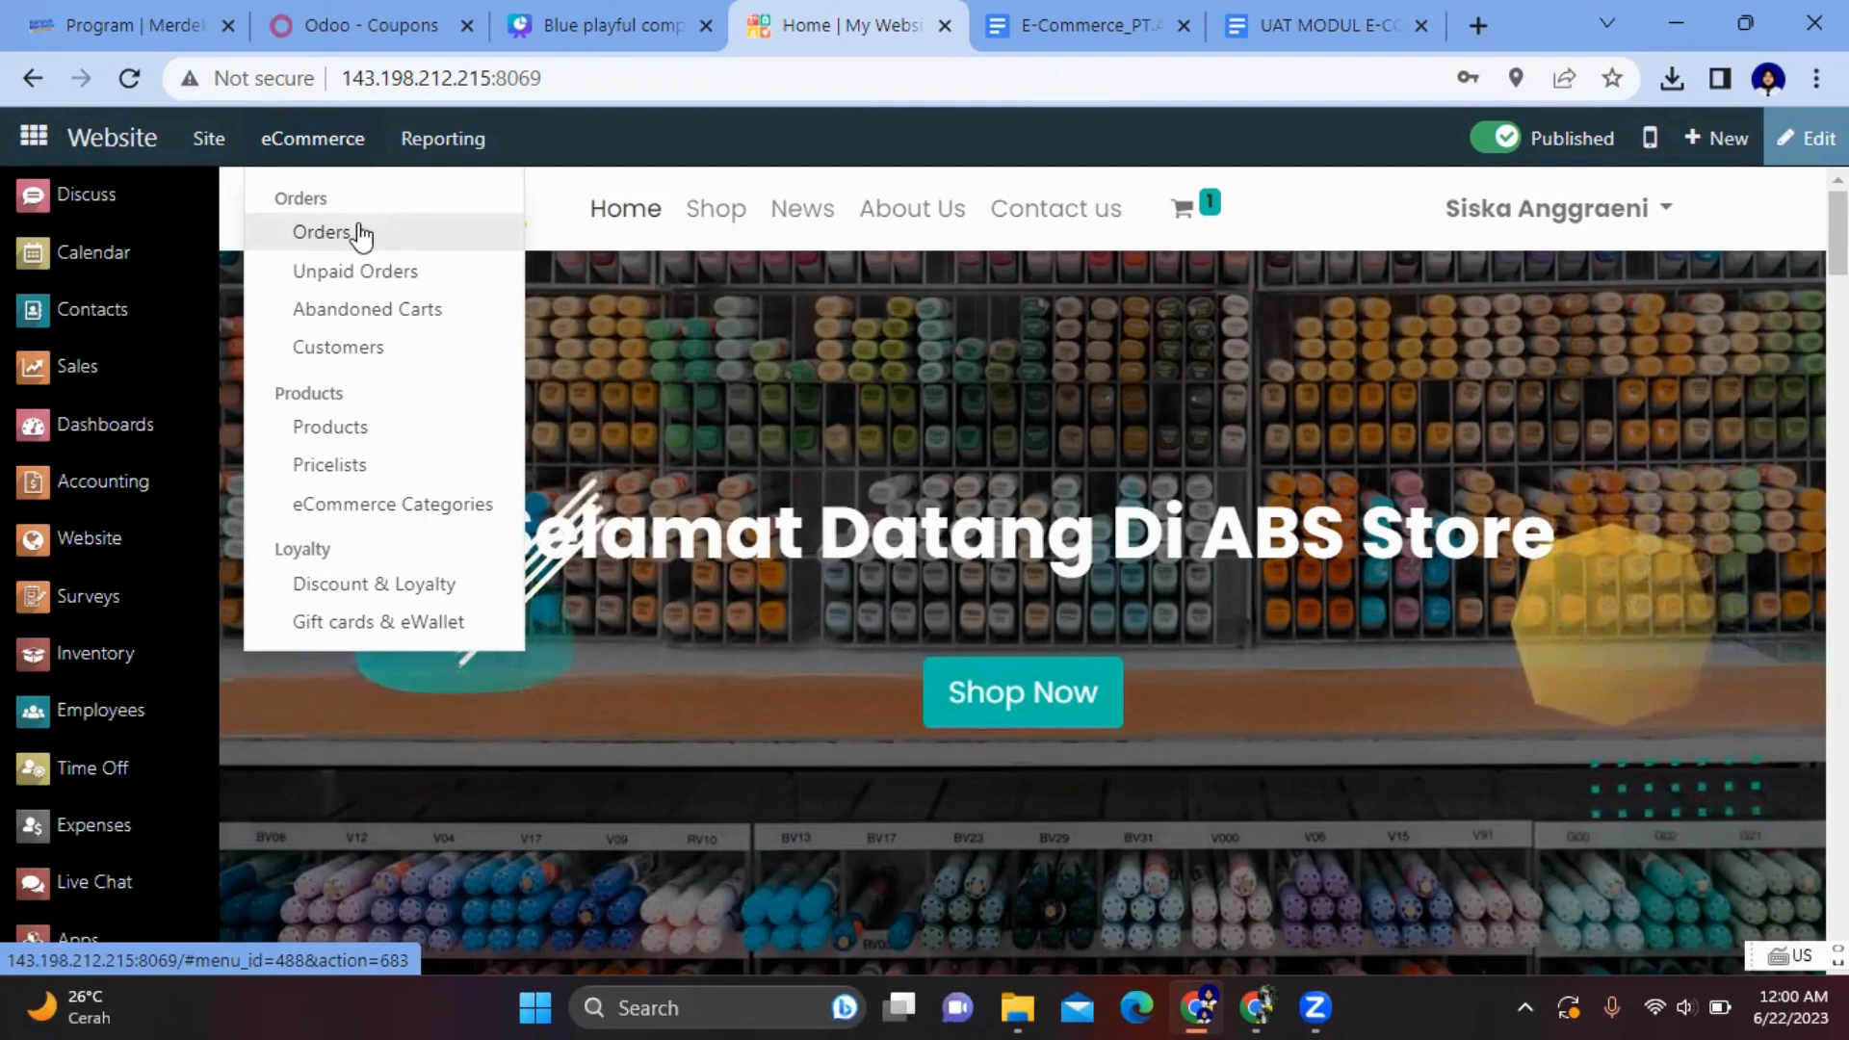
{"action": "left_click", "coordinate": [362, 233]}
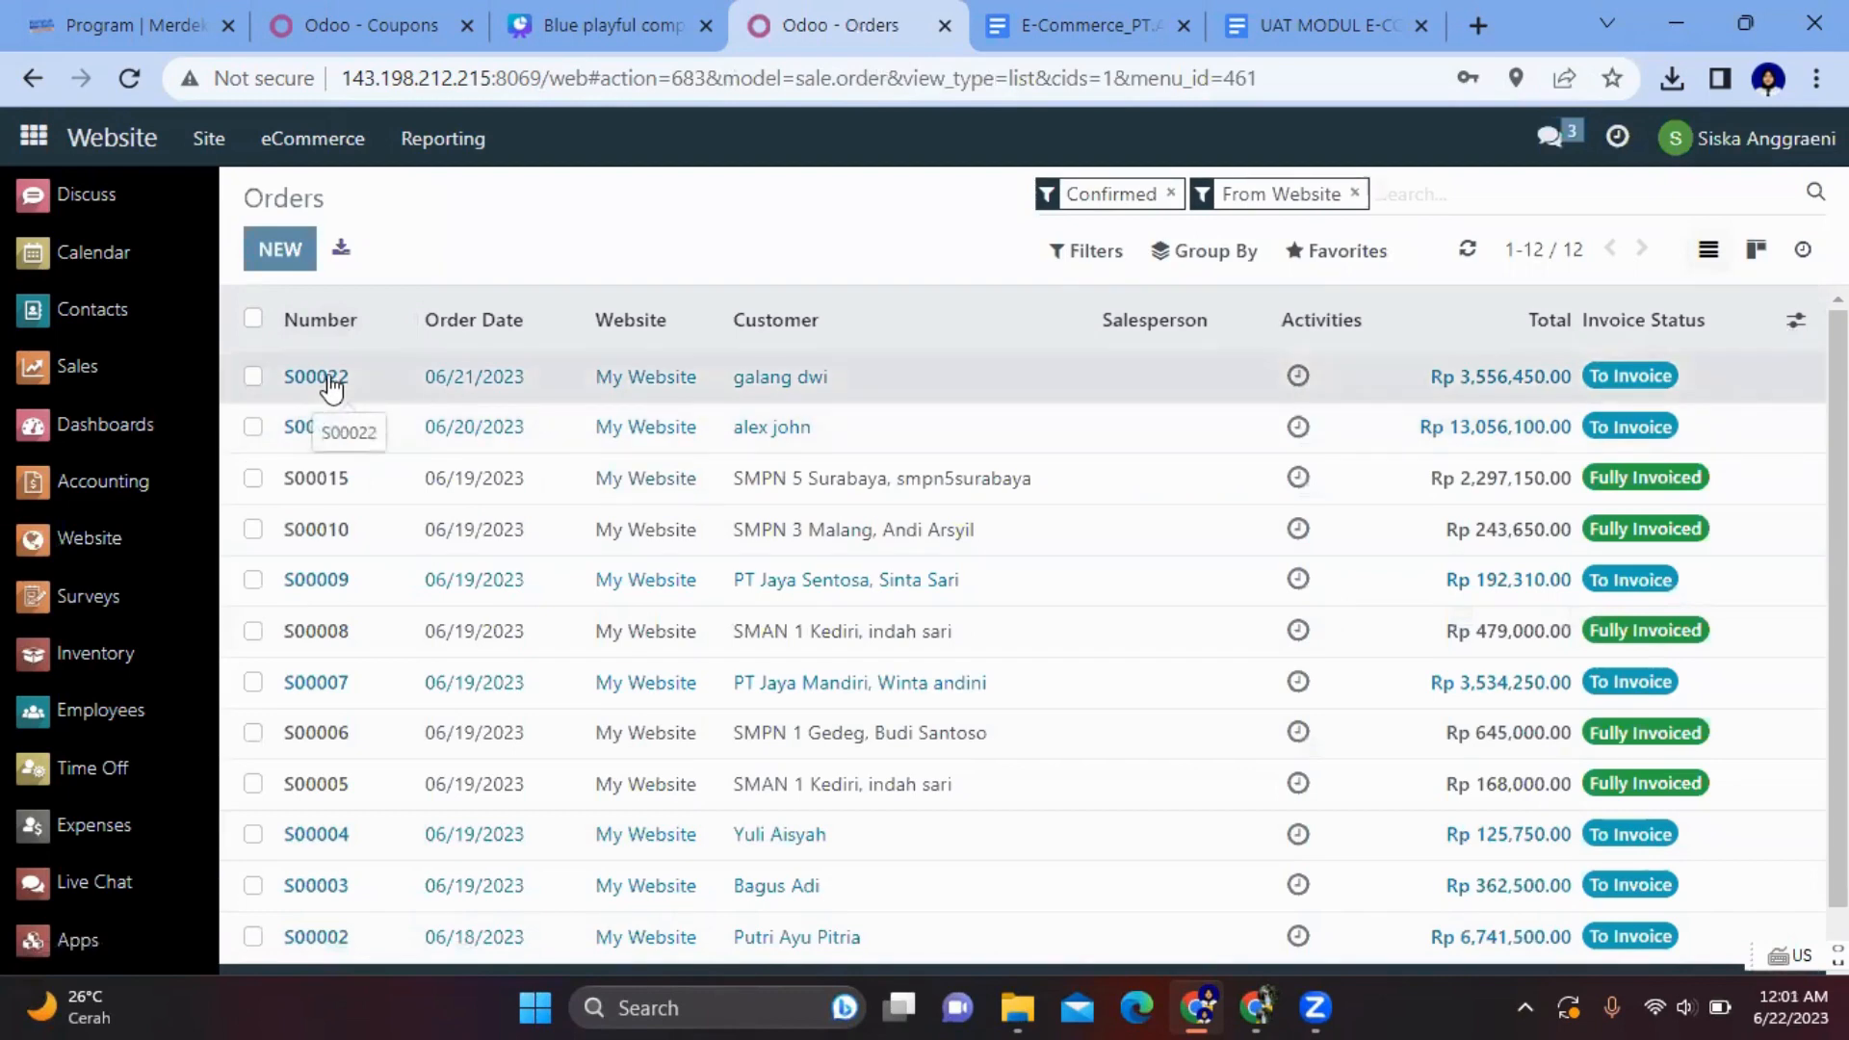
- Open S00022, review its order lines and copy the 3,556,450.00 total
{"action": "left_click", "coordinate": [332, 383]}
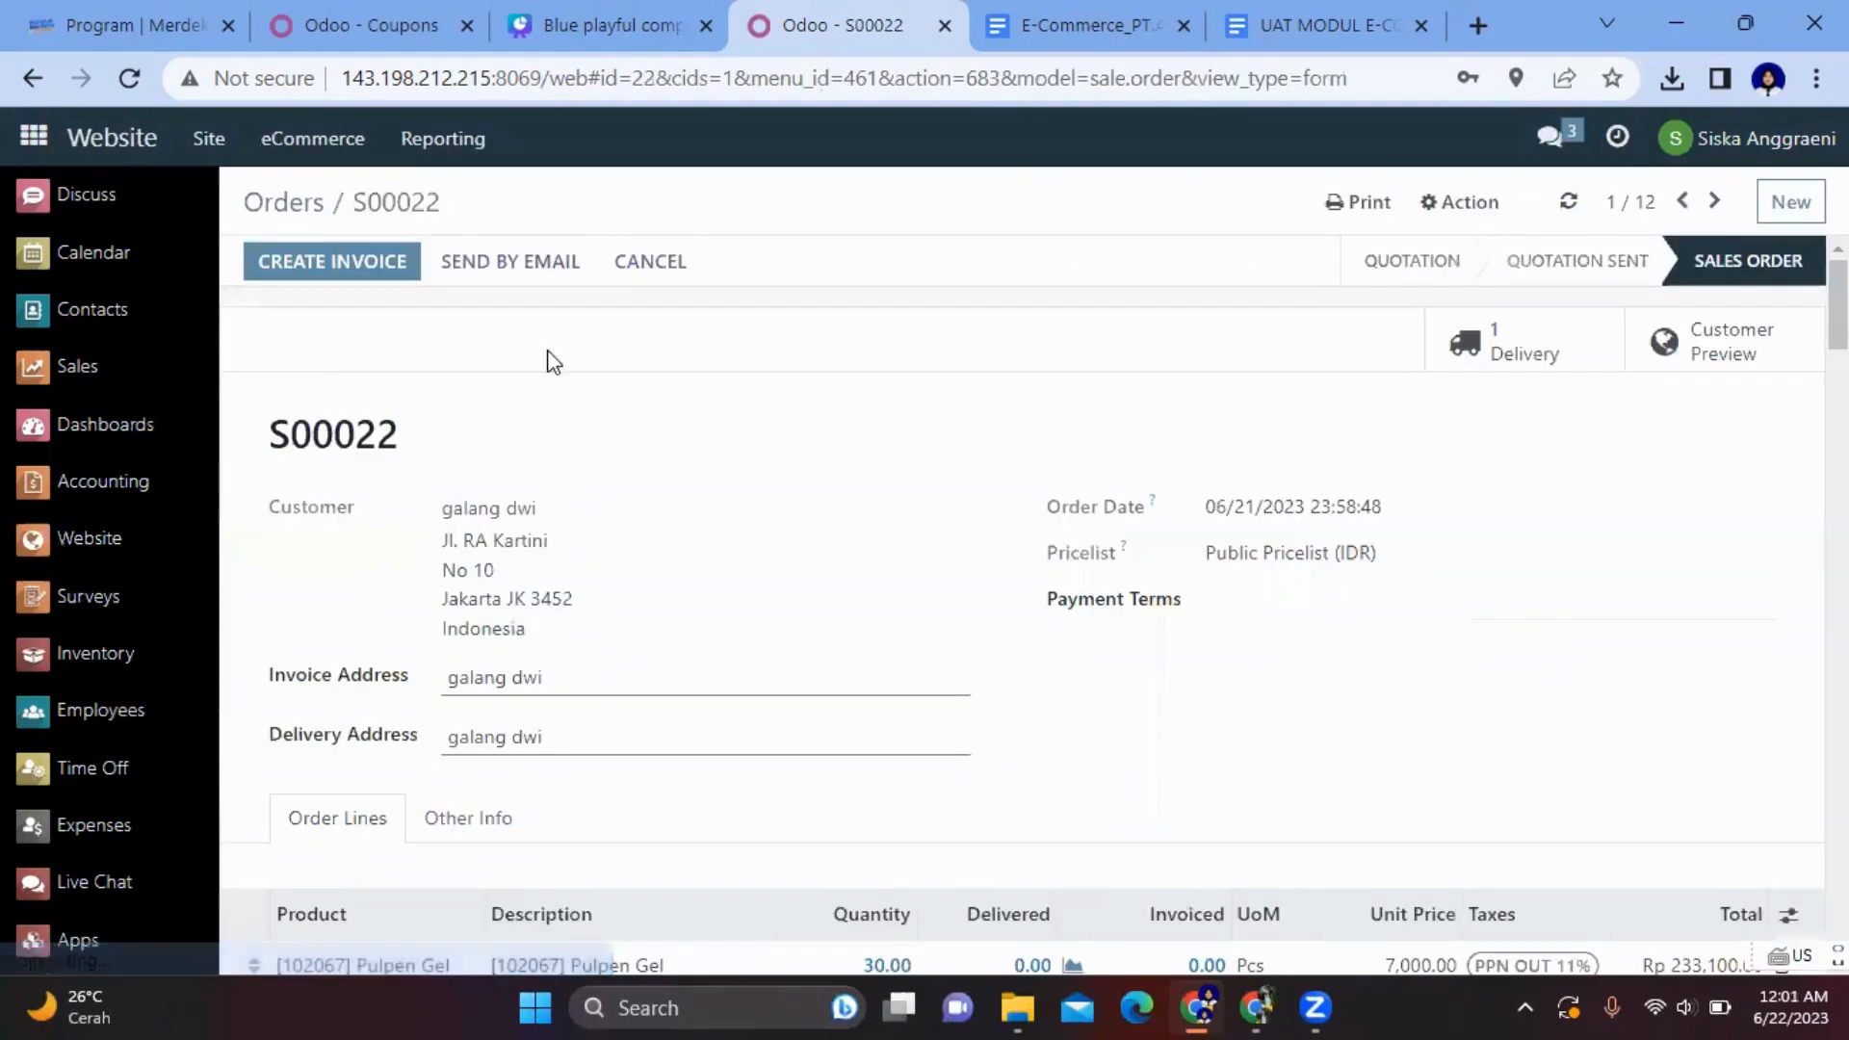
{"action": "scroll", "coordinate": [649, 372], "scroll_direction": "down", "scroll_amount": 7}
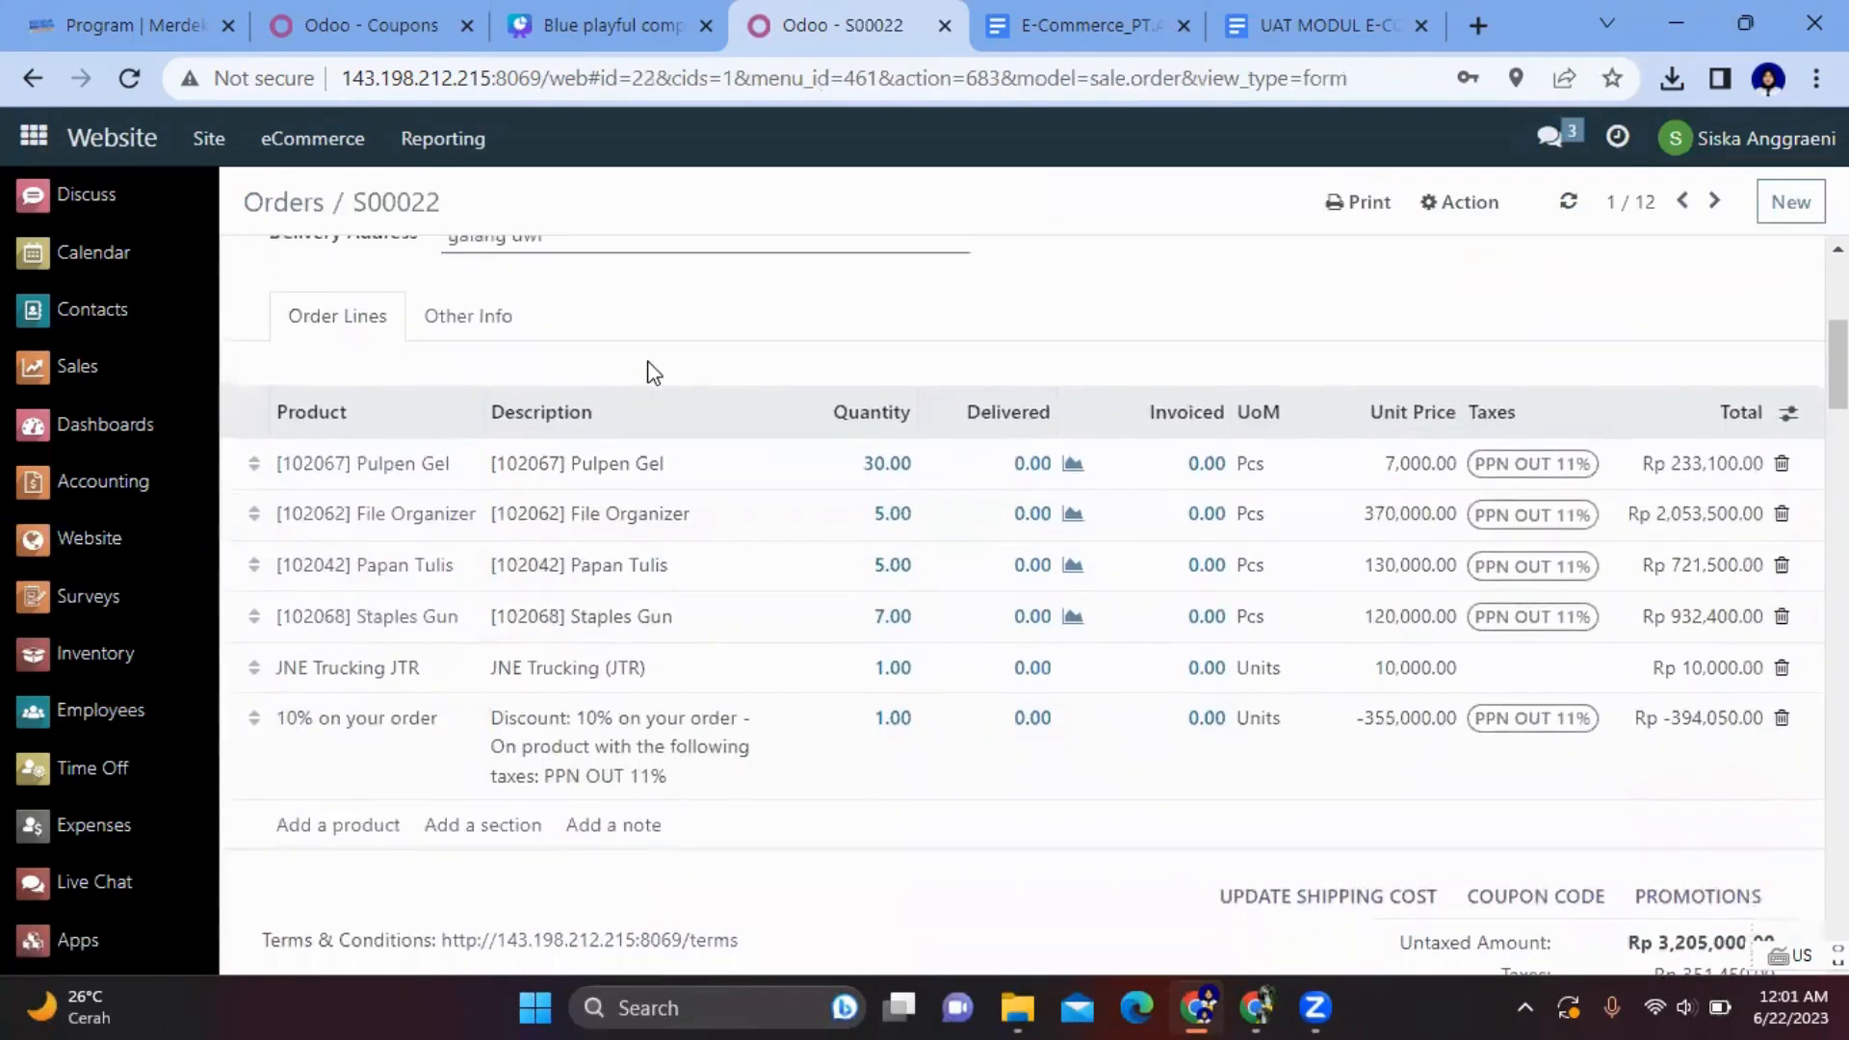
{"action": "scroll", "coordinate": [792, 499], "scroll_direction": "up", "scroll_amount": 7}
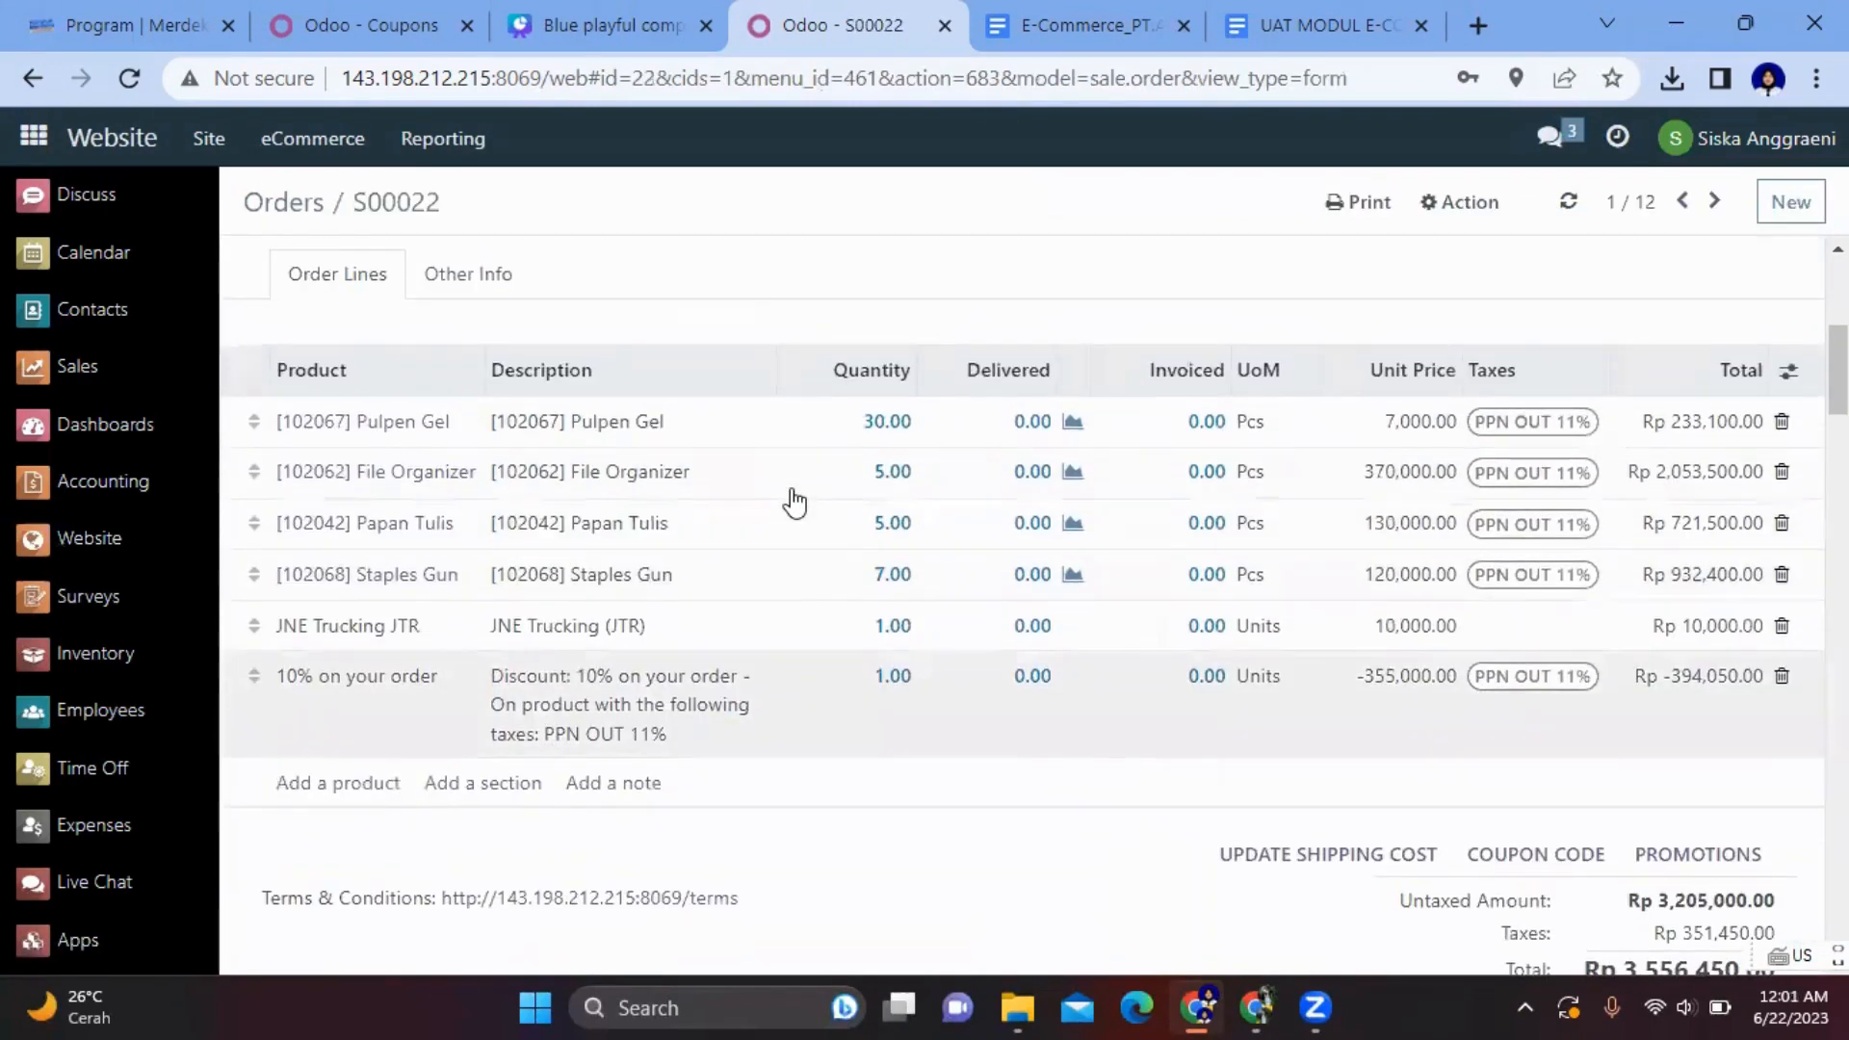
{"action": "scroll", "coordinate": [794, 501], "scroll_direction": "down", "scroll_amount": 6}
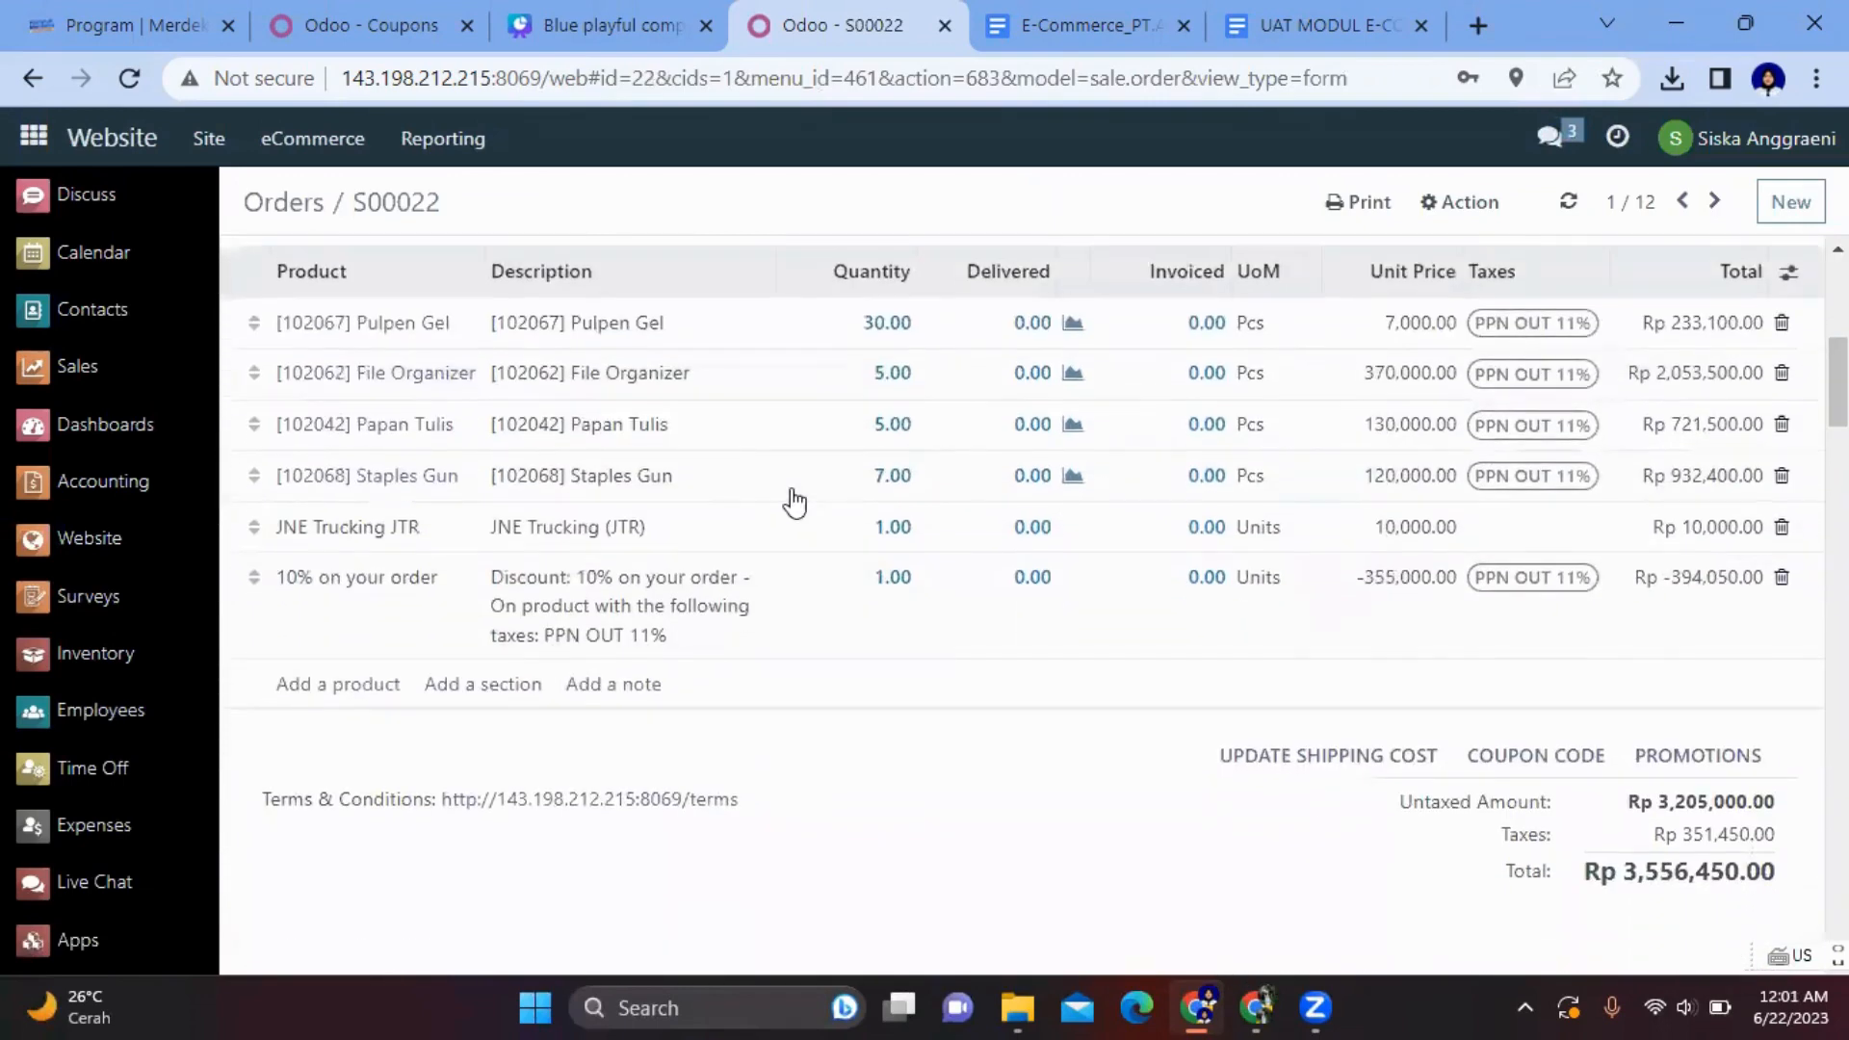
{"action": "scroll", "coordinate": [793, 501], "scroll_direction": "down", "scroll_amount": 2}
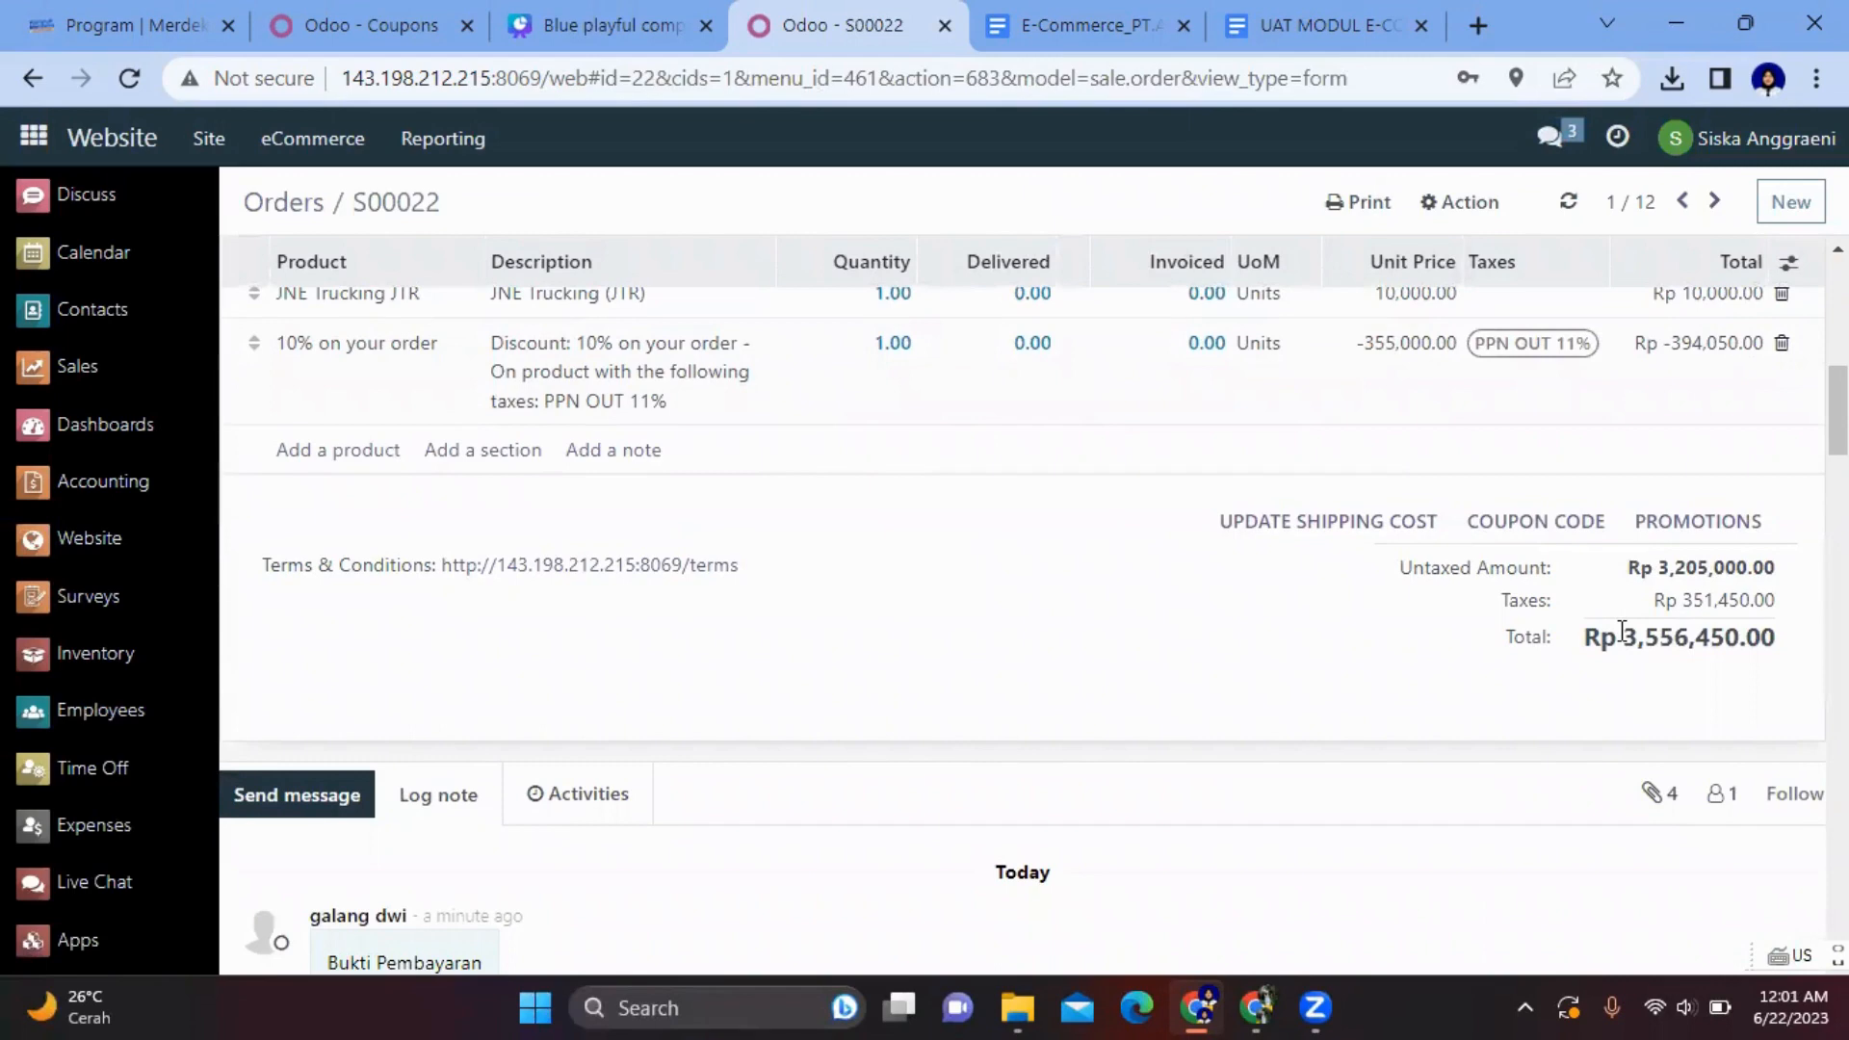
{"action": "left_click_drag", "start_coordinate": [1623, 631], "coordinate": [1789, 645]}
{"action": "key", "text": "ctrl+c"}
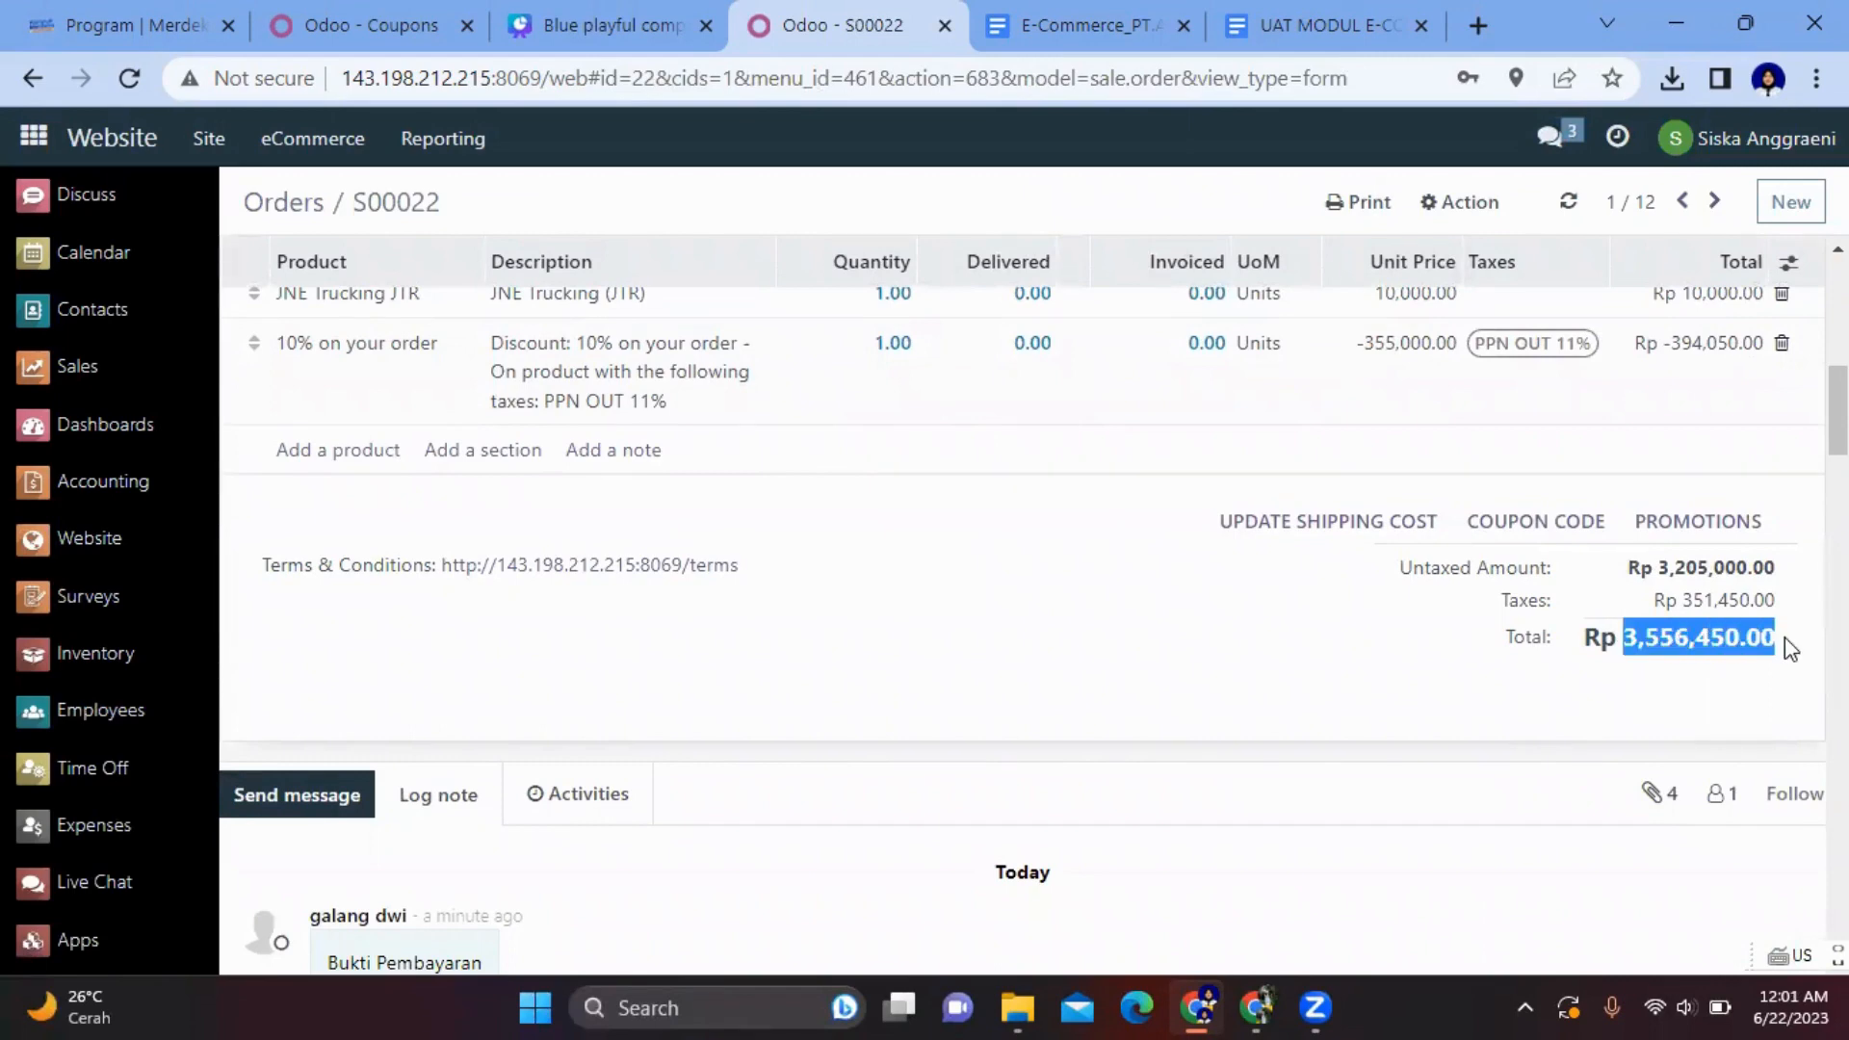
{"action": "scroll", "coordinate": [1784, 637], "scroll_direction": "up", "scroll_amount": 10}
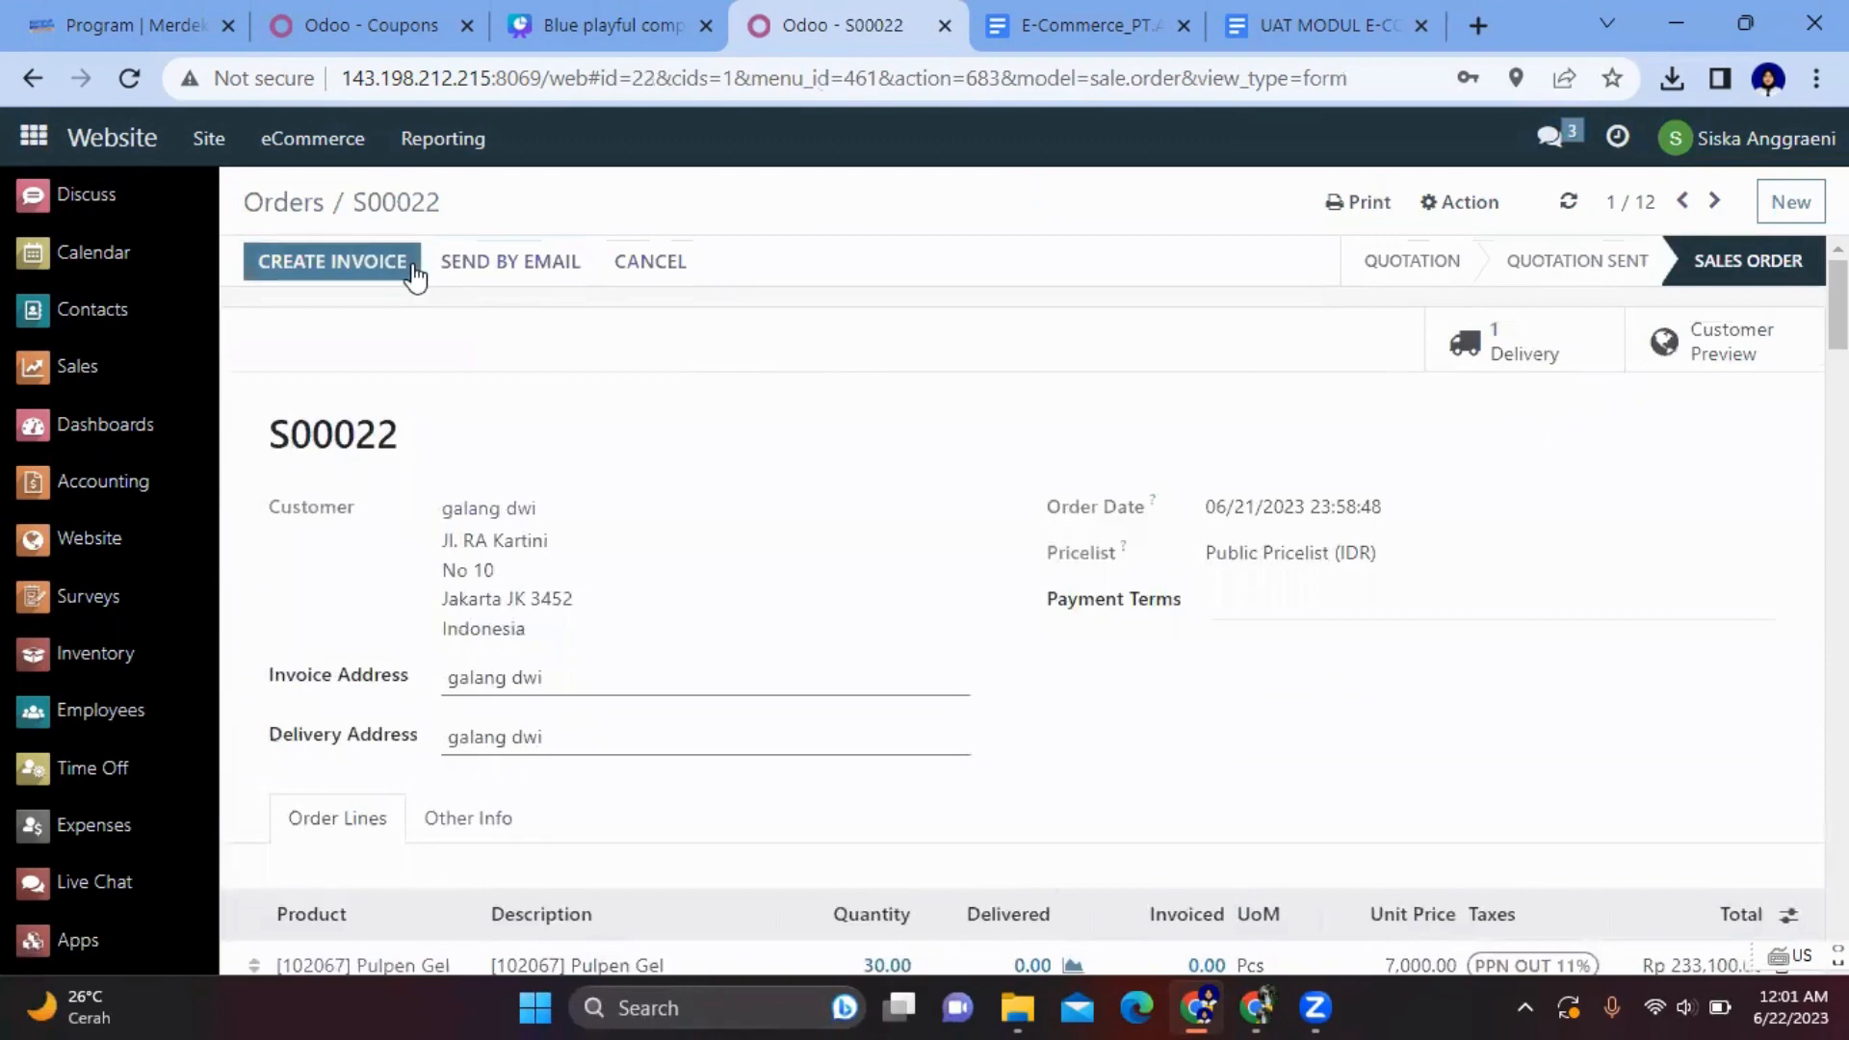
- Create a fixed down-payment invoice of 3,556,450.00 and confirm it as INV/2023/00012
{"action": "left_click", "coordinate": [414, 274]}
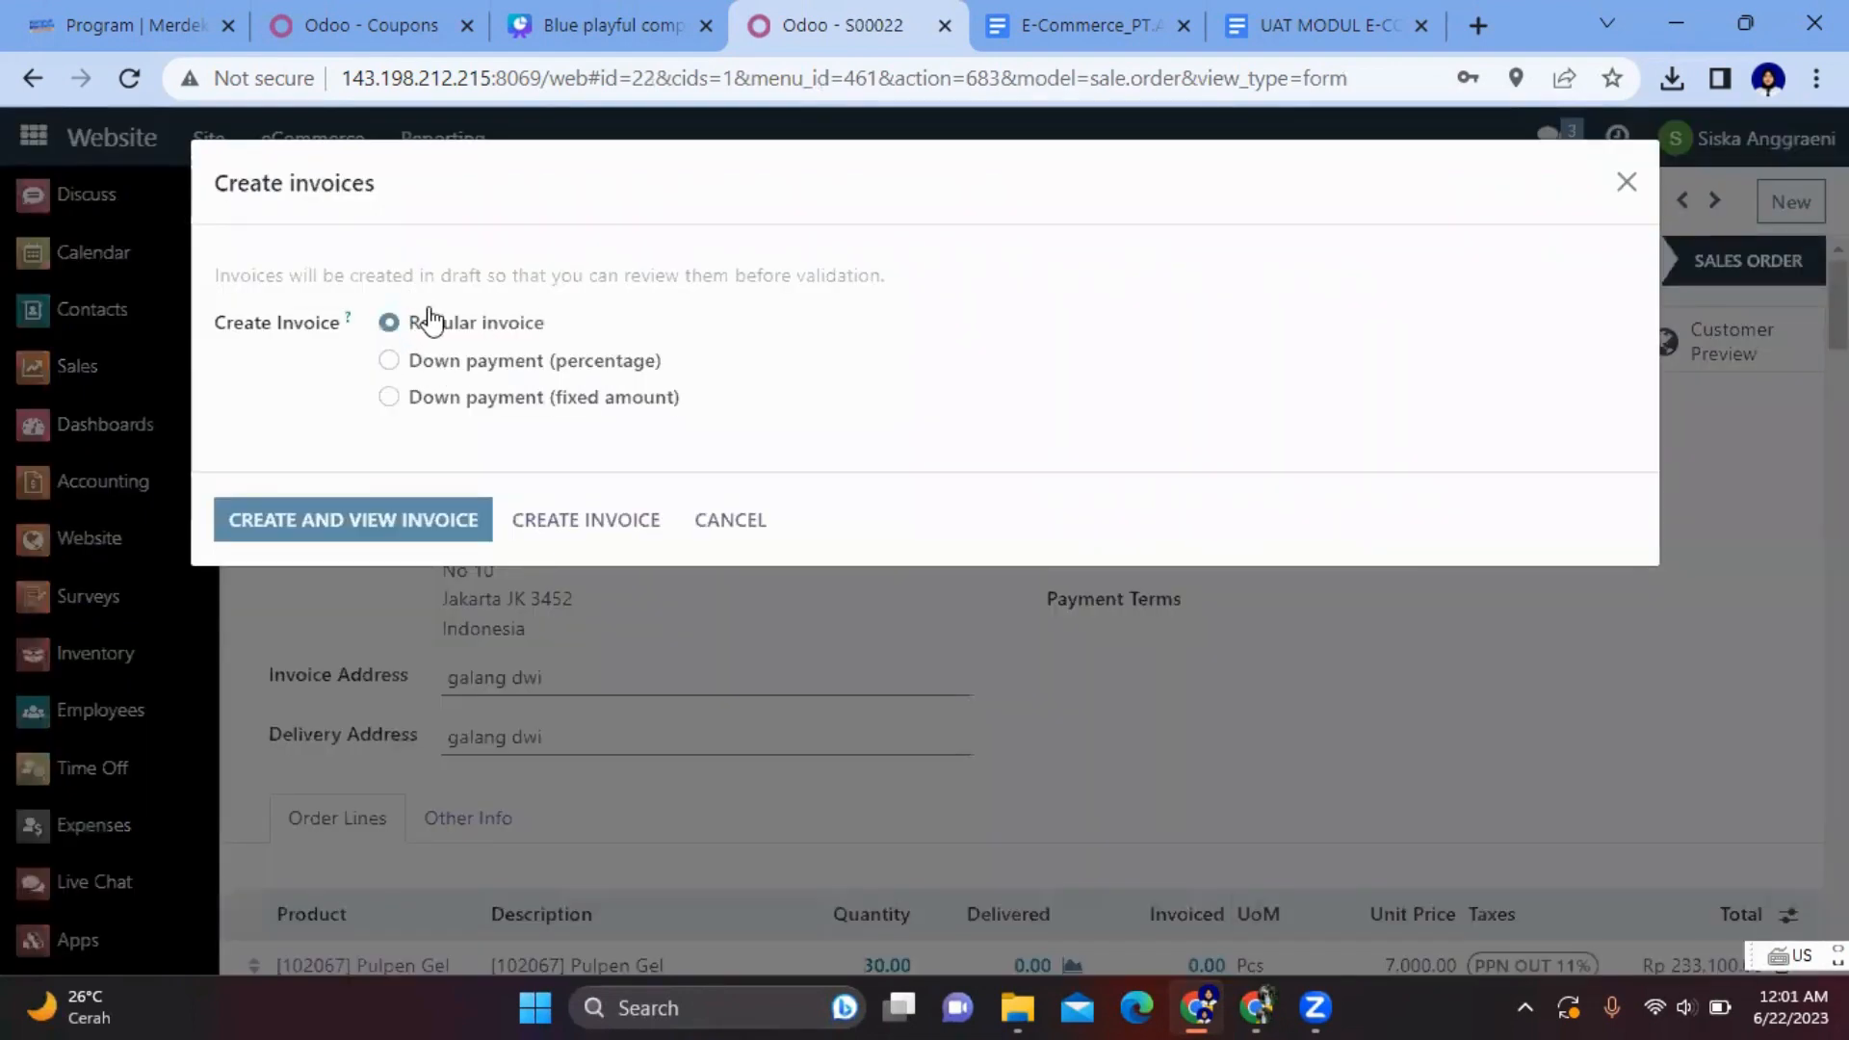
{"action": "left_click", "coordinate": [390, 398]}
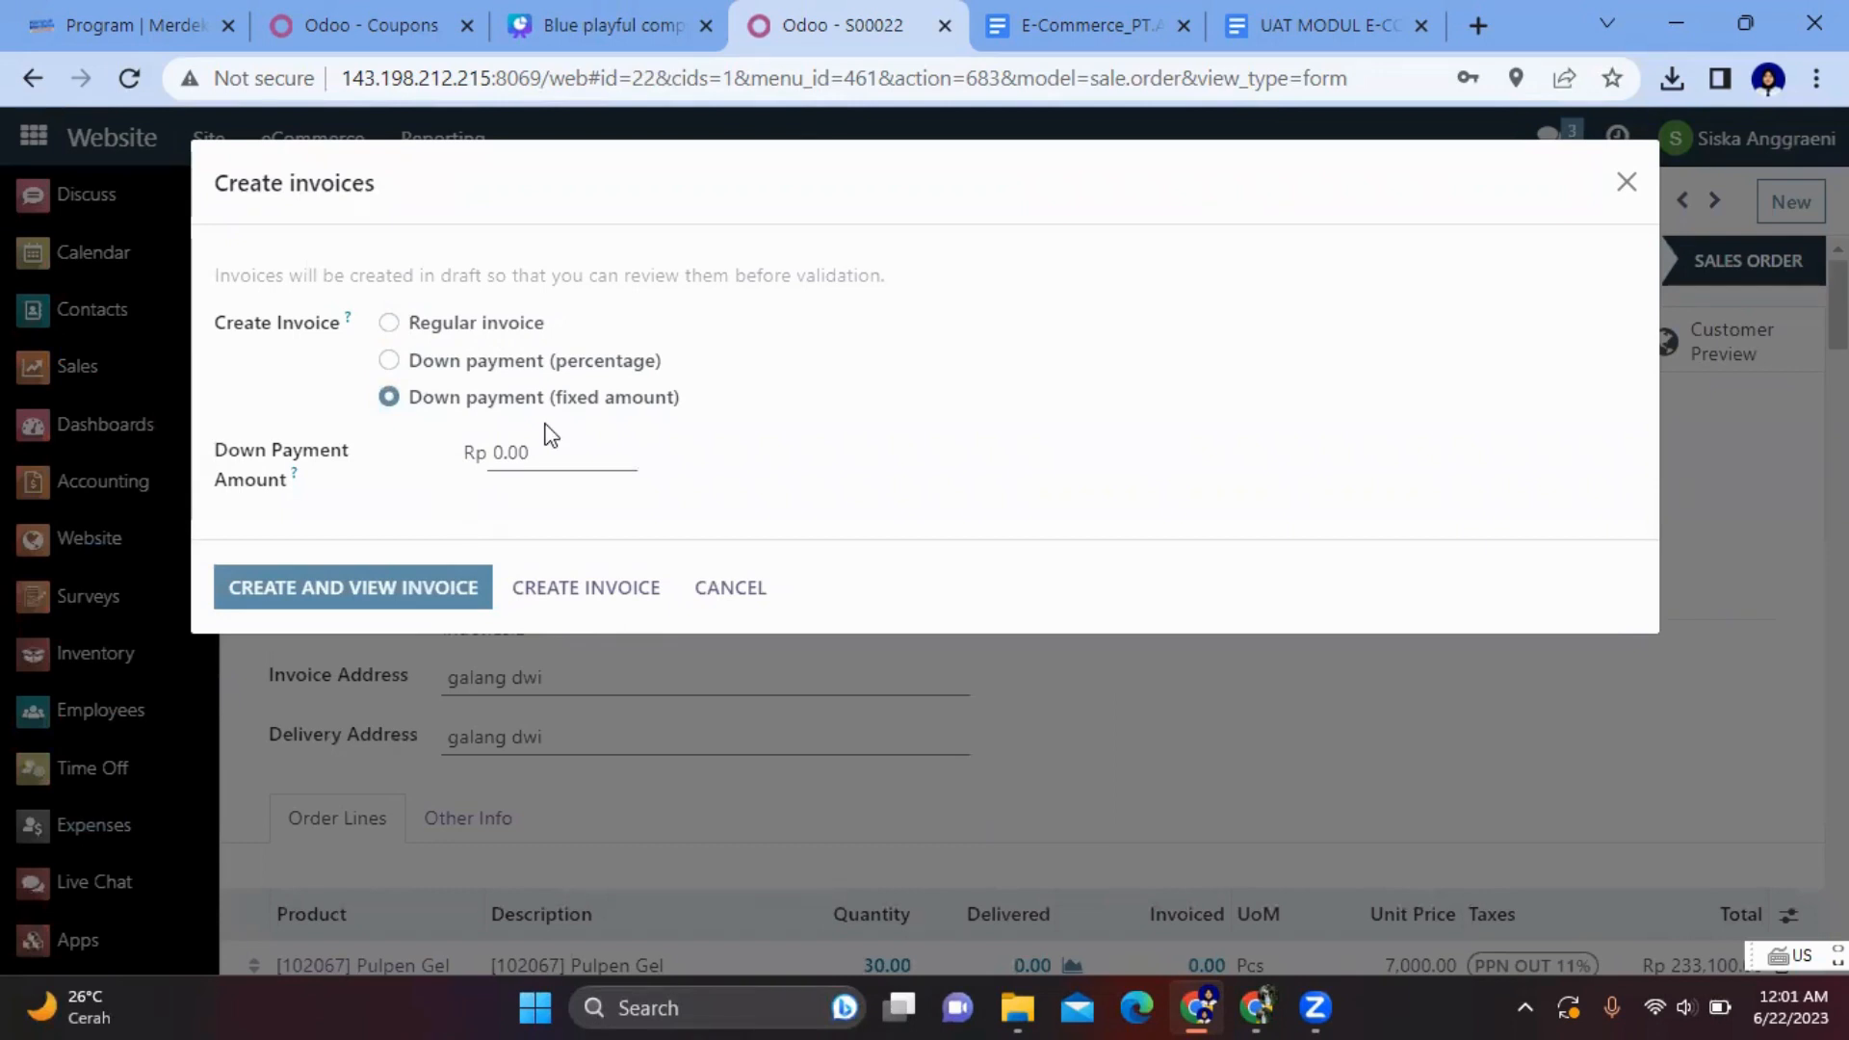
{"action": "left_click_drag", "start_coordinate": [544, 441], "coordinate": [482, 451]}
{"action": "key", "text": "BackSpace"}
{"action": "key", "text": "ctrl+v"}
{"action": "left_click", "coordinate": [418, 595]}
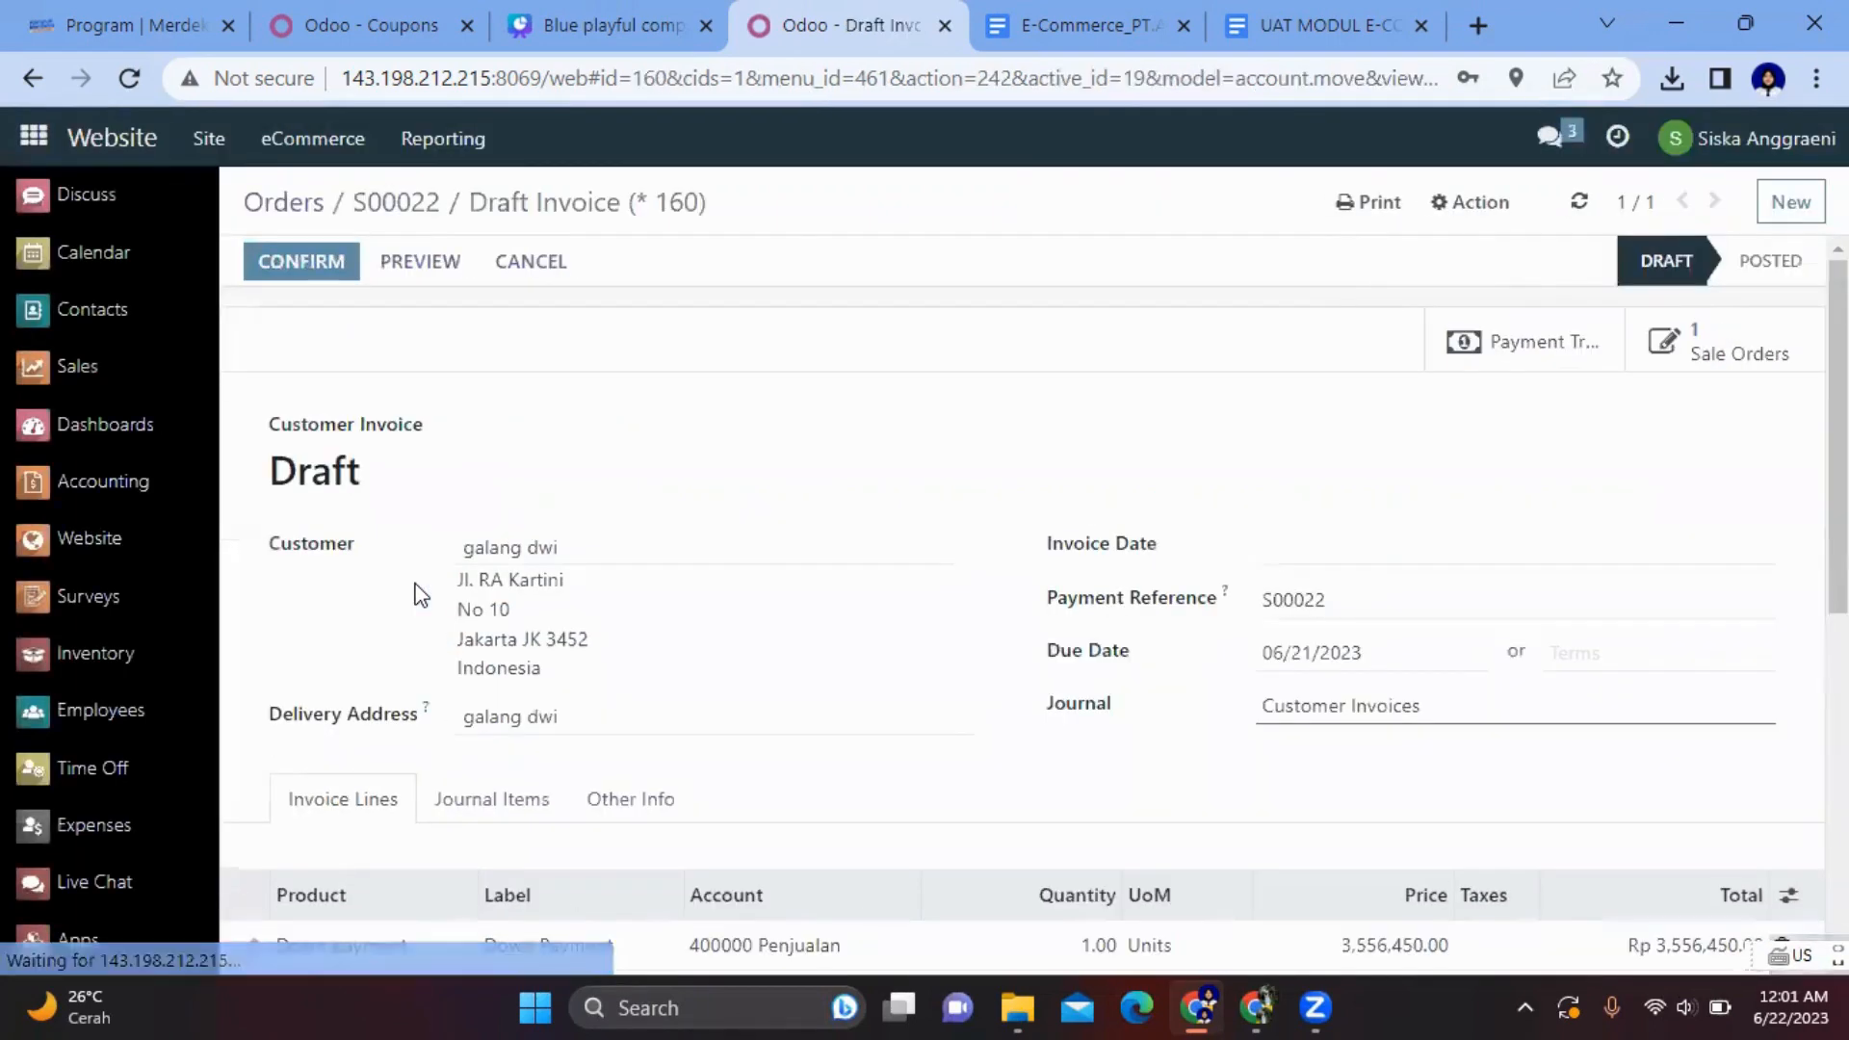
{"action": "left_click", "coordinate": [314, 261]}
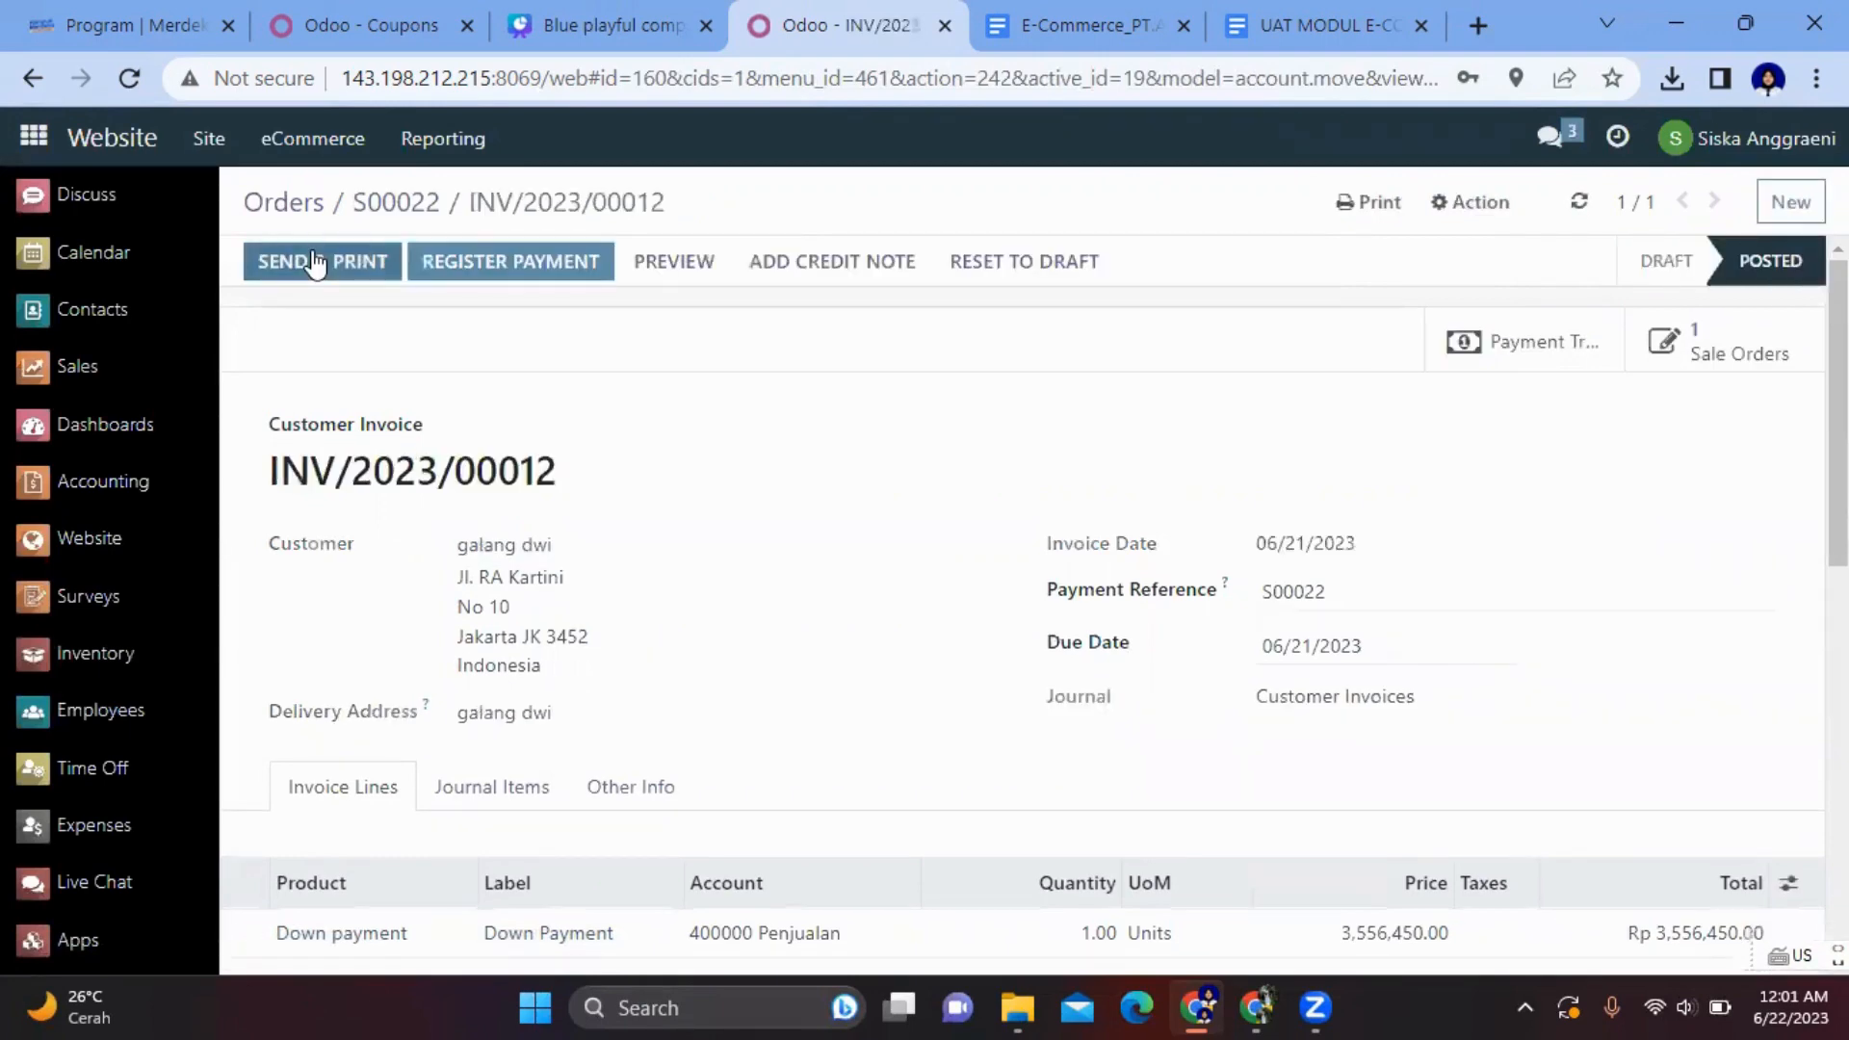
{"action": "left_click", "coordinate": [397, 202]}
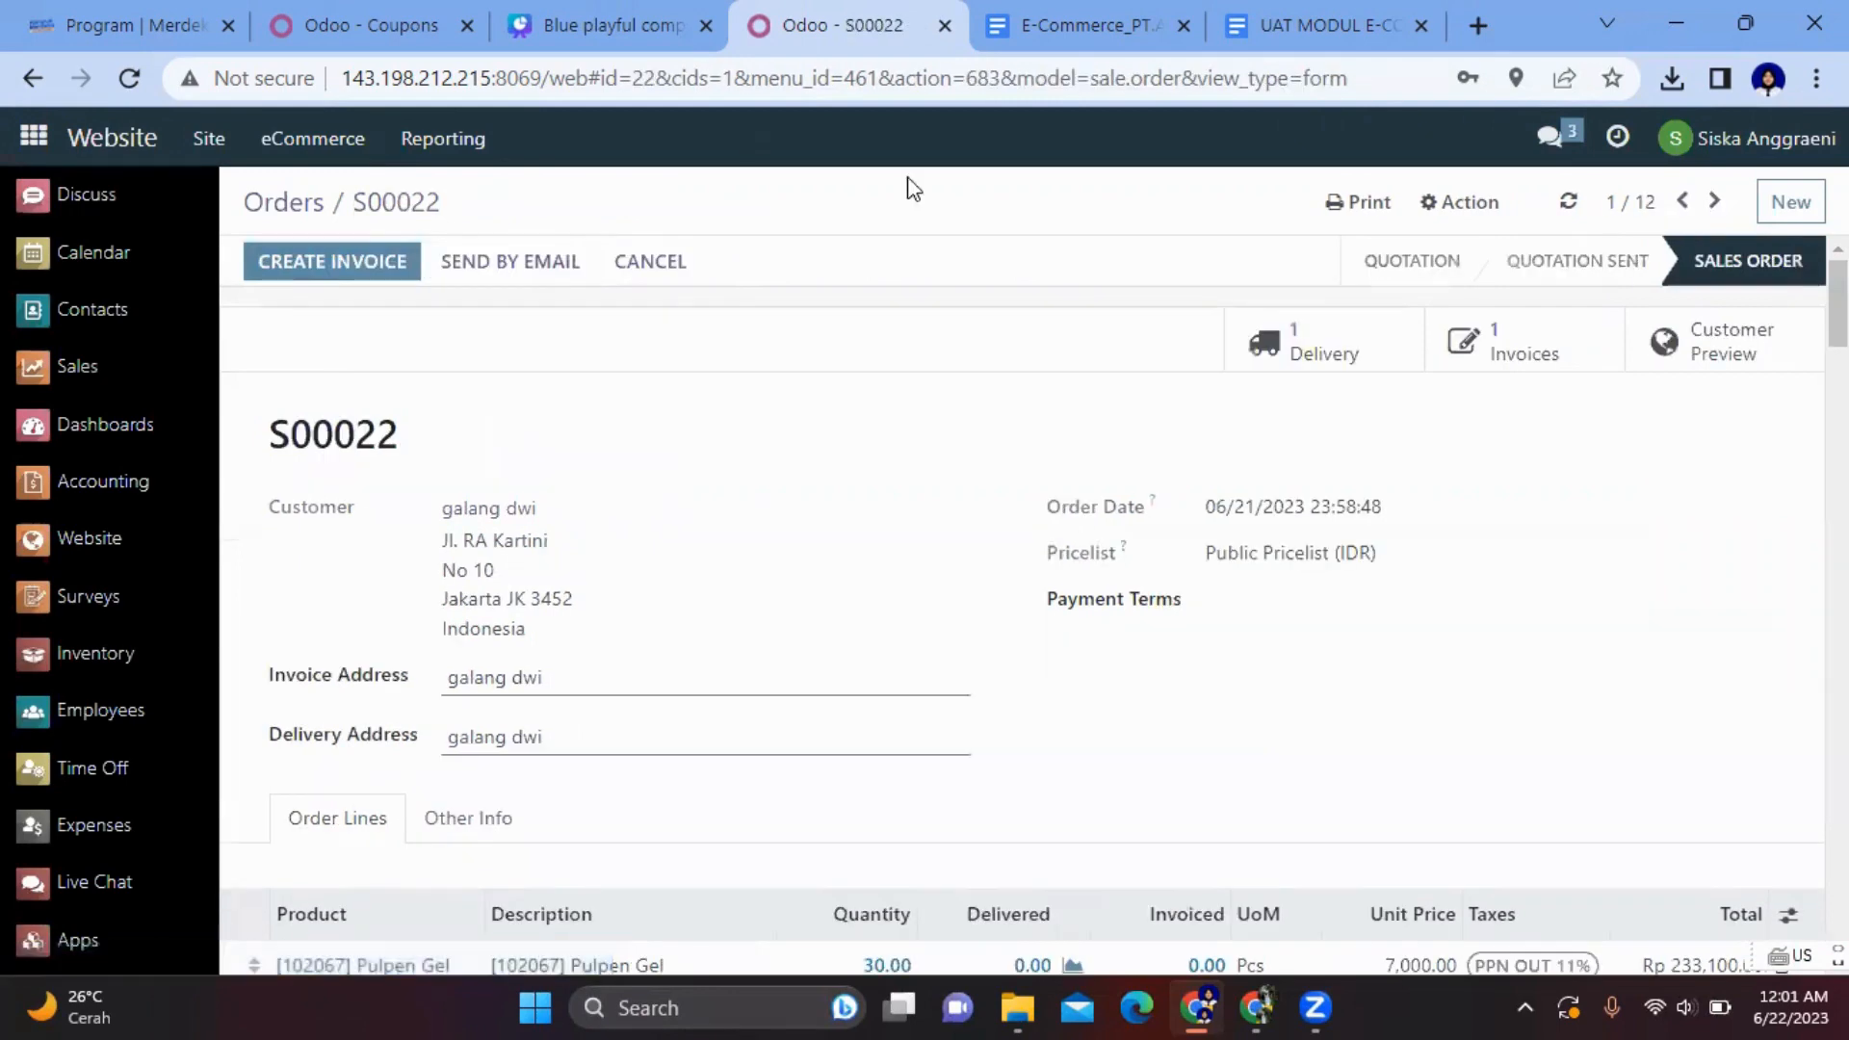
- Download the Quotation / Order PDF for S00022, then switch to Discuss
{"action": "left_click", "coordinate": [1362, 204]}
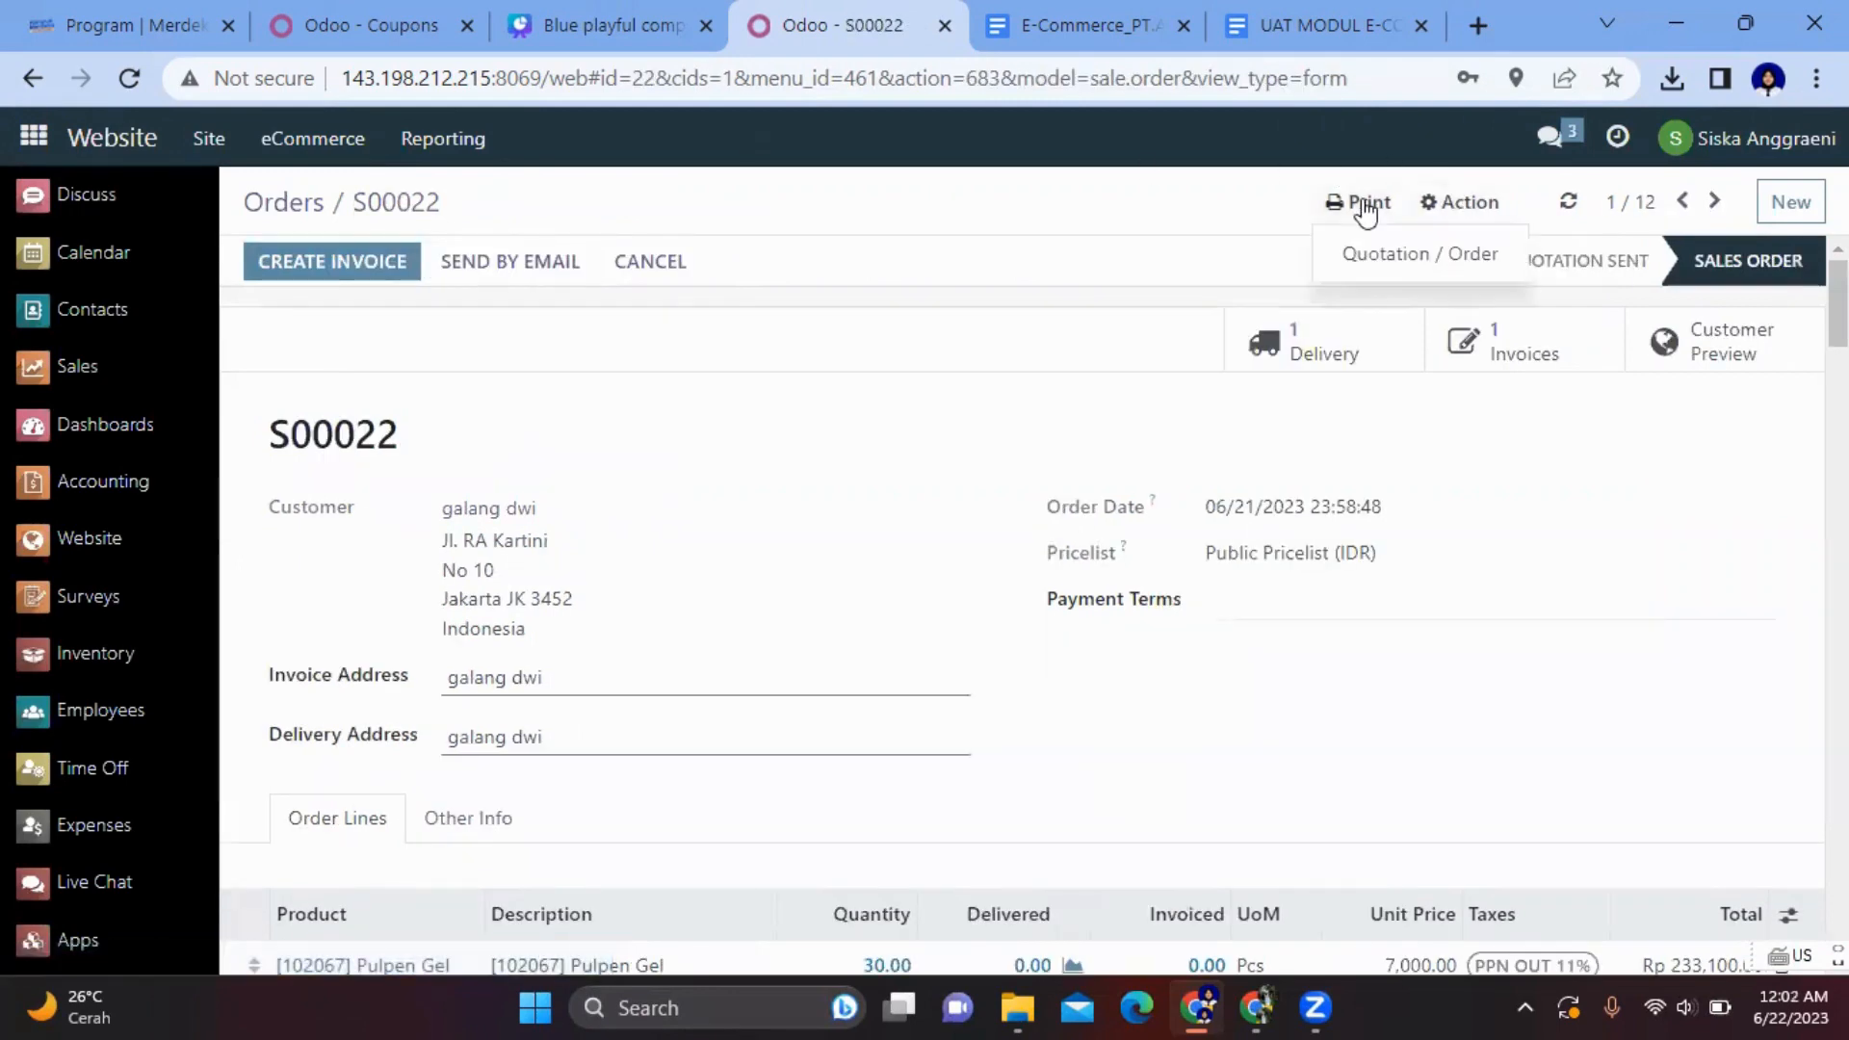
{"action": "left_click", "coordinate": [1384, 253]}
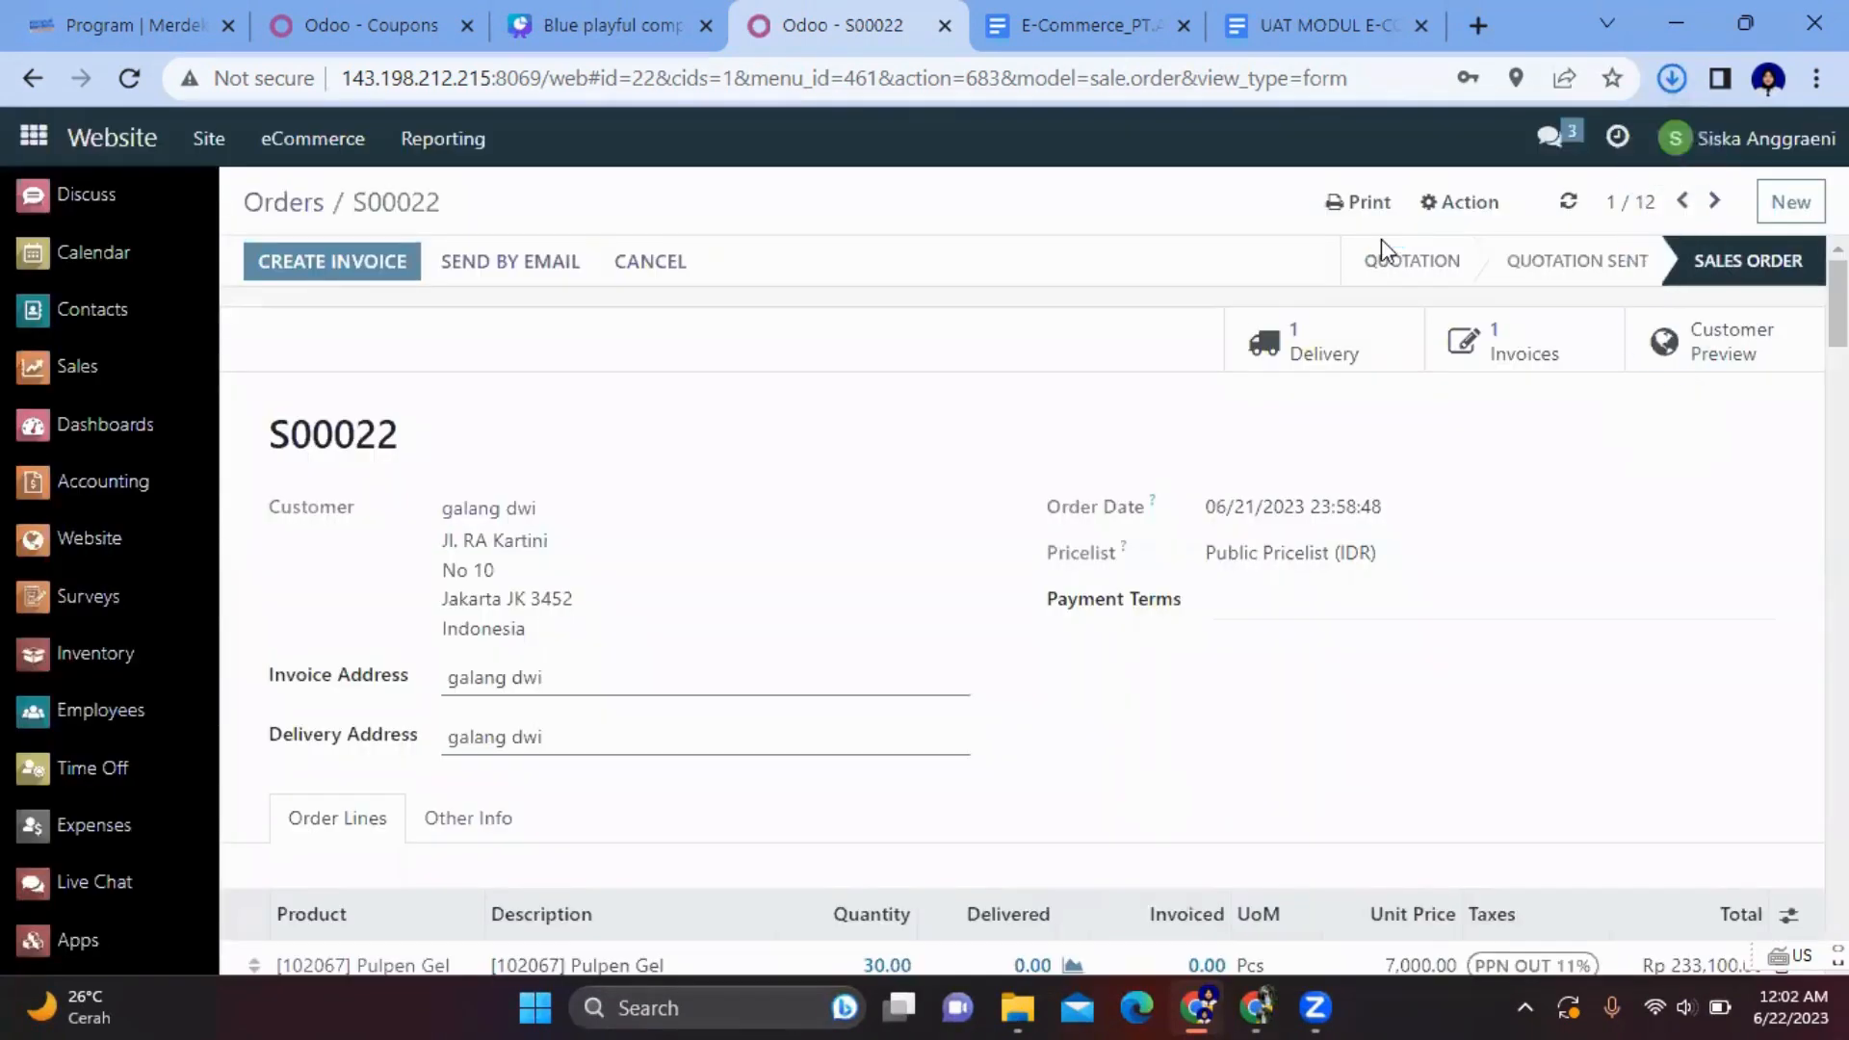
{"action": "left_click", "coordinate": [159, 207]}
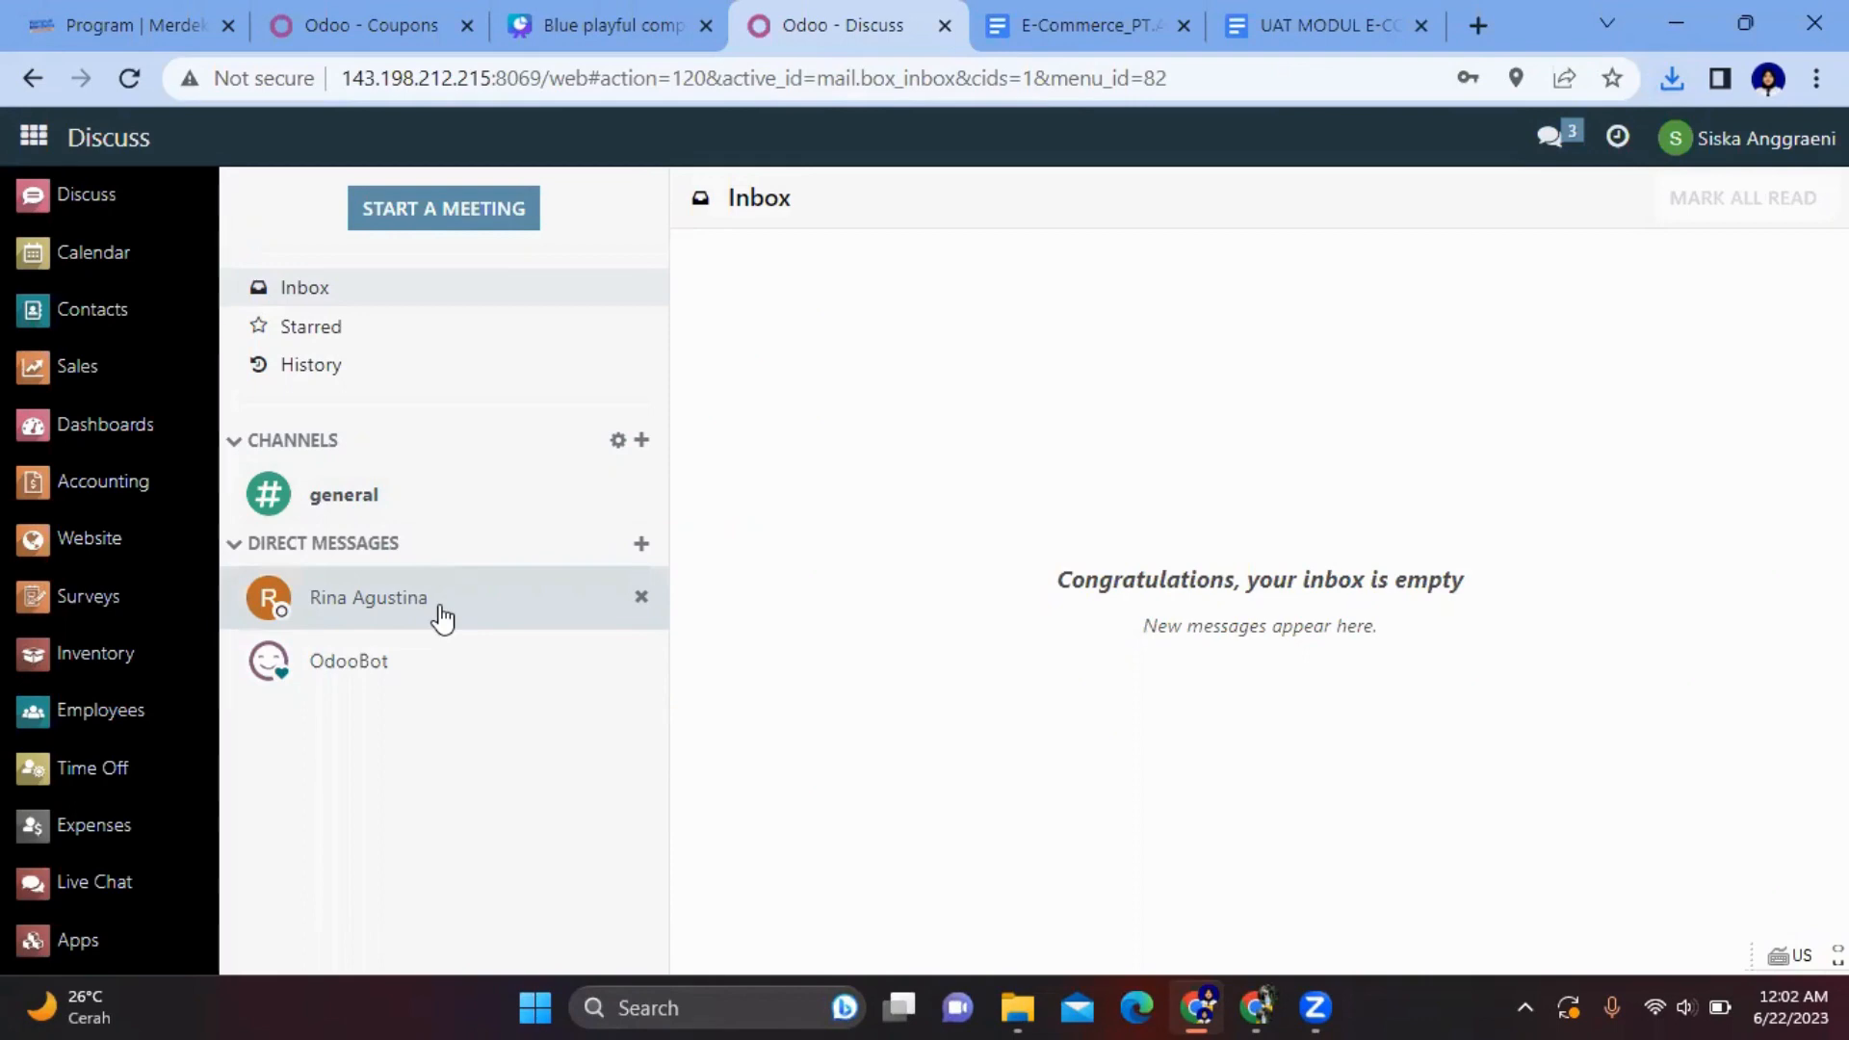
- Message the colleague 'Tolong lakukan pengiriman pesanan berikut' with Order - S00022.pdf attached
{"action": "left_click", "coordinate": [442, 619]}
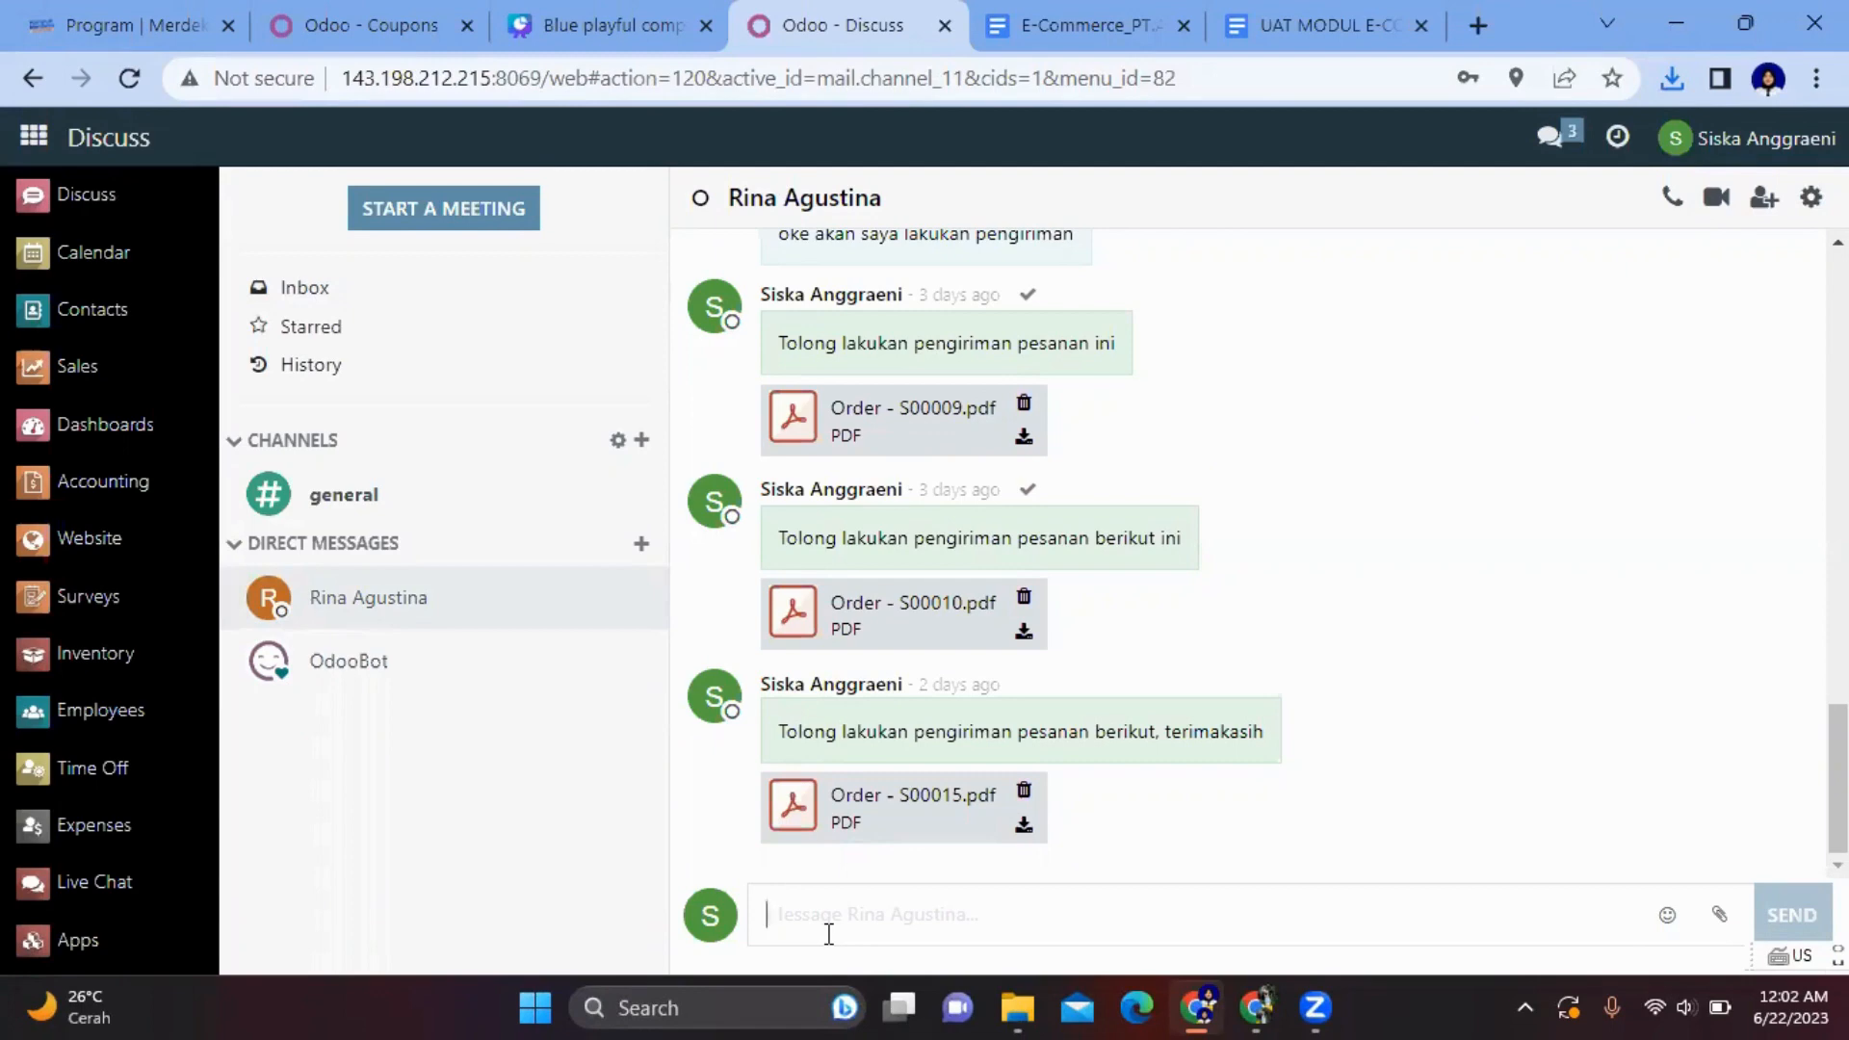
{"action": "type", "text": "T"}
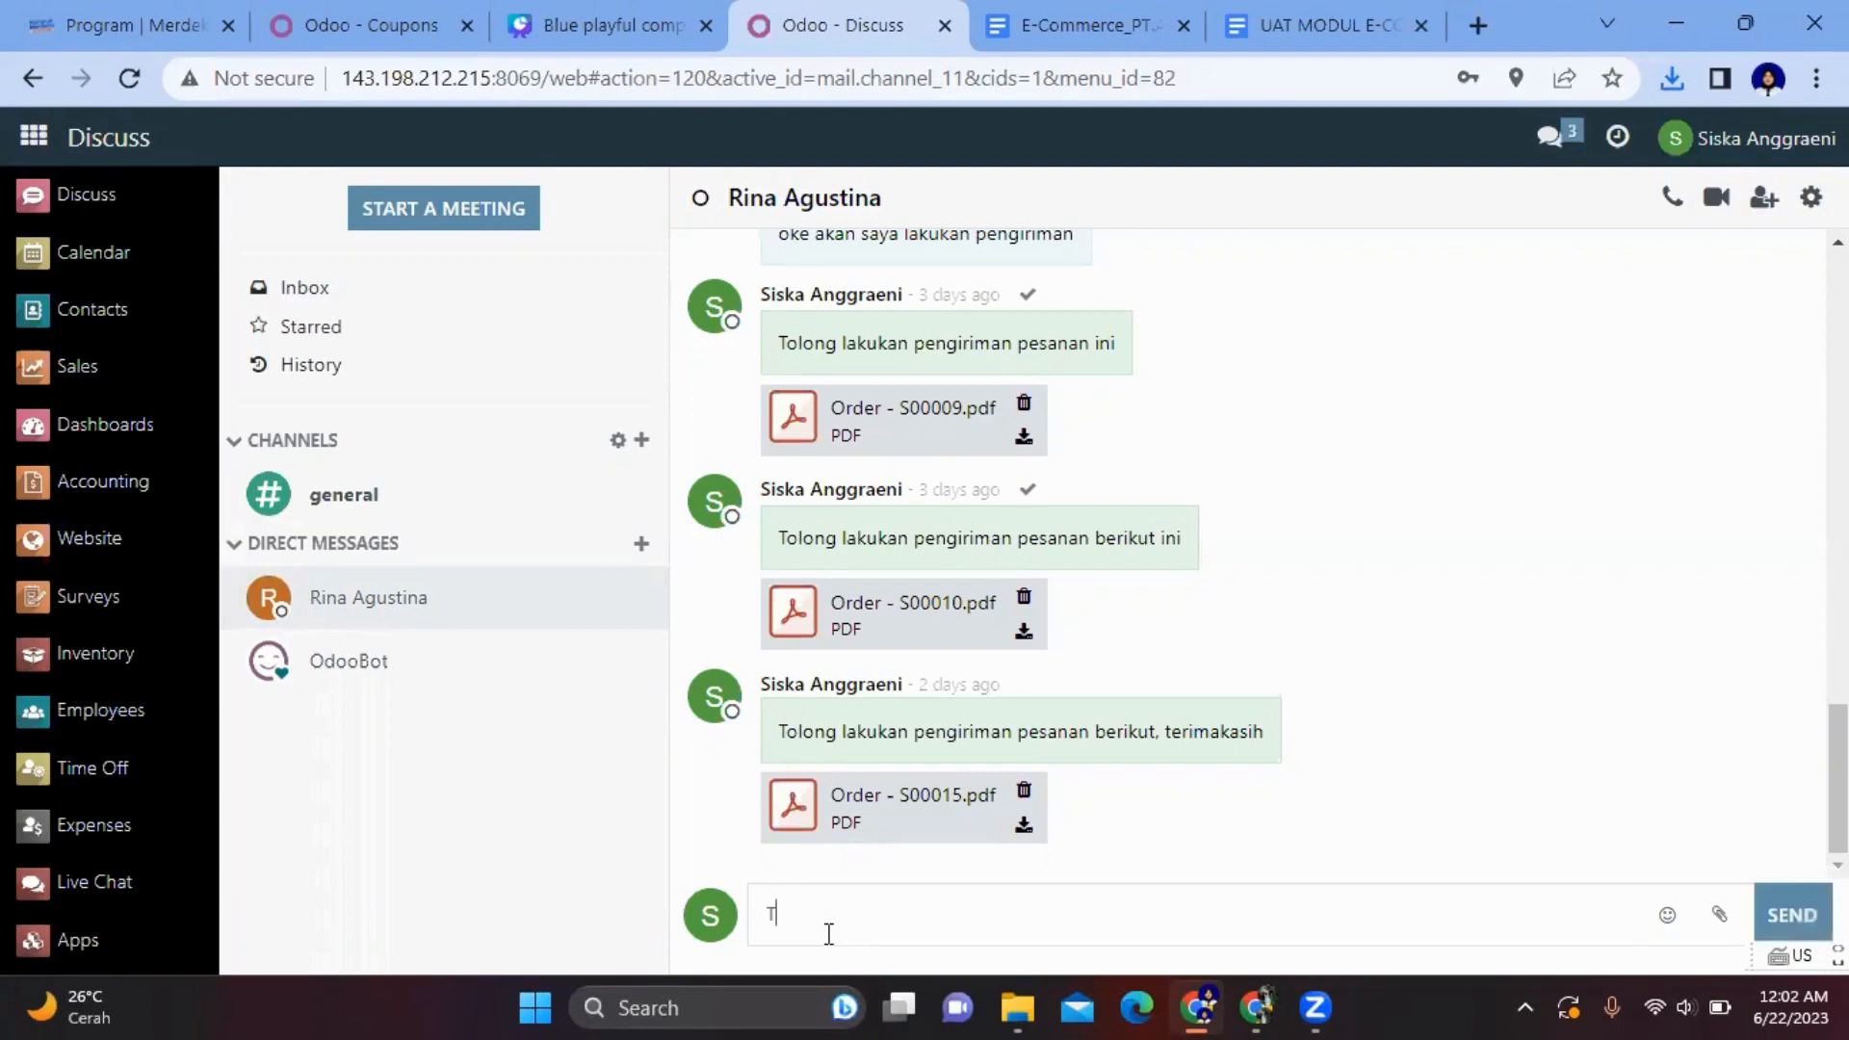
{"action": "type", "text": "olong lakukan pengiriman p"}
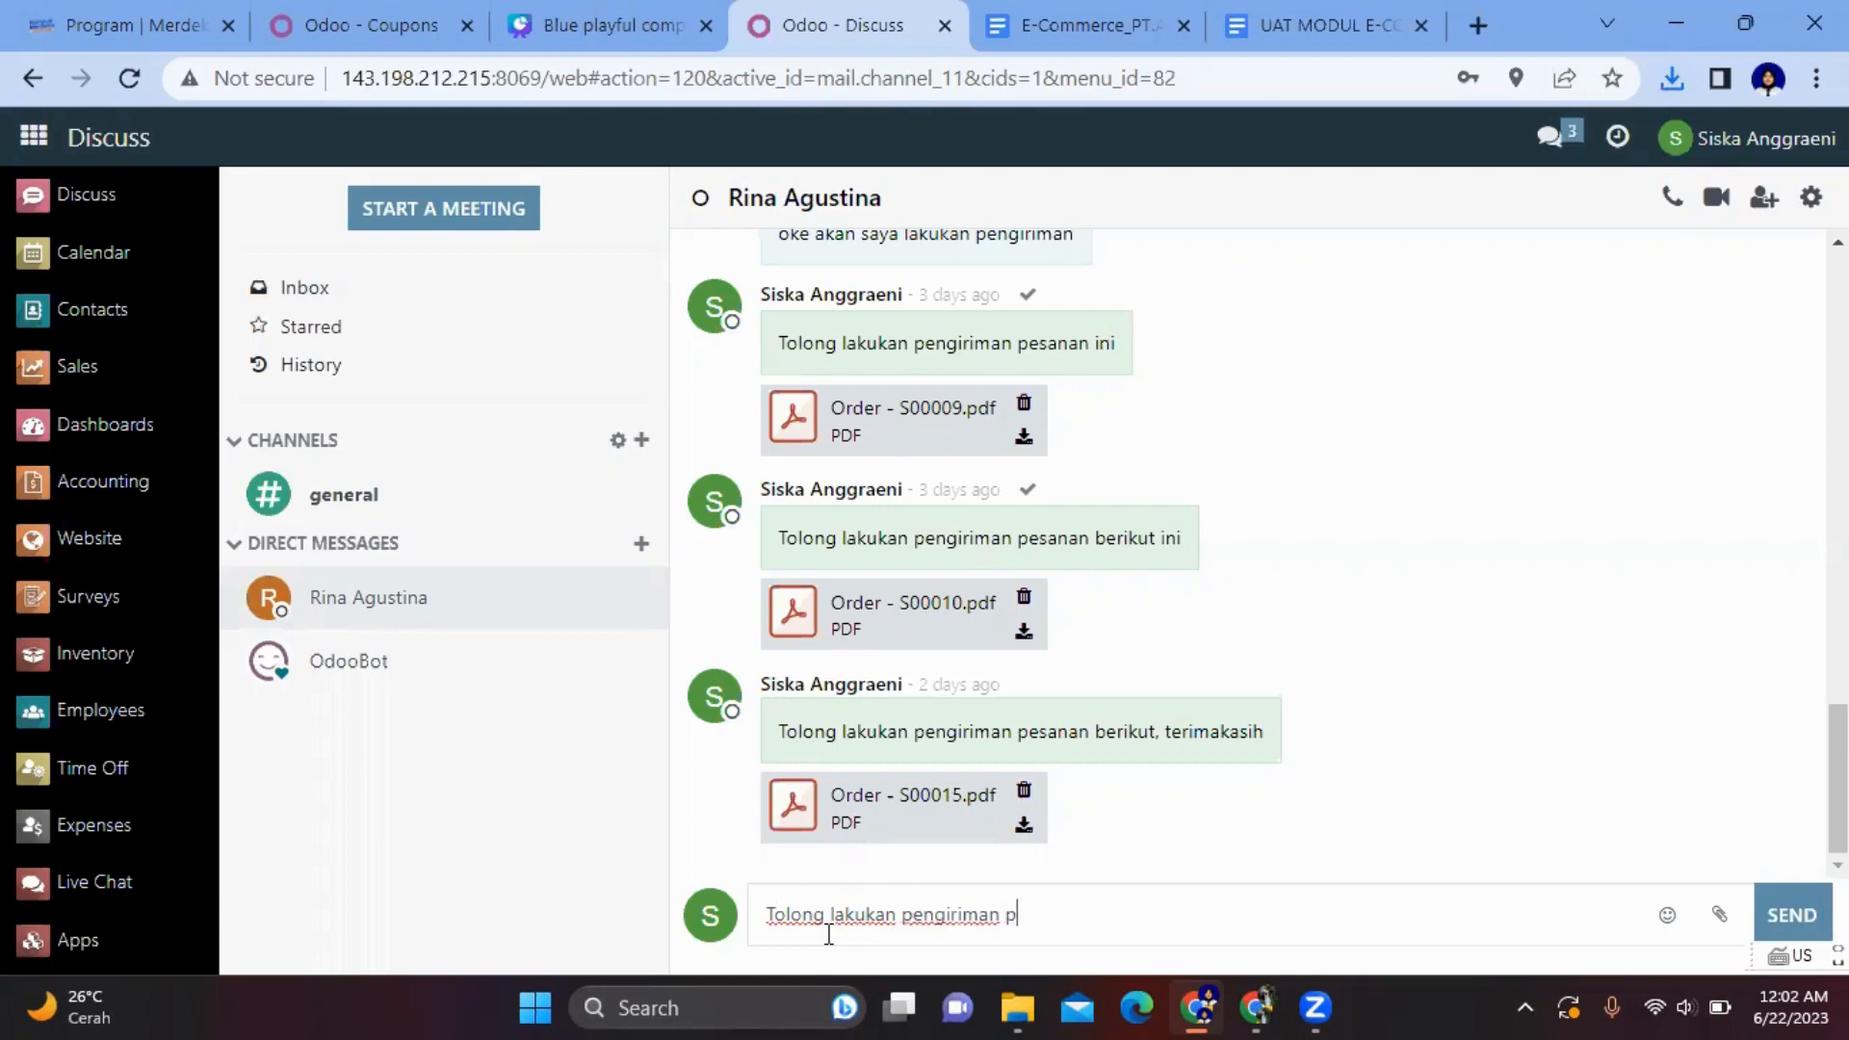
{"action": "type", "text": "esanan berikut"}
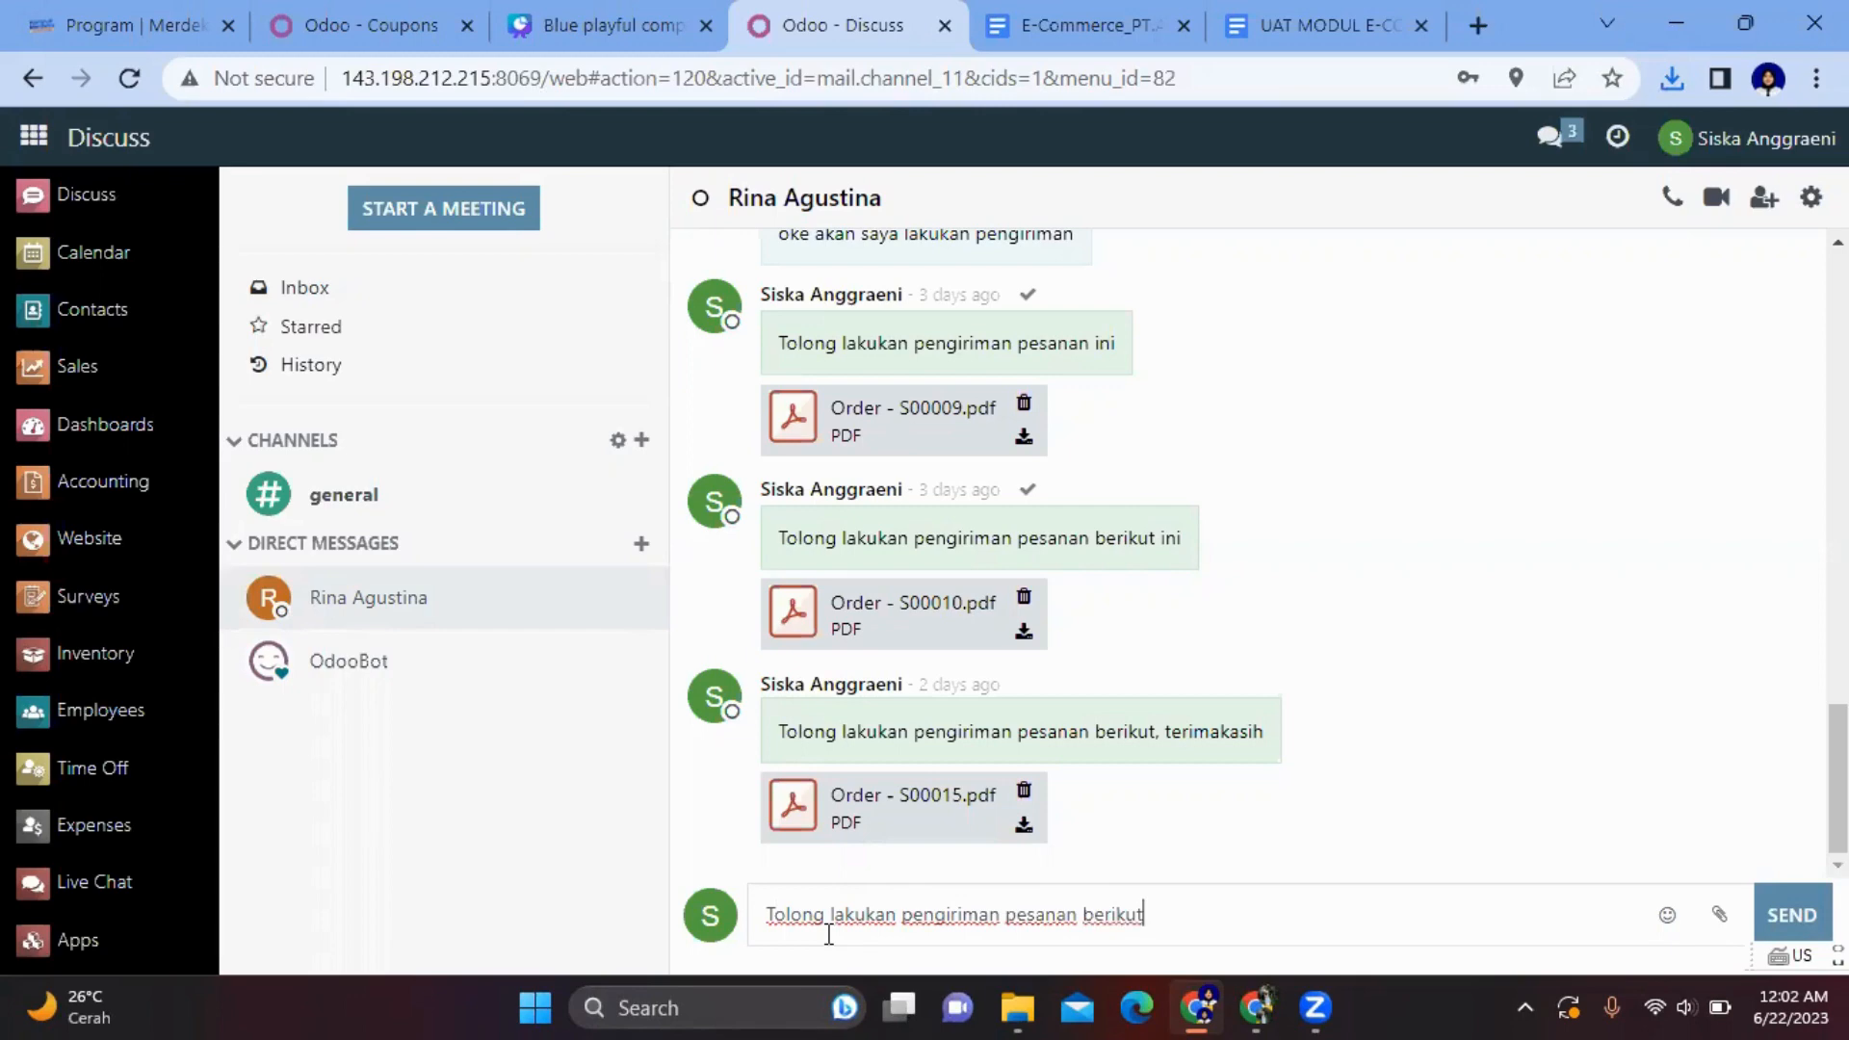
{"action": "left_click", "coordinate": [1717, 920]}
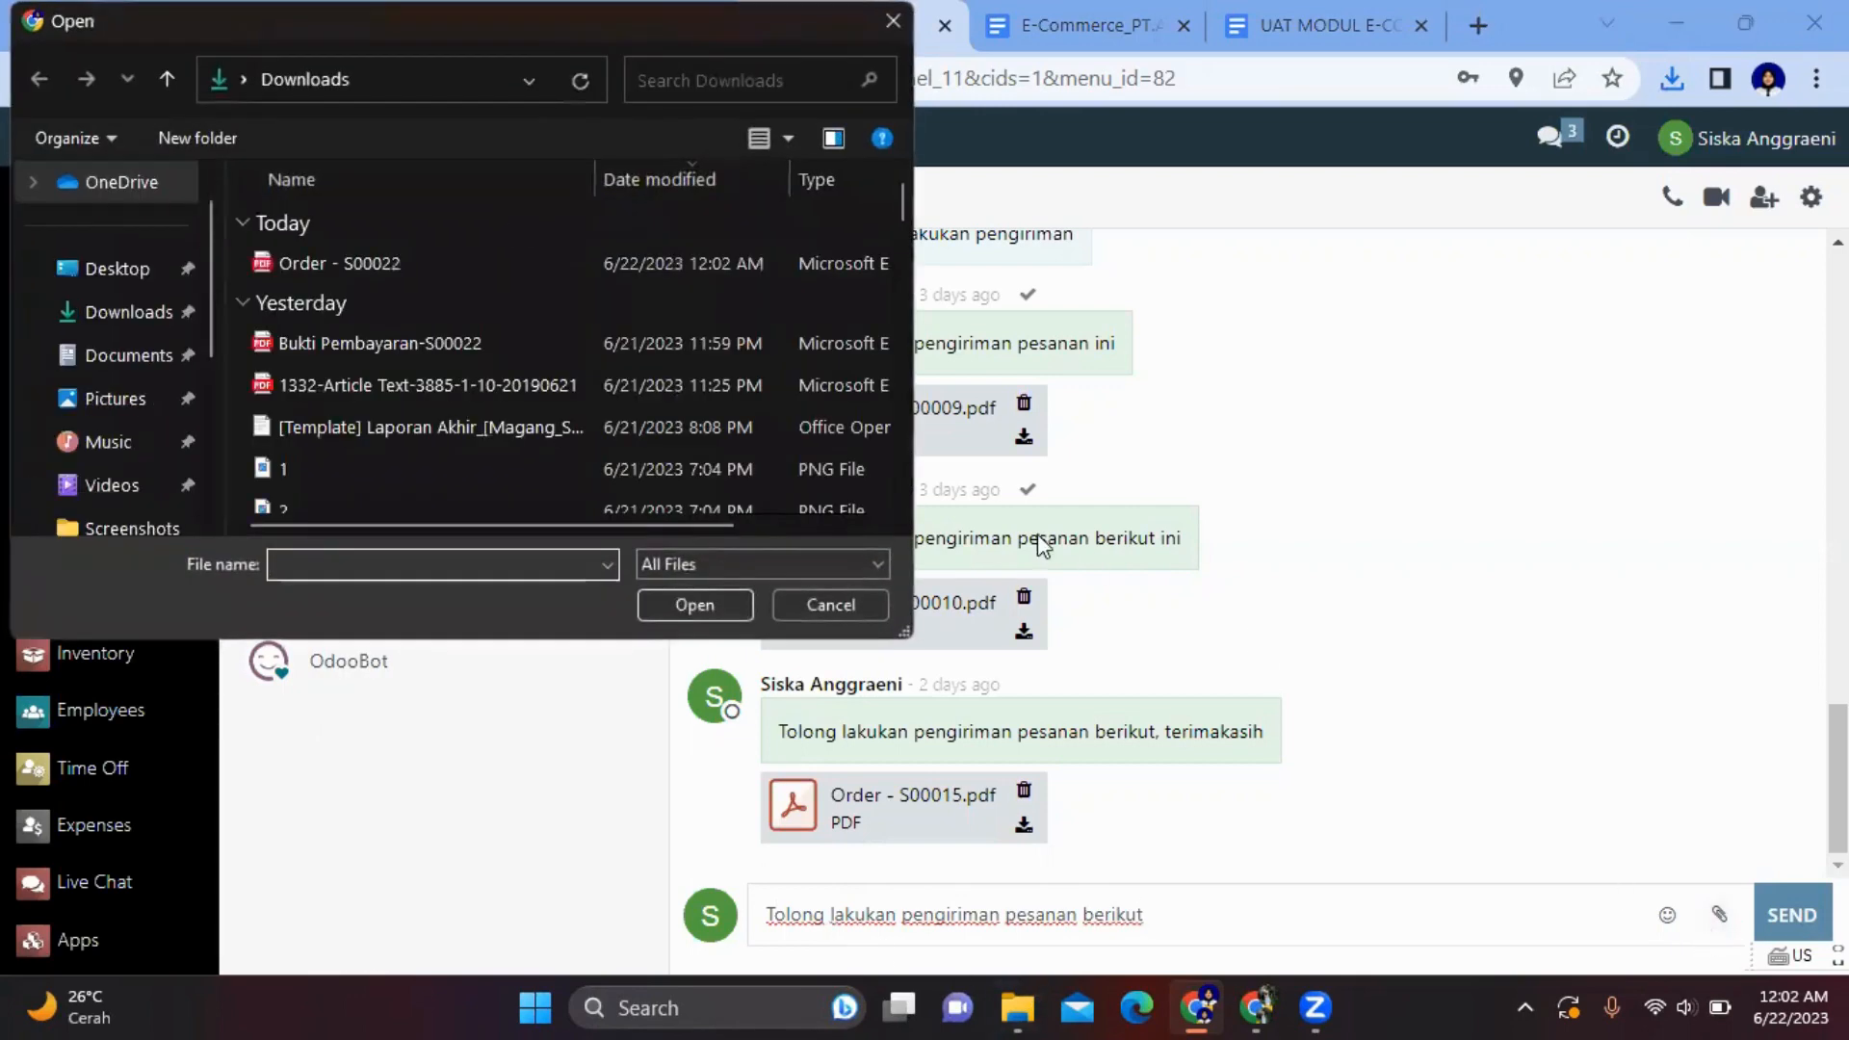
{"action": "left_click", "coordinate": [634, 266]}
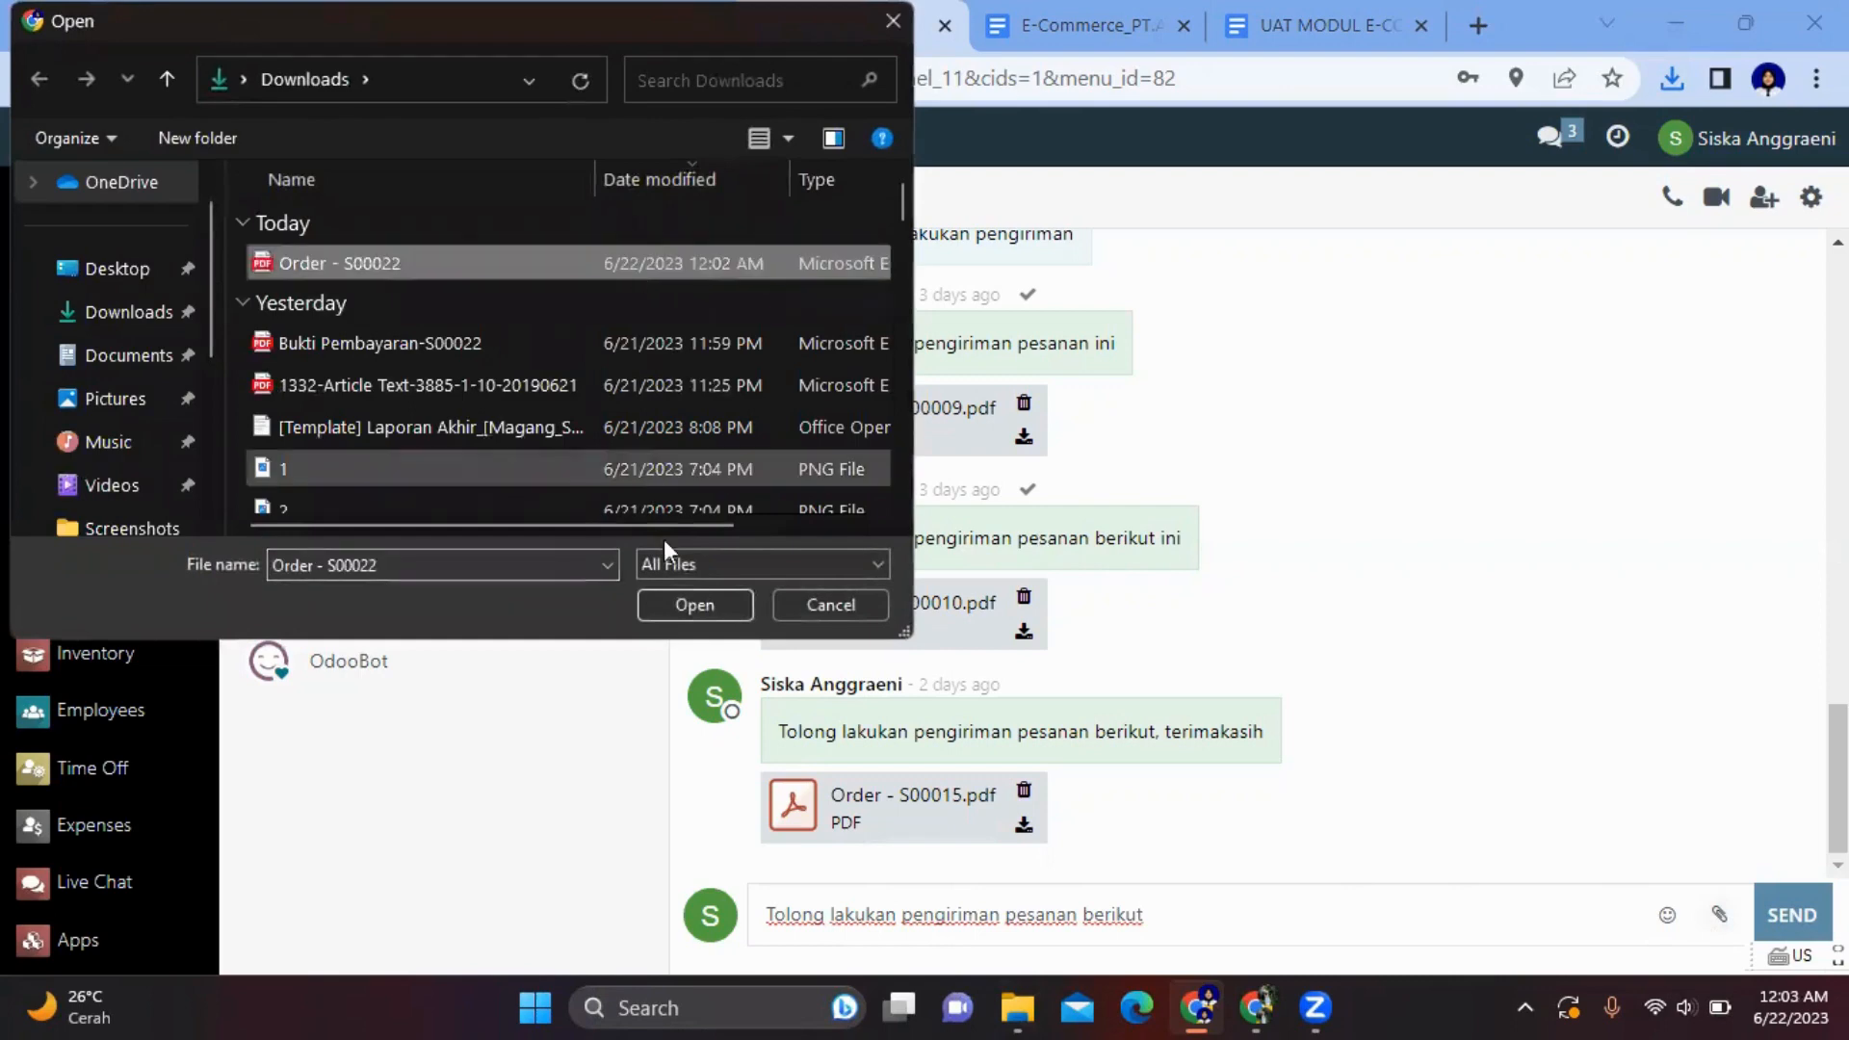
{"action": "left_click", "coordinate": [680, 601]}
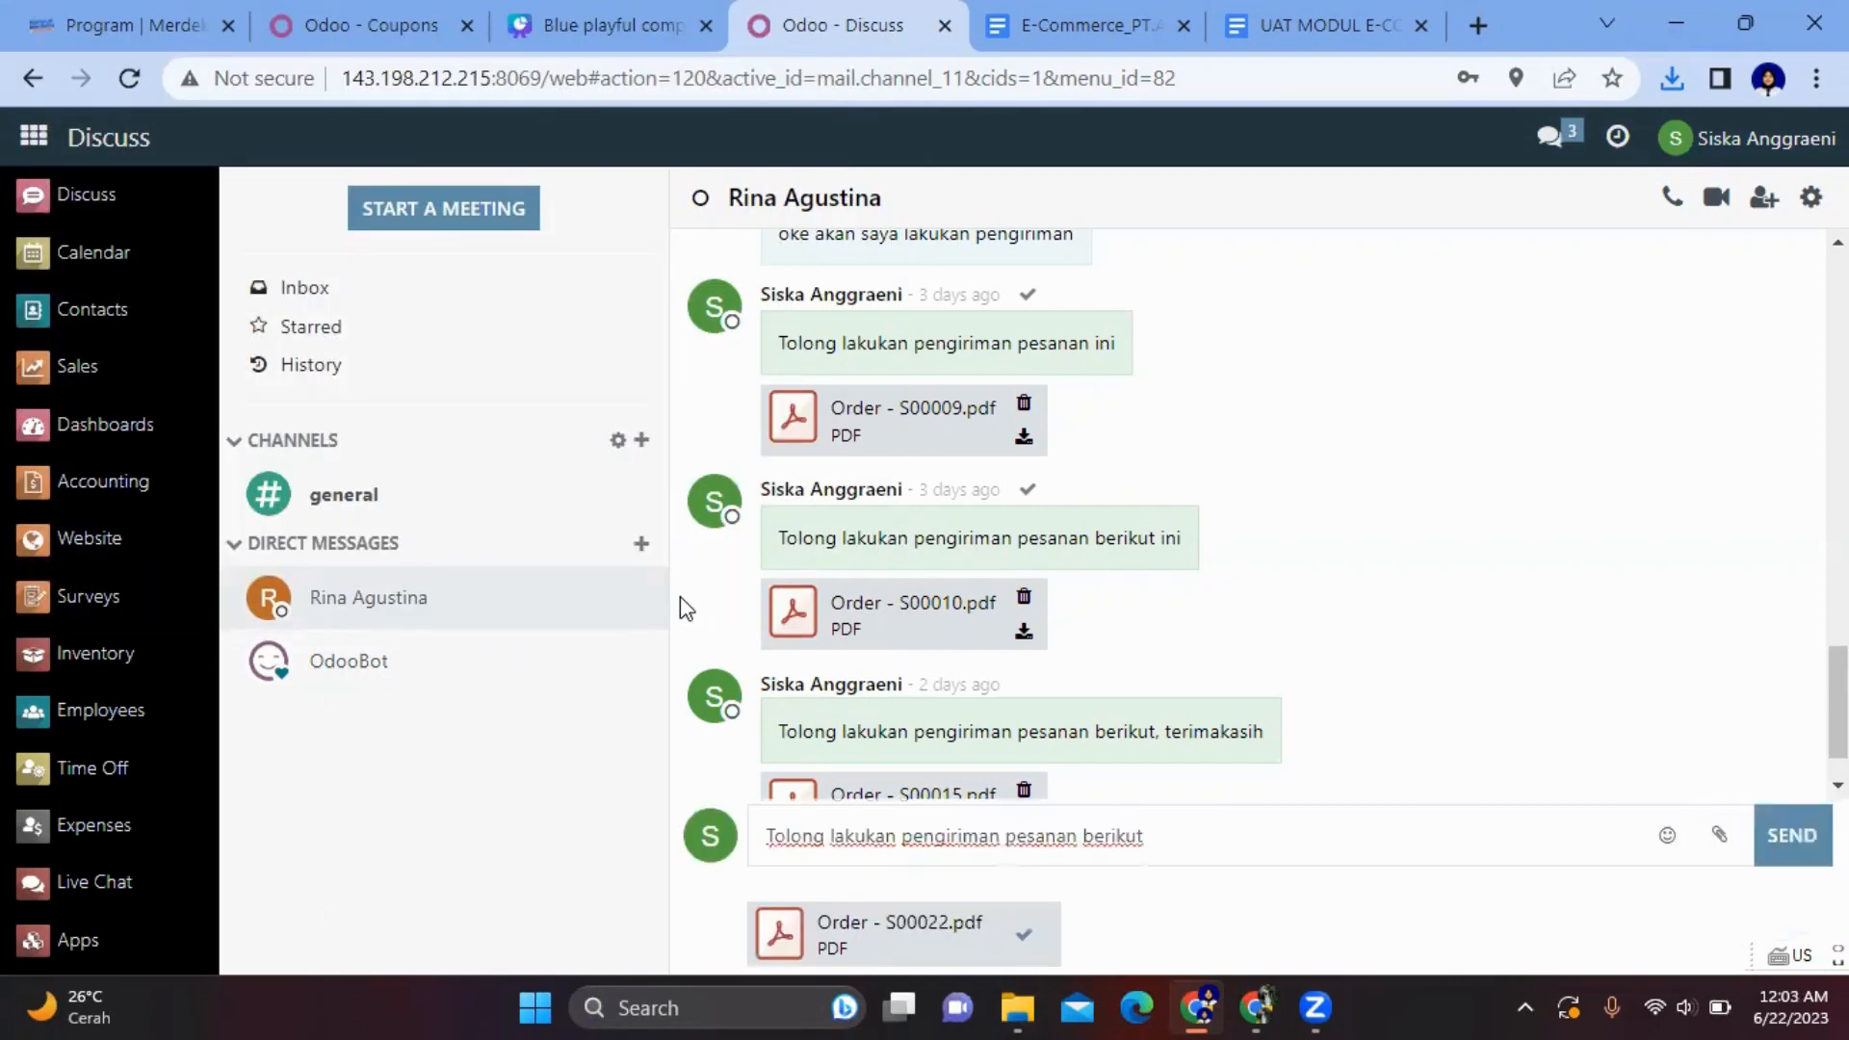
{"action": "left_click", "coordinate": [1780, 853]}
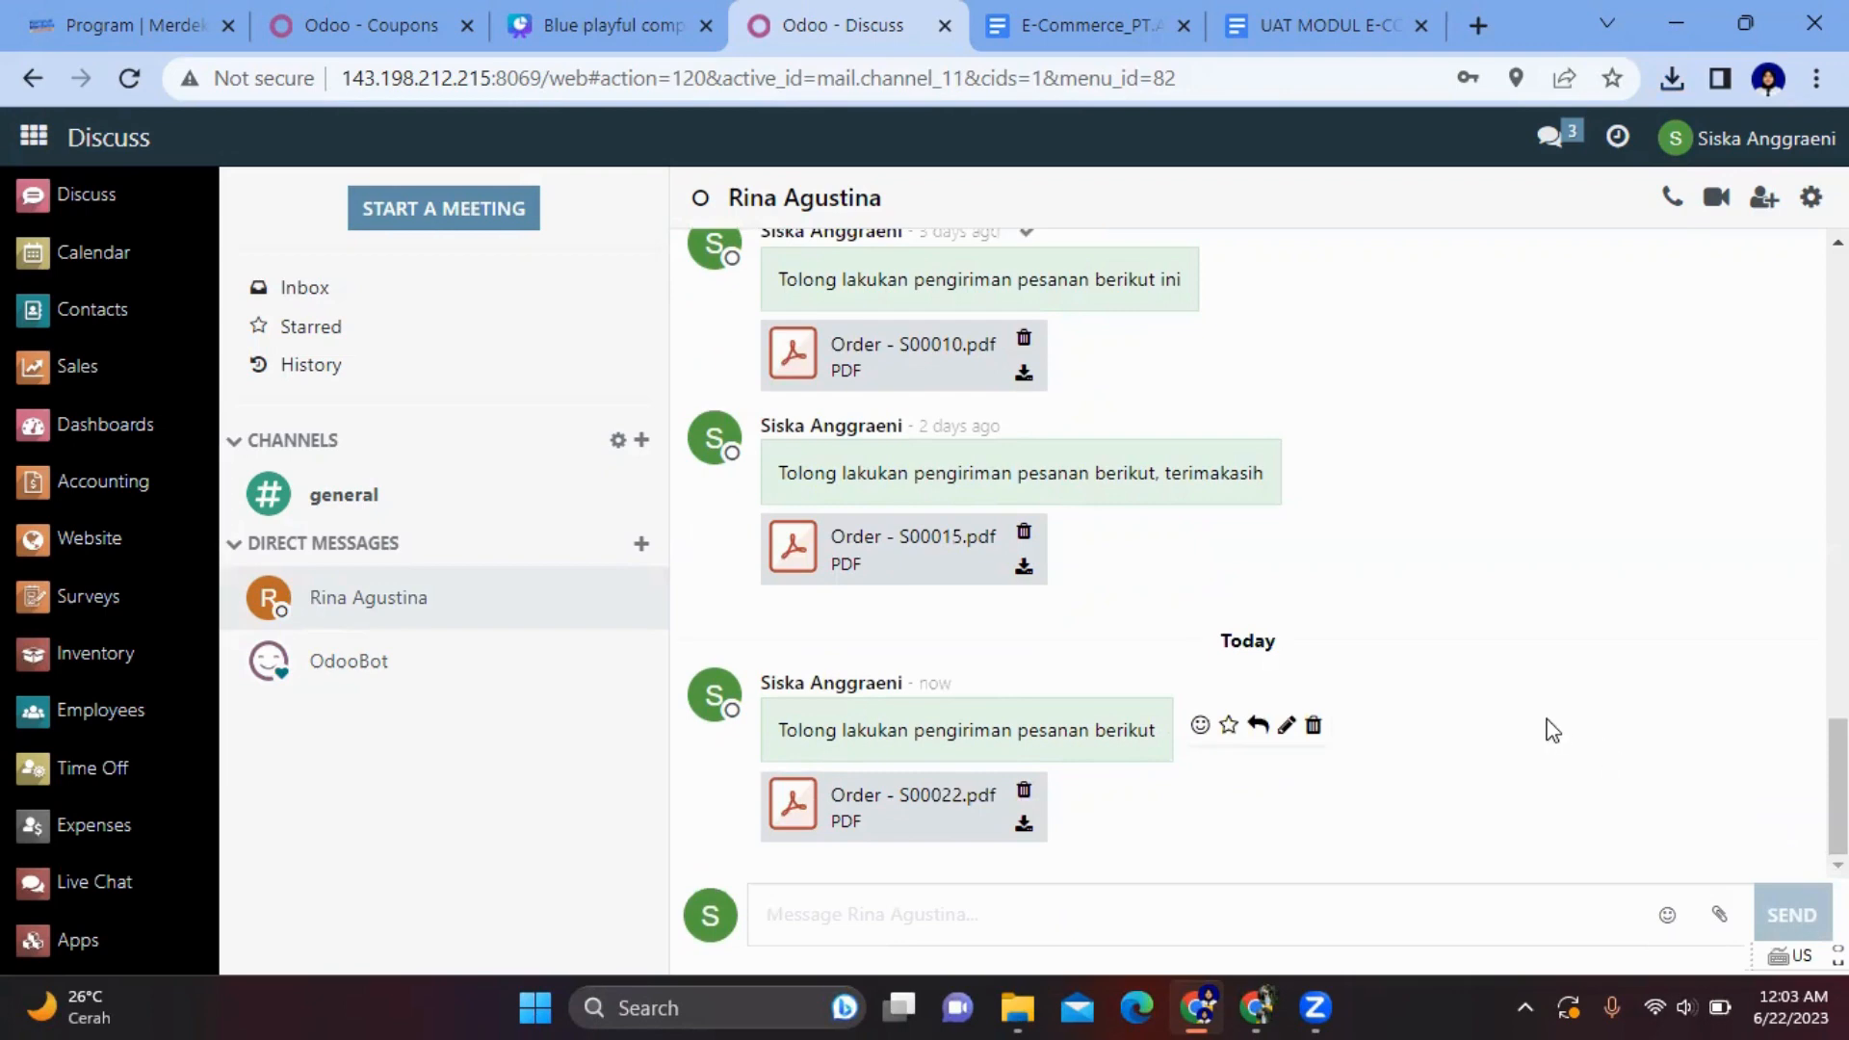
{"action": "mouse_move", "coordinate": [1226, 280]}
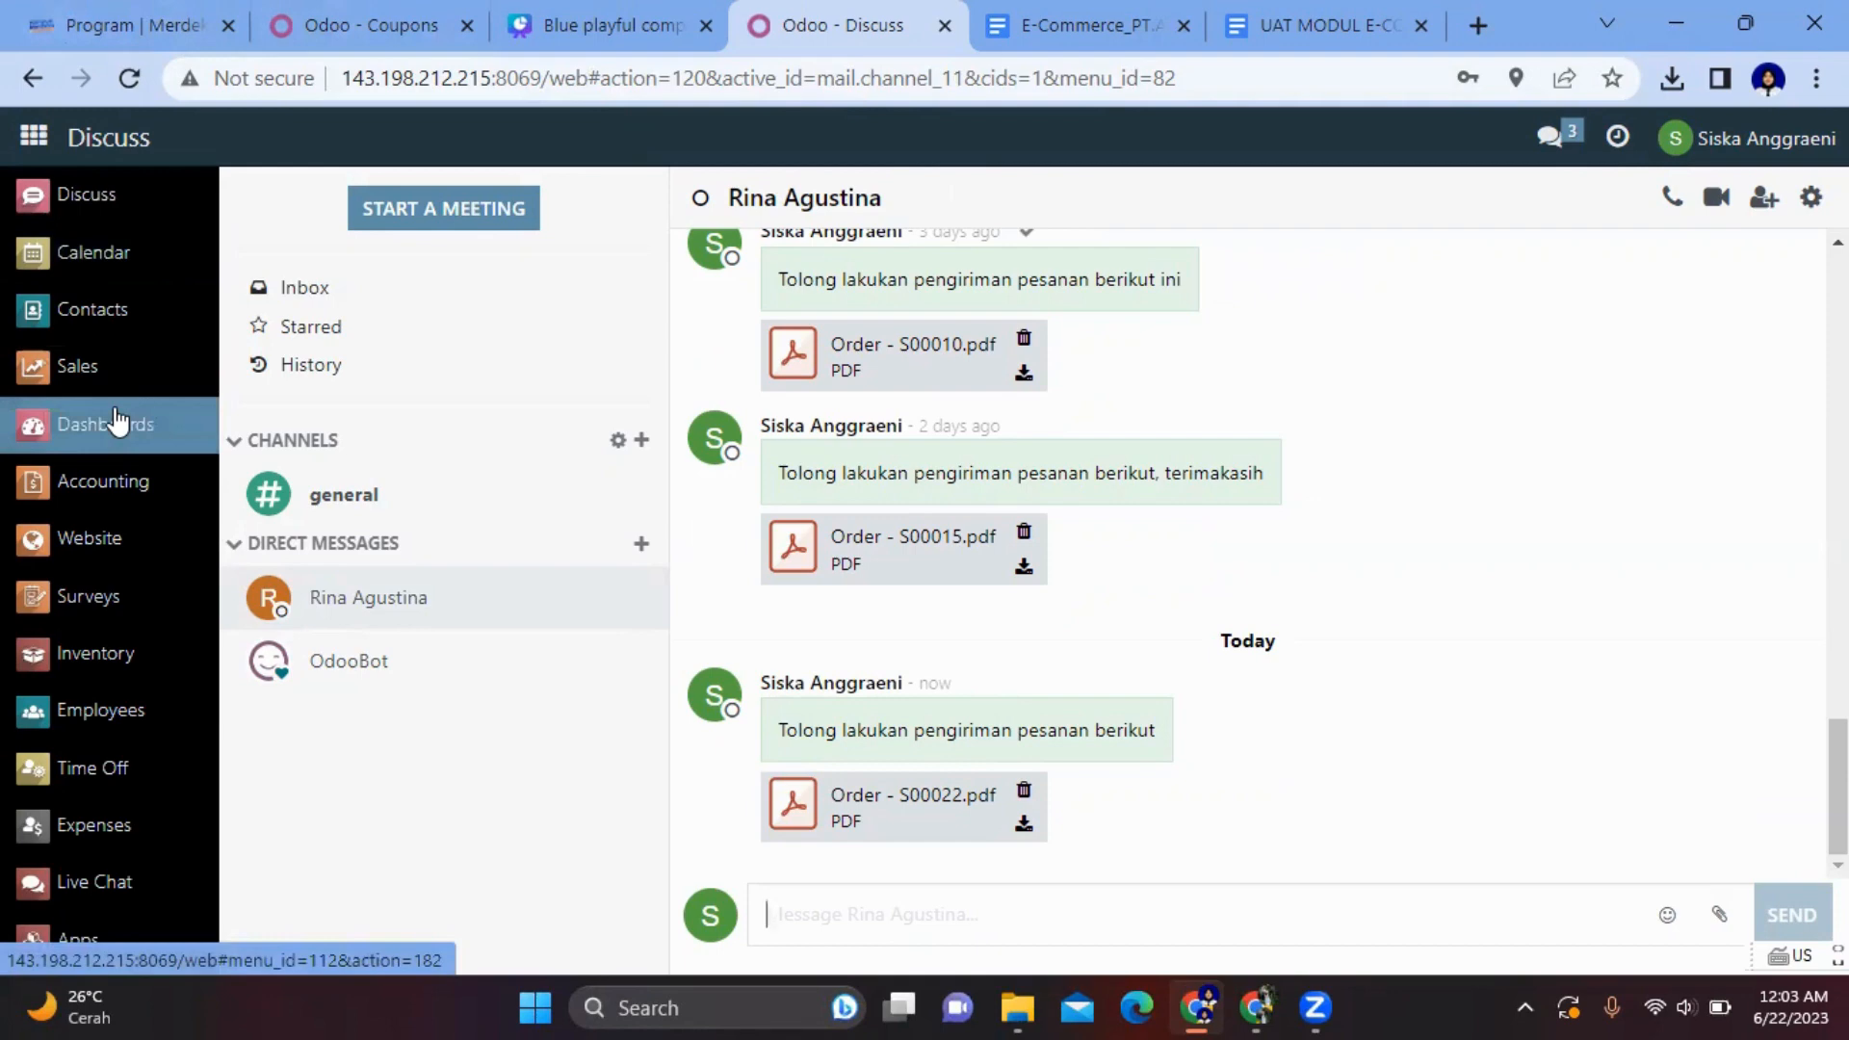
- Log out and sign back in as administrator with the saved e-mail and password
{"action": "left_click", "coordinate": [1709, 149]}
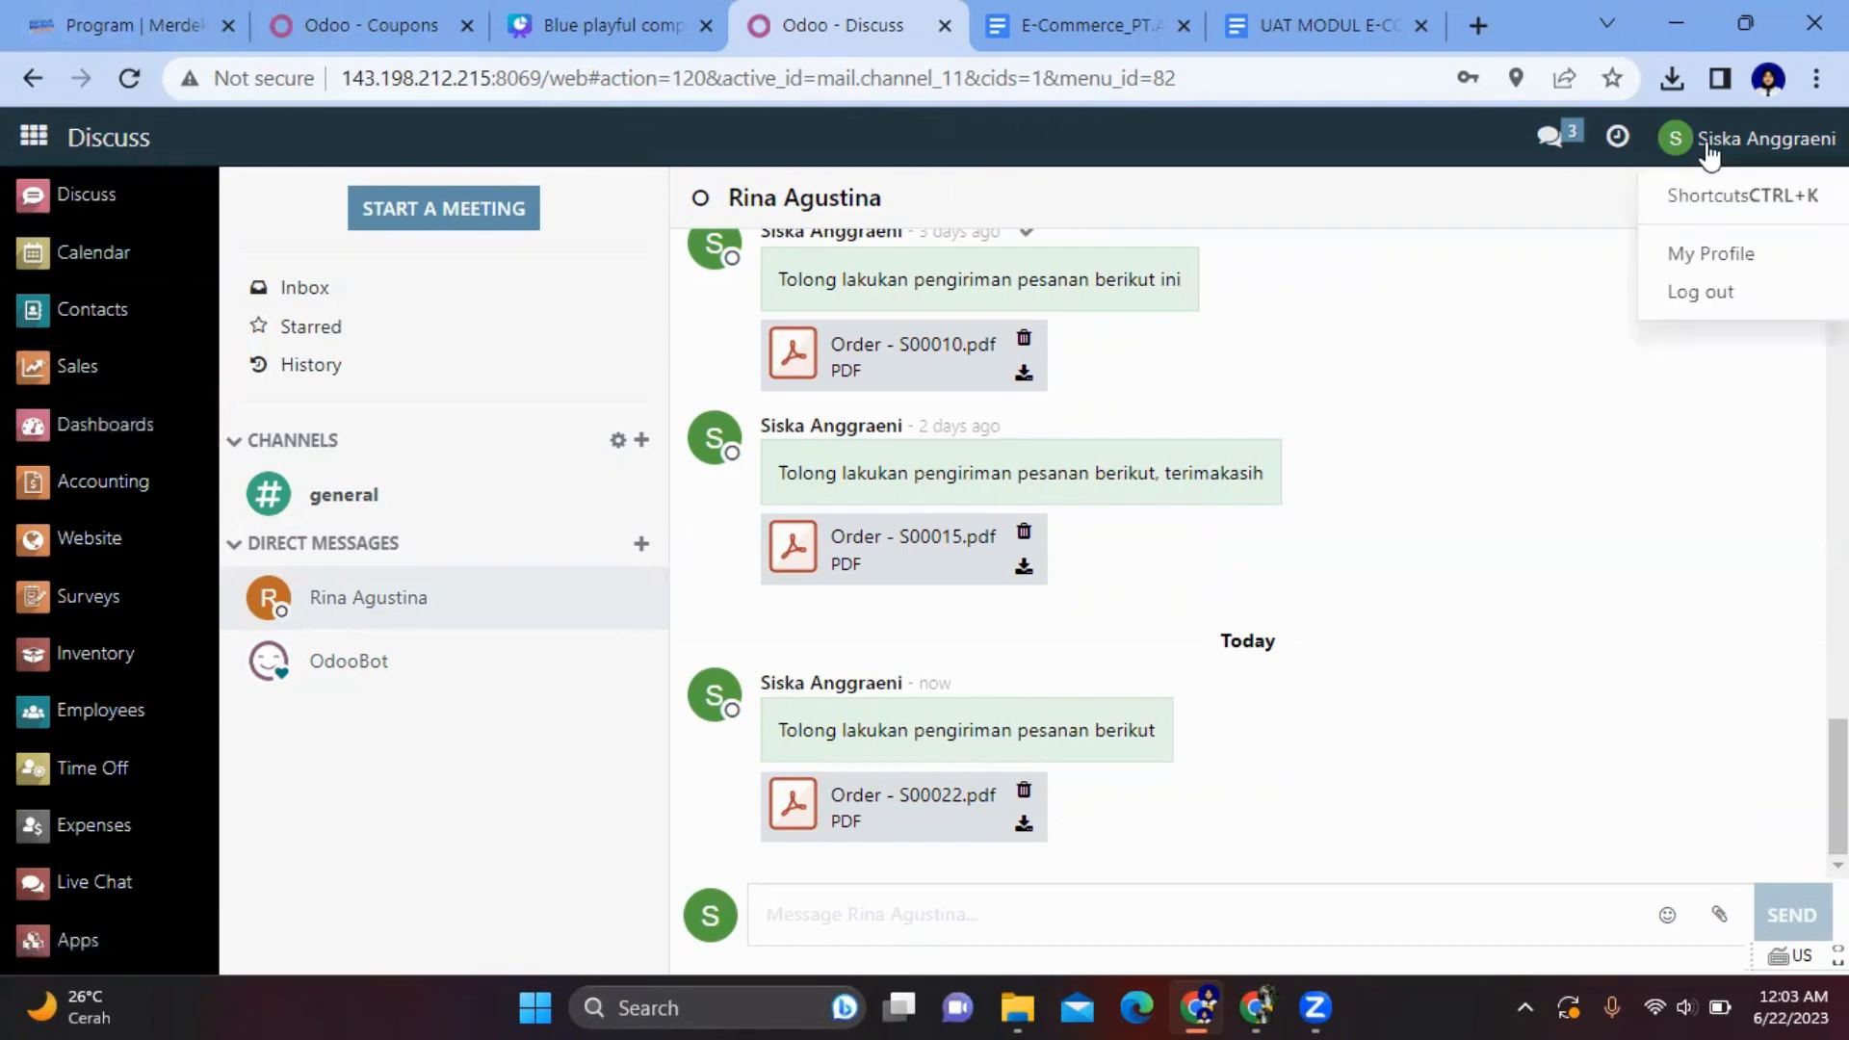
{"action": "left_click", "coordinate": [1700, 296]}
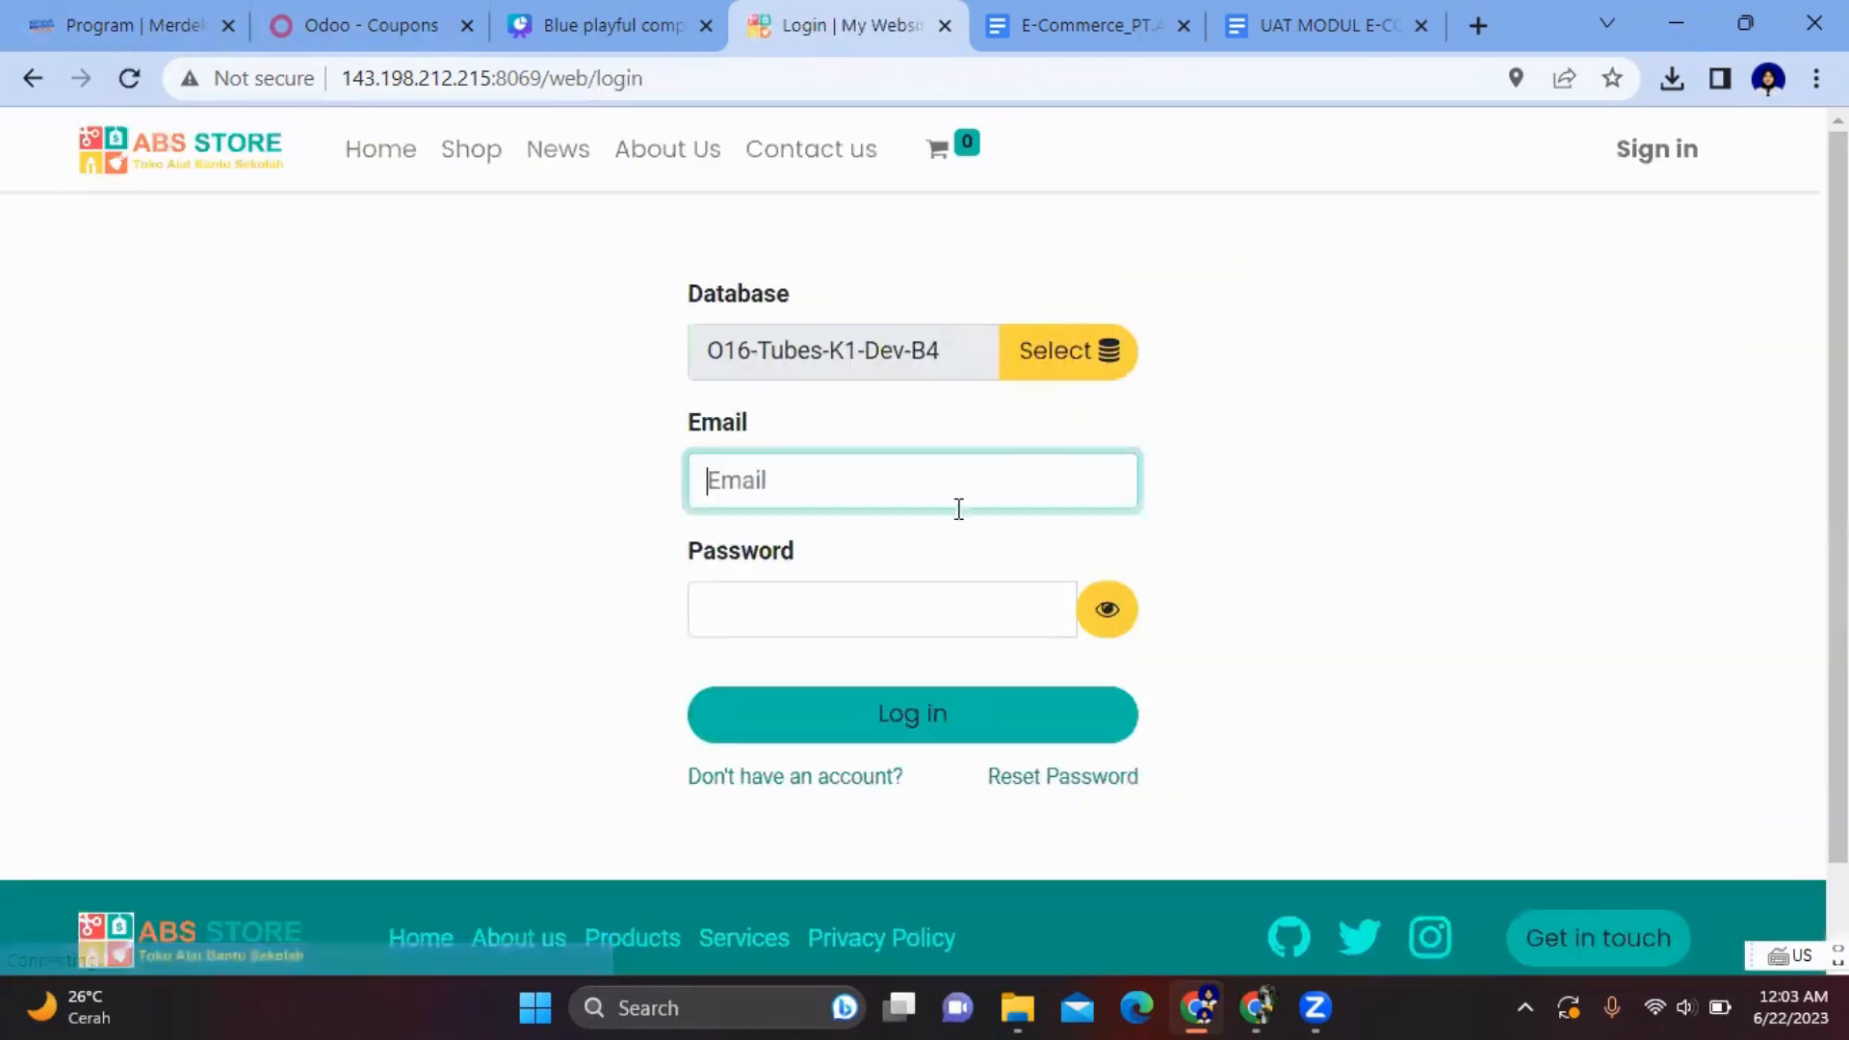
{"action": "left_click", "coordinate": [910, 481]}
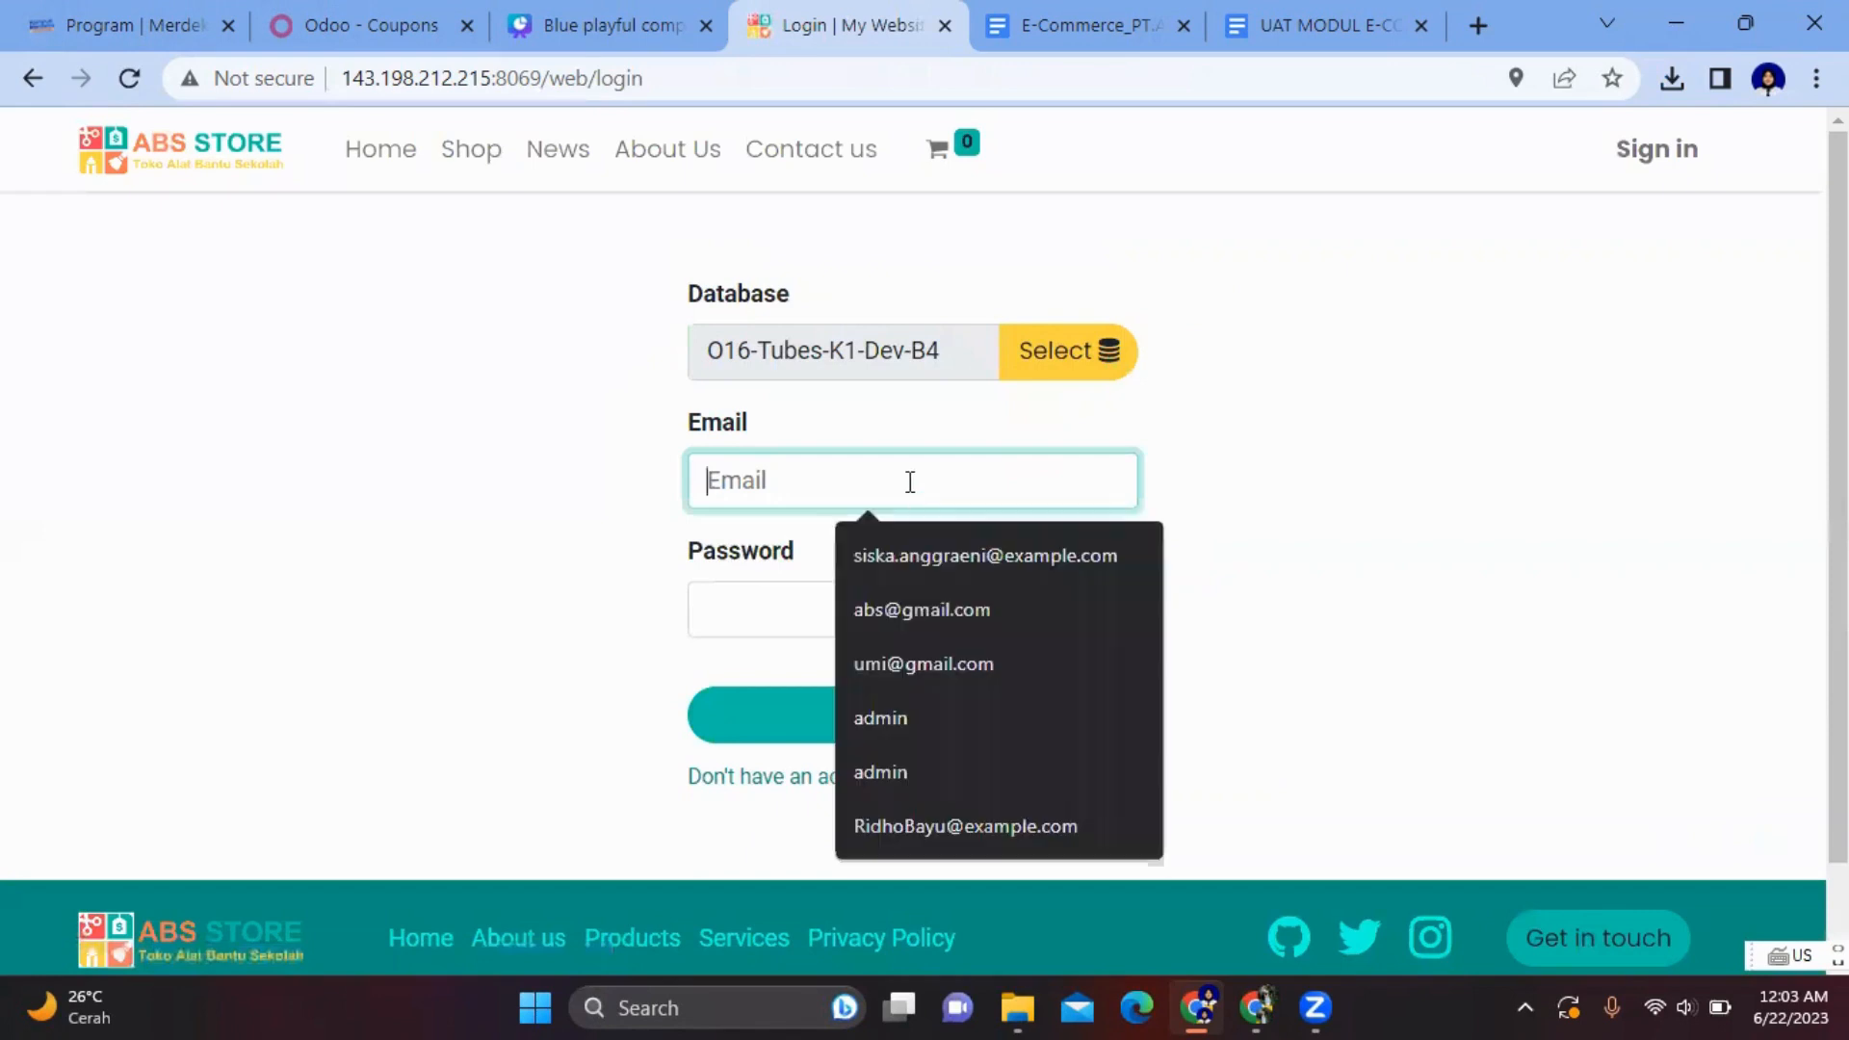
{"action": "left_click", "coordinate": [944, 609]}
{"action": "left_click", "coordinate": [830, 627]}
{"action": "type", "text": "12"}
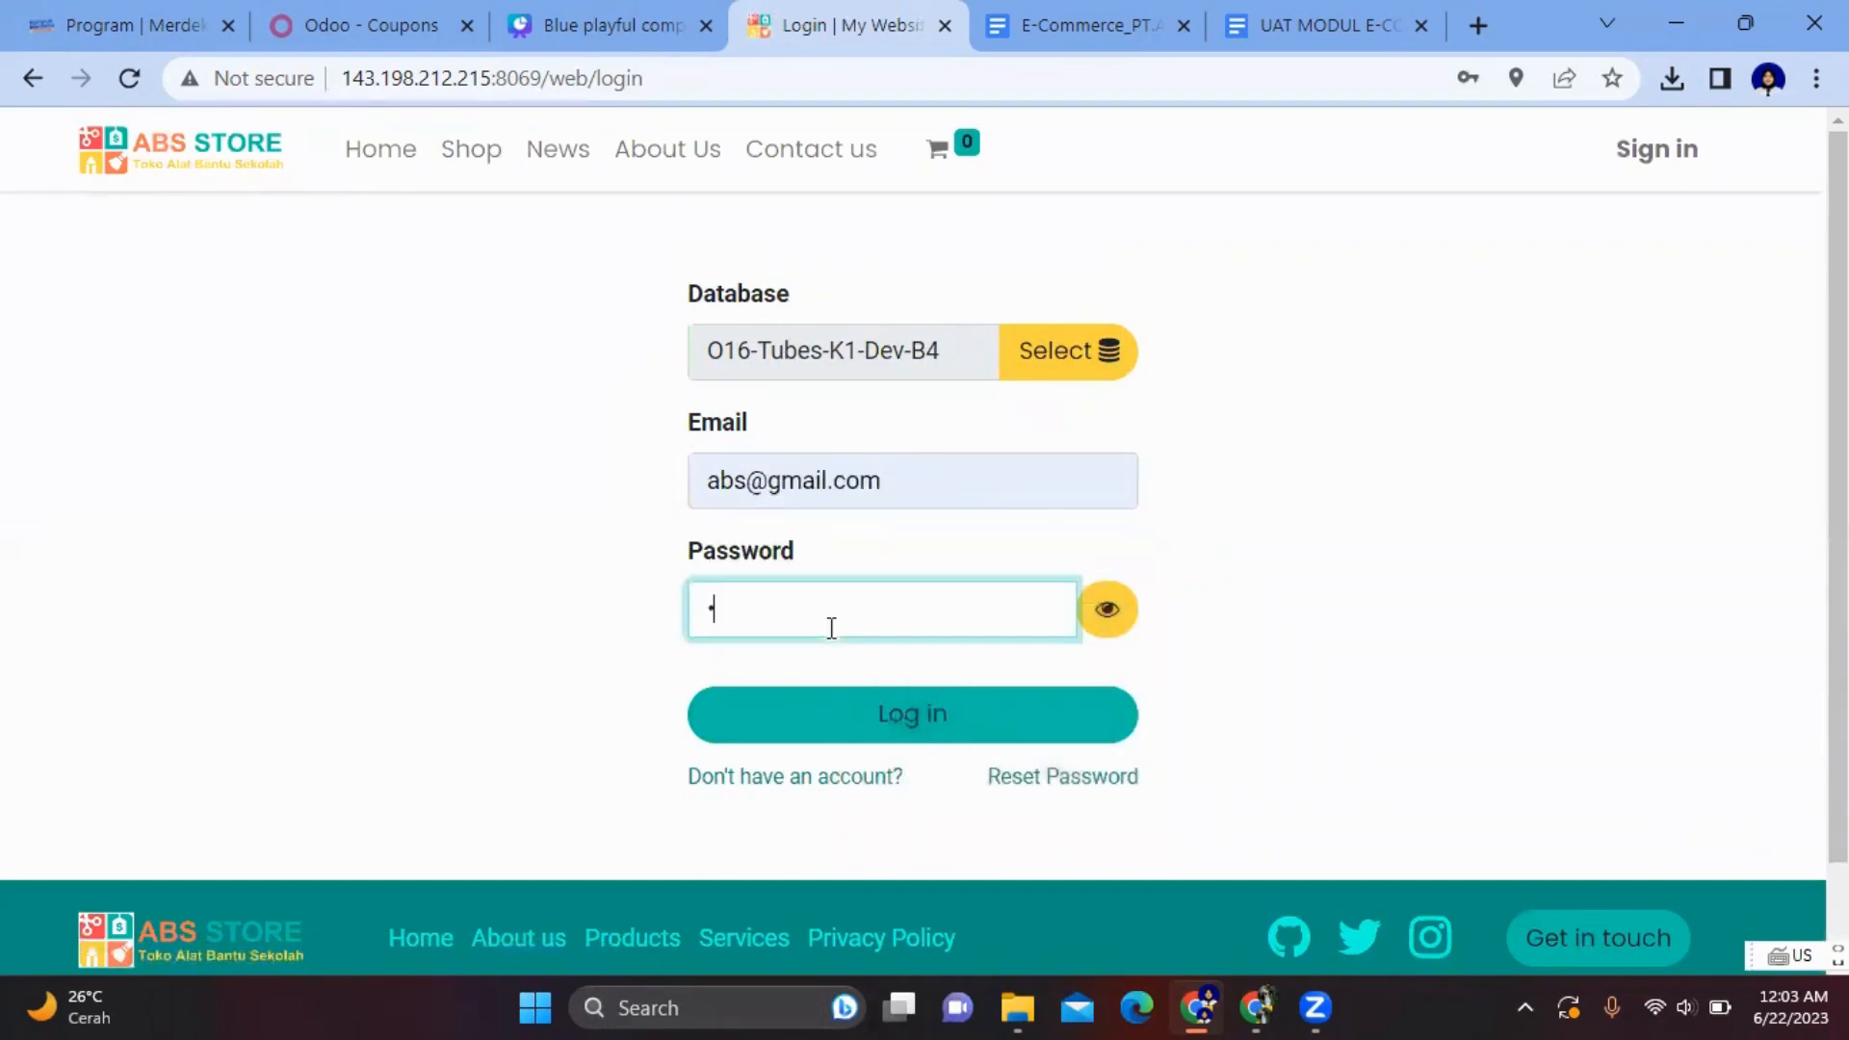
{"action": "type", "text": "345678"}
{"action": "key", "text": "Return"}
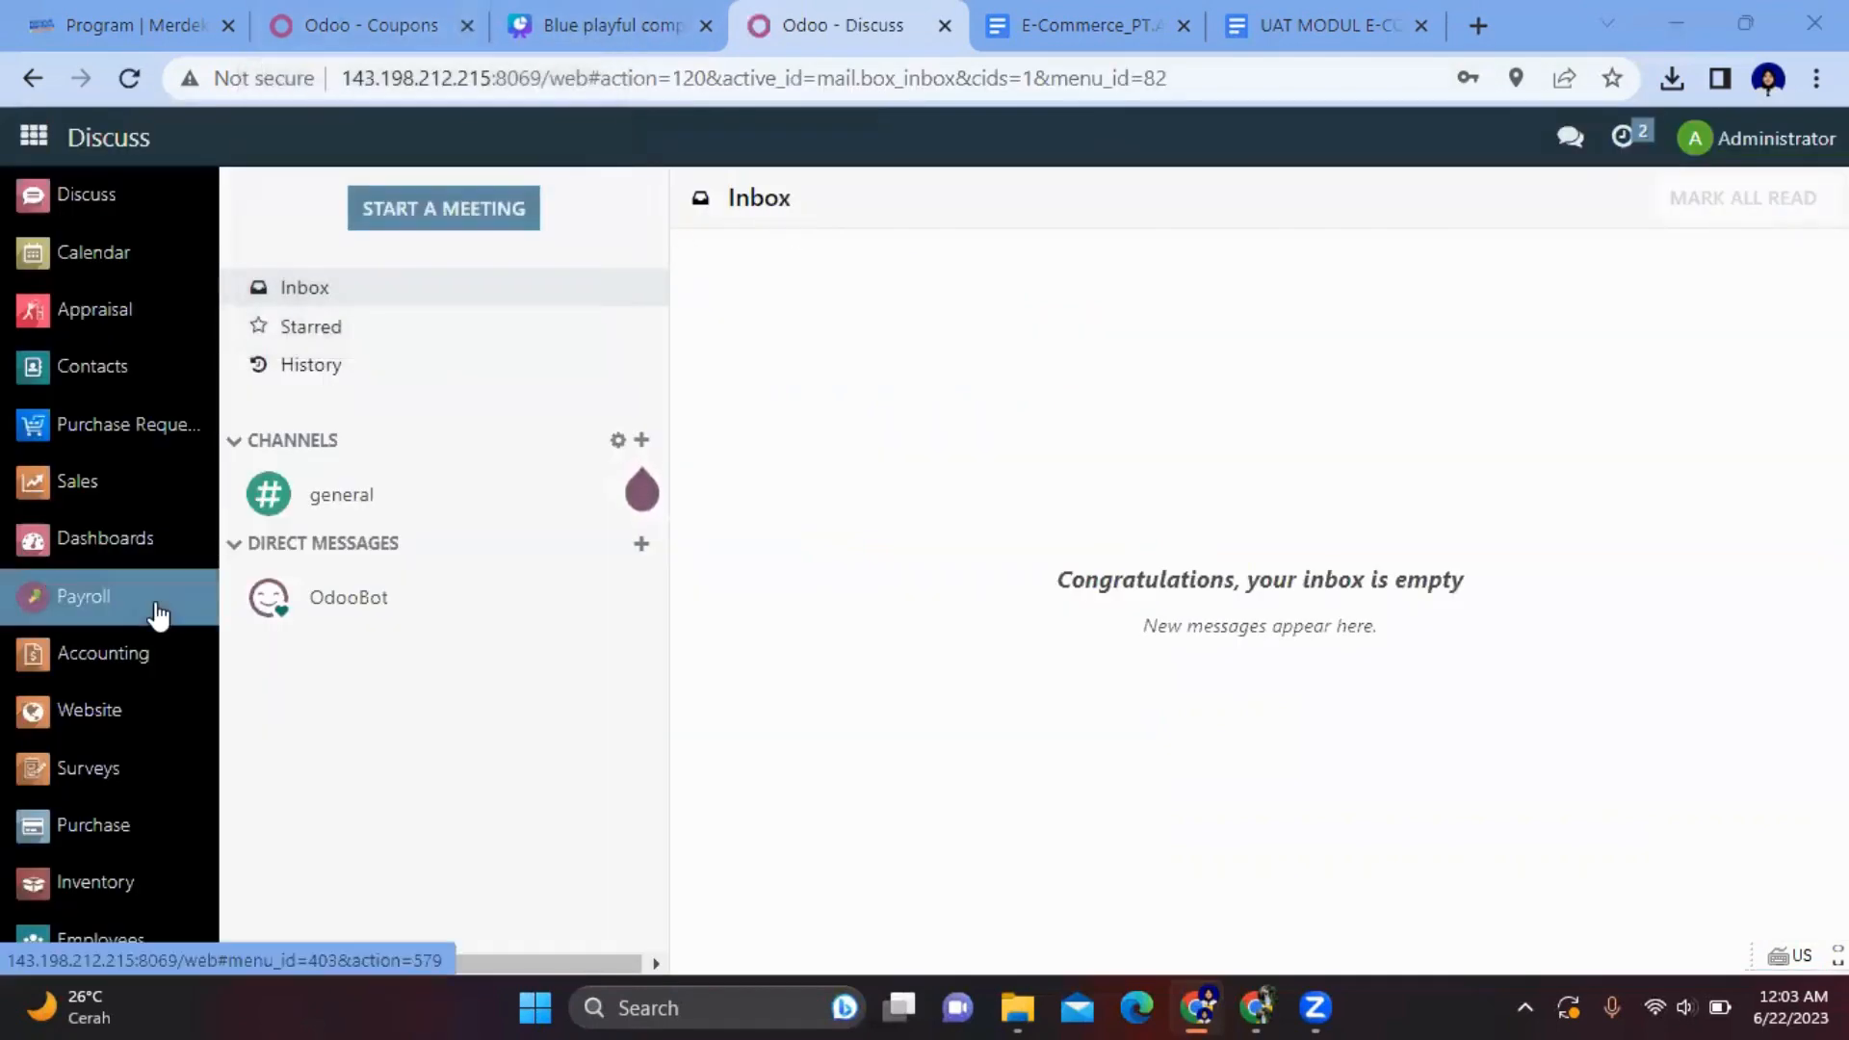
- Clear the Apps filter and show the 38 modules in the Website category
{"action": "scroll", "coordinate": [153, 610], "scroll_direction": "down", "scroll_amount": 3}
{"action": "left_click", "coordinate": [57, 895]}
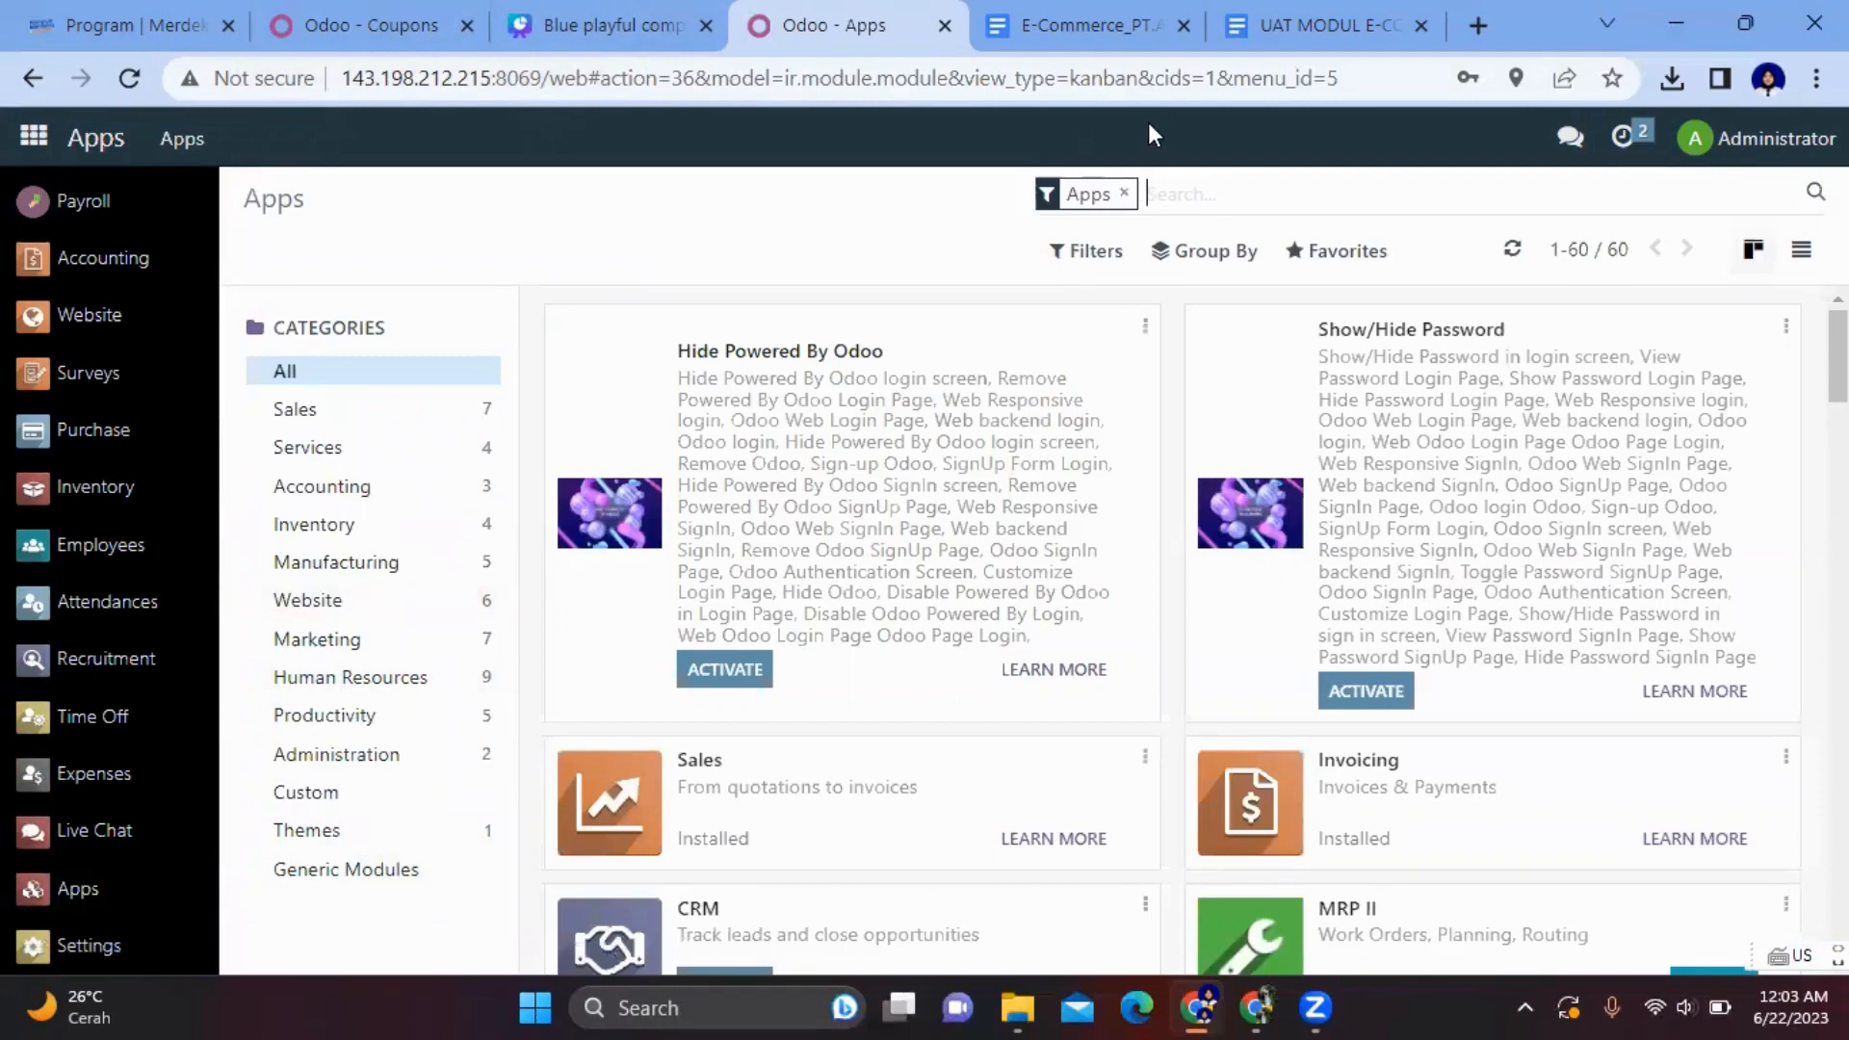
{"action": "key", "text": "BackSpace"}
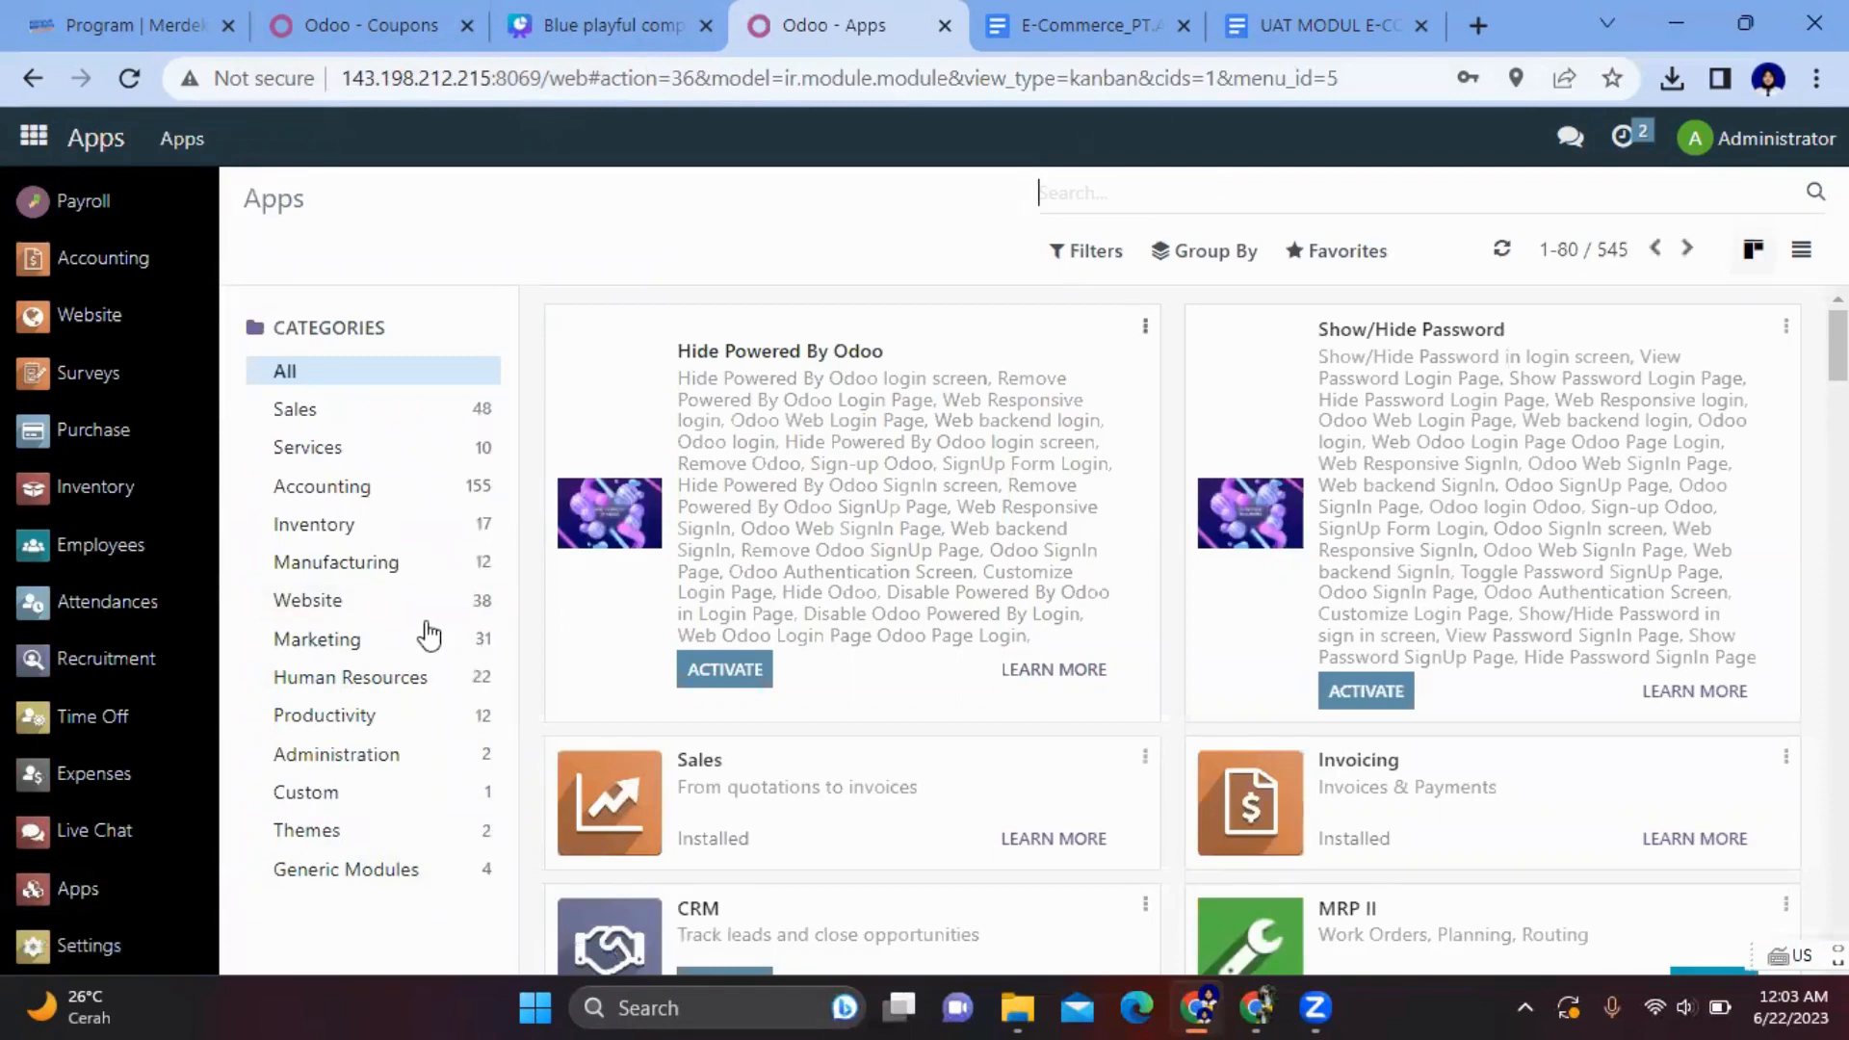
{"action": "left_click", "coordinate": [349, 602]}
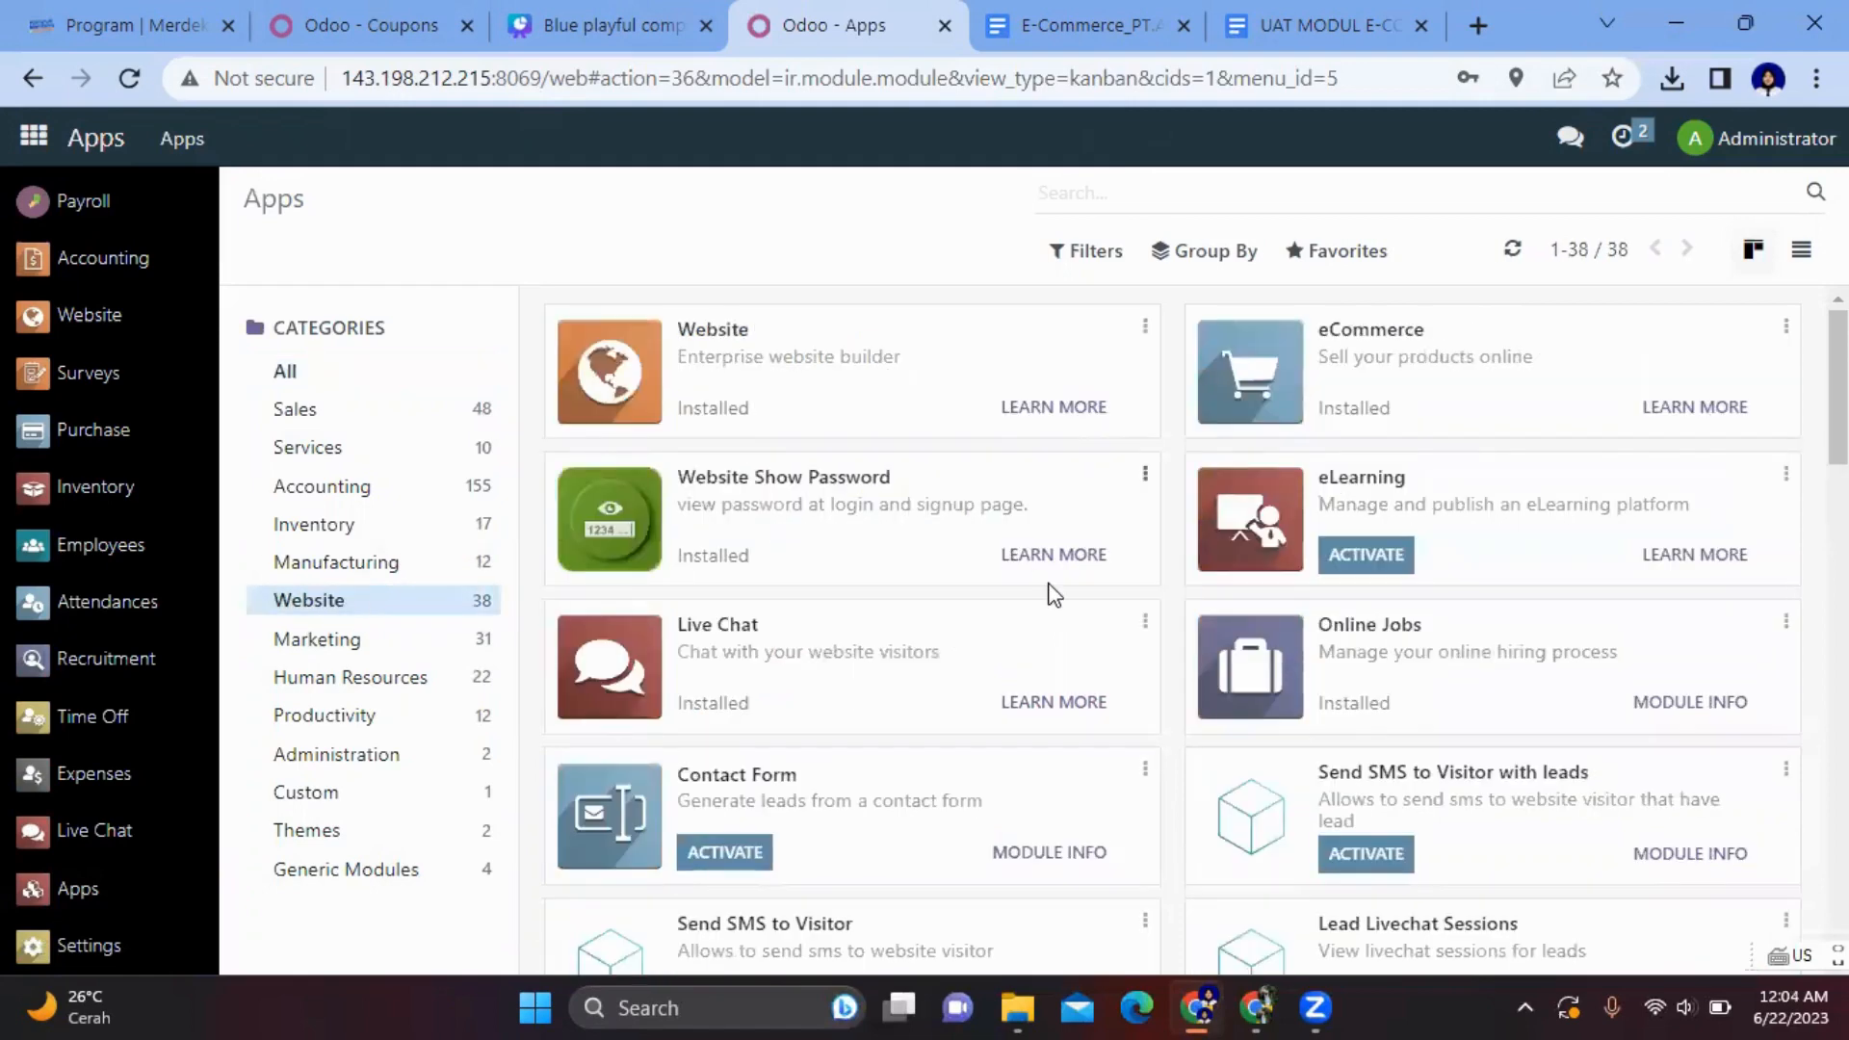
- Scroll through the Website modules, including installed eCommerce Delivery and Shopper's Wishlist
{"action": "scroll", "coordinate": [1052, 592], "scroll_direction": "down", "scroll_amount": 1}
{"action": "scroll", "coordinate": [1054, 594], "scroll_direction": "up", "scroll_amount": 1}
{"action": "scroll", "coordinate": [1051, 592], "scroll_direction": "down", "scroll_amount": 1}
{"action": "scroll", "coordinate": [1049, 591], "scroll_direction": "up", "scroll_amount": 1}
{"action": "scroll", "coordinate": [979, 655], "scroll_direction": "down", "scroll_amount": 2}
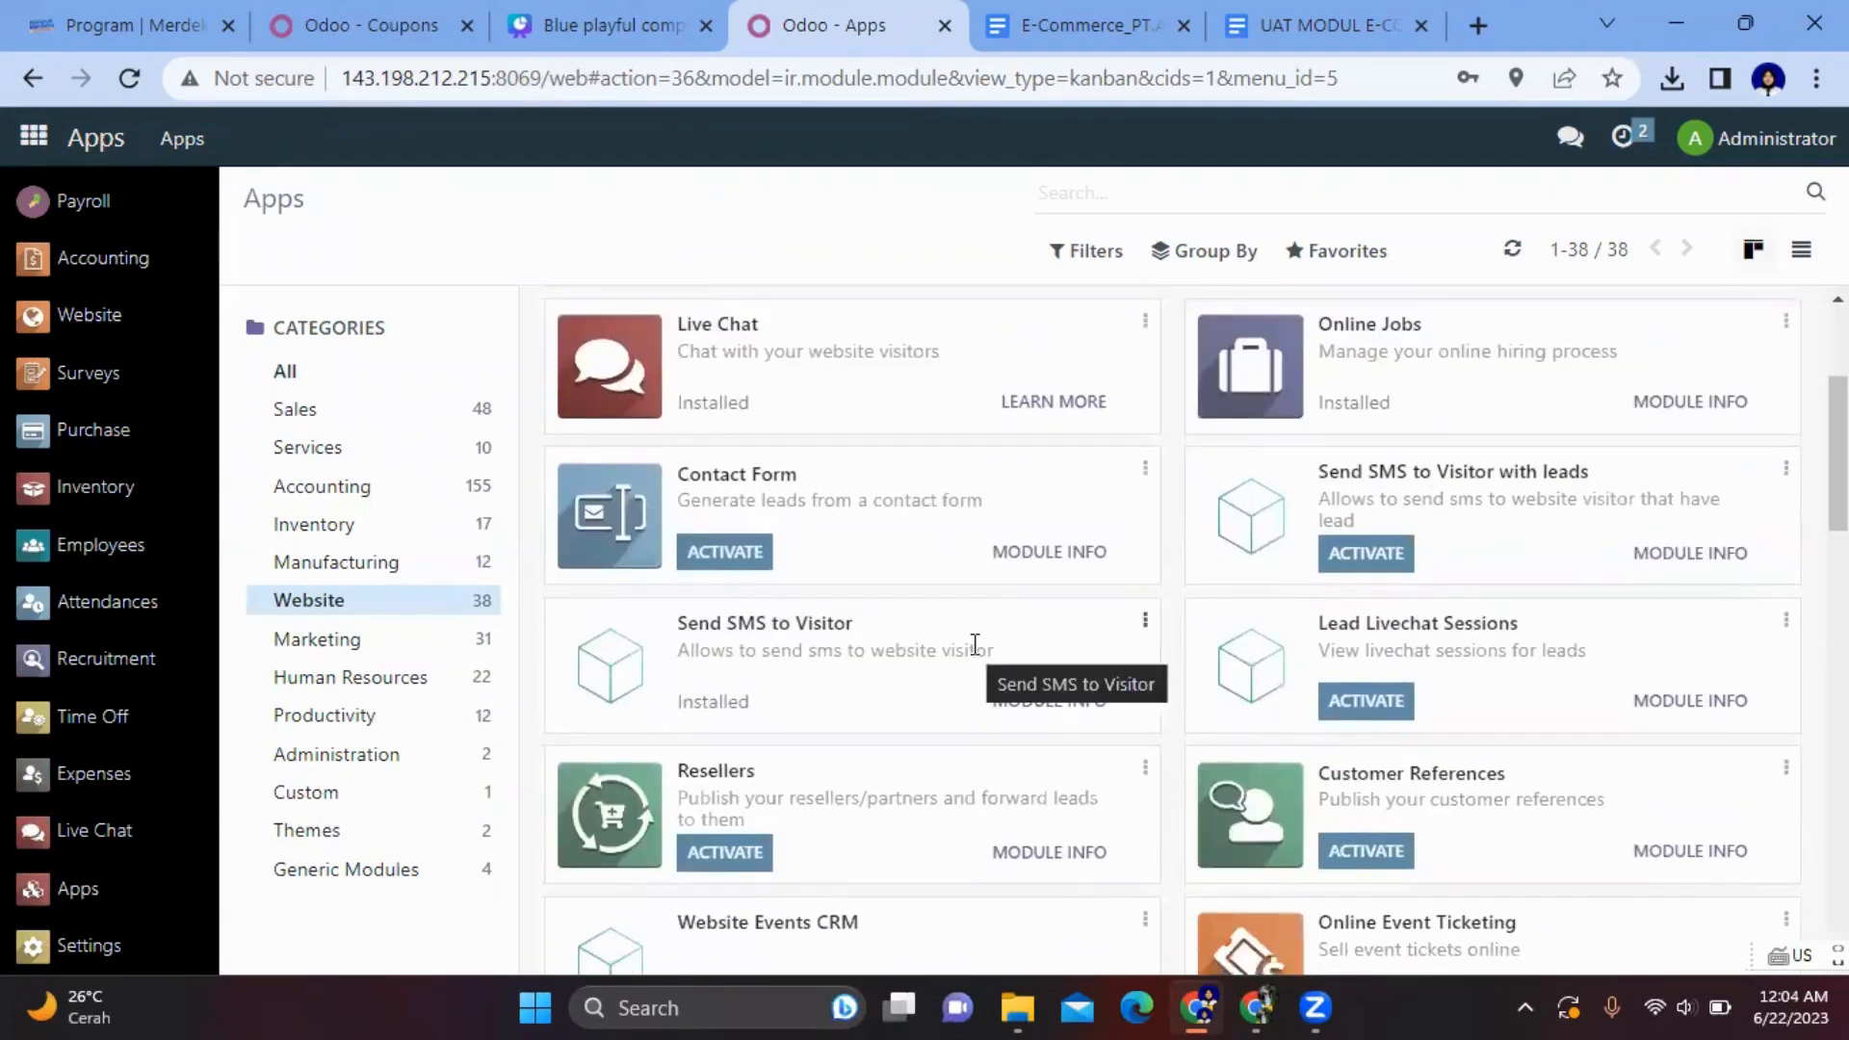
{"action": "scroll", "coordinate": [976, 644], "scroll_direction": "down", "scroll_amount": 1}
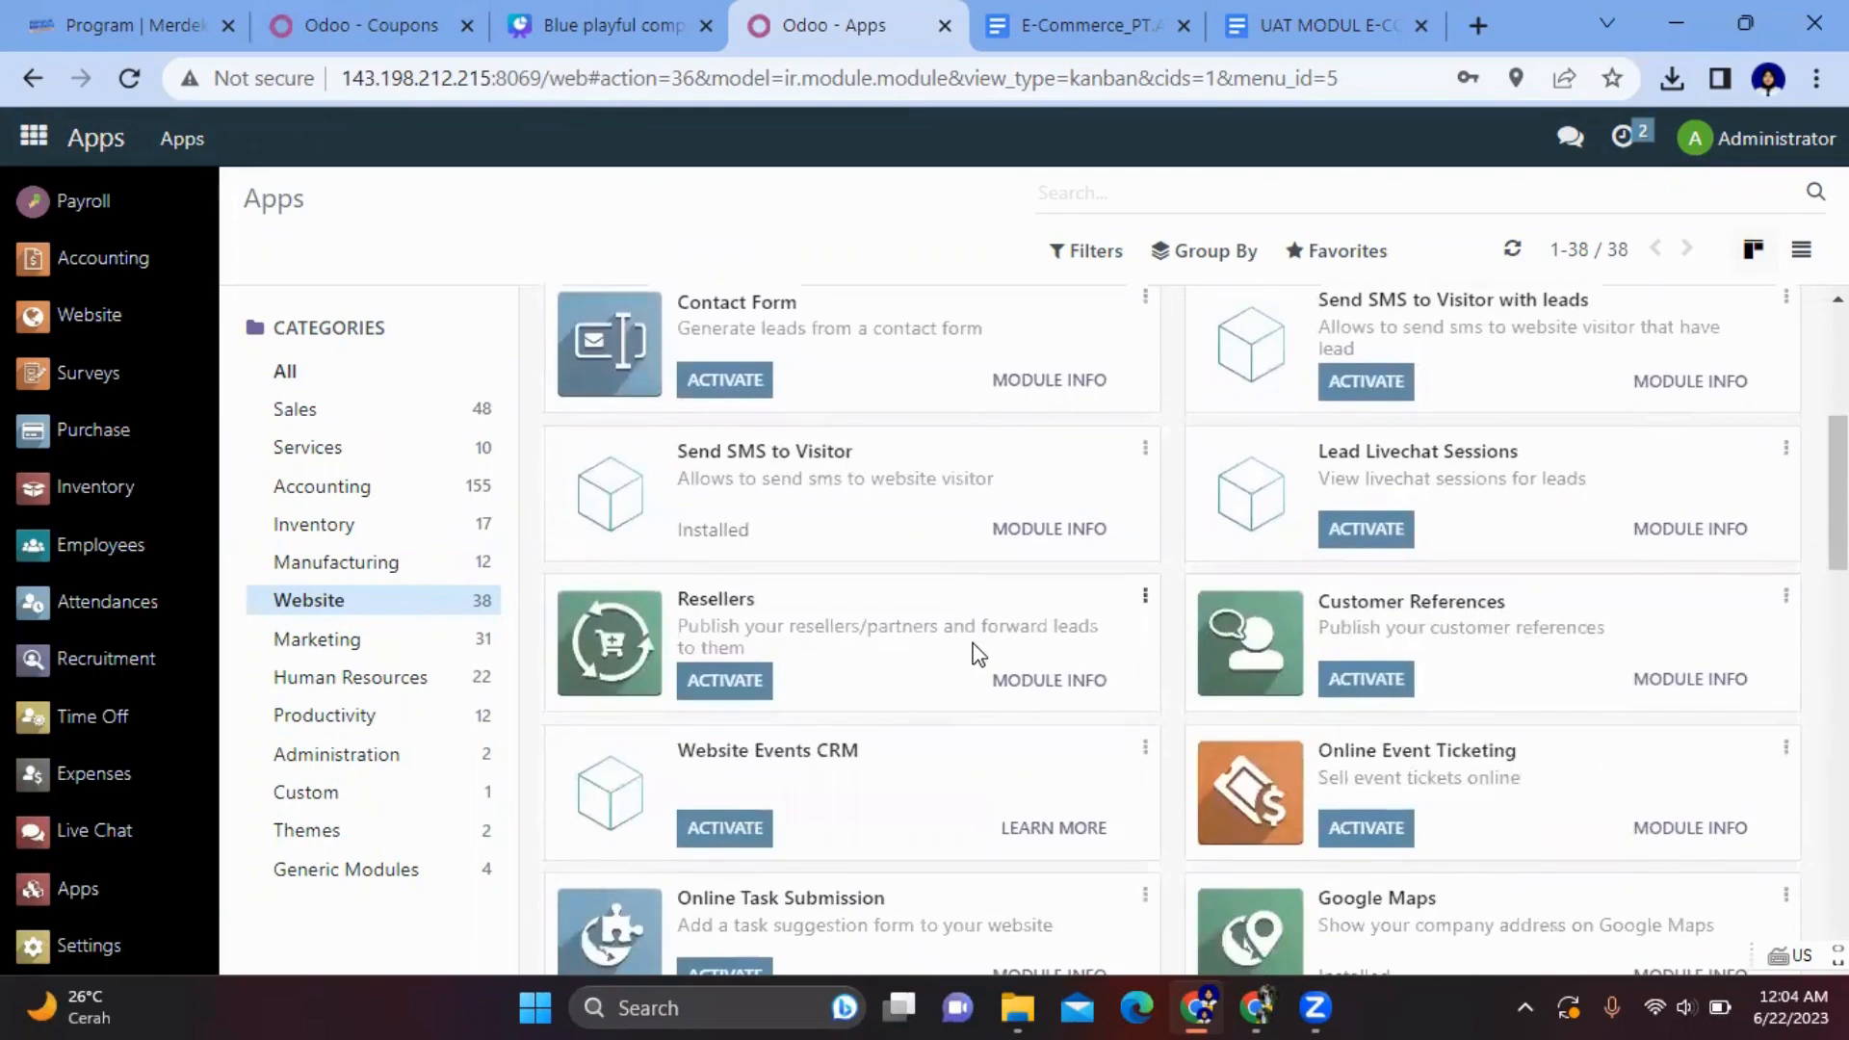
{"action": "scroll", "coordinate": [974, 645], "scroll_direction": "down", "scroll_amount": 2}
{"action": "scroll", "coordinate": [977, 650], "scroll_direction": "down", "scroll_amount": 2}
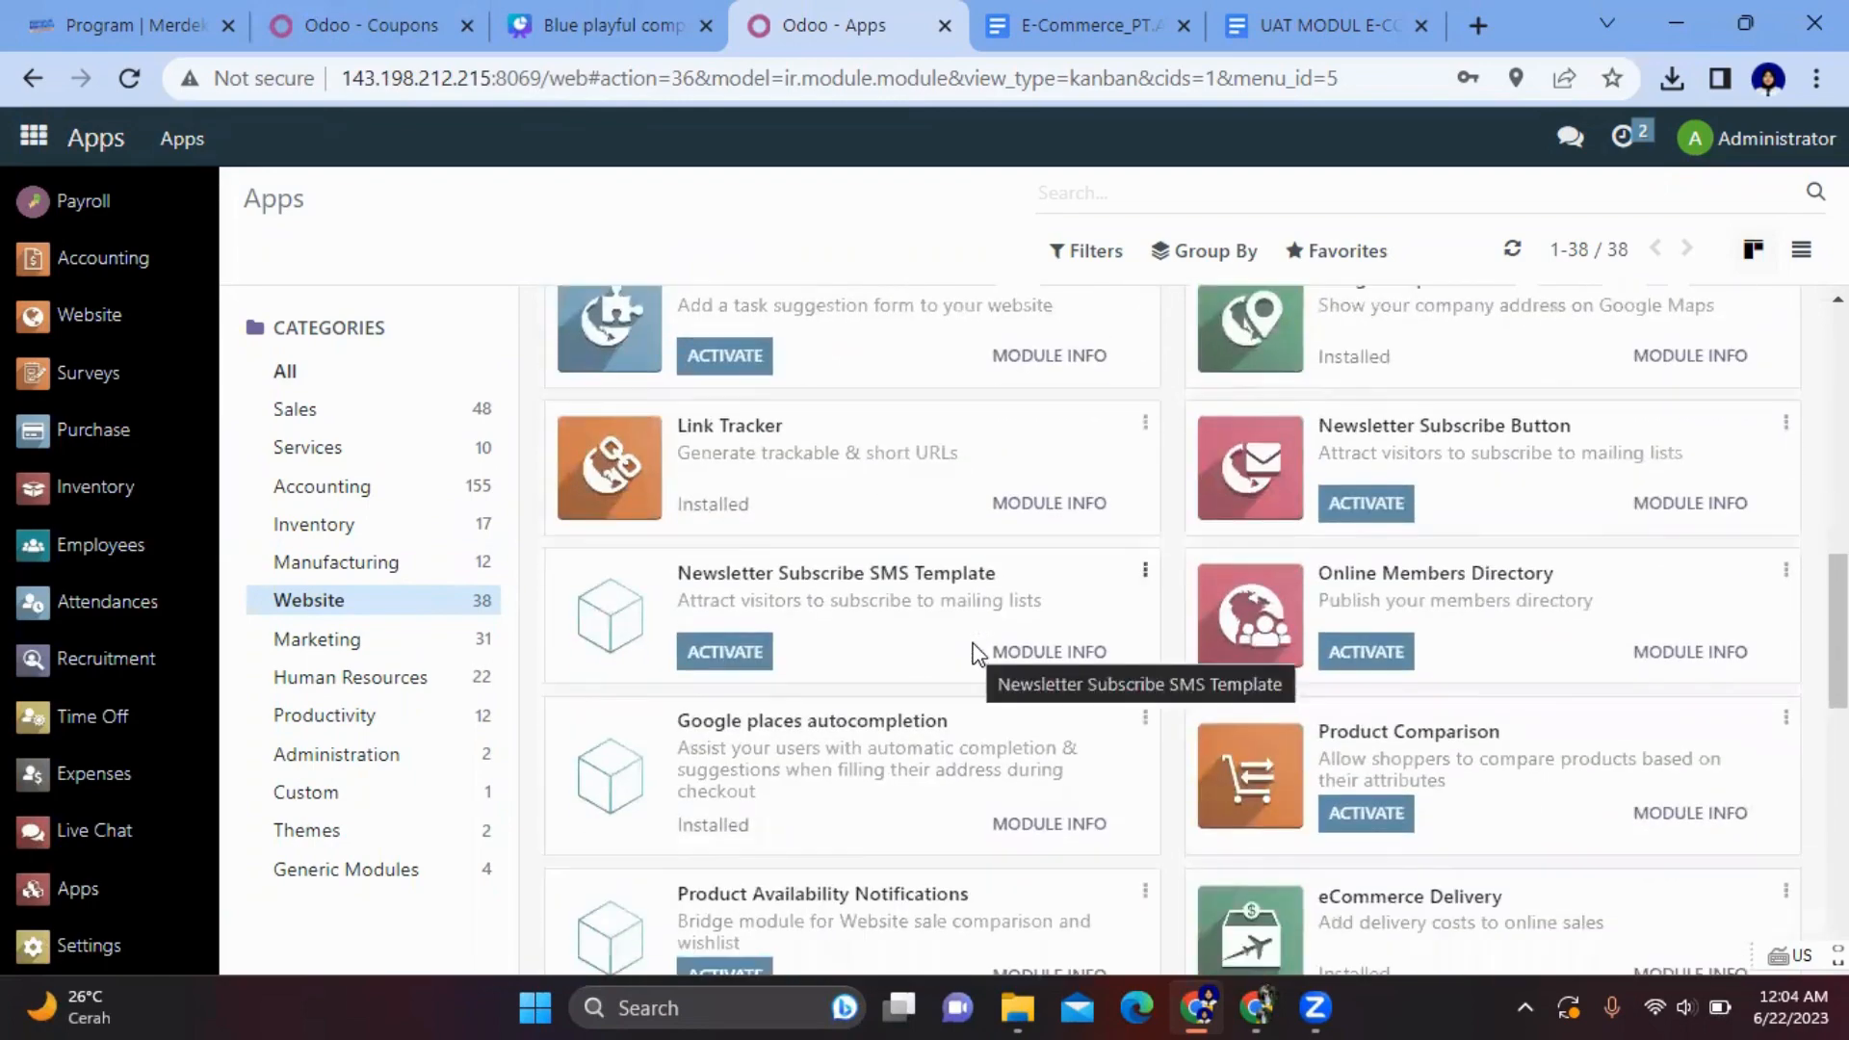
{"action": "scroll", "coordinate": [978, 648], "scroll_direction": "up", "scroll_amount": 2}
{"action": "scroll", "coordinate": [1435, 555], "scroll_direction": "down", "scroll_amount": 4}
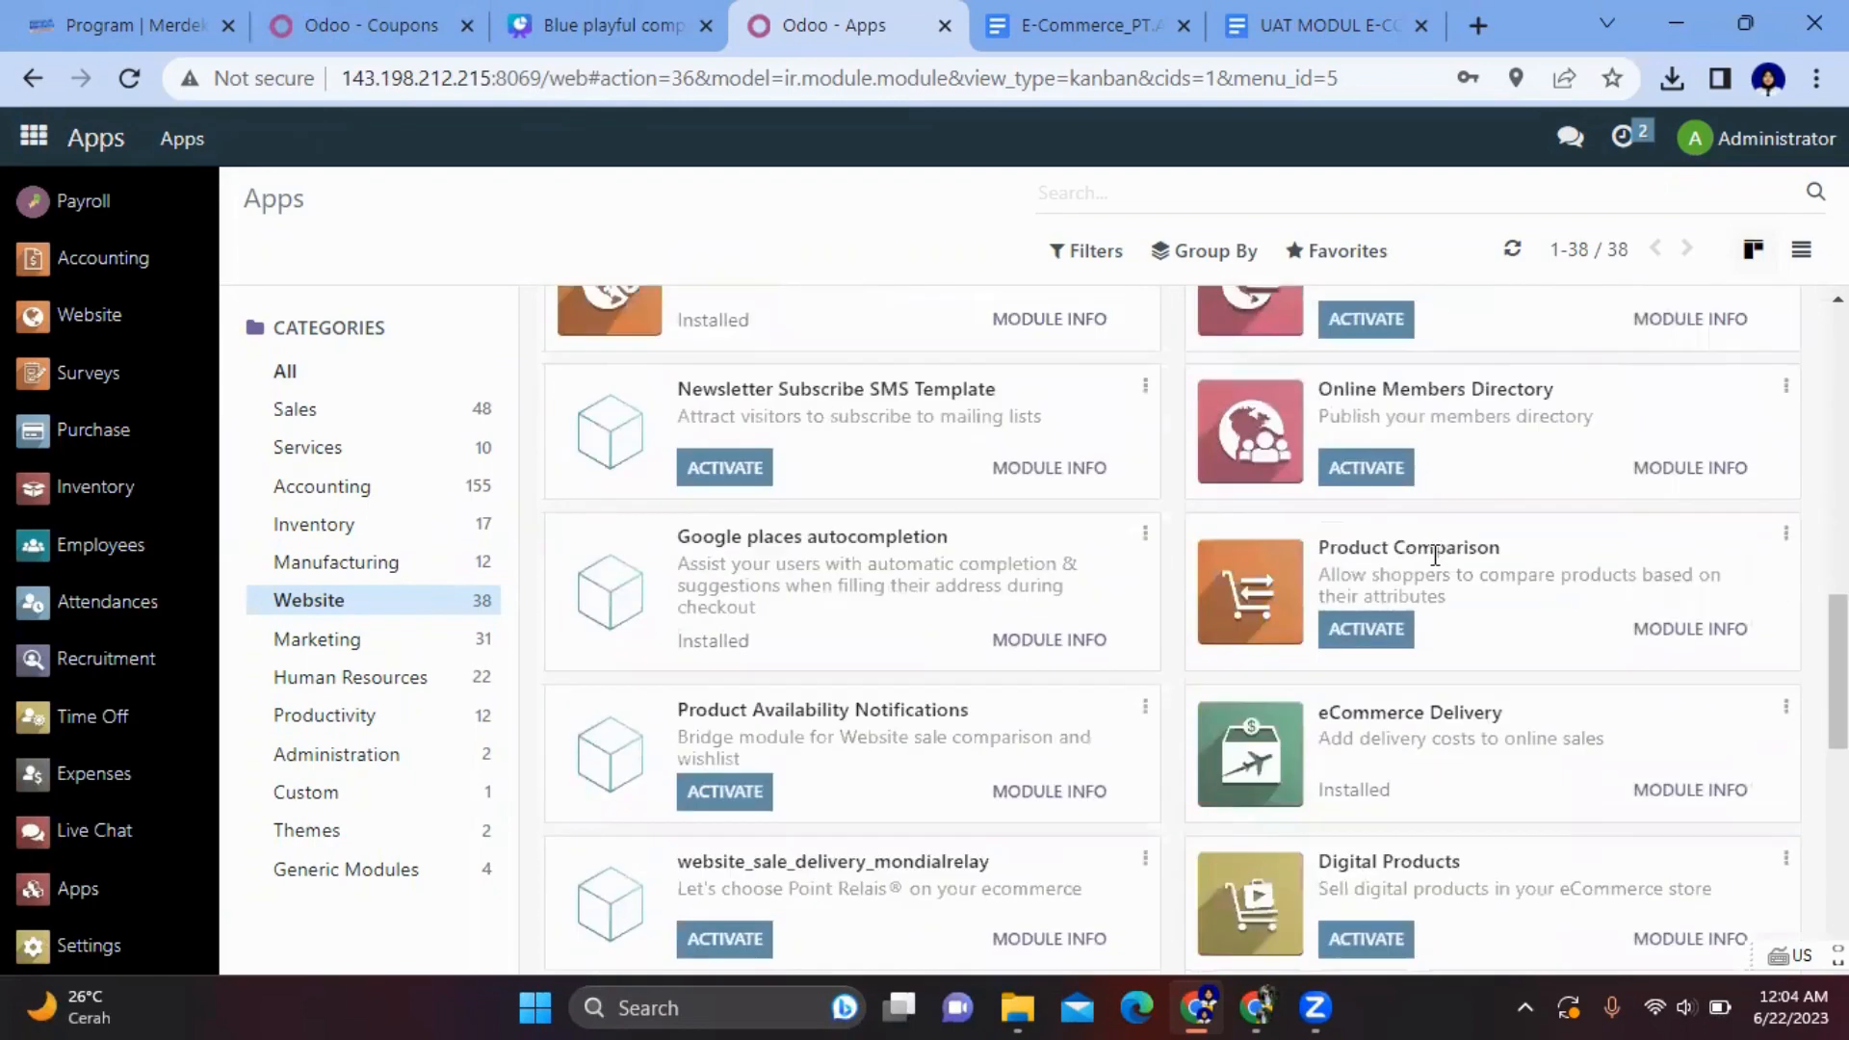
{"action": "scroll", "coordinate": [1437, 564], "scroll_direction": "up", "scroll_amount": 4}
{"action": "scroll", "coordinate": [1437, 568], "scroll_direction": "down", "scroll_amount": 2}
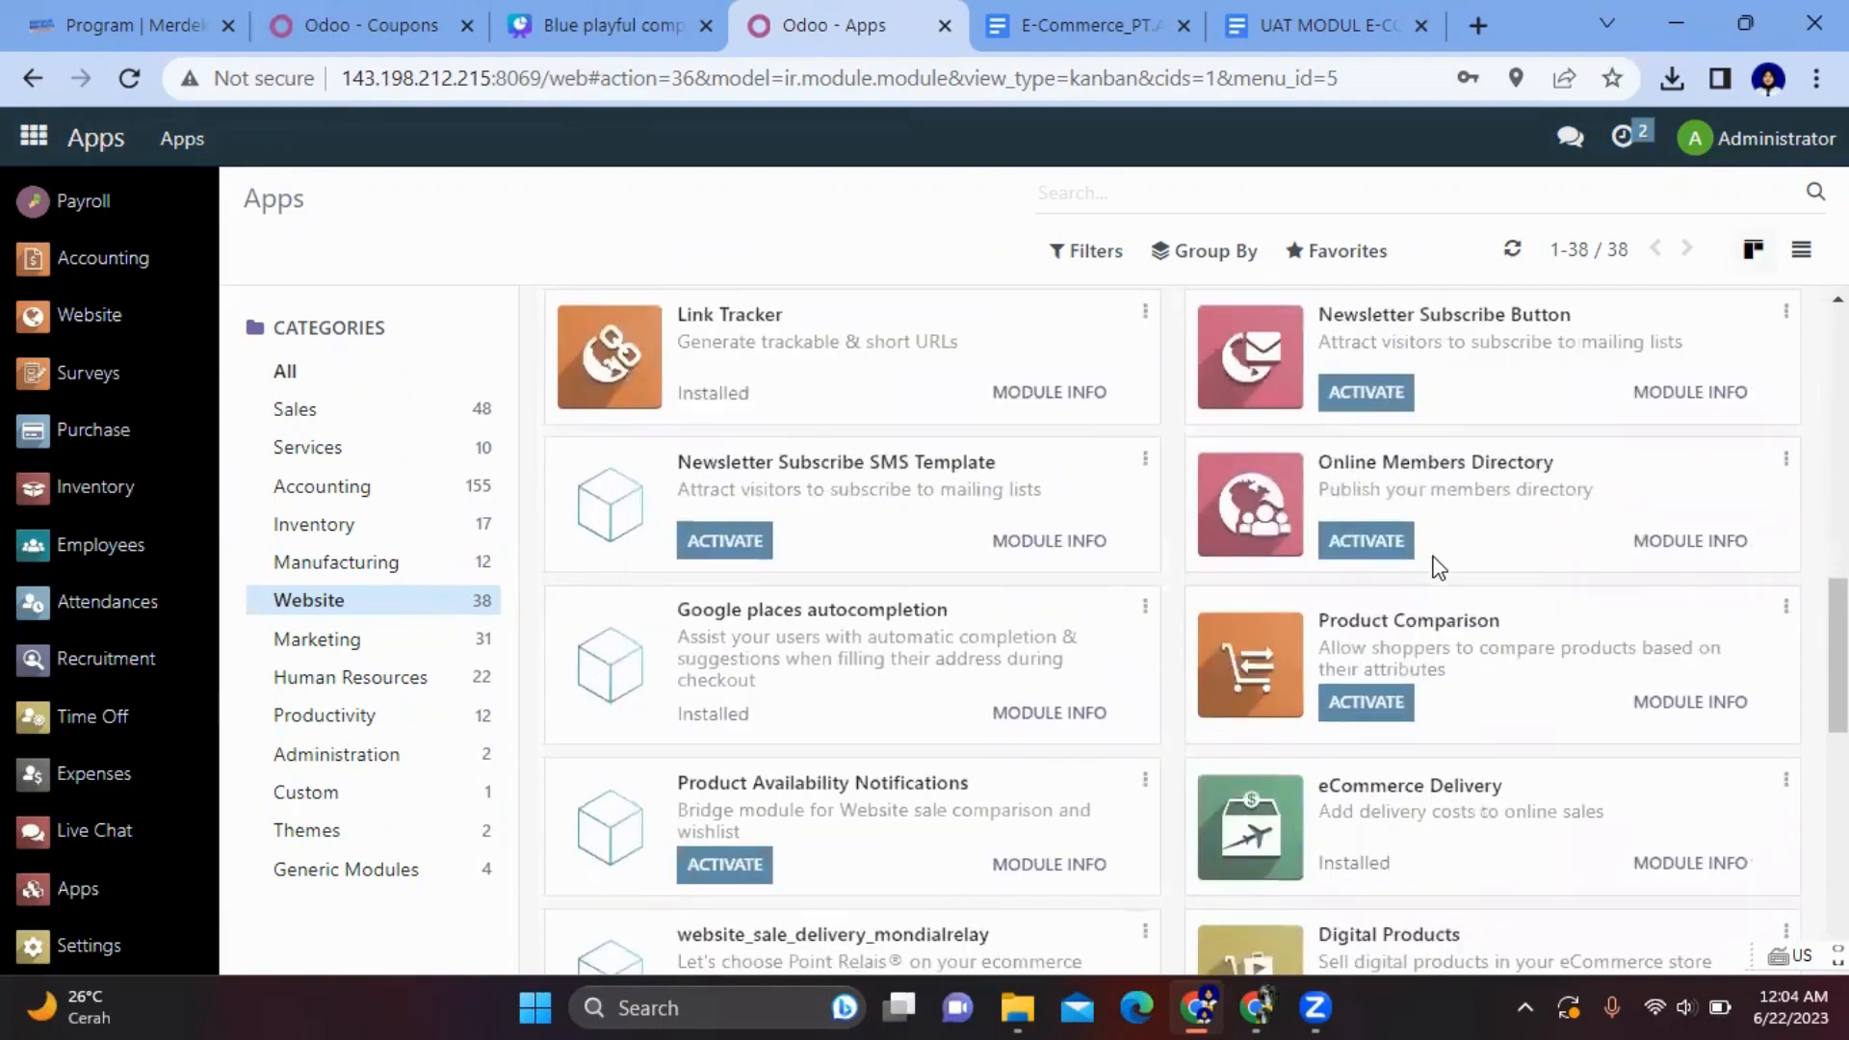
{"action": "scroll", "coordinate": [1438, 568], "scroll_direction": "down", "scroll_amount": 3}
{"action": "scroll", "coordinate": [1438, 568], "scroll_direction": "down", "scroll_amount": 1}
{"action": "scroll", "coordinate": [1444, 566], "scroll_direction": "up", "scroll_amount": 1}
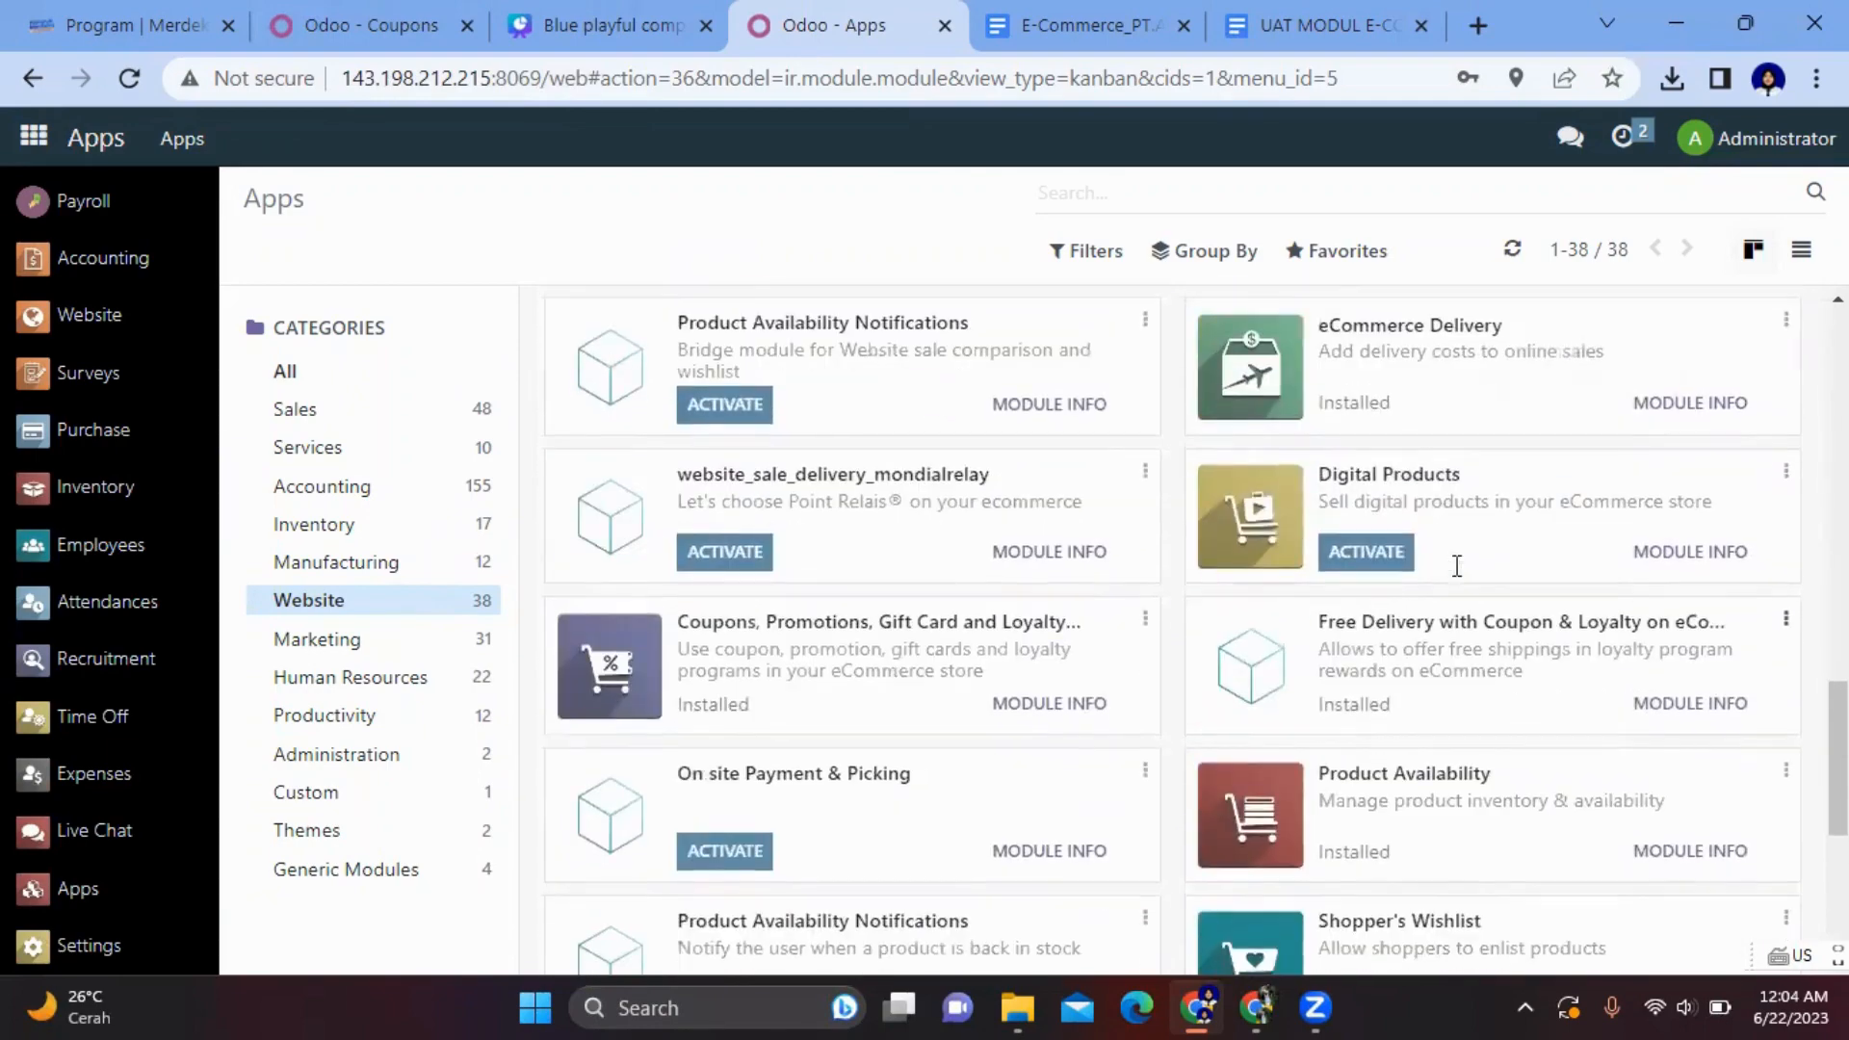
{"action": "scroll", "coordinate": [1593, 384], "scroll_direction": "up", "scroll_amount": 1}
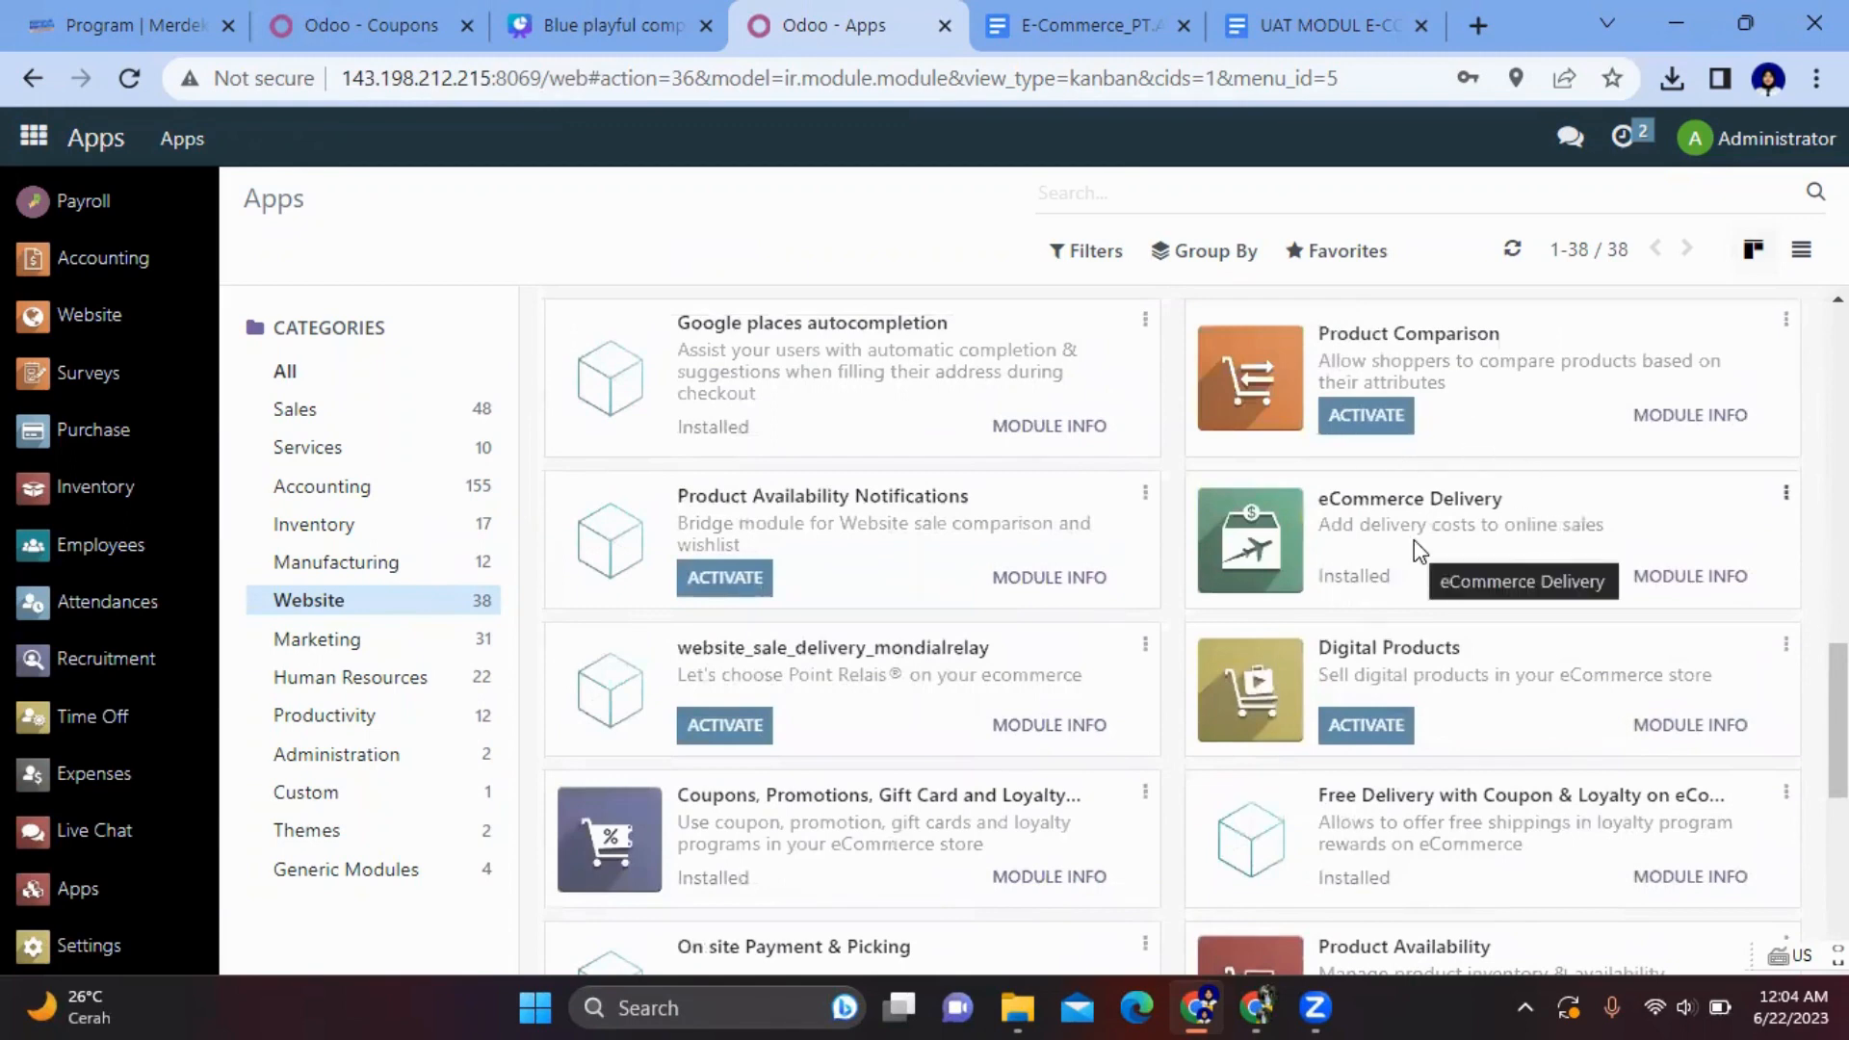
{"action": "scroll", "coordinate": [1415, 537], "scroll_direction": "down", "scroll_amount": 1}
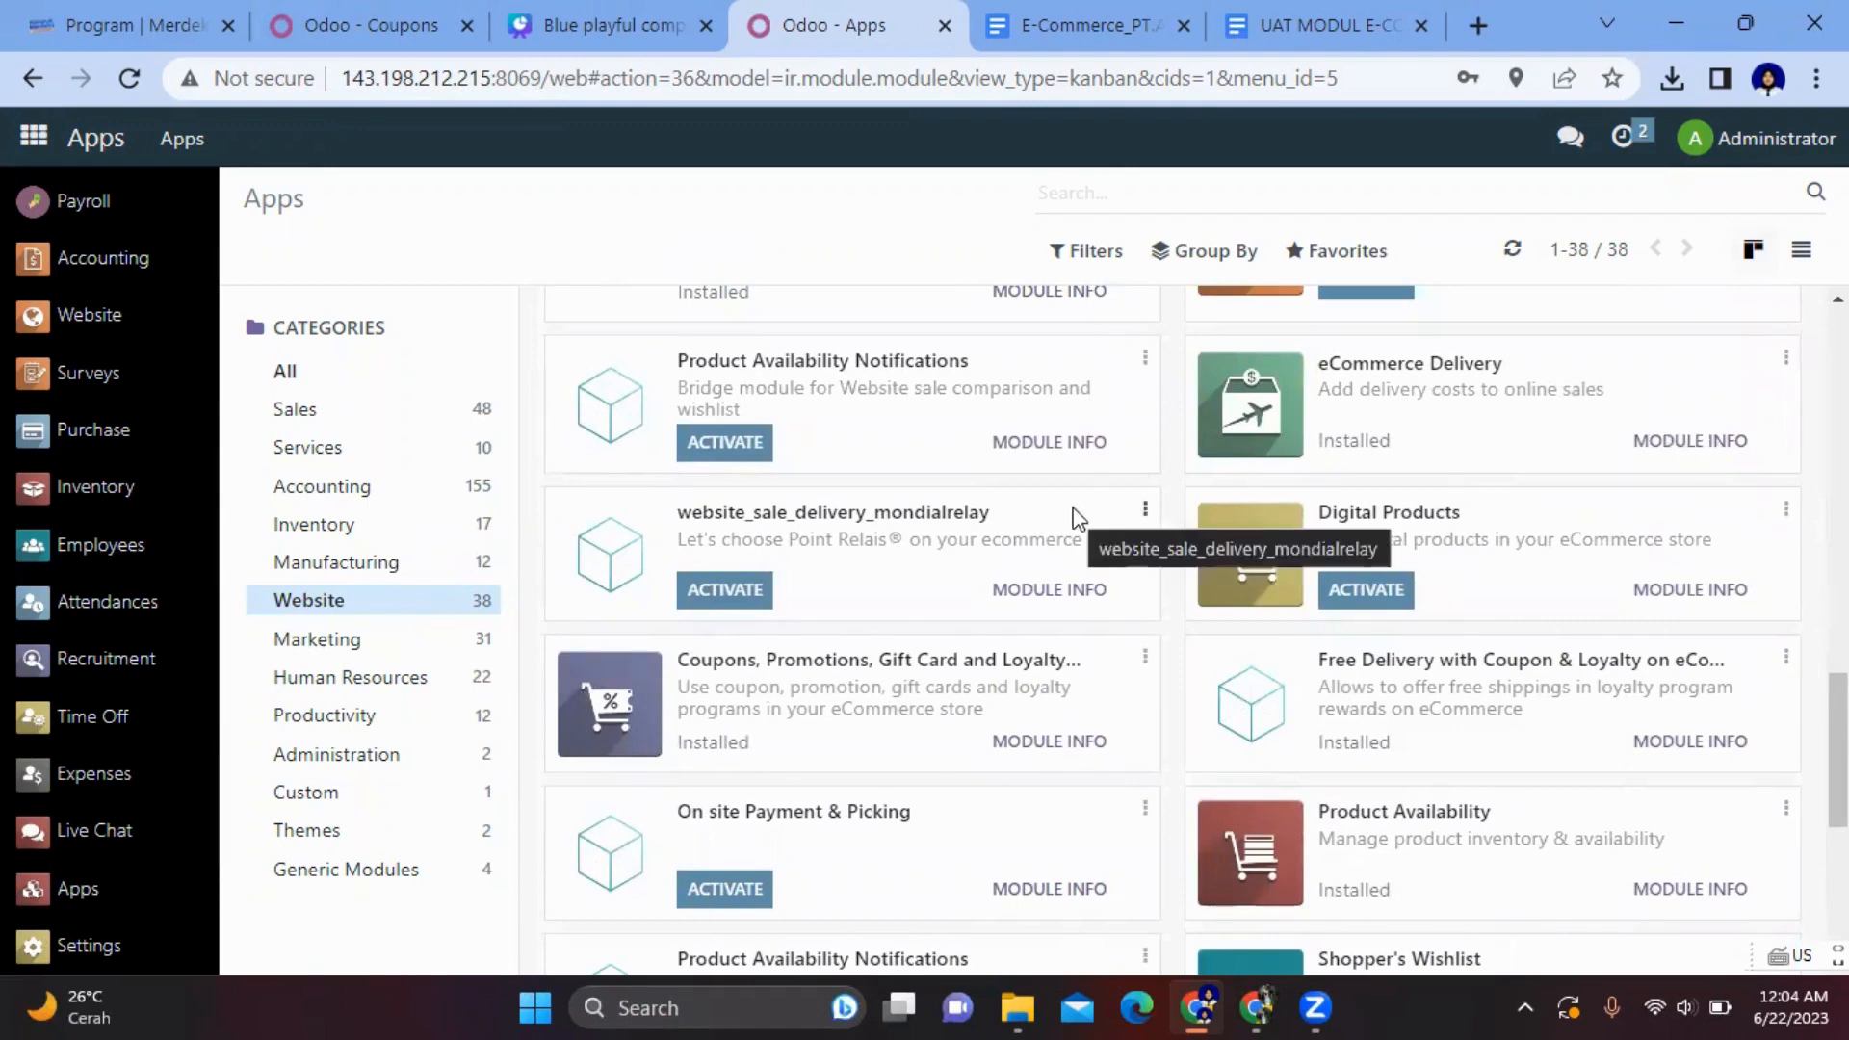
{"action": "scroll", "coordinate": [1077, 517], "scroll_direction": "down", "scroll_amount": 2}
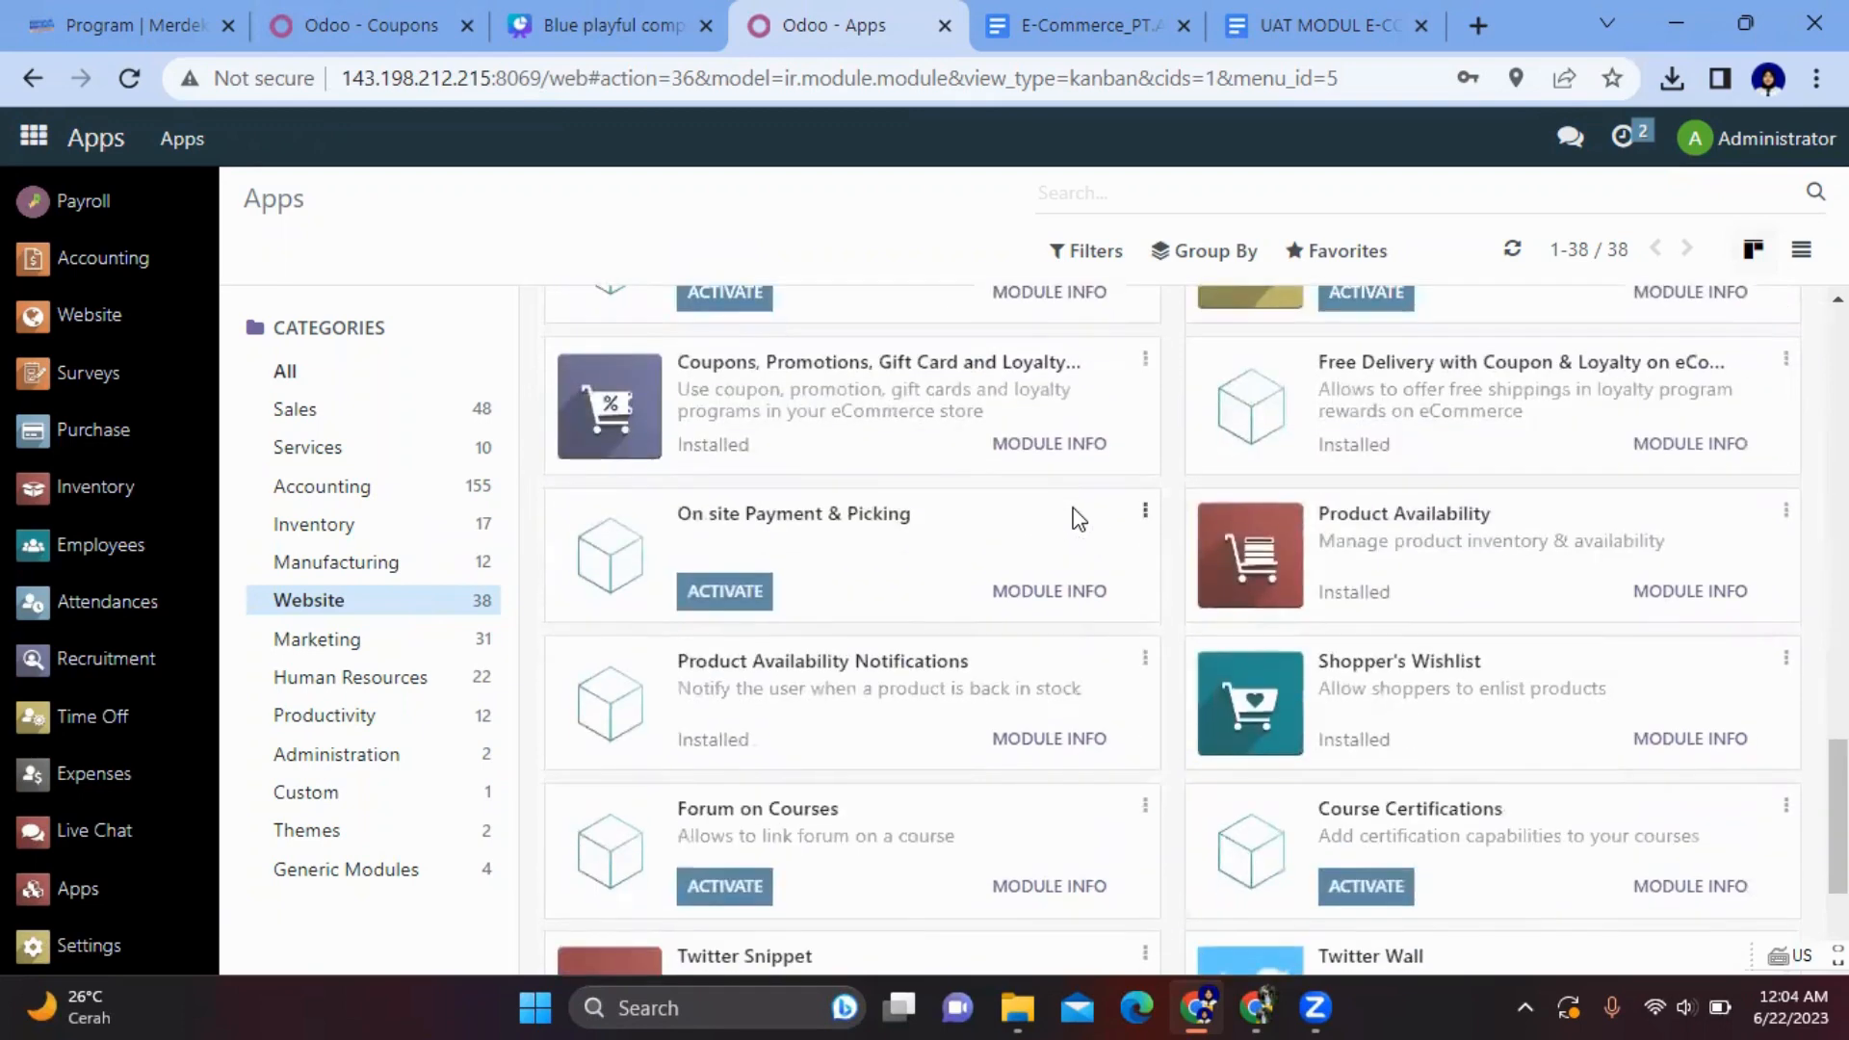
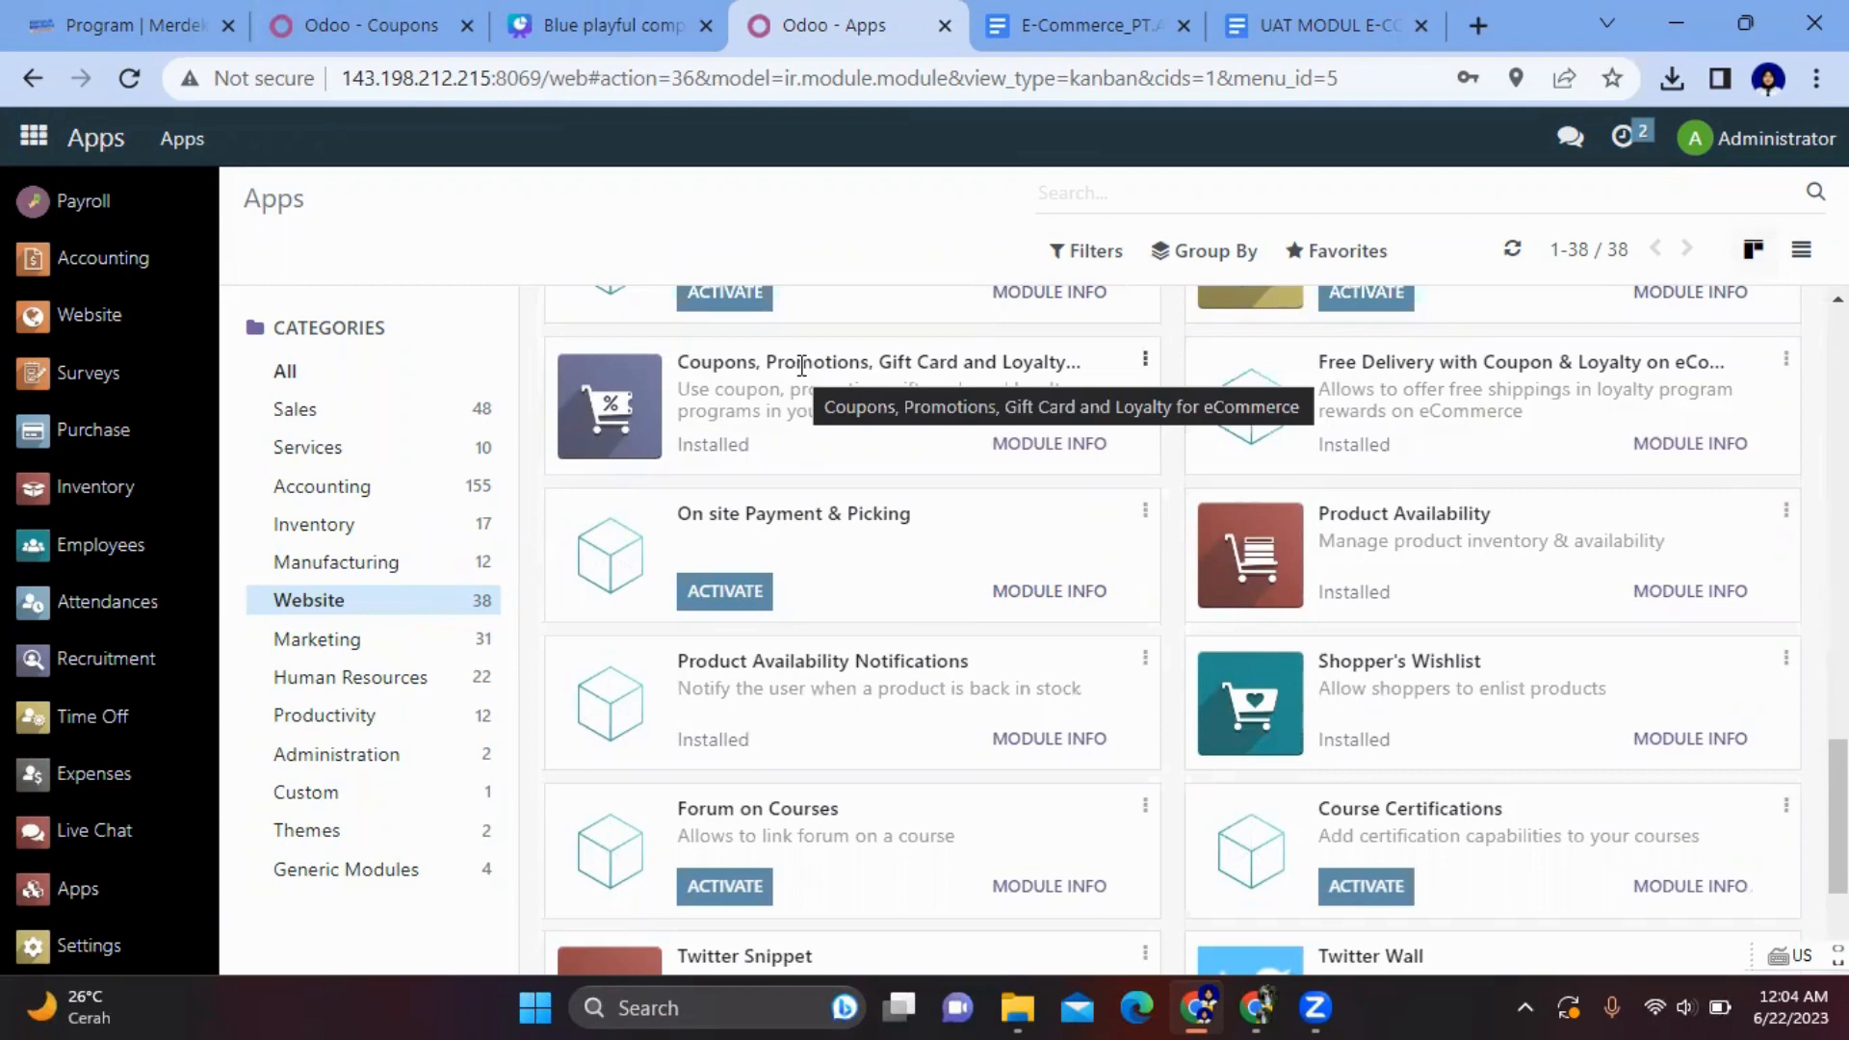
- Scroll the Website category's modules in Apps, then bring up the E-Commerce_PT.ABS Google Doc
{"action": "scroll", "coordinate": [1267, 615], "scroll_direction": "down", "scroll_amount": 3}
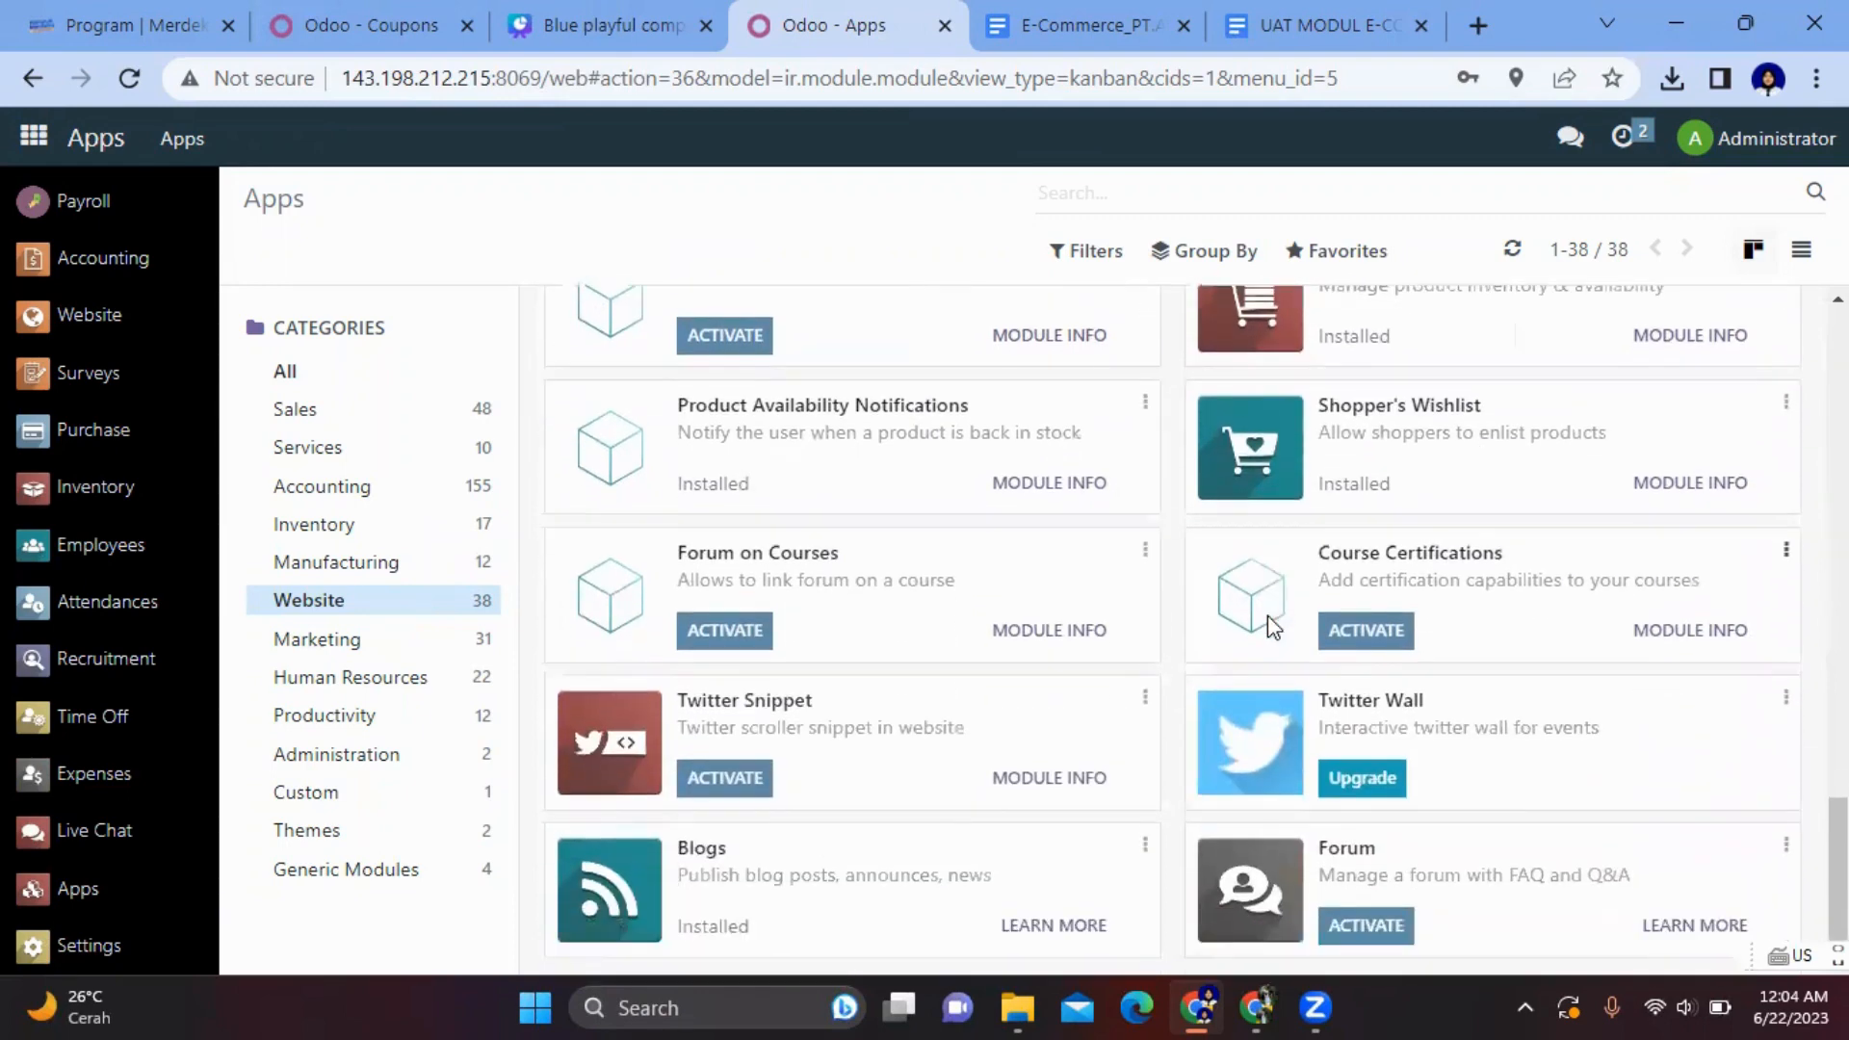
{"action": "scroll", "coordinate": [1268, 615], "scroll_direction": "up", "scroll_amount": 4}
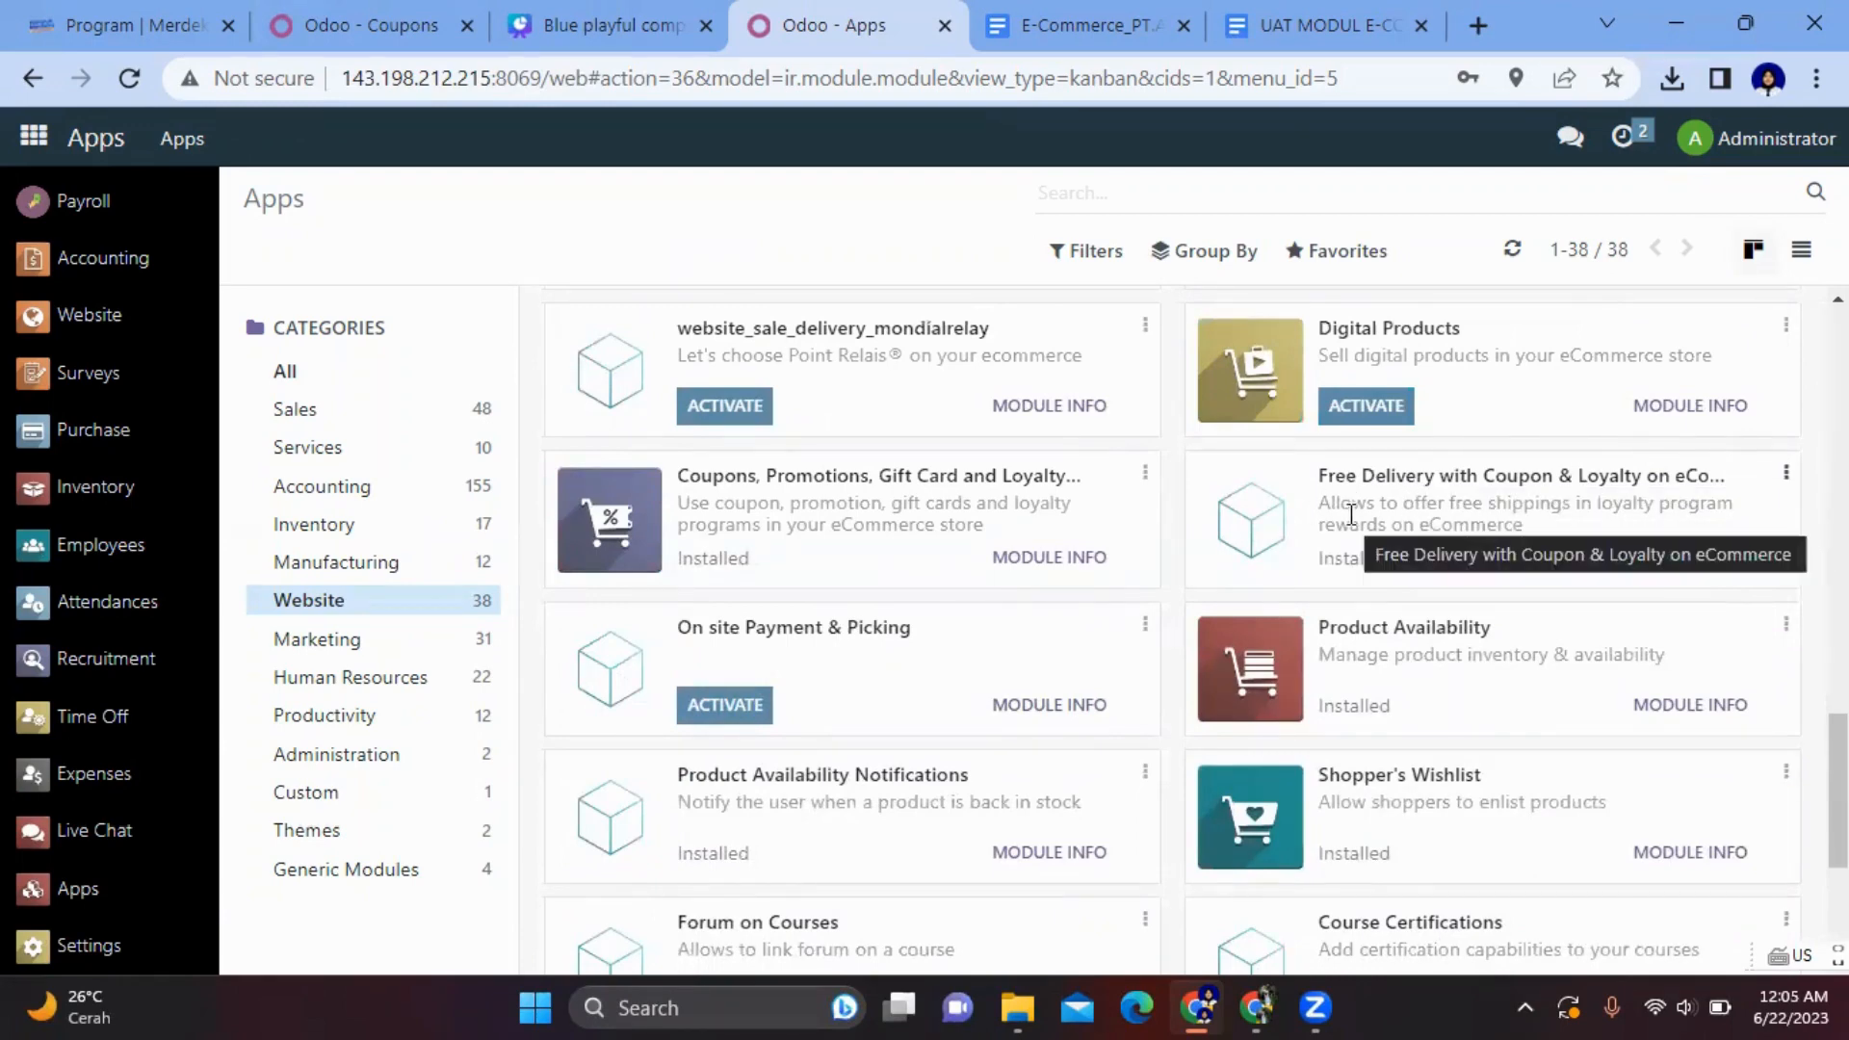
{"action": "scroll", "coordinate": [1351, 515], "scroll_direction": "down", "scroll_amount": 3}
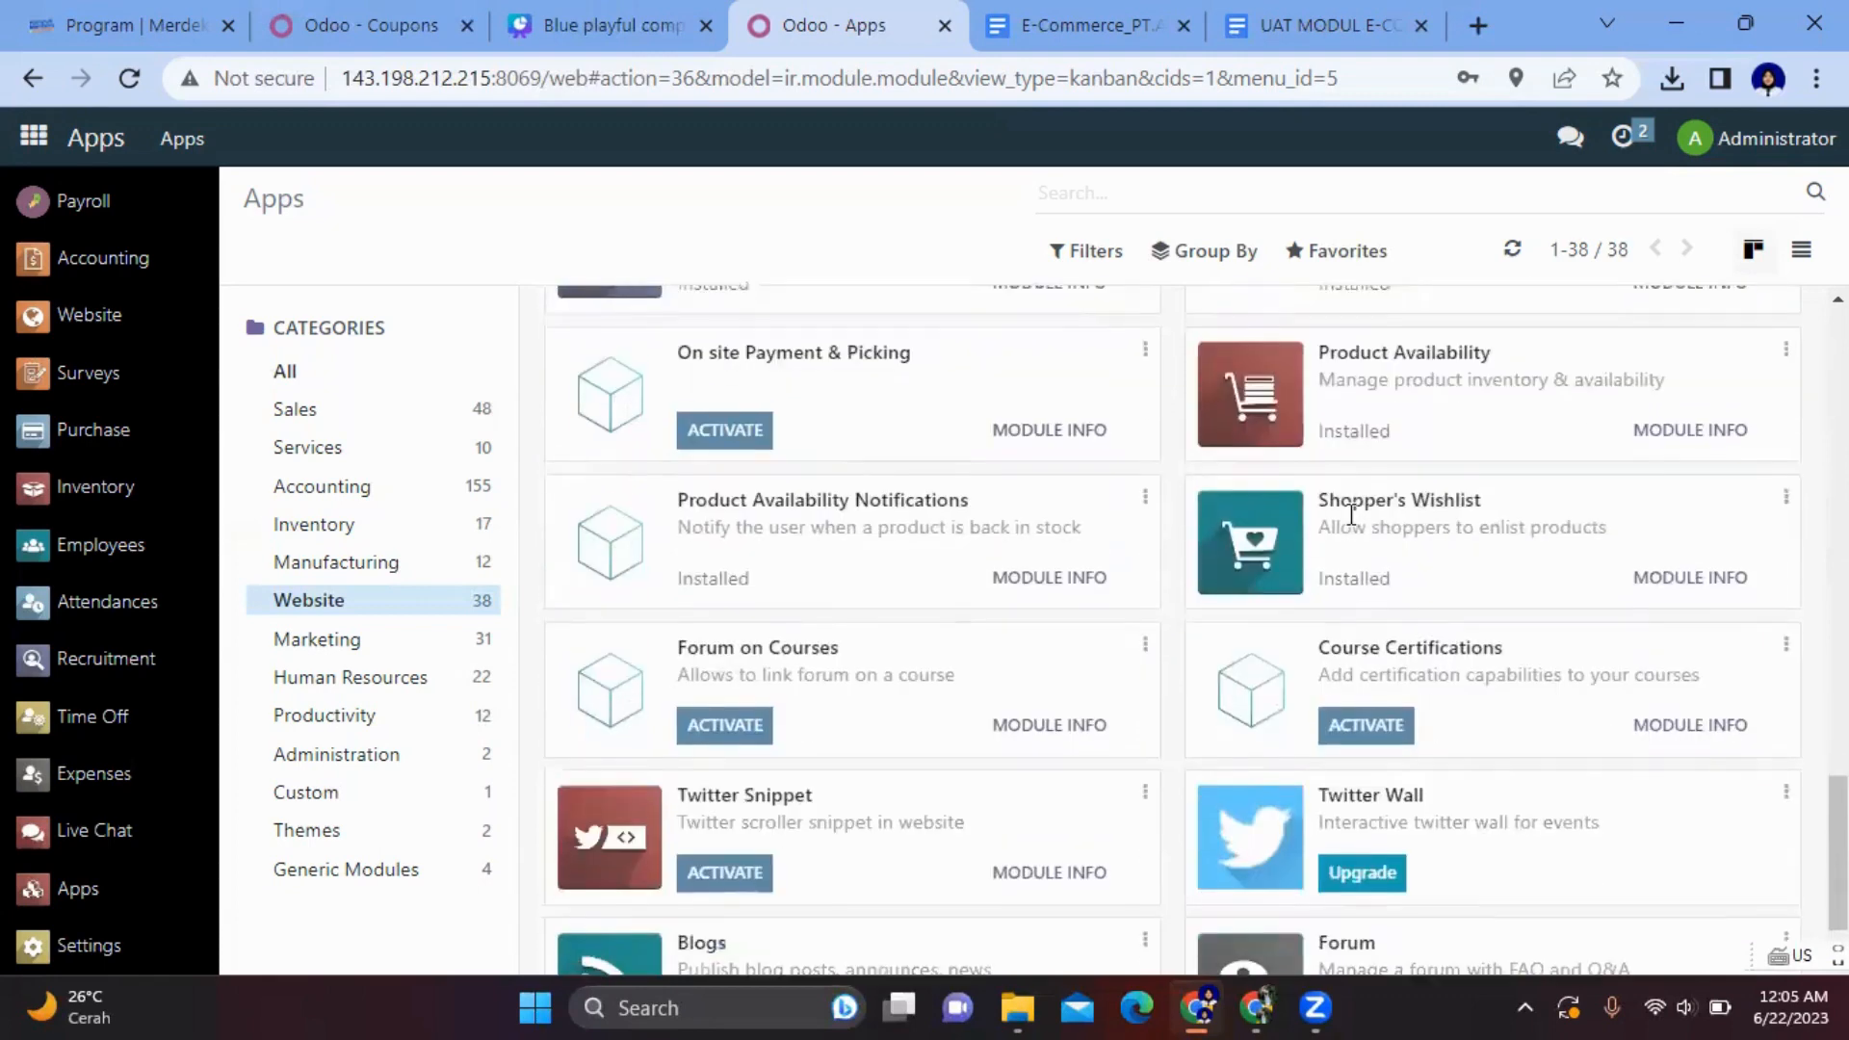
{"action": "scroll", "coordinate": [1351, 515], "scroll_direction": "down", "scroll_amount": 1}
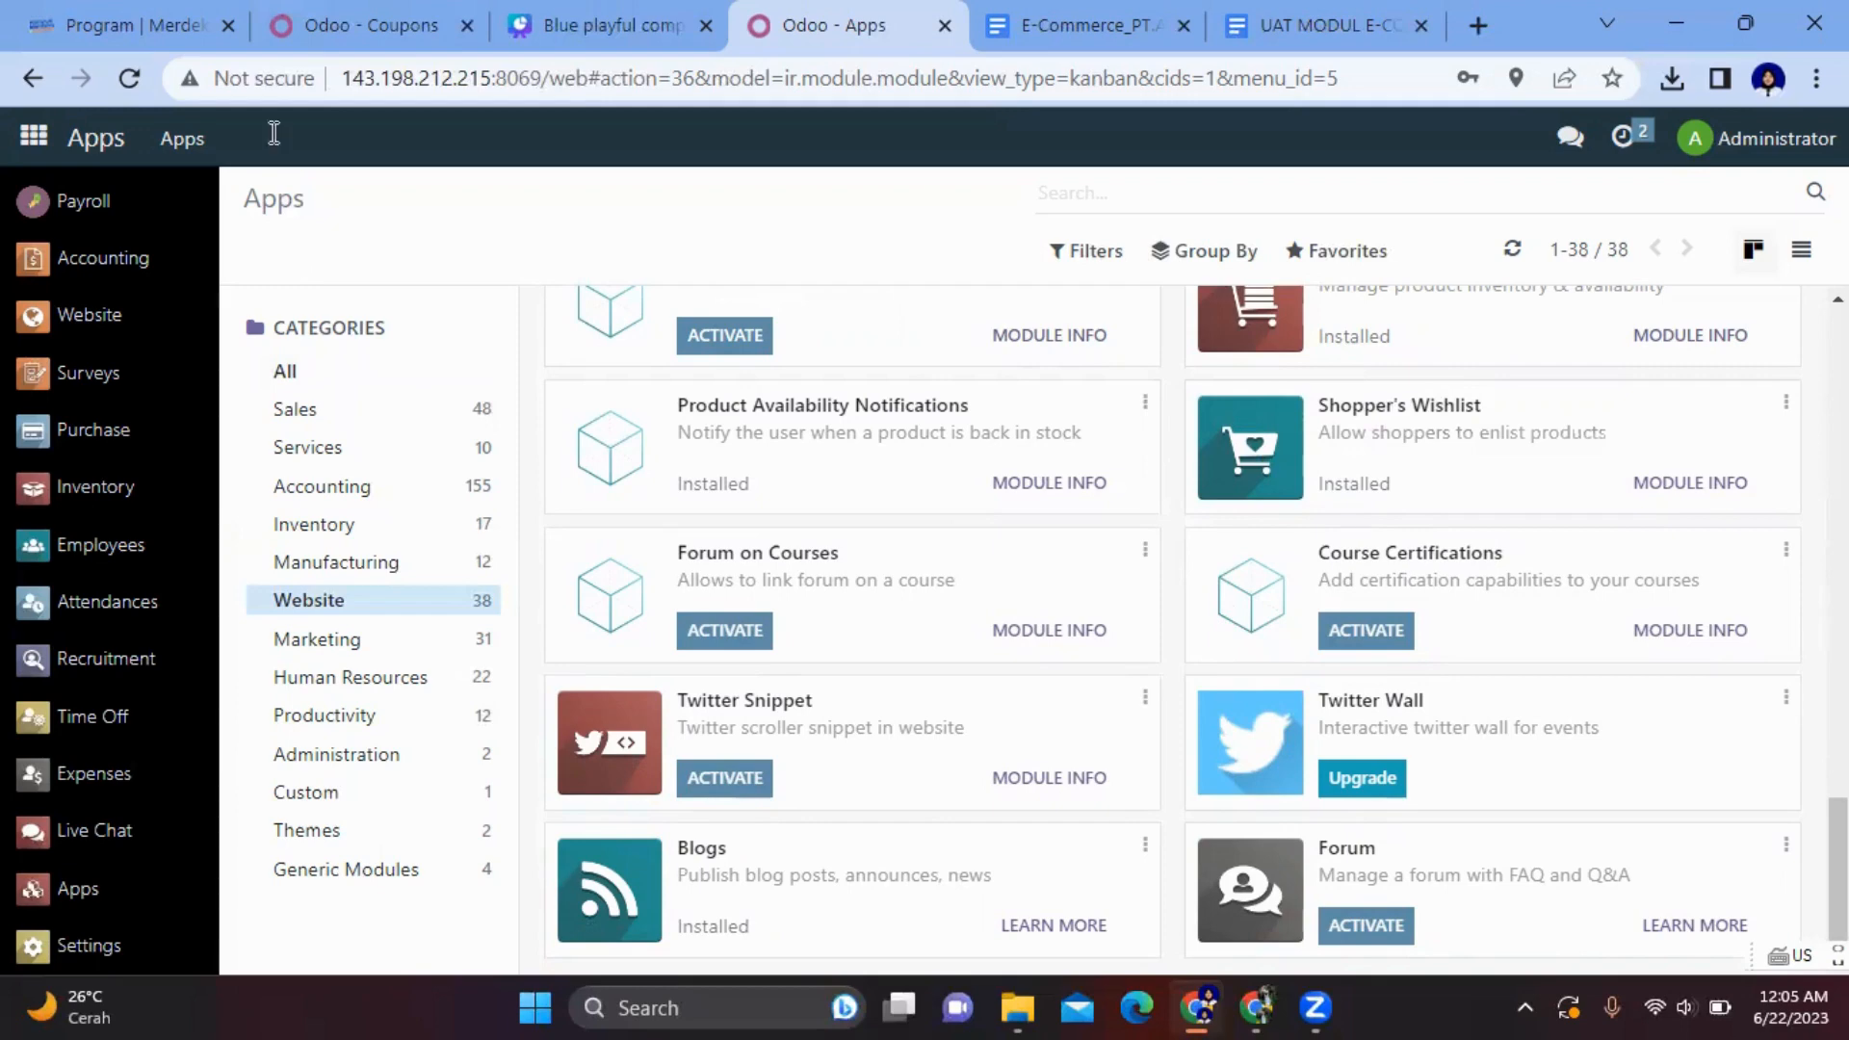
{"action": "left_click", "coordinate": [1038, 38]}
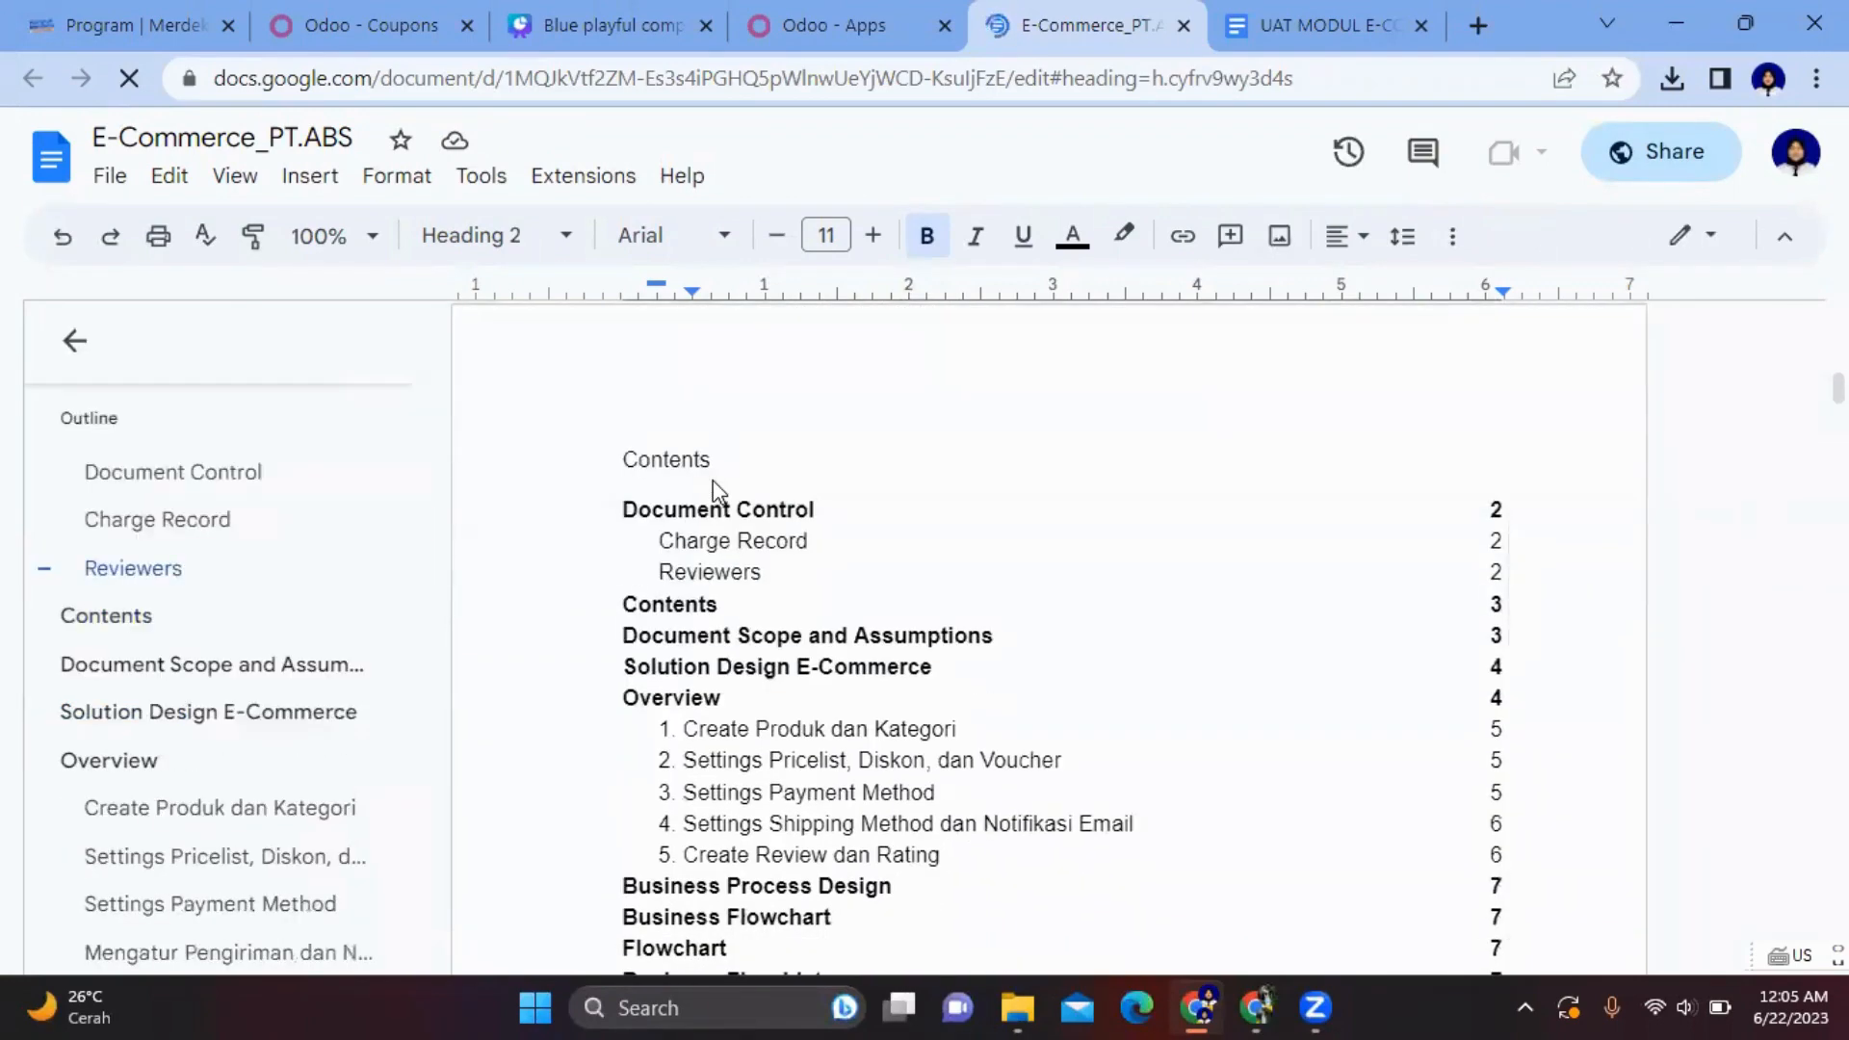
- Skim the blueprint's Contents page and jump to Document Scope and Assumptions on page 4
{"action": "scroll", "coordinate": [718, 492], "scroll_direction": "down", "scroll_amount": 2}
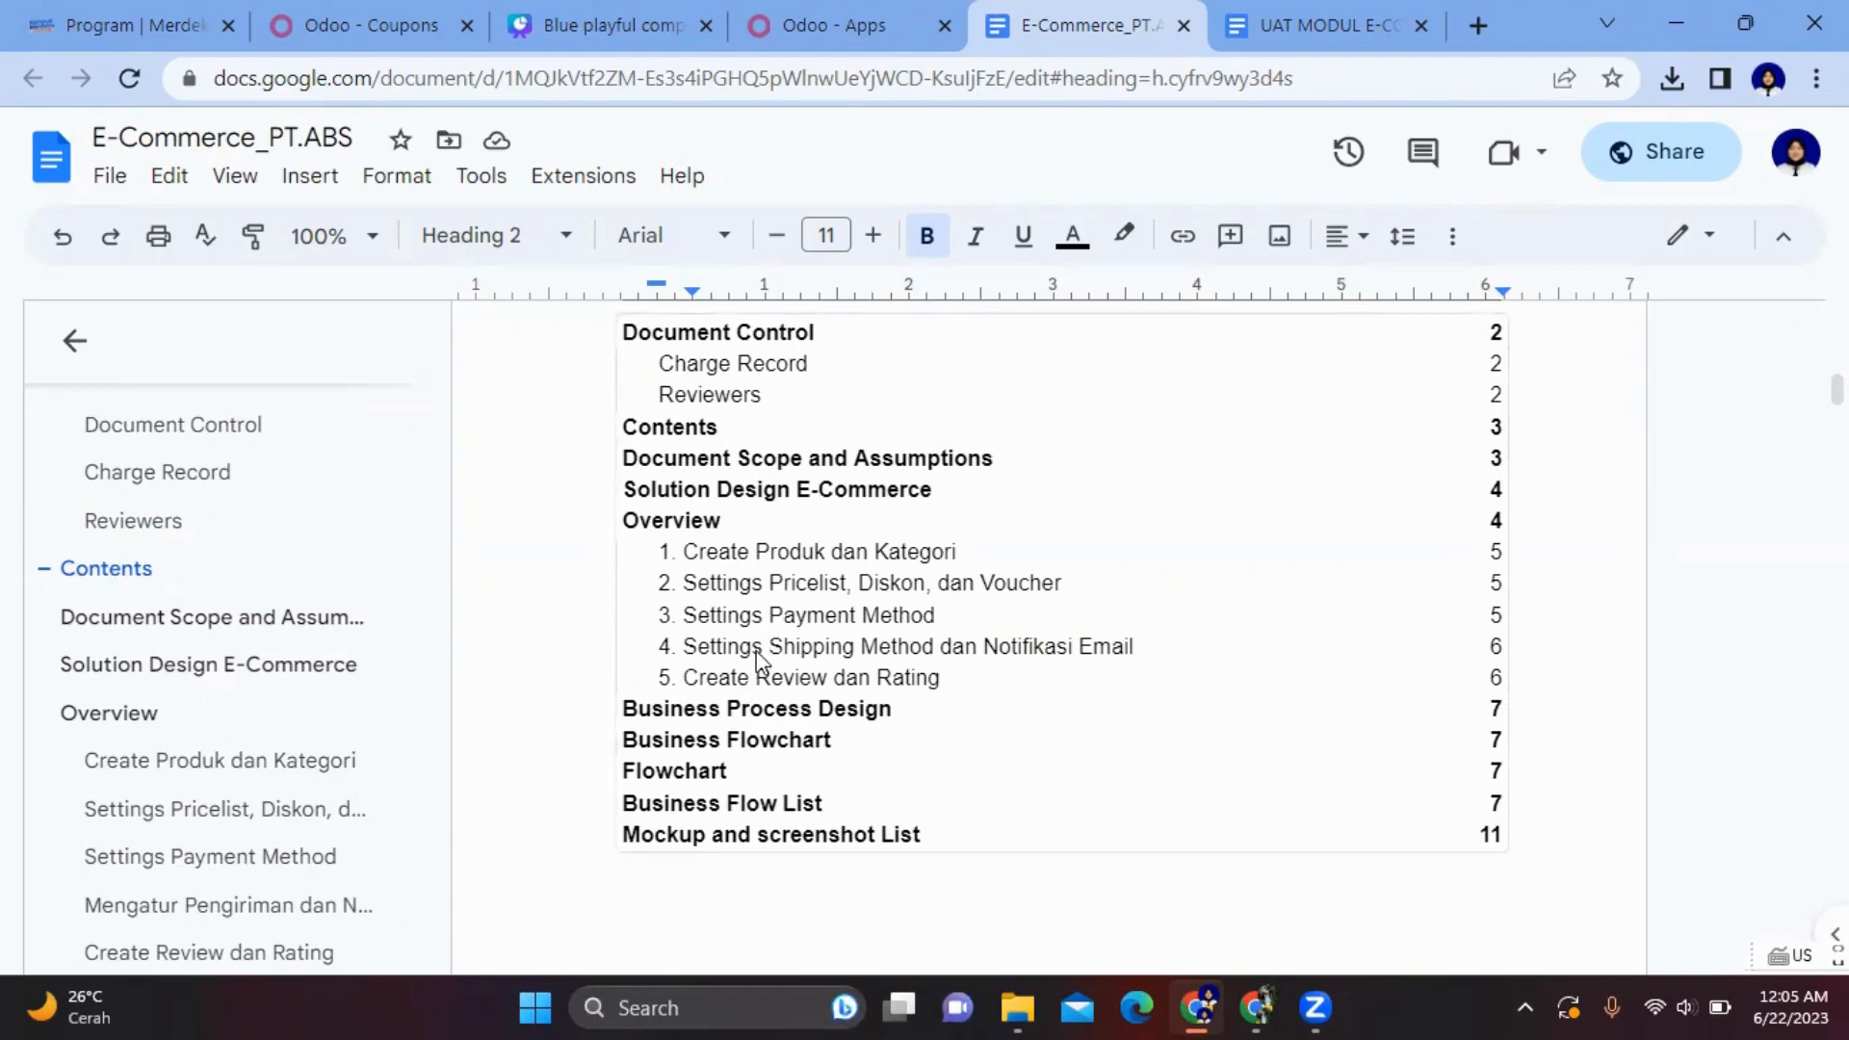
{"action": "scroll", "coordinate": [761, 660], "scroll_direction": "down", "scroll_amount": 2}
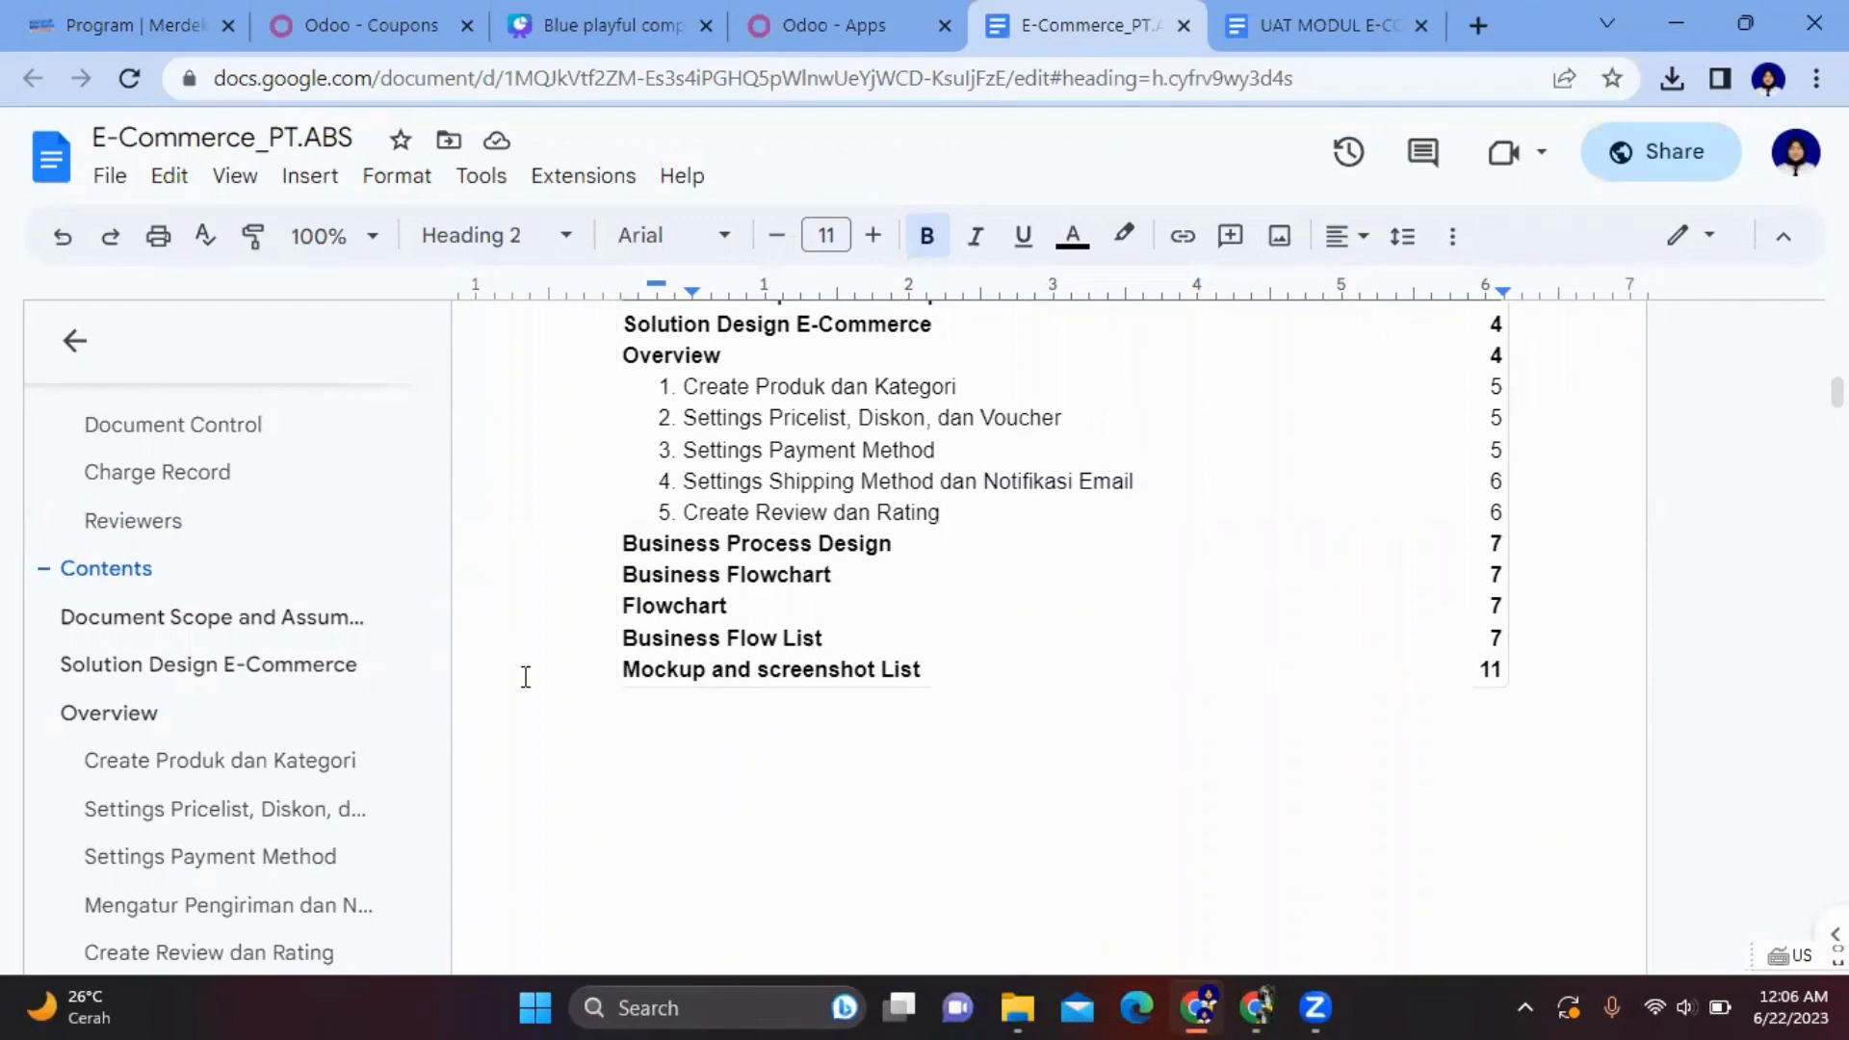
{"action": "scroll", "coordinate": [63, 793], "scroll_direction": "down", "scroll_amount": 5}
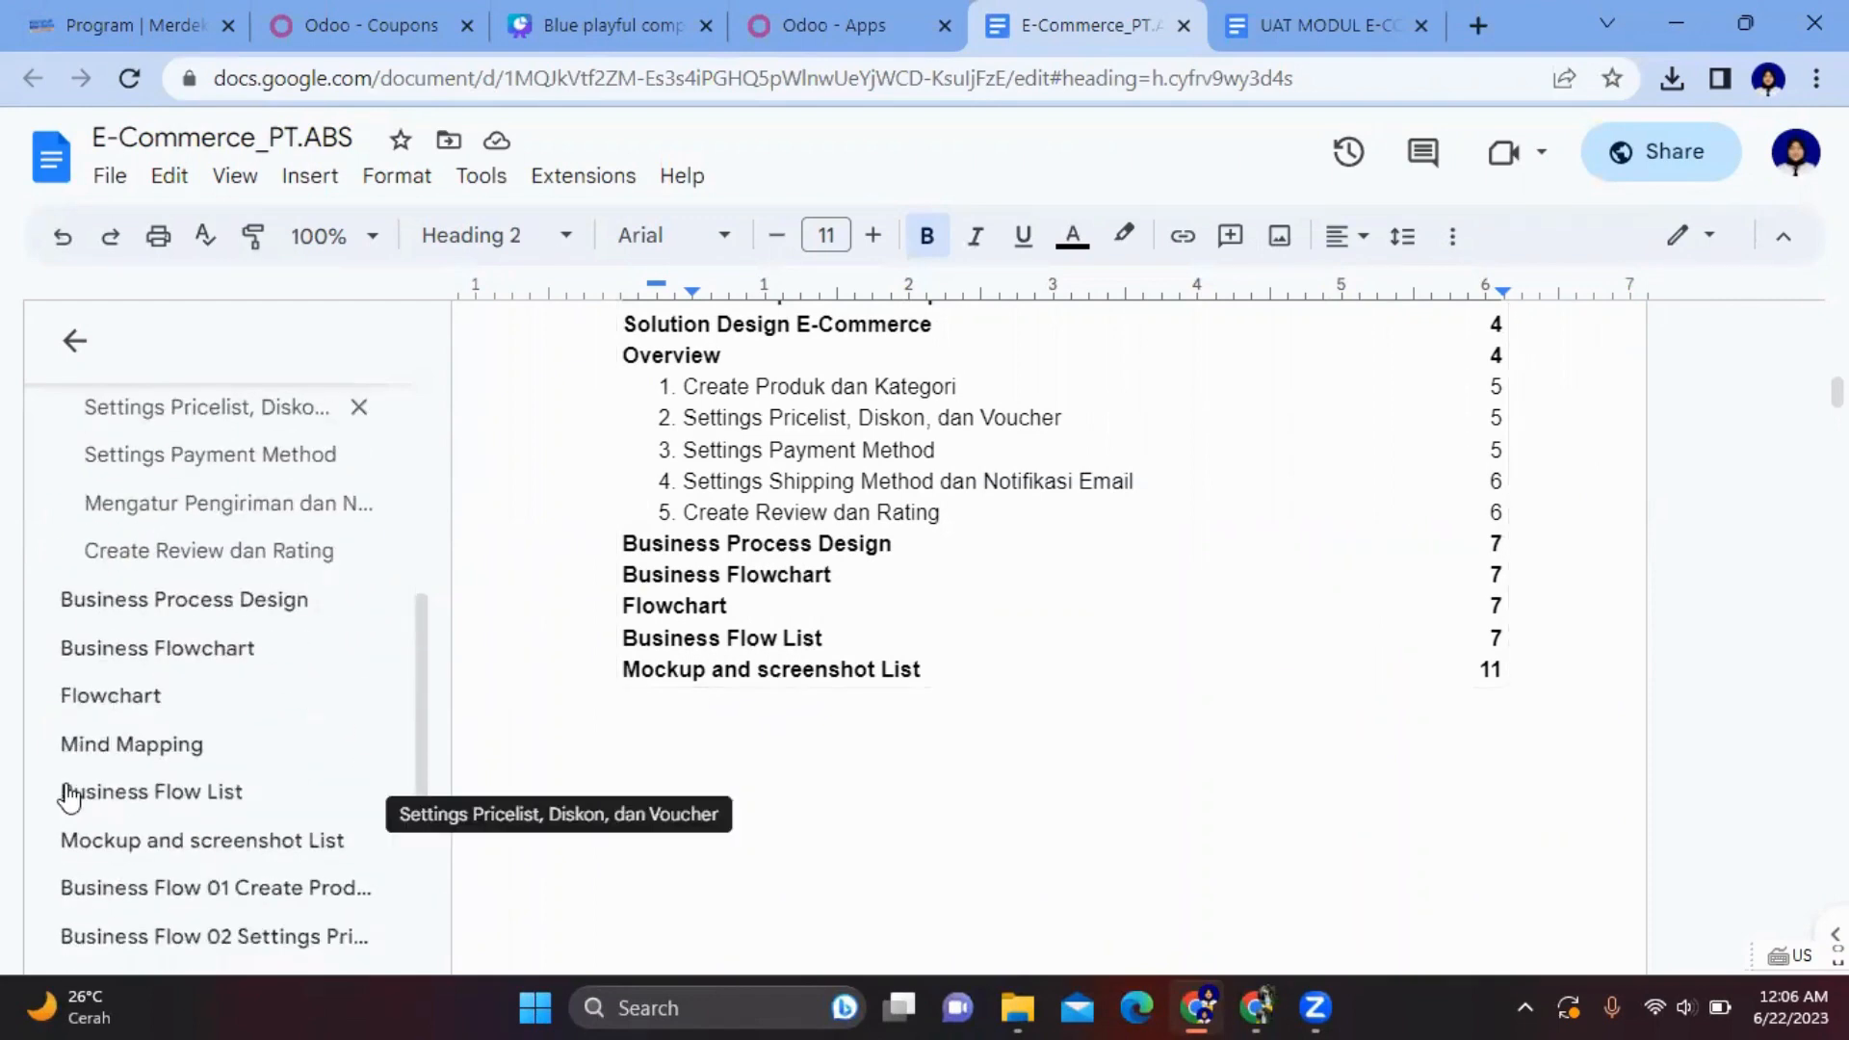
{"action": "scroll", "coordinate": [67, 794], "scroll_direction": "up", "scroll_amount": 5}
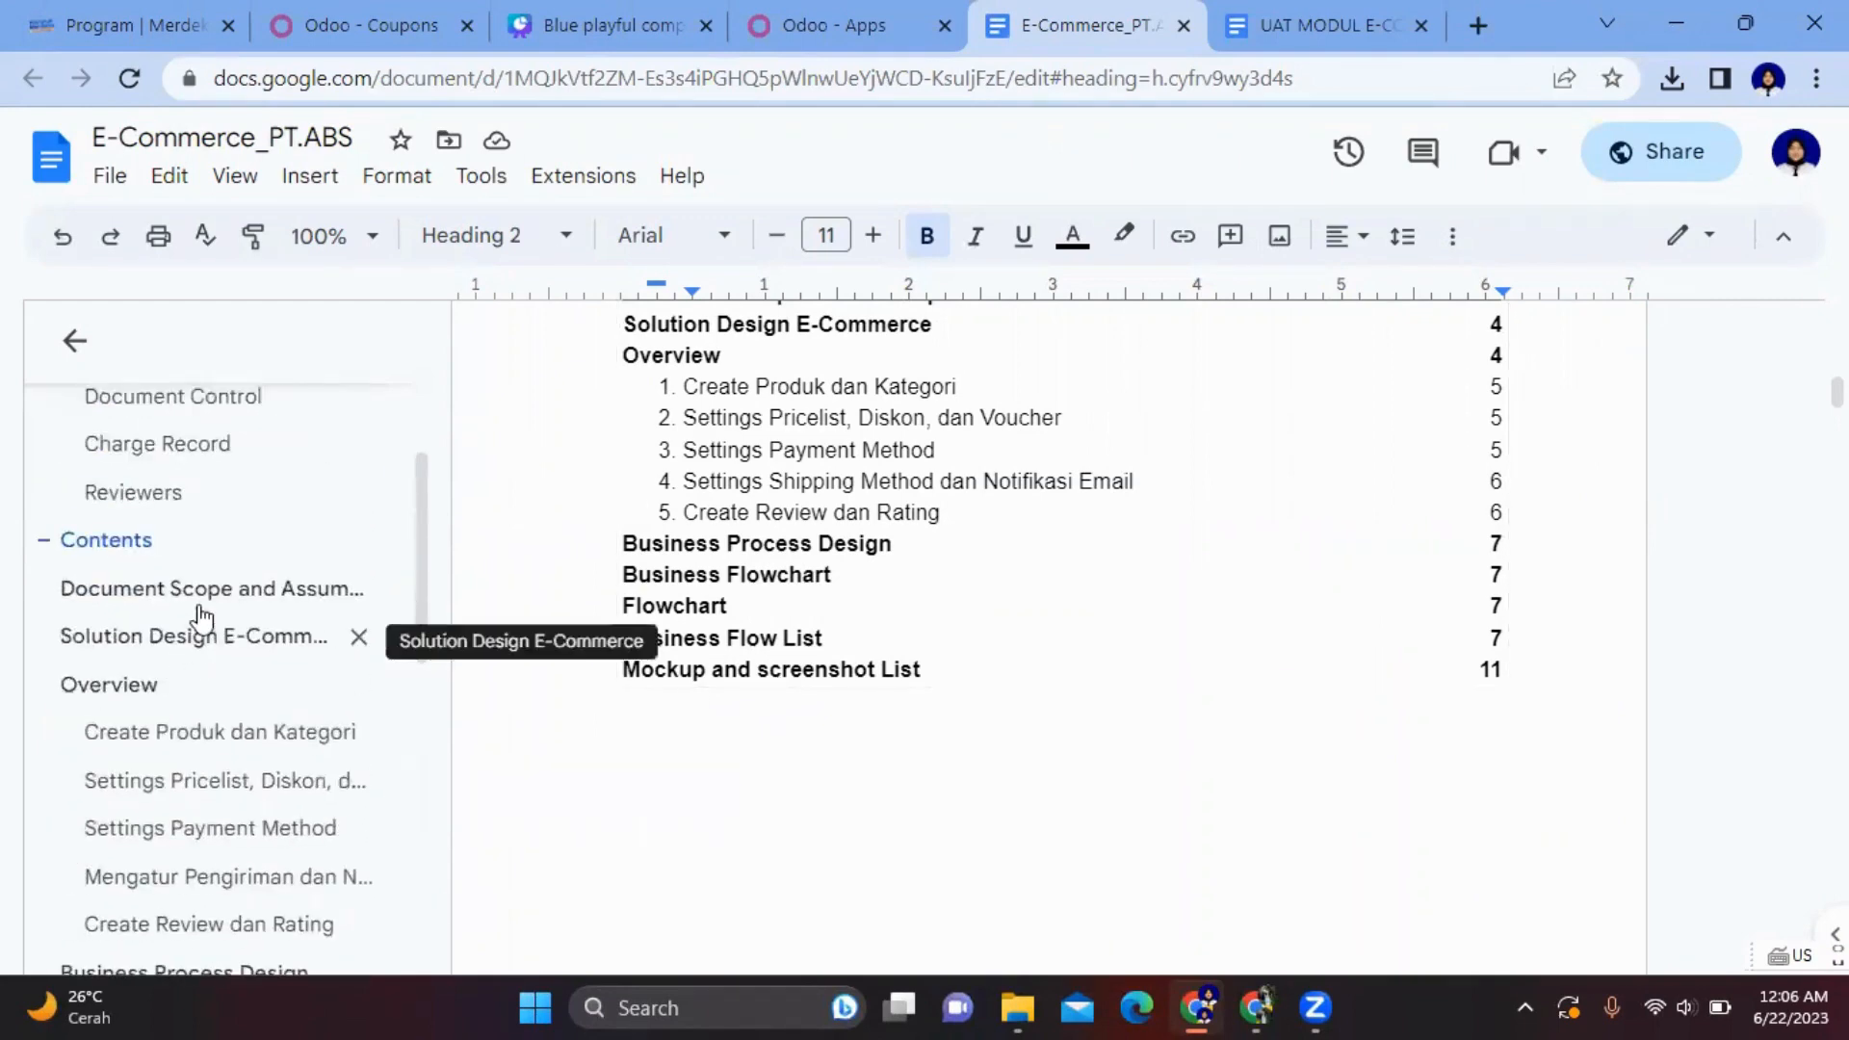
{"action": "left_click", "coordinate": [203, 607]}
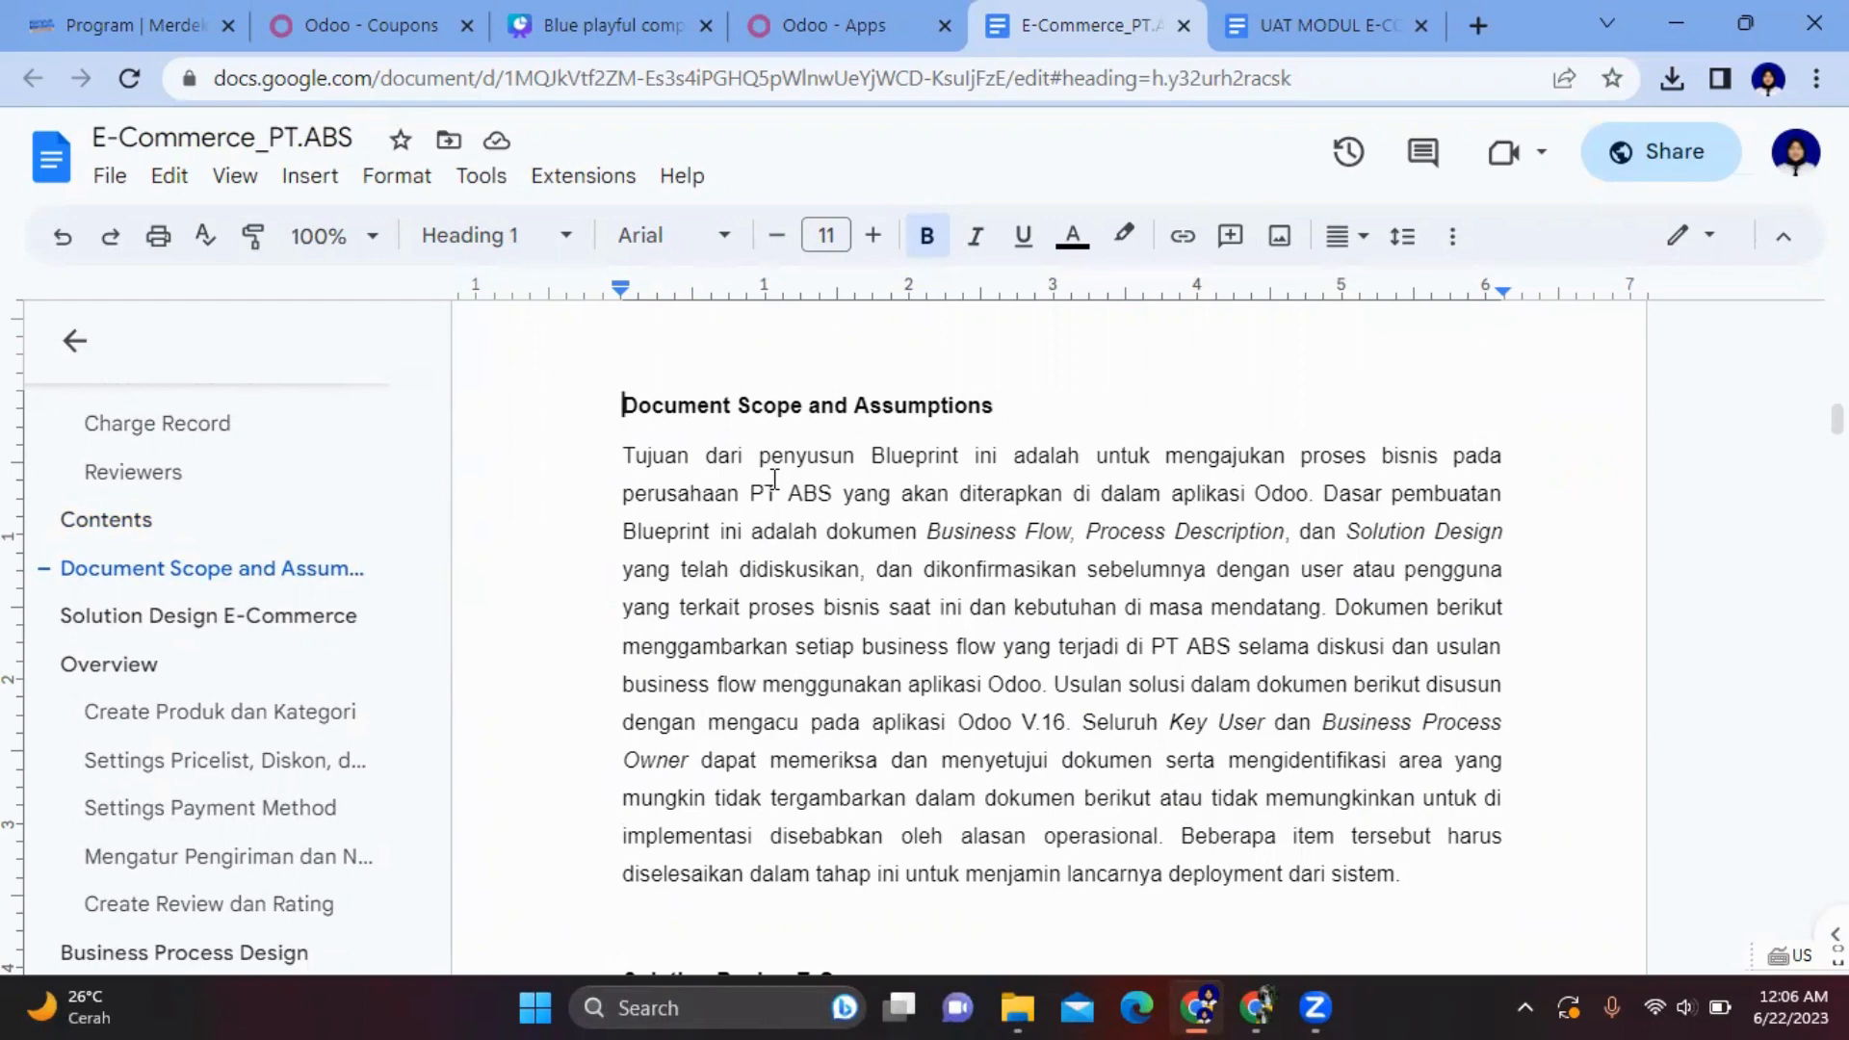
- Jump to the Solution Design E-Commerce section and read through its overview
{"action": "left_click", "coordinate": [289, 617]}
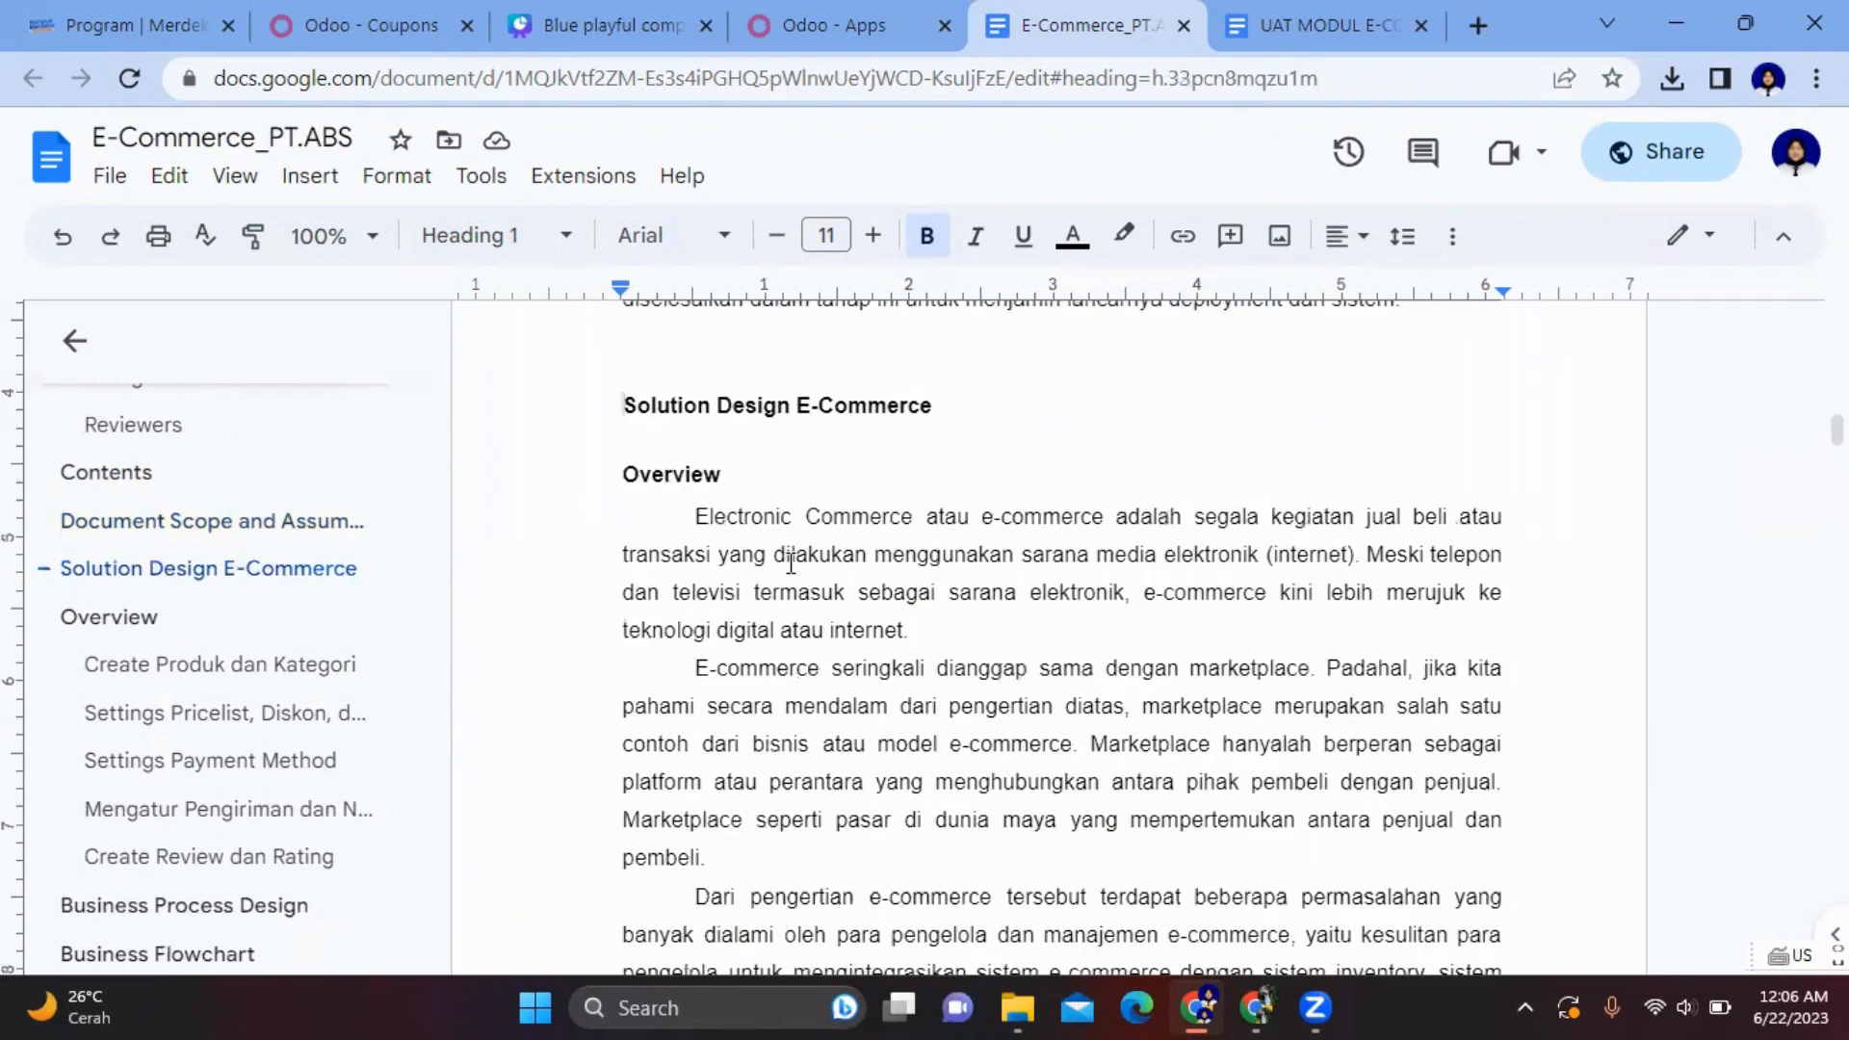
{"action": "scroll", "coordinate": [791, 564], "scroll_direction": "down", "scroll_amount": 3}
{"action": "scroll", "coordinate": [791, 564], "scroll_direction": "down", "scroll_amount": 3}
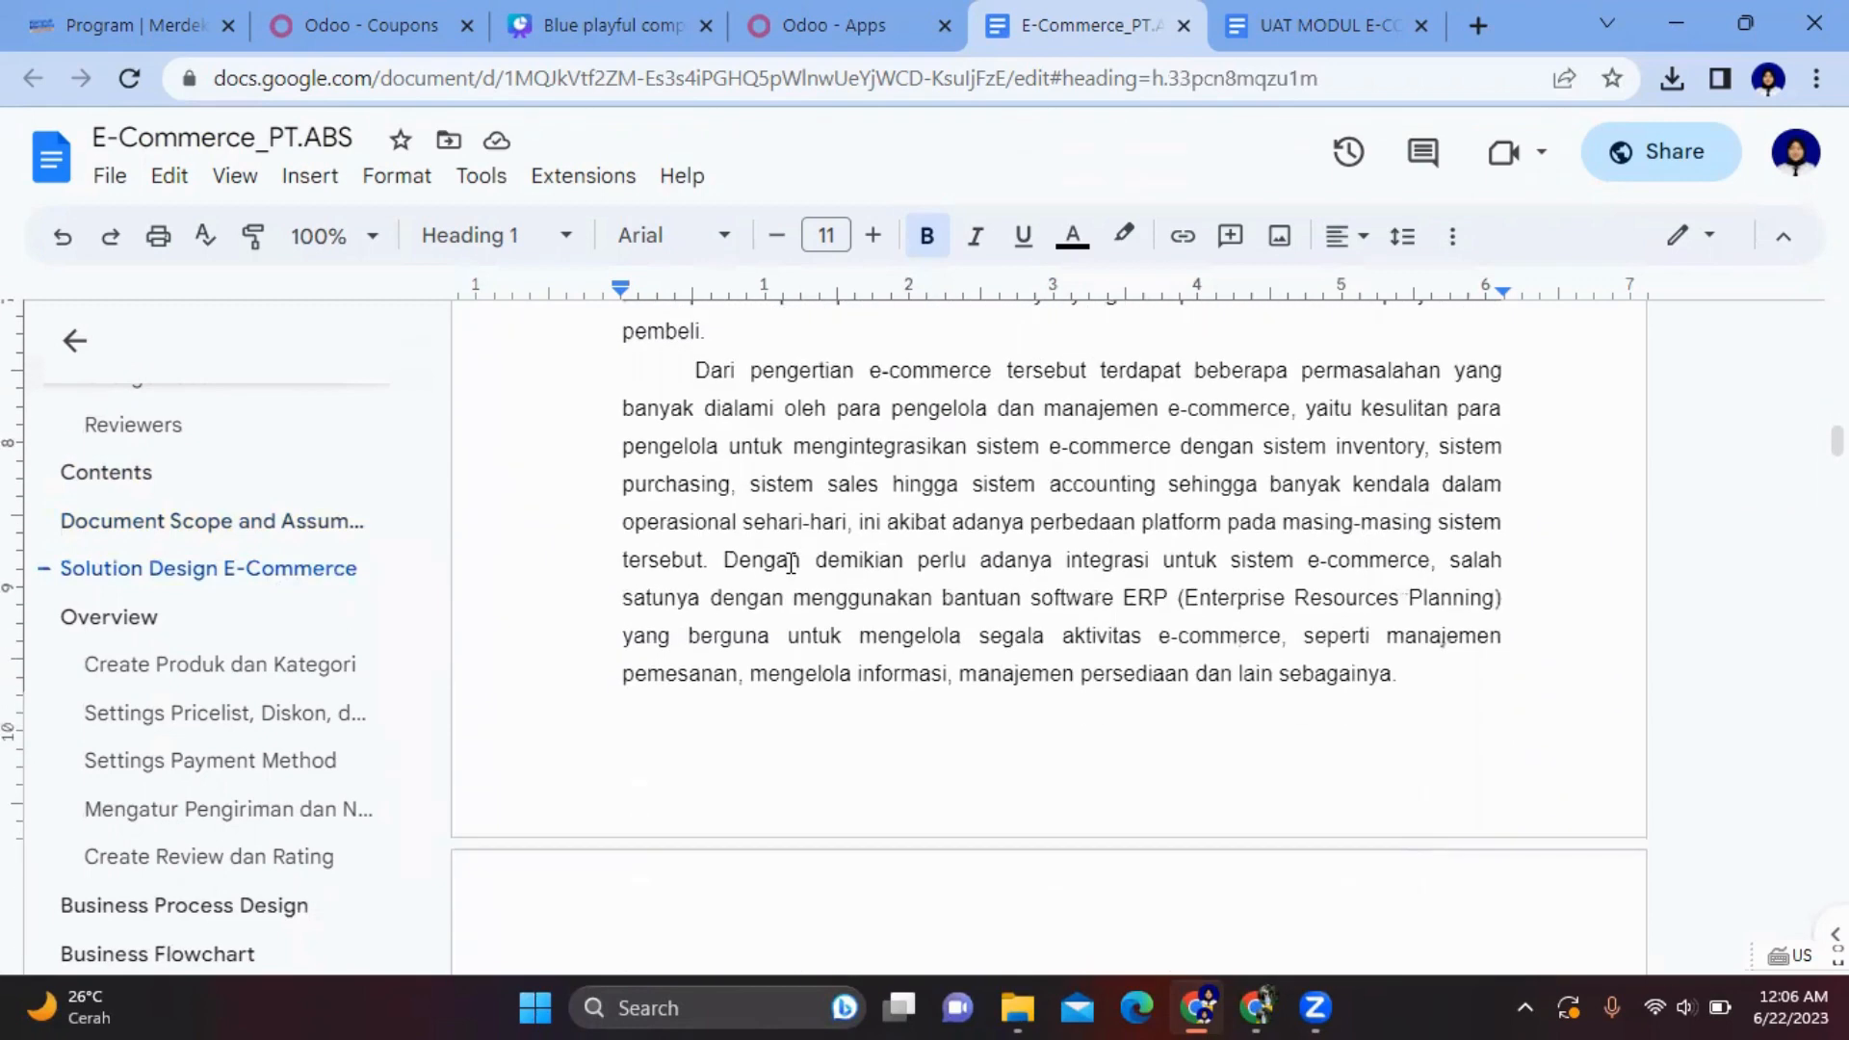
{"action": "scroll", "coordinate": [791, 563], "scroll_direction": "up", "scroll_amount": 1}
{"action": "scroll", "coordinate": [791, 564], "scroll_direction": "up", "scroll_amount": 1}
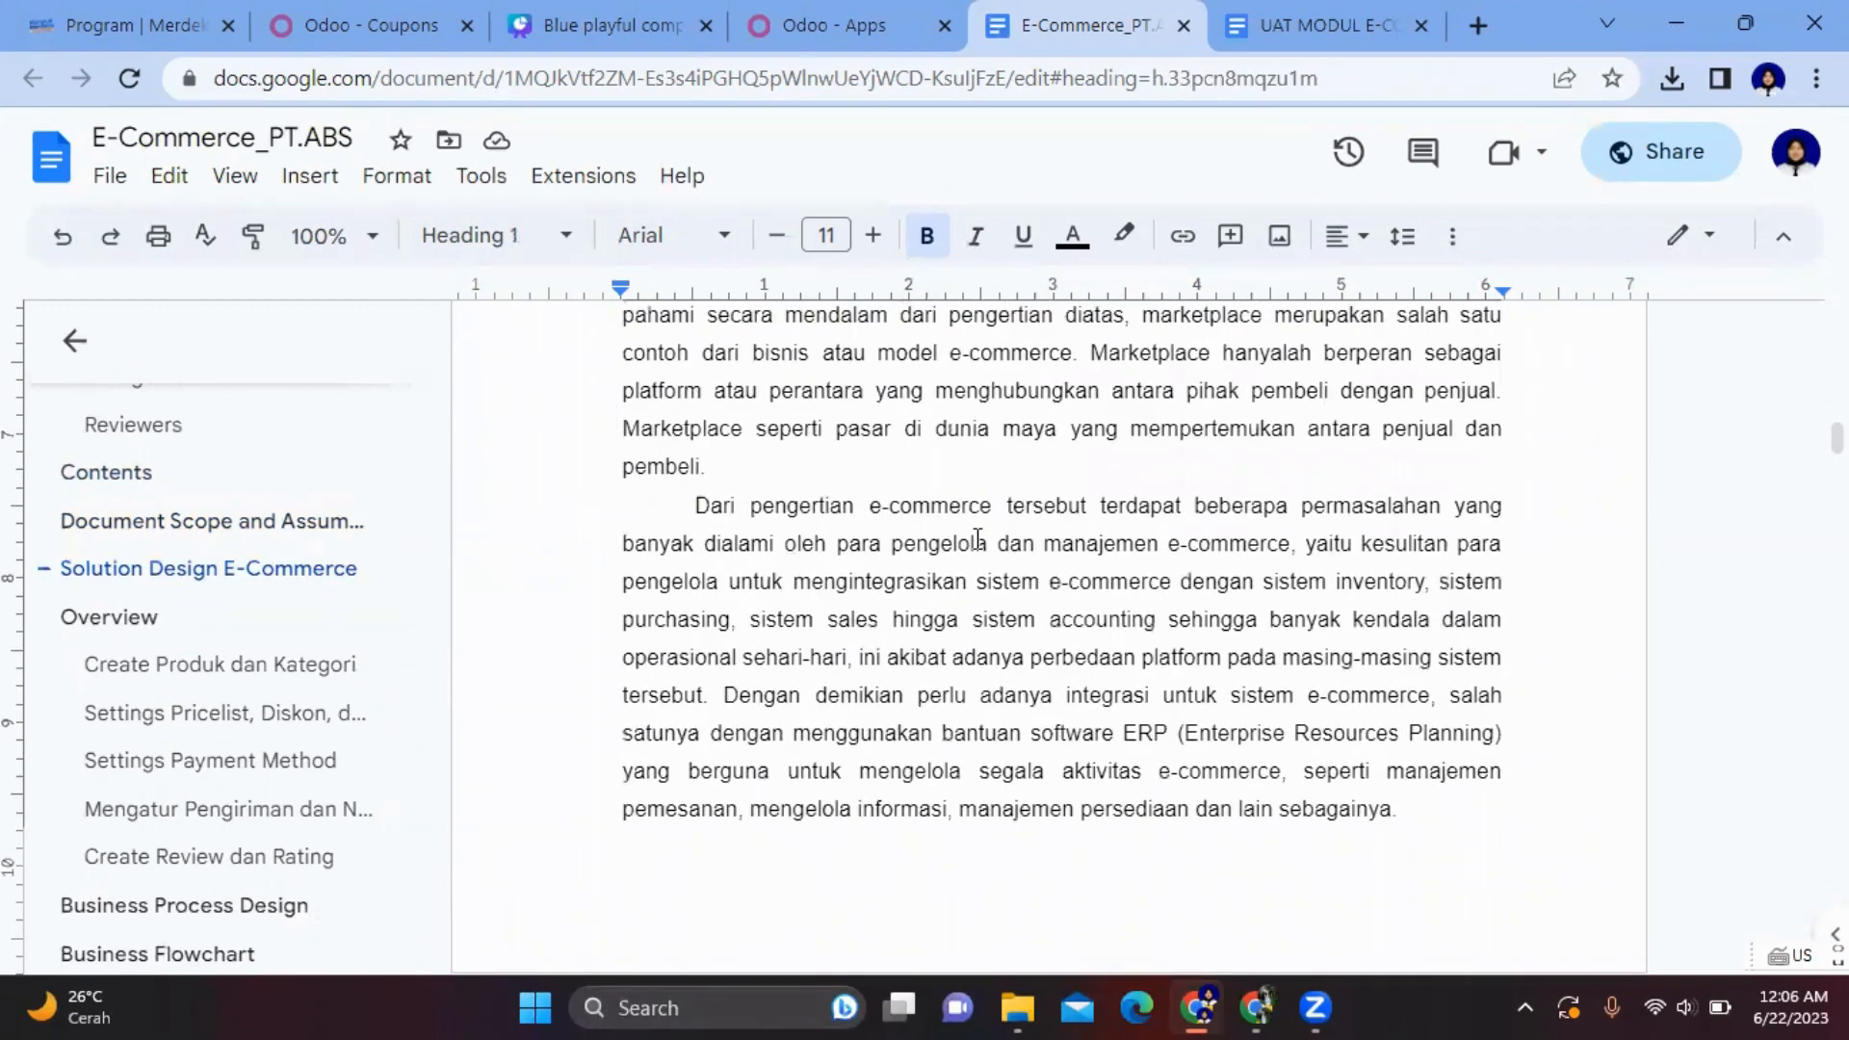
{"action": "scroll", "coordinate": [977, 539], "scroll_direction": "up", "scroll_amount": 3}
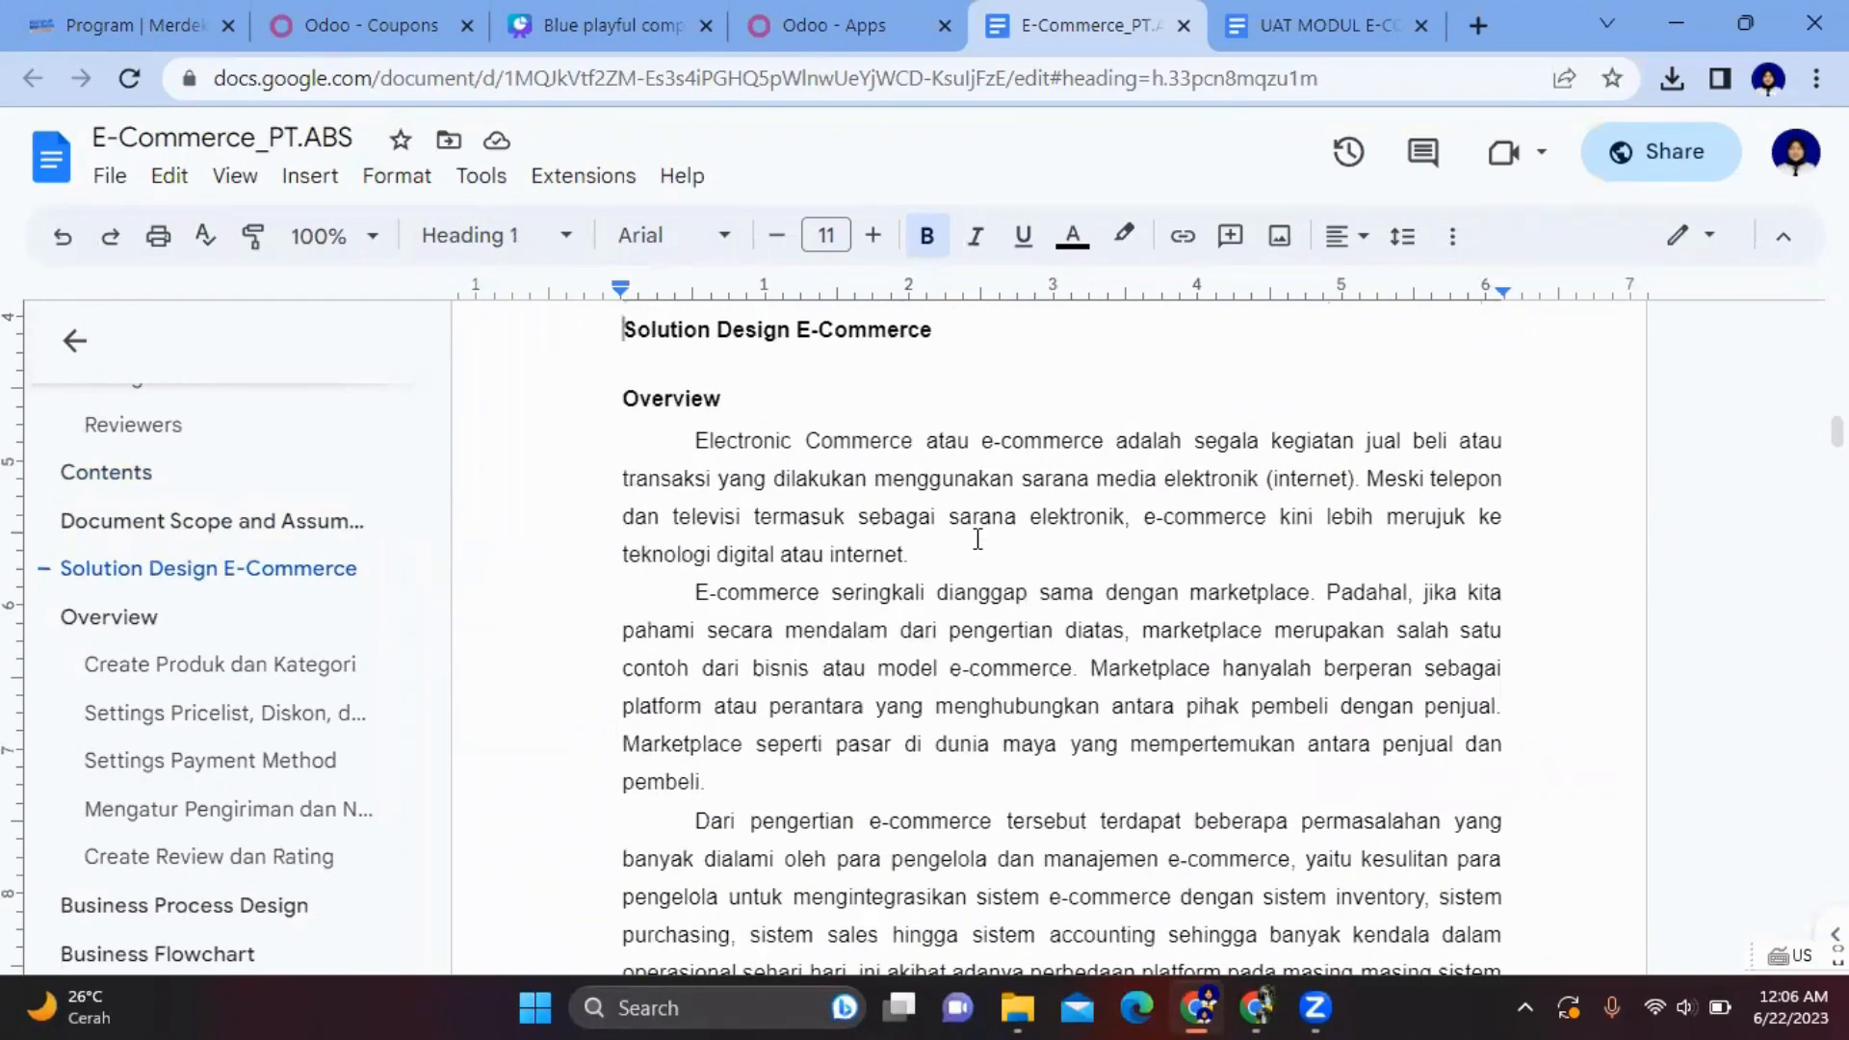
{"action": "scroll", "coordinate": [978, 539], "scroll_direction": "down", "scroll_amount": 2}
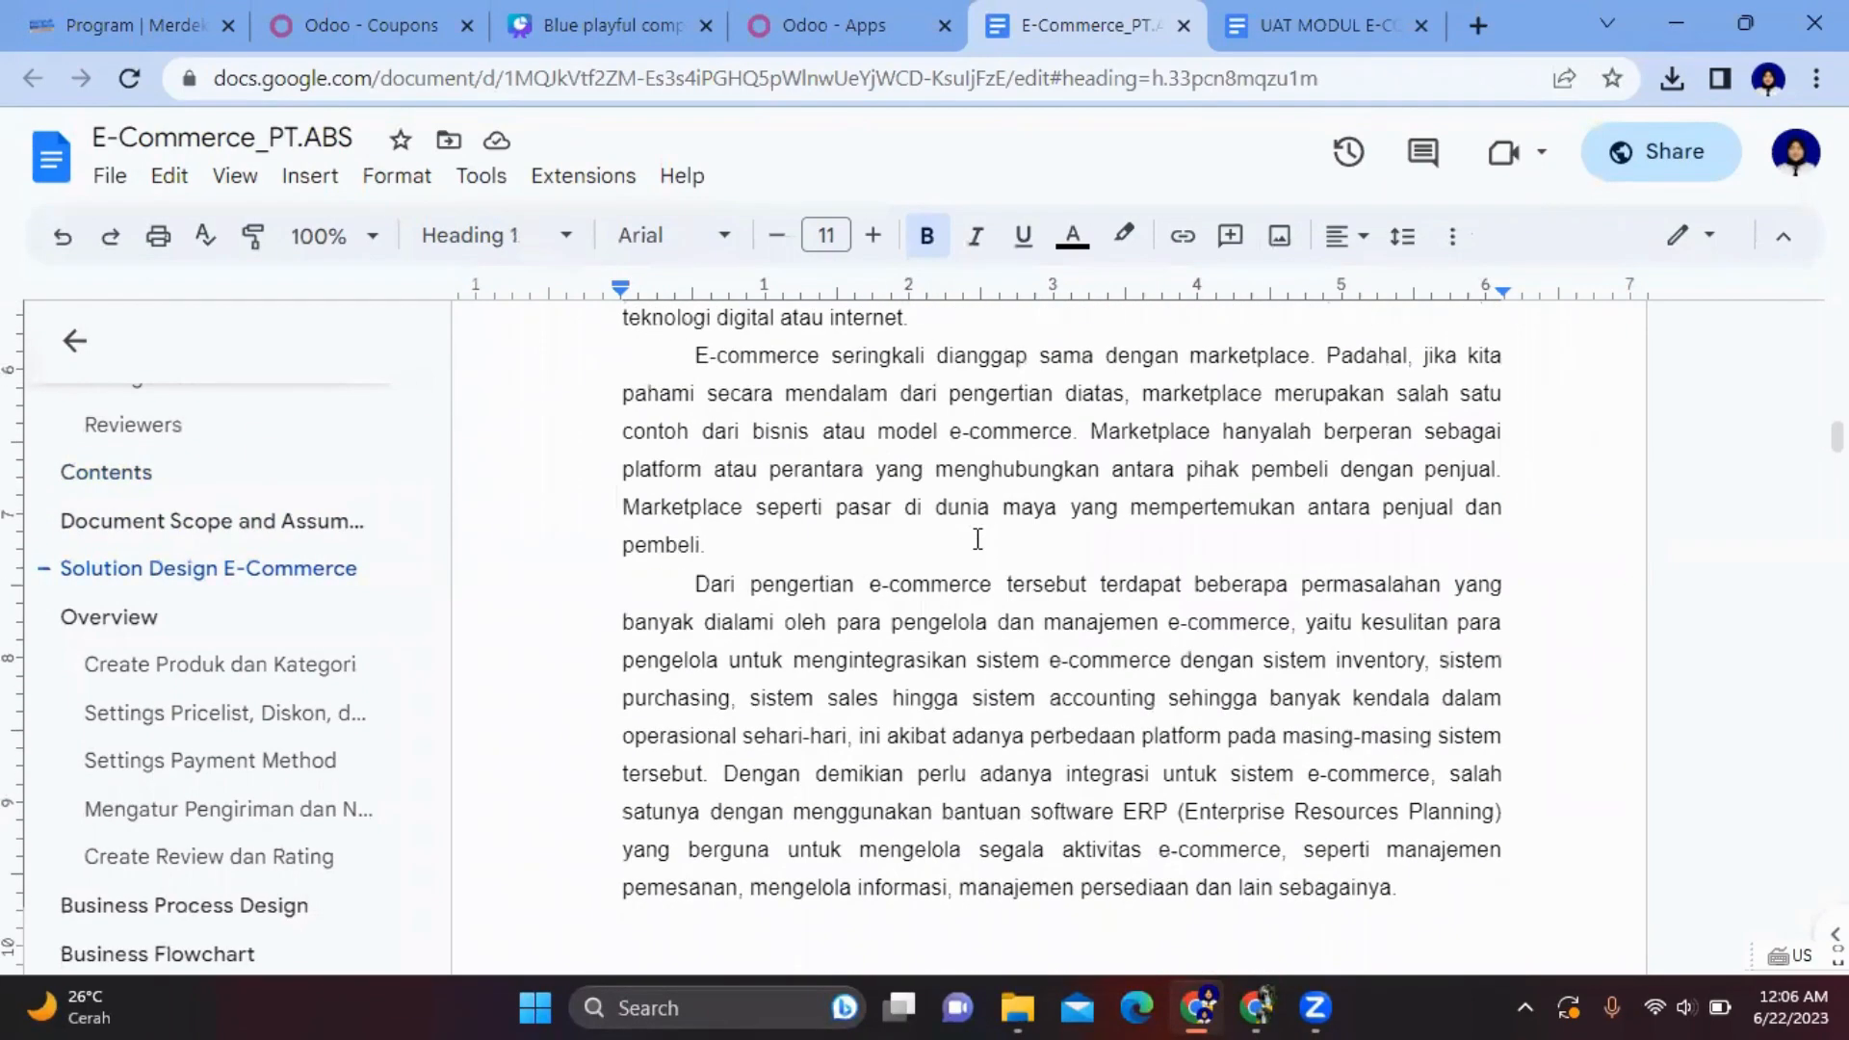
- Go from Create Produk dan Kategori to subsection 5, Create Review dan Rating, on page 6
{"action": "left_click", "coordinate": [228, 665]}
{"action": "scroll", "coordinate": [817, 479], "scroll_direction": "up", "scroll_amount": 3}
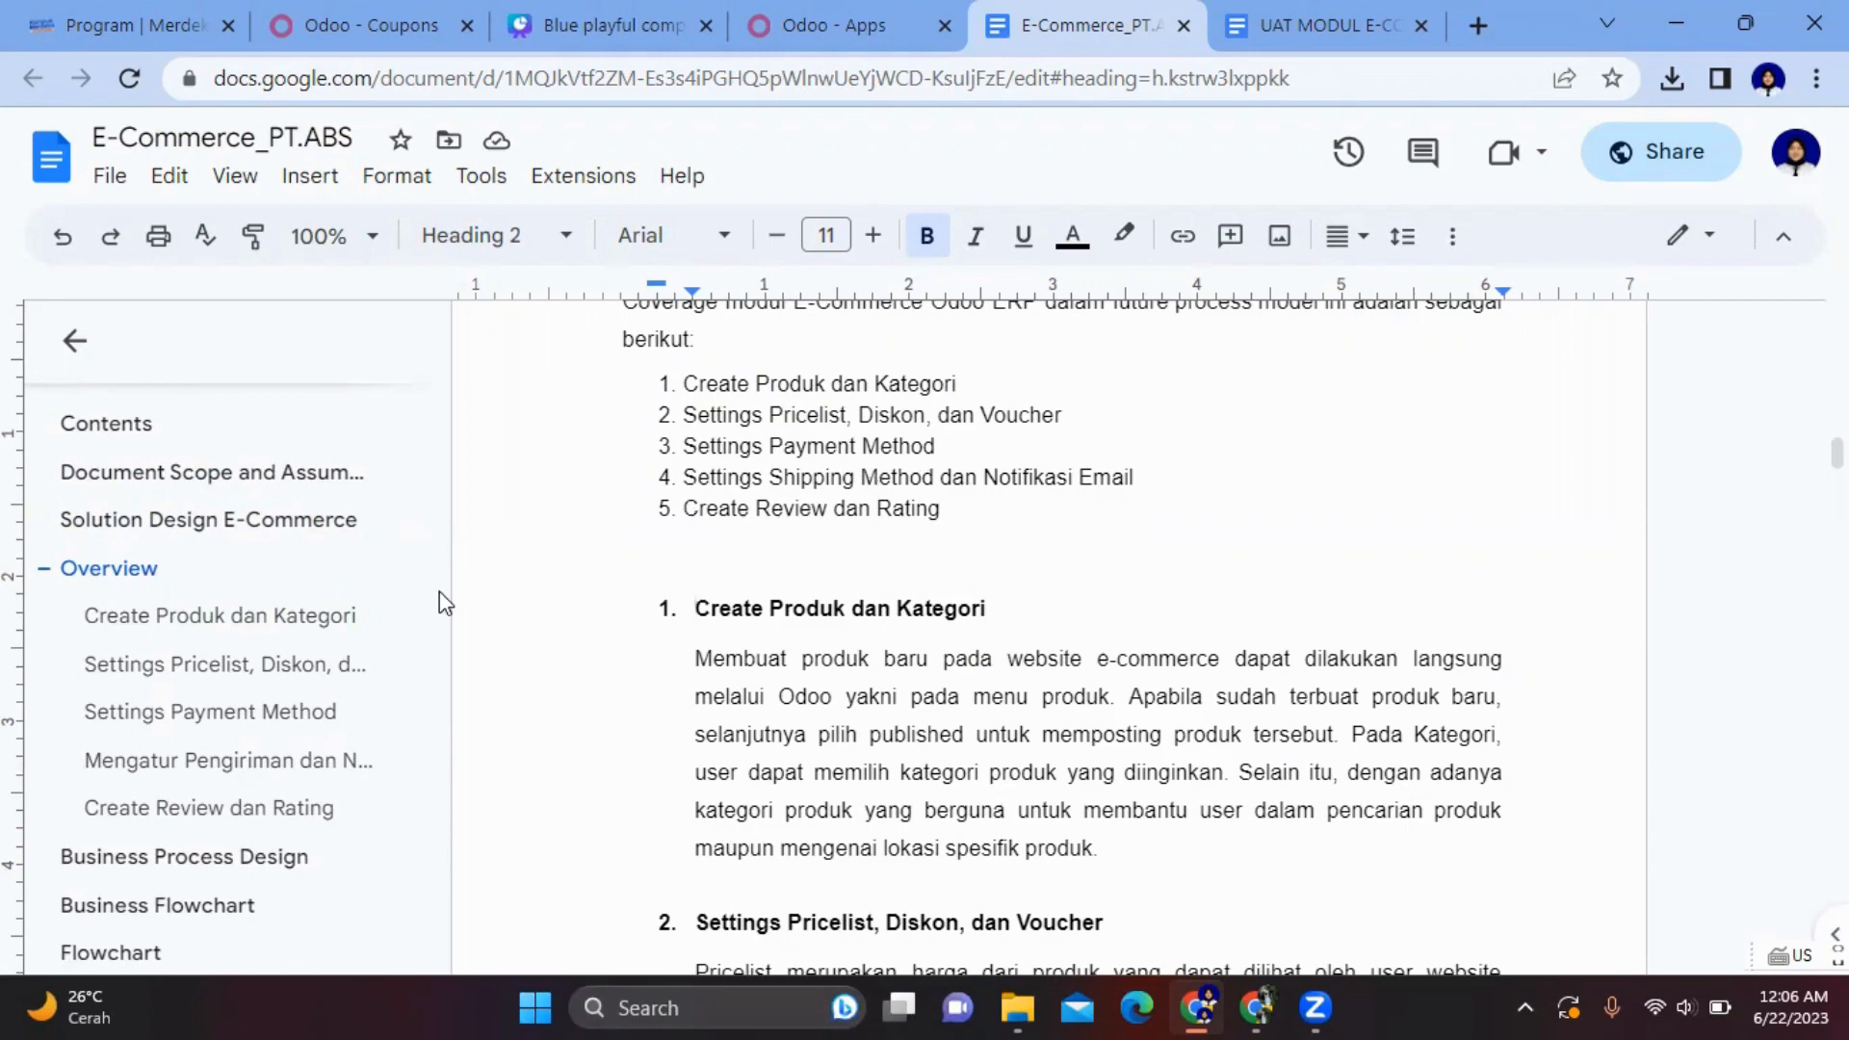
{"action": "scroll", "coordinate": [192, 809], "scroll_direction": "down", "scroll_amount": 1}
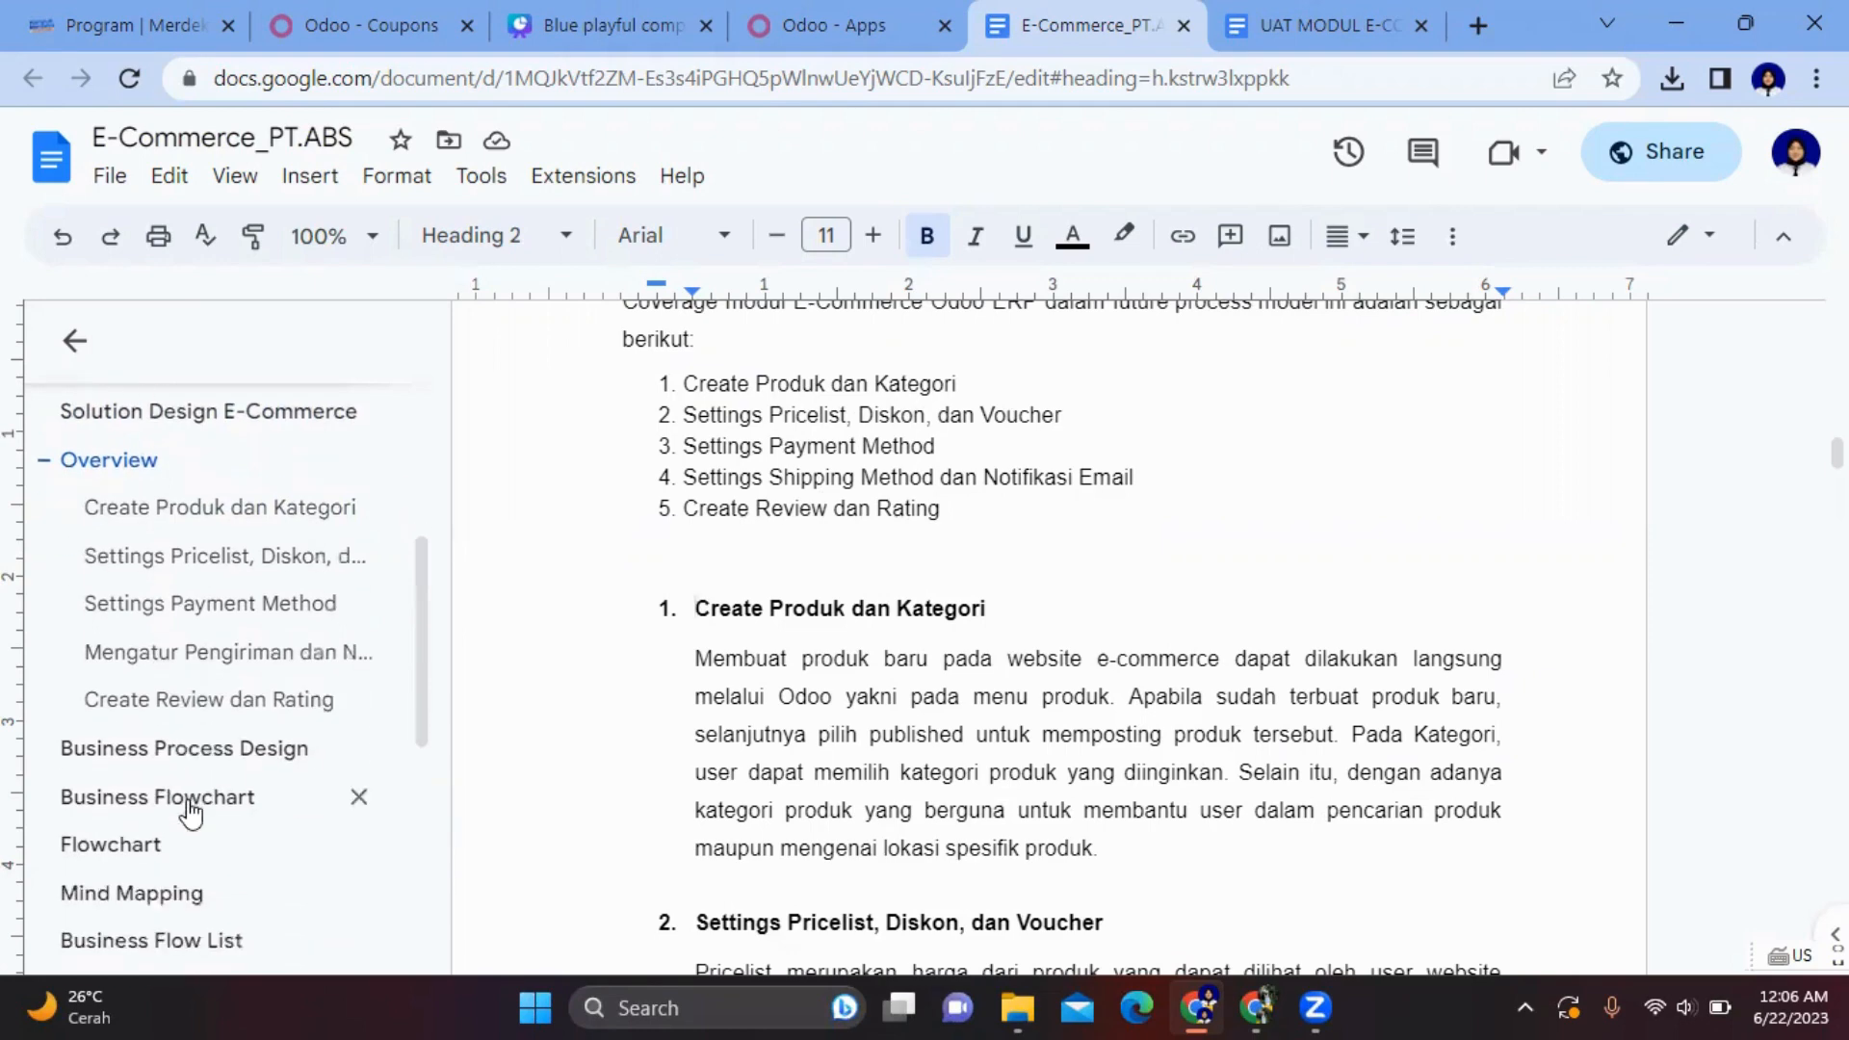
{"action": "left_click", "coordinate": [267, 718]}
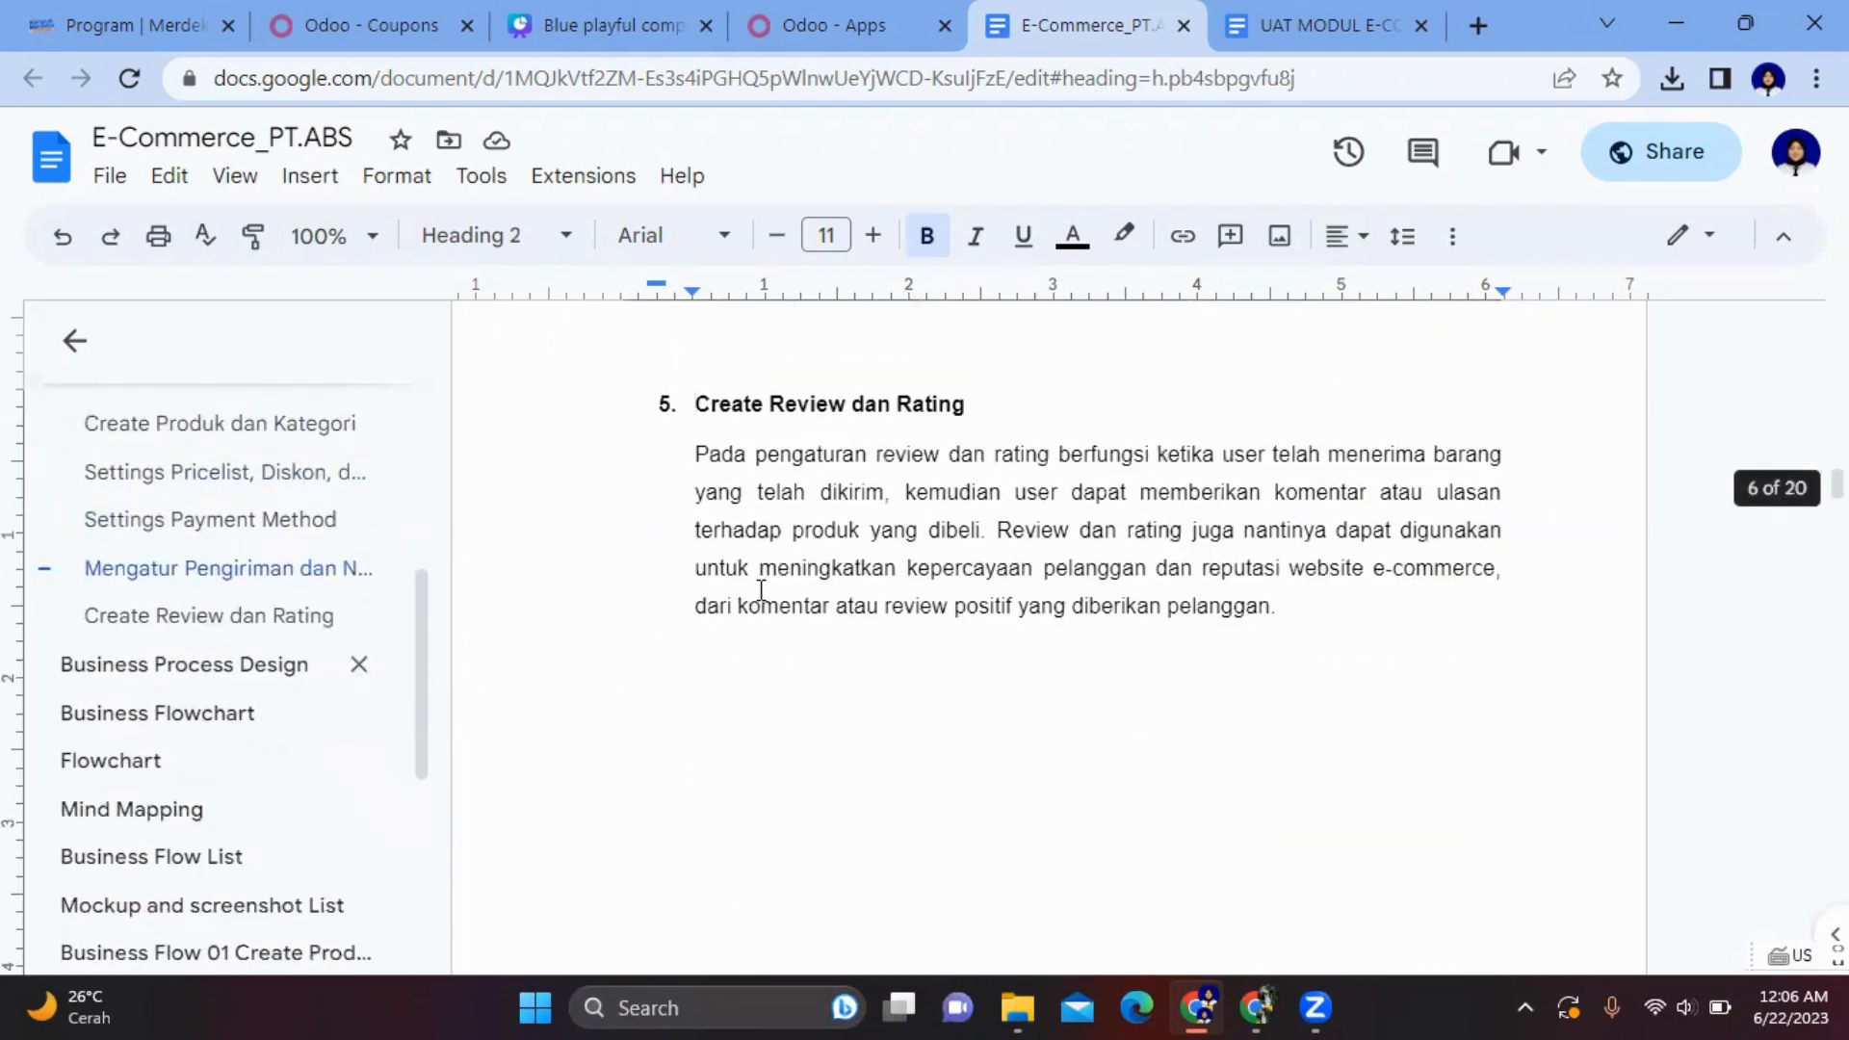
- Jump to the Business Process Design section and scroll through it
{"action": "left_click", "coordinate": [214, 662]}
{"action": "scroll", "coordinate": [862, 598], "scroll_direction": "down", "scroll_amount": 10}
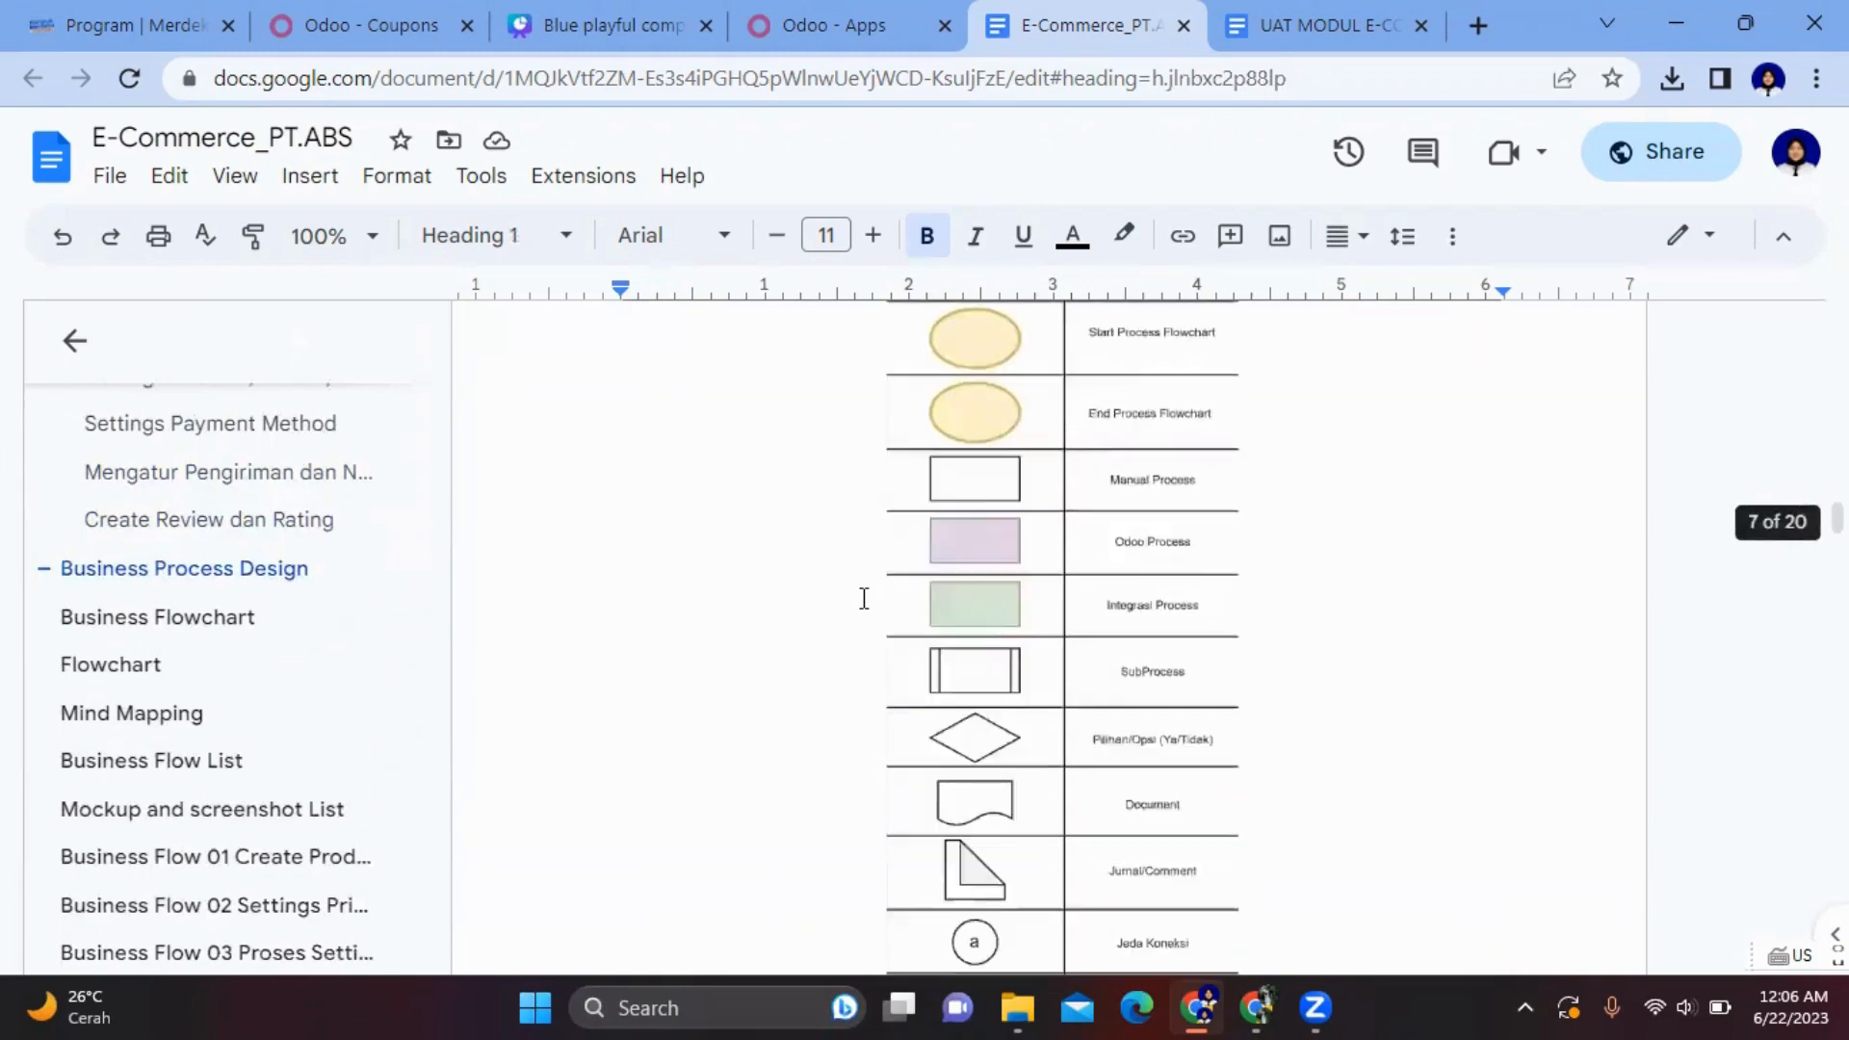
{"action": "scroll", "coordinate": [864, 598], "scroll_direction": "down", "scroll_amount": 8}
{"action": "scroll", "coordinate": [864, 598], "scroll_direction": "up", "scroll_amount": 3}
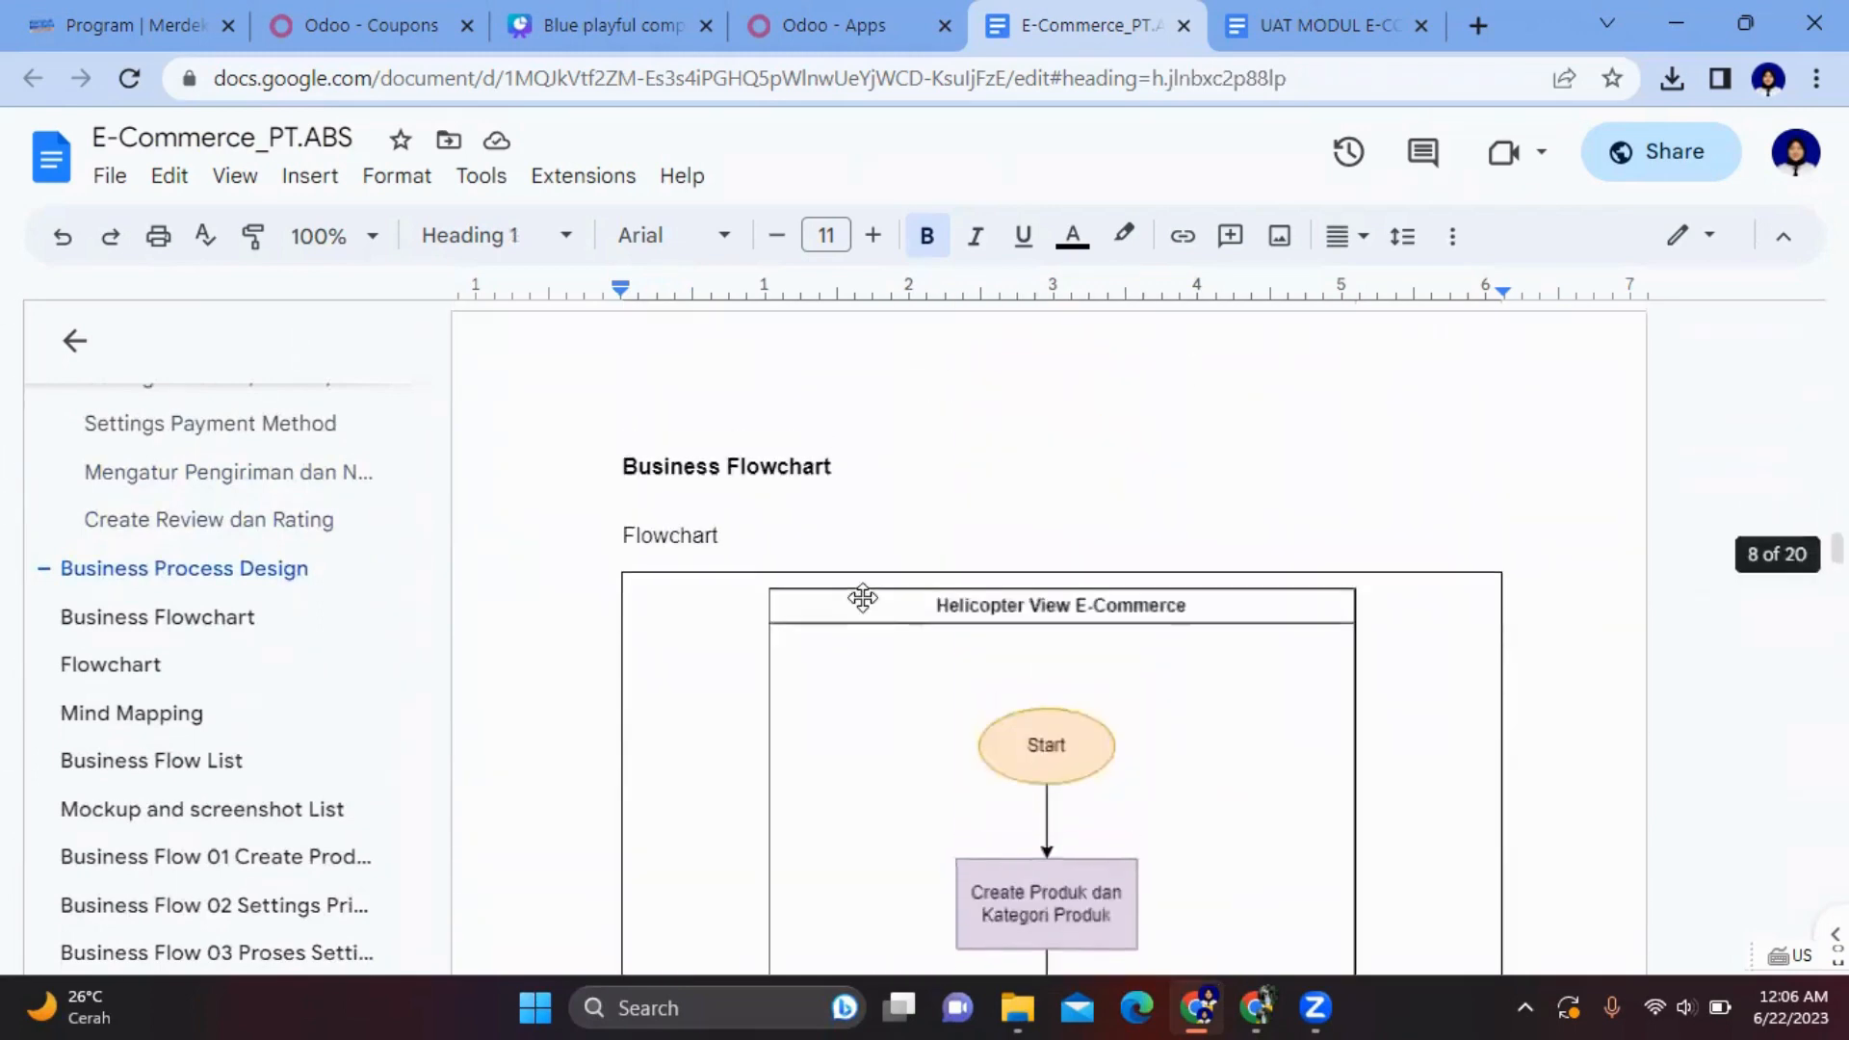
{"action": "scroll", "coordinate": [862, 598], "scroll_direction": "down", "scroll_amount": 2}
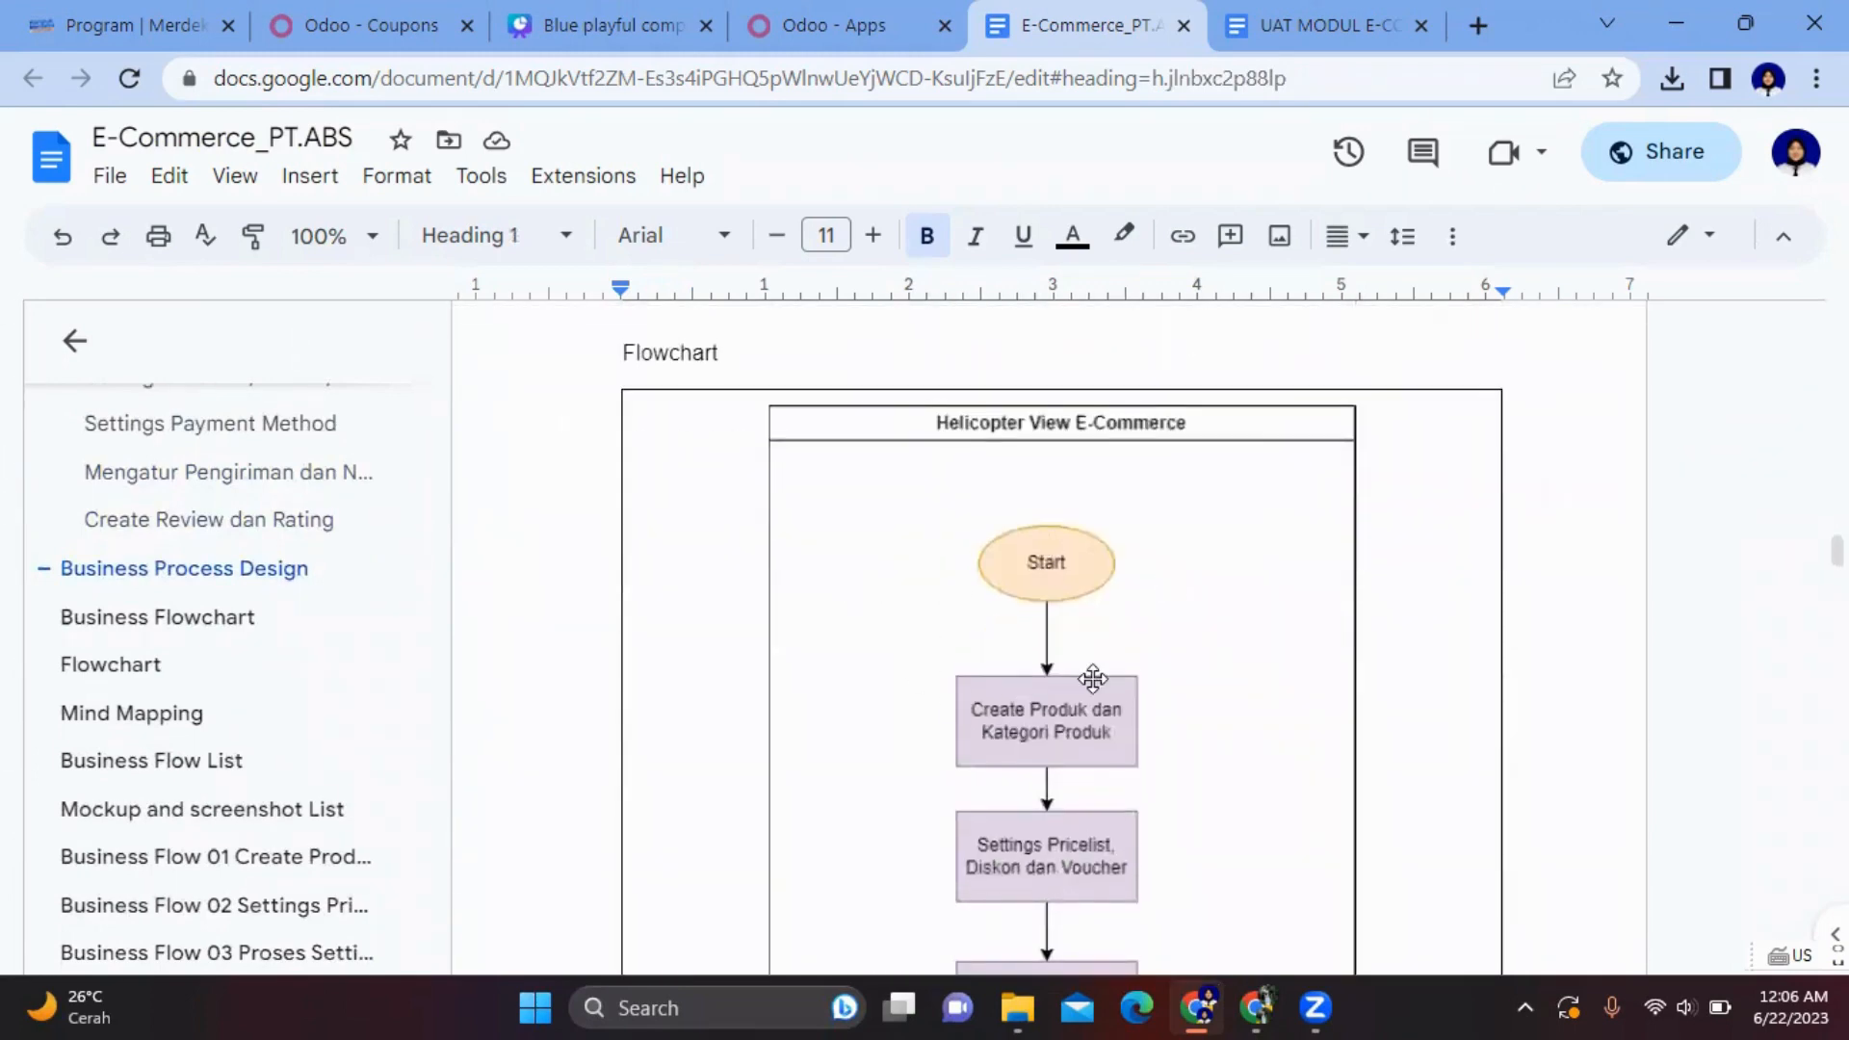
{"action": "scroll", "coordinate": [1093, 679], "scroll_direction": "down", "scroll_amount": 1}
{"action": "scroll", "coordinate": [1093, 679], "scroll_direction": "down", "scroll_amount": 1}
{"action": "scroll", "coordinate": [1091, 678], "scroll_direction": "up", "scroll_amount": 3}
{"action": "scroll", "coordinate": [1091, 678], "scroll_direction": "down", "scroll_amount": 4}
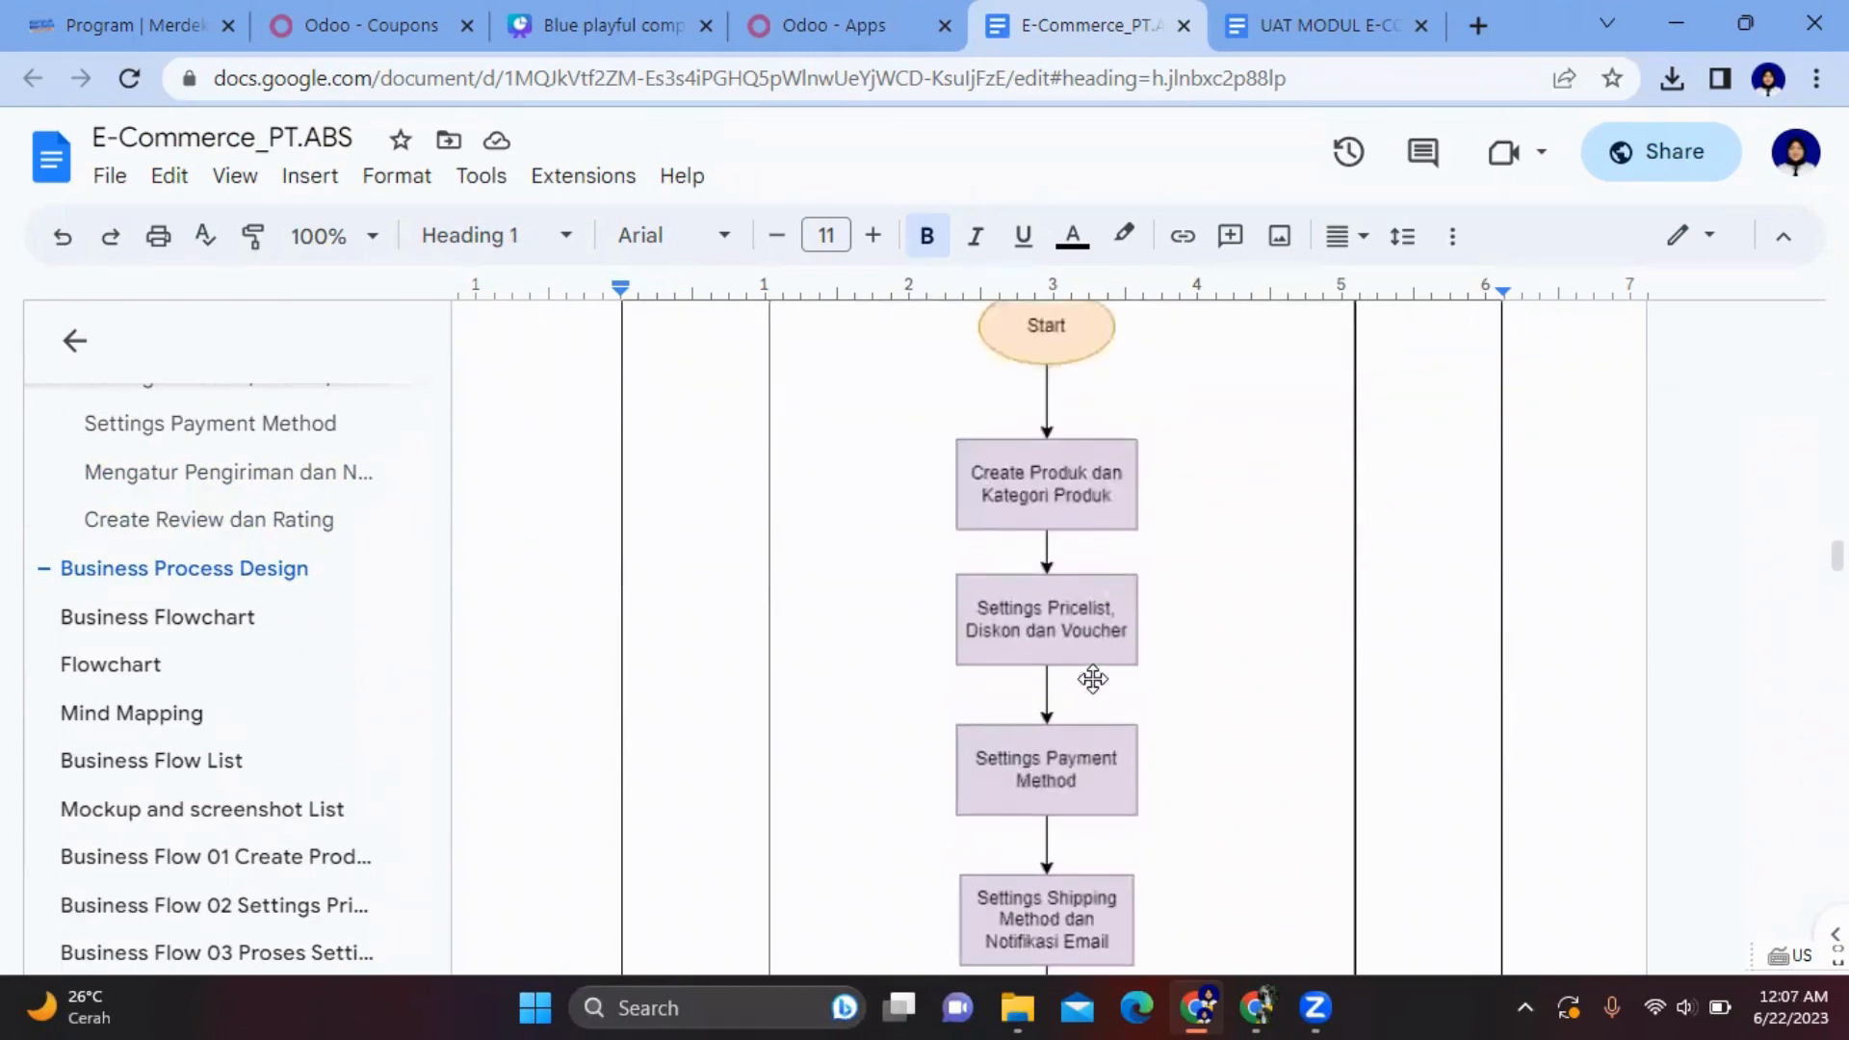
{"action": "scroll", "coordinate": [1101, 733], "scroll_direction": "down", "scroll_amount": 5}
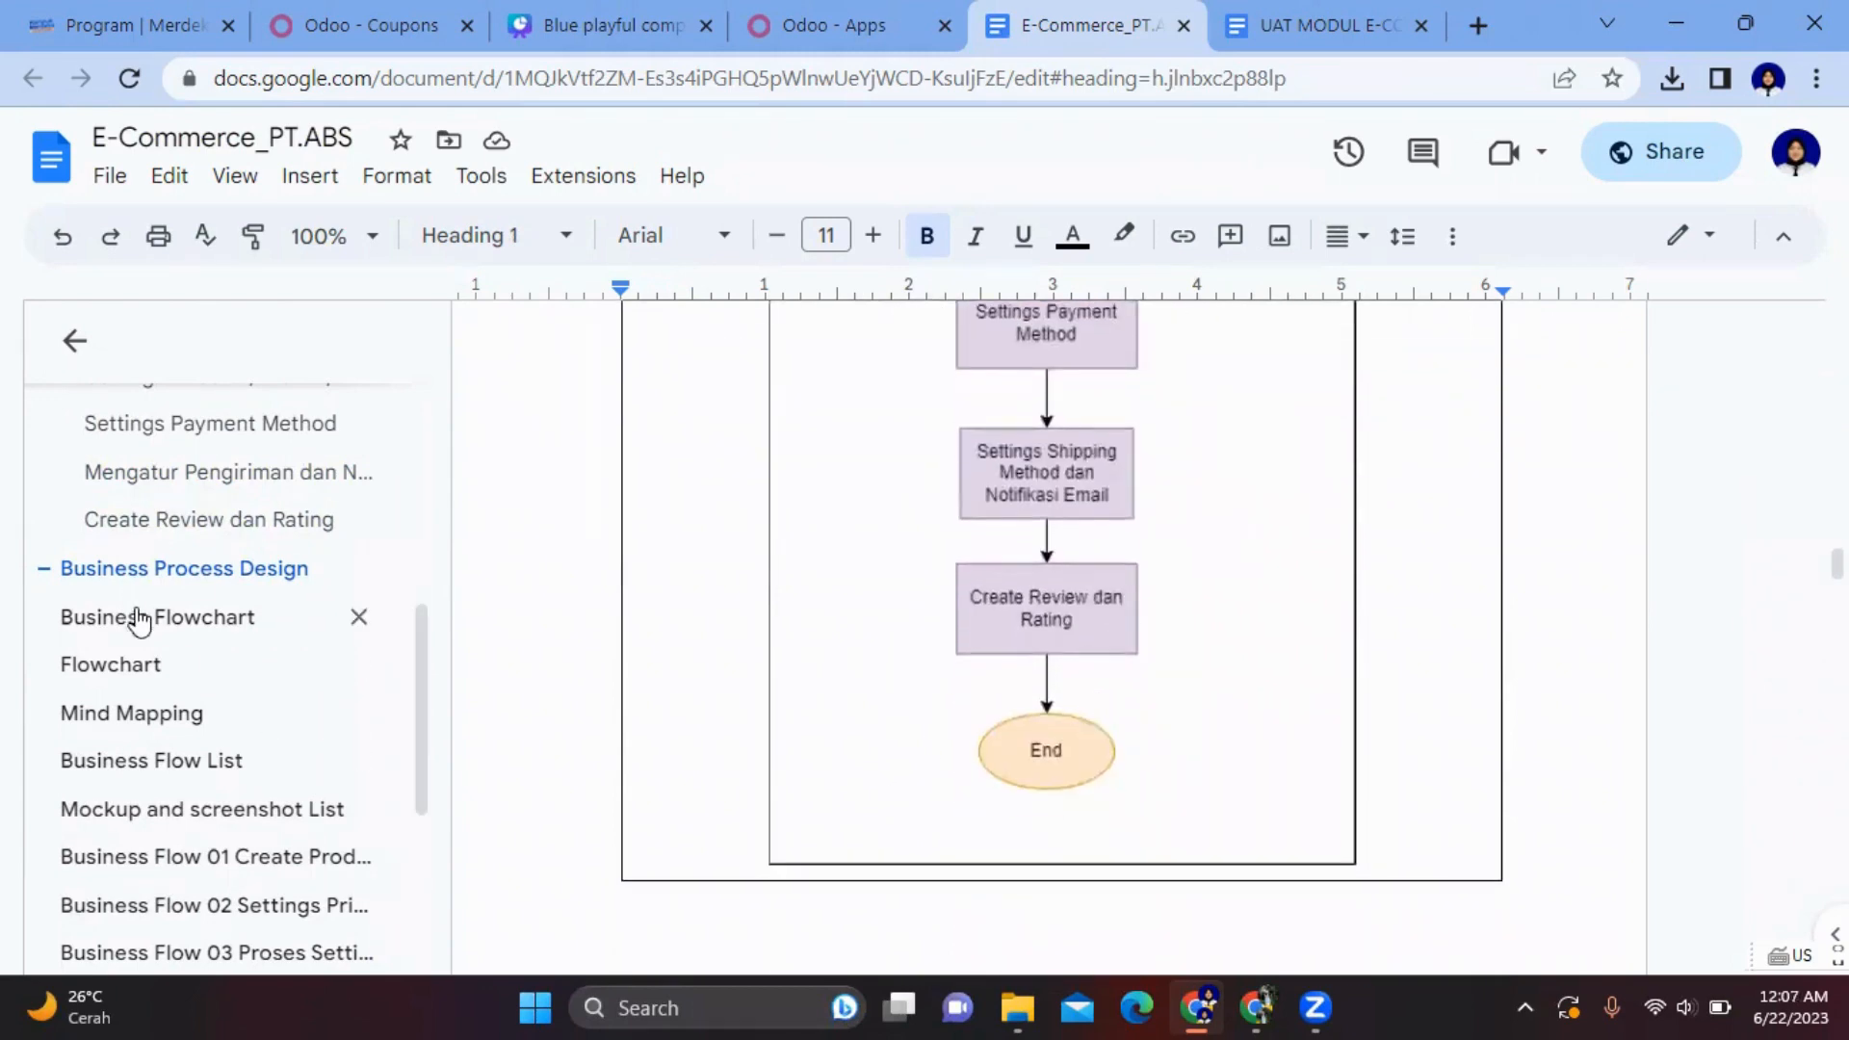
- Look over the Flowchart and Mind Mapping sections of the blueprint
{"action": "left_click", "coordinate": [144, 662]}
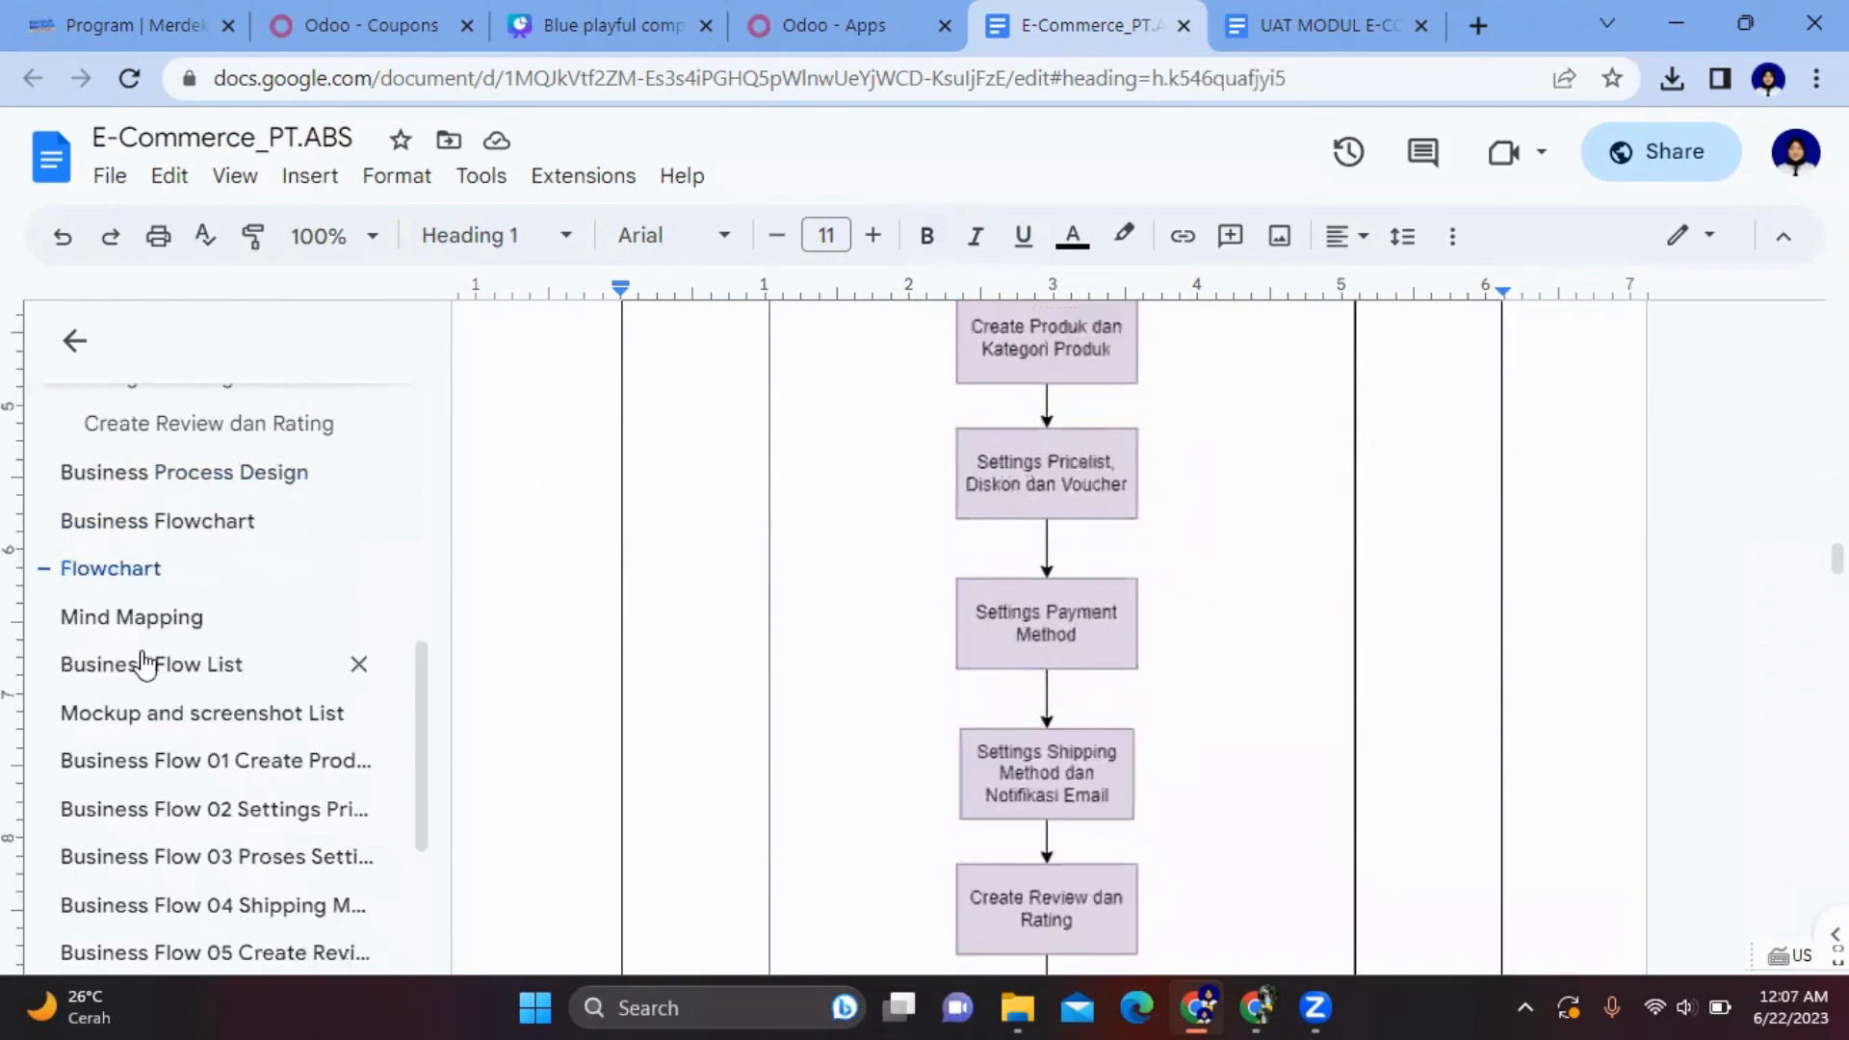
{"action": "scroll", "coordinate": [973, 507], "scroll_direction": "up", "scroll_amount": 1}
{"action": "scroll", "coordinate": [973, 508], "scroll_direction": "down", "scroll_amount": 7}
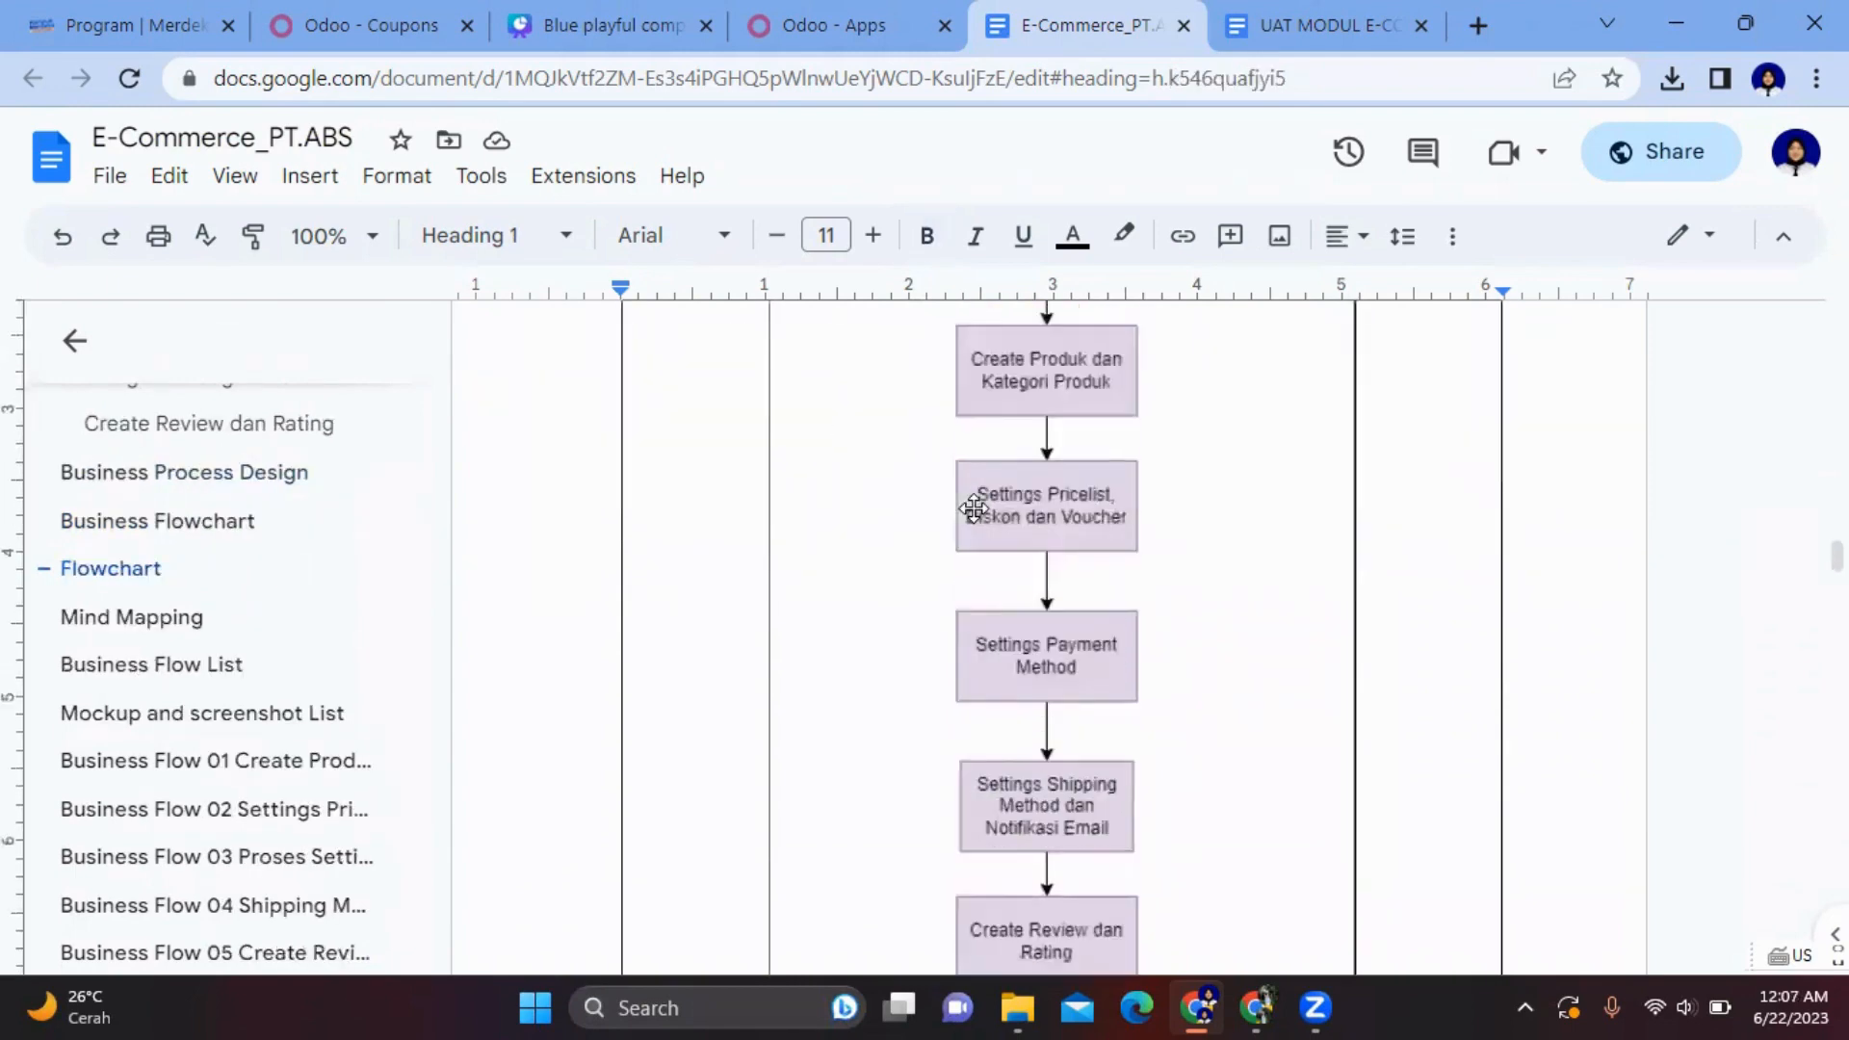
{"action": "left_click", "coordinate": [149, 617]}
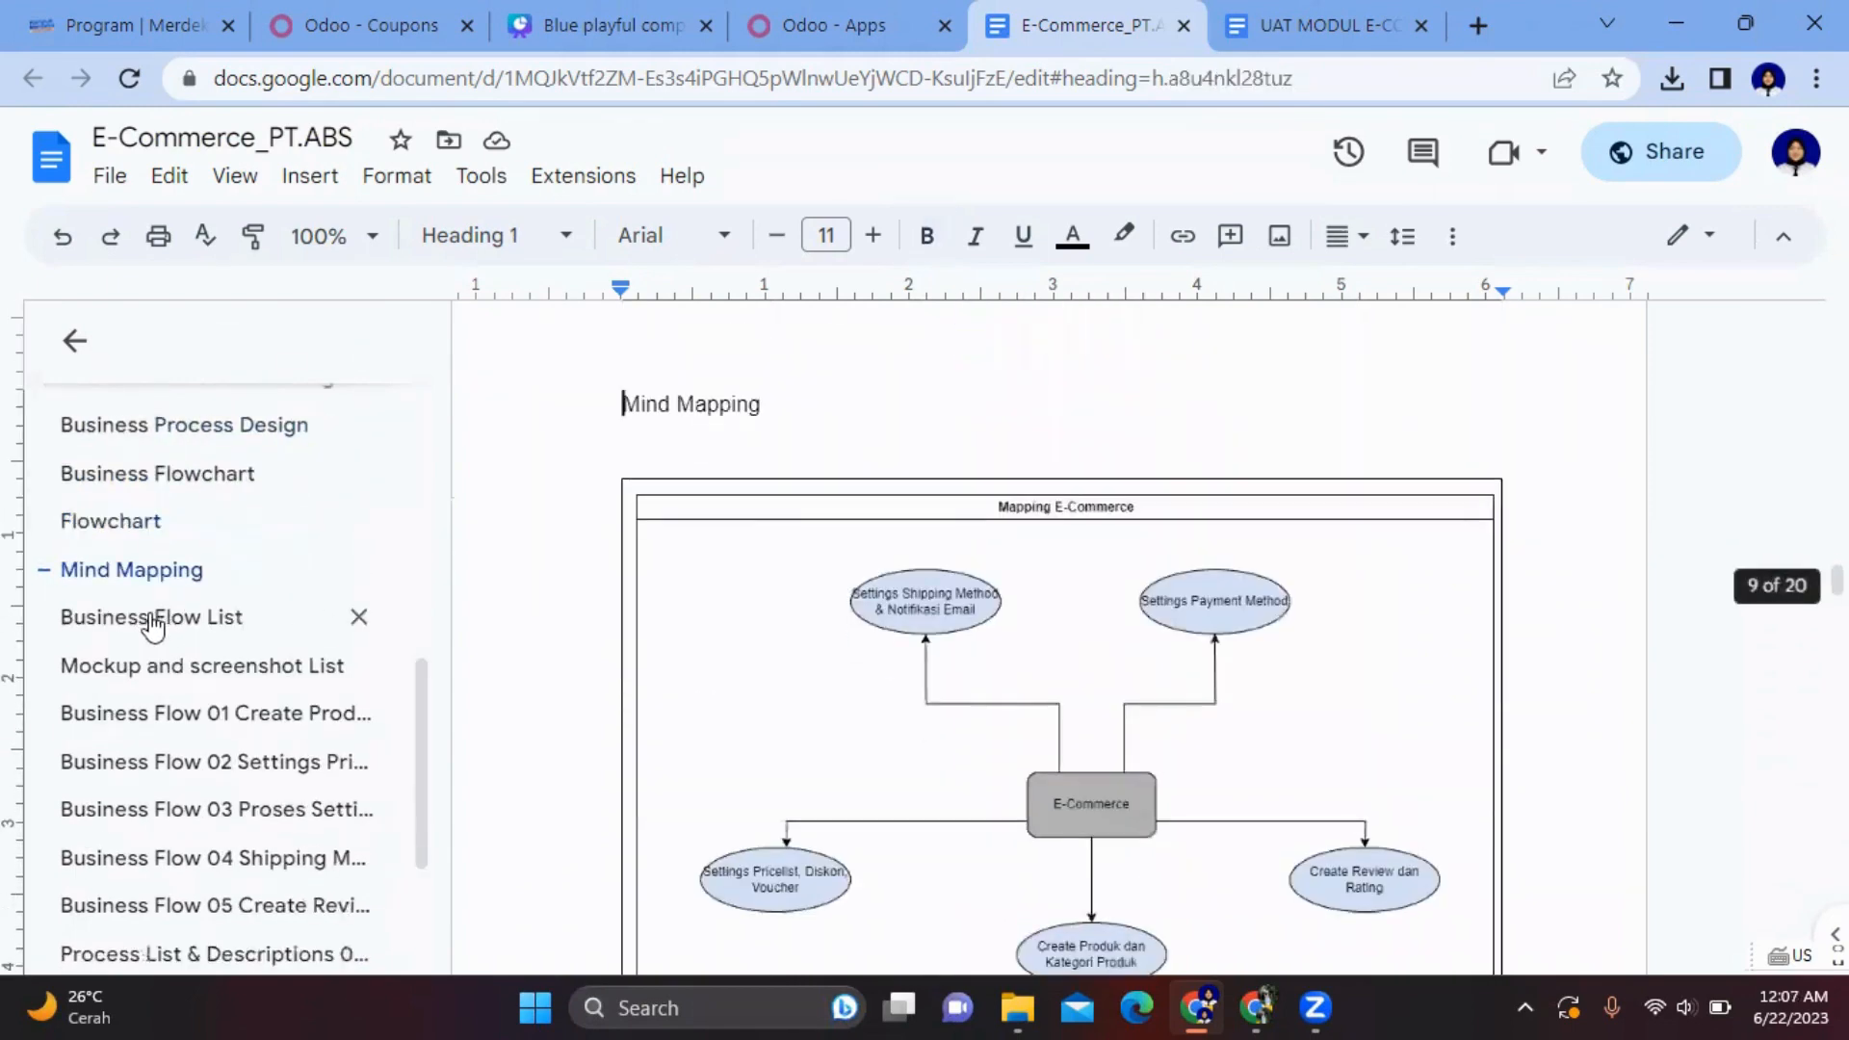
{"action": "scroll", "coordinate": [873, 633], "scroll_direction": "down", "scroll_amount": 3}
{"action": "scroll", "coordinate": [871, 632], "scroll_direction": "up", "scroll_amount": 2}
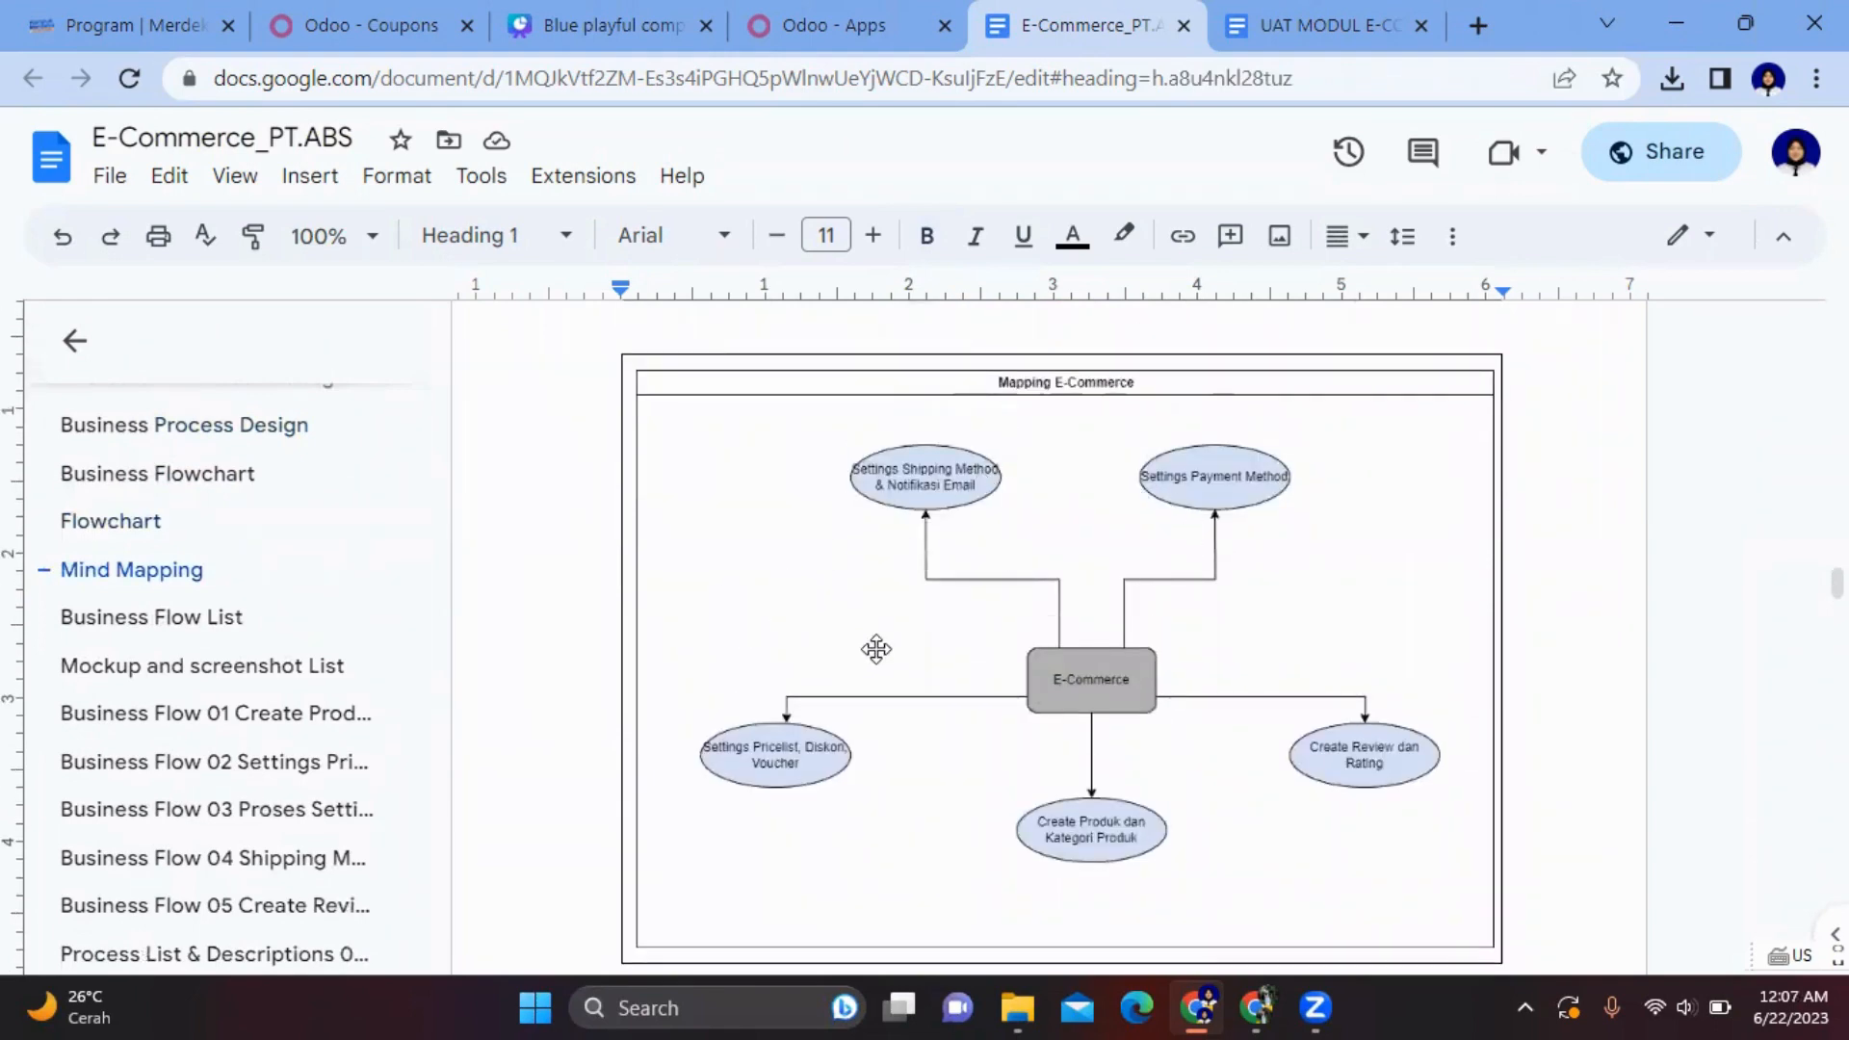
- Review the Business Flow List and Mockup list, ending at Business Flow 01 Create Produk dan Kategori
{"action": "left_click", "coordinate": [216, 626]}
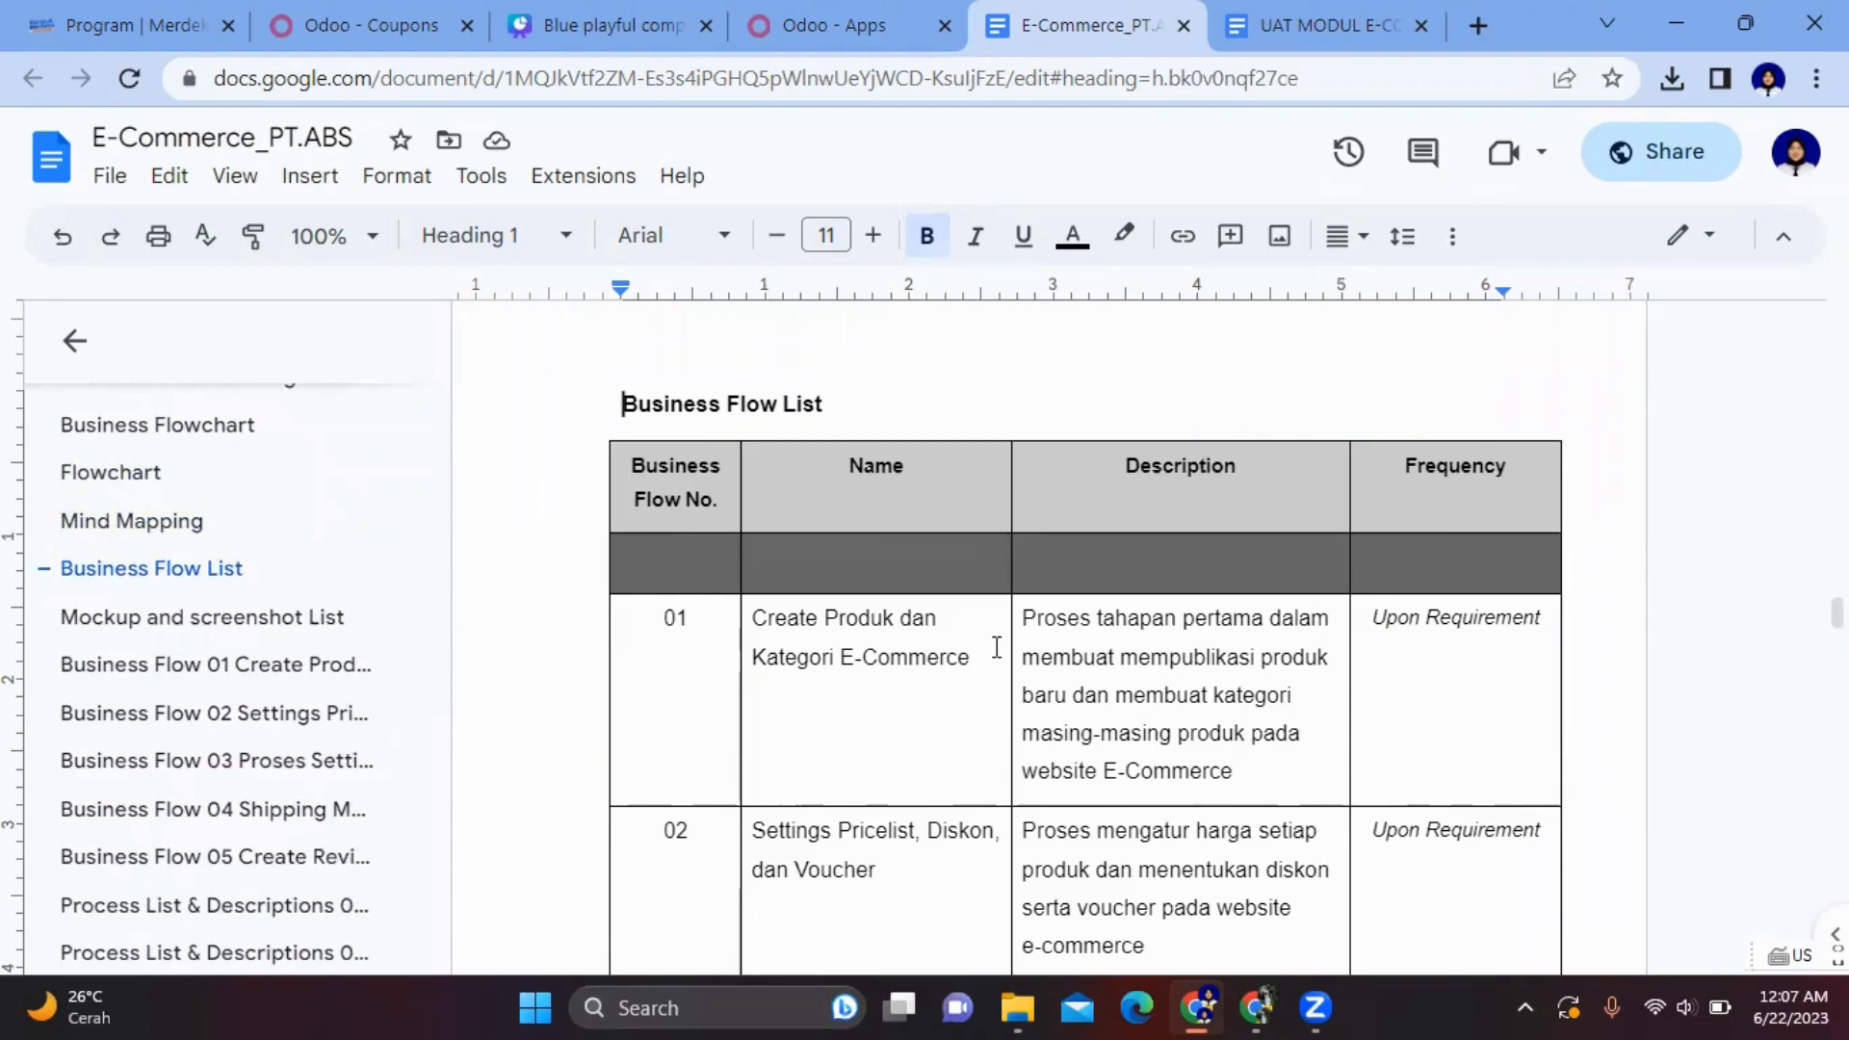
{"action": "scroll", "coordinate": [997, 647], "scroll_direction": "down", "scroll_amount": 2}
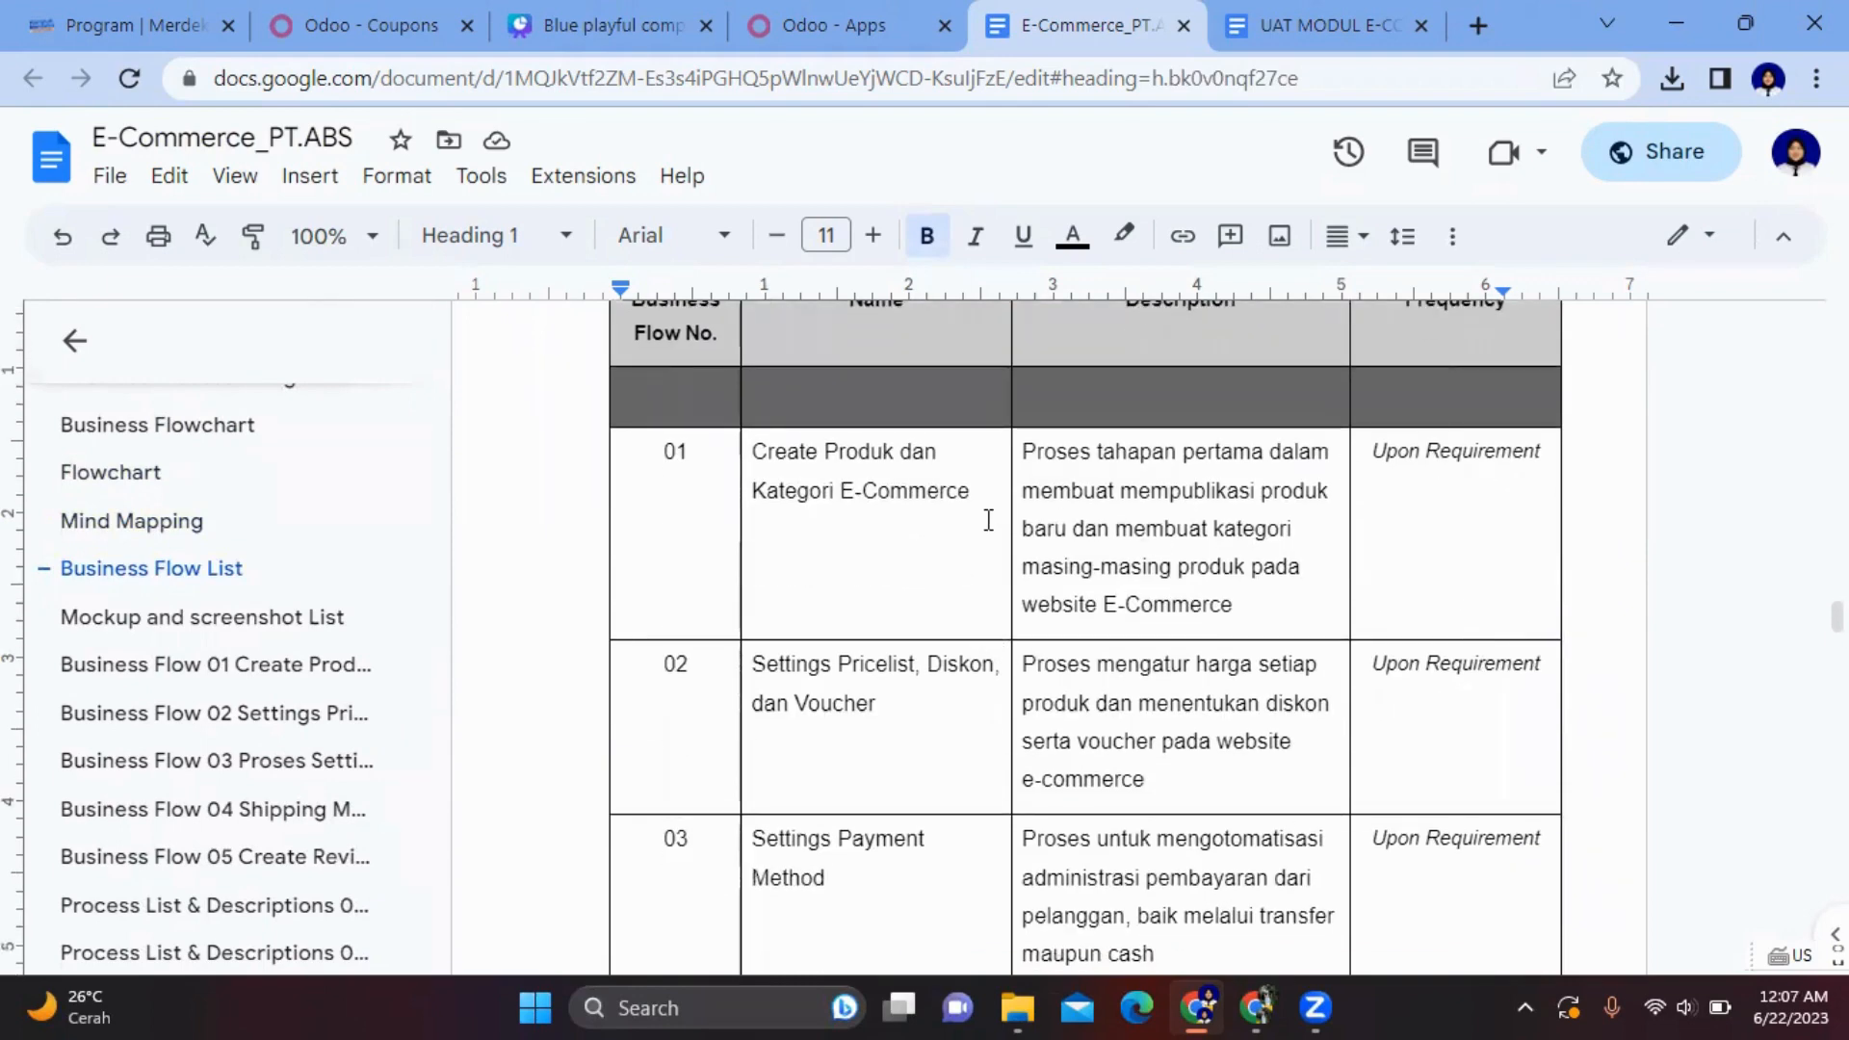
{"action": "scroll", "coordinate": [989, 520], "scroll_direction": "down", "scroll_amount": 12}
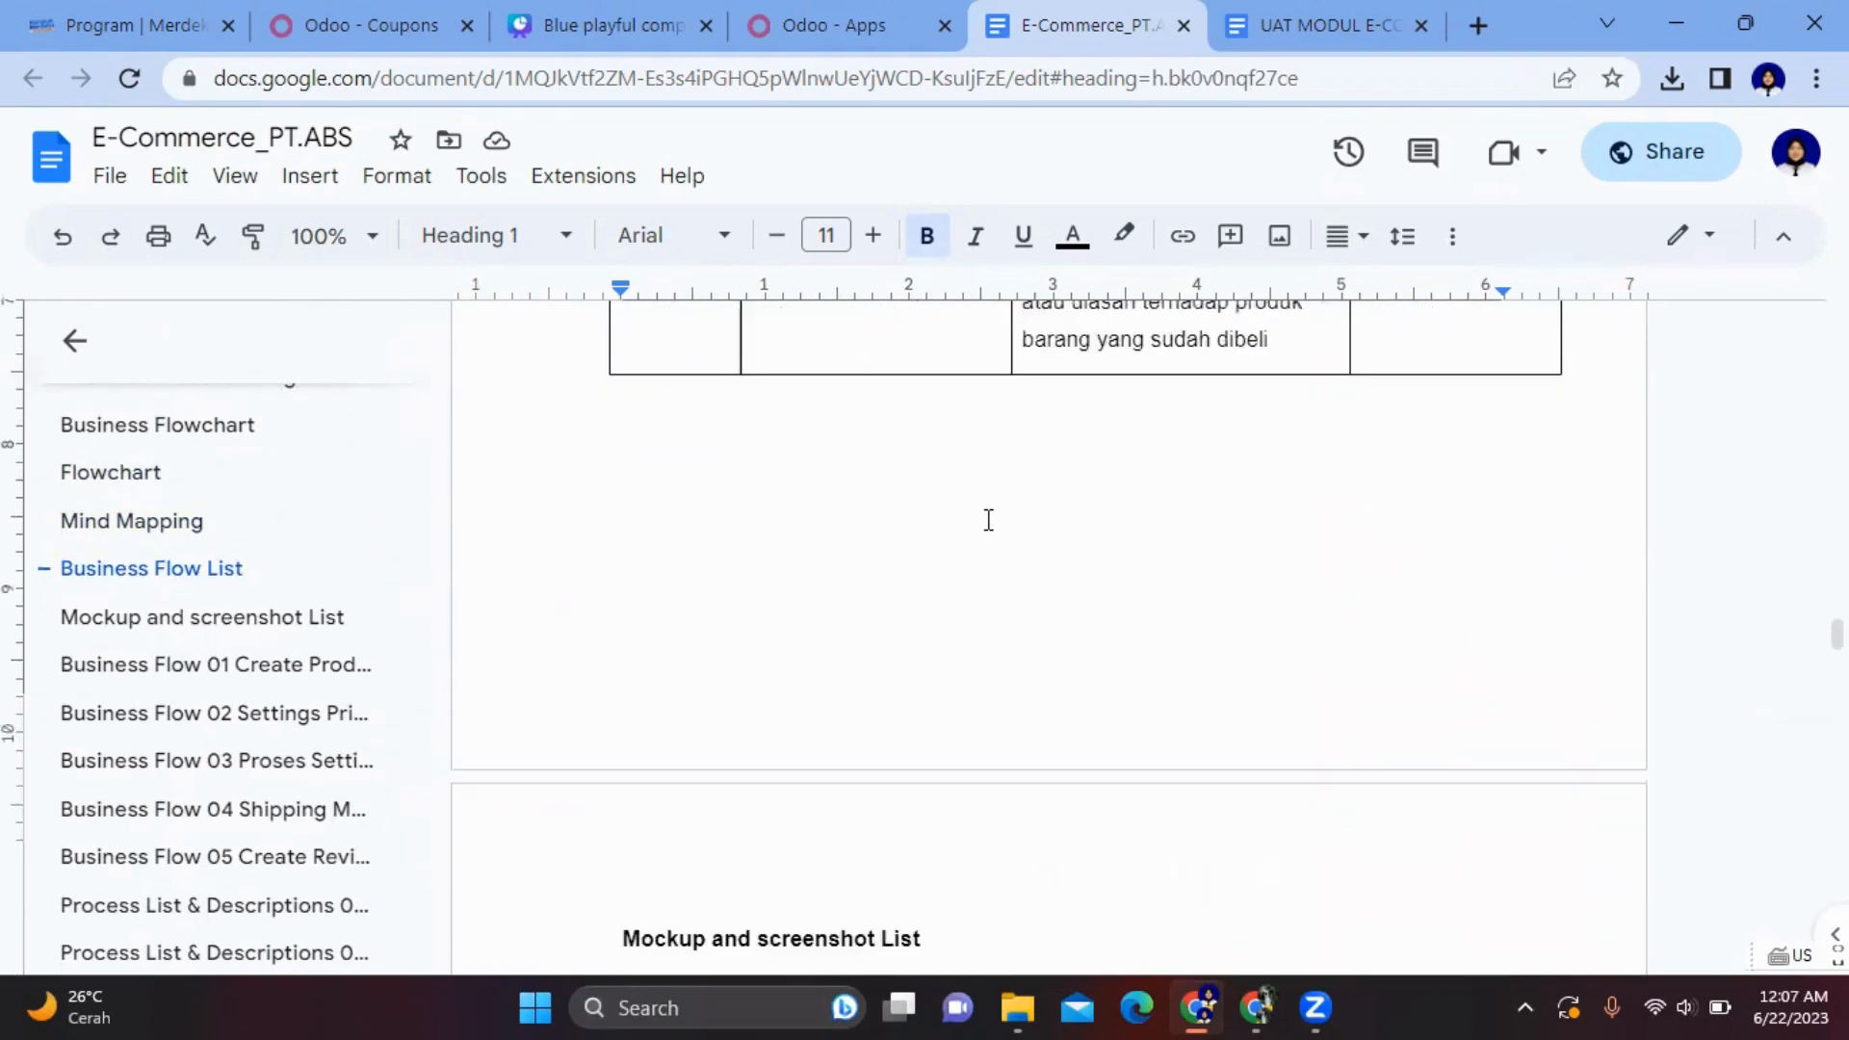
{"action": "scroll", "coordinate": [988, 520], "scroll_direction": "down", "scroll_amount": 1}
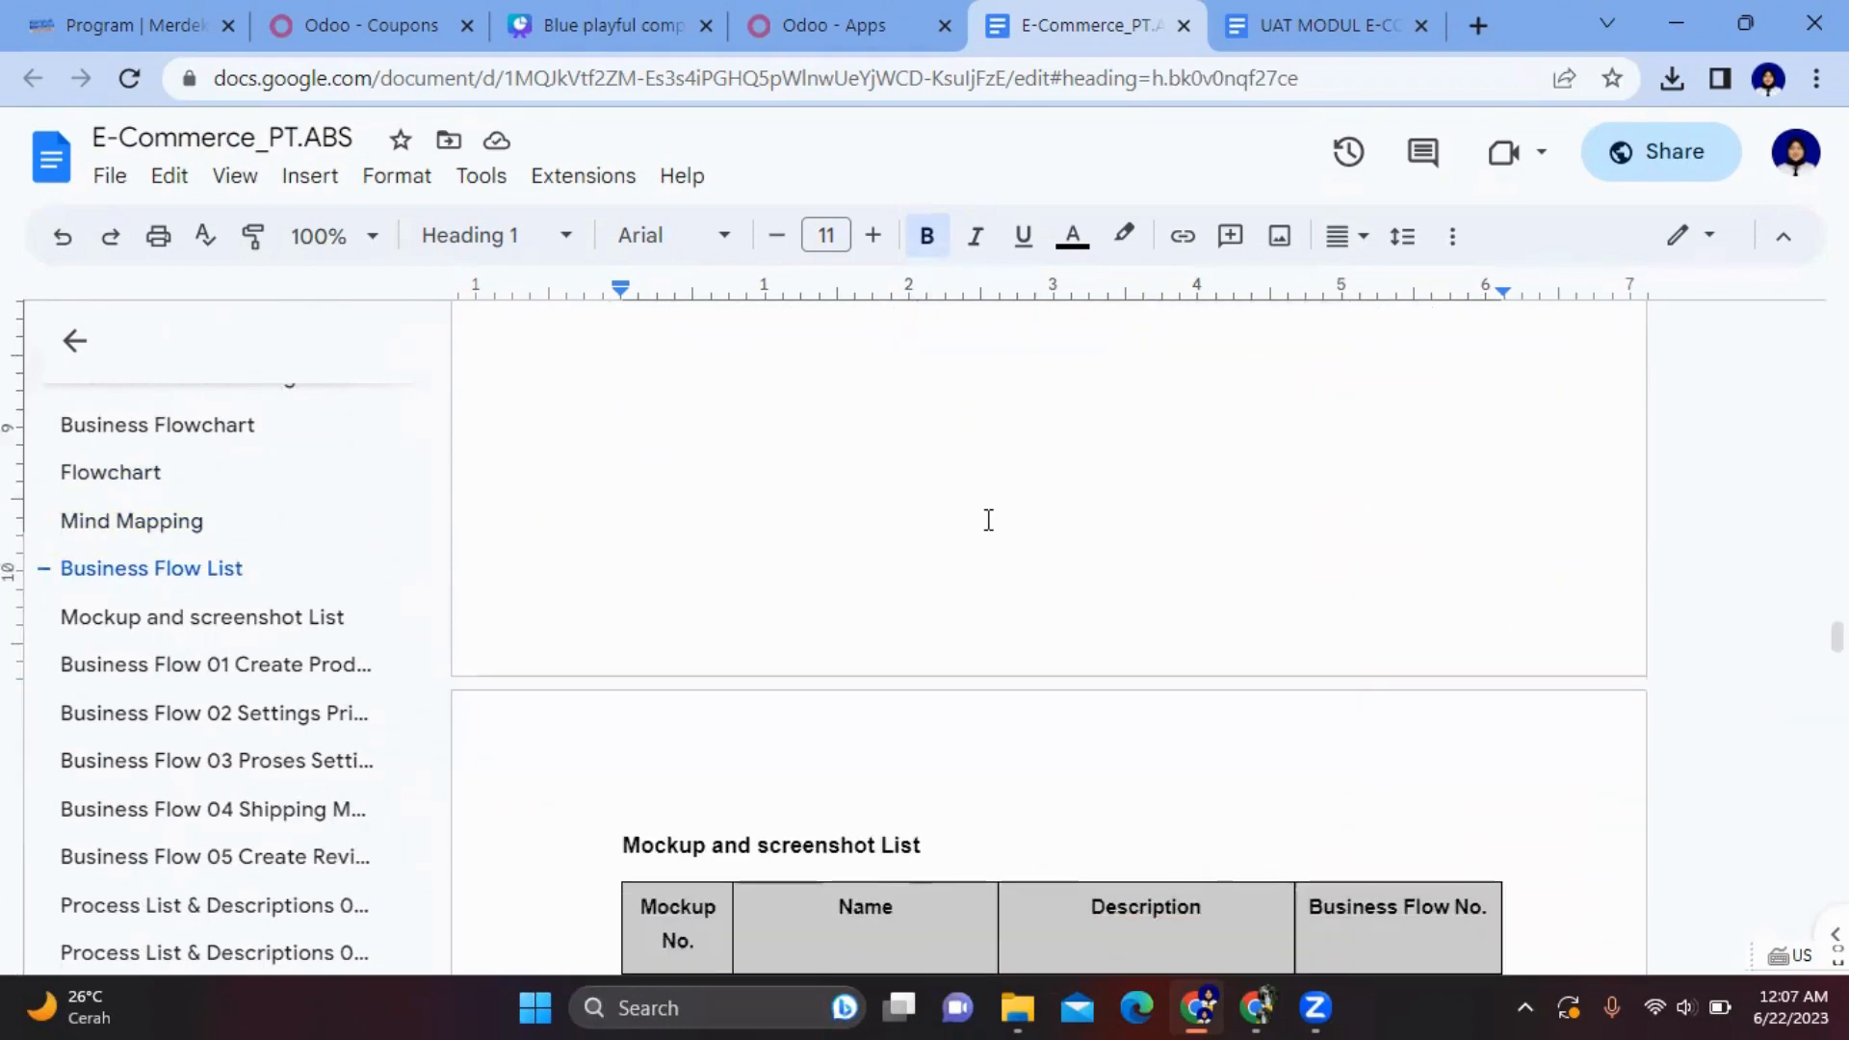
{"action": "left_click", "coordinate": [193, 614]}
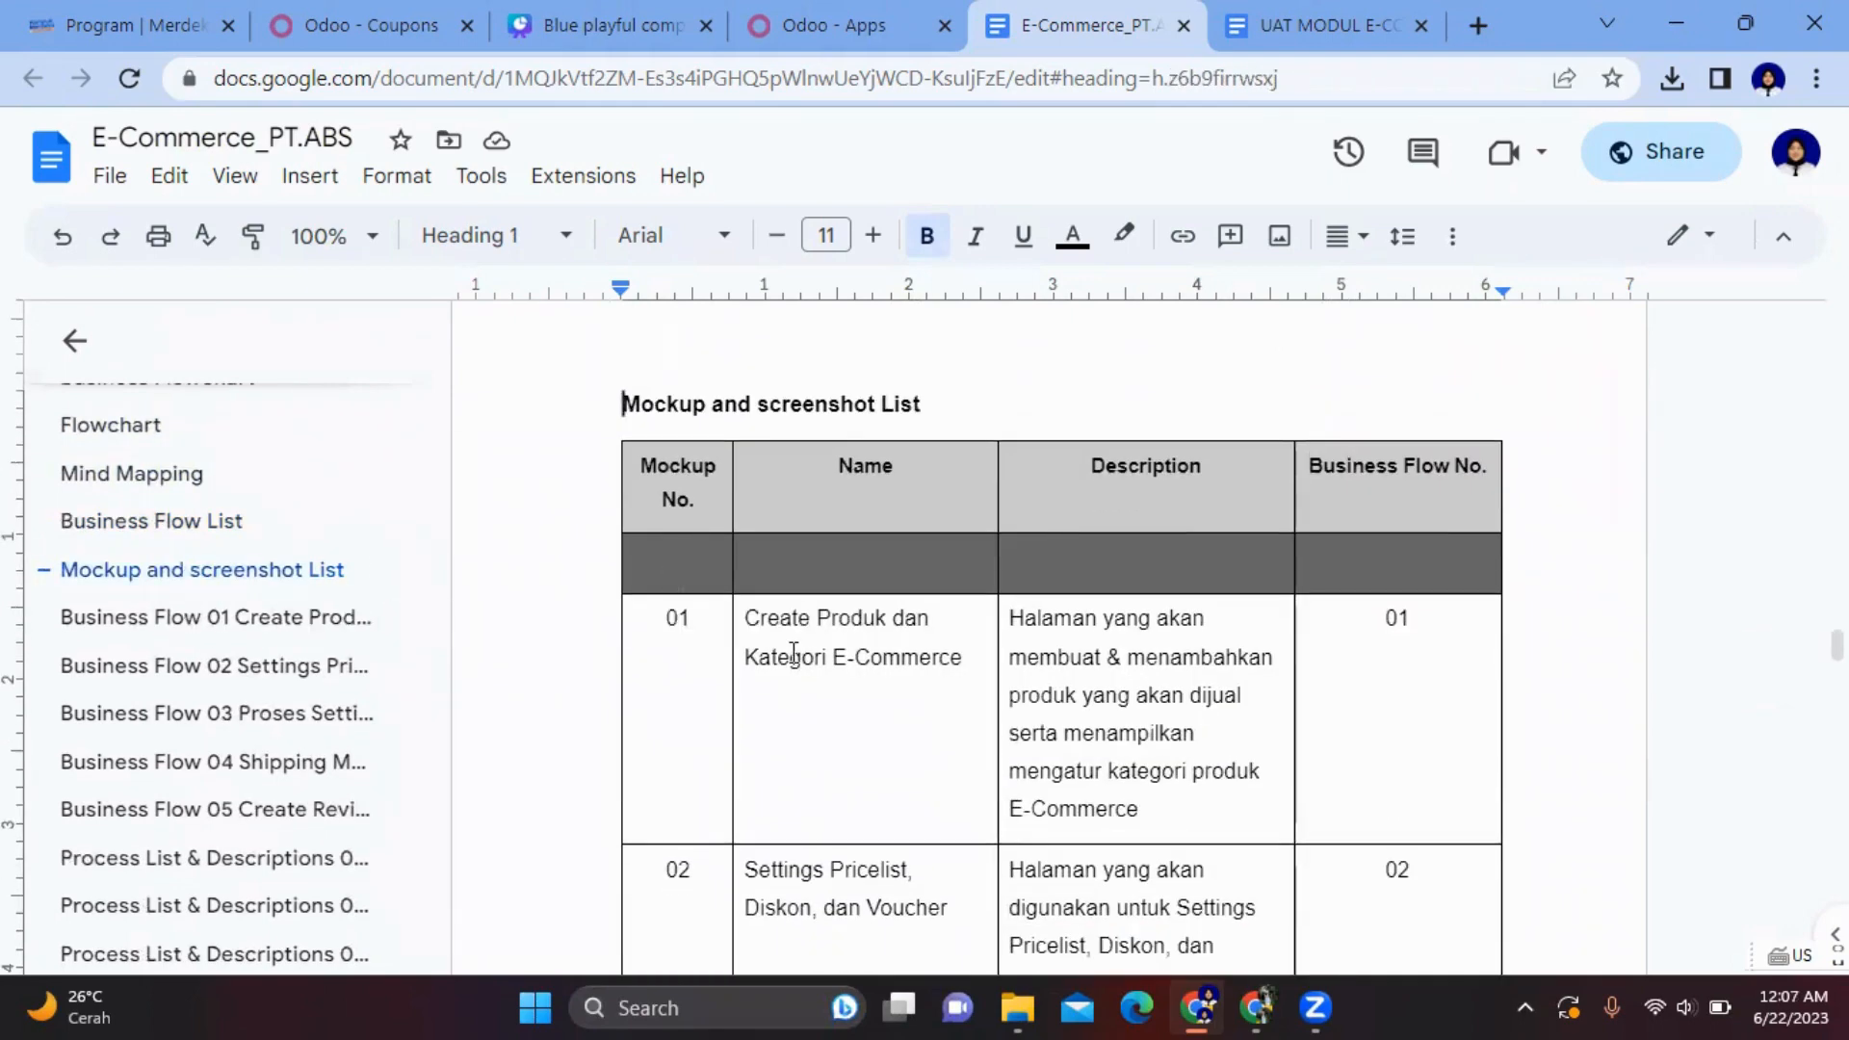
{"action": "scroll", "coordinate": [1012, 665], "scroll_direction": "down", "scroll_amount": 9}
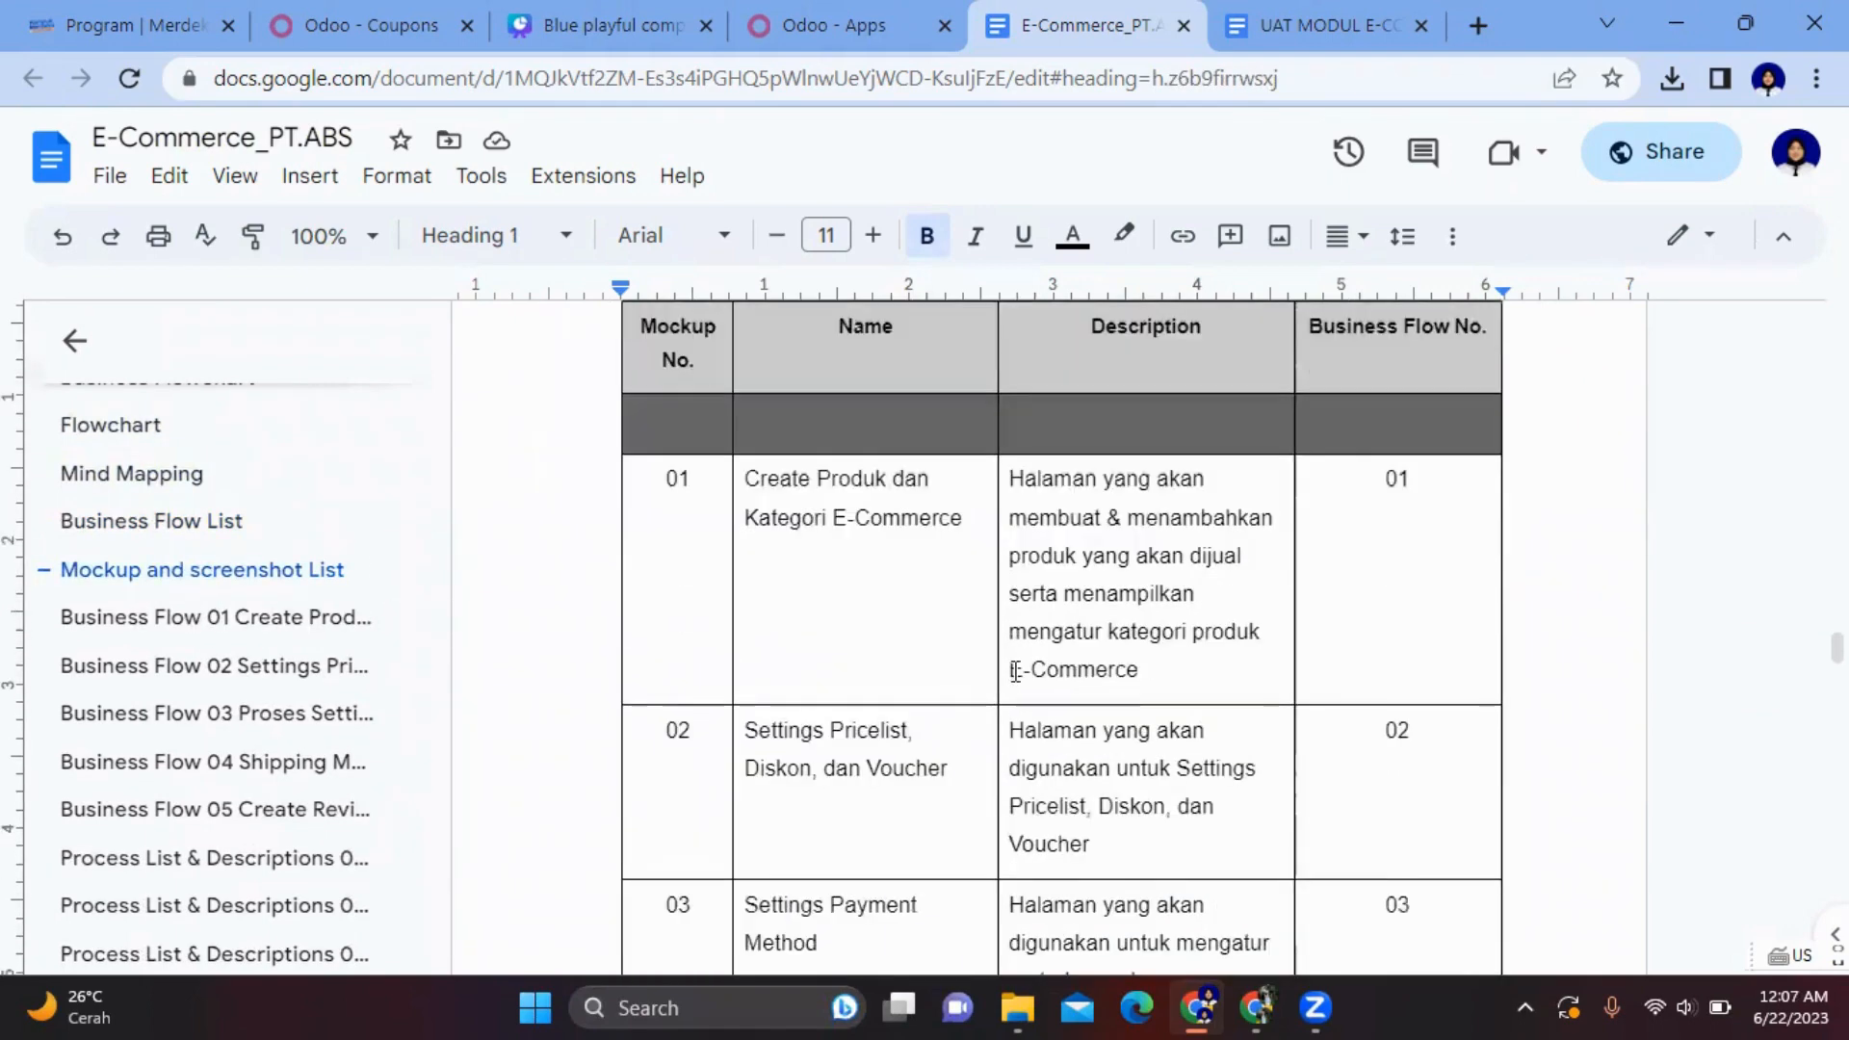
{"action": "left_click", "coordinate": [235, 619]}
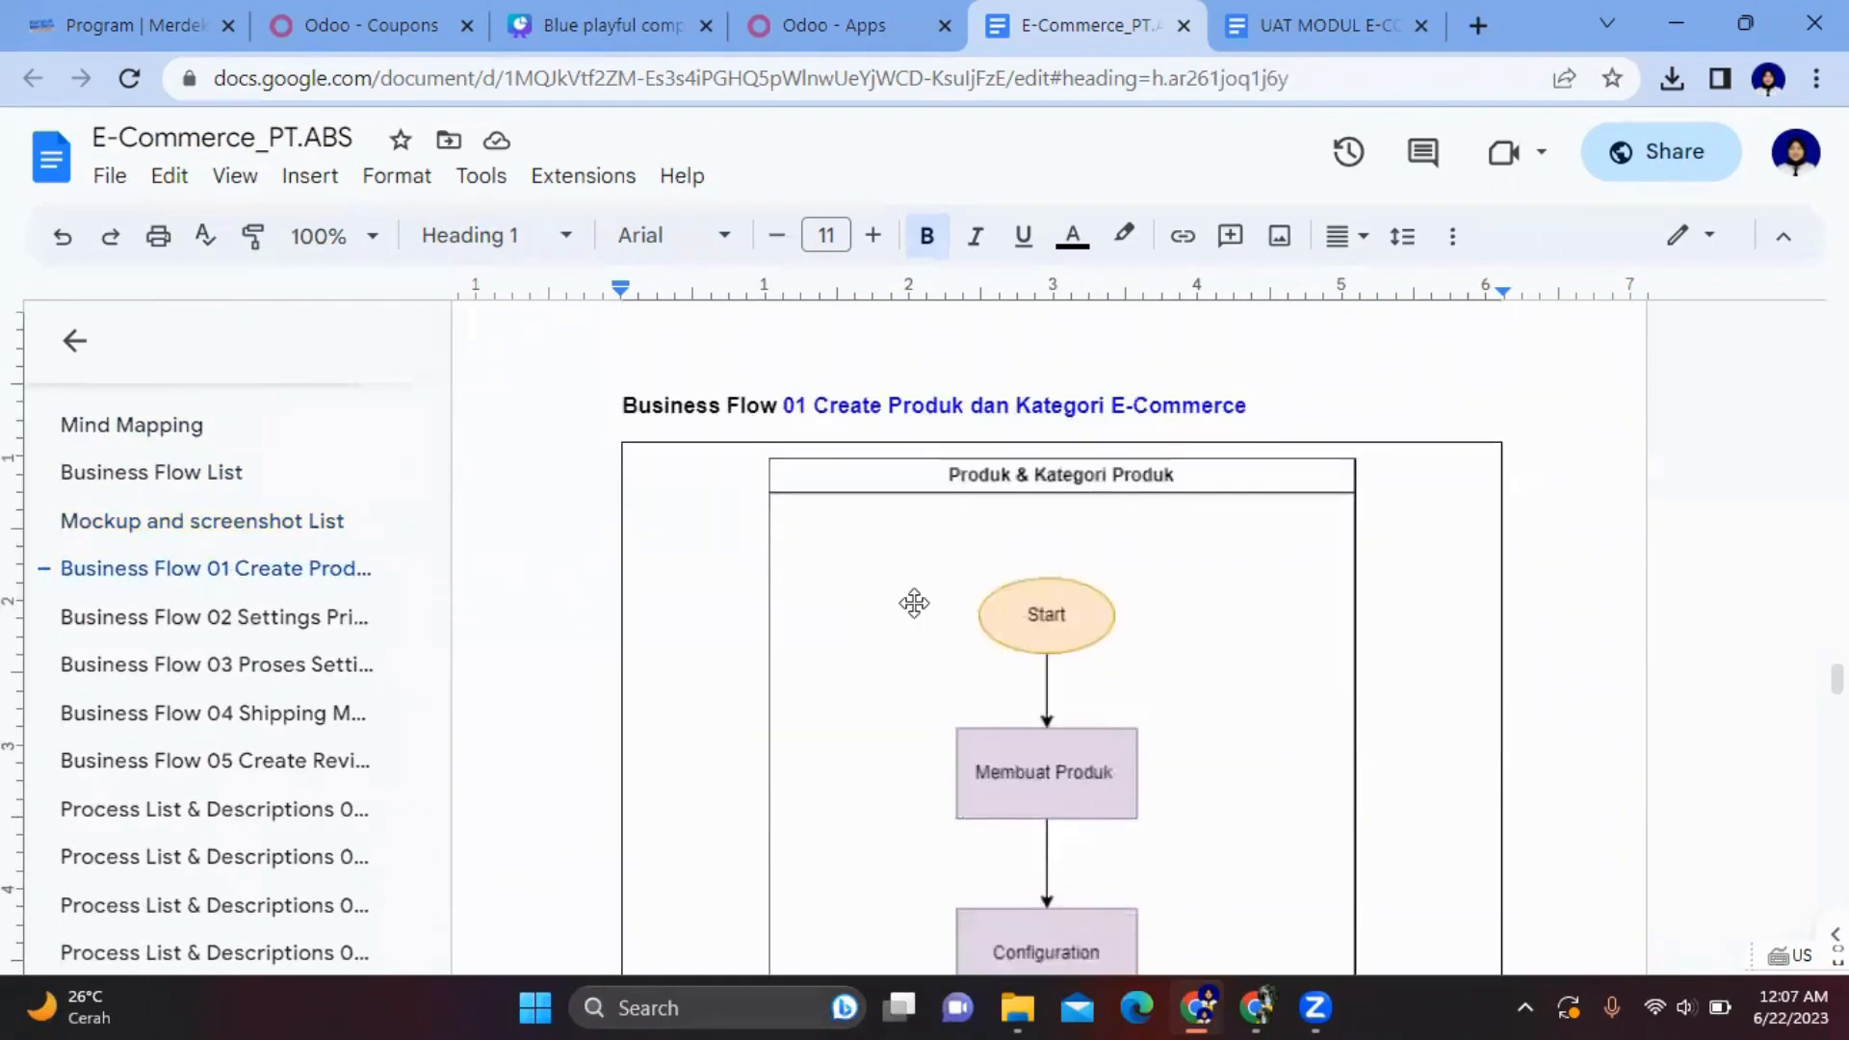
- Scroll through the Business Flow 01–03 diagrams
{"action": "scroll", "coordinate": [914, 604], "scroll_direction": "down", "scroll_amount": 1}
{"action": "scroll", "coordinate": [914, 604], "scroll_direction": "up", "scroll_amount": 1}
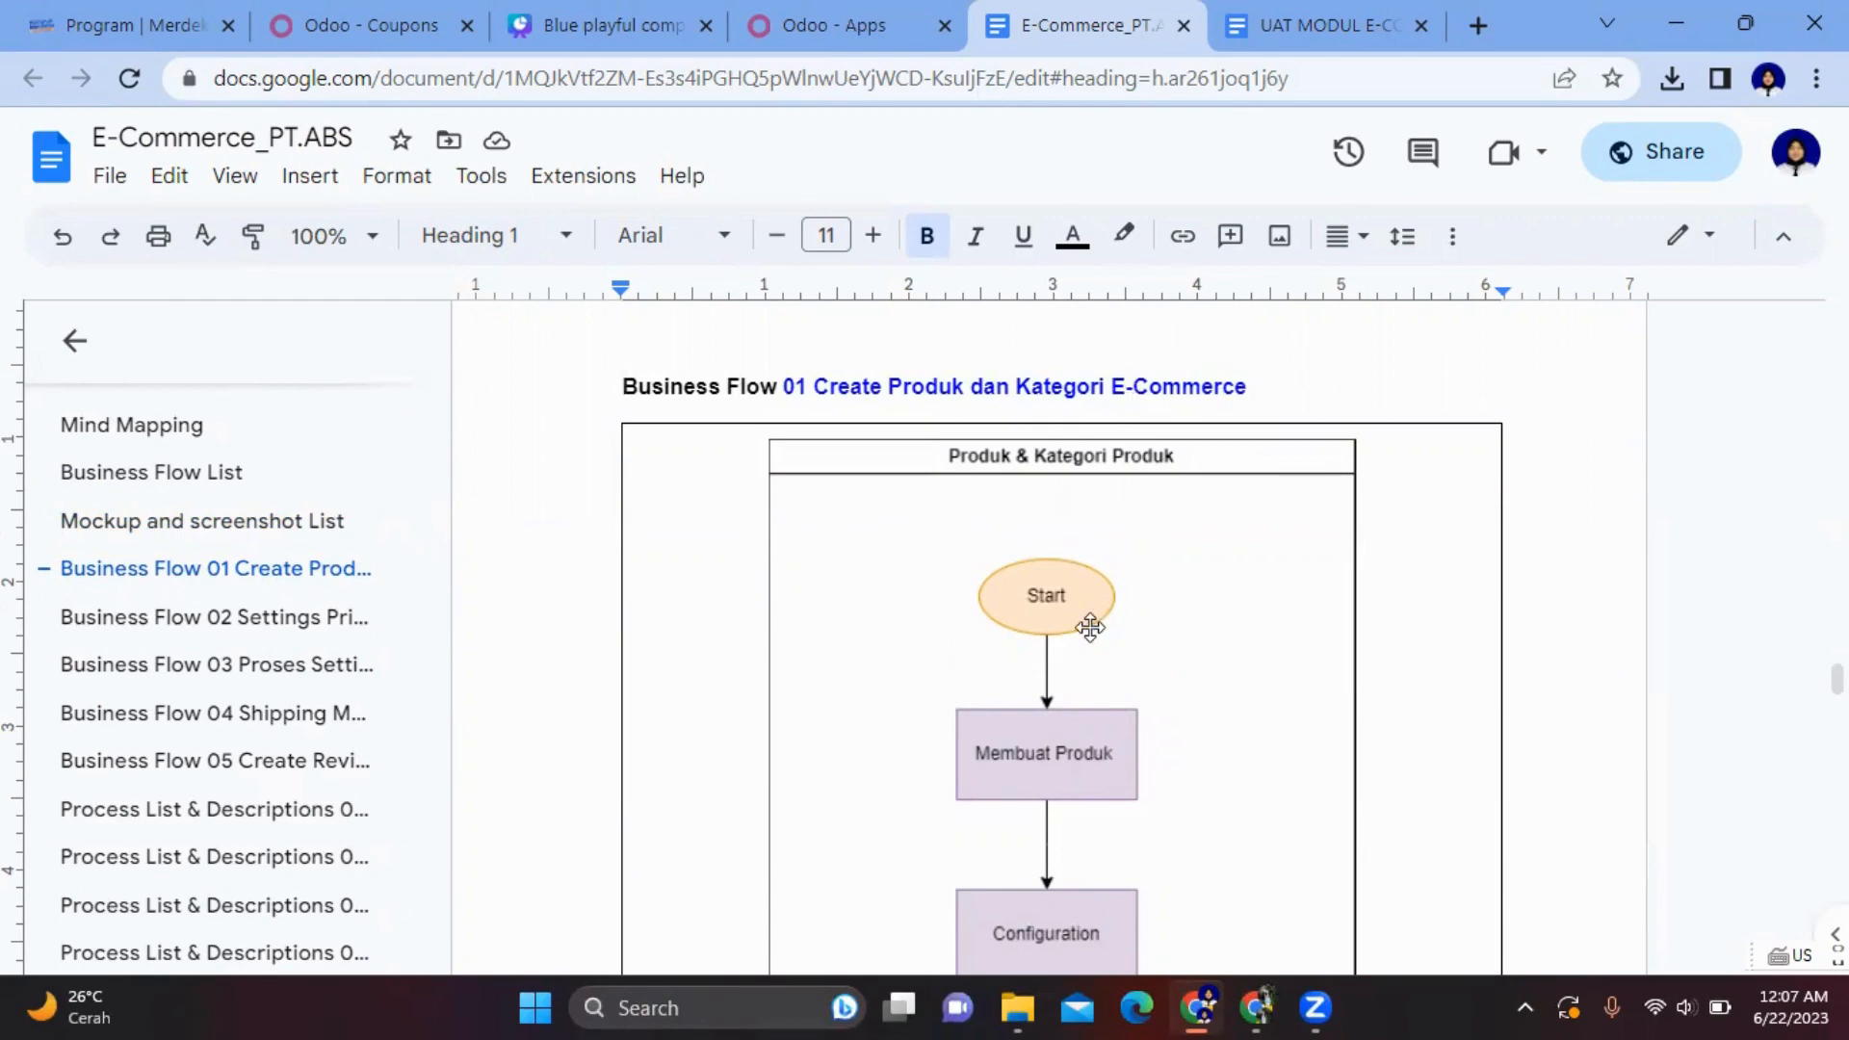
{"action": "scroll", "coordinate": [1089, 627], "scroll_direction": "down", "scroll_amount": 3}
{"action": "scroll", "coordinate": [1089, 627], "scroll_direction": "up", "scroll_amount": 3}
{"action": "scroll", "coordinate": [1089, 627], "scroll_direction": "down", "scroll_amount": 3}
{"action": "scroll", "coordinate": [1089, 627], "scroll_direction": "down", "scroll_amount": 1}
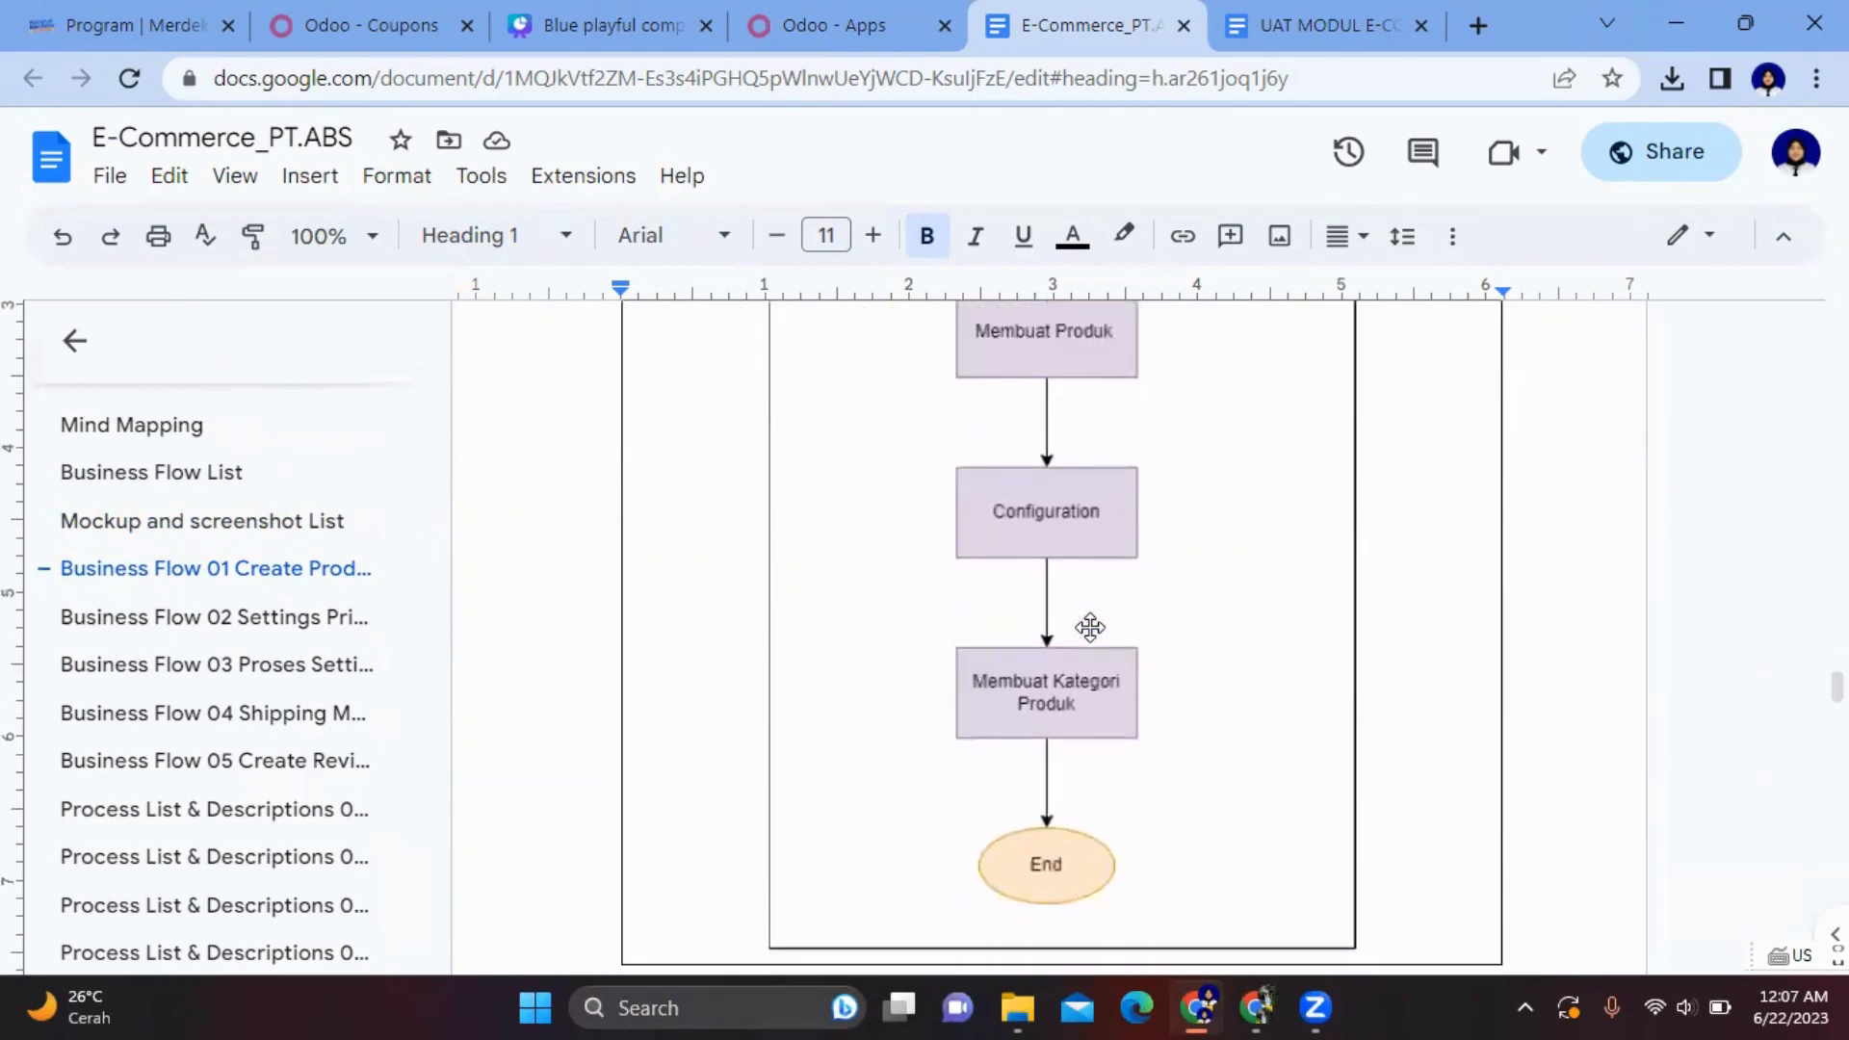
{"action": "scroll", "coordinate": [1089, 627], "scroll_direction": "up", "scroll_amount": 4}
{"action": "scroll", "coordinate": [1090, 627], "scroll_direction": "down", "scroll_amount": 5}
{"action": "scroll", "coordinate": [1090, 627], "scroll_direction": "up", "scroll_amount": 5}
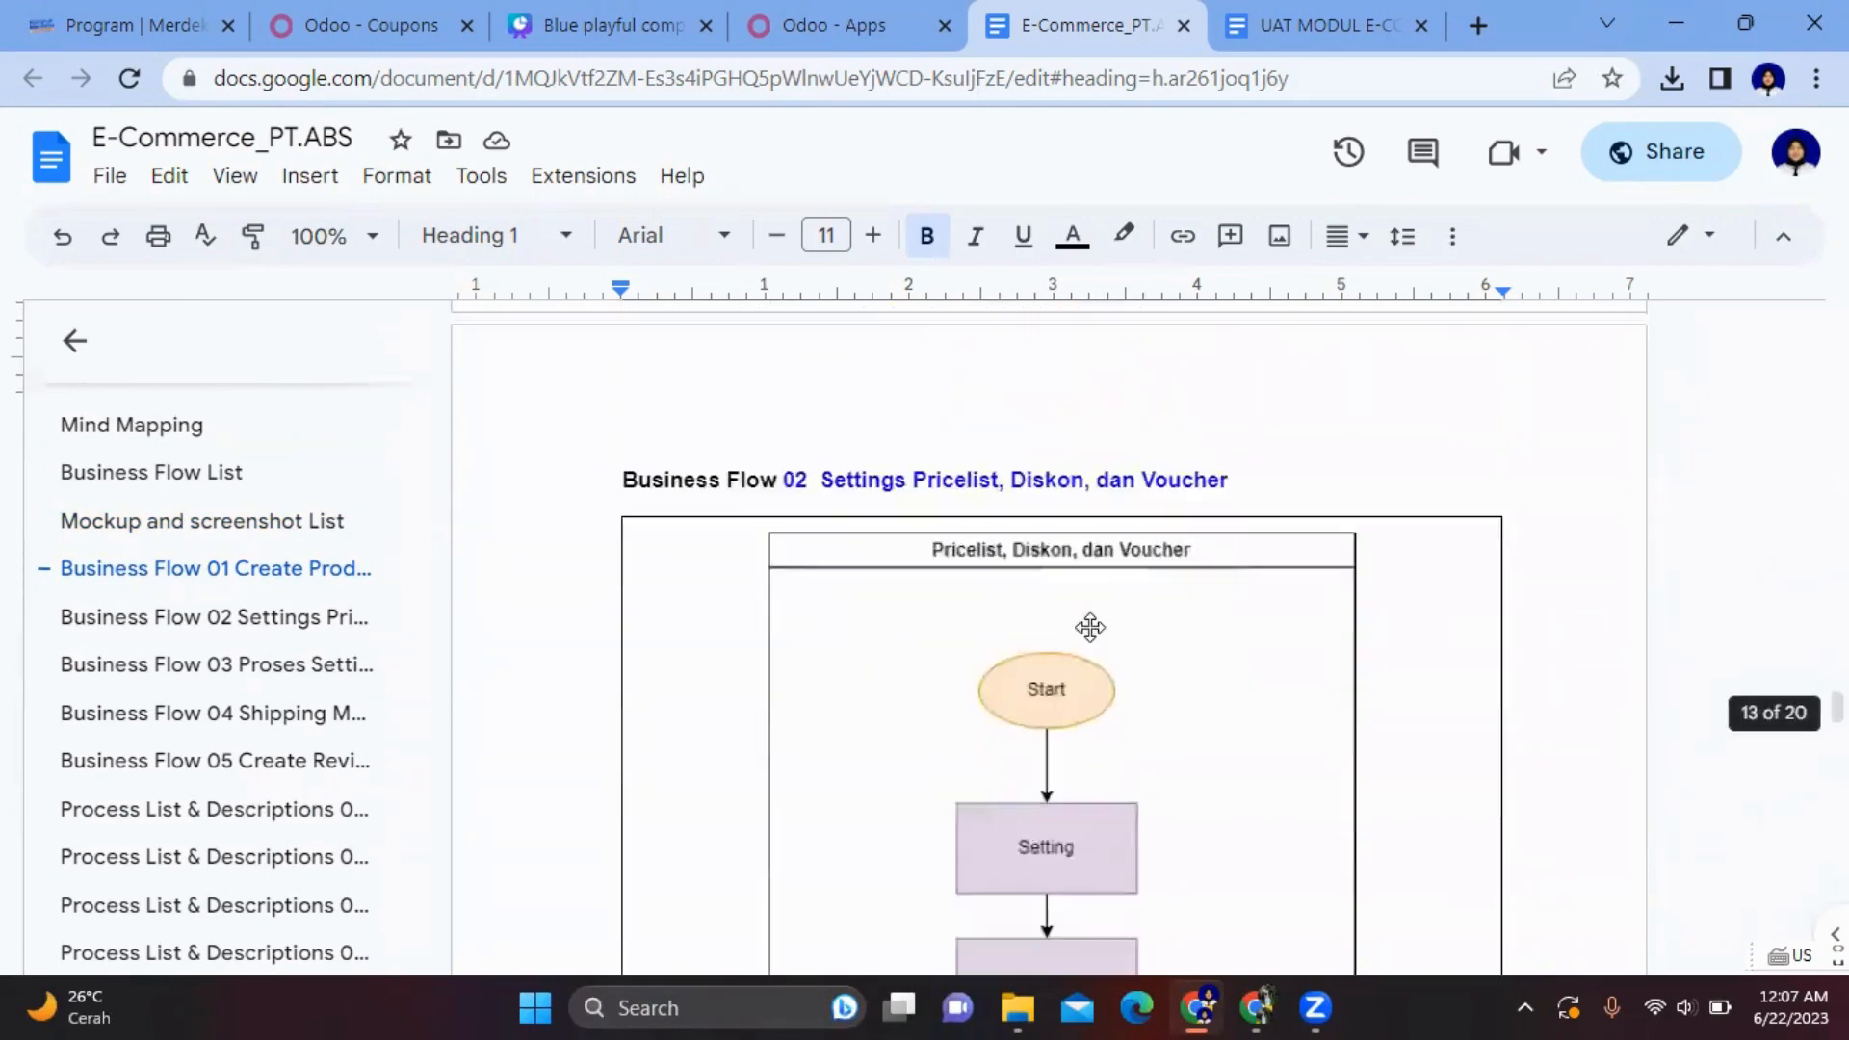
{"action": "scroll", "coordinate": [1089, 627], "scroll_direction": "down", "scroll_amount": 3}
{"action": "scroll", "coordinate": [1089, 627], "scroll_direction": "up", "scroll_amount": 3}
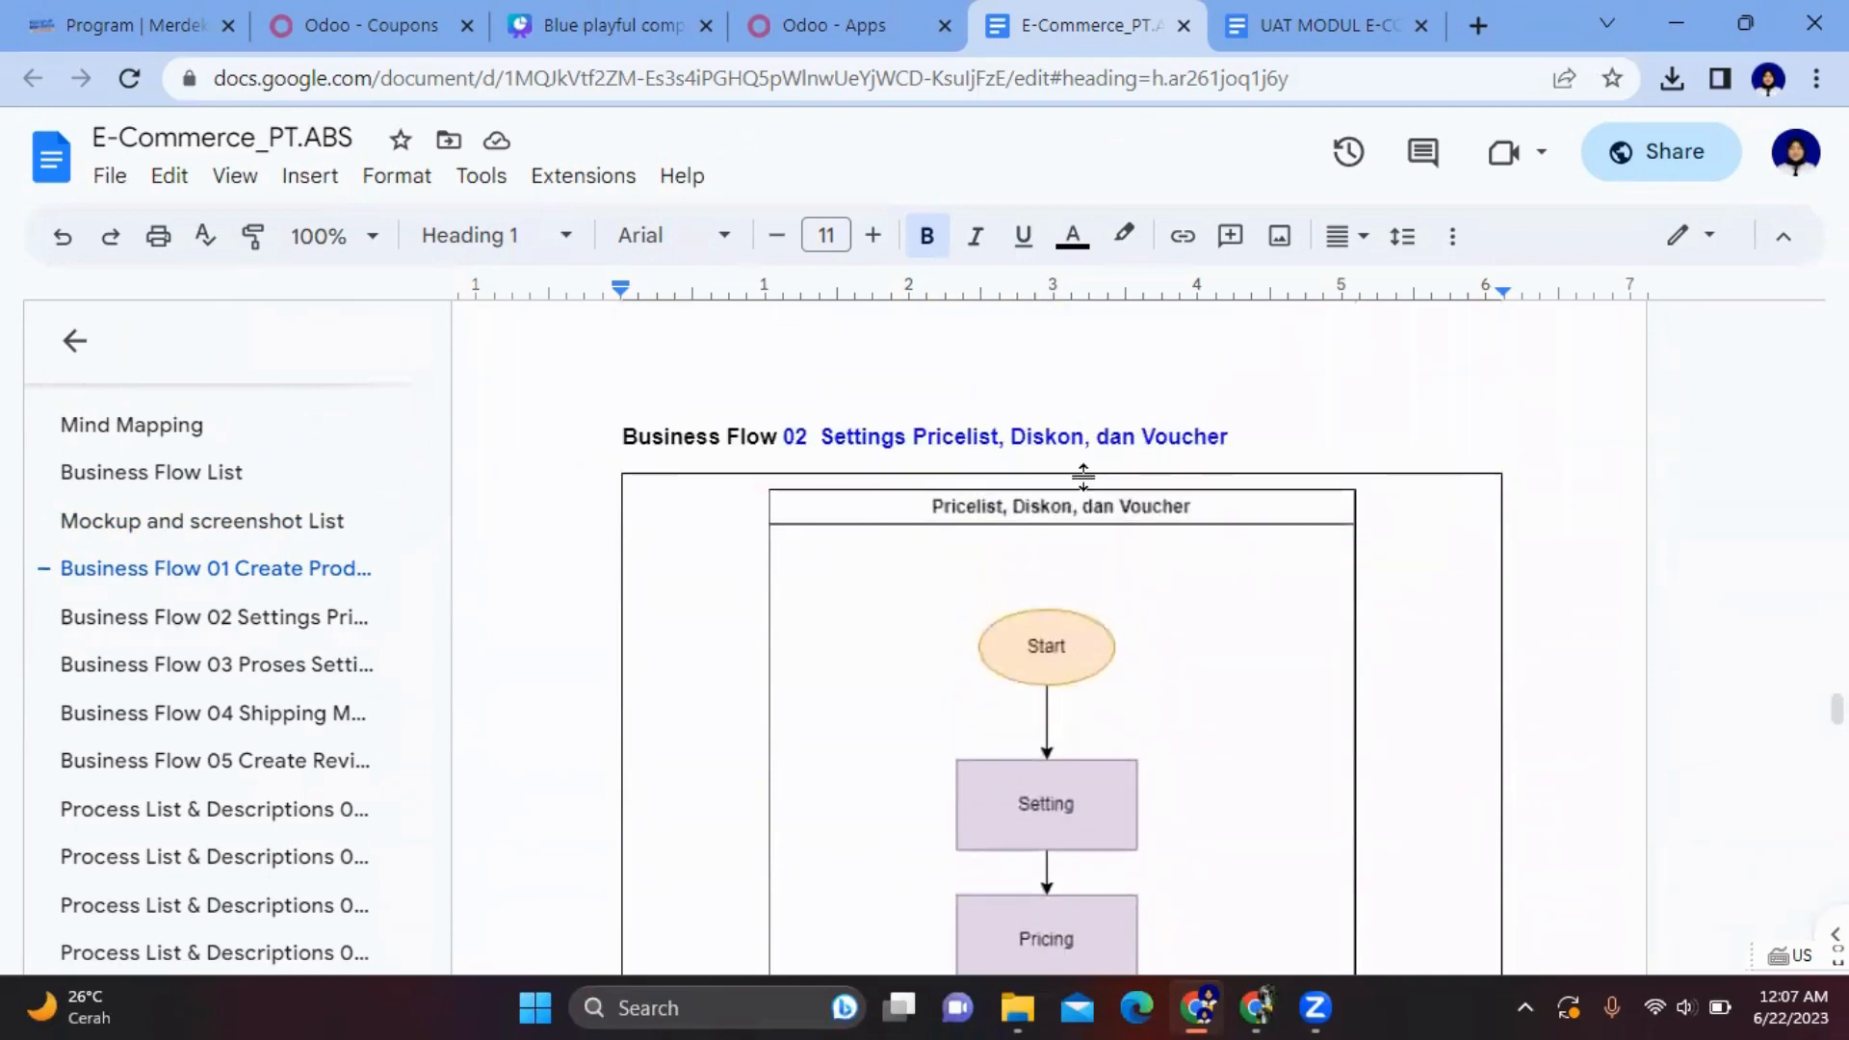
{"action": "scroll", "coordinate": [1081, 475], "scroll_direction": "down", "scroll_amount": 8}
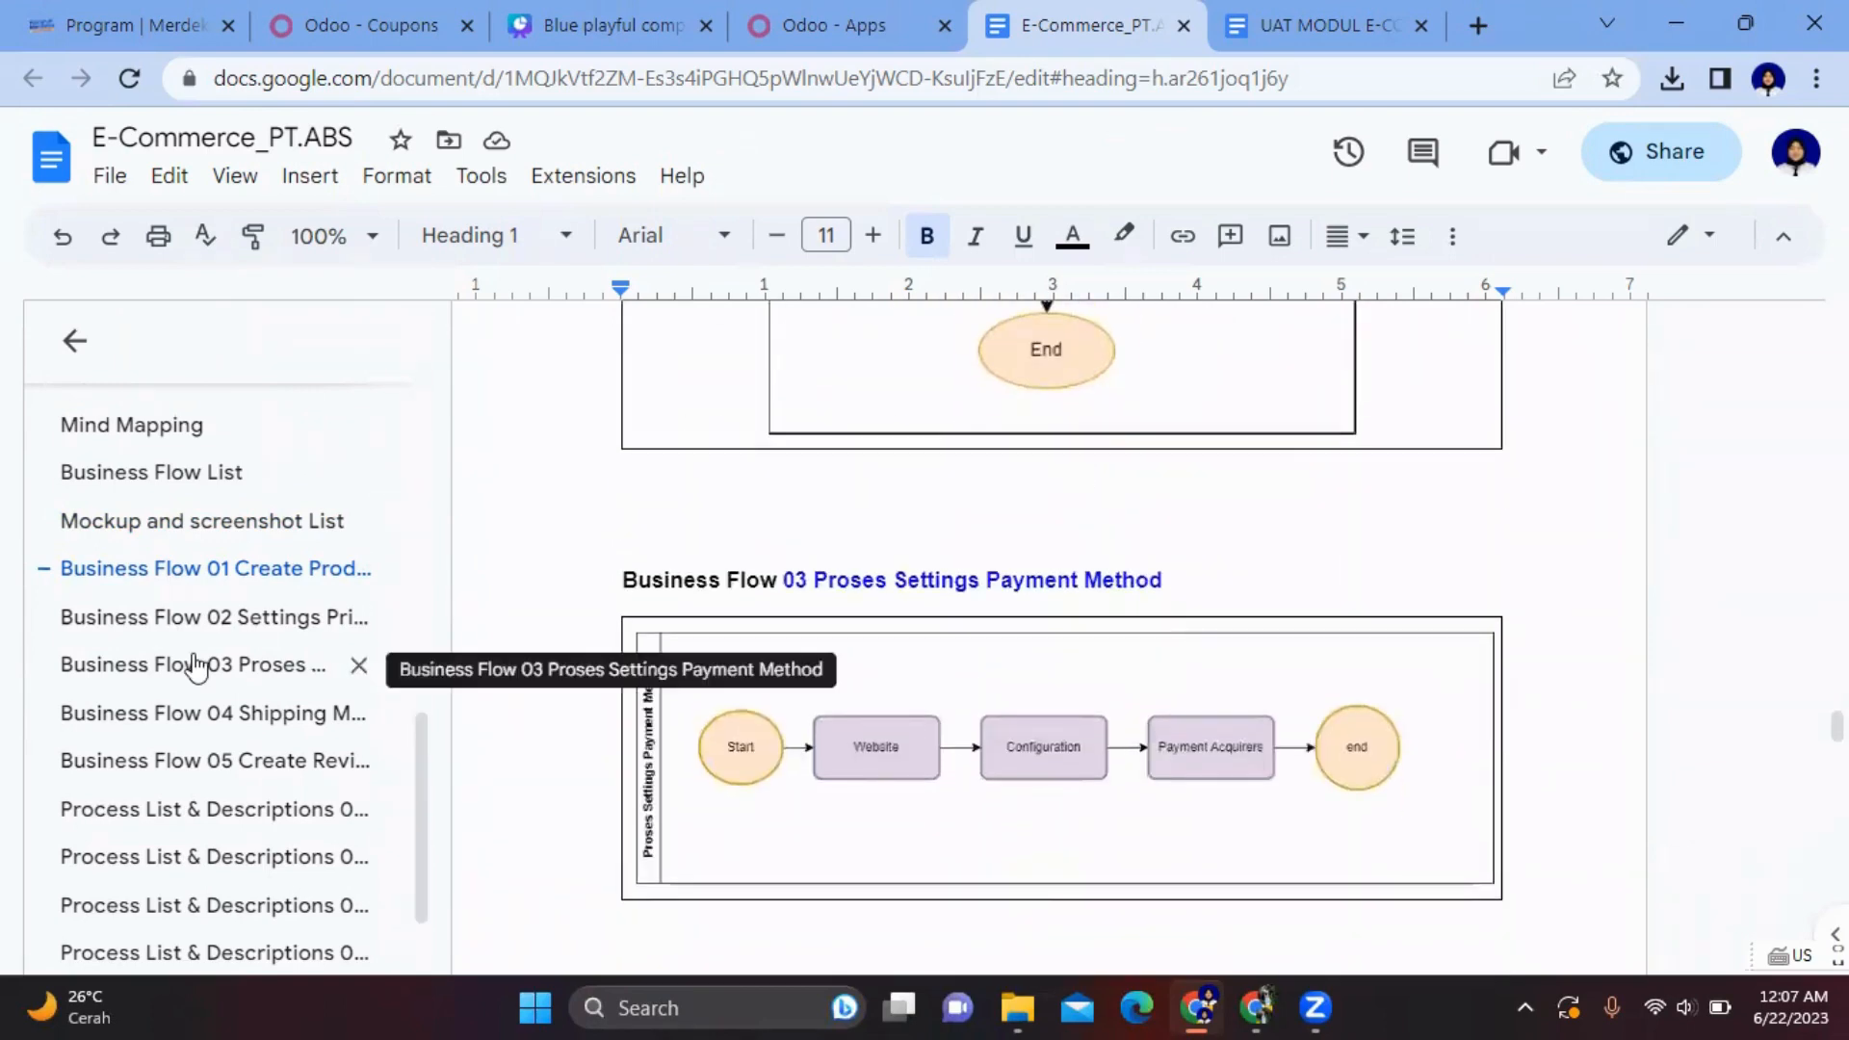
{"action": "scroll", "coordinate": [194, 663], "scroll_direction": "down", "scroll_amount": 1}
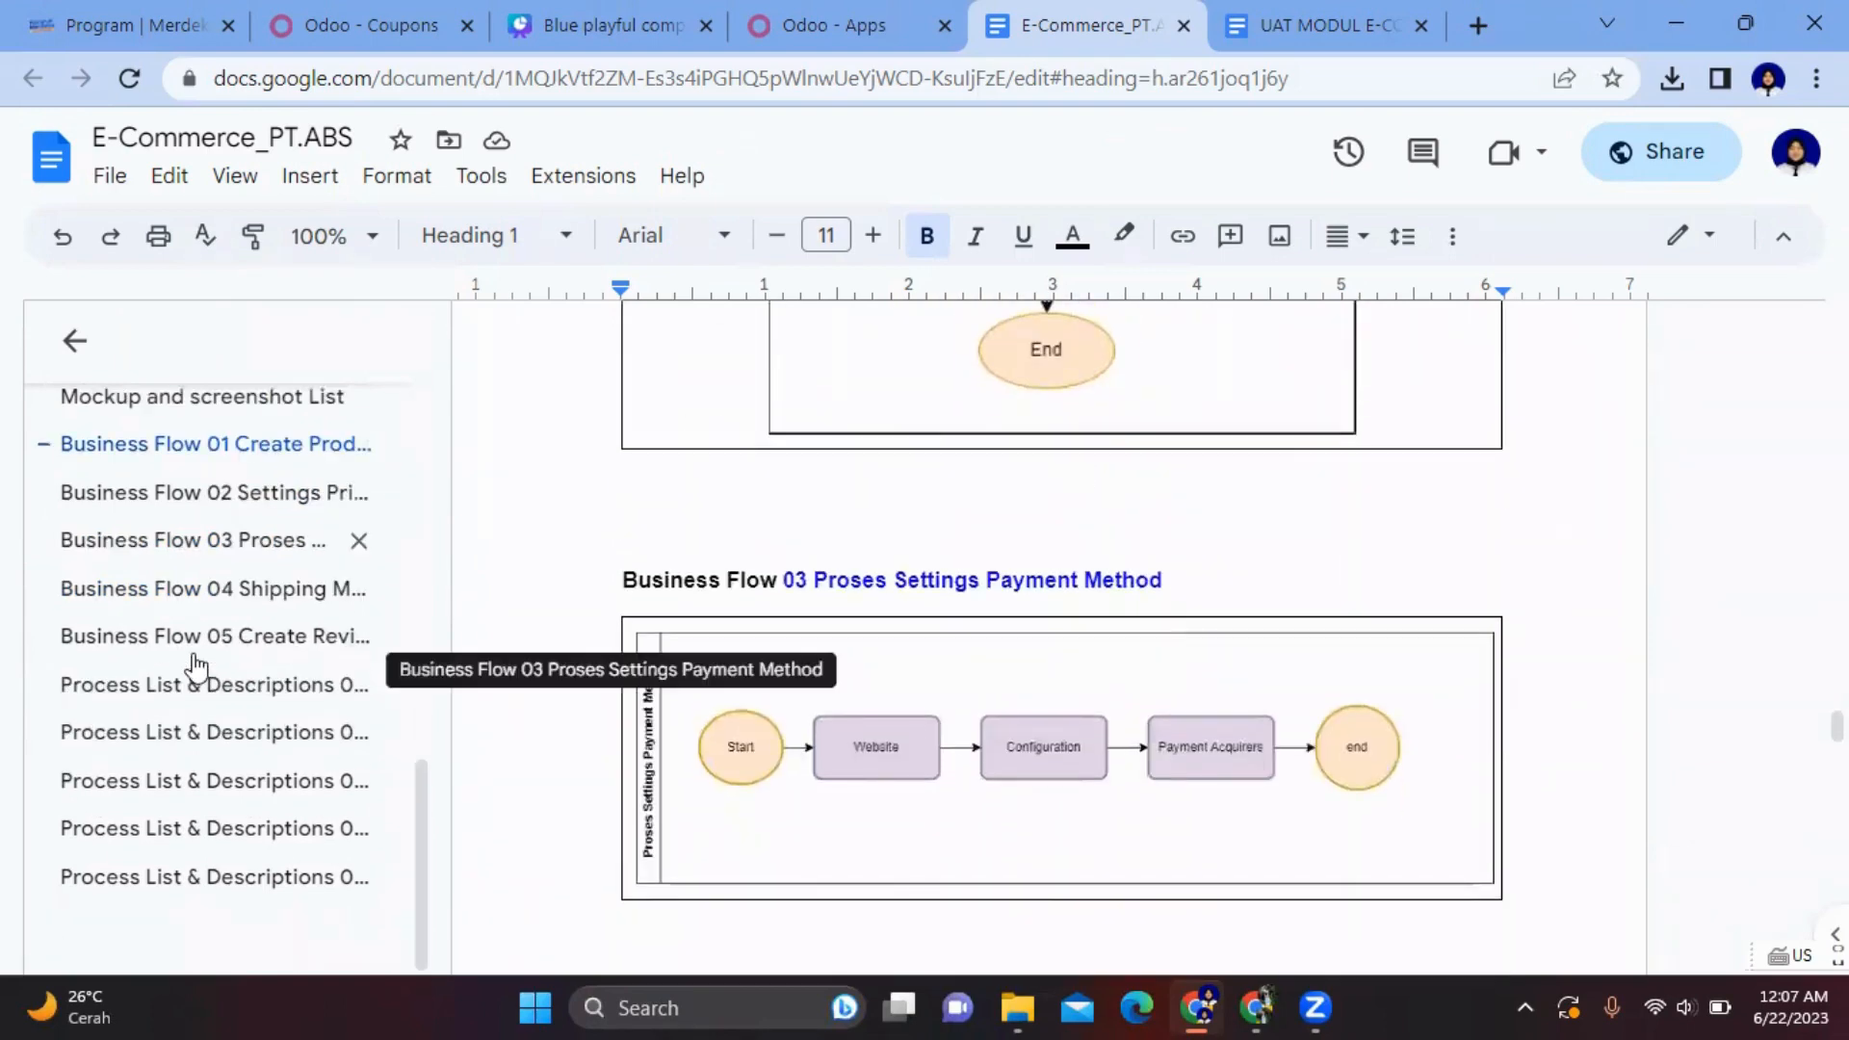
- Jump to the Business Flow 05 Review & Rating flowchart
{"action": "left_click", "coordinate": [260, 638]}
{"action": "scroll", "coordinate": [1107, 592], "scroll_direction": "down", "scroll_amount": 4}
{"action": "scroll", "coordinate": [1106, 595], "scroll_direction": "up", "scroll_amount": 2}
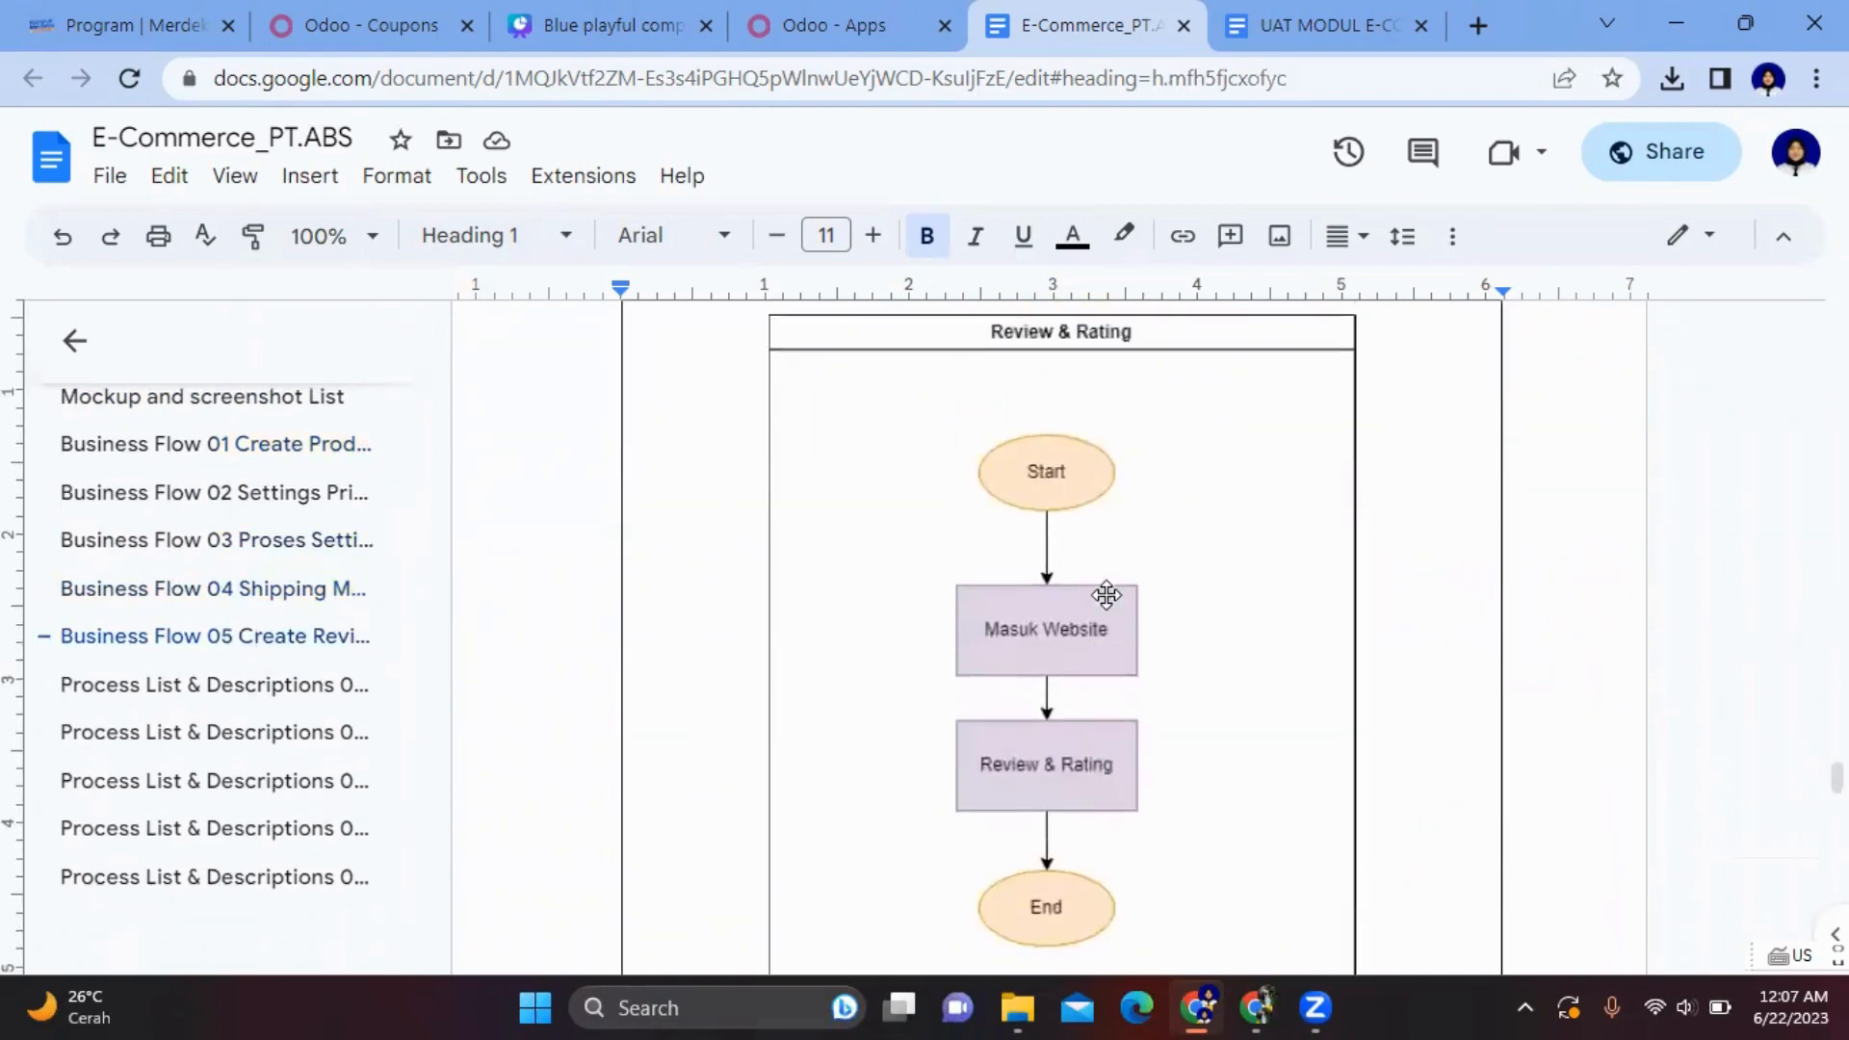
- Jump to the first Process List & Descriptions table and scroll through the process tables
{"action": "left_click", "coordinate": [195, 689]}
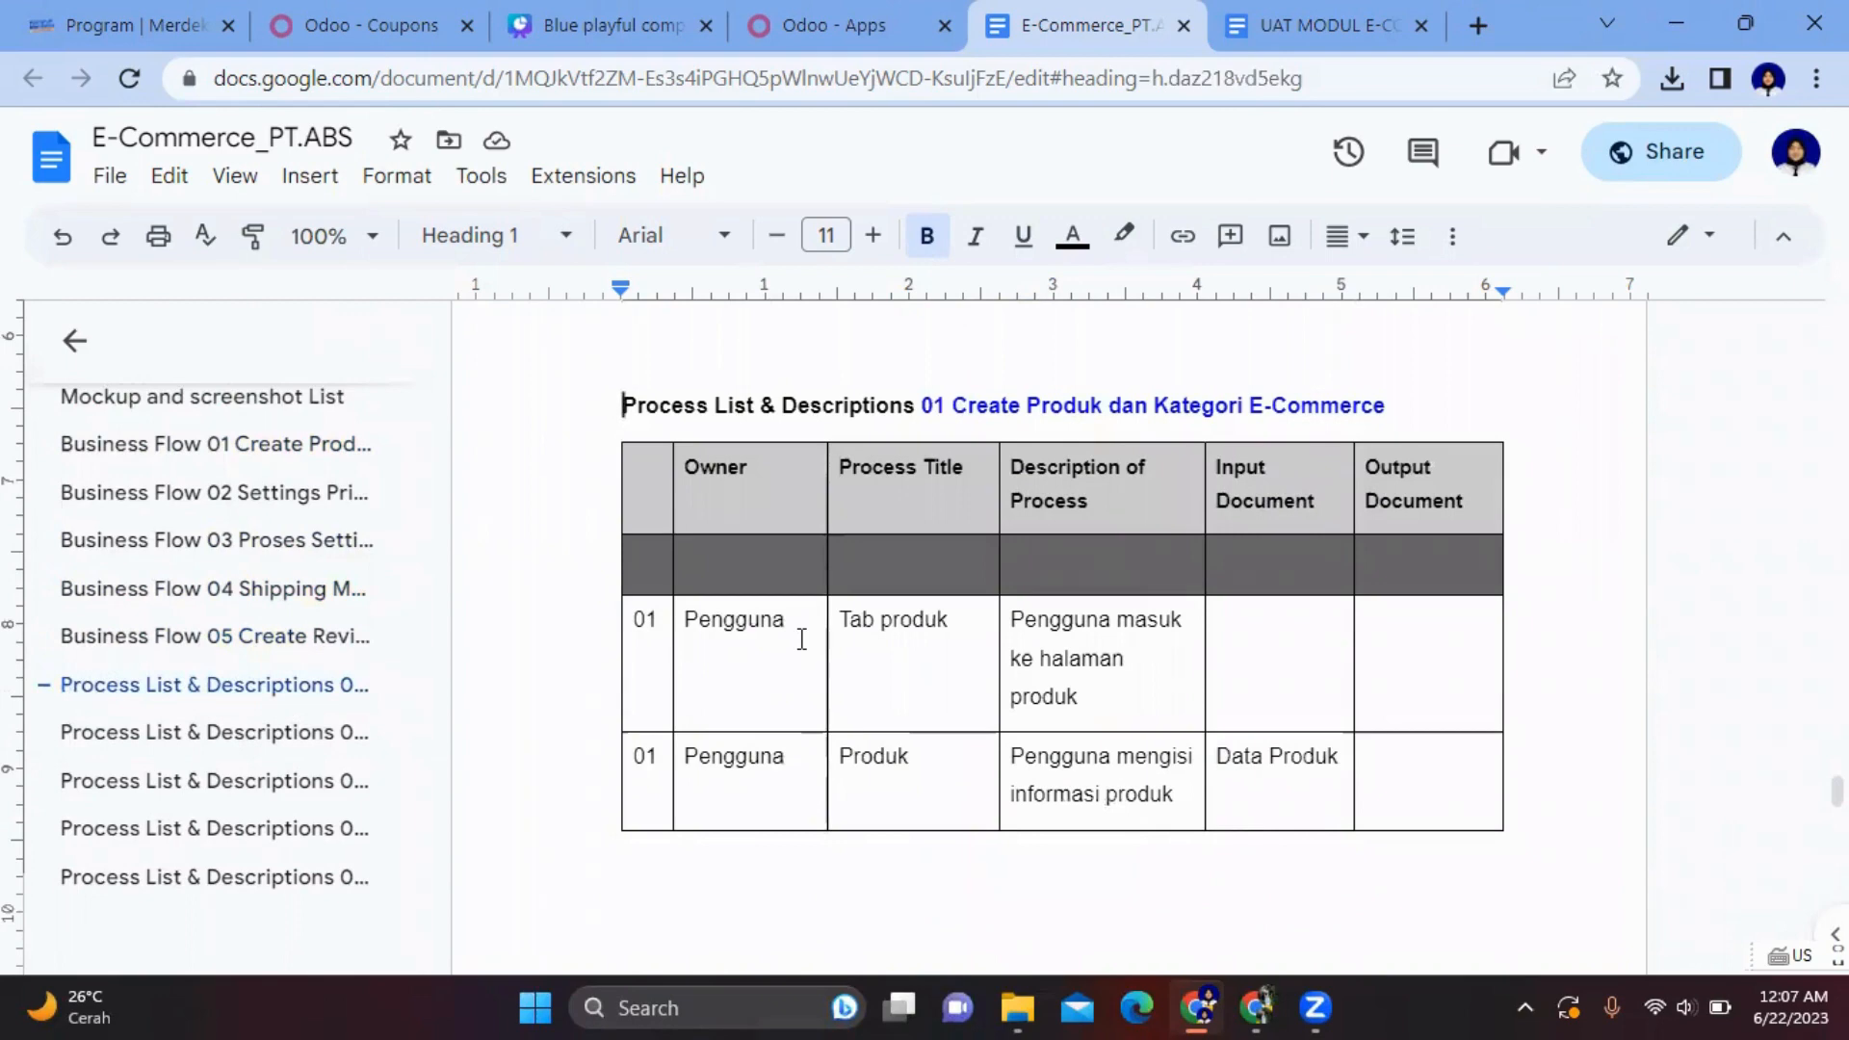
{"action": "scroll", "coordinate": [801, 640], "scroll_direction": "down", "scroll_amount": 2}
{"action": "scroll", "coordinate": [801, 639], "scroll_direction": "up", "scroll_amount": 2}
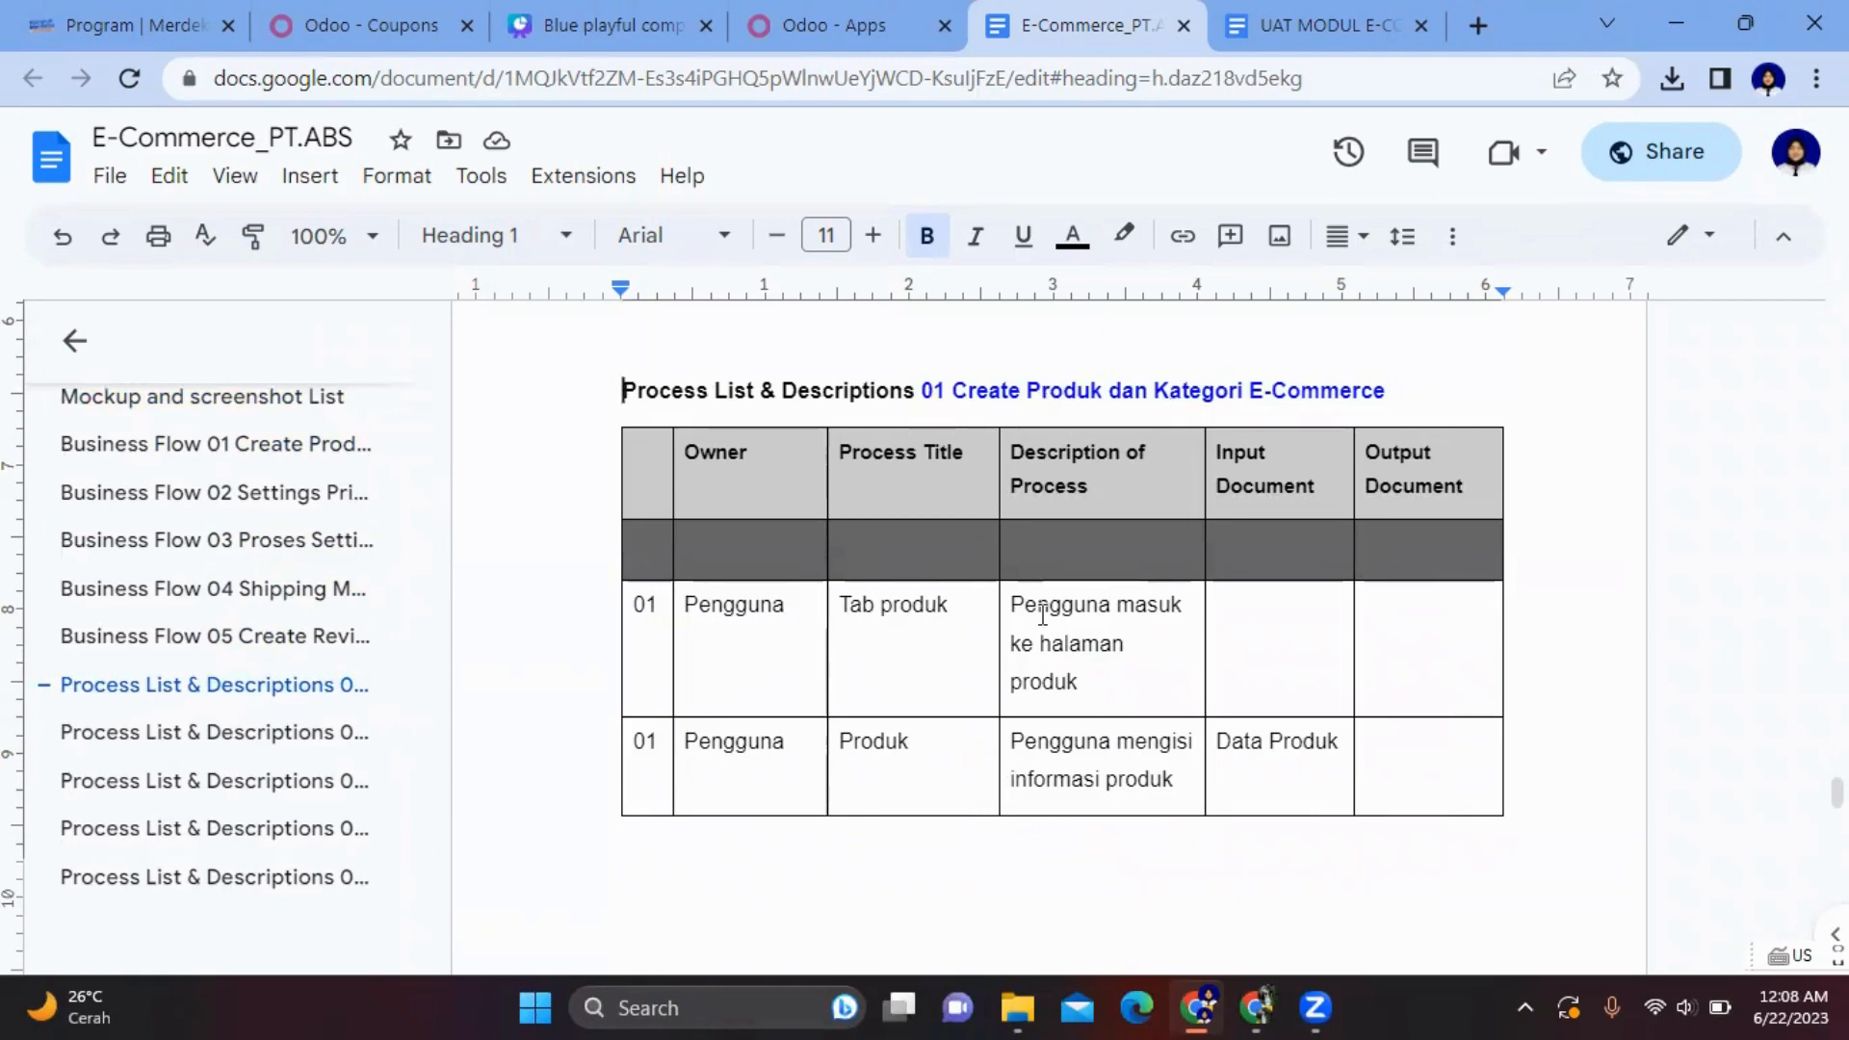
{"action": "scroll", "coordinate": [1032, 627], "scroll_direction": "down", "scroll_amount": 2}
{"action": "scroll", "coordinate": [1031, 627], "scroll_direction": "up", "scroll_amount": 1}
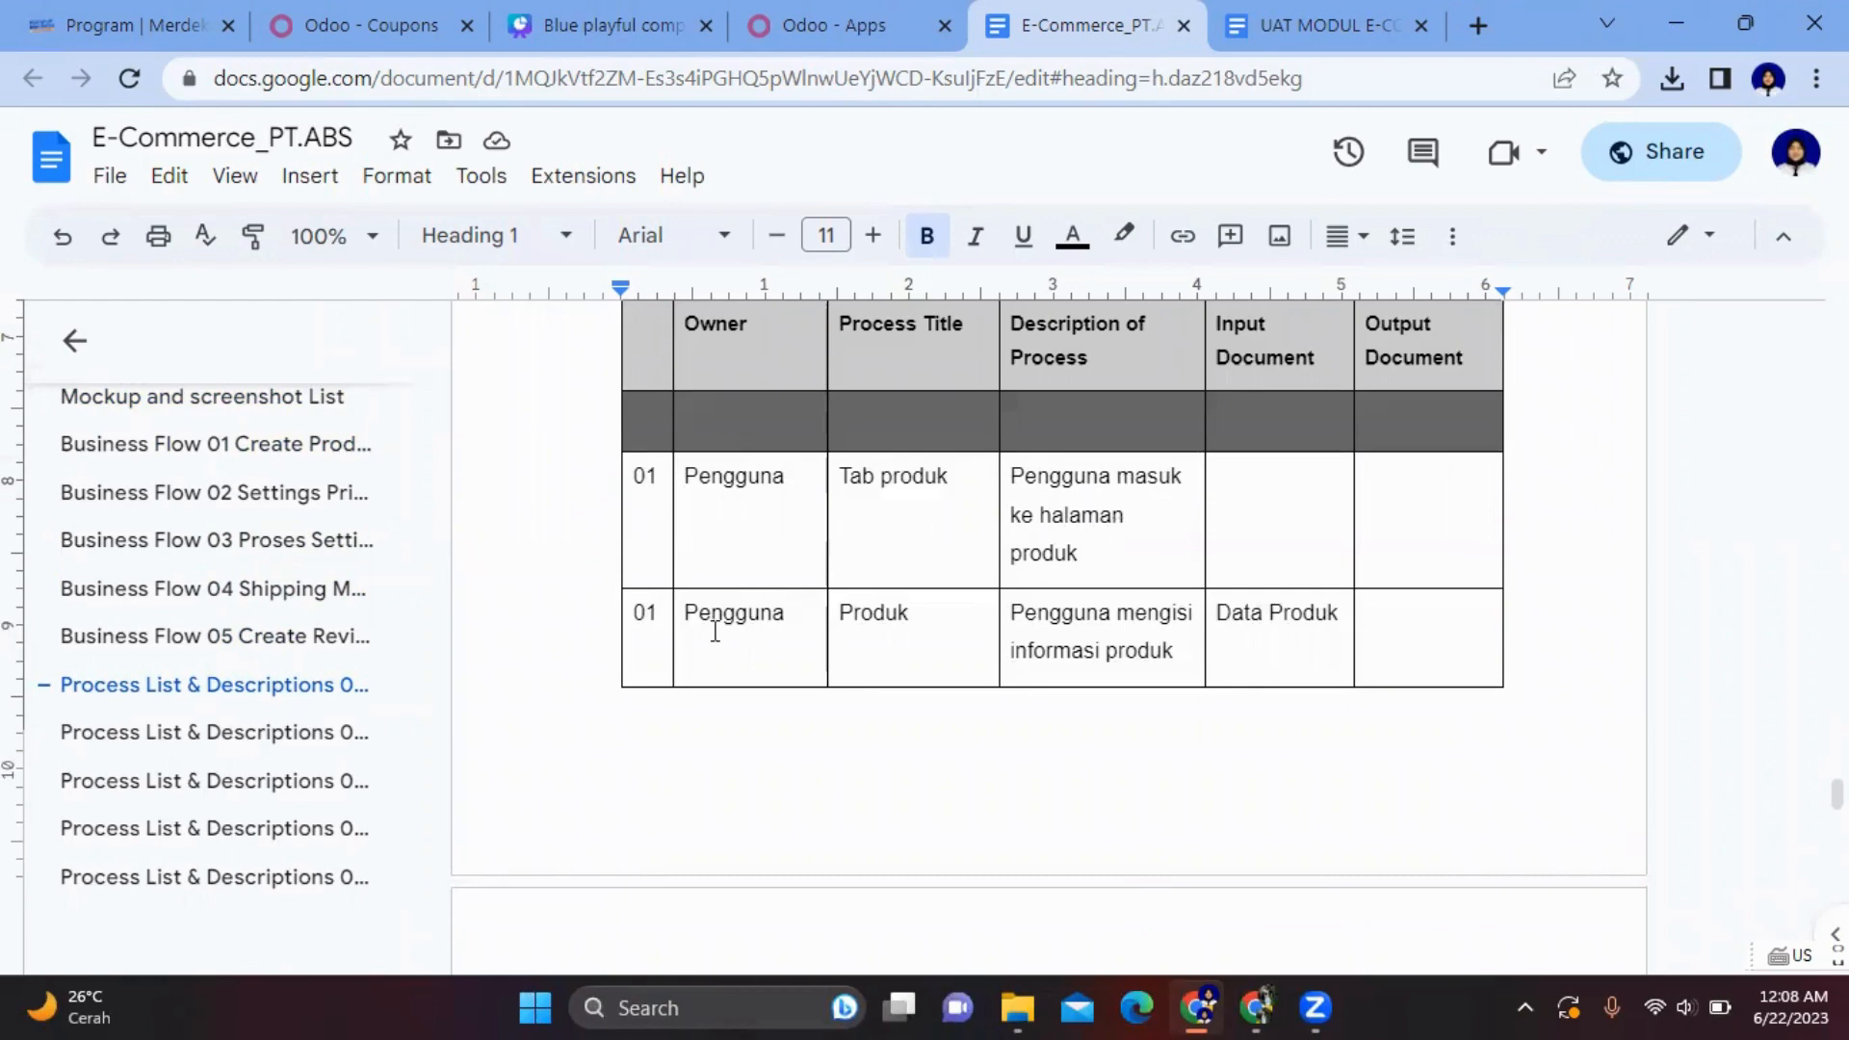
{"action": "scroll", "coordinate": [1166, 637], "scroll_direction": "down", "scroll_amount": 6}
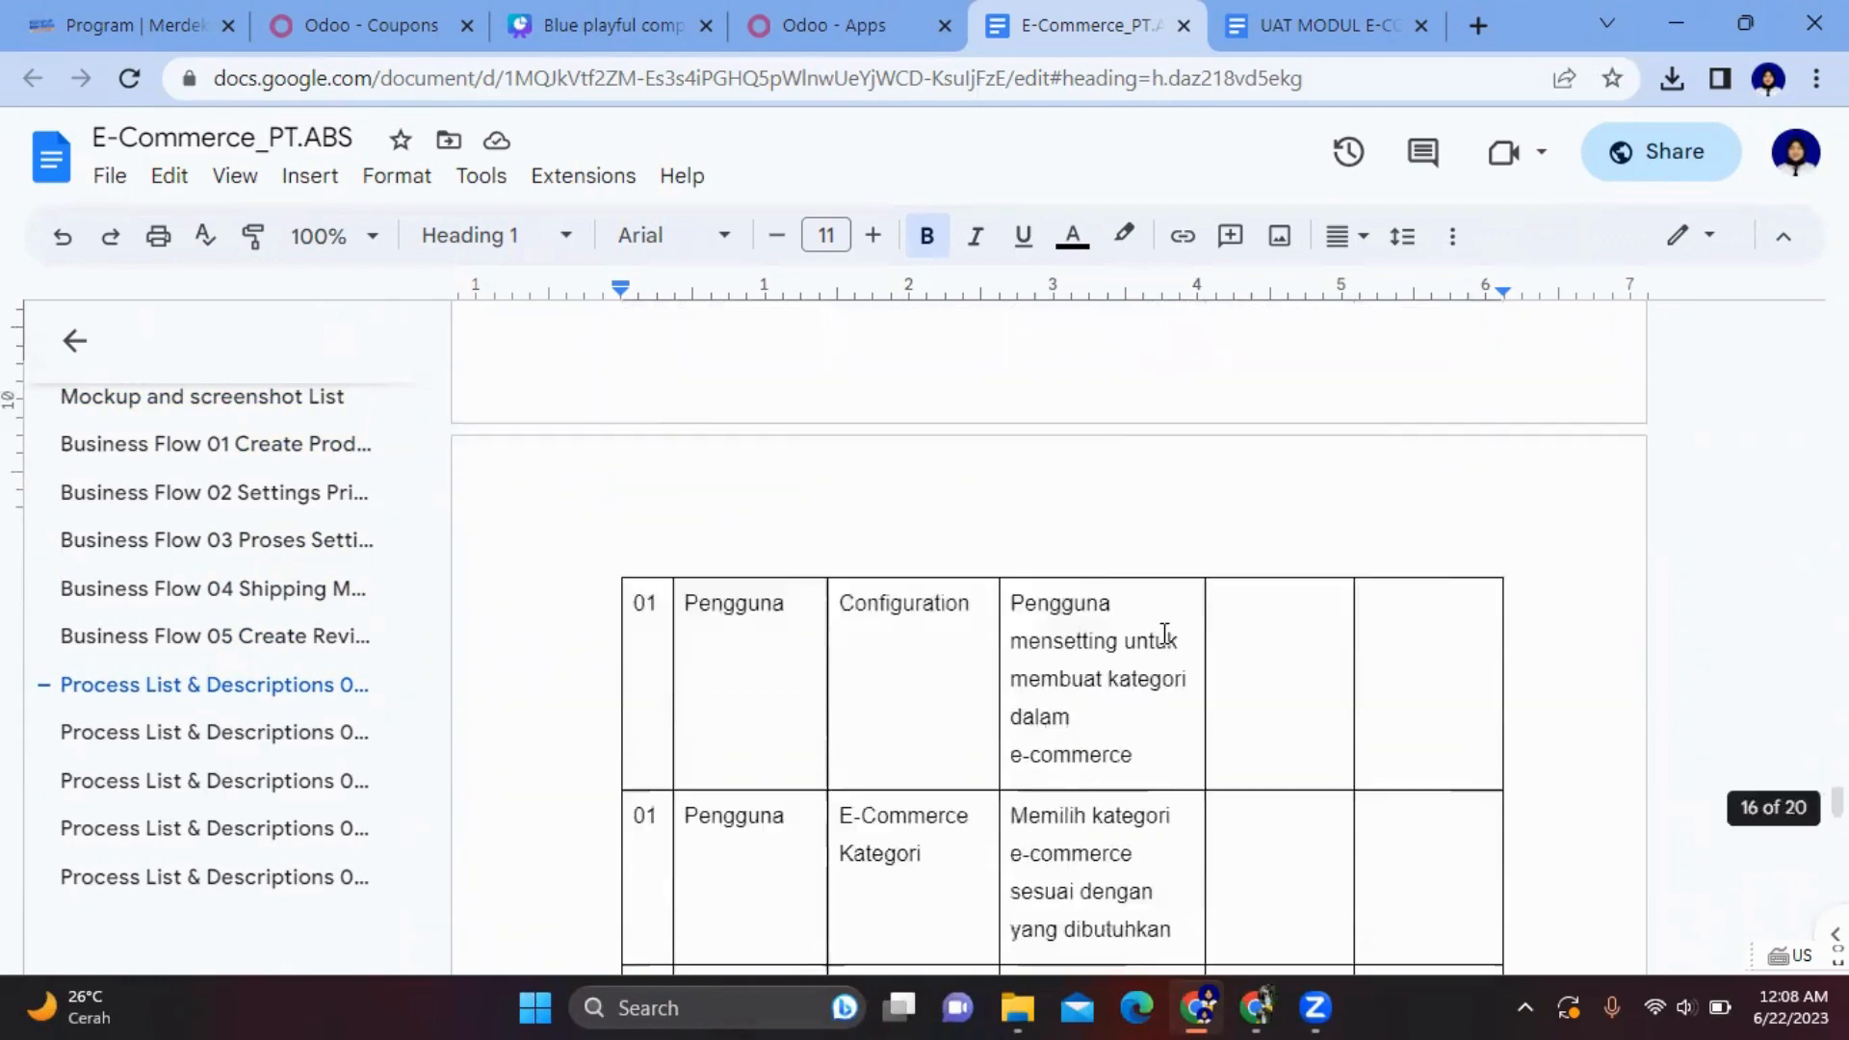
{"action": "scroll", "coordinate": [1165, 632], "scroll_direction": "down", "scroll_amount": 2}
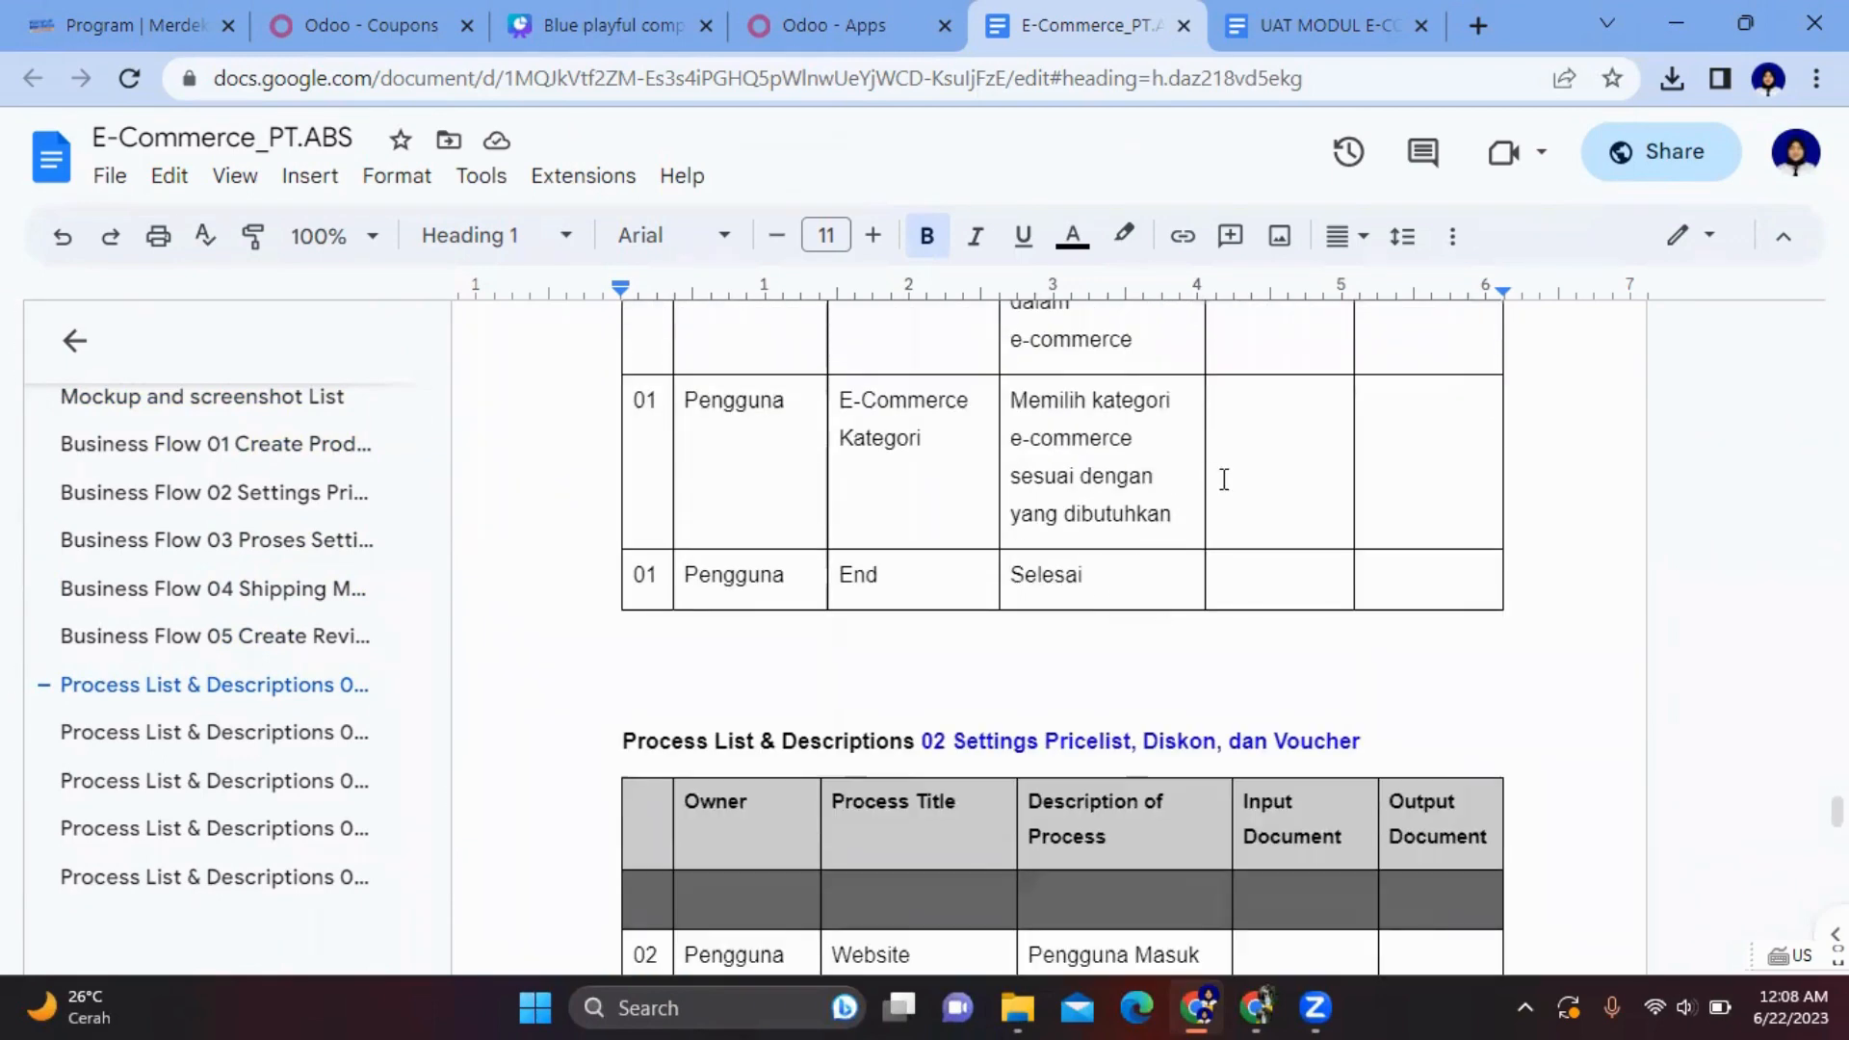
{"action": "scroll", "coordinate": [1222, 479], "scroll_direction": "up", "scroll_amount": 2}
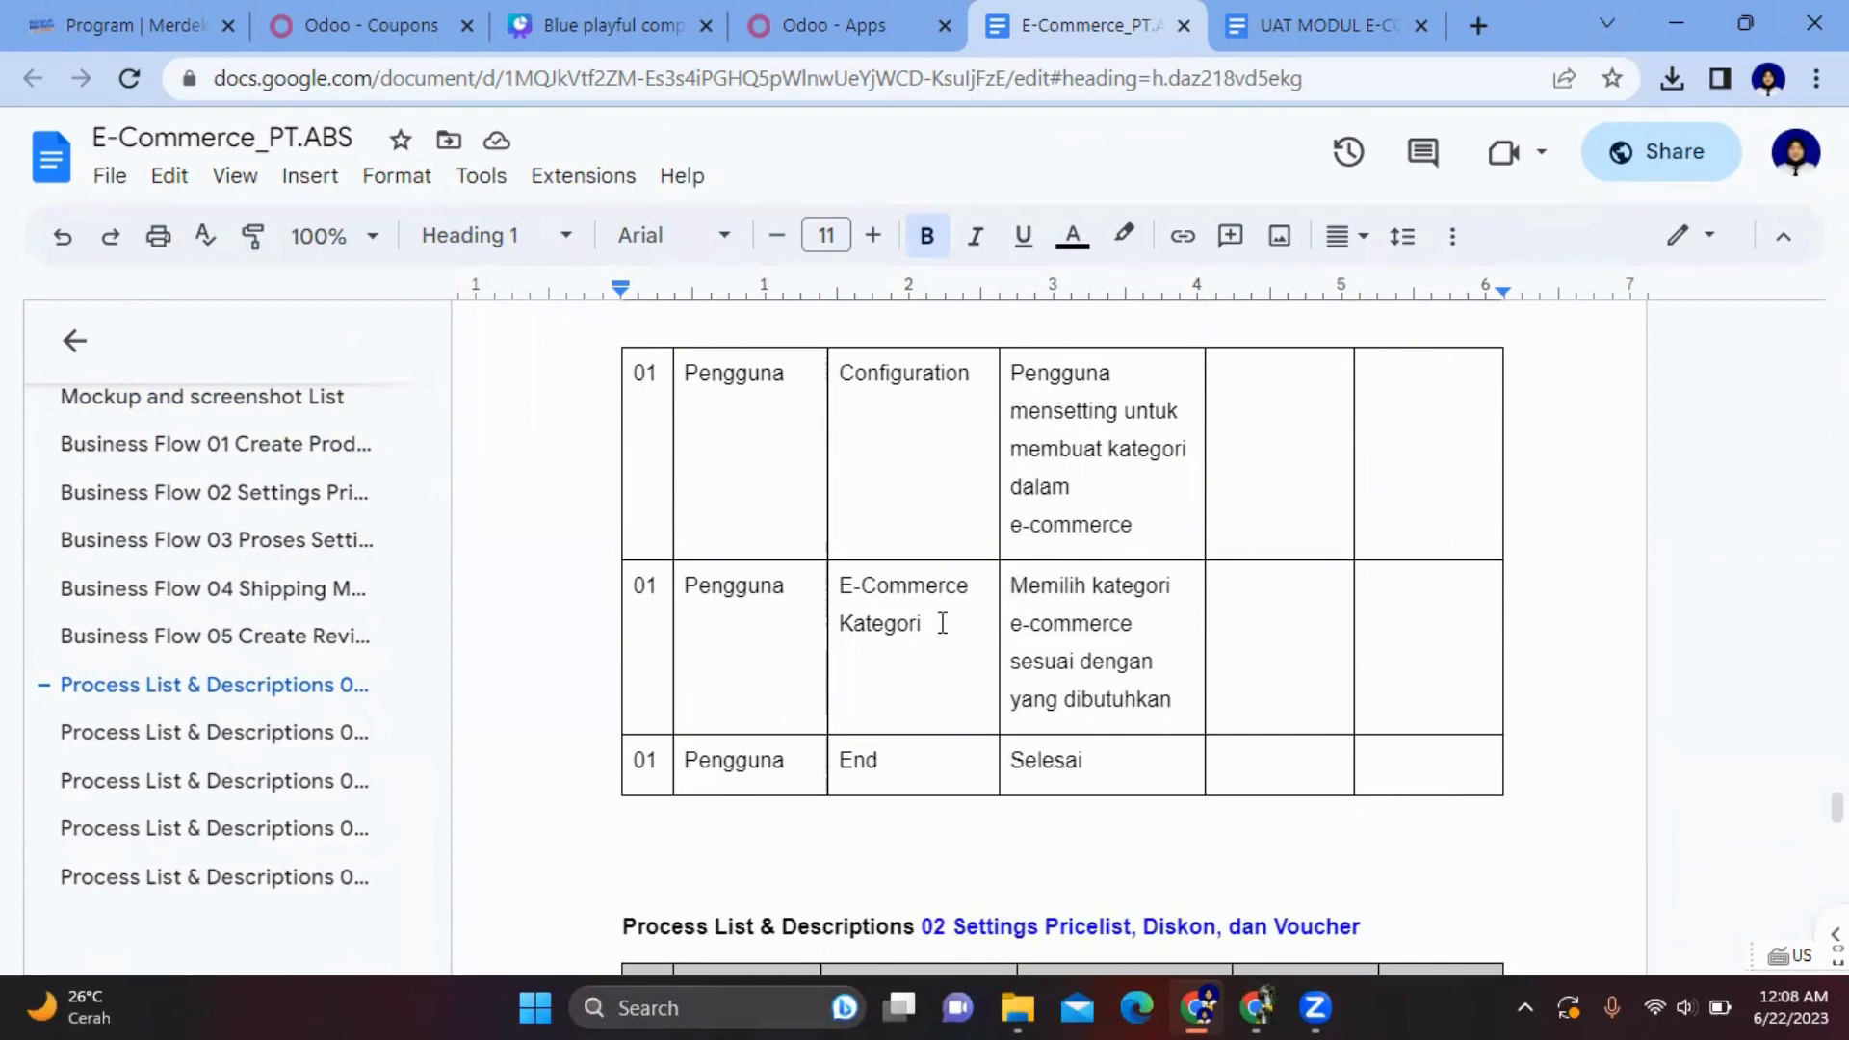
{"action": "scroll", "coordinate": [1101, 648], "scroll_direction": "down", "scroll_amount": 2}
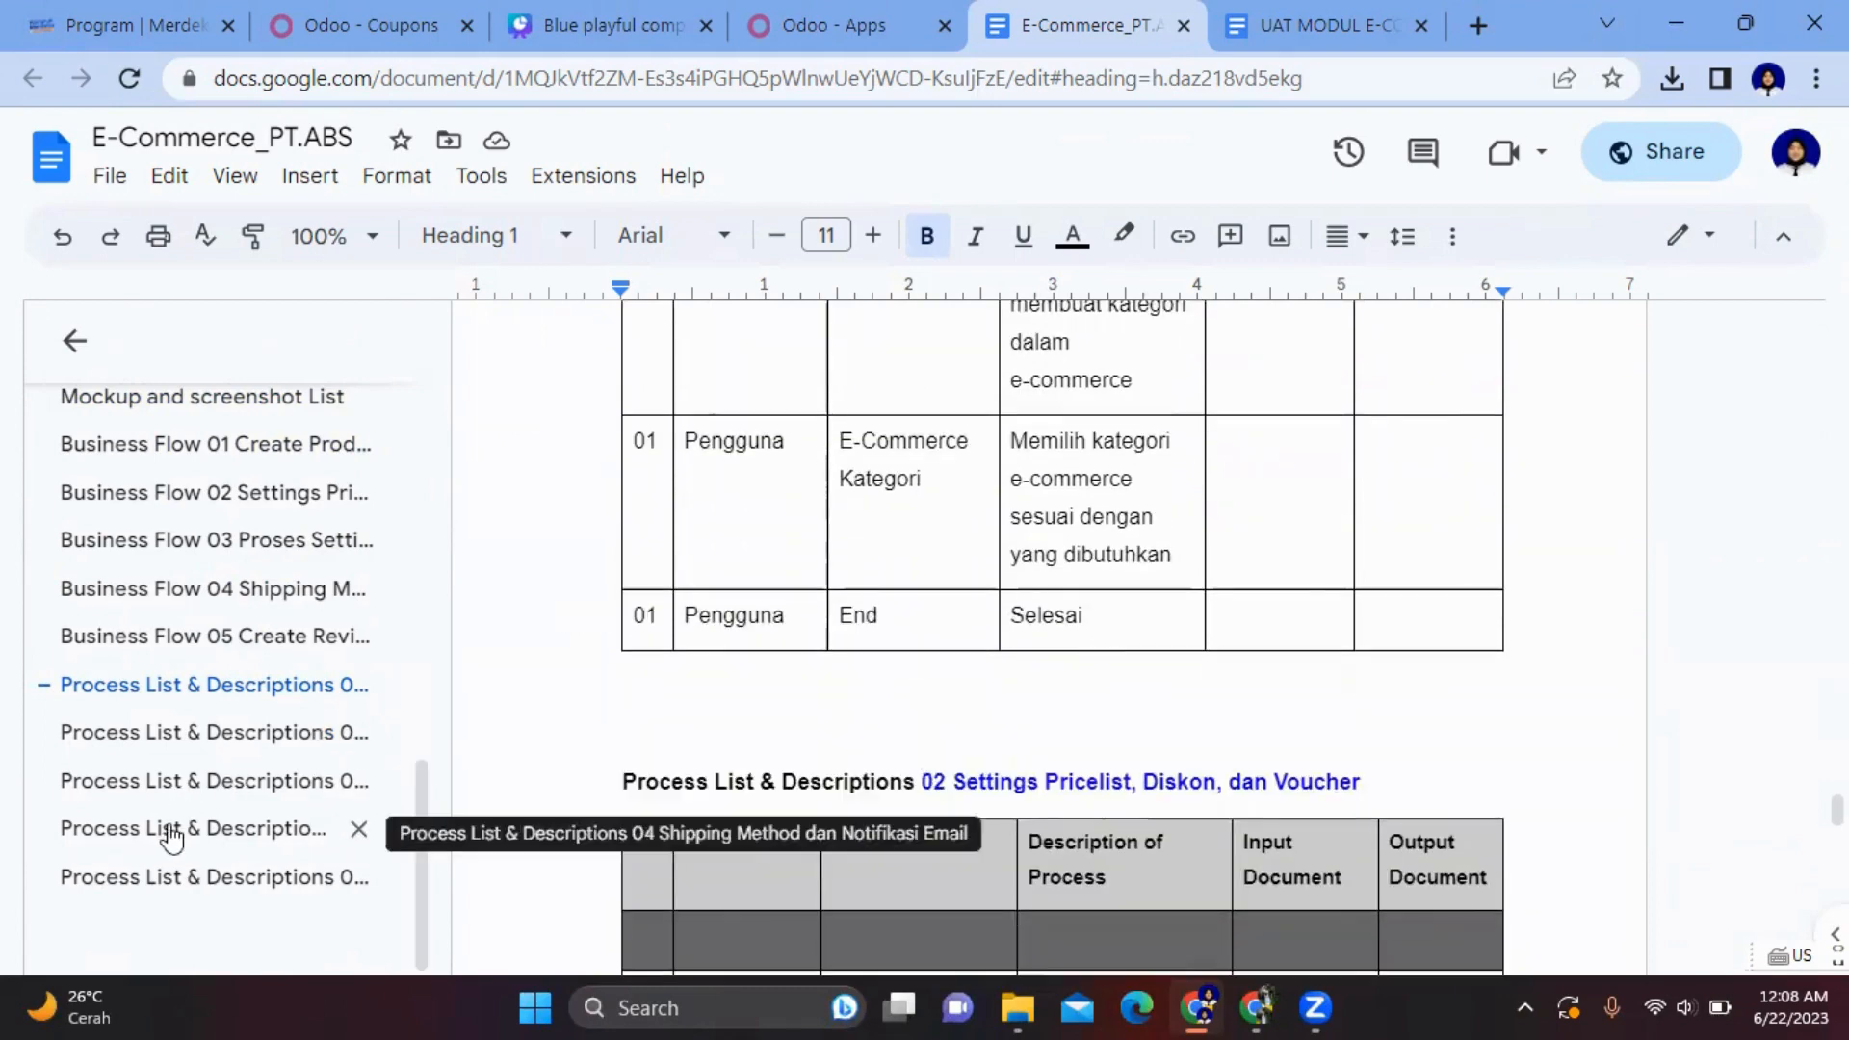
- Go to the 05 Create Review dan Rating process table and scroll to its End row
{"action": "left_click", "coordinate": [191, 881]}
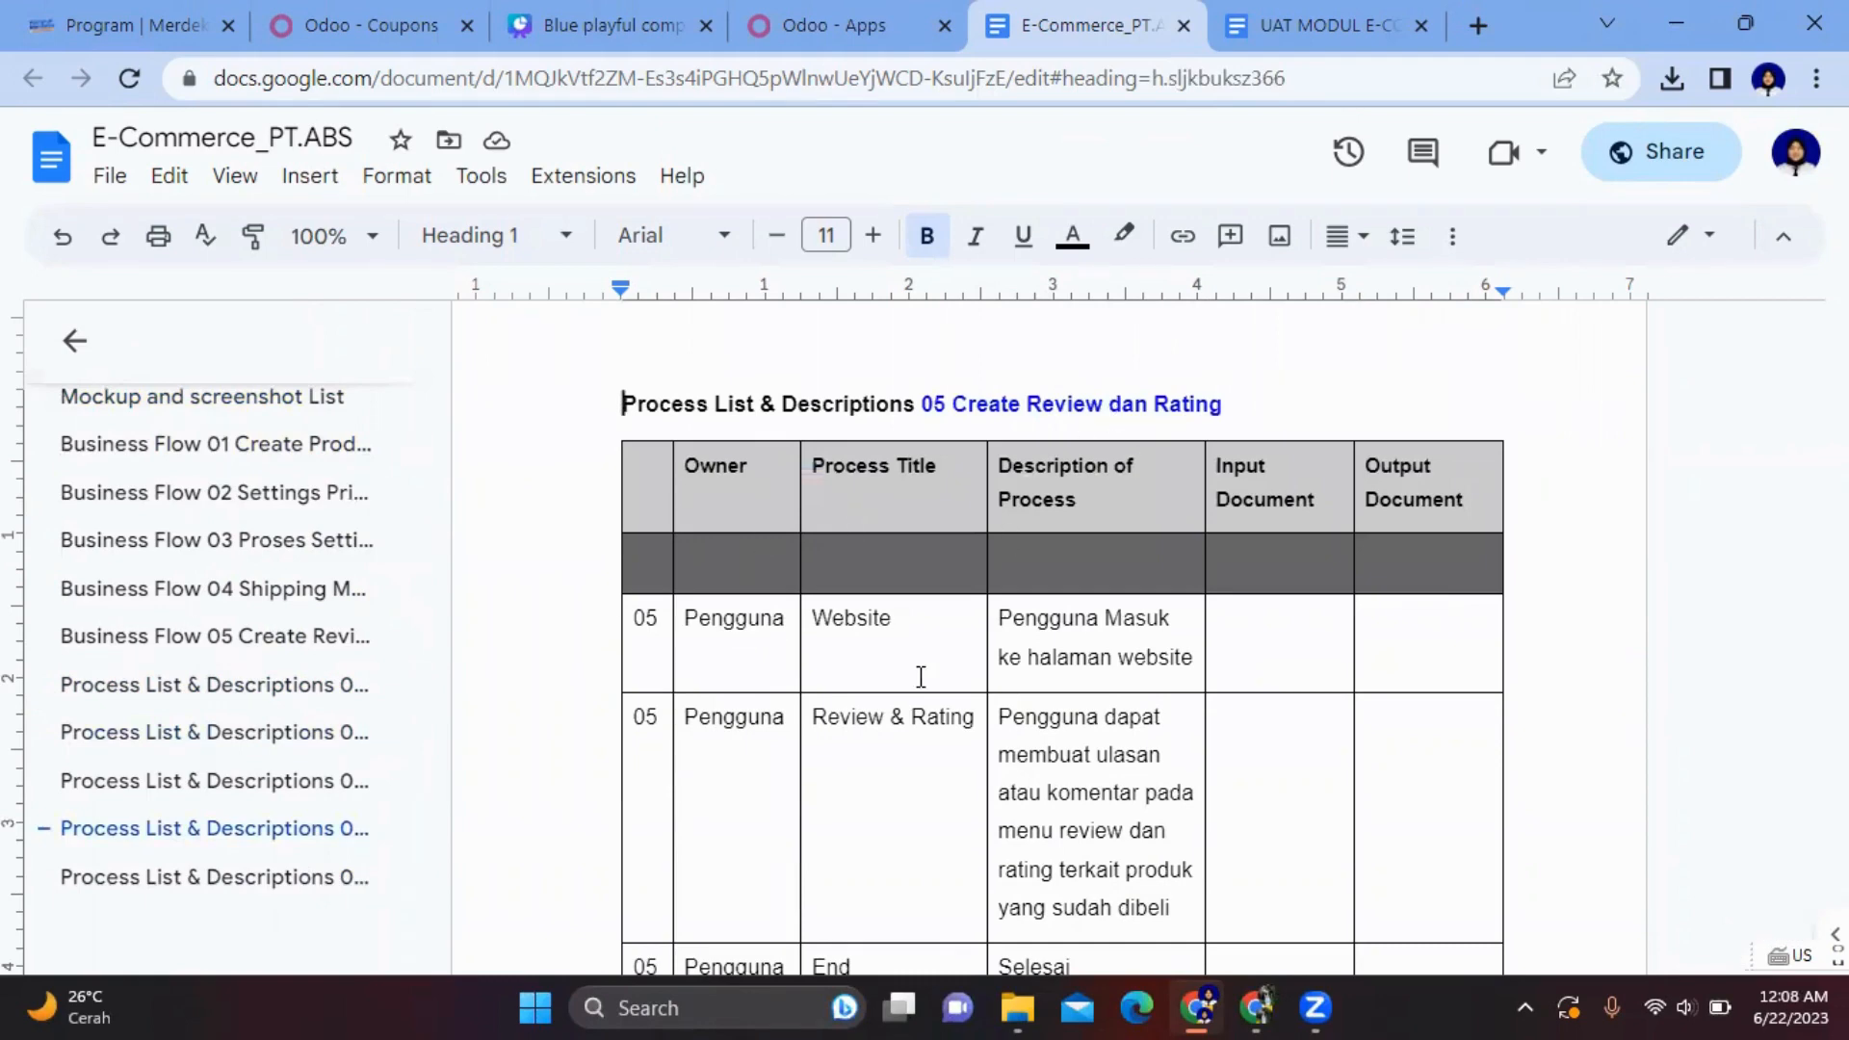
{"action": "scroll", "coordinate": [918, 679], "scroll_direction": "down", "scroll_amount": 3}
{"action": "scroll", "coordinate": [921, 677], "scroll_direction": "up", "scroll_amount": 2}
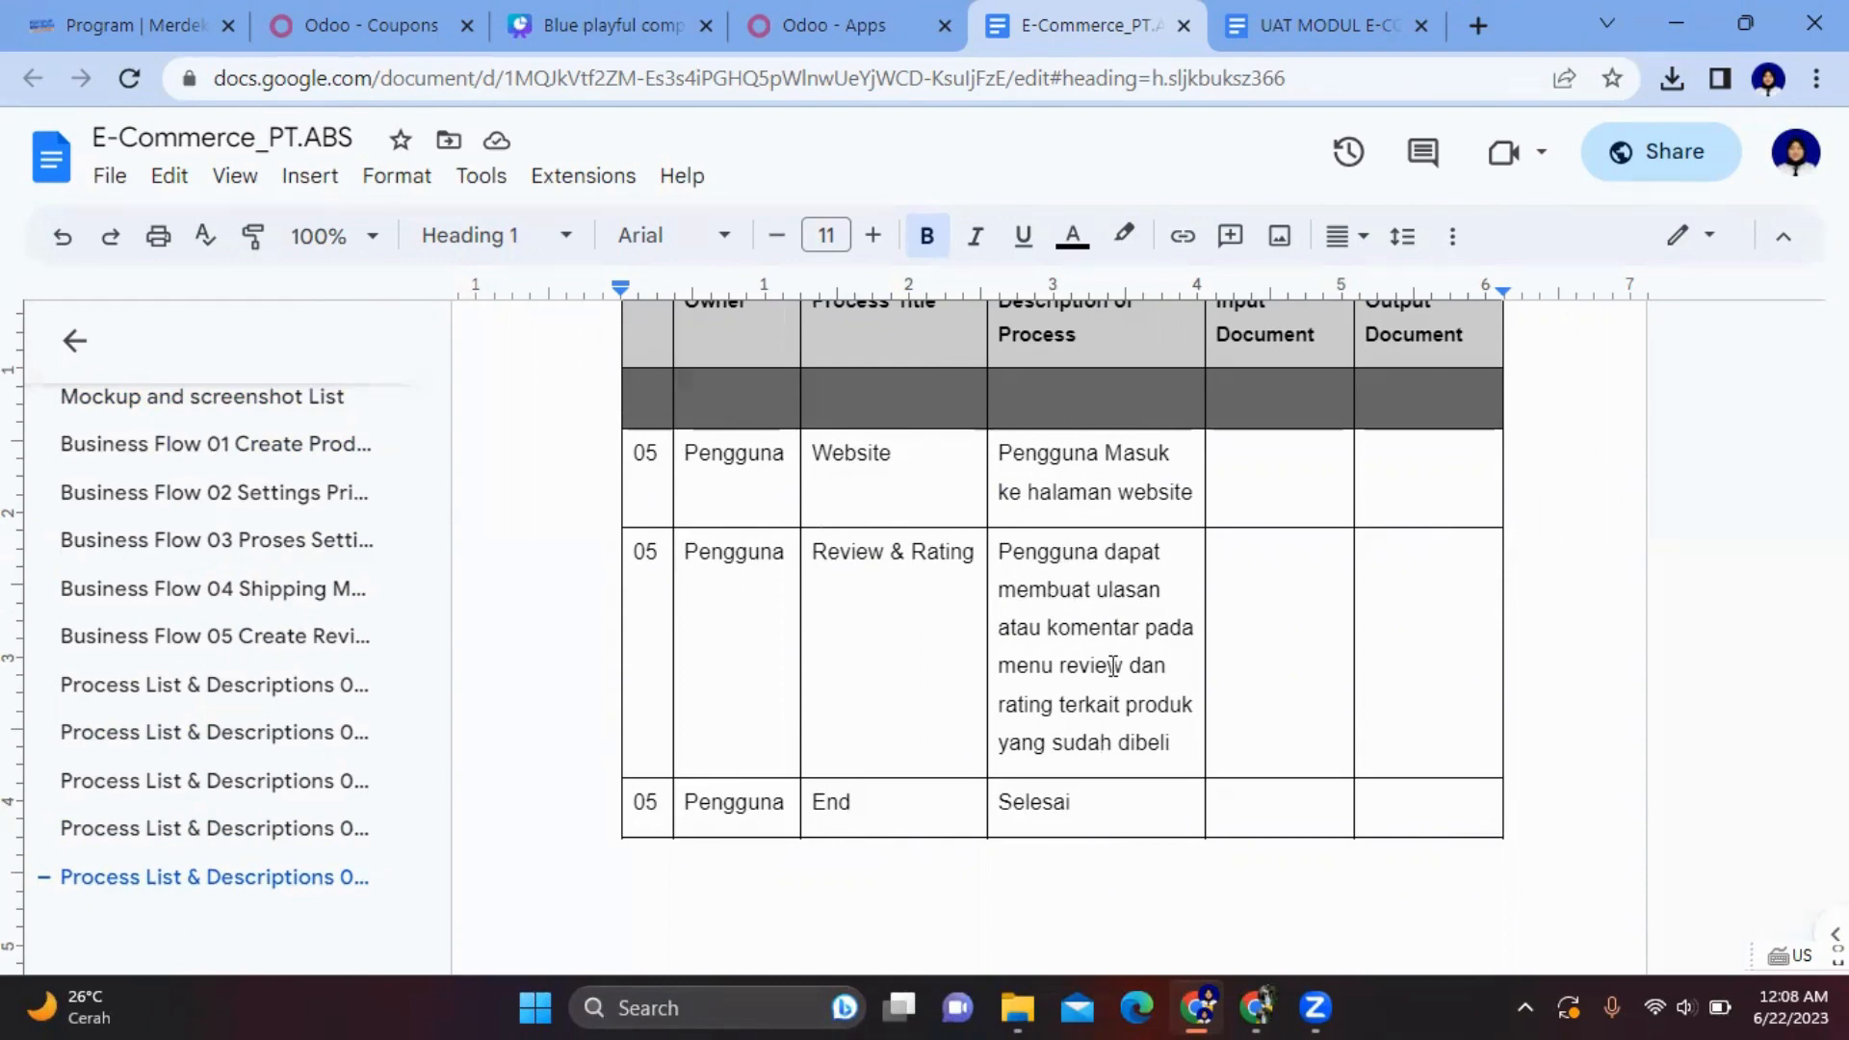
{"action": "scroll", "coordinate": [1112, 667], "scroll_direction": "down", "scroll_amount": 3}
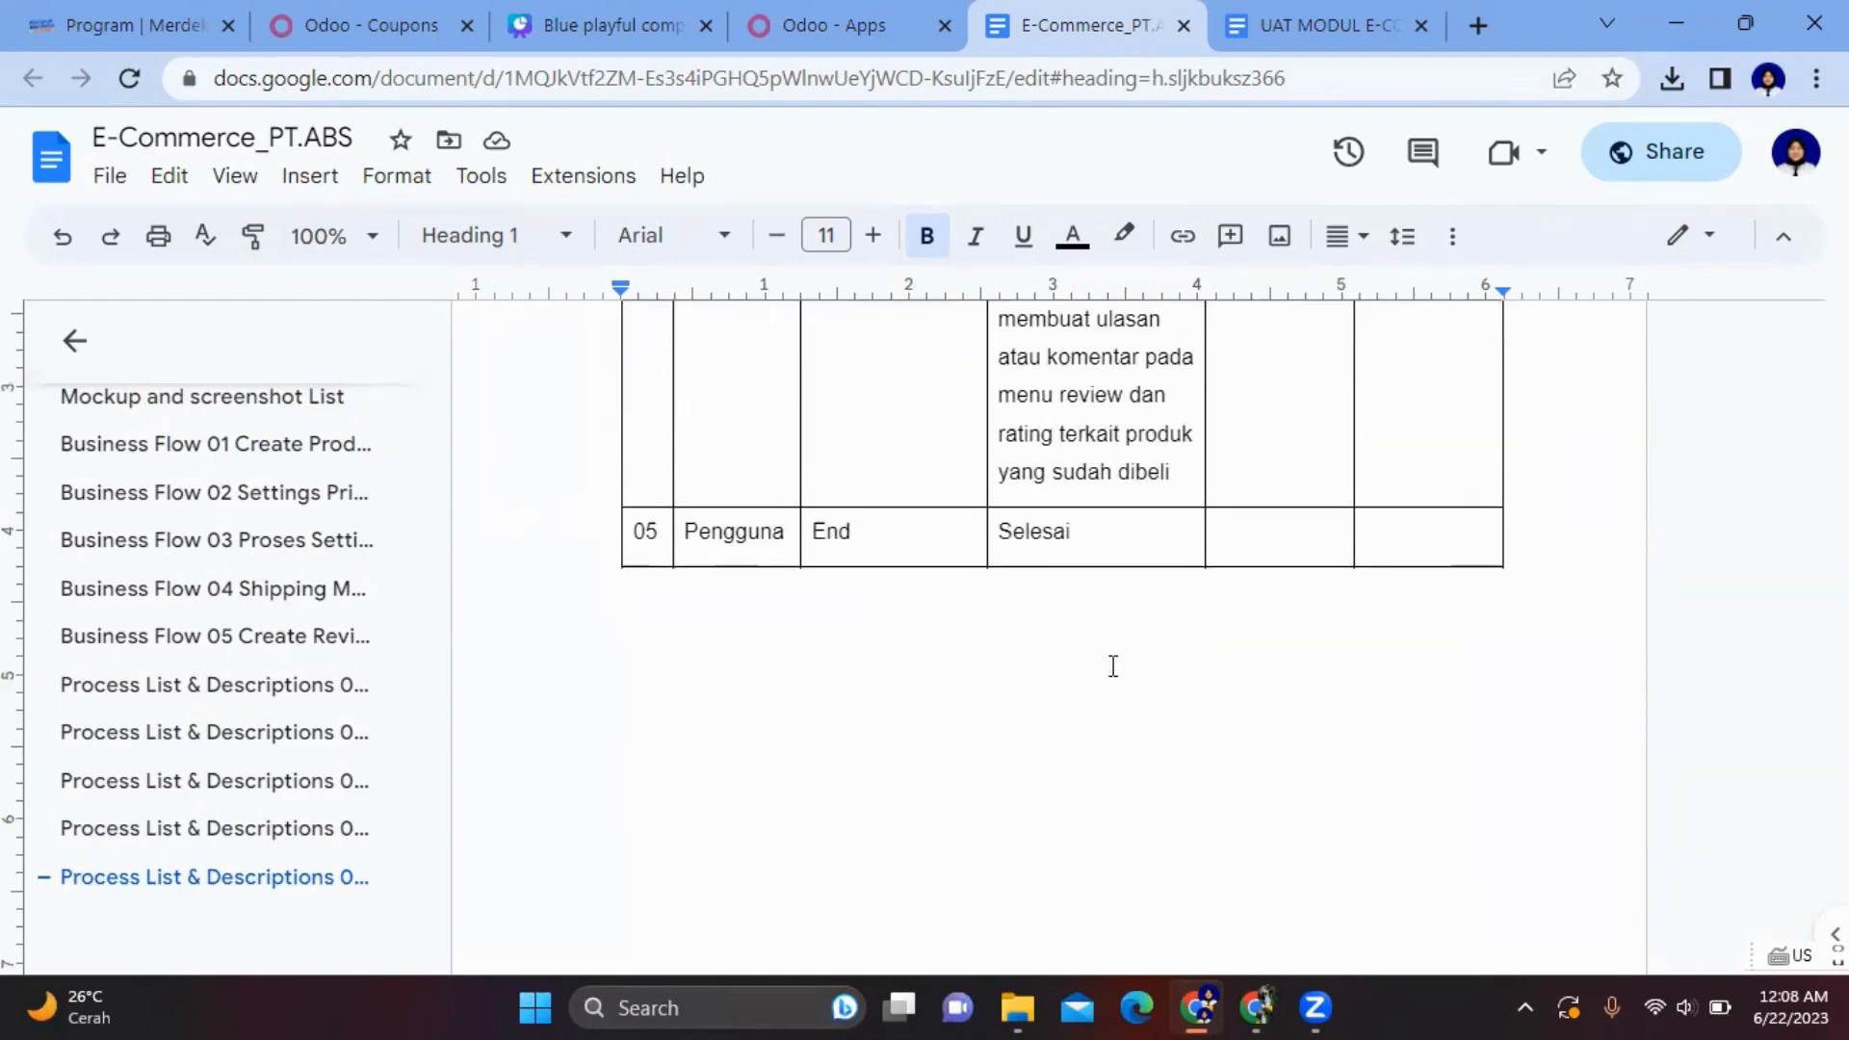
- Switch to the UAT MODUL E-COMMERCE document and look over its cover page
{"action": "left_click", "coordinate": [1291, 17]}
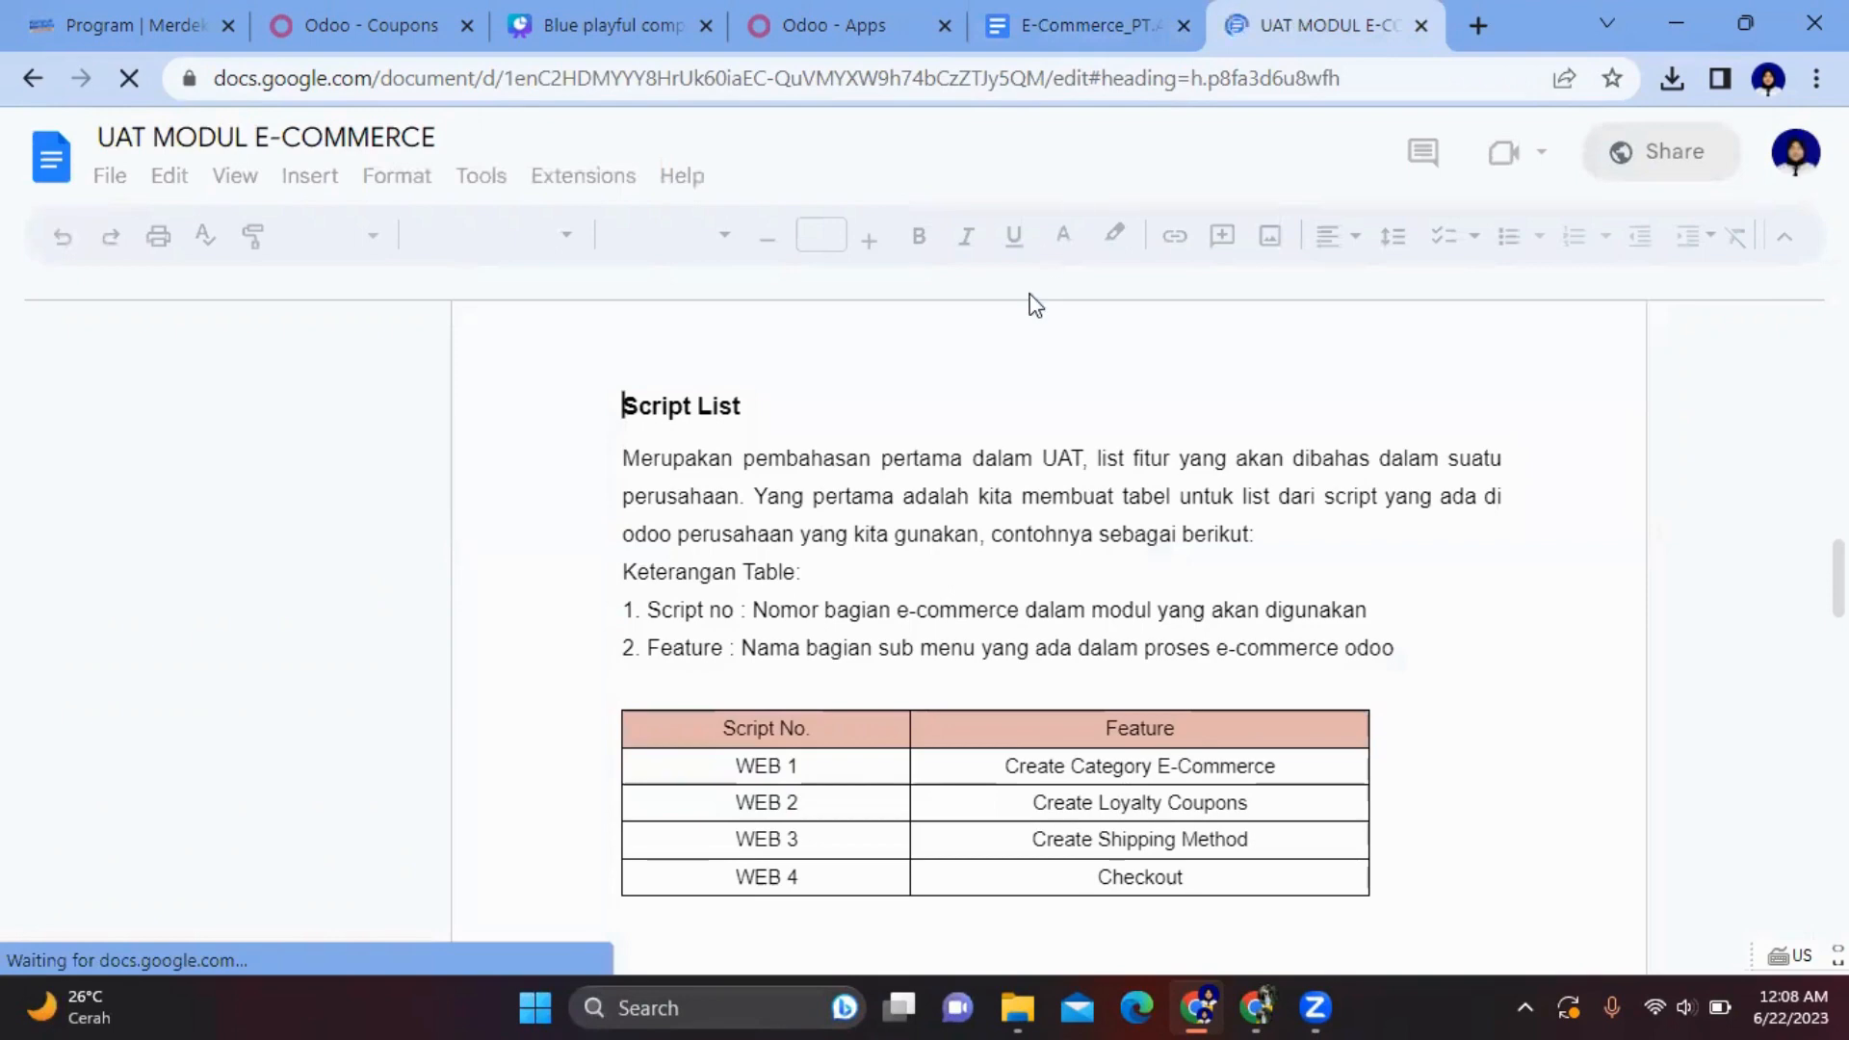
{"action": "scroll", "coordinate": [807, 485], "scroll_direction": "up", "scroll_amount": 12}
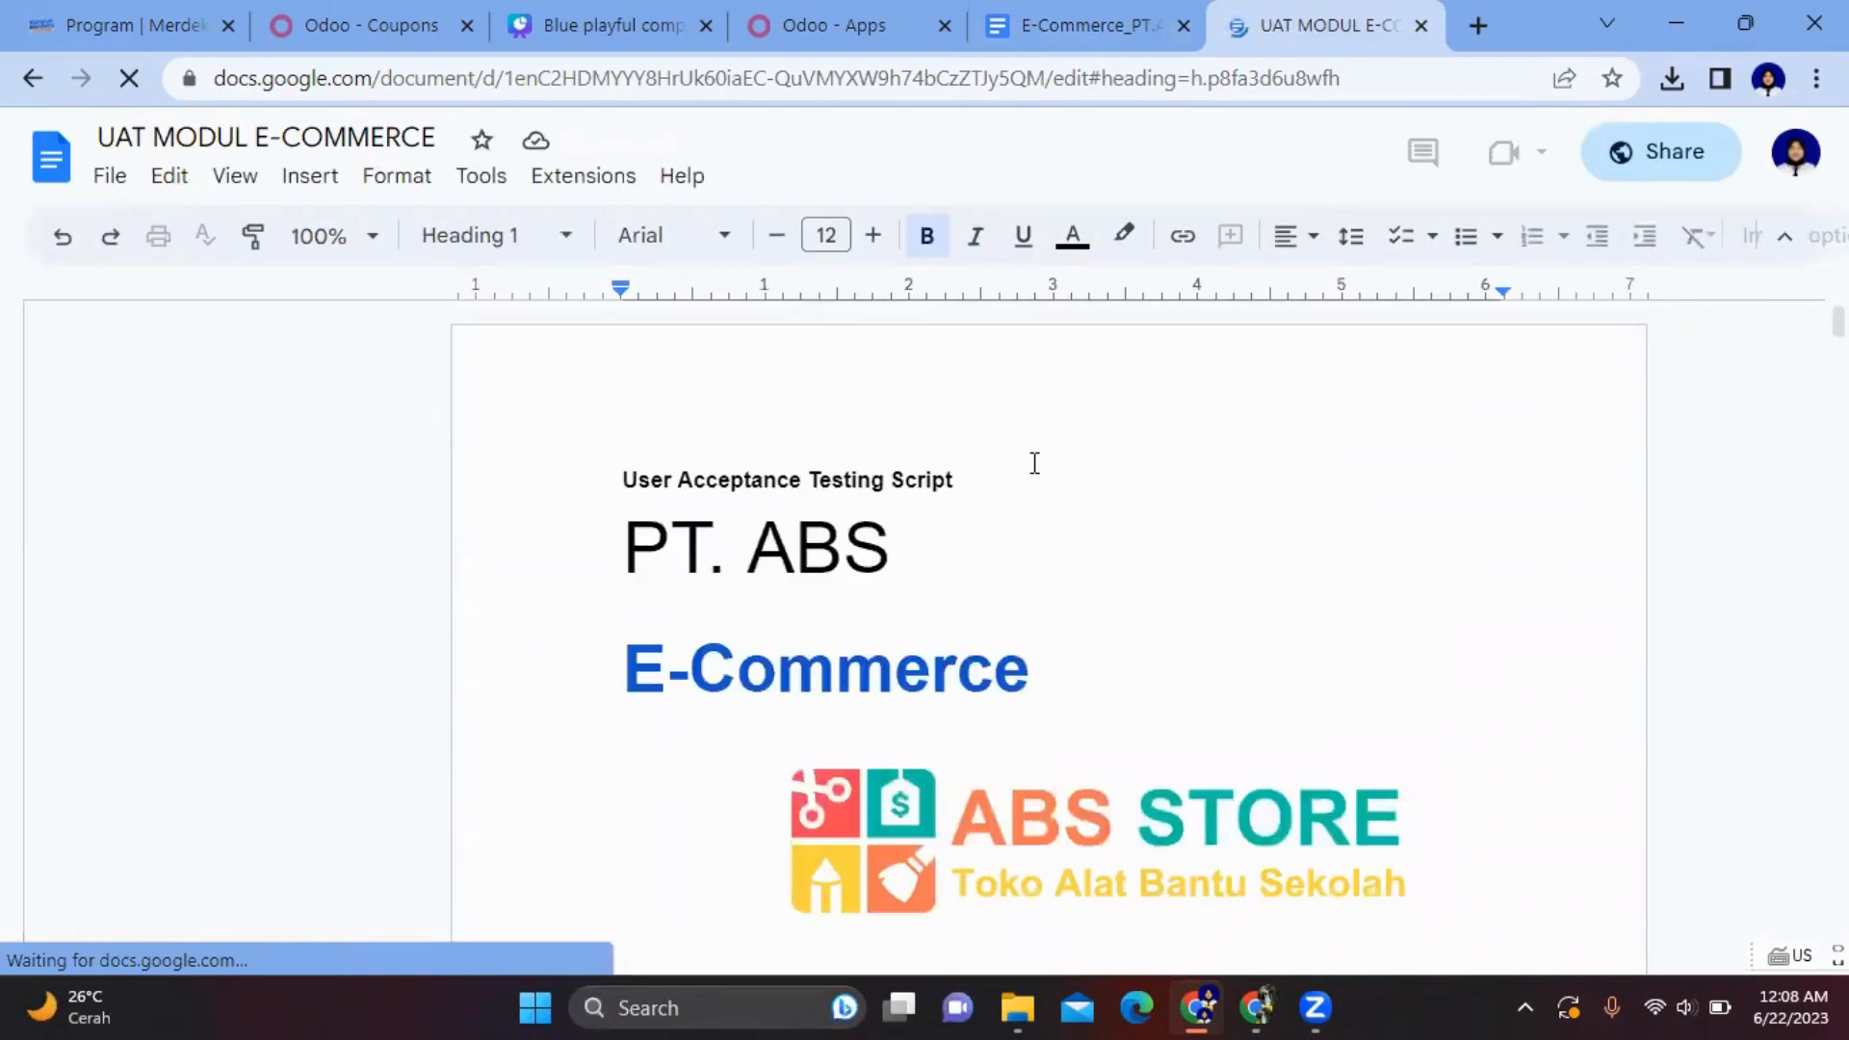
{"action": "scroll", "coordinate": [1034, 463], "scroll_direction": "down", "scroll_amount": 5}
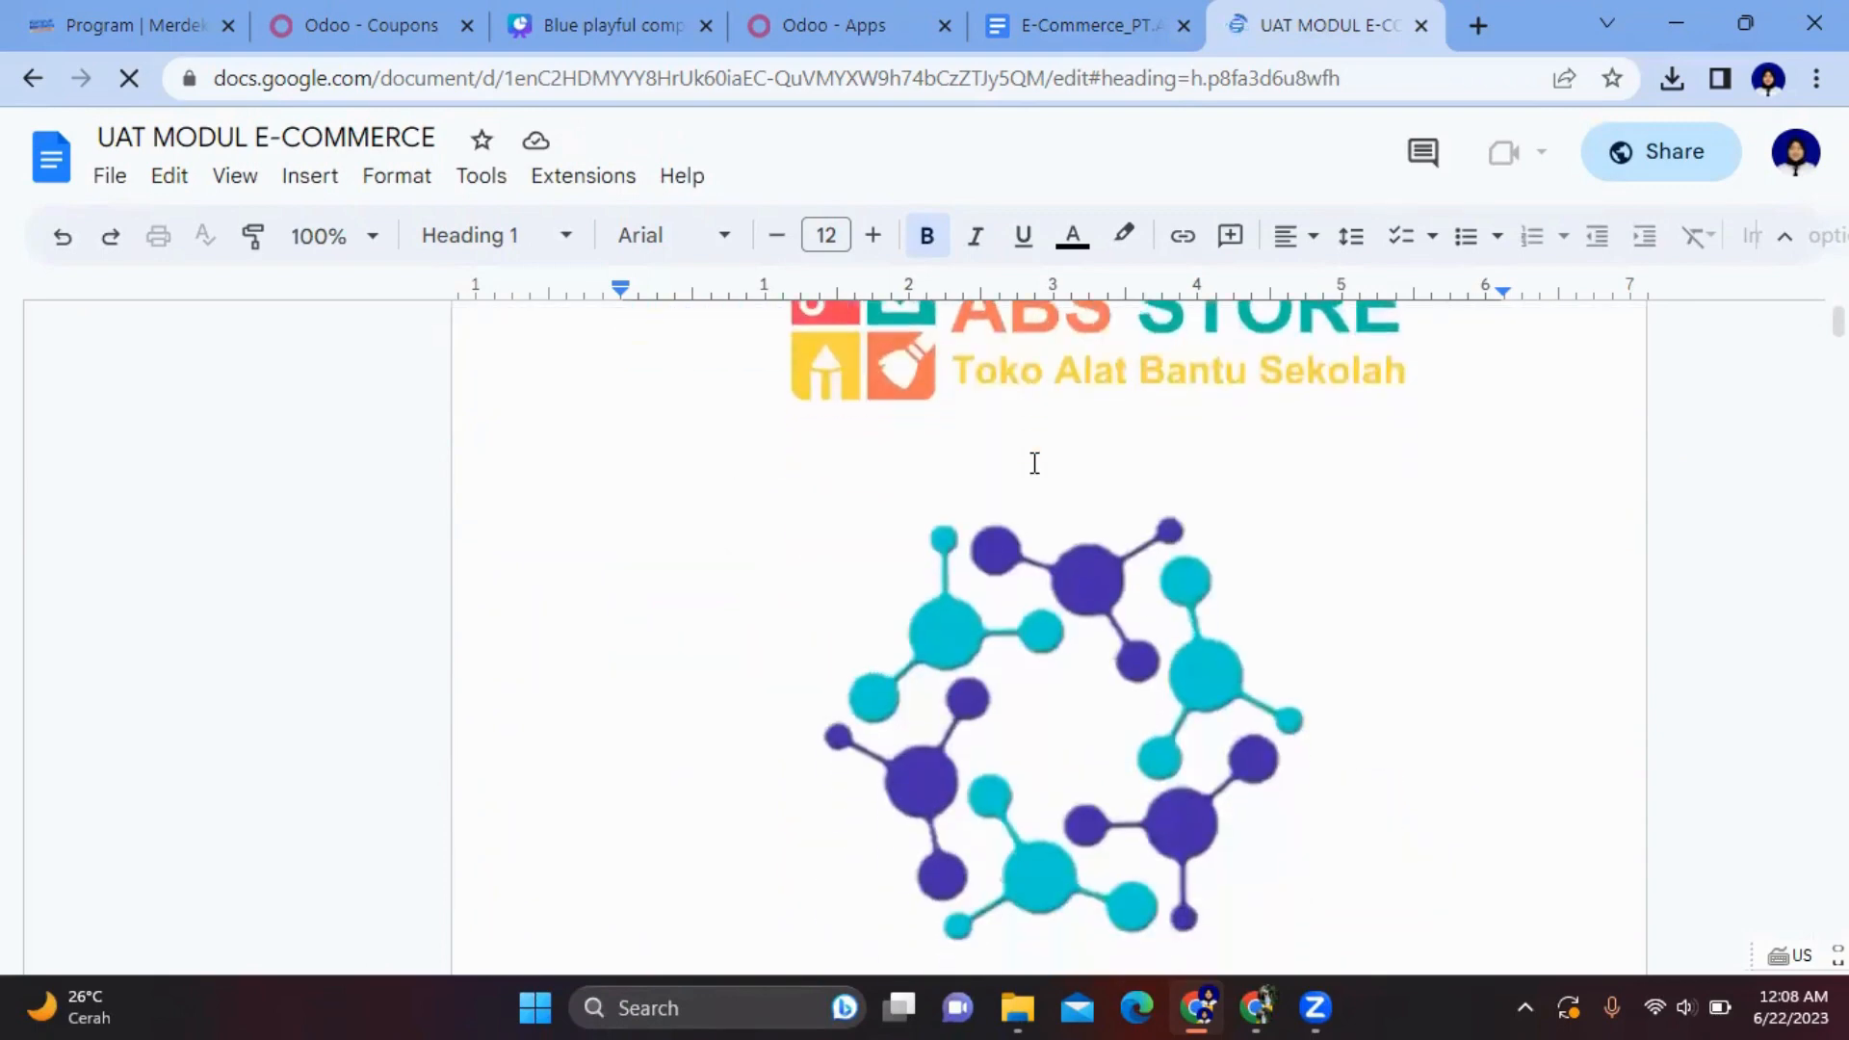
{"action": "scroll", "coordinate": [1033, 460], "scroll_direction": "down", "scroll_amount": 5}
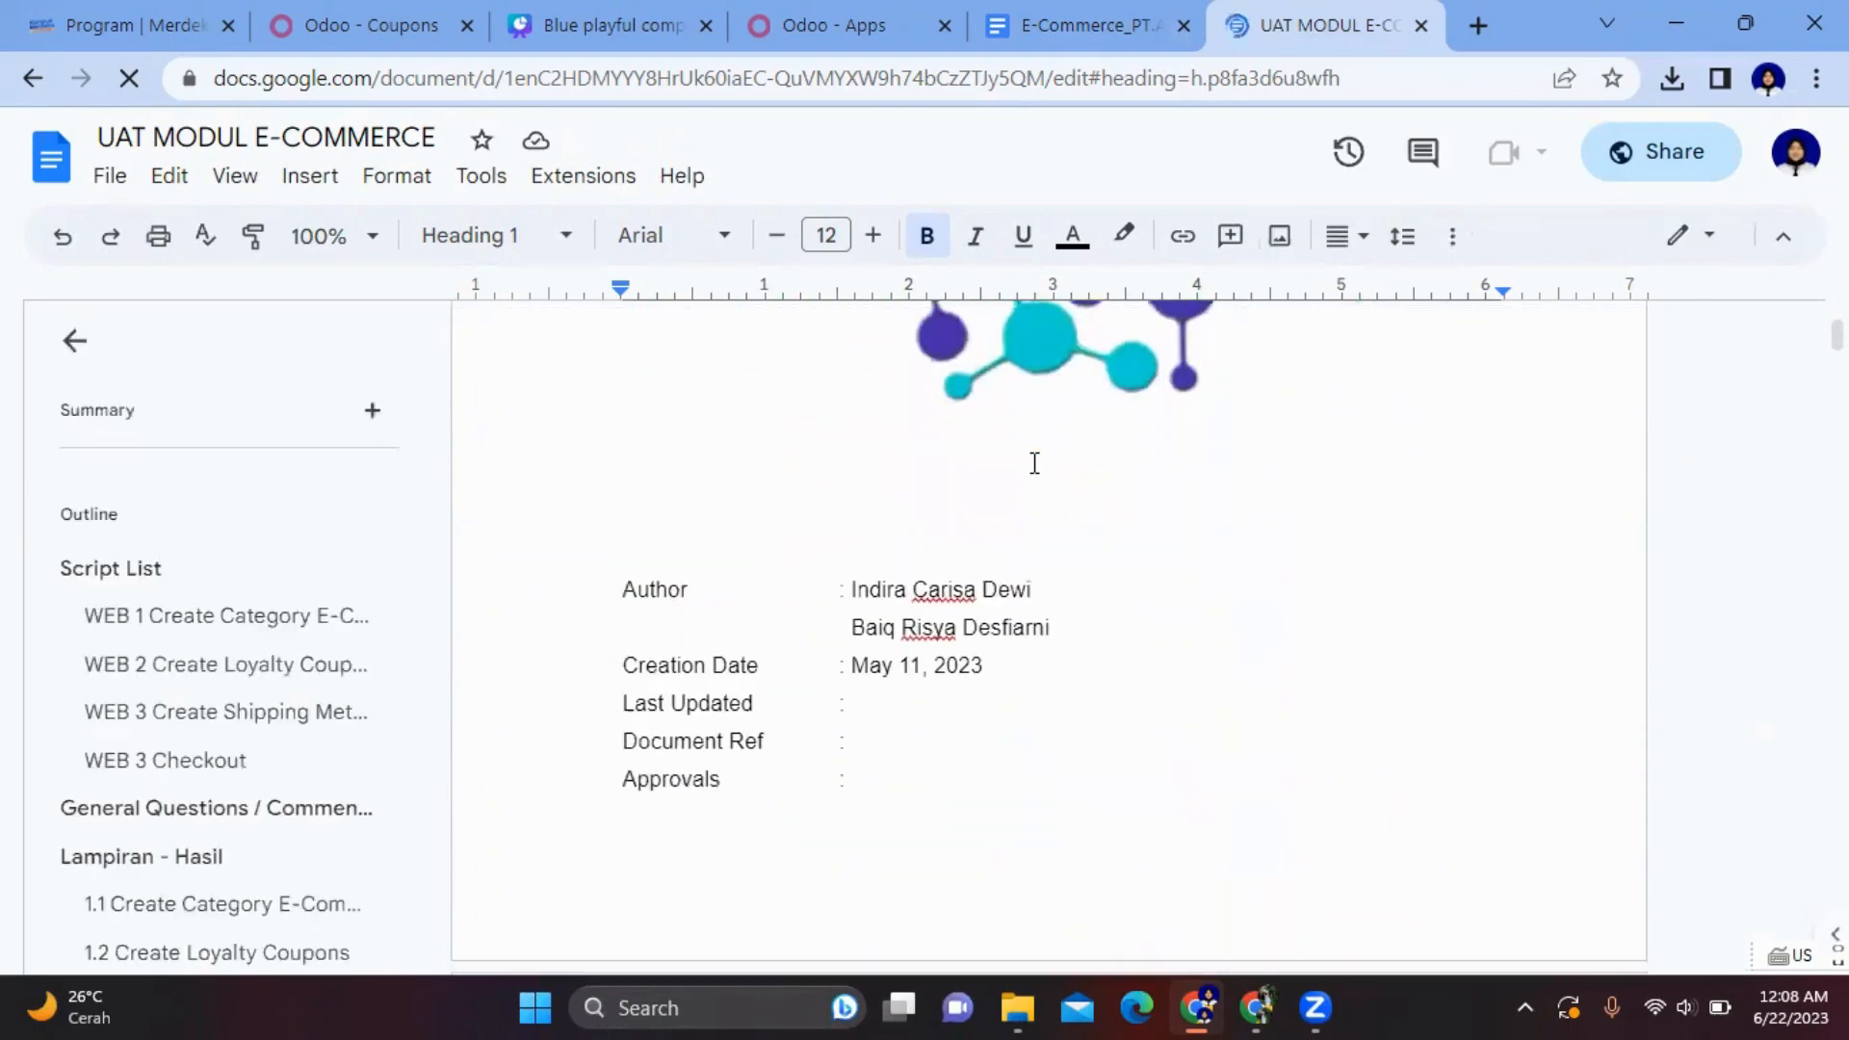
- Jump to the WEB 1 Create Category E-Commerce test script and review its pass results
{"action": "left_click", "coordinate": [250, 616]}
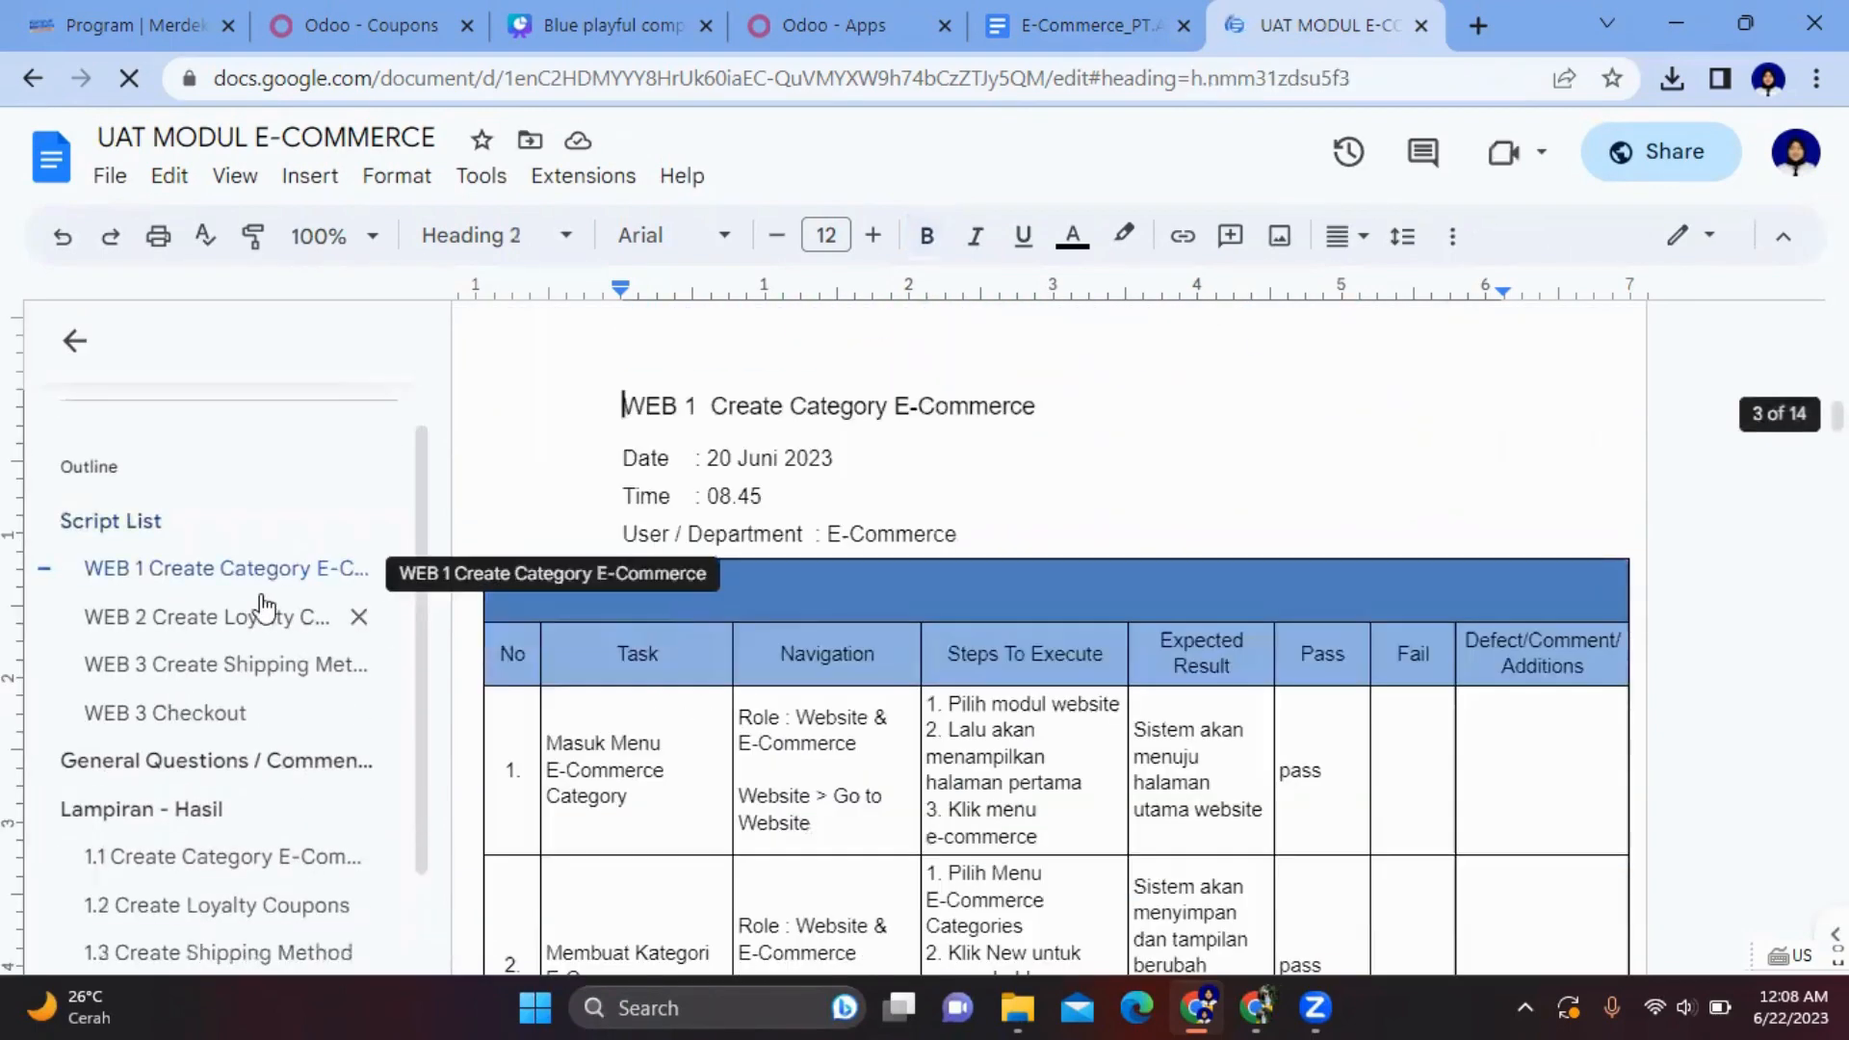
{"action": "scroll", "coordinate": [905, 463], "scroll_direction": "up", "scroll_amount": 15}
{"action": "scroll", "coordinate": [906, 464], "scroll_direction": "down", "scroll_amount": 6}
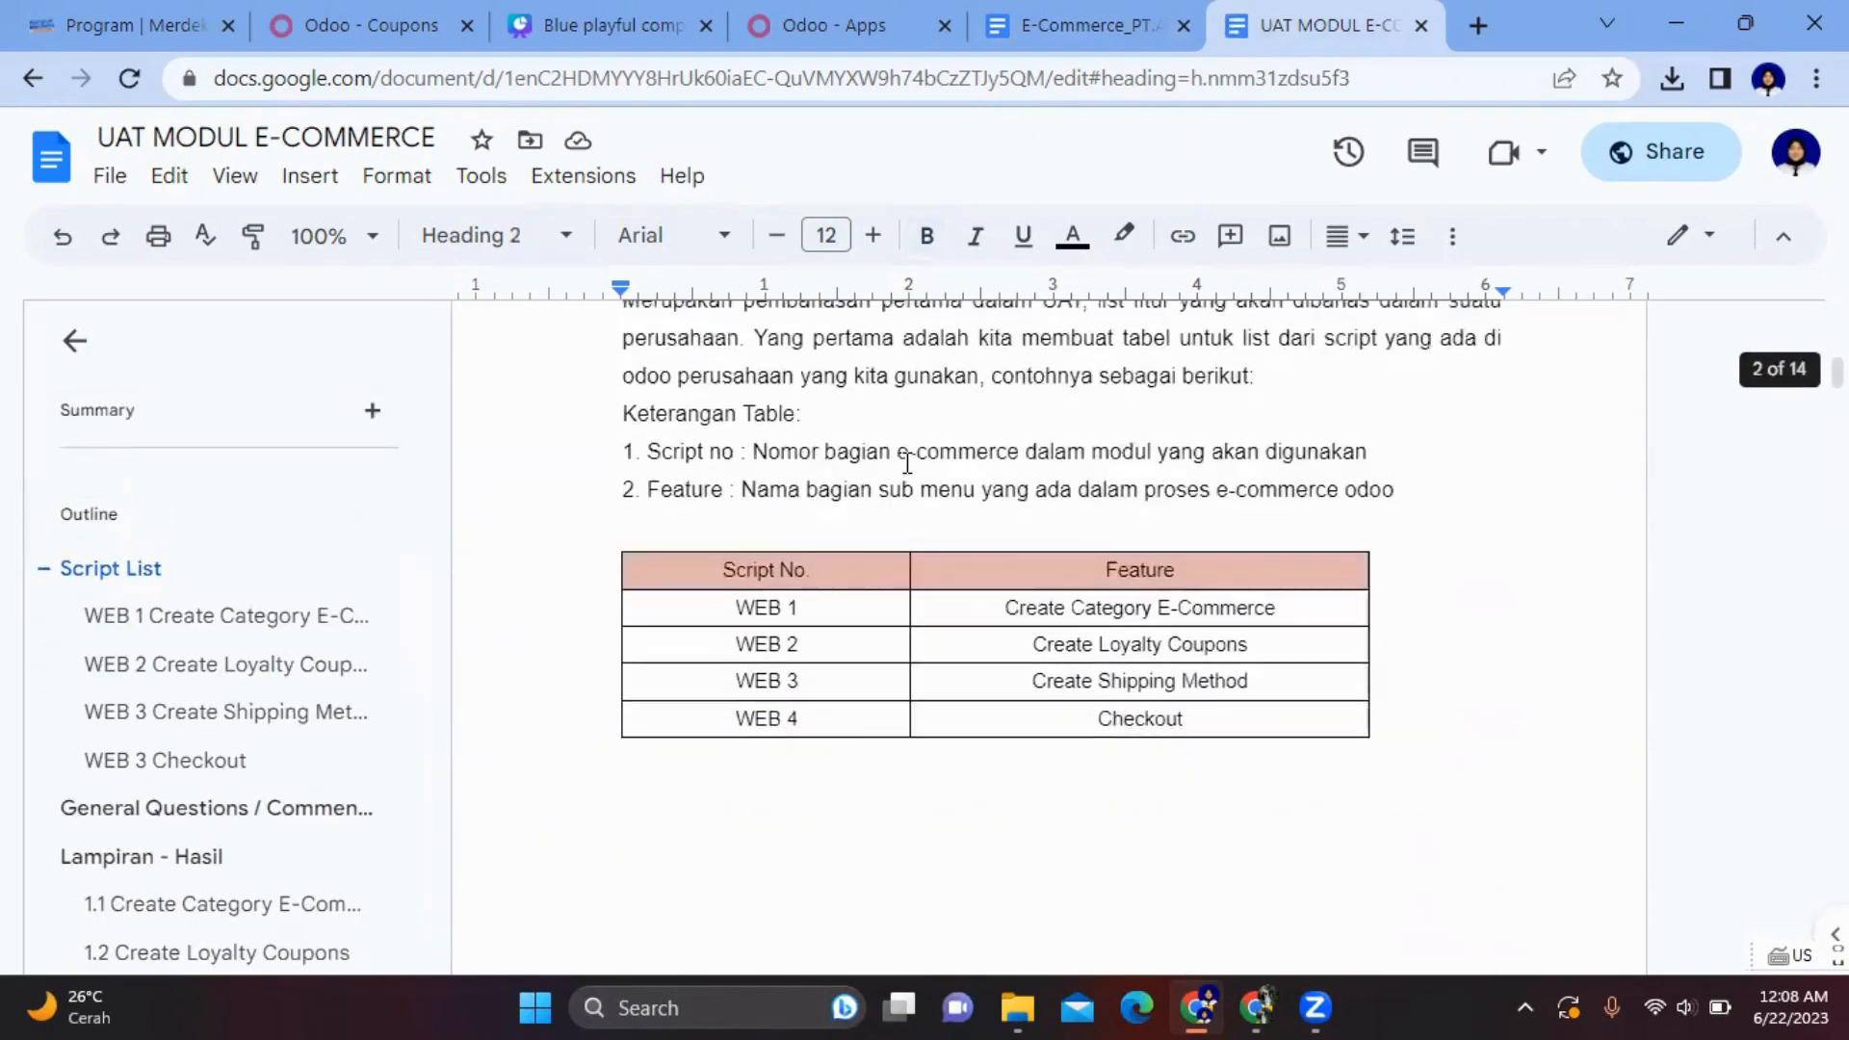
{"action": "scroll", "coordinate": [907, 464], "scroll_direction": "down", "scroll_amount": 6}
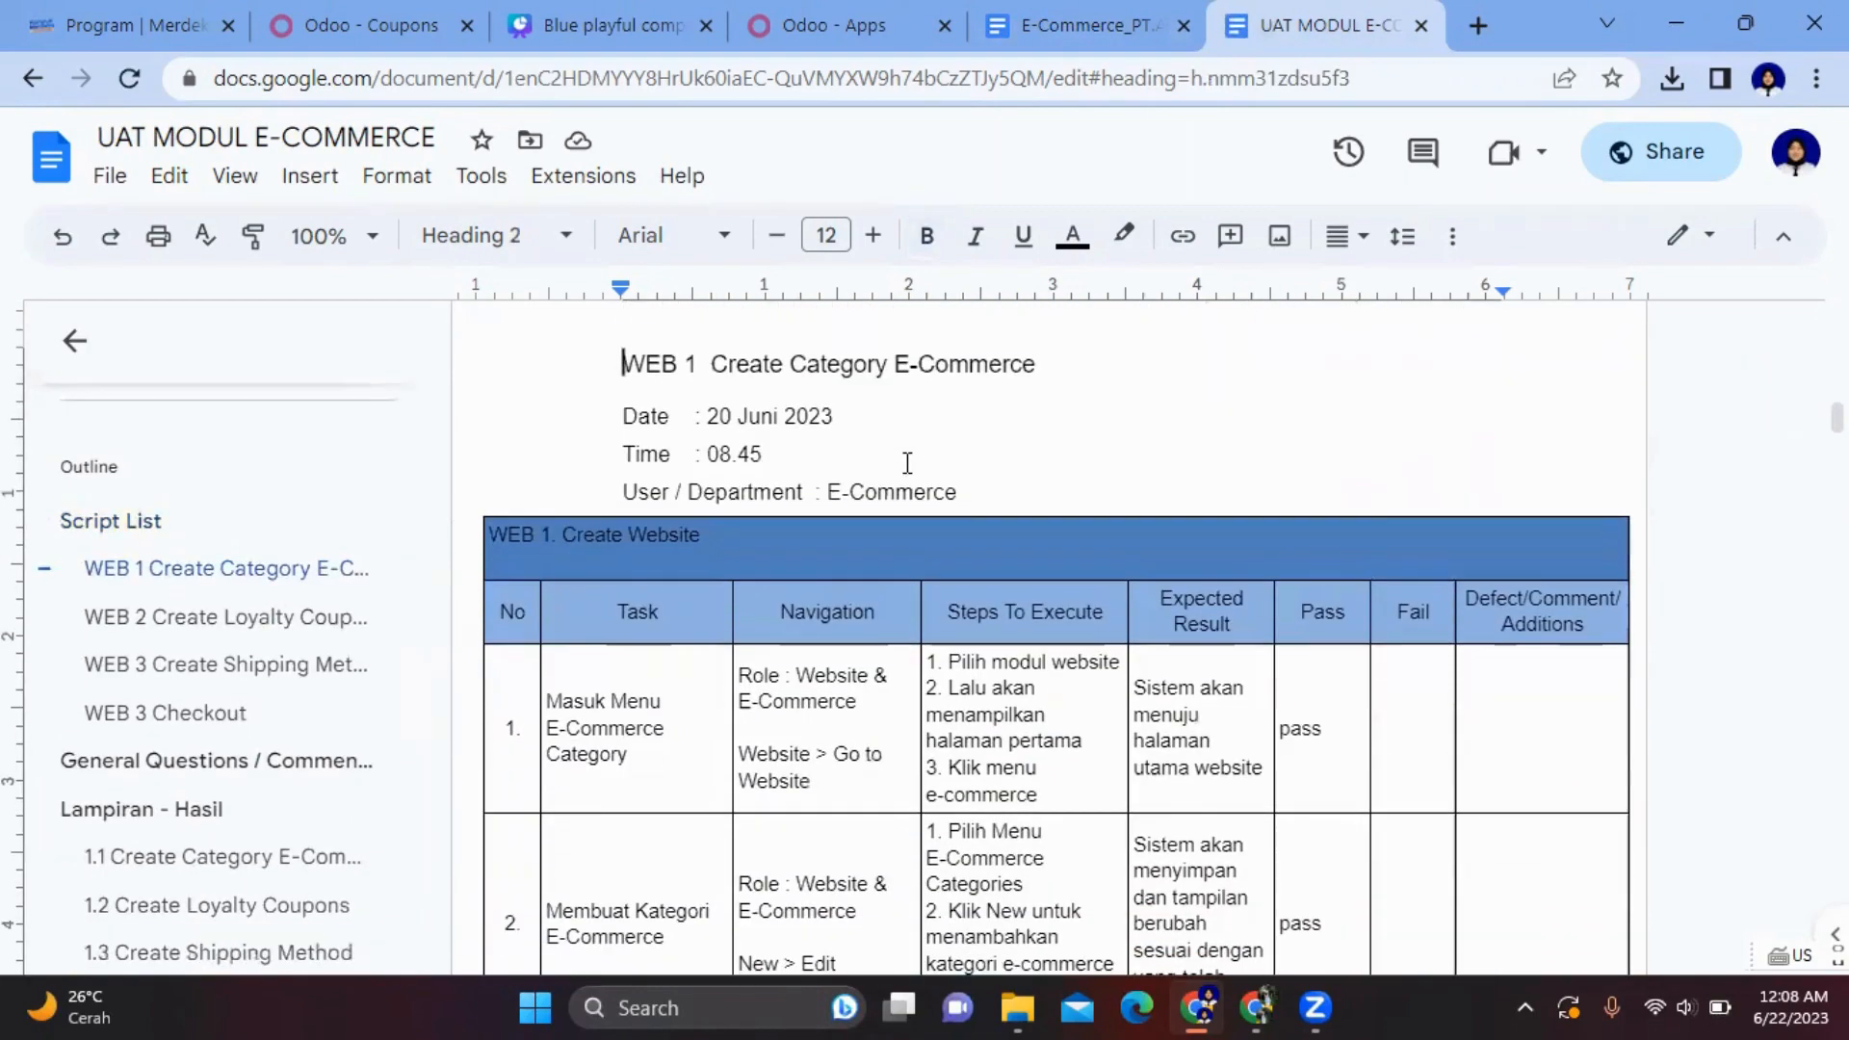
{"action": "scroll", "coordinate": [908, 462], "scroll_direction": "down", "scroll_amount": 3}
{"action": "scroll", "coordinate": [908, 462], "scroll_direction": "up", "scroll_amount": 4}
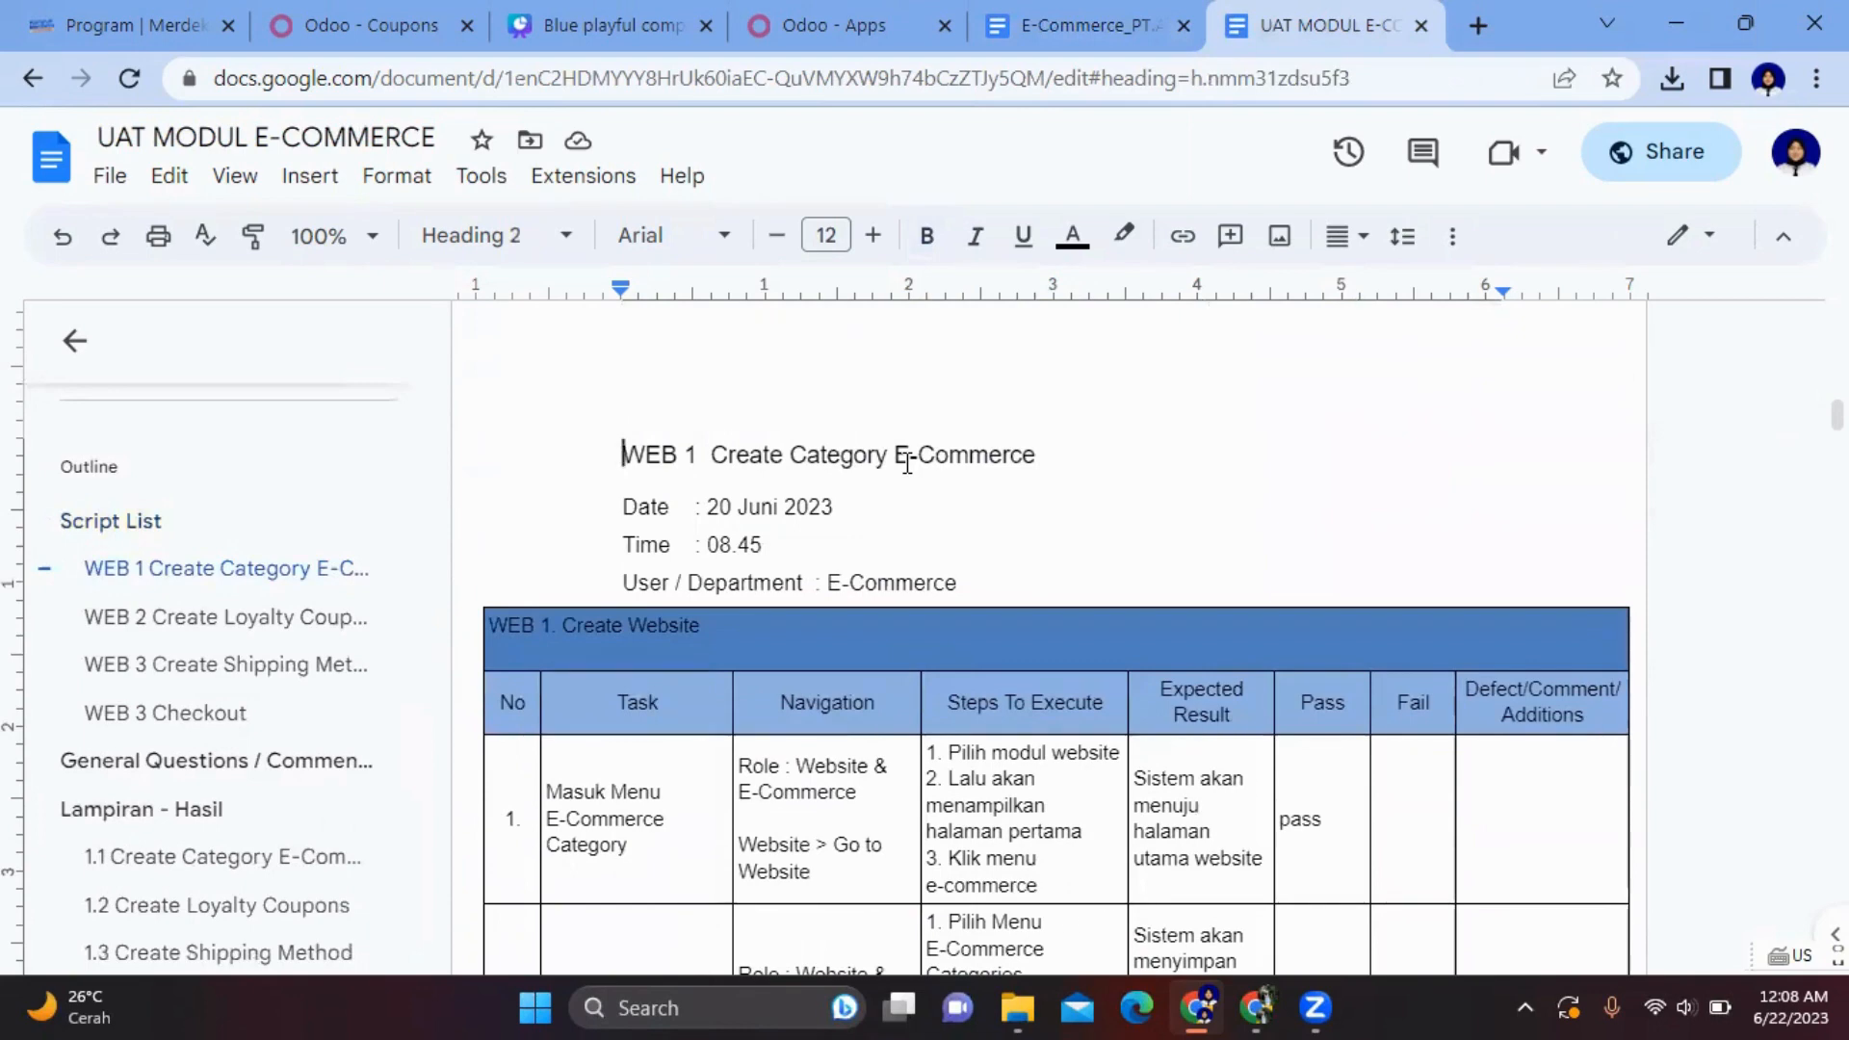
{"action": "scroll", "coordinate": [907, 463], "scroll_direction": "down", "scroll_amount": 3}
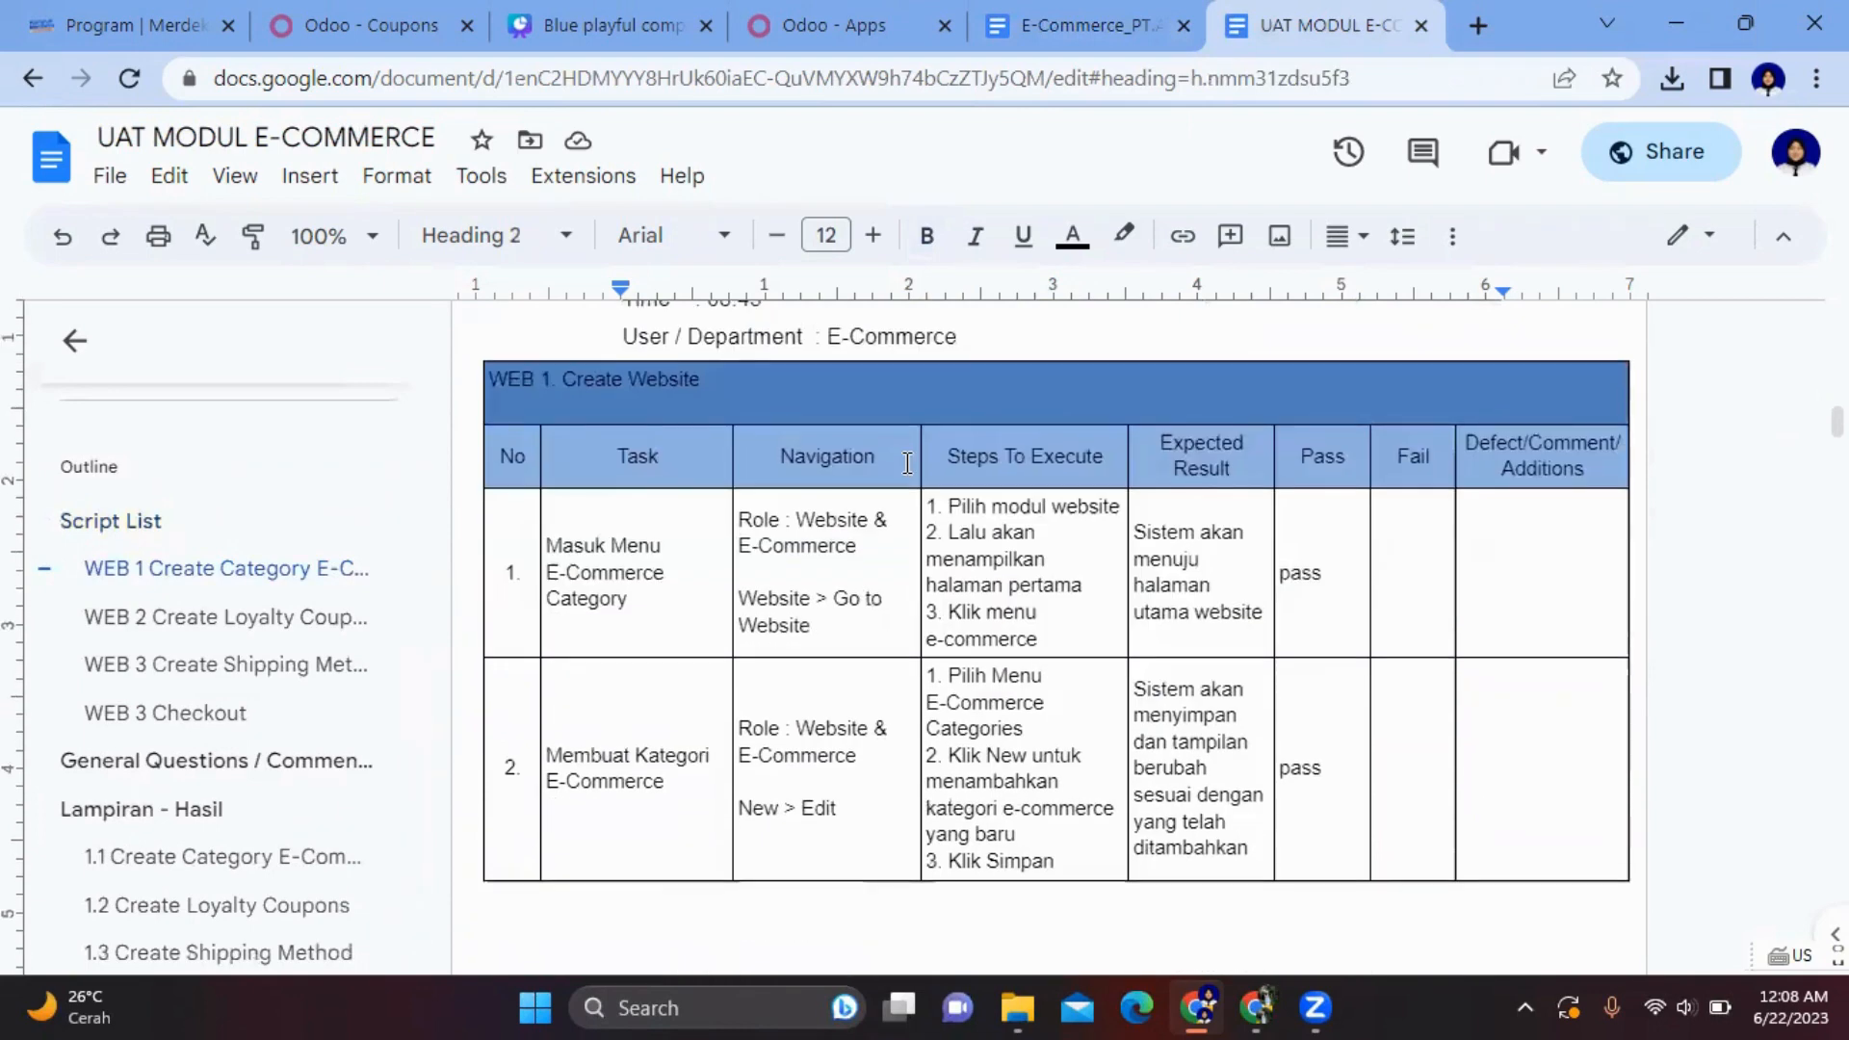
{"action": "scroll", "coordinate": [907, 463], "scroll_direction": "up", "scroll_amount": 2}
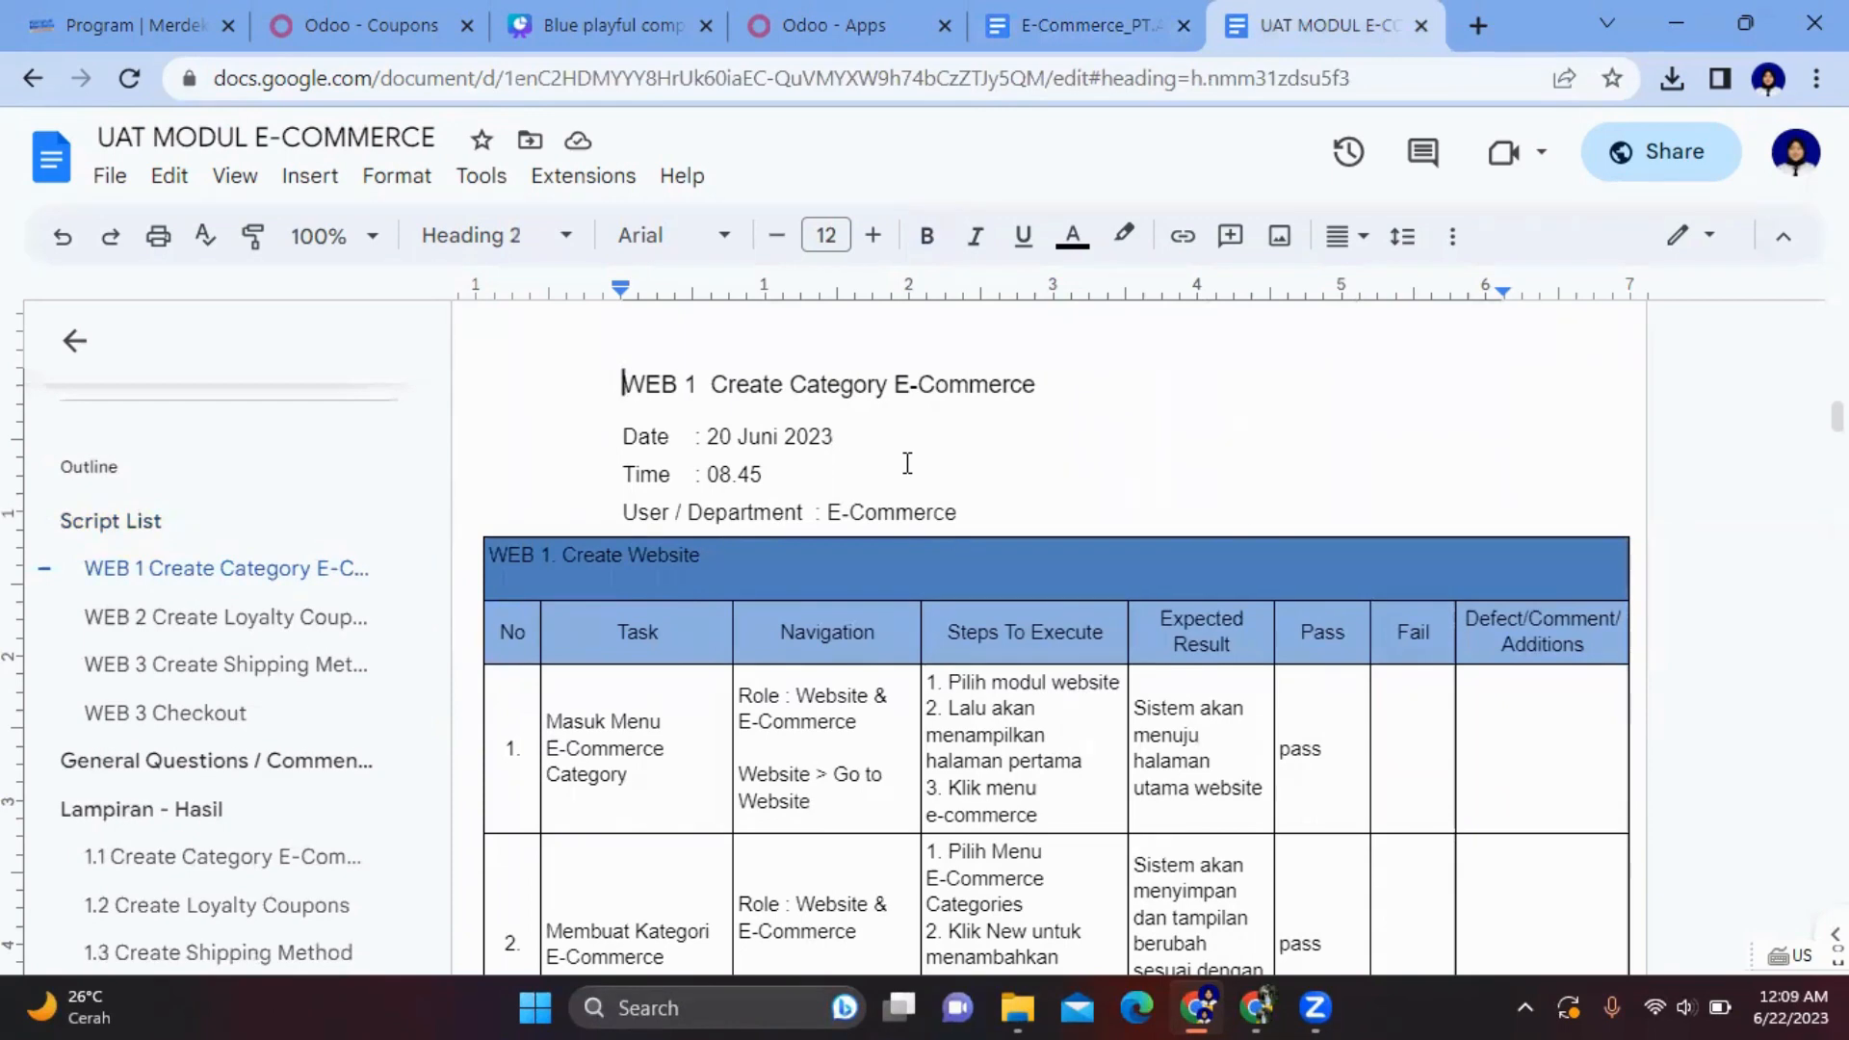
{"action": "scroll", "coordinate": [907, 463], "scroll_direction": "down", "scroll_amount": 3}
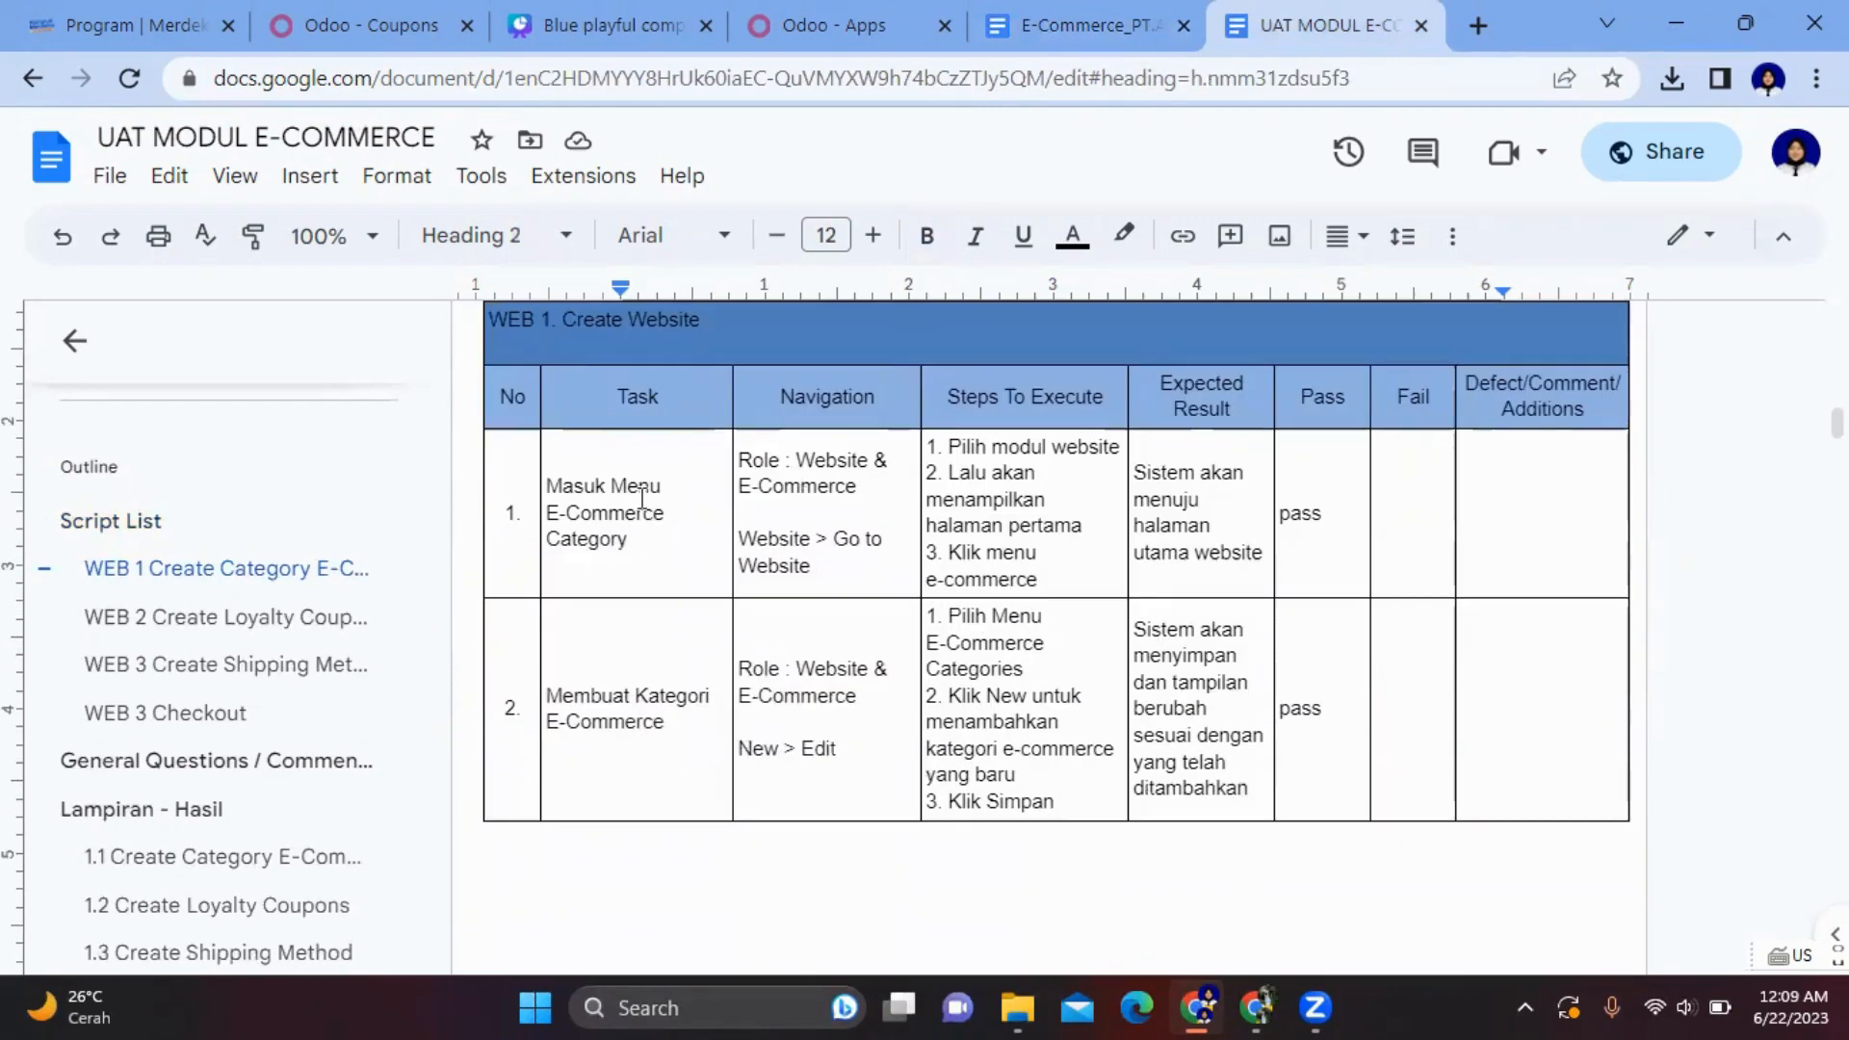
{"action": "scroll", "coordinate": [650, 501], "scroll_direction": "up", "scroll_amount": 1}
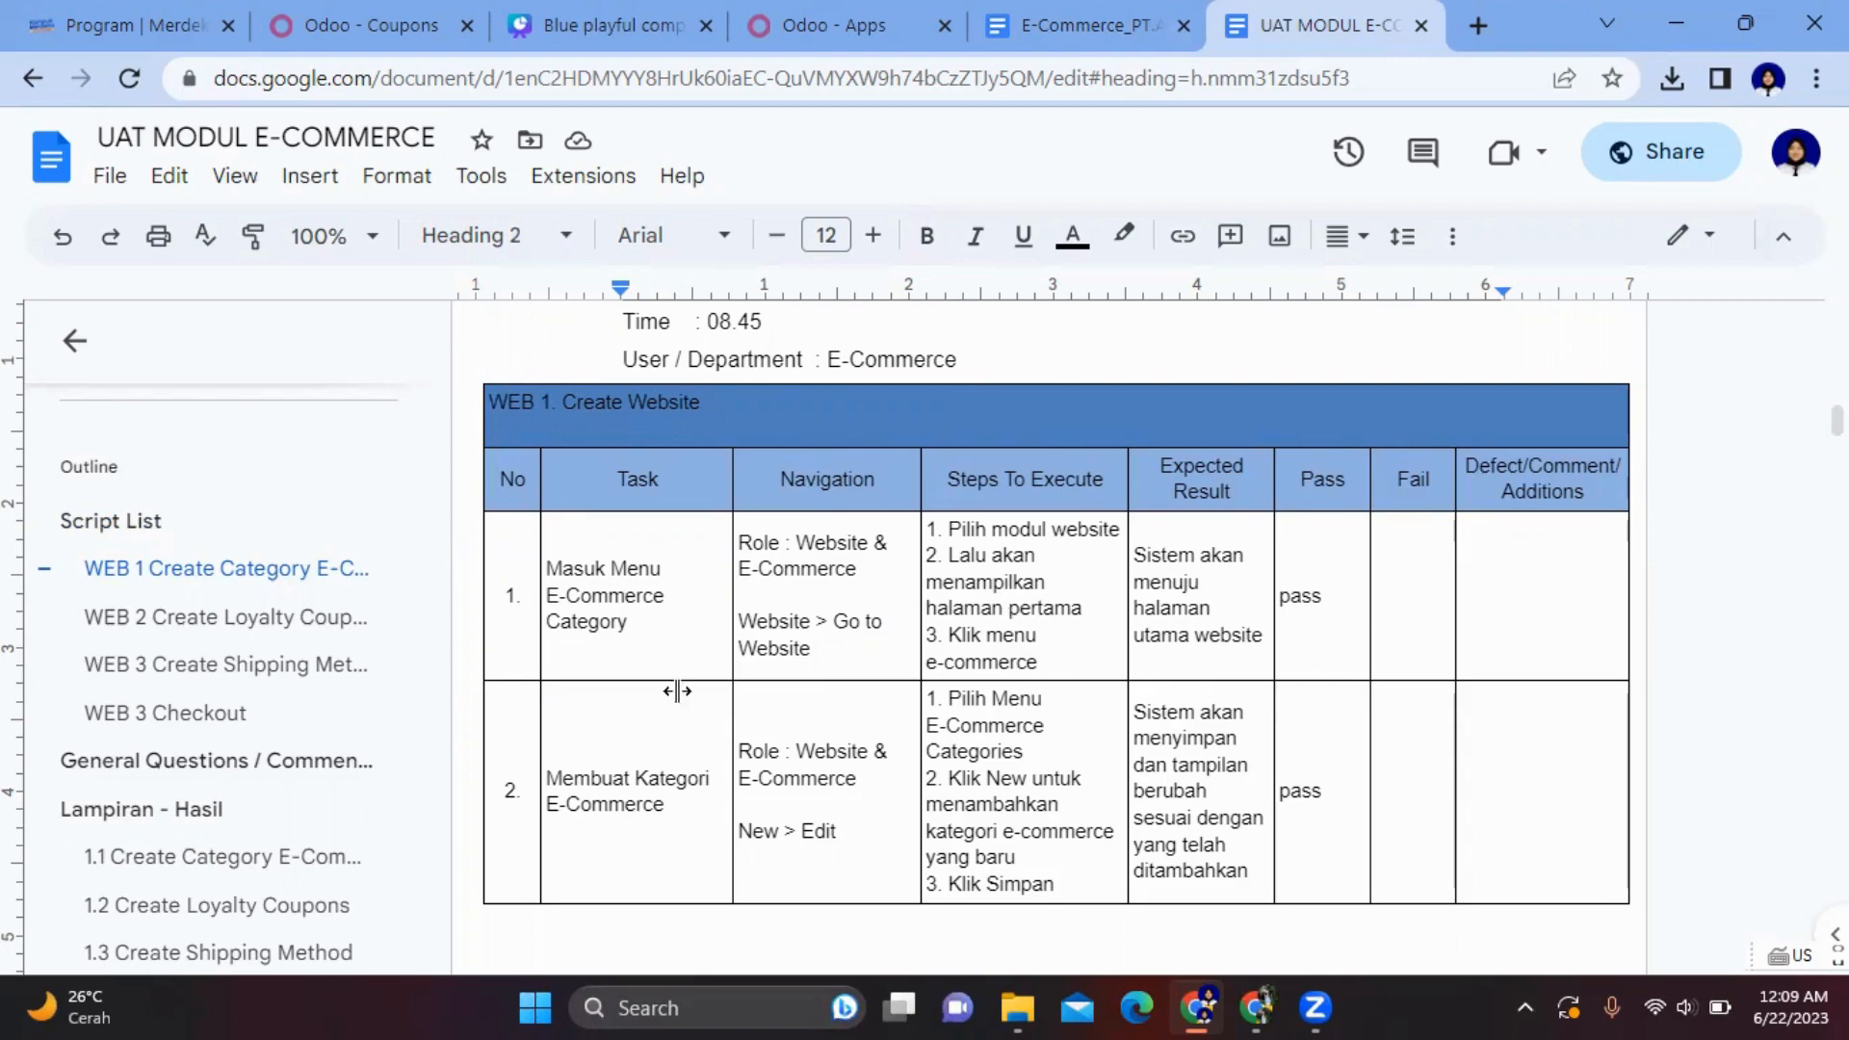
{"action": "scroll", "coordinate": [695, 721], "scroll_direction": "down", "scroll_amount": 2}
{"action": "scroll", "coordinate": [695, 613], "scroll_direction": "up", "scroll_amount": 2}
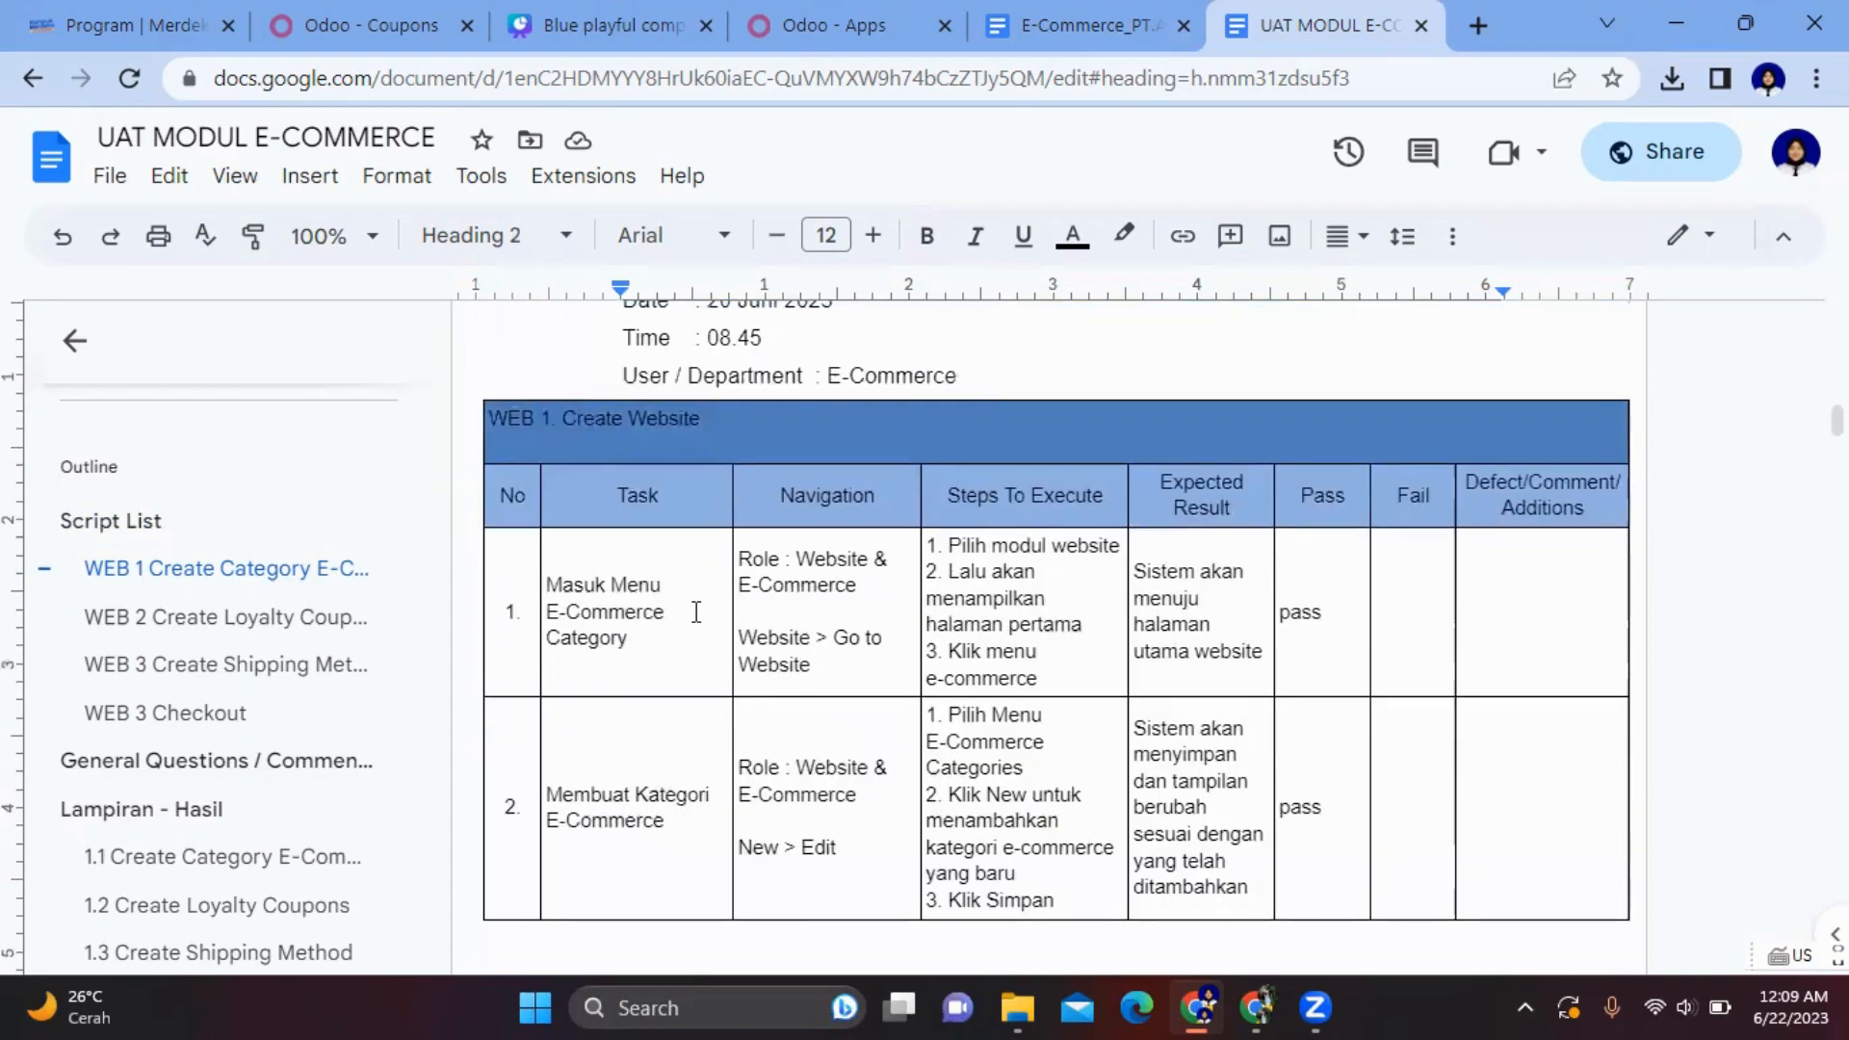
{"action": "scroll", "coordinate": [696, 612], "scroll_direction": "up", "scroll_amount": 1}
{"action": "scroll", "coordinate": [693, 611], "scroll_direction": "down", "scroll_amount": 2}
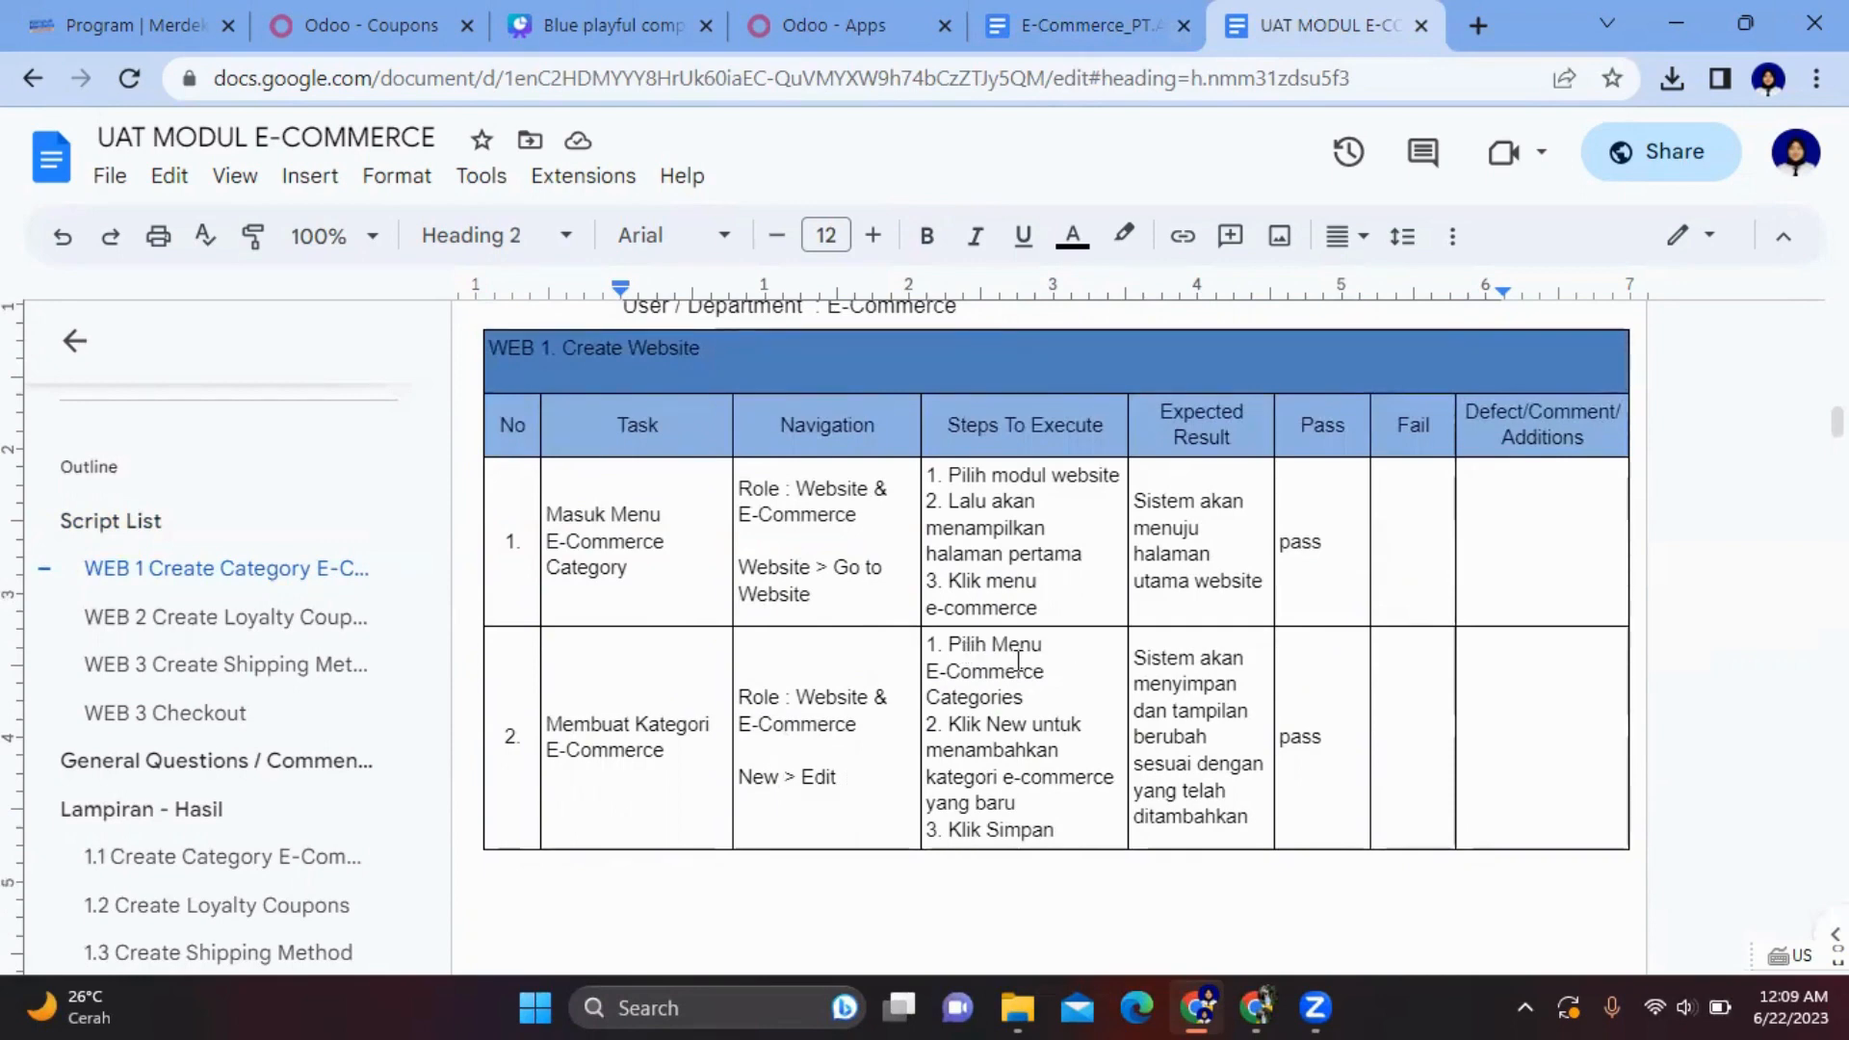
{"action": "scroll", "coordinate": [1018, 662], "scroll_direction": "down", "scroll_amount": 1}
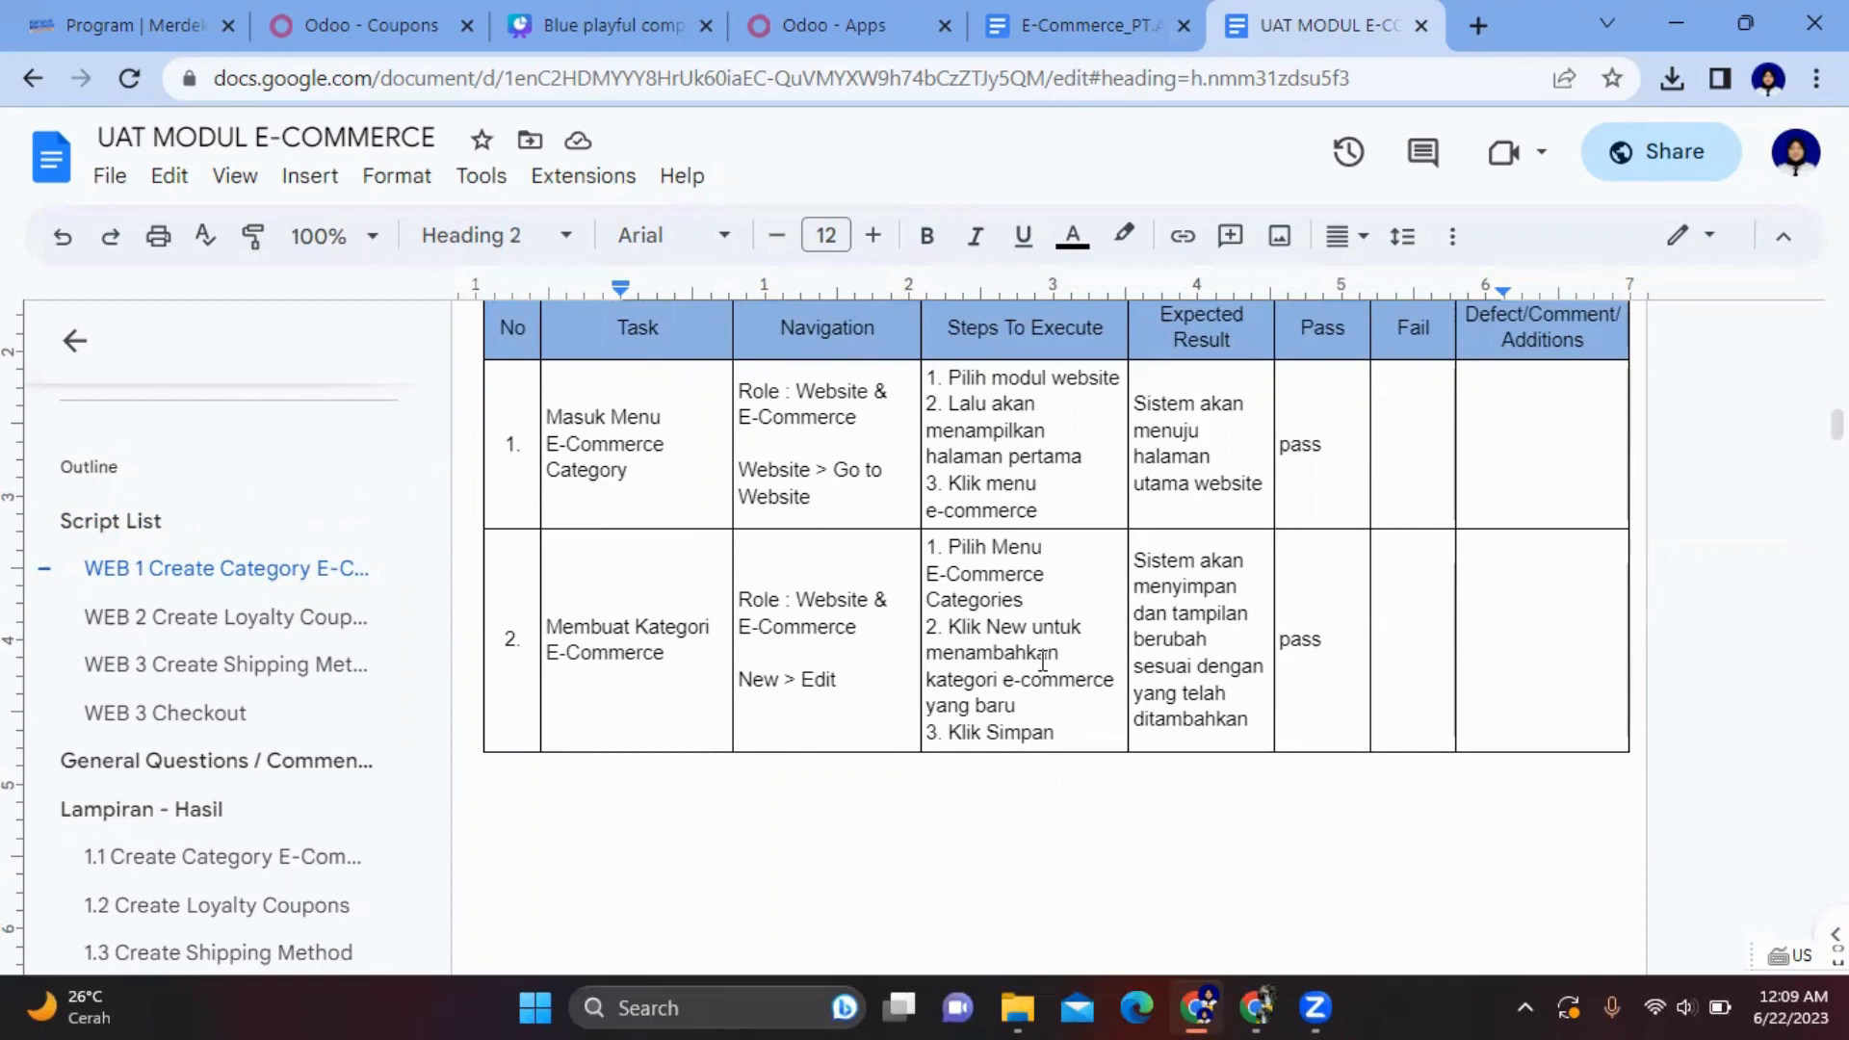
{"action": "scroll", "coordinate": [1288, 578], "scroll_direction": "up", "scroll_amount": 2}
{"action": "scroll", "coordinate": [1291, 566], "scroll_direction": "down", "scroll_amount": 1}
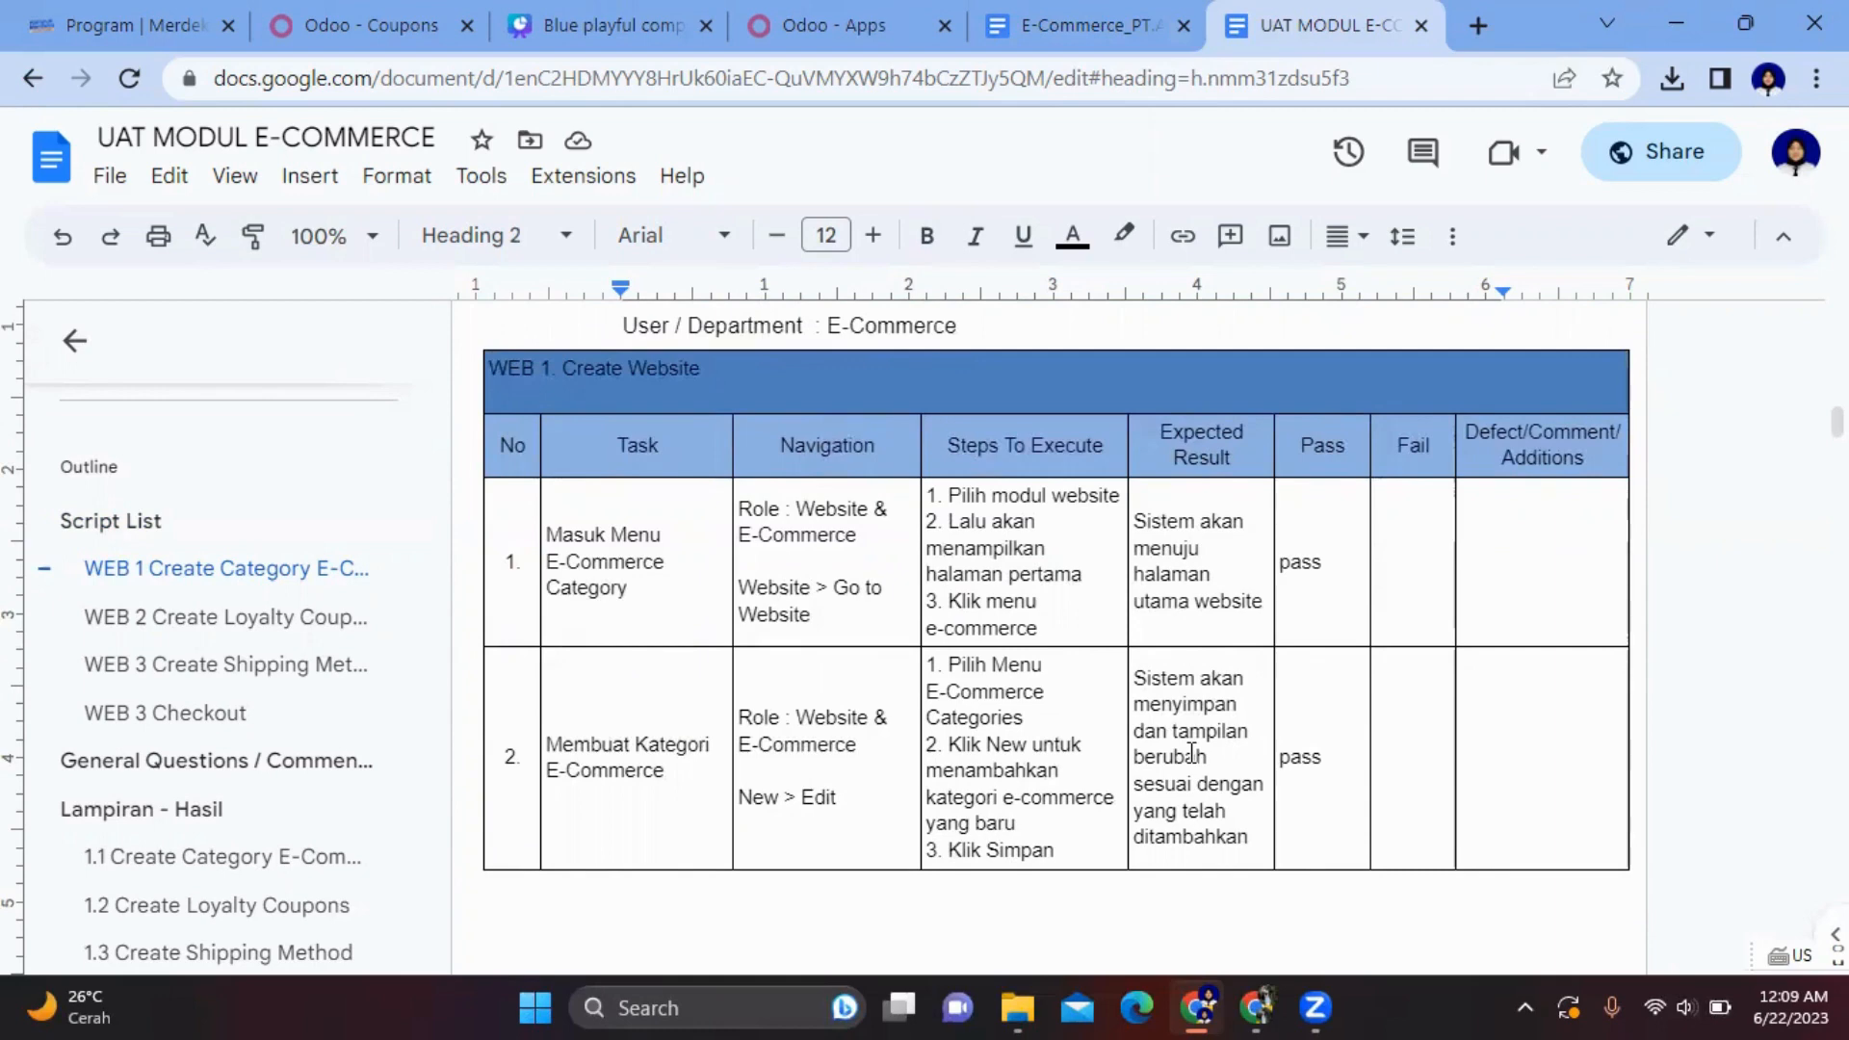
{"action": "scroll", "coordinate": [1192, 752], "scroll_direction": "down", "scroll_amount": 2}
{"action": "scroll", "coordinate": [1014, 582], "scroll_direction": "down", "scroll_amount": 8}
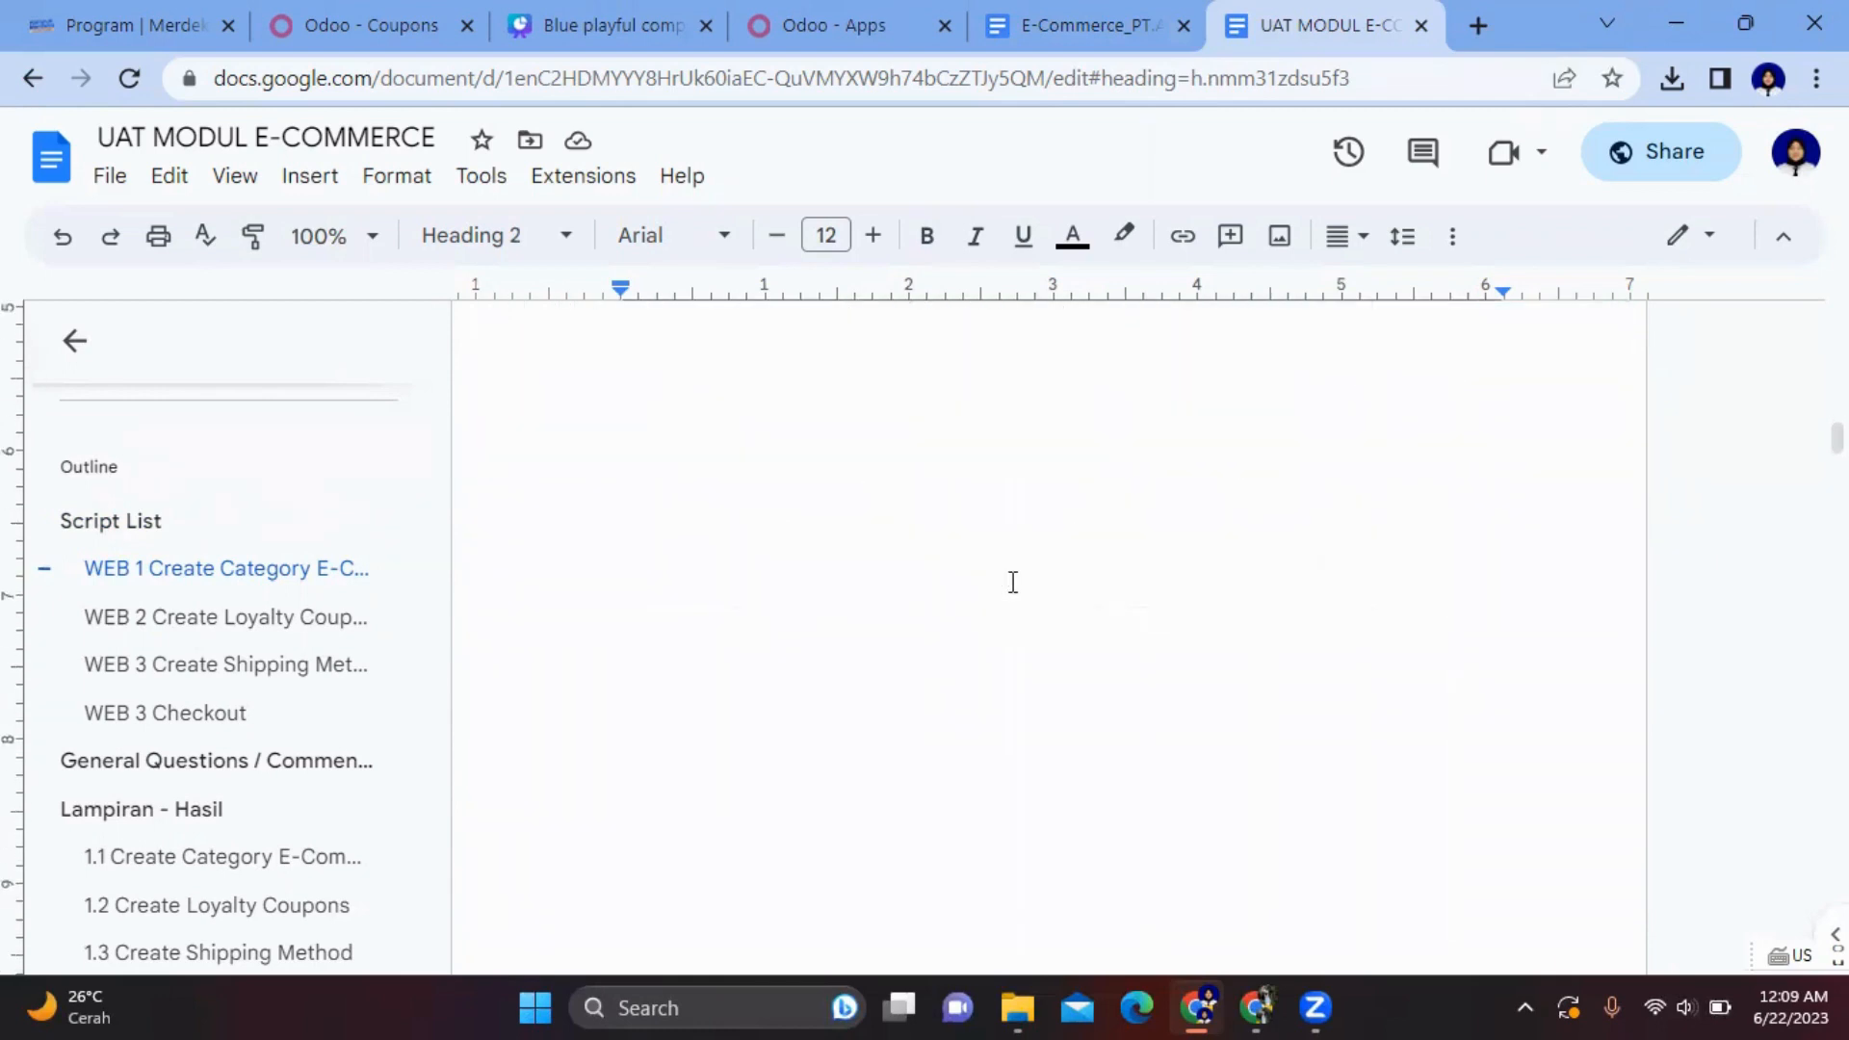
{"action": "scroll", "coordinate": [1013, 581], "scroll_direction": "down", "scroll_amount": 2}
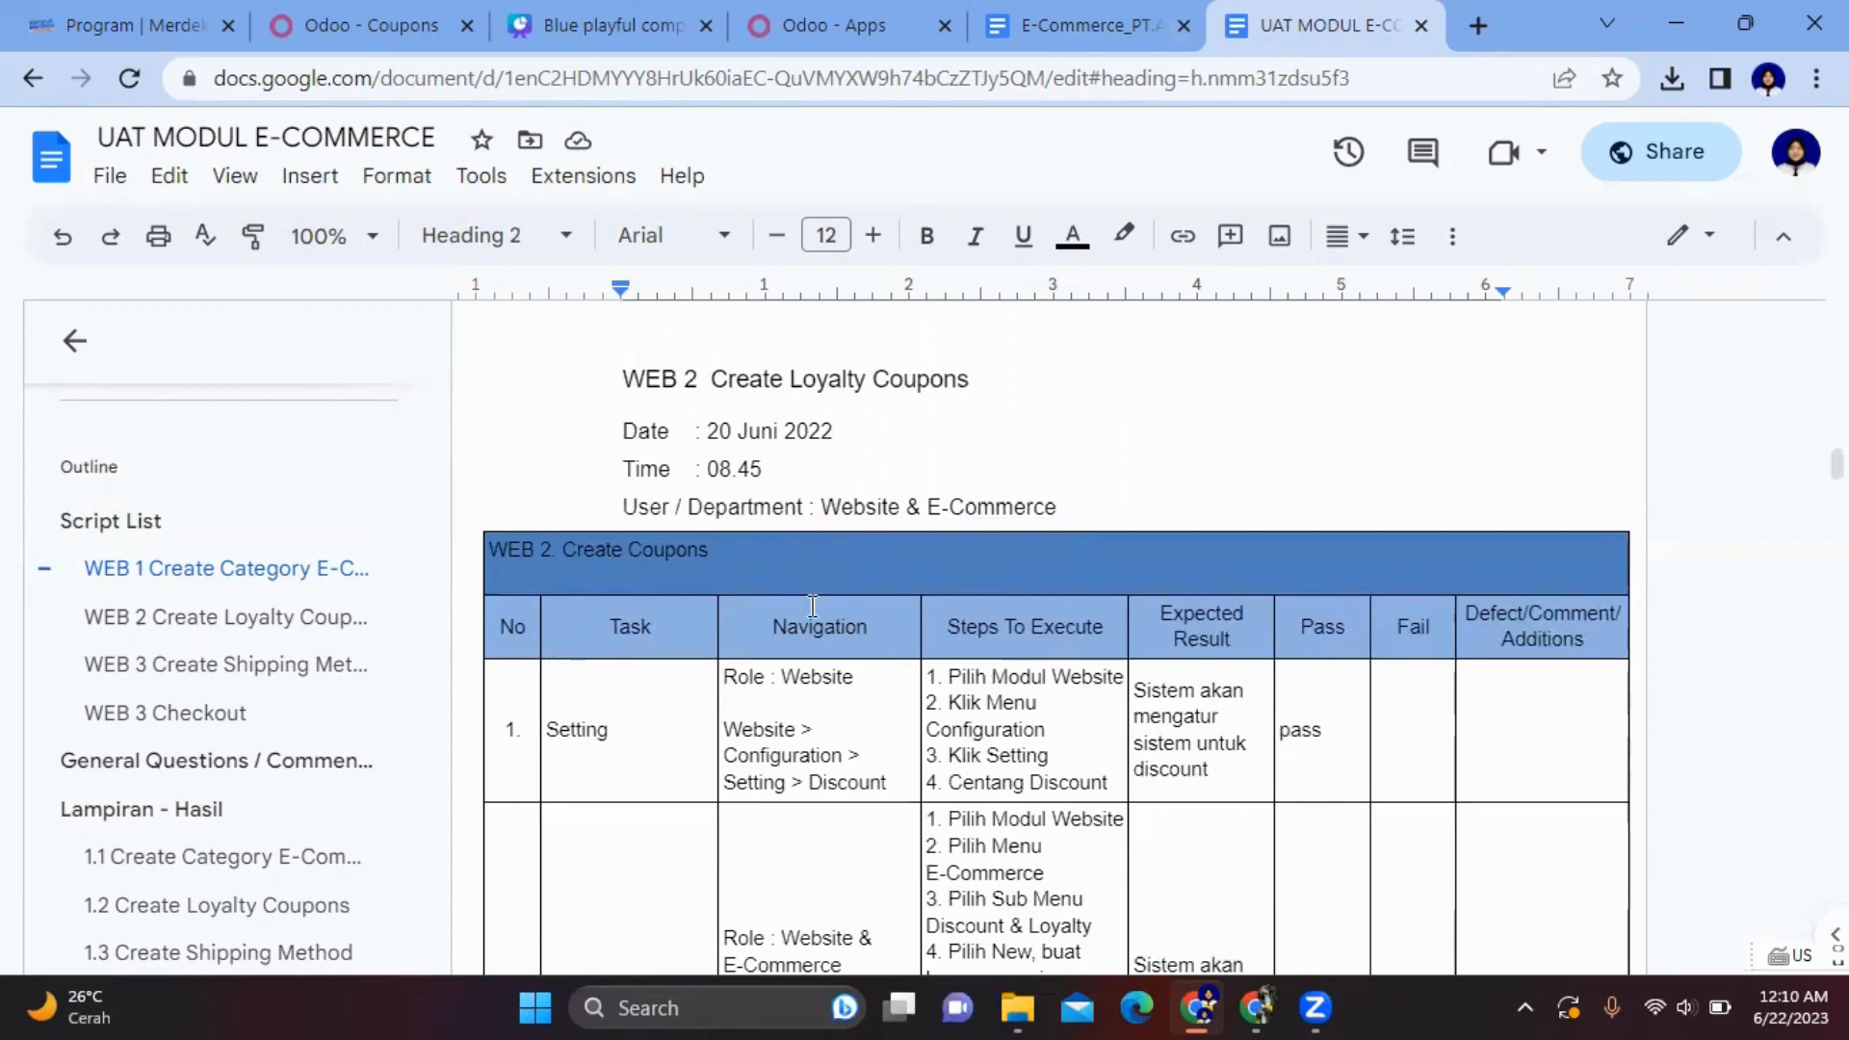
{"action": "scroll", "coordinate": [812, 605], "scroll_direction": "down", "scroll_amount": 2}
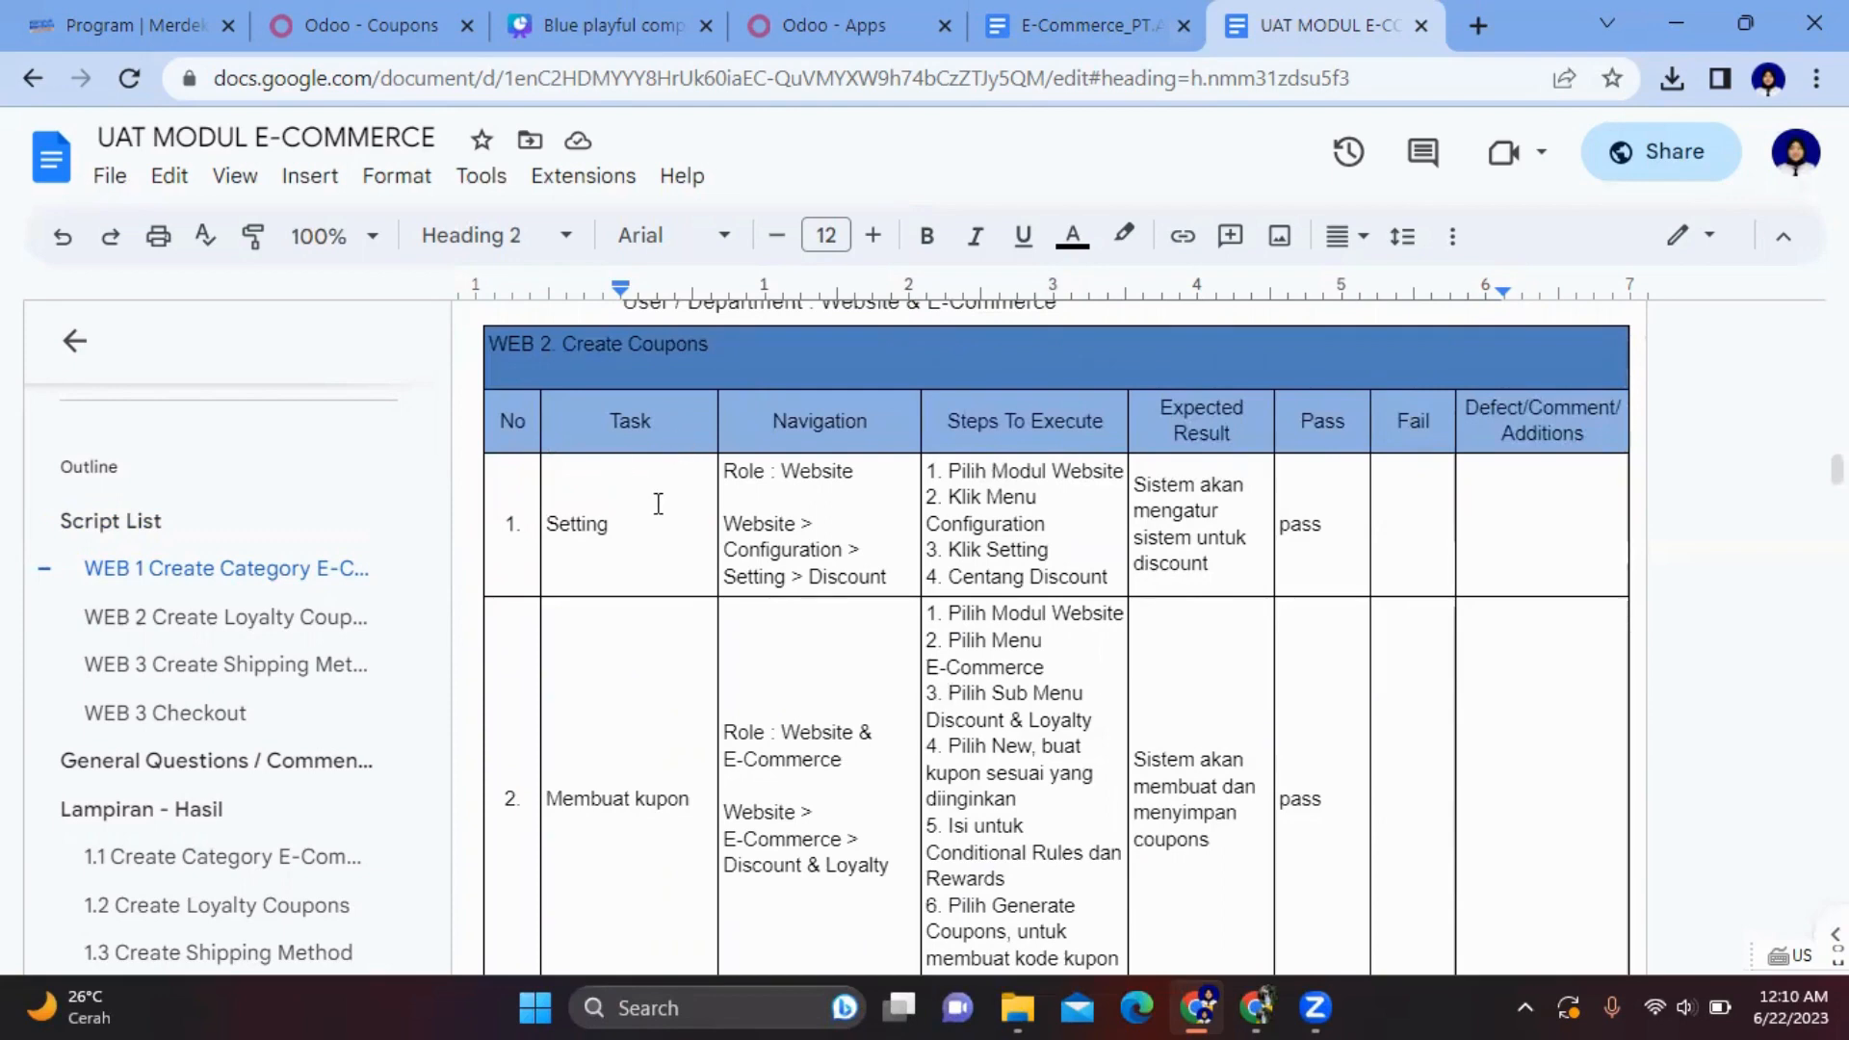
{"action": "scroll", "coordinate": [650, 731], "scroll_direction": "down", "scroll_amount": 2}
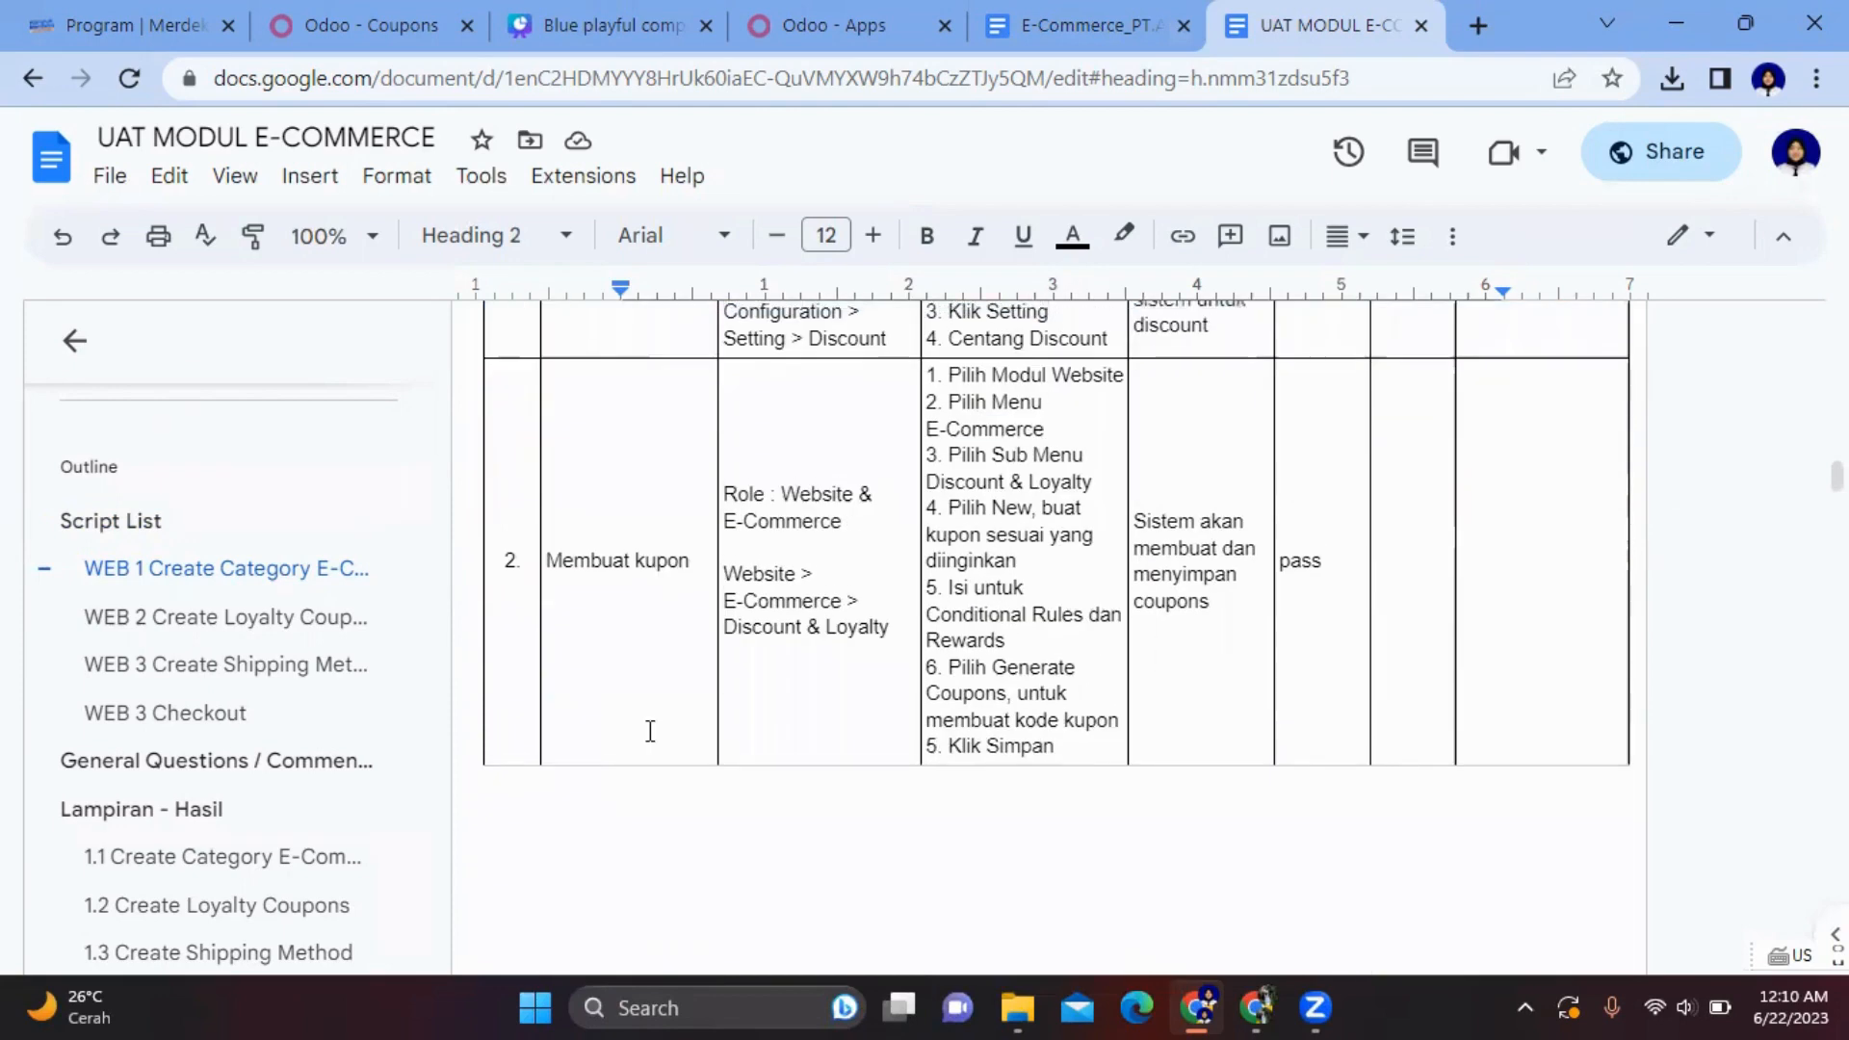
{"action": "scroll", "coordinate": [650, 731], "scroll_direction": "up", "scroll_amount": 2}
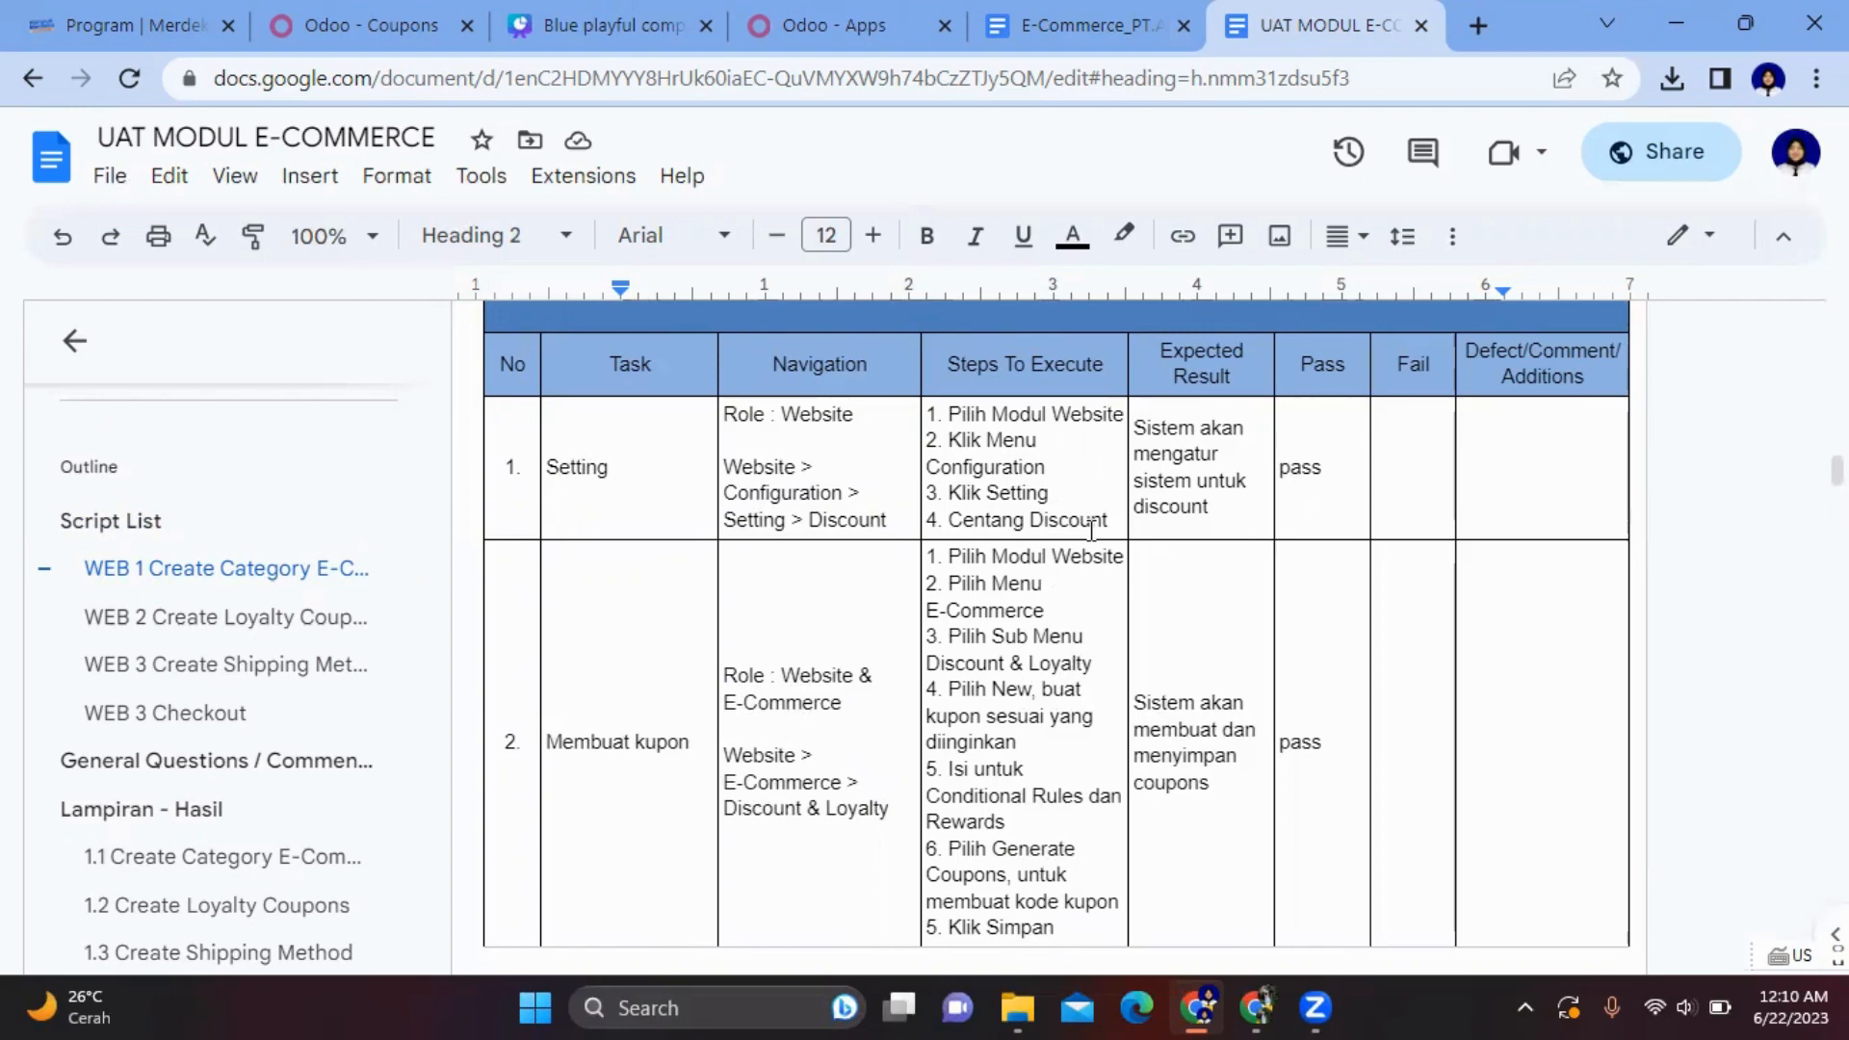
{"action": "scroll", "coordinate": [1092, 529], "scroll_direction": "down", "scroll_amount": 1}
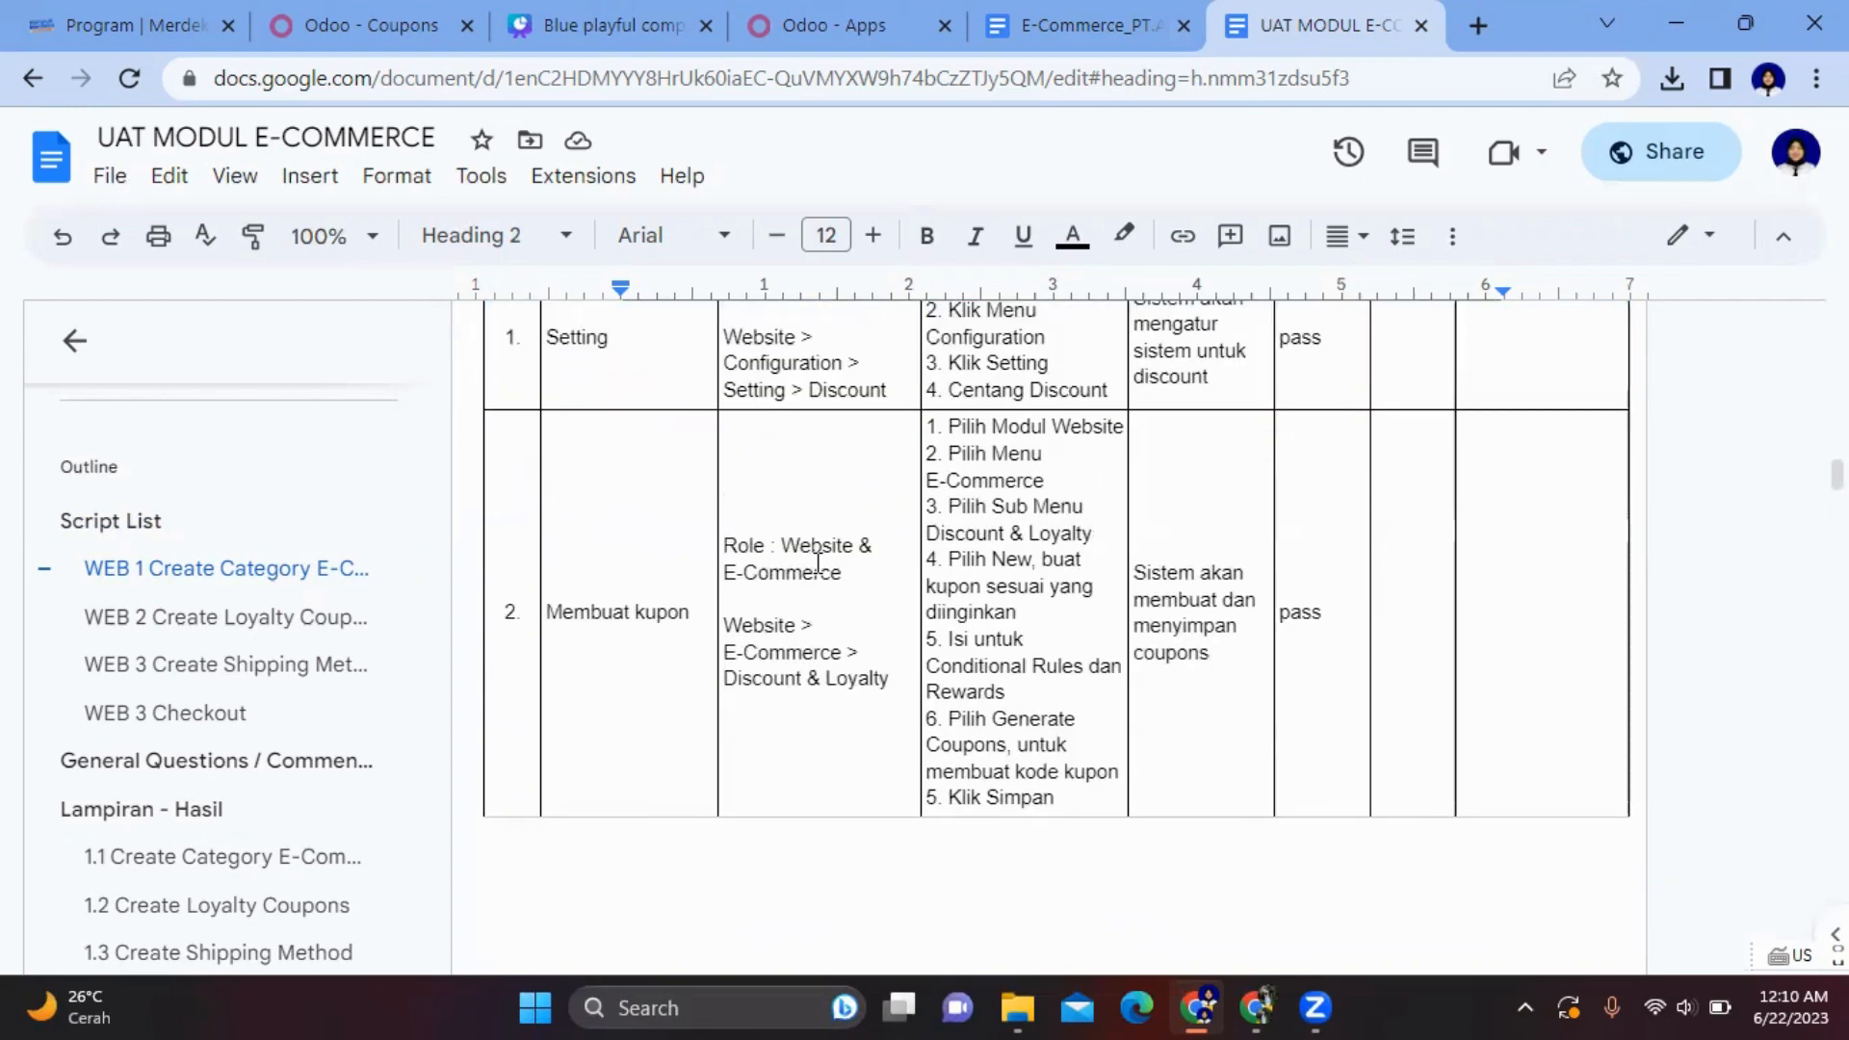
{"action": "scroll", "coordinate": [817, 564], "scroll_direction": "up", "scroll_amount": 1}
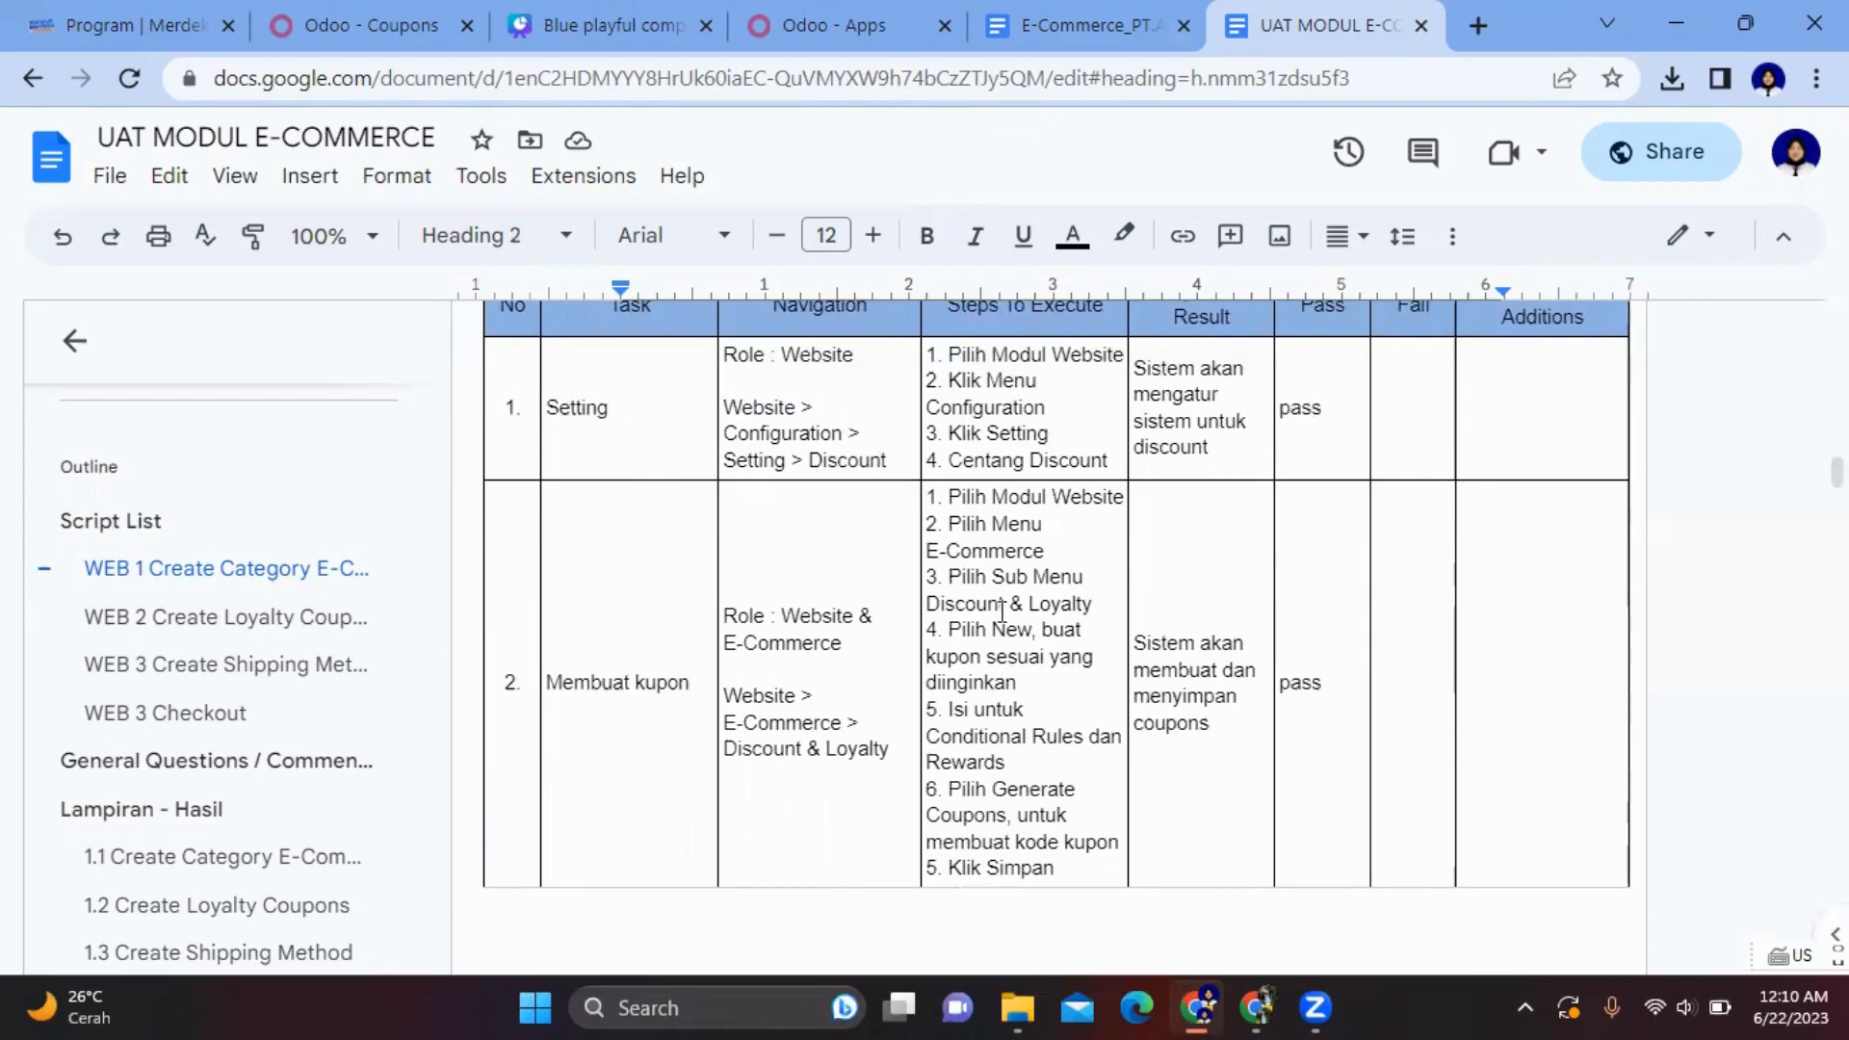
{"action": "scroll", "coordinate": [999, 612], "scroll_direction": "up", "scroll_amount": 1}
{"action": "scroll", "coordinate": [1000, 612], "scroll_direction": "down", "scroll_amount": 1}
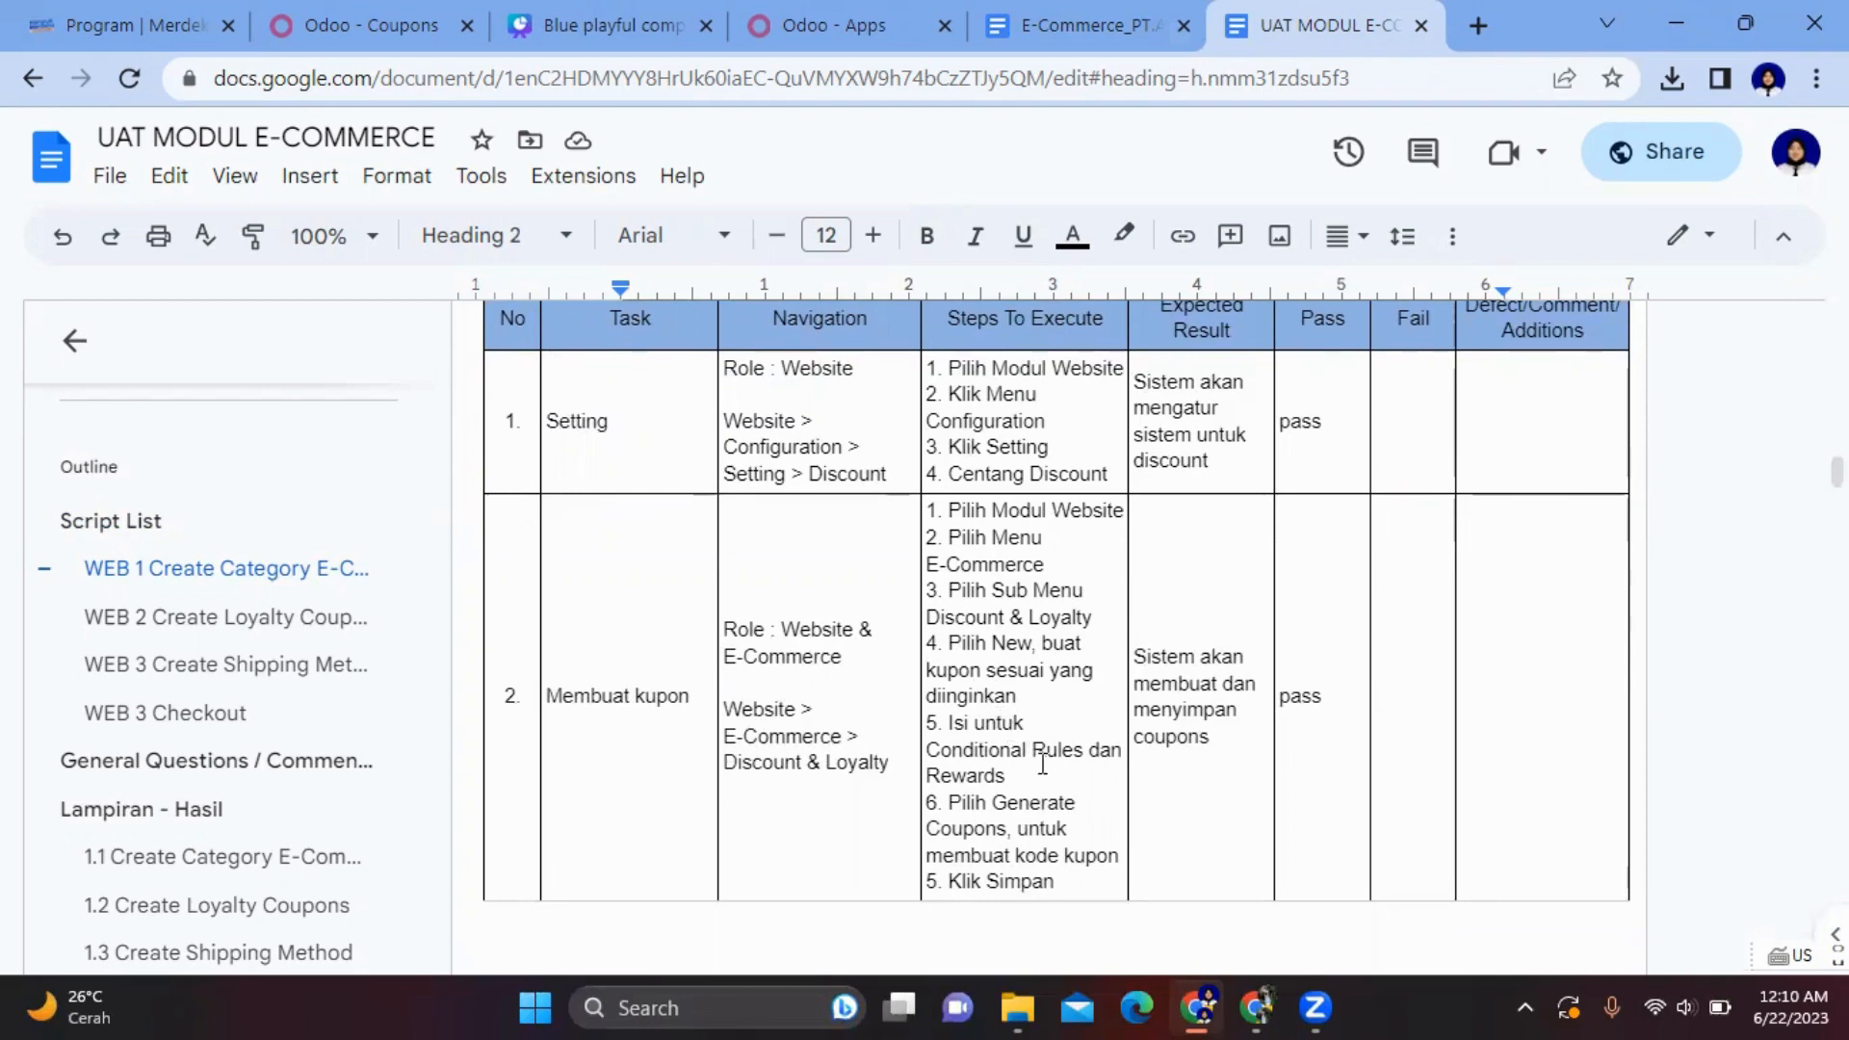
{"action": "scroll", "coordinate": [1042, 764], "scroll_direction": "down", "scroll_amount": 2}
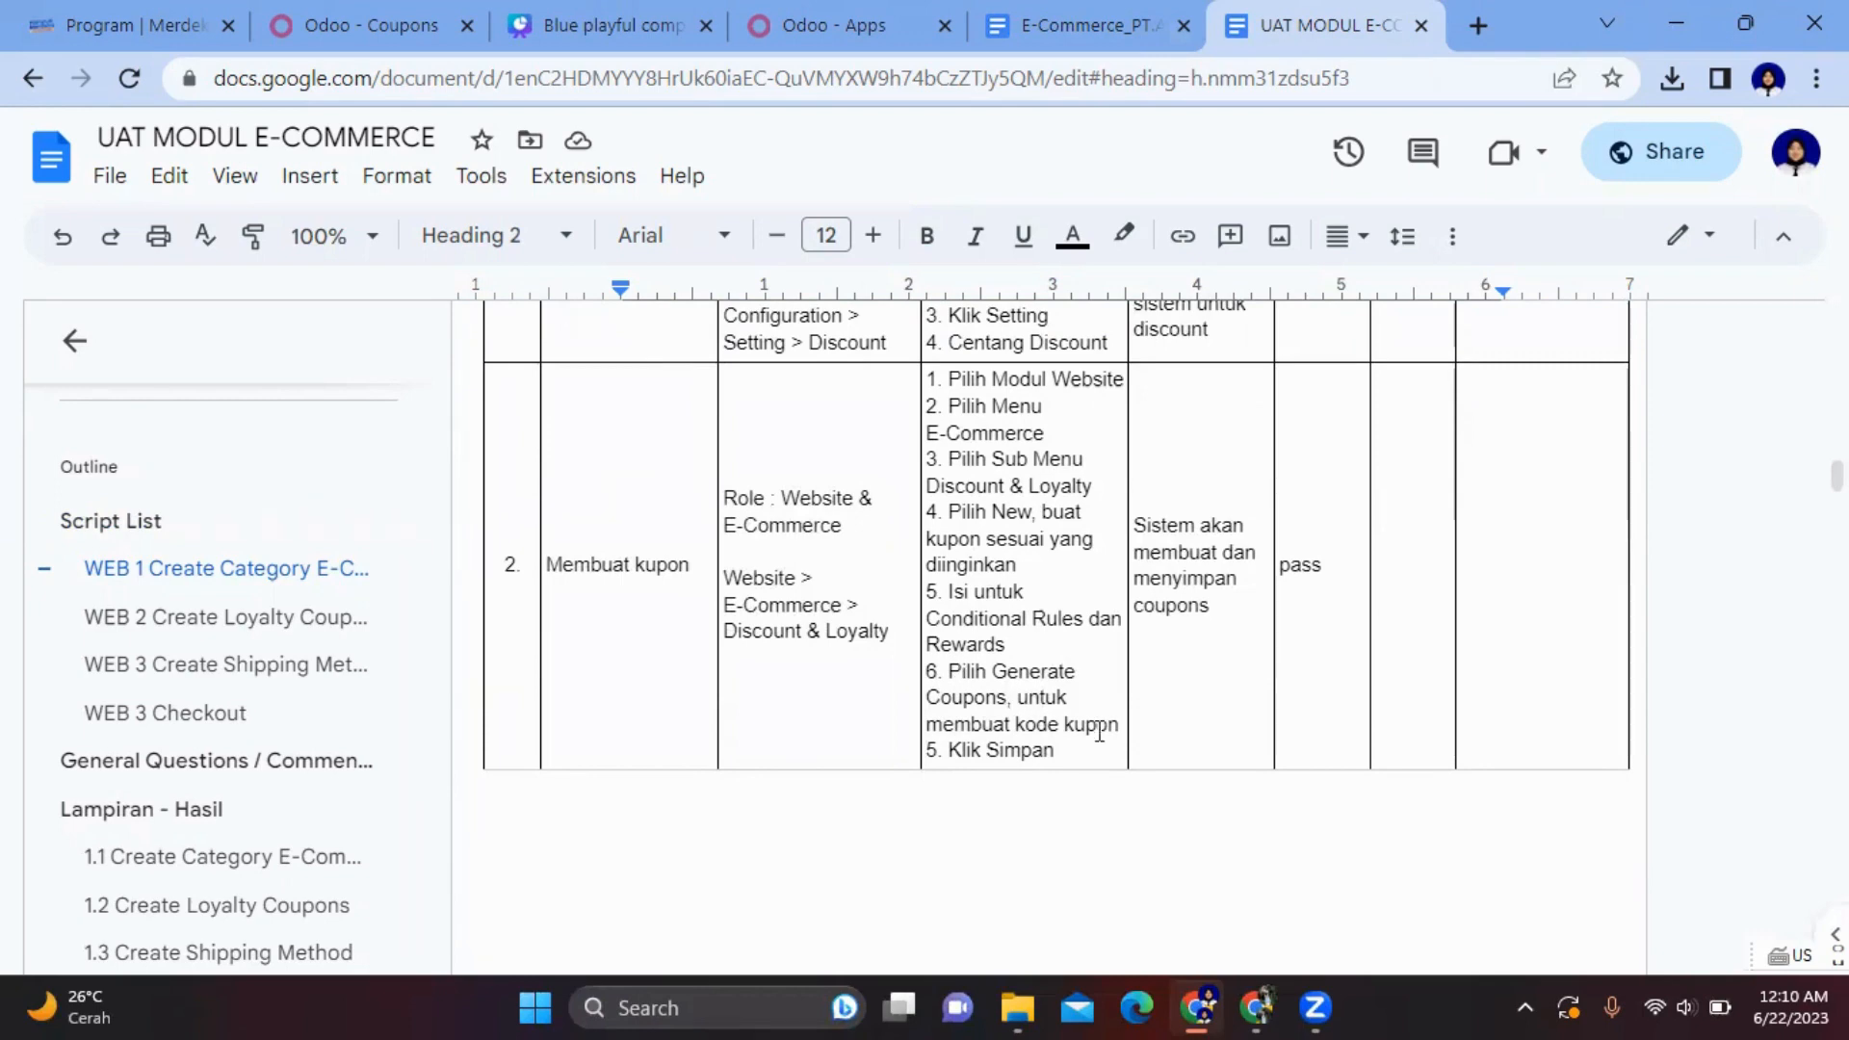
{"action": "scroll", "coordinate": [1230, 532], "scroll_direction": "up", "scroll_amount": 3}
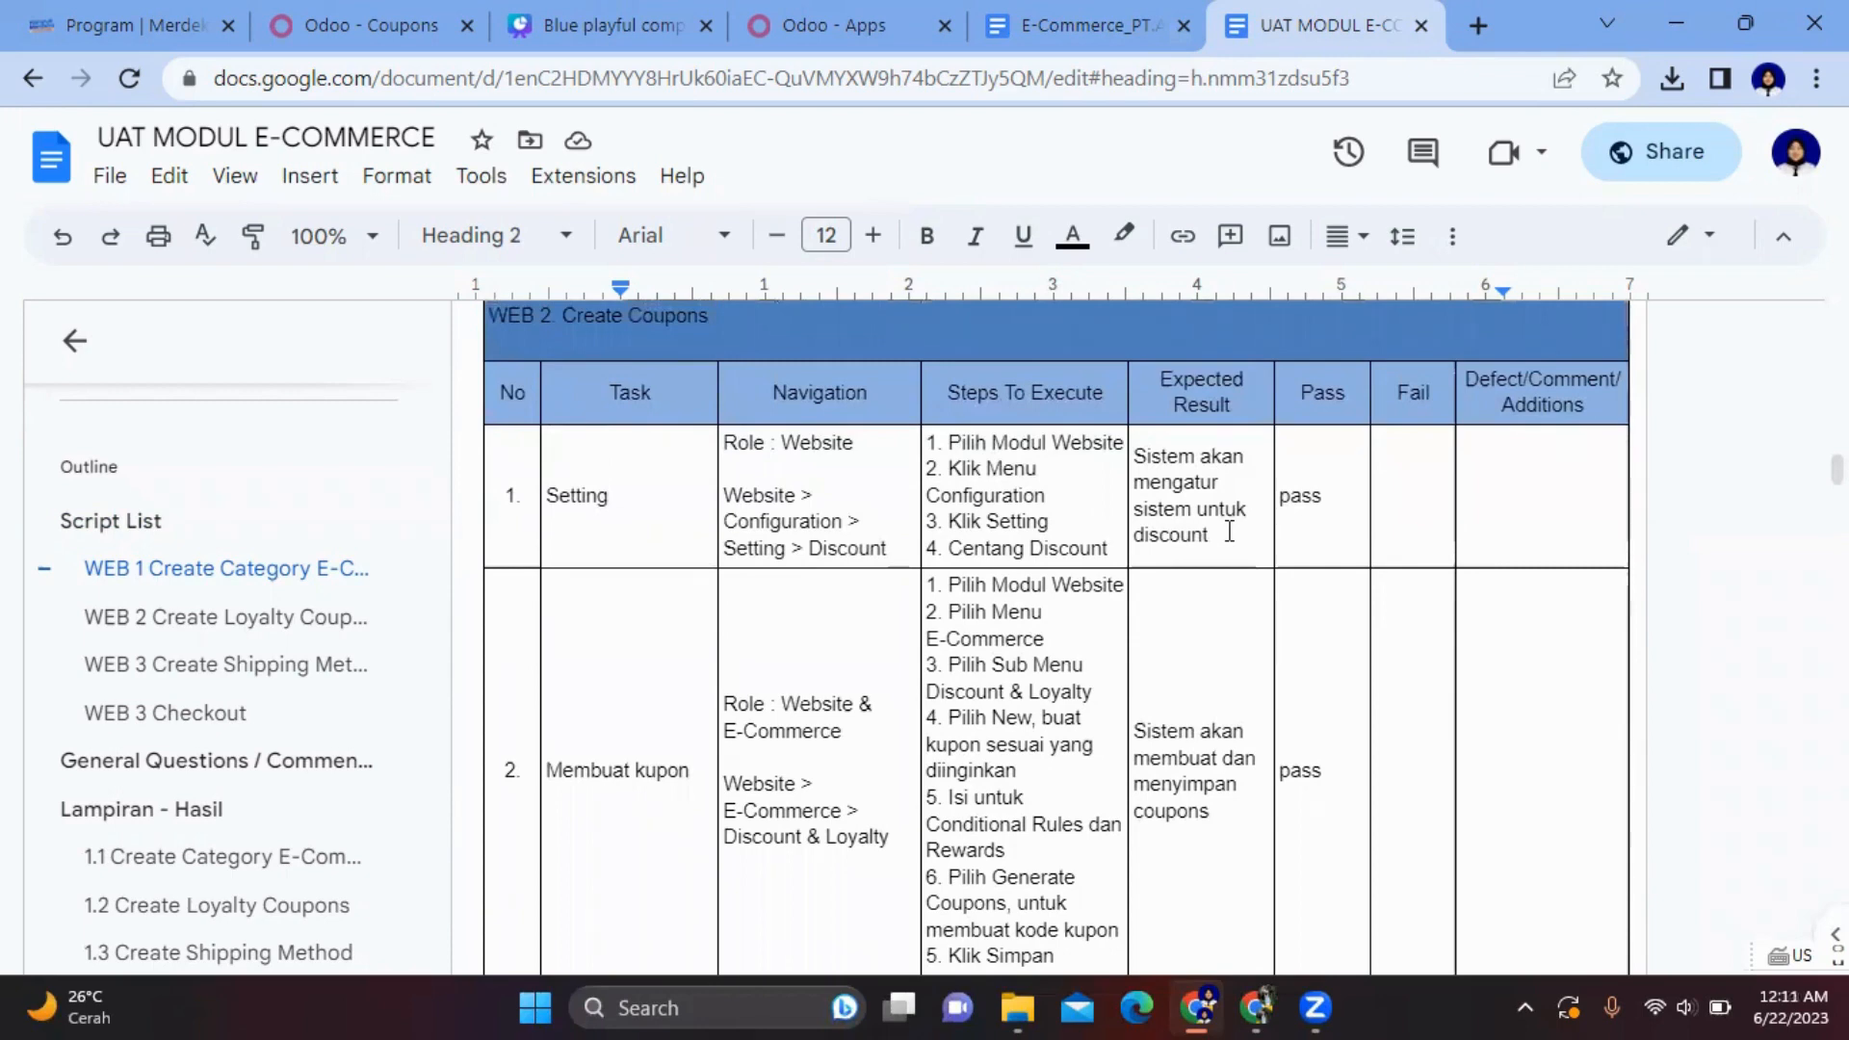
- Jump to the 1.1 Create Category E-Commerce appendix and hide the document outline
{"action": "scroll", "coordinate": [1227, 626], "scroll_direction": "down", "scroll_amount": 10}
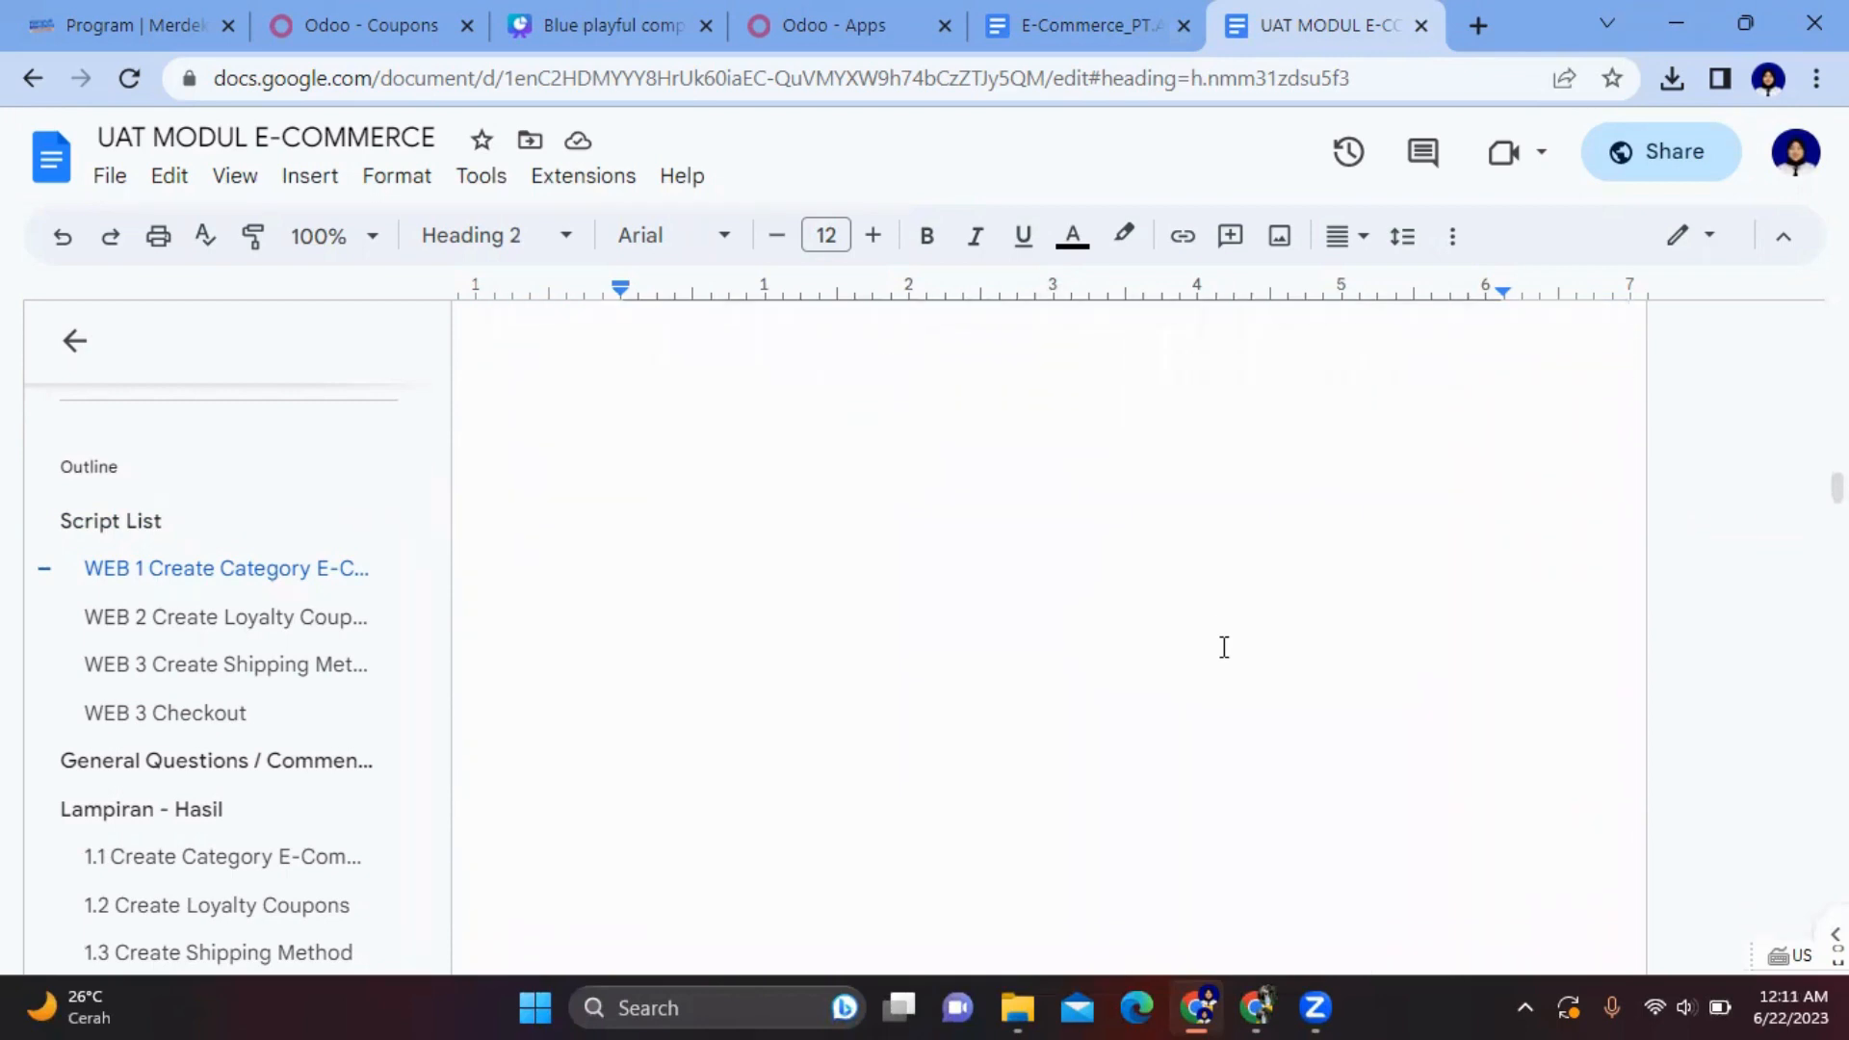
{"action": "left_click", "coordinate": [213, 865]}
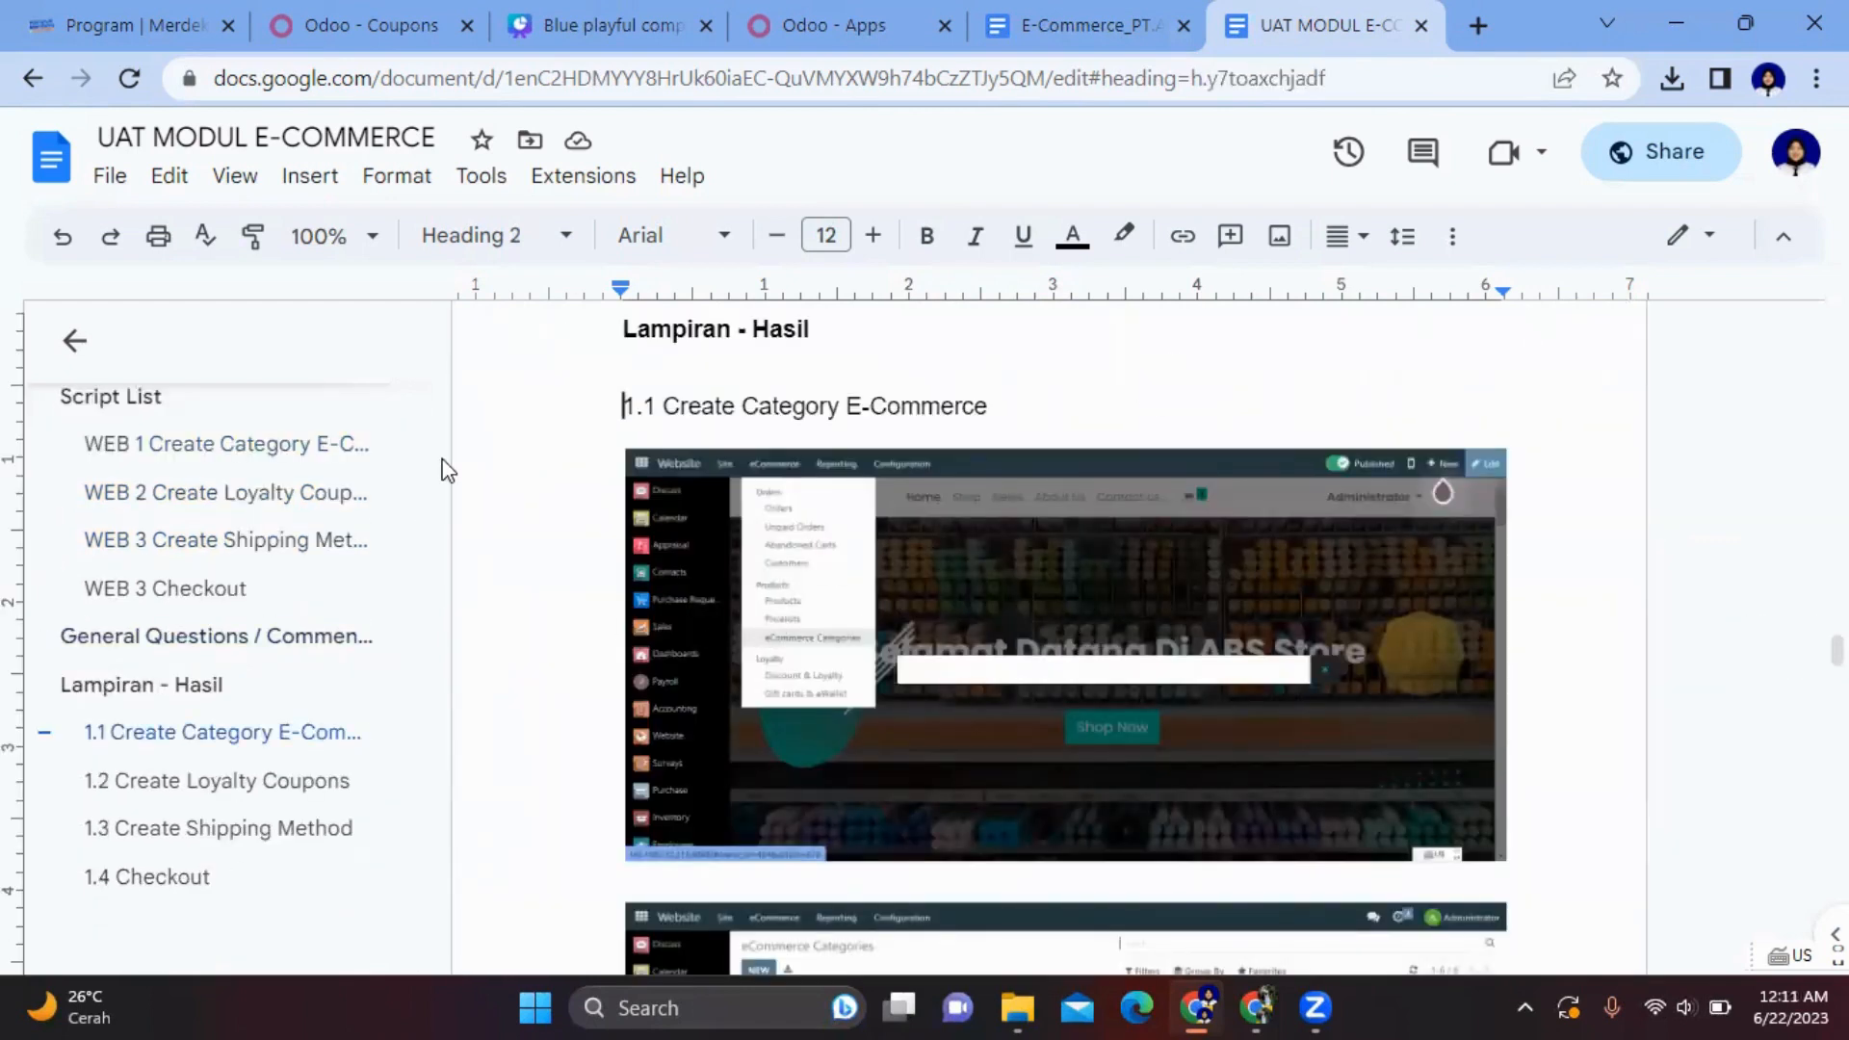
{"action": "left_click", "coordinate": [67, 343]}
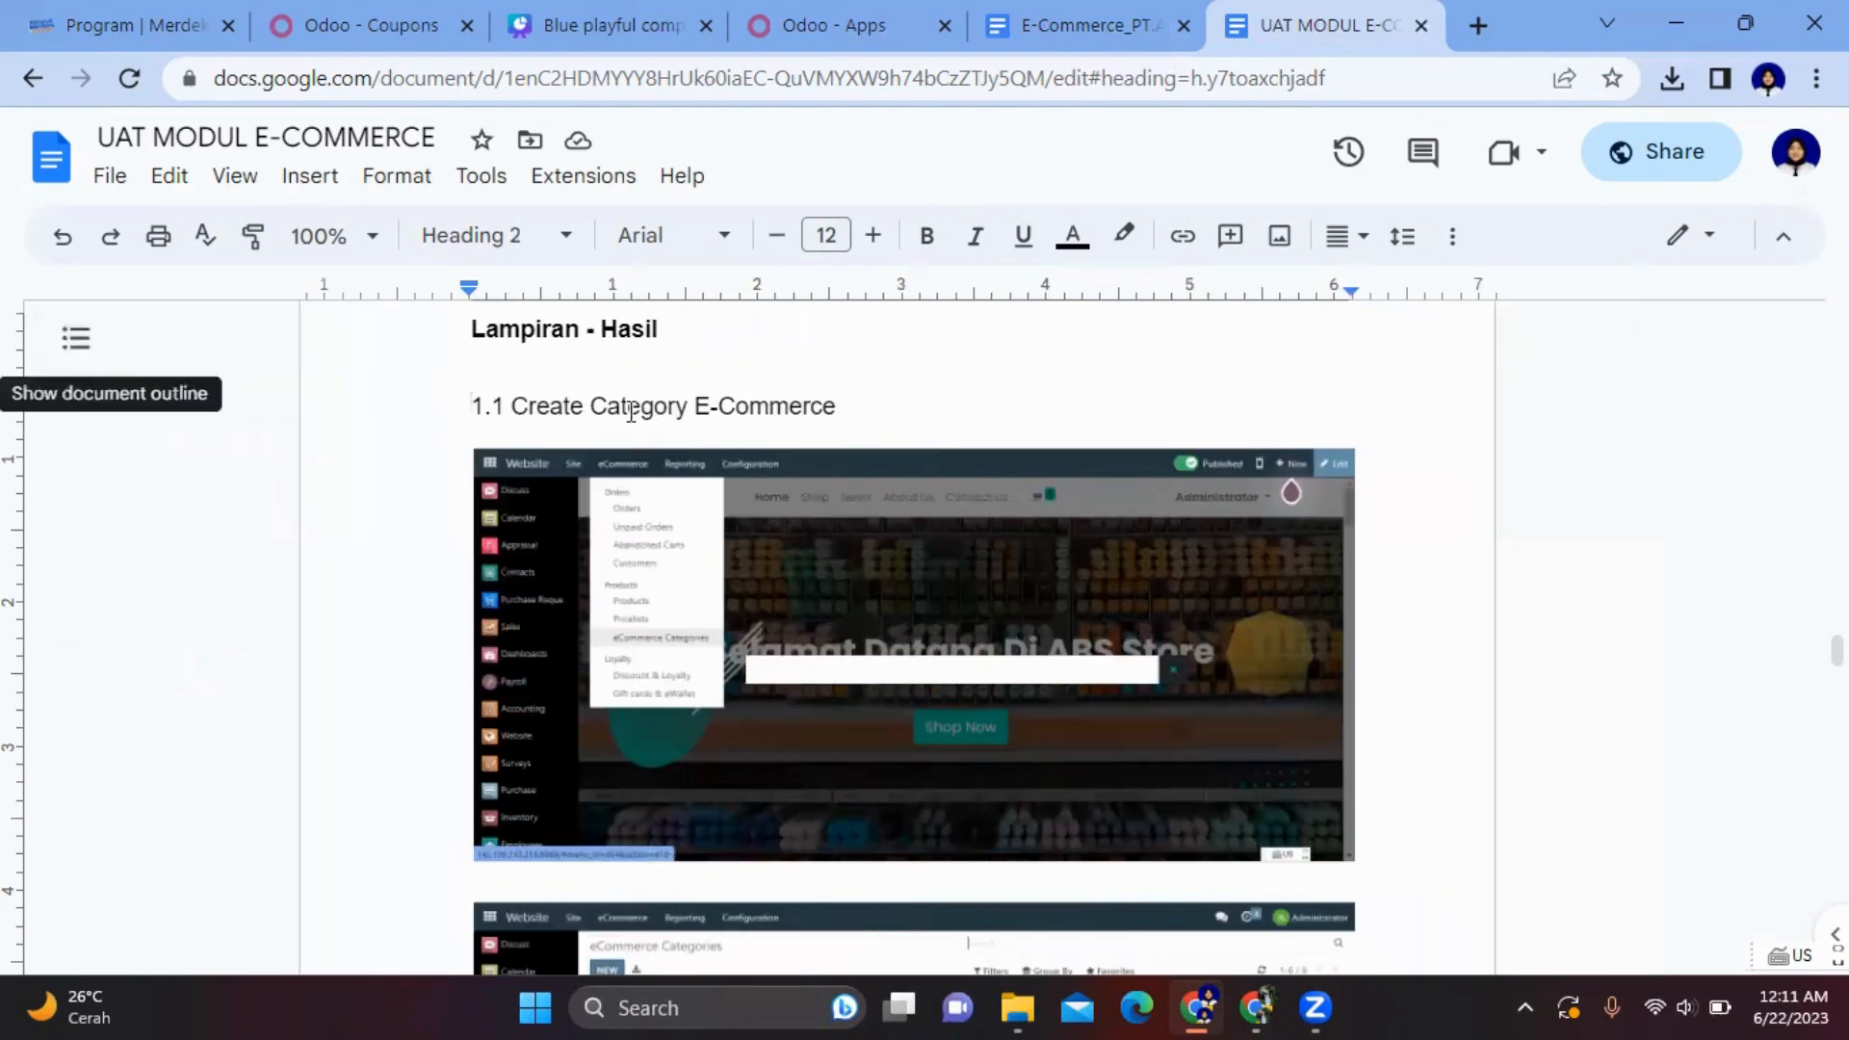
- Scroll through the Lampiran screenshots to section 1.2 Create Loyalty Coupons
{"action": "scroll", "coordinate": [1217, 636], "scroll_direction": "up", "scroll_amount": 3}
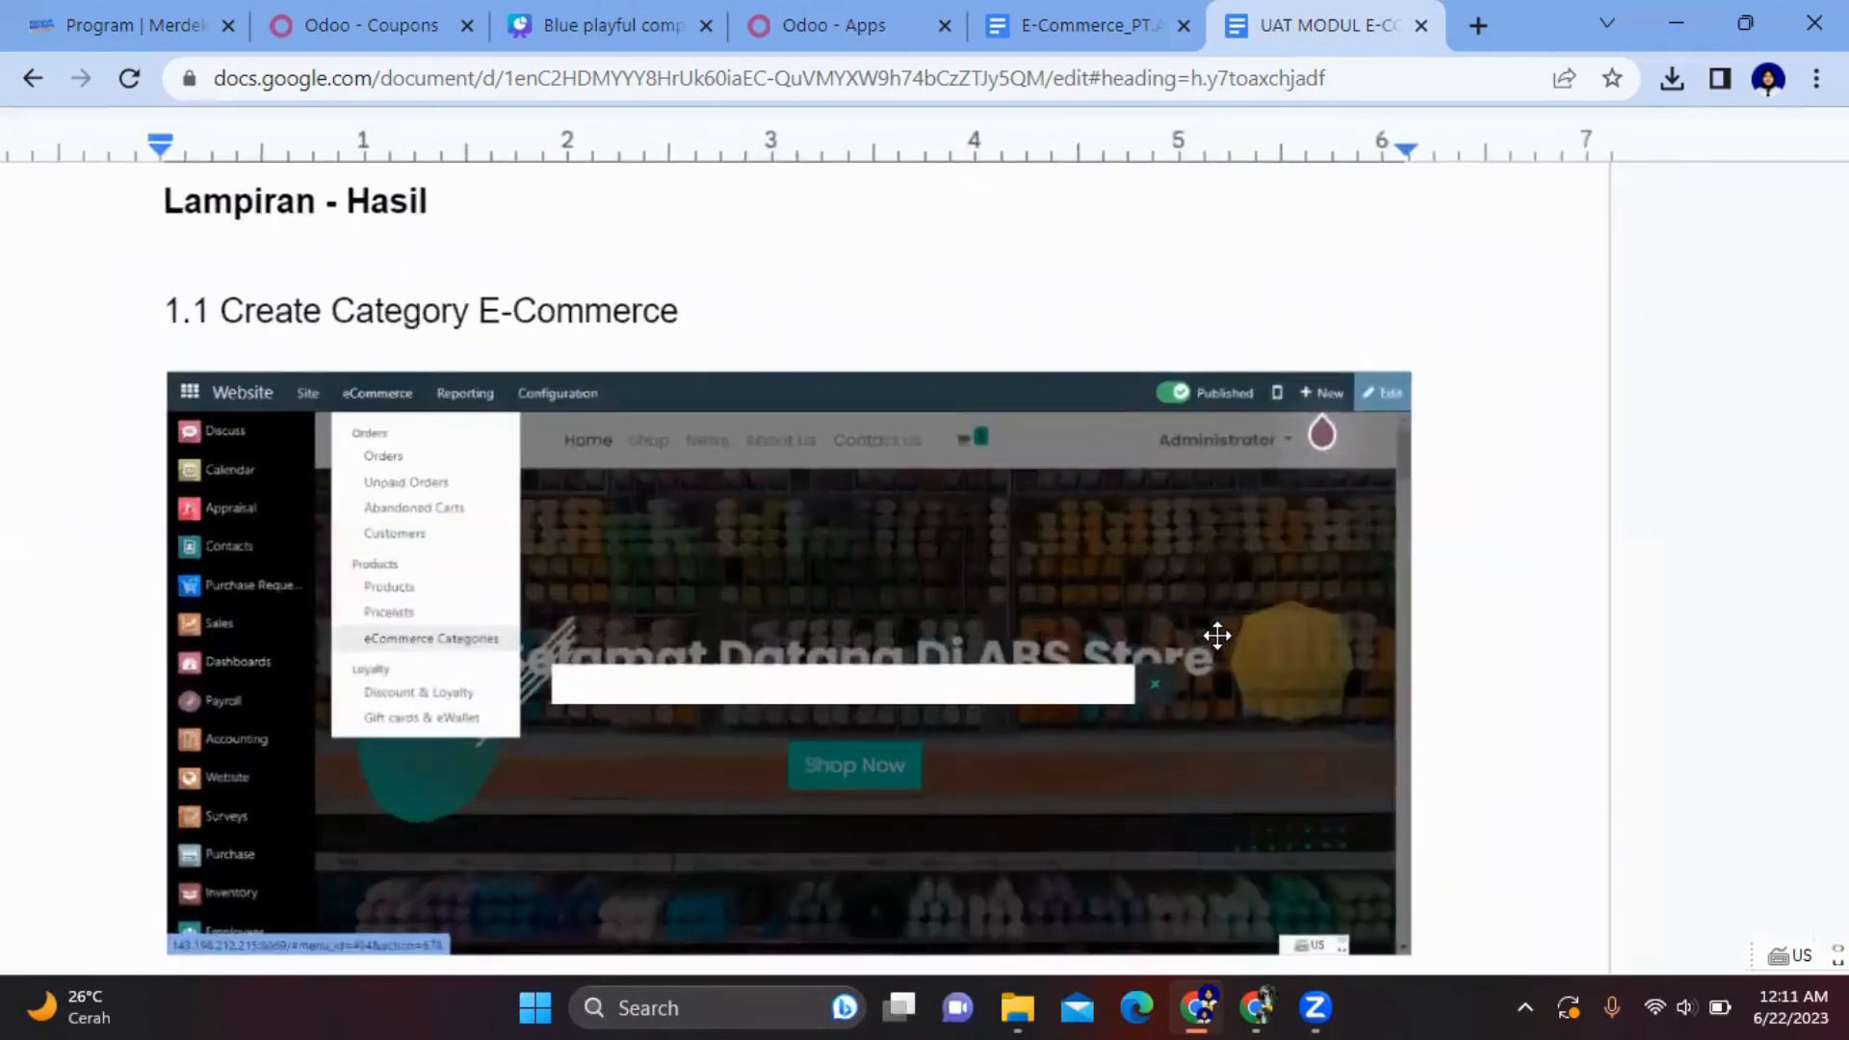
{"action": "scroll", "coordinate": [1218, 636], "scroll_direction": "down", "scroll_amount": 2}
{"action": "scroll", "coordinate": [1217, 635], "scroll_direction": "up", "scroll_amount": 1}
{"action": "scroll", "coordinate": [1218, 636], "scroll_direction": "up", "scroll_amount": 1}
{"action": "scroll", "coordinate": [1217, 636], "scroll_direction": "down", "scroll_amount": 1}
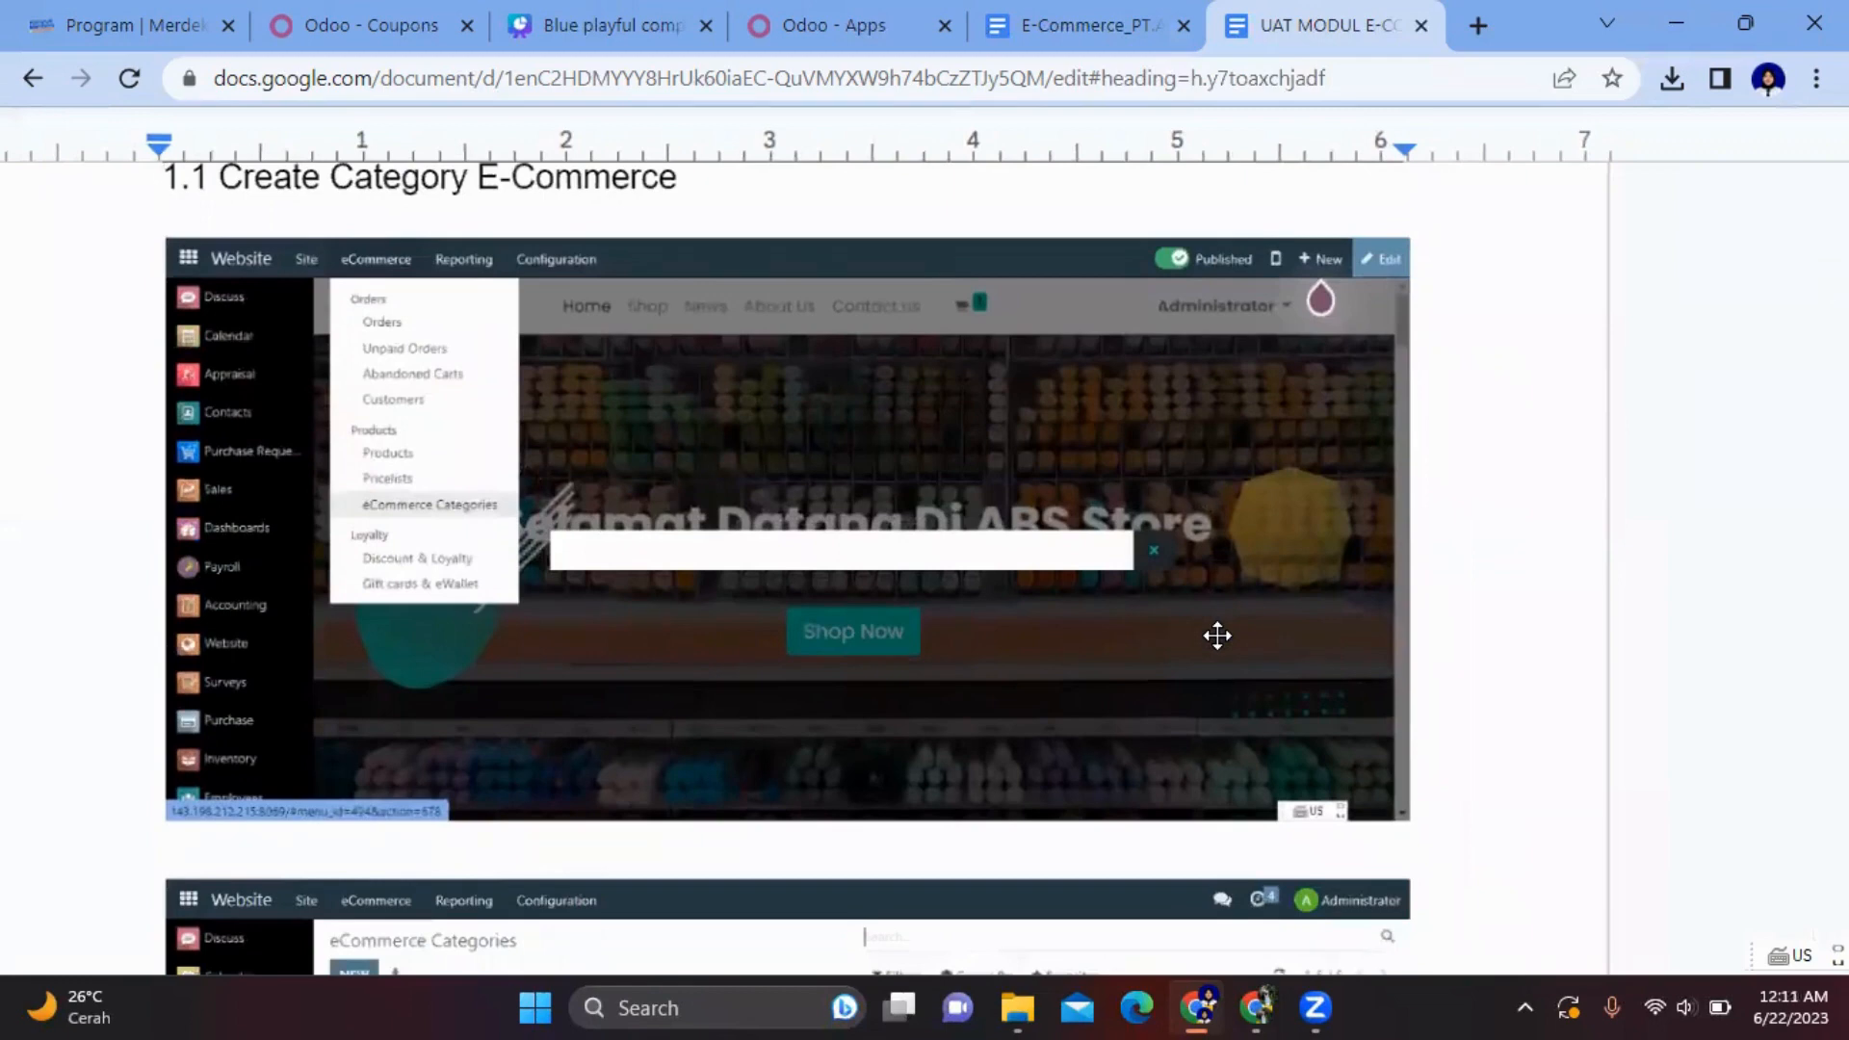
{"action": "scroll", "coordinate": [1218, 636], "scroll_direction": "down", "scroll_amount": 1}
{"action": "scroll", "coordinate": [1217, 636], "scroll_direction": "up", "scroll_amount": 1}
{"action": "scroll", "coordinate": [1218, 635], "scroll_direction": "down", "scroll_amount": 6}
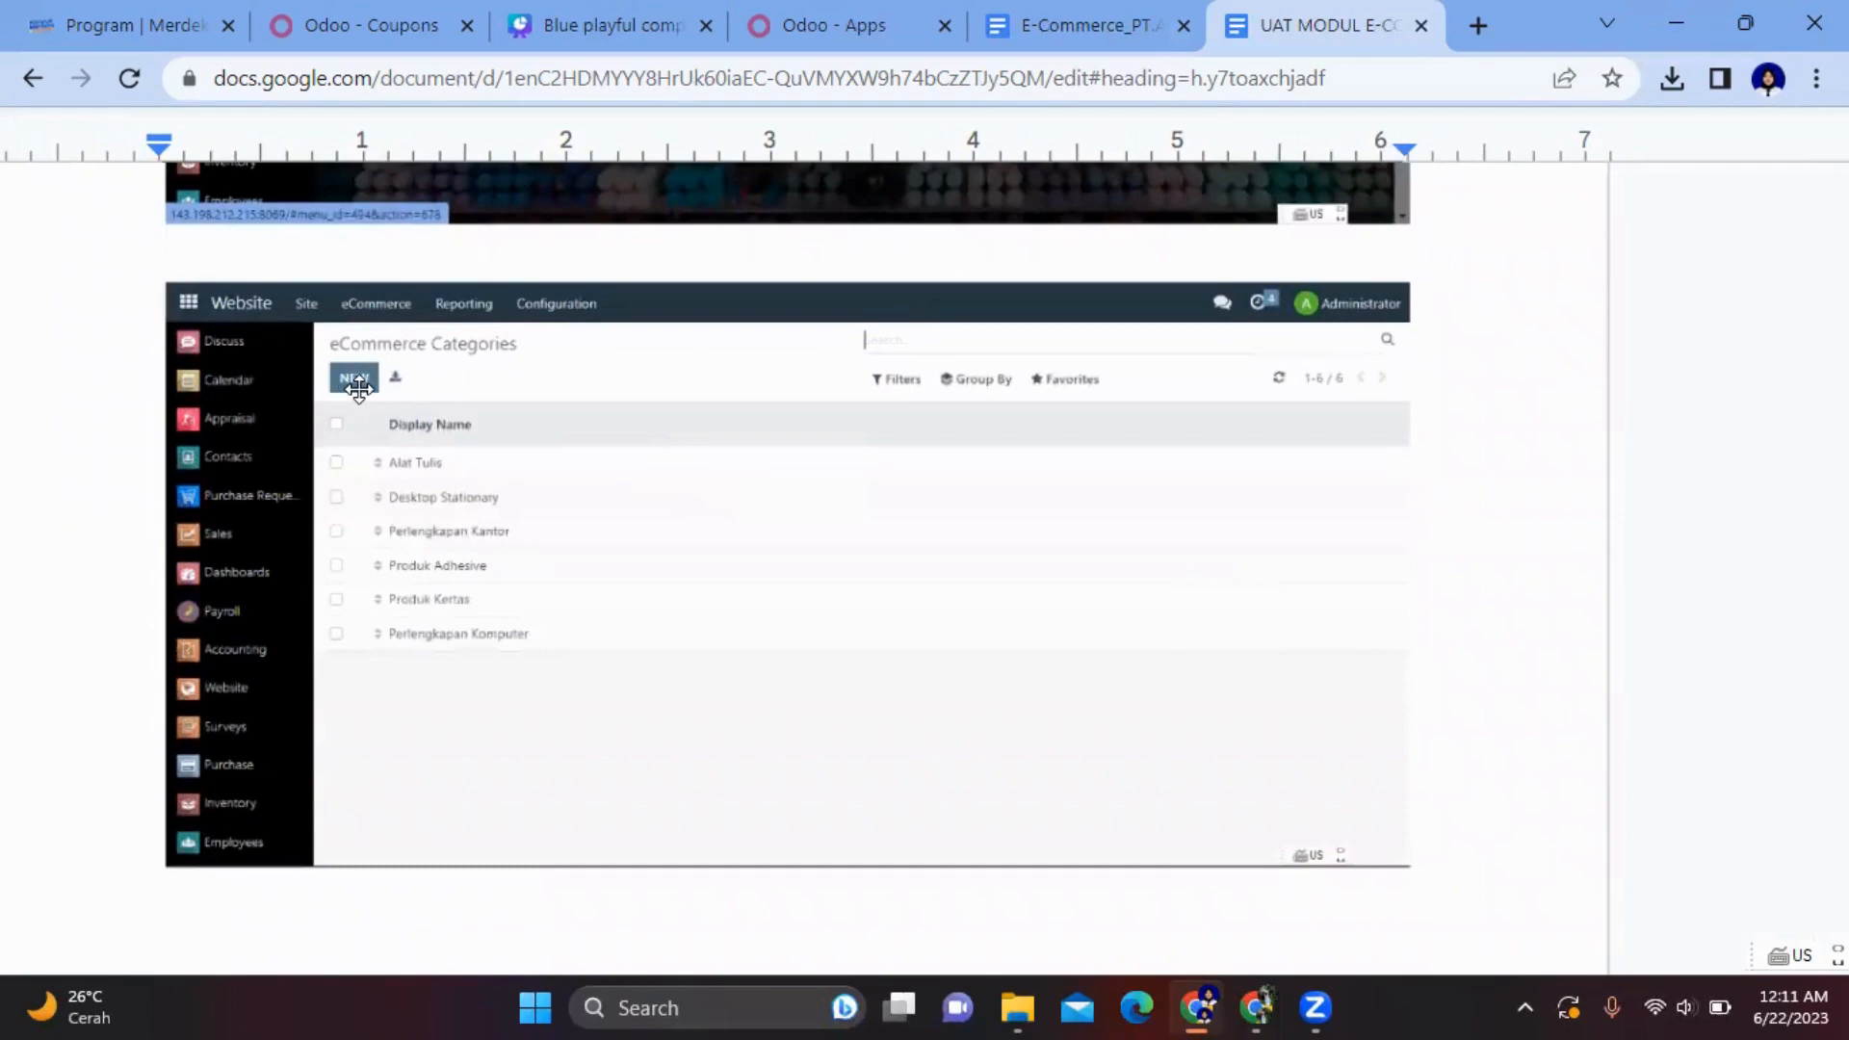
{"action": "scroll", "coordinate": [357, 387], "scroll_direction": "down", "scroll_amount": 10}
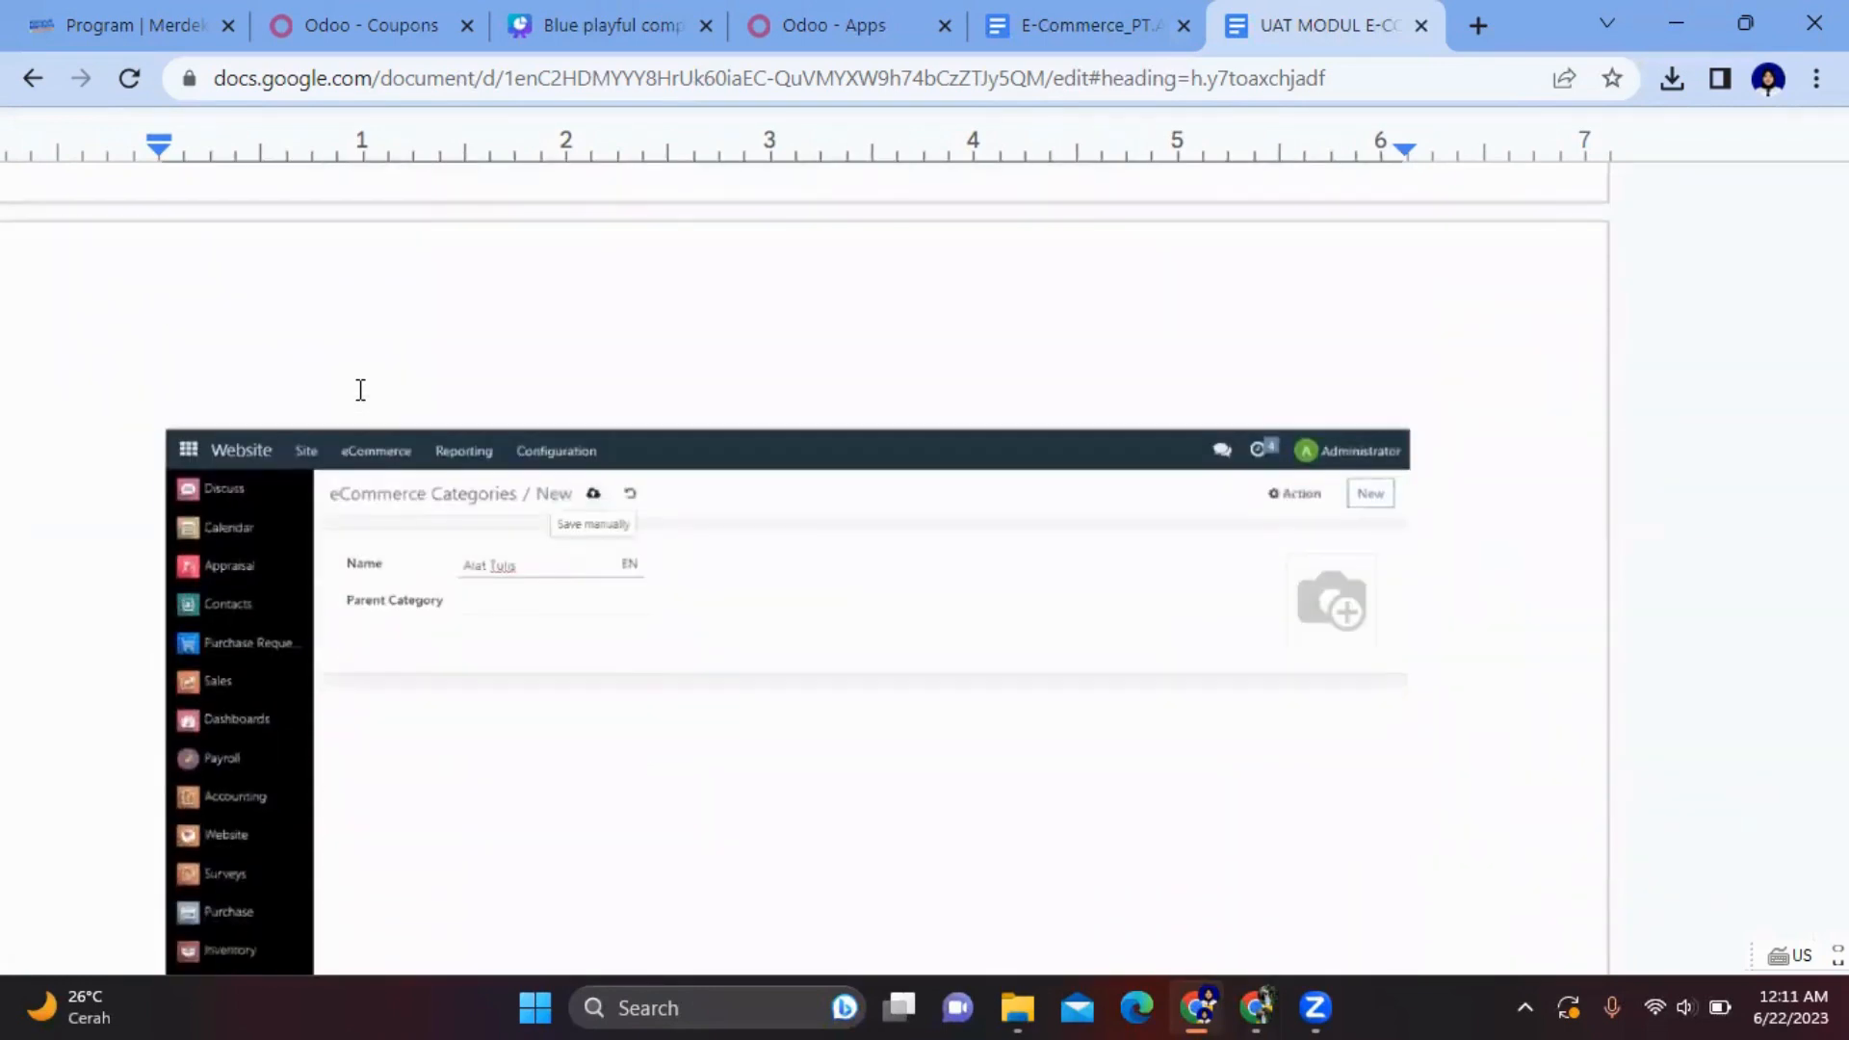
{"action": "scroll", "coordinate": [592, 530], "scroll_direction": "down", "scroll_amount": 10}
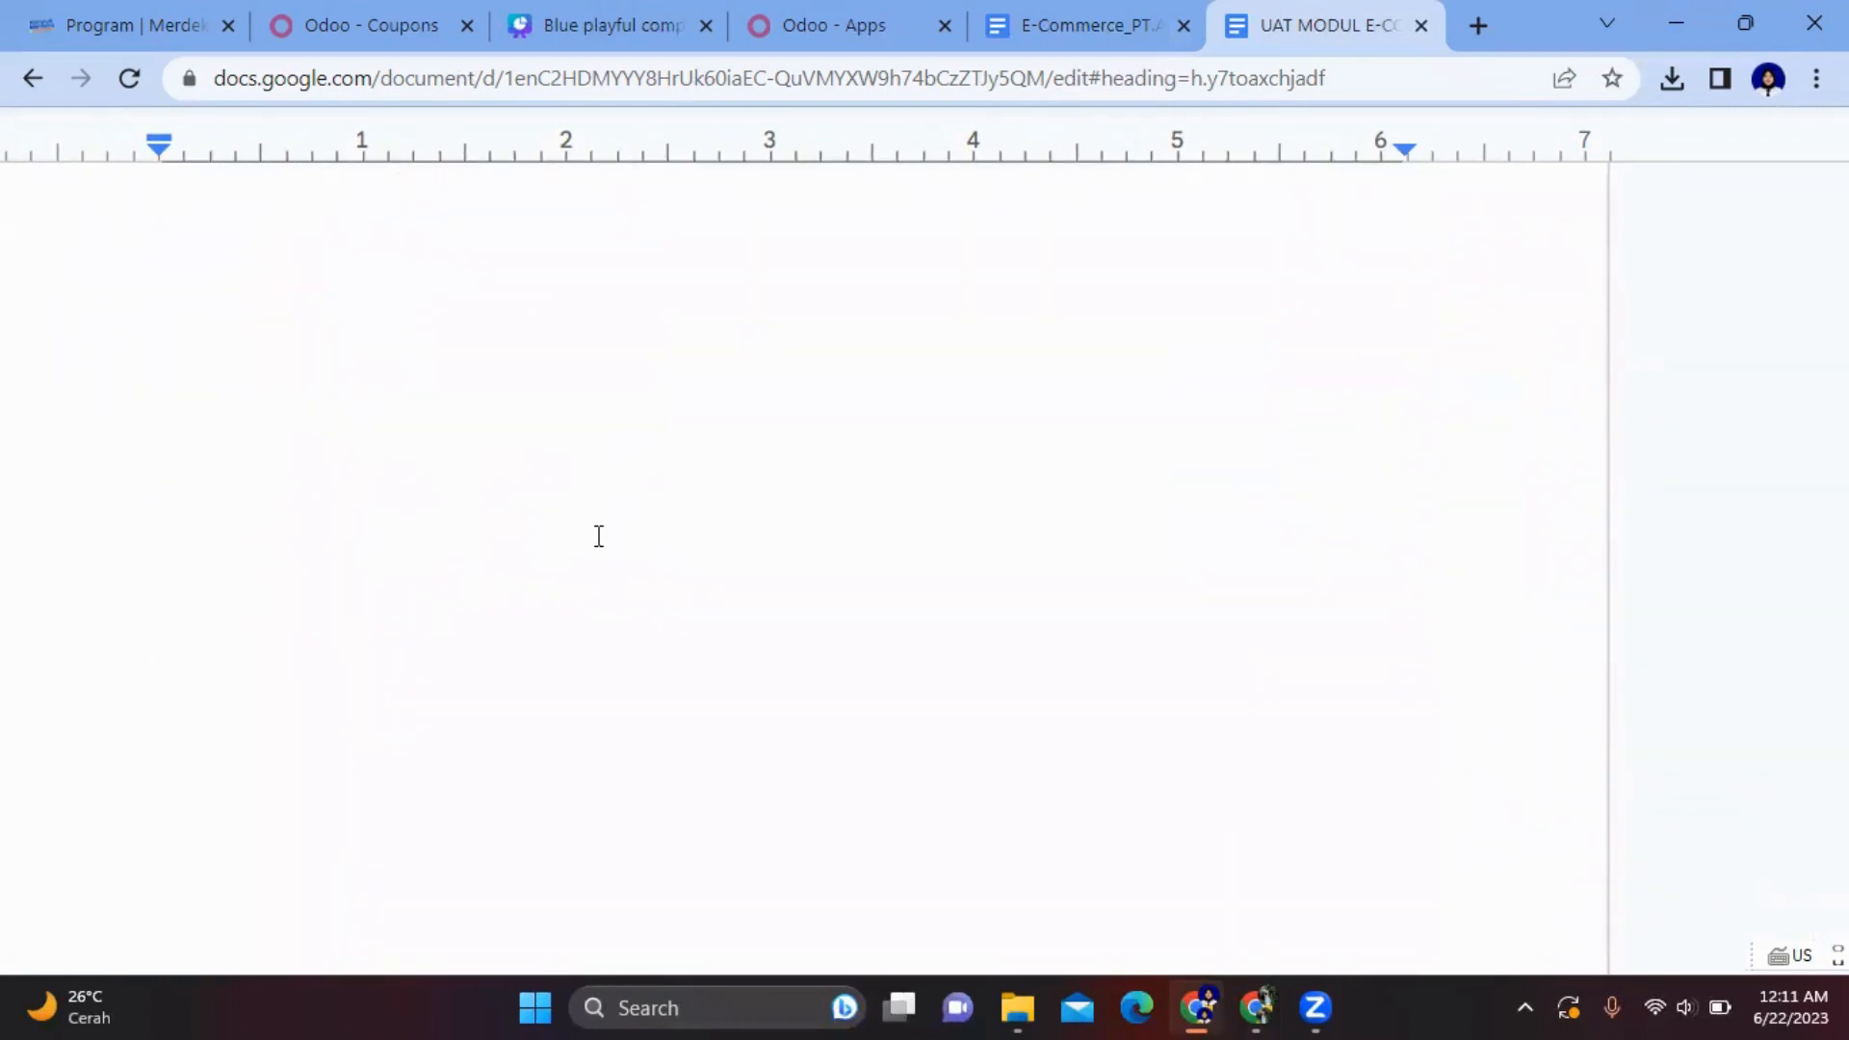
{"action": "scroll", "coordinate": [598, 537], "scroll_direction": "down", "scroll_amount": 10}
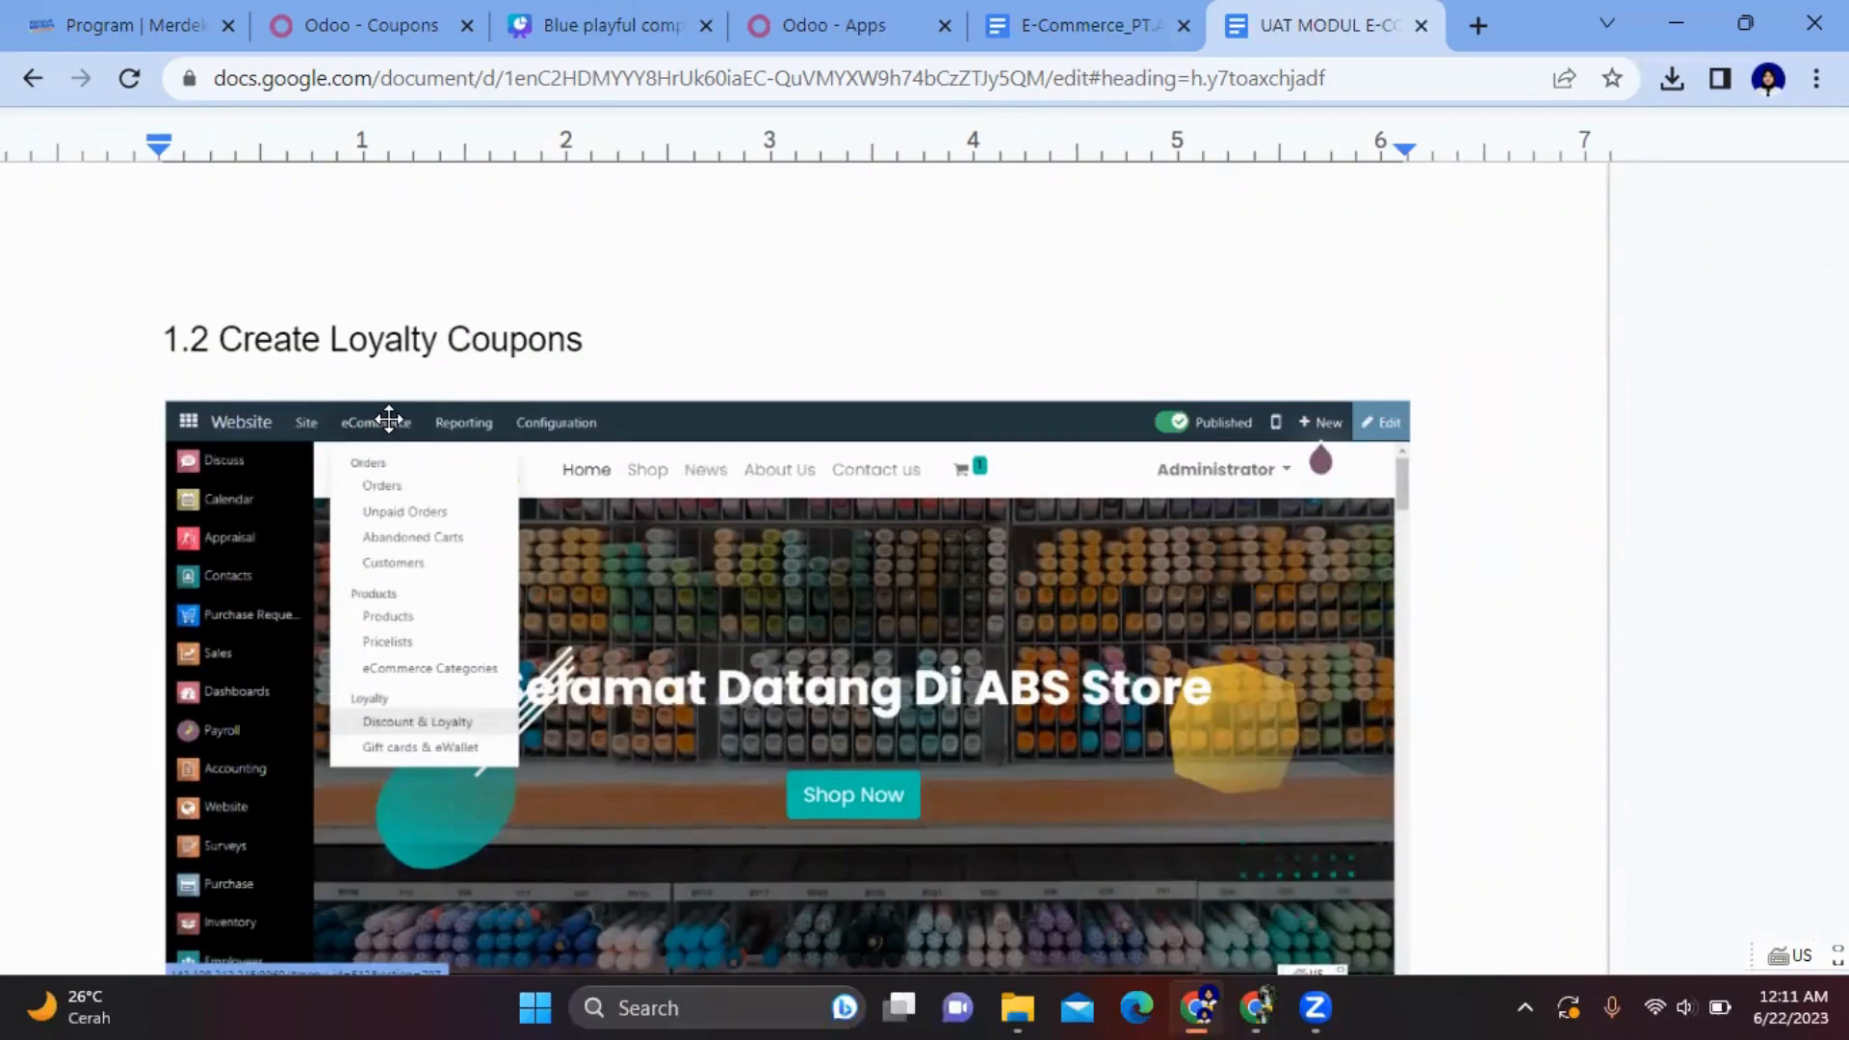
{"action": "scroll", "coordinate": [408, 703], "scroll_direction": "down", "scroll_amount": 4}
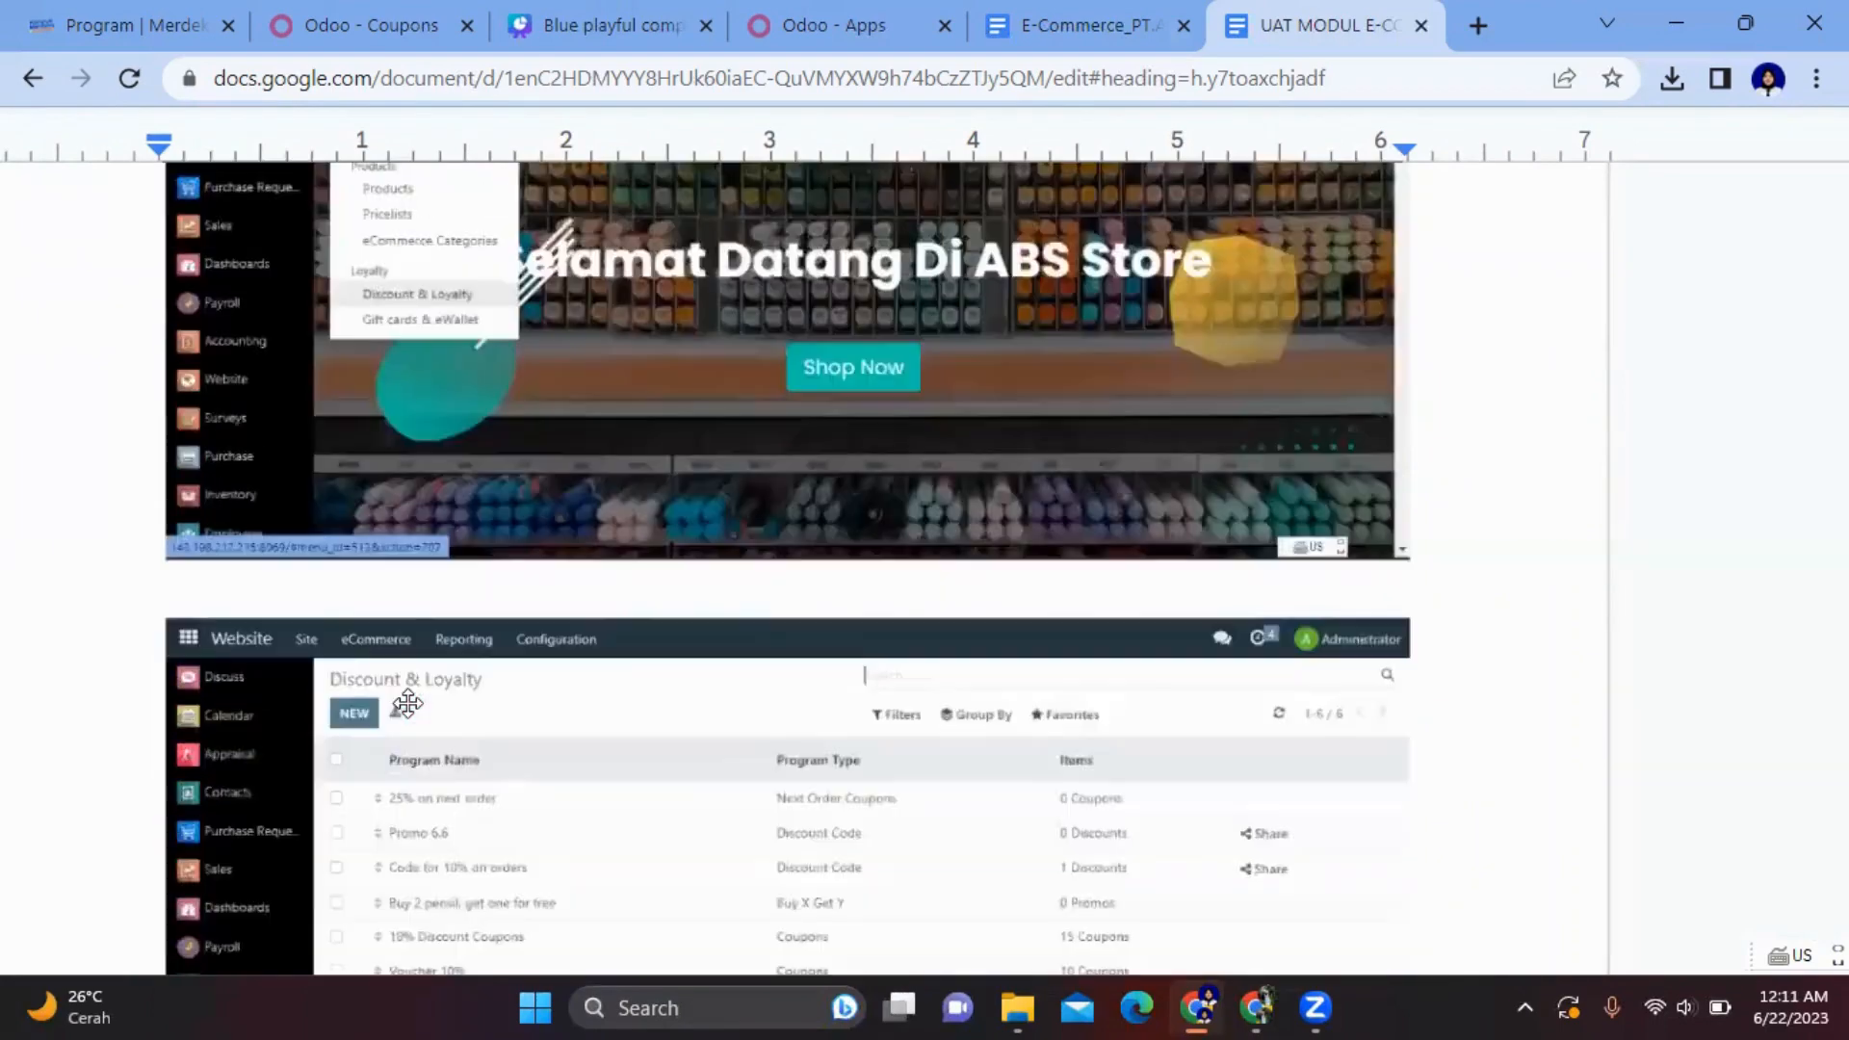
{"action": "scroll", "coordinate": [407, 703], "scroll_direction": "down", "scroll_amount": 4}
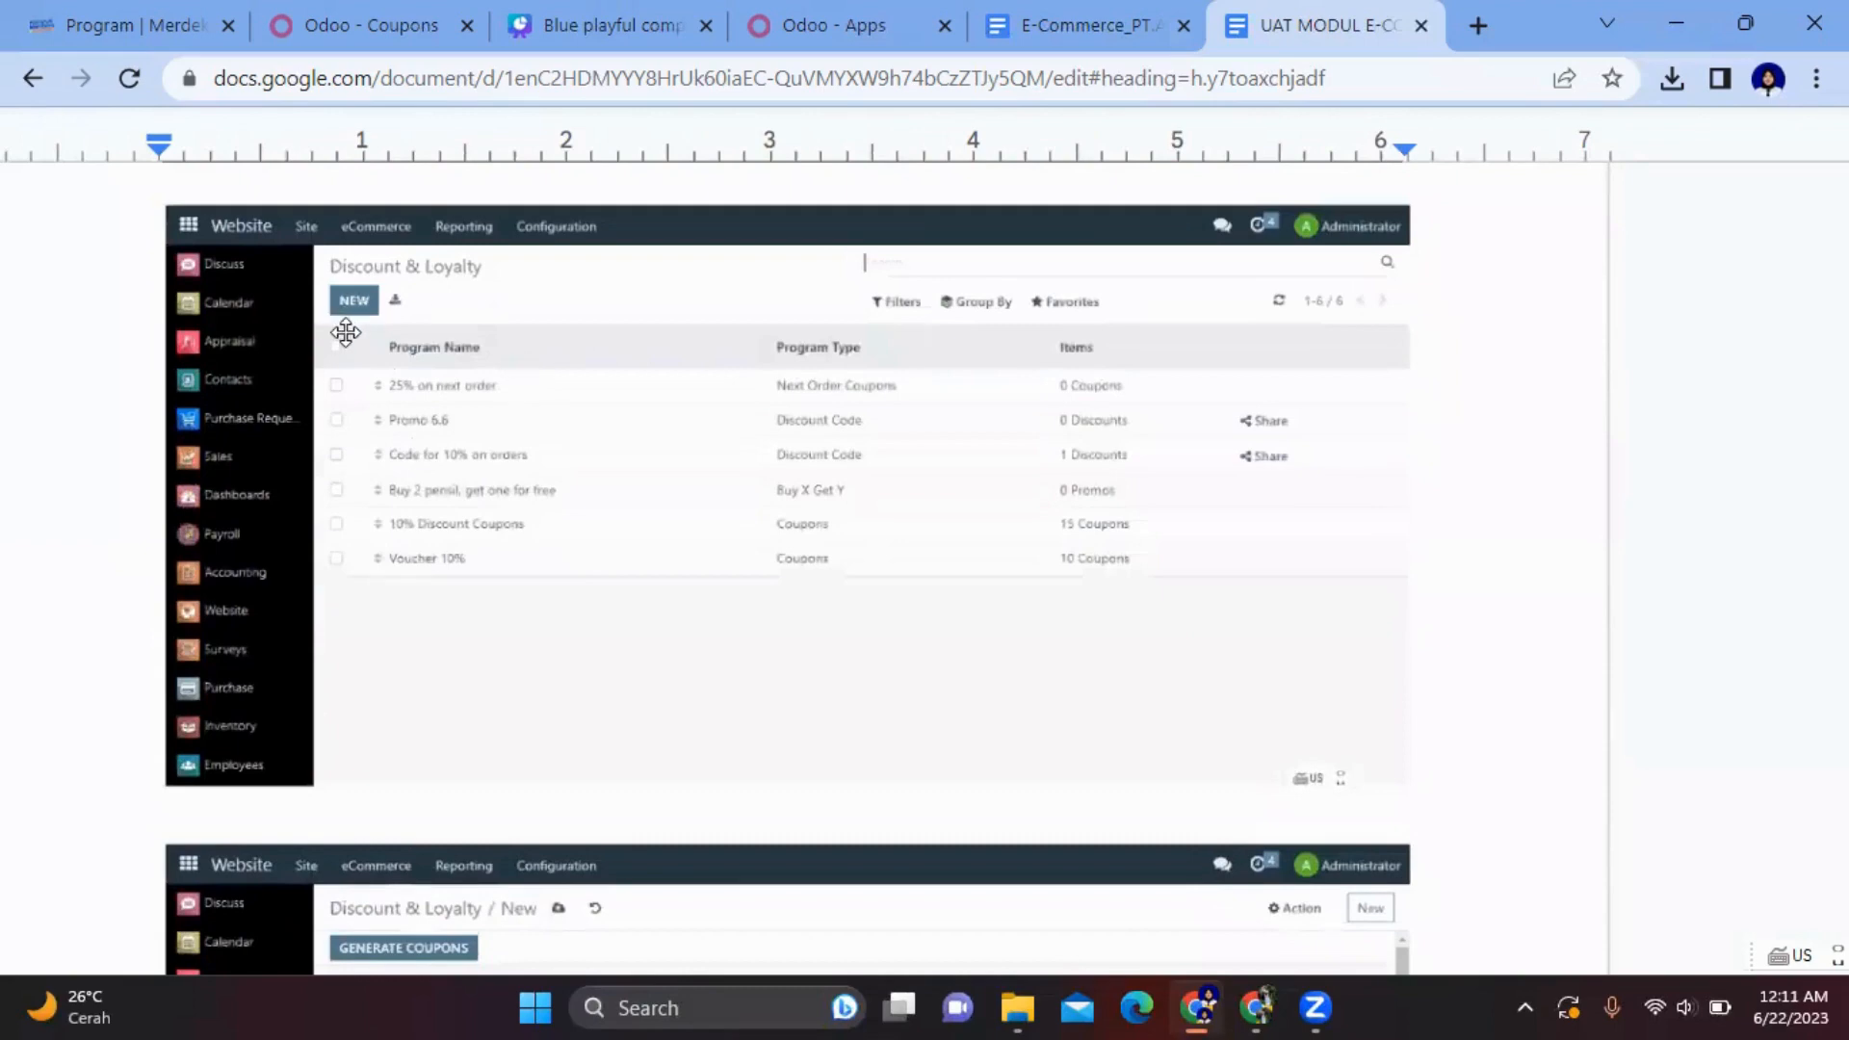
{"action": "scroll", "coordinate": [425, 466], "scroll_direction": "down", "scroll_amount": 5}
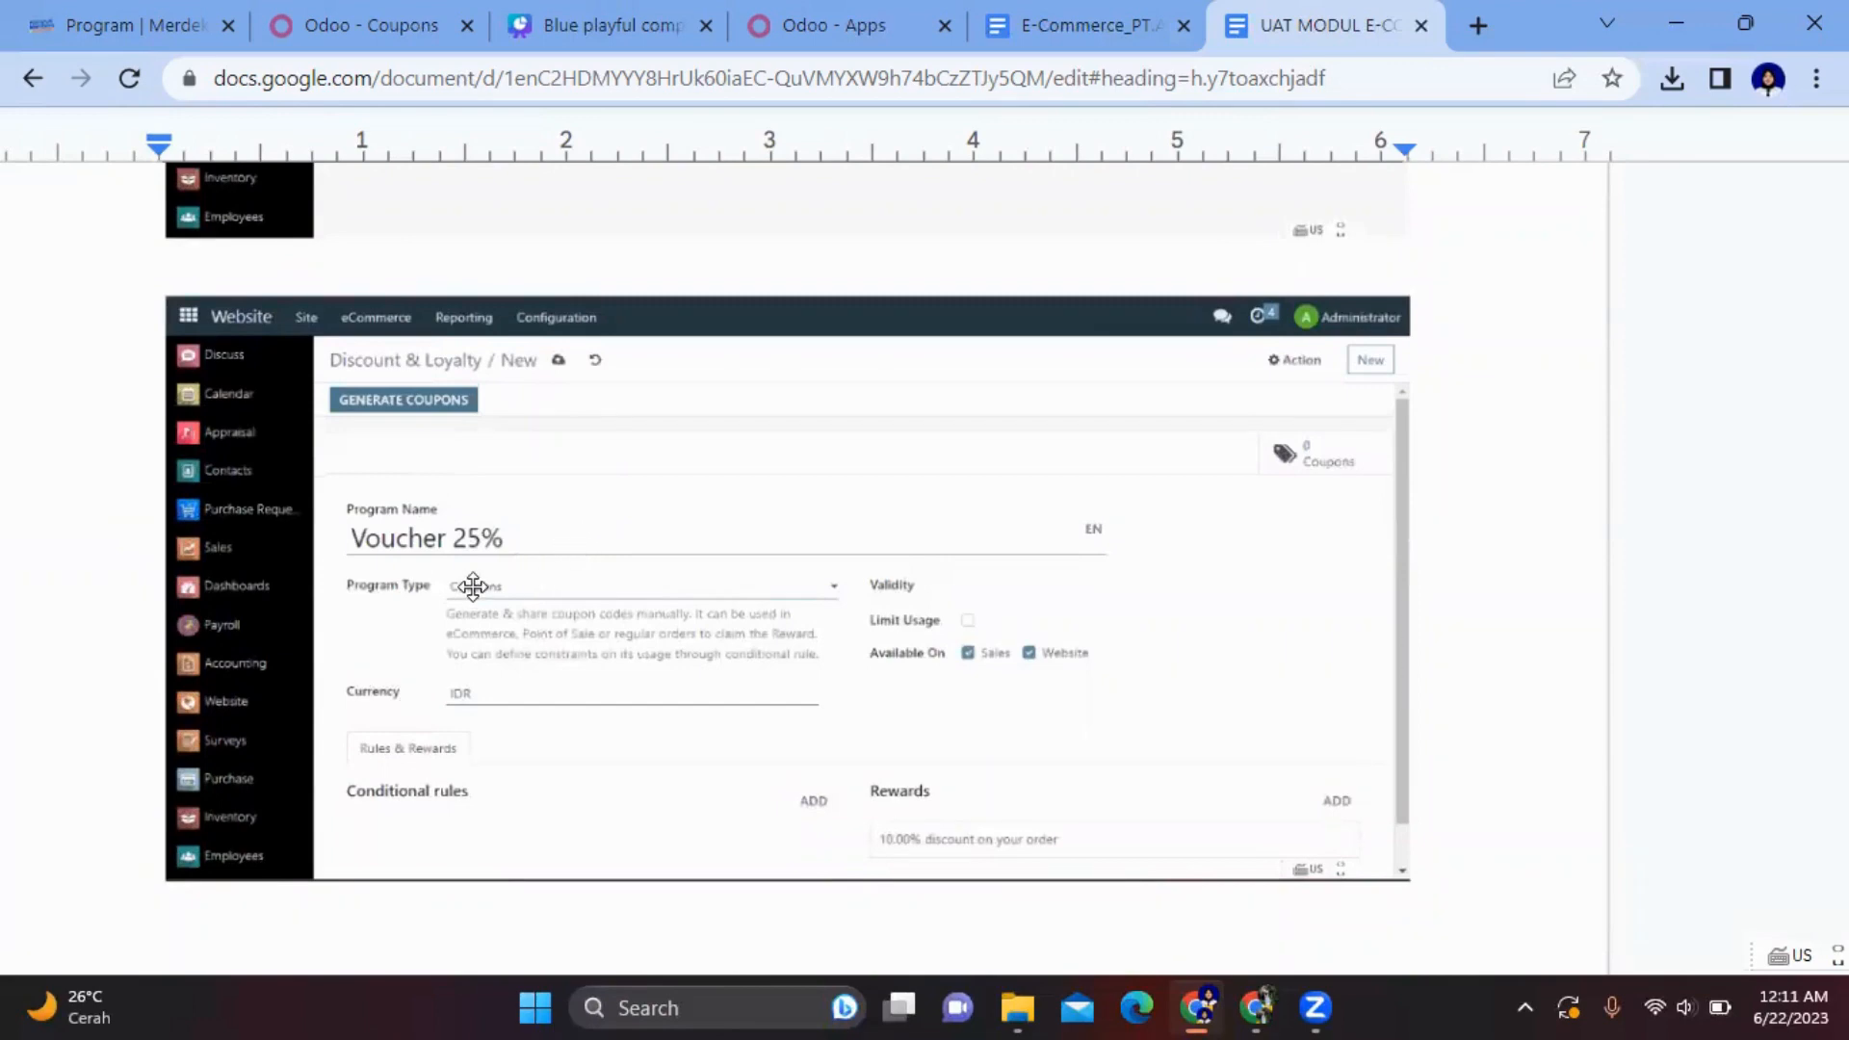
{"action": "scroll", "coordinate": [540, 616], "scroll_direction": "down", "scroll_amount": 1}
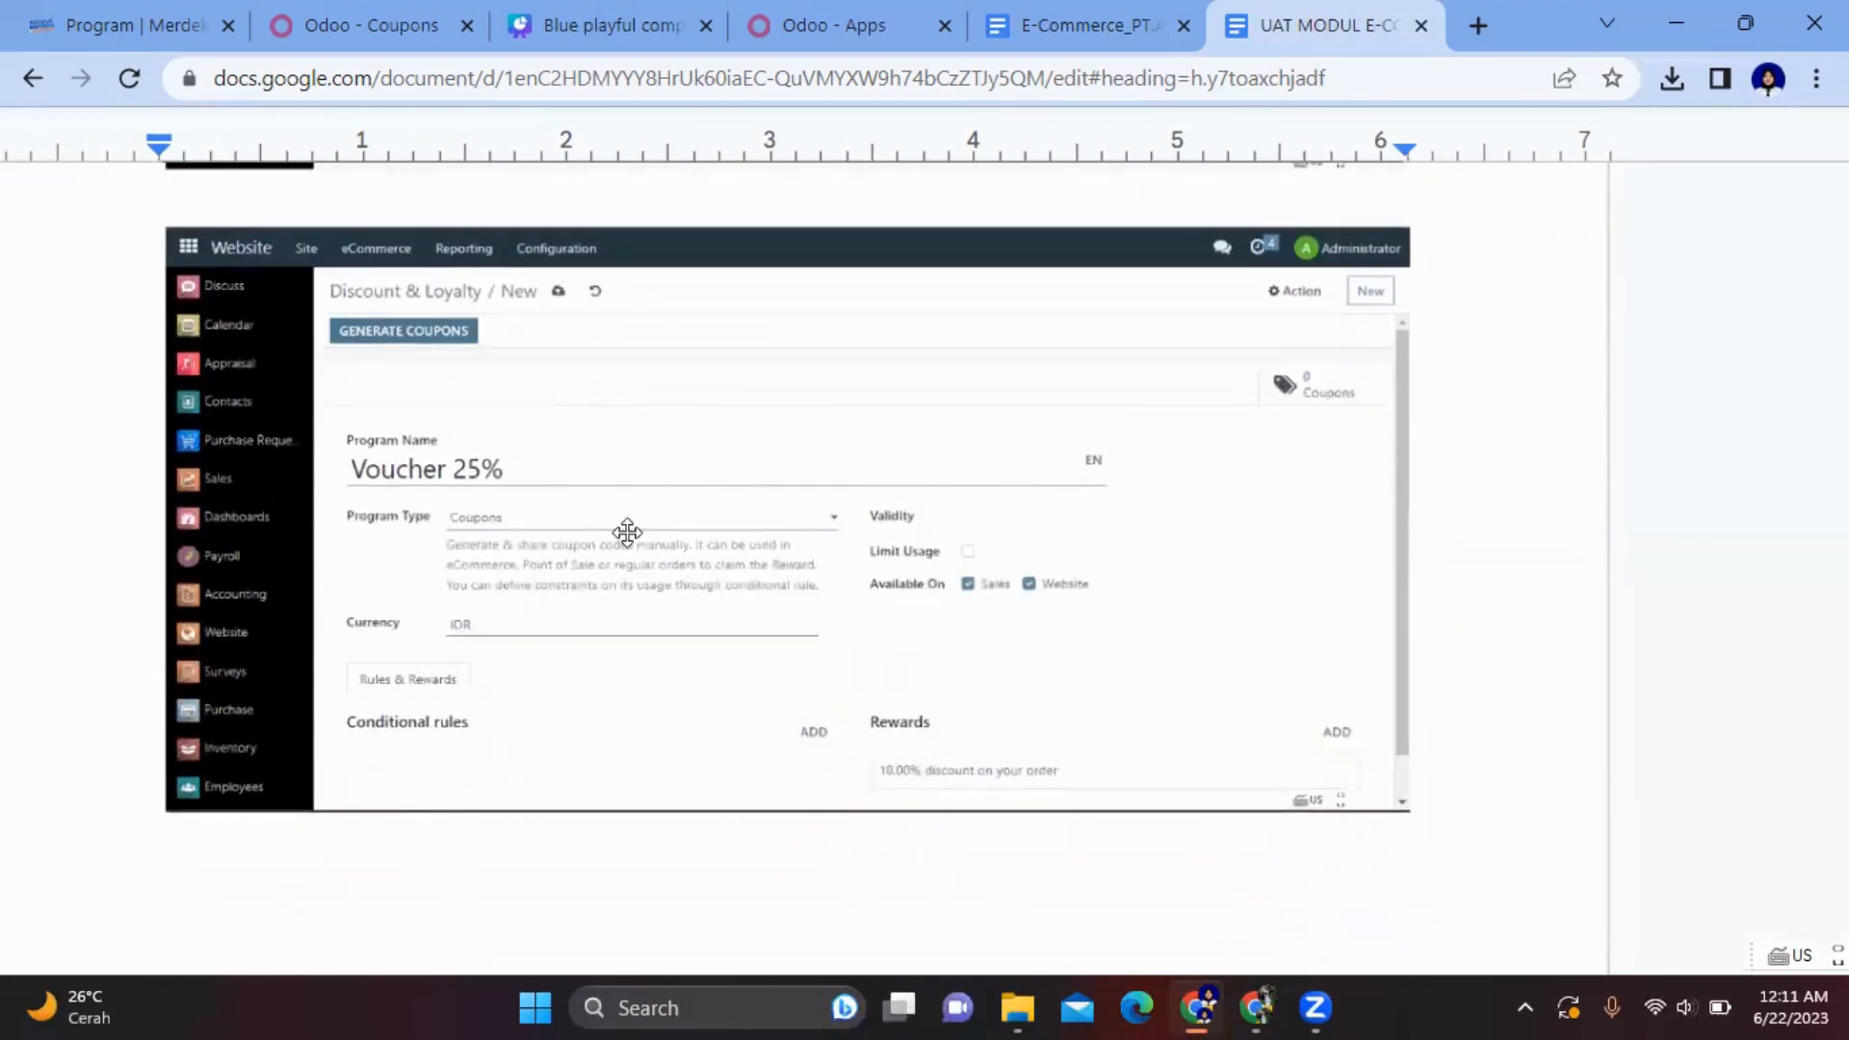
{"action": "scroll", "coordinate": [465, 724], "scroll_direction": "down", "scroll_amount": 10}
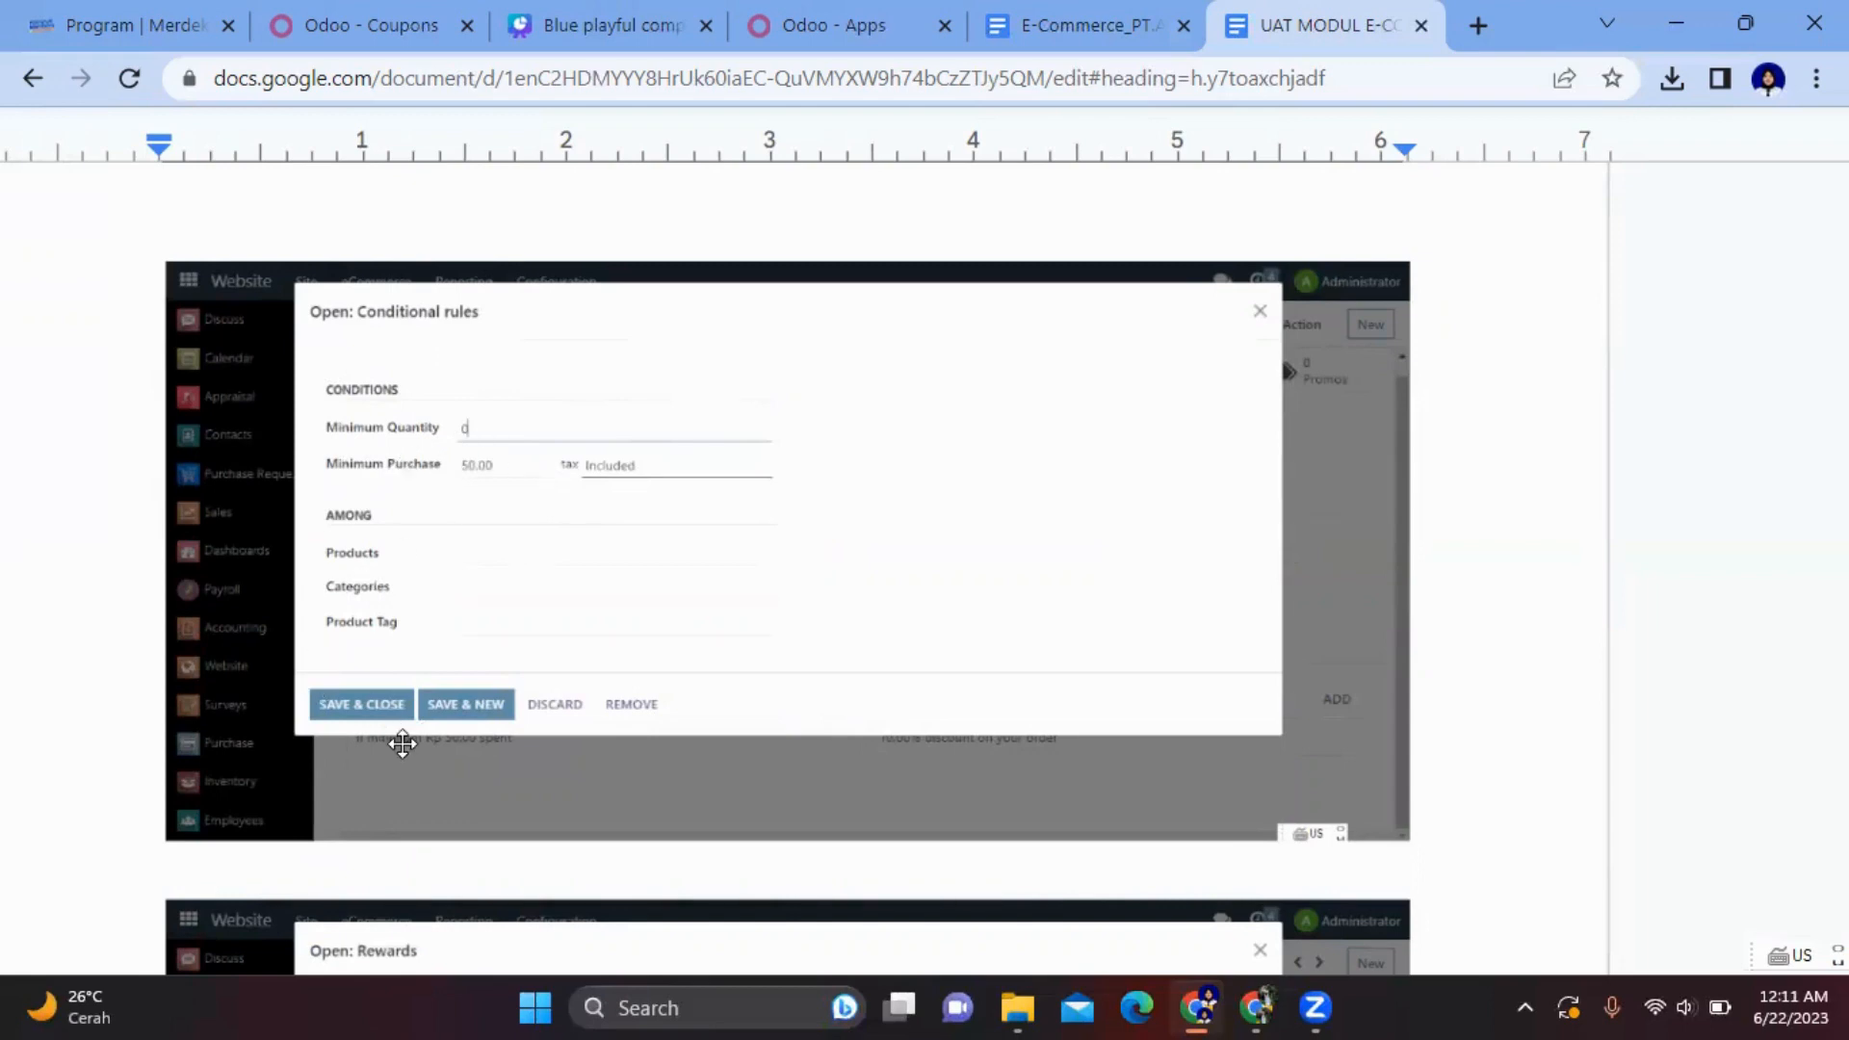
{"action": "scroll", "coordinate": [402, 742], "scroll_direction": "down", "scroll_amount": 4}
{"action": "scroll", "coordinate": [401, 742], "scroll_direction": "down", "scroll_amount": 3}
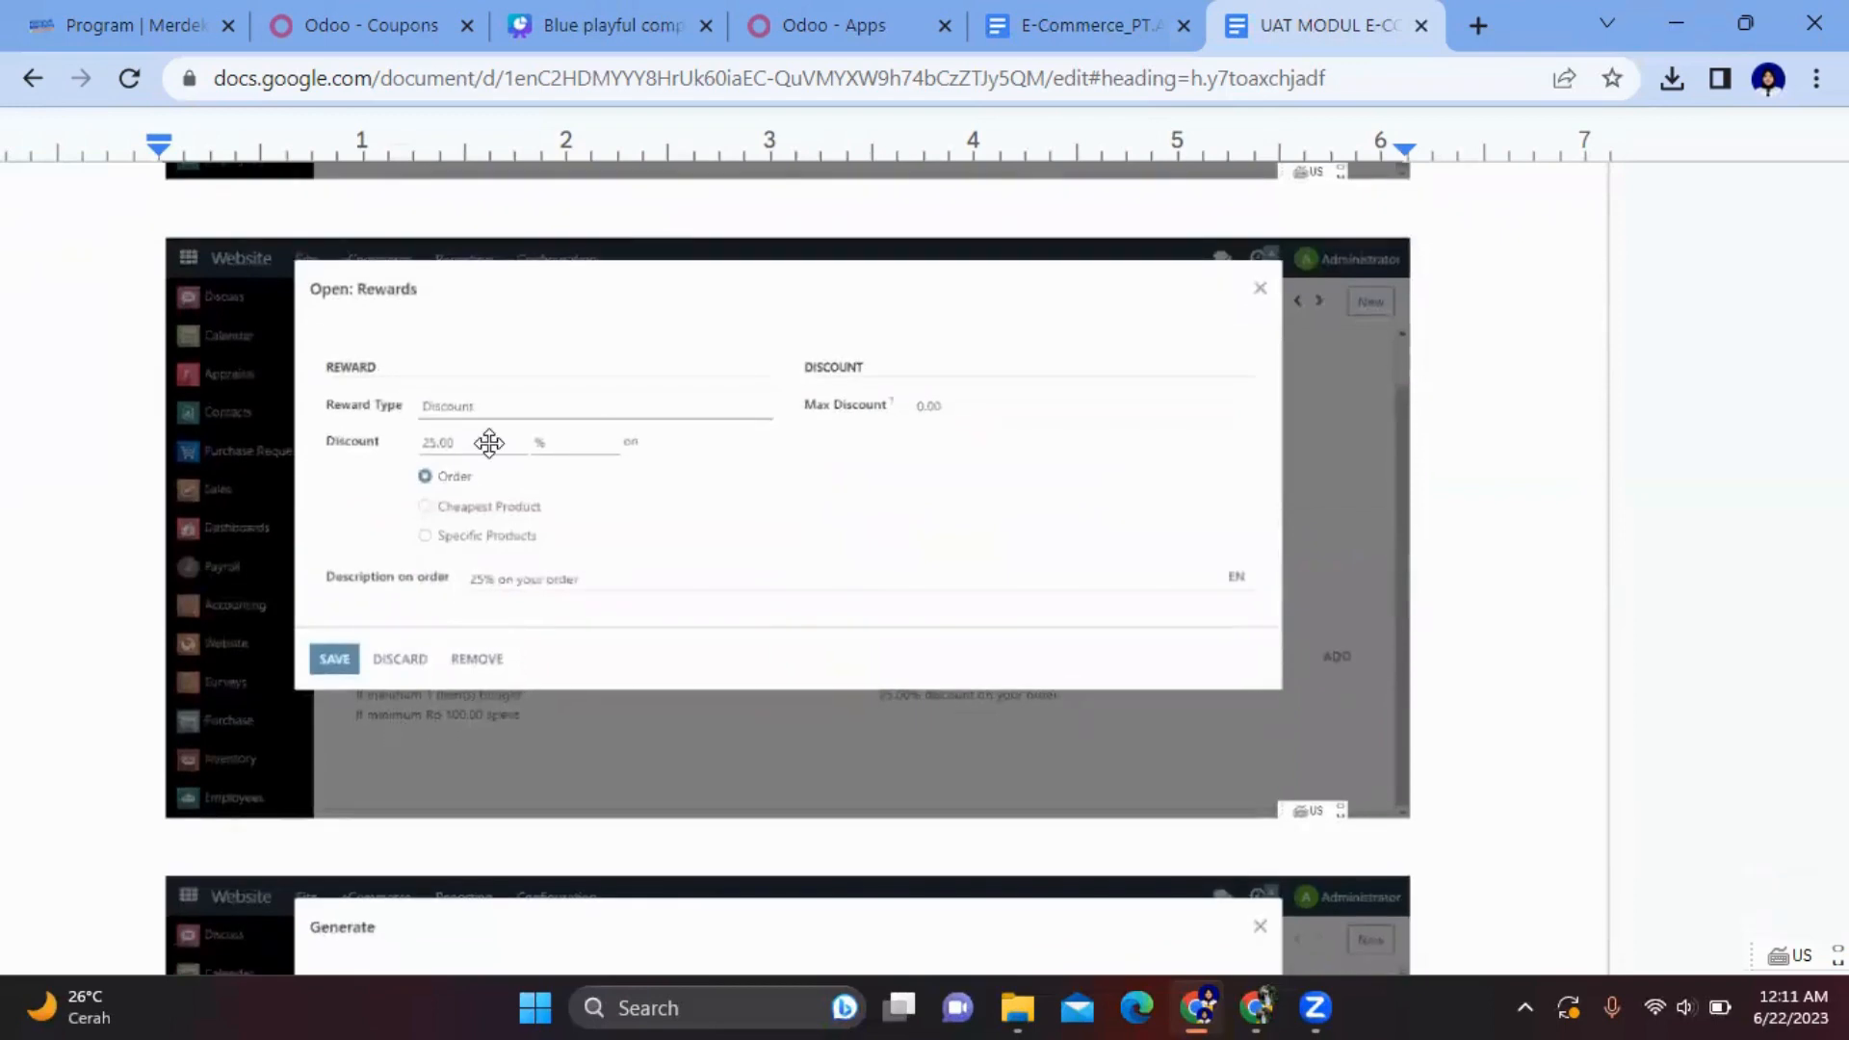
{"action": "scroll", "coordinate": [489, 442], "scroll_direction": "down", "scroll_amount": 1}
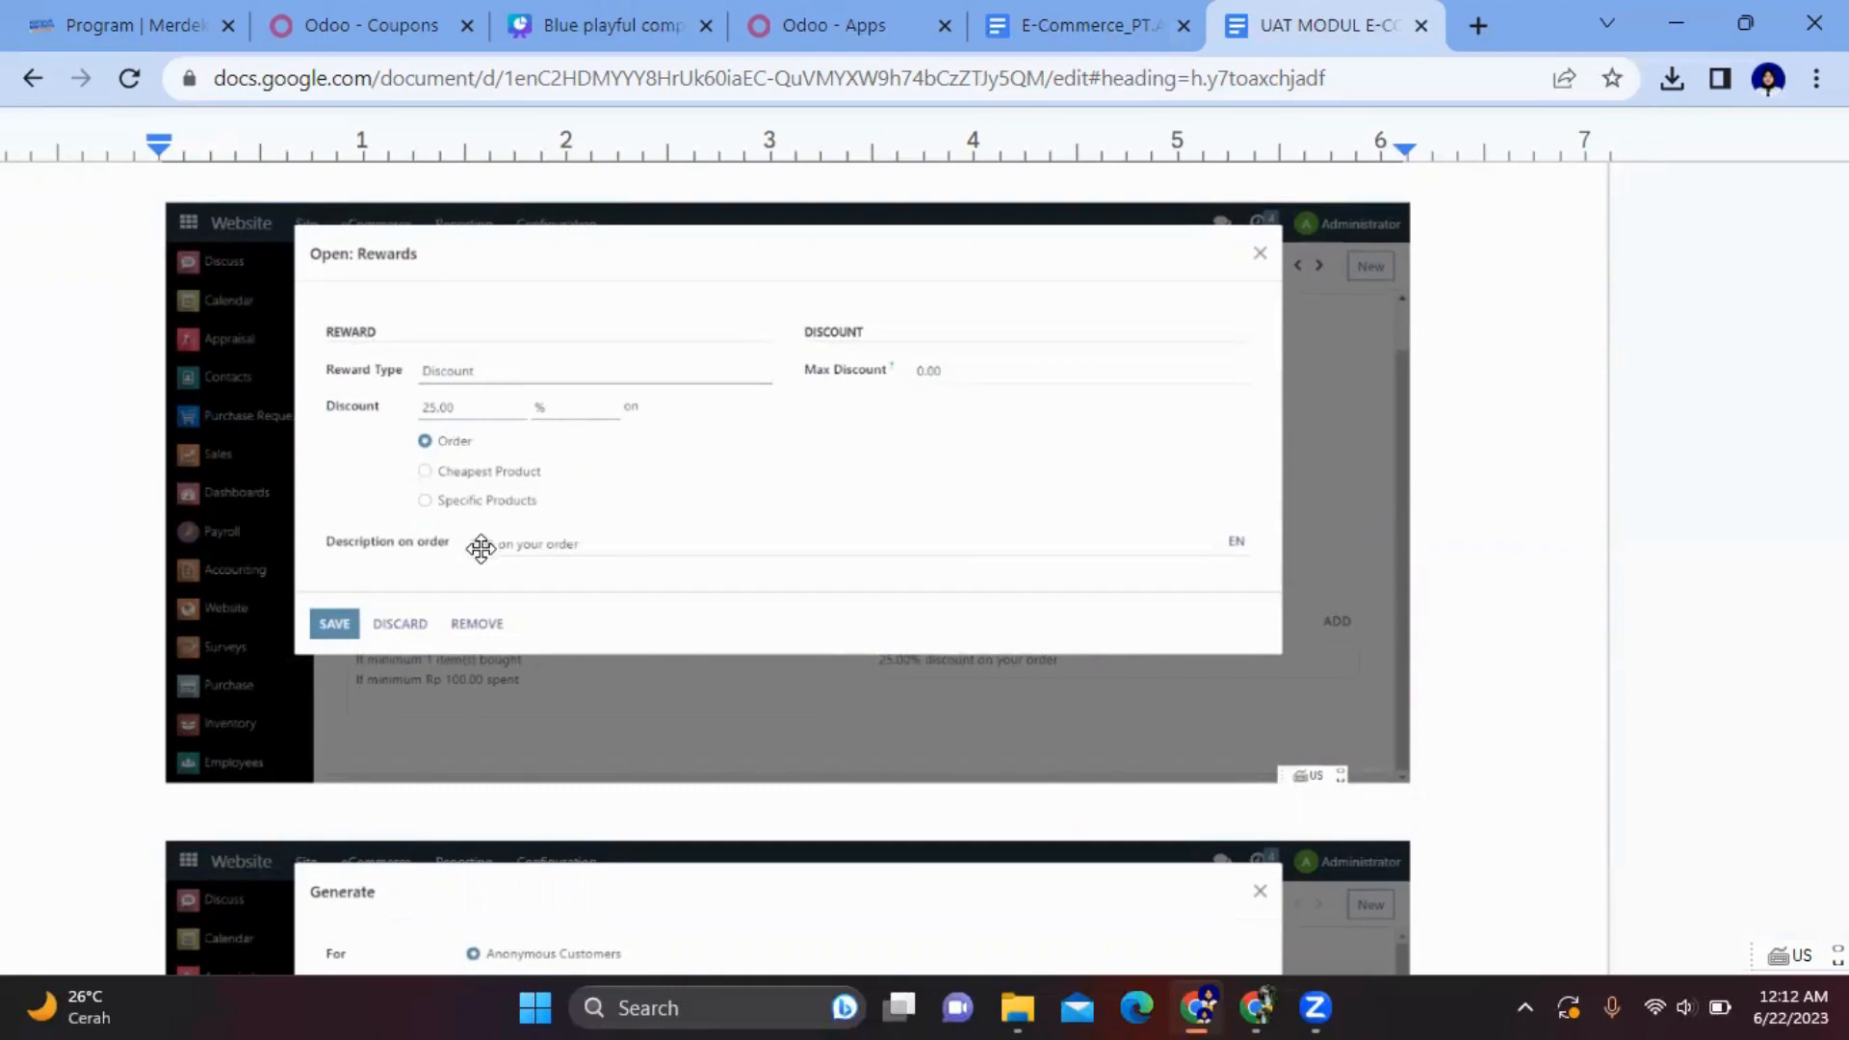
{"action": "scroll", "coordinate": [491, 611], "scroll_direction": "down", "scroll_amount": 5}
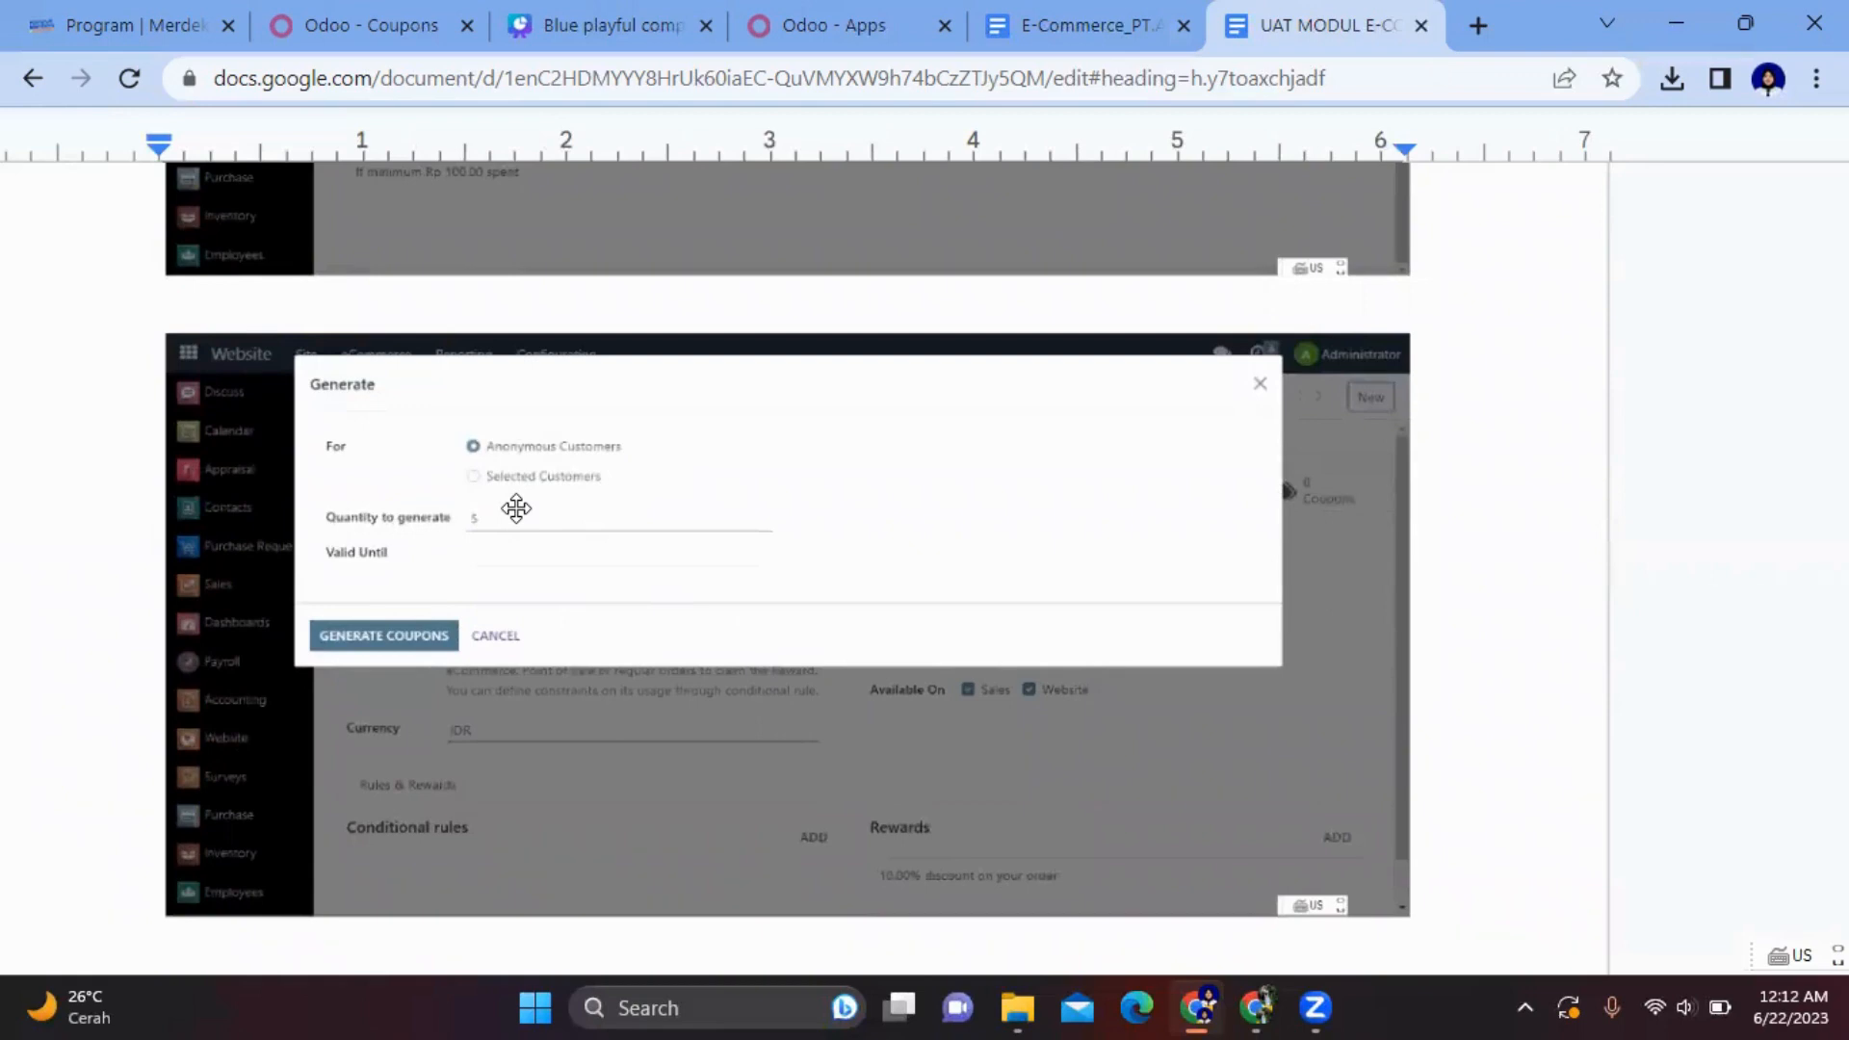
{"action": "scroll", "coordinate": [516, 508], "scroll_direction": "down", "scroll_amount": 7}
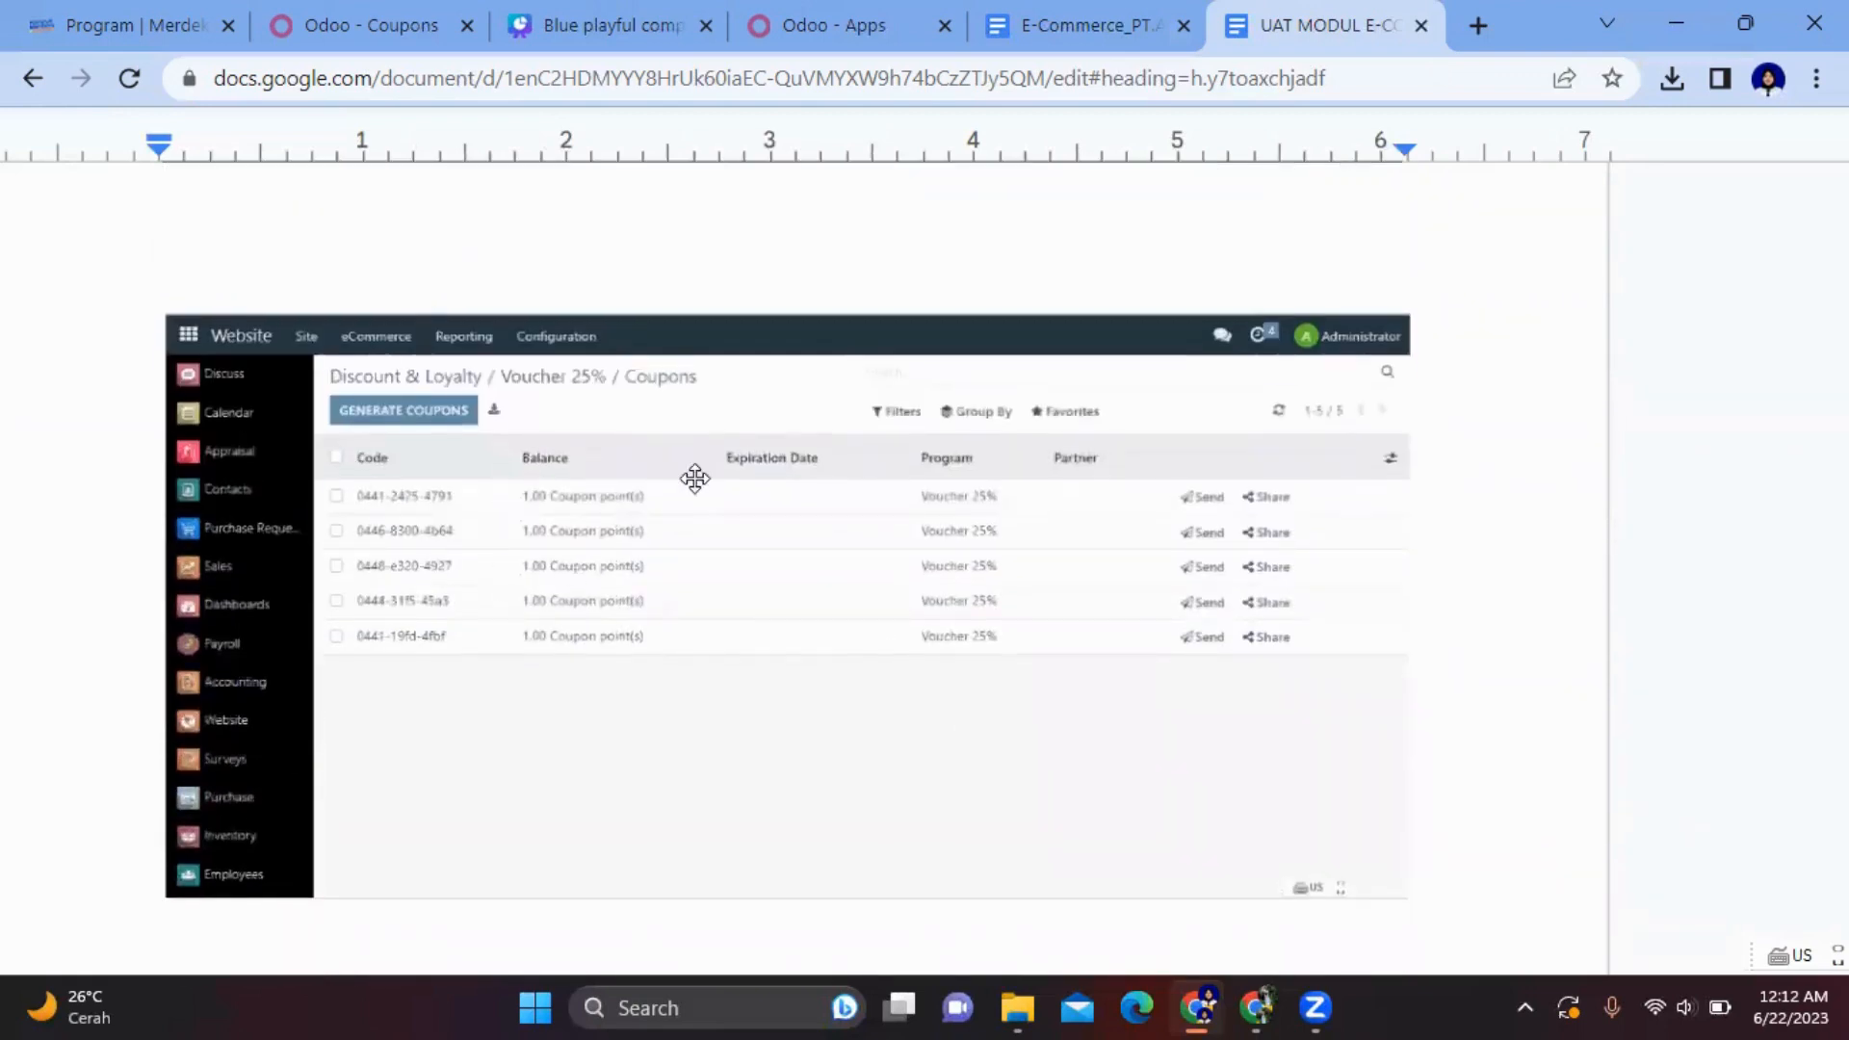